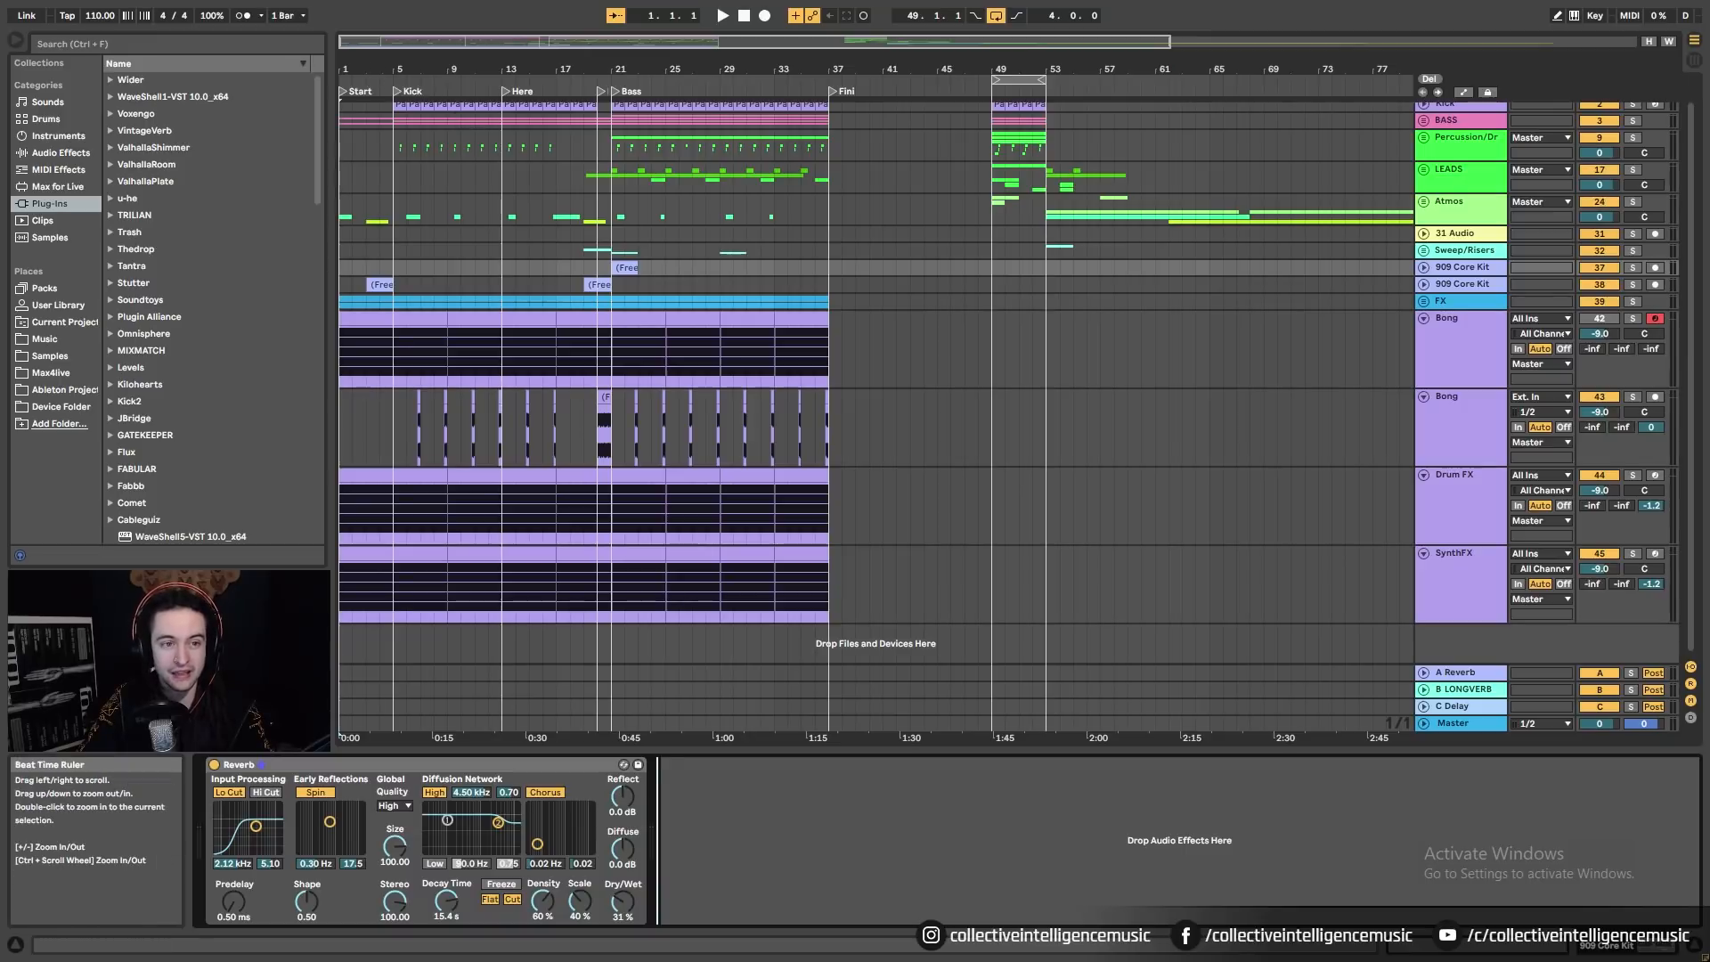
Step: Play the arrangement from the beginning to hear the effect clips in context
drag(390, 69, 397, 116)
click(360, 425)
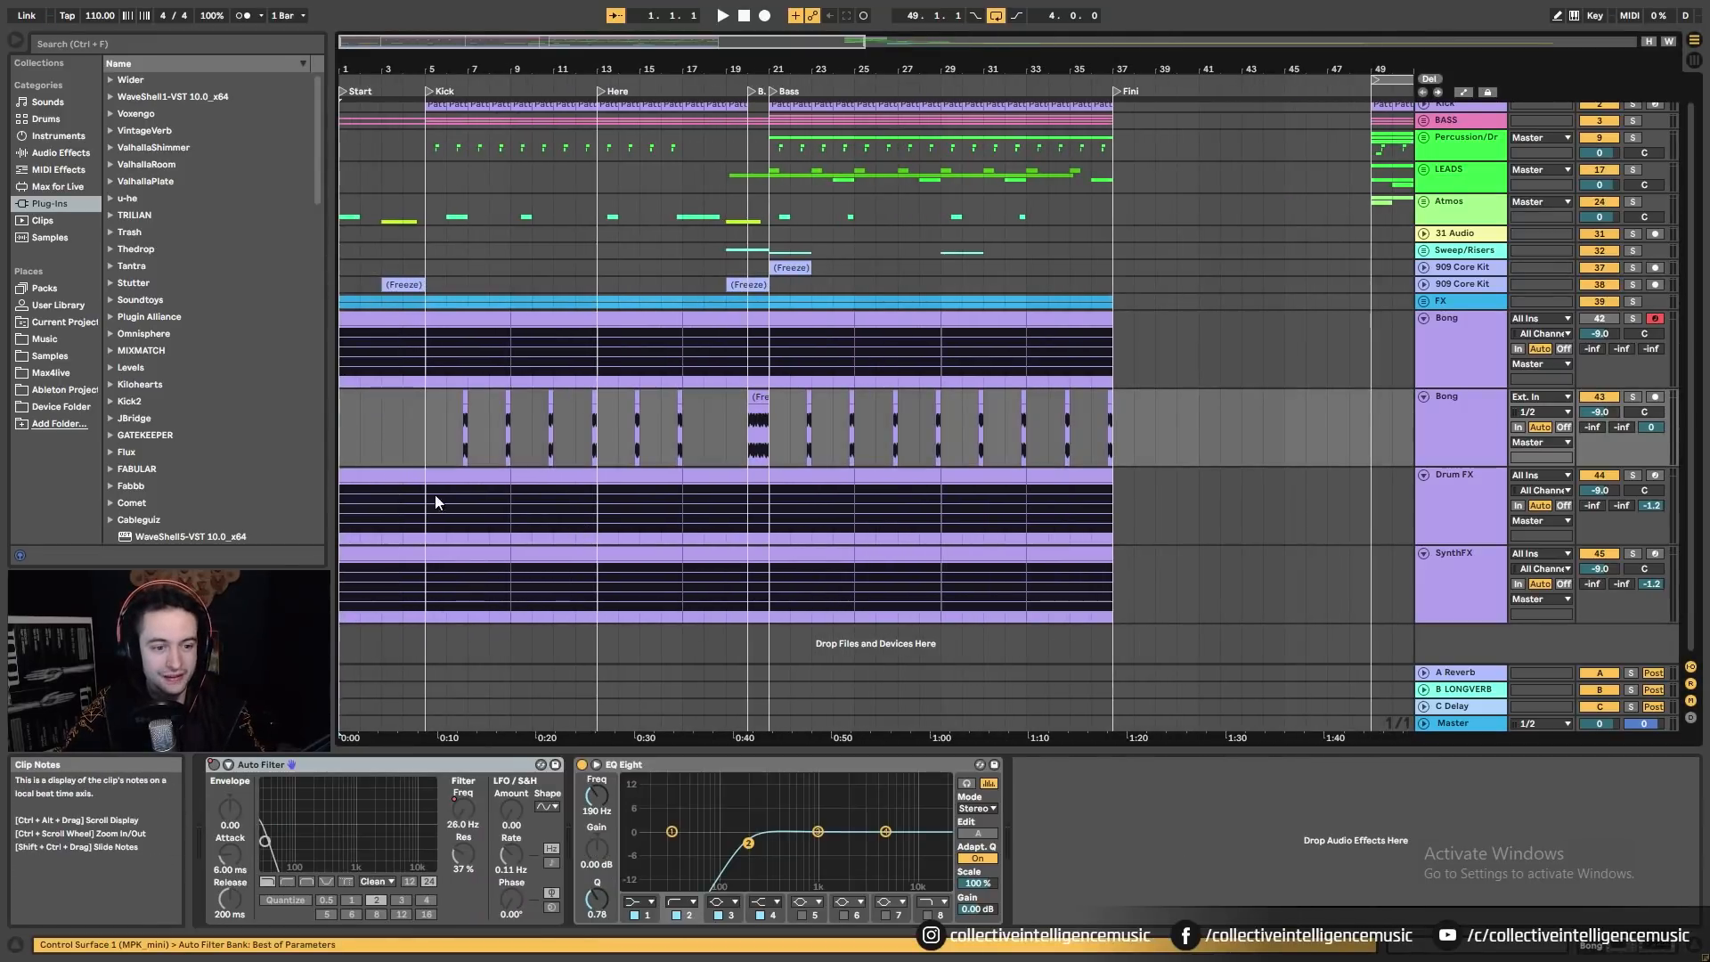
drag(340, 445, 1115, 510)
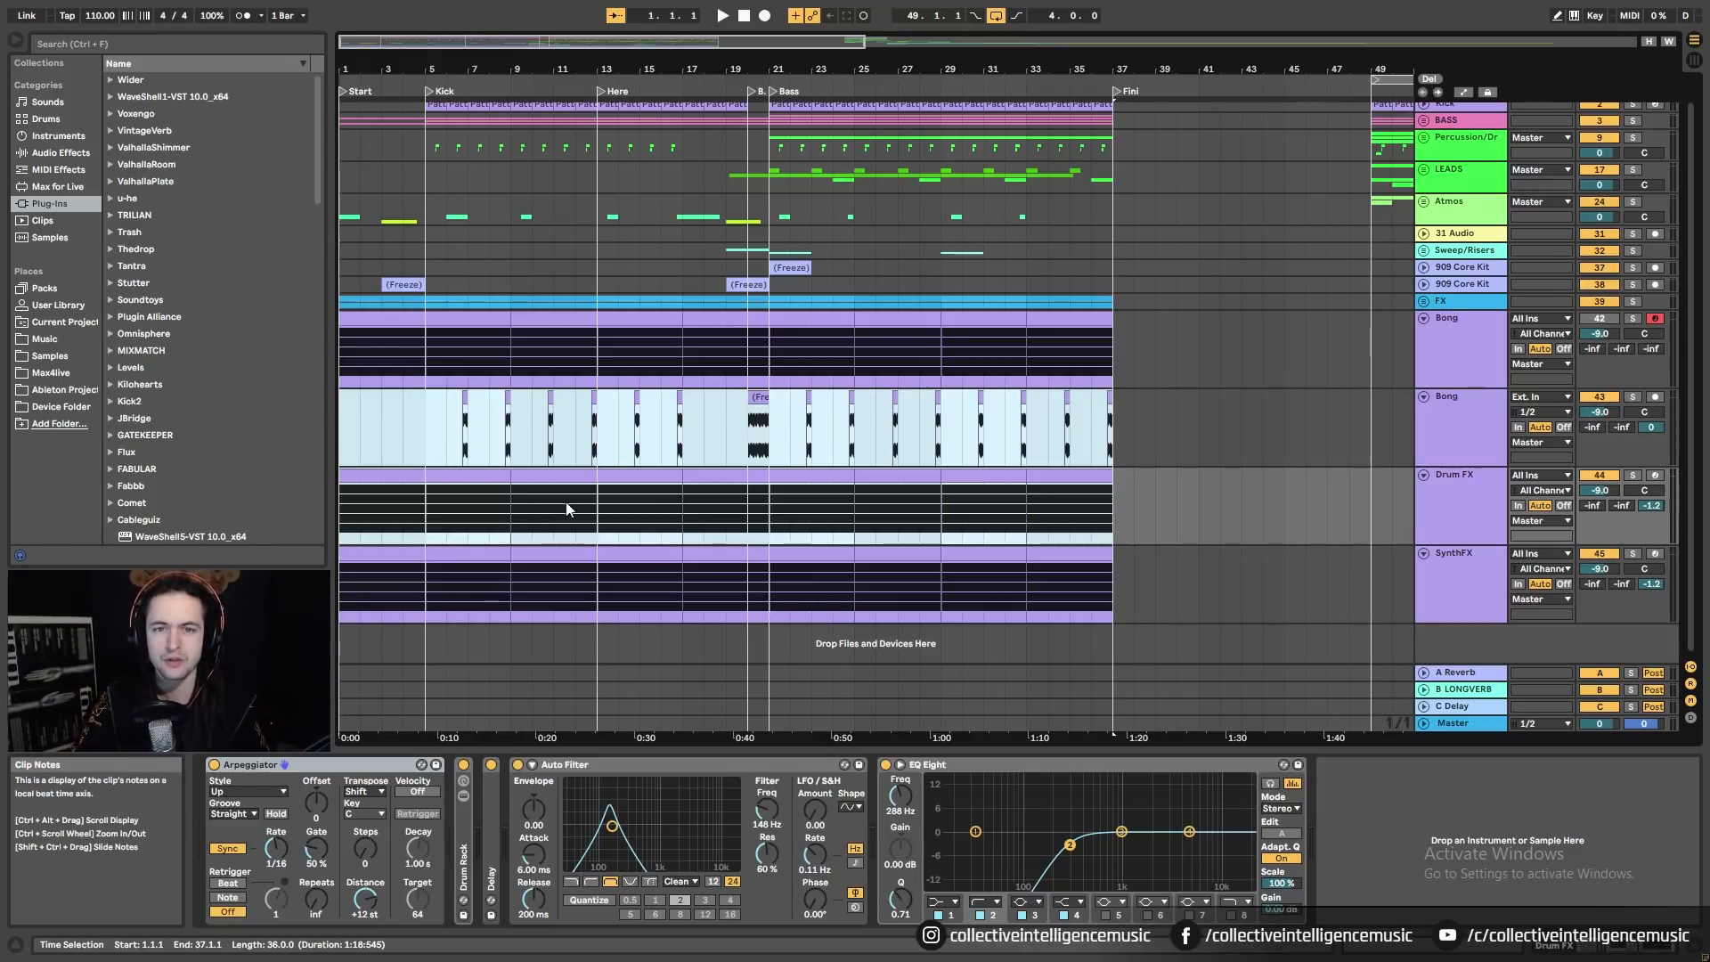
click(350, 417)
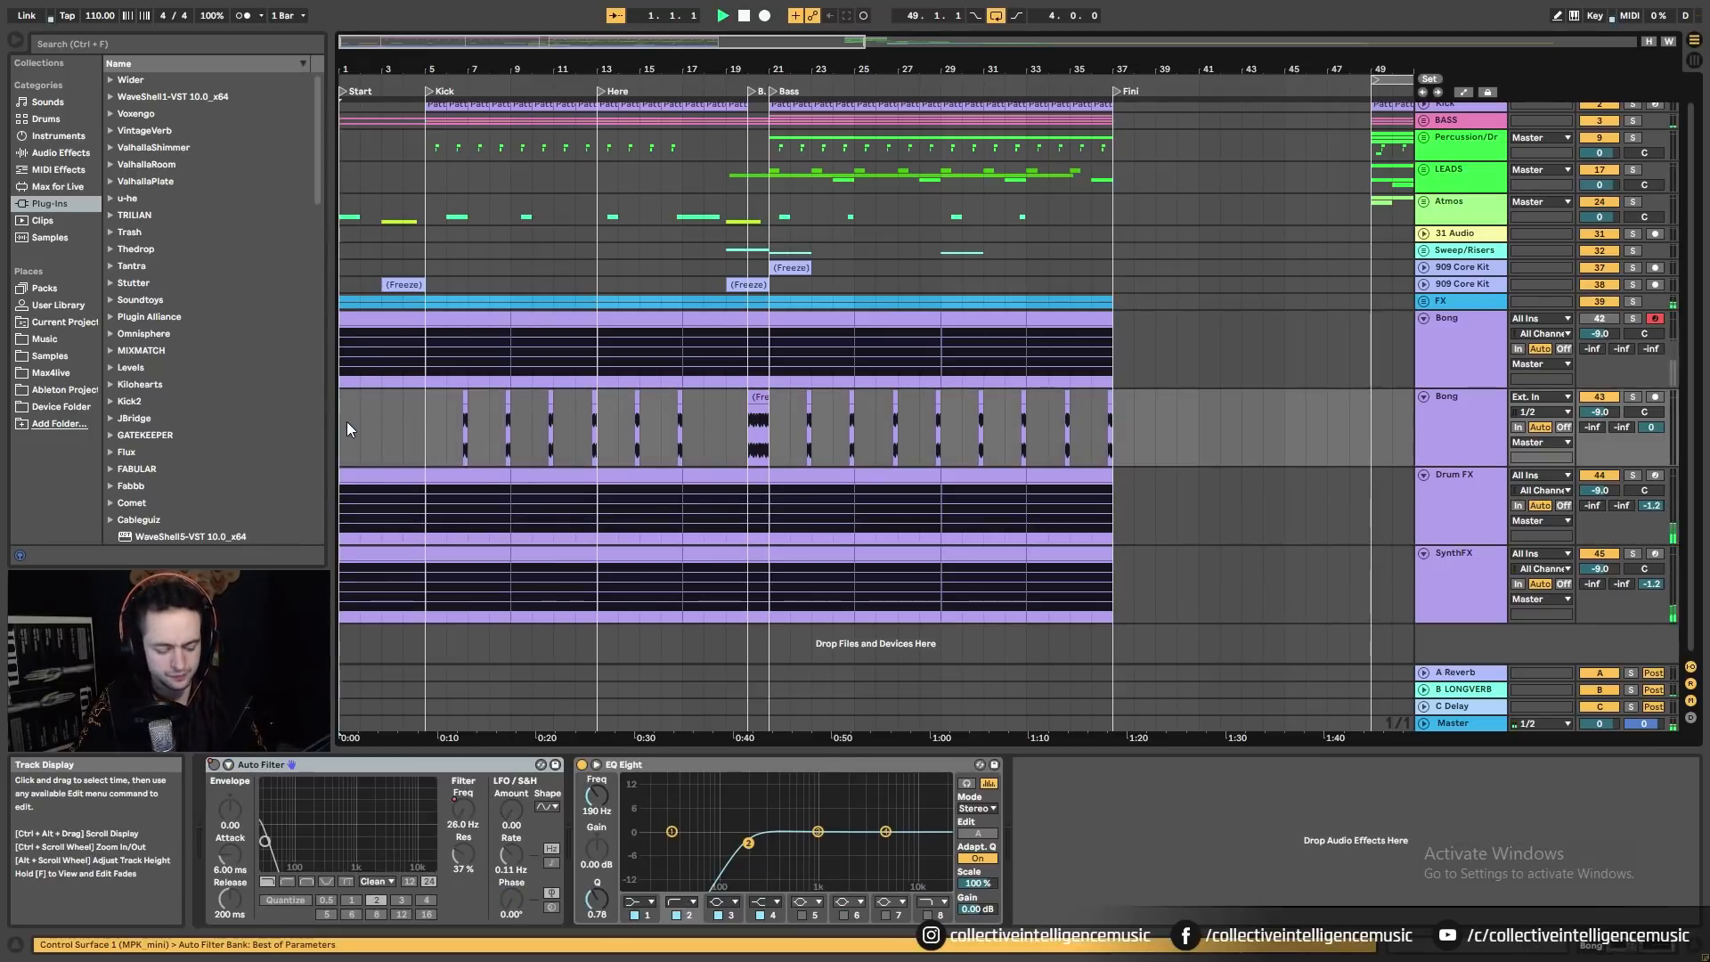
key(space)
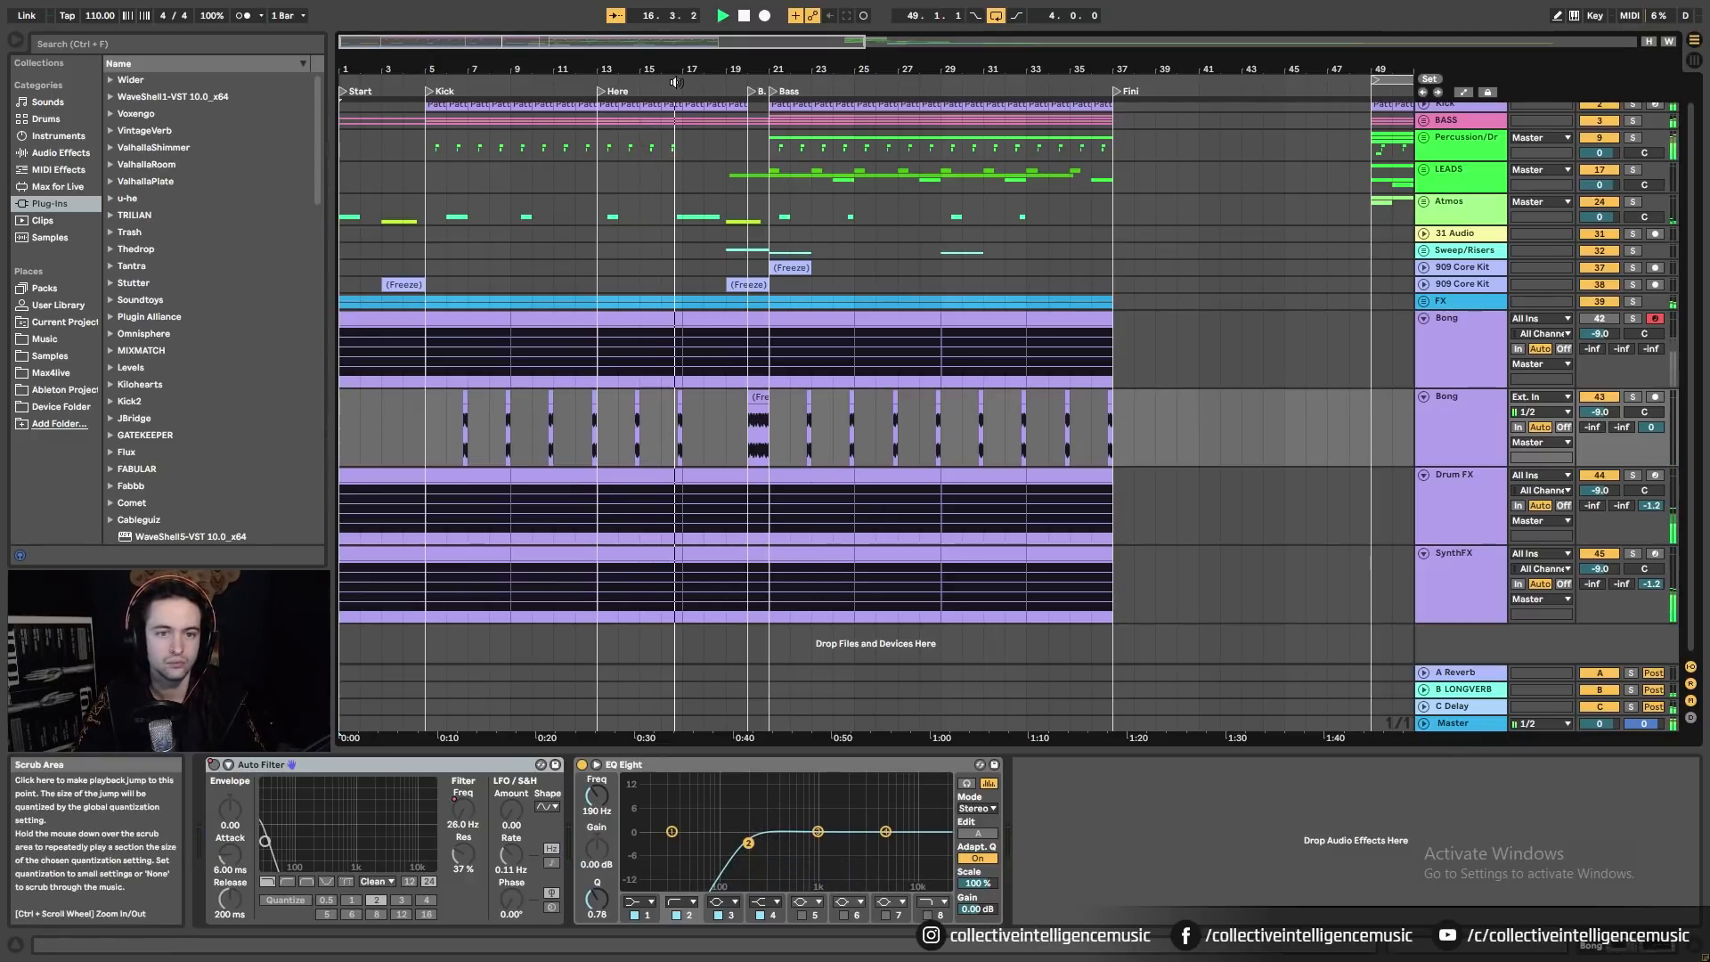
drag(771, 70, 771, 50)
scroll(599, 412, up, 1)
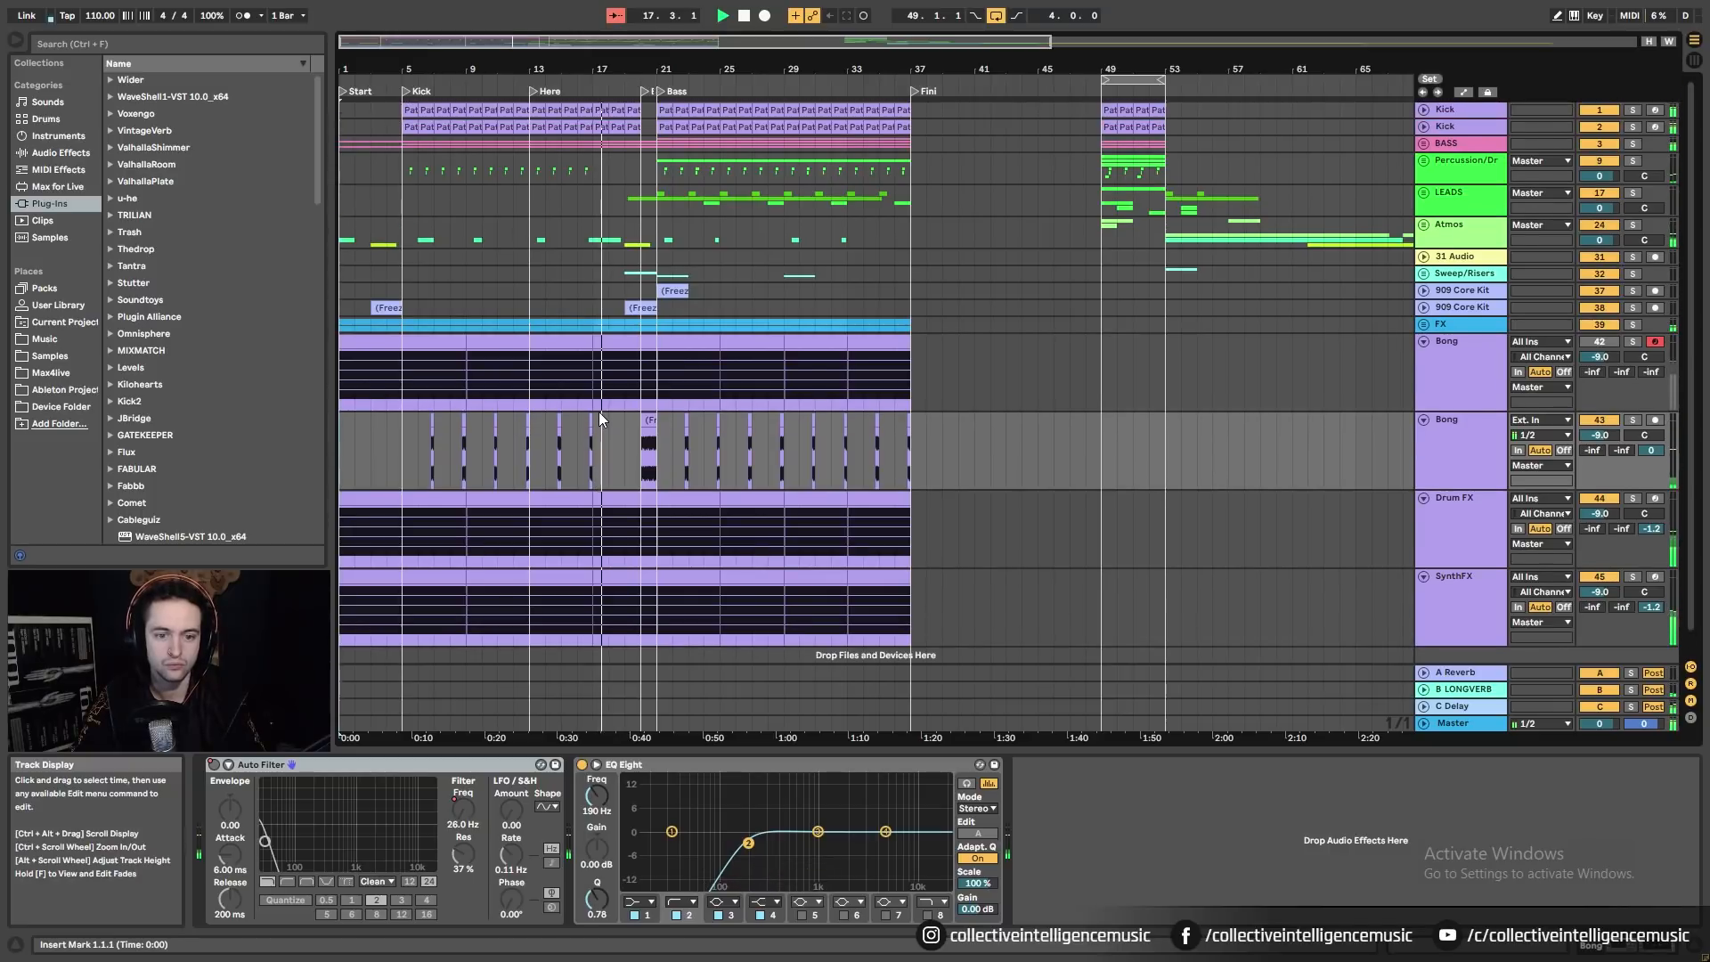
scroll(598, 412, down, 1)
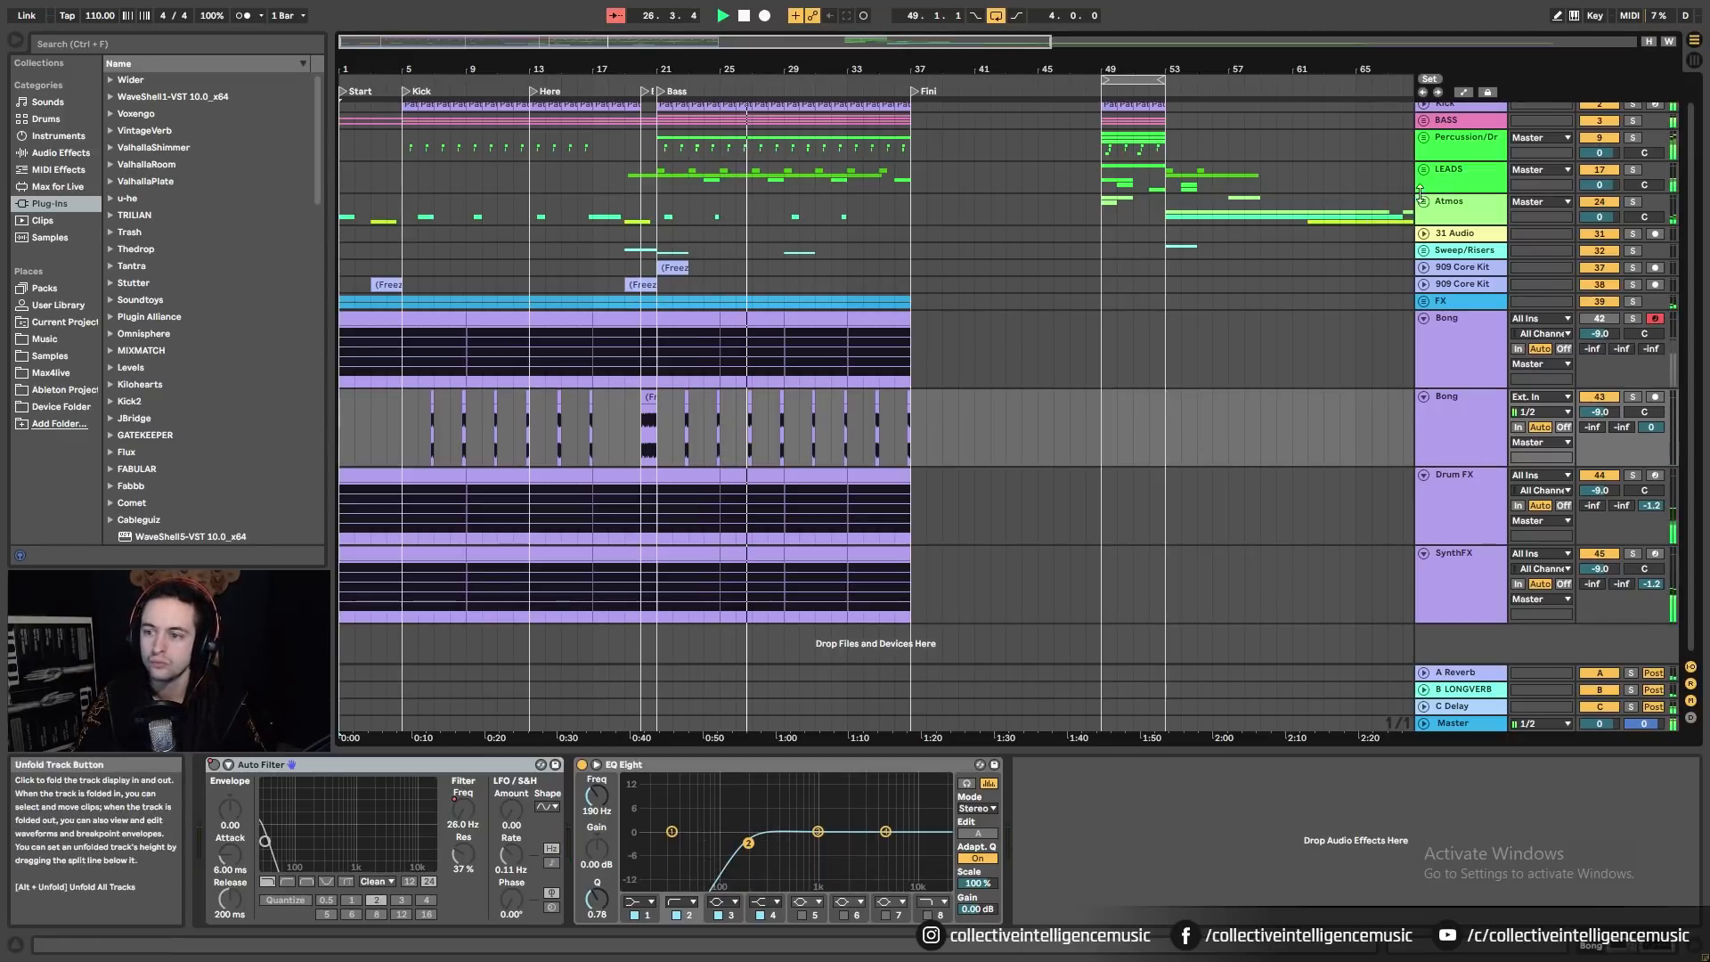
Step: Unfold the percussion and drums group and lower the Shaker track's volume to -13.1 dB
click(1423, 138)
scroll(1082, 377, down, 1)
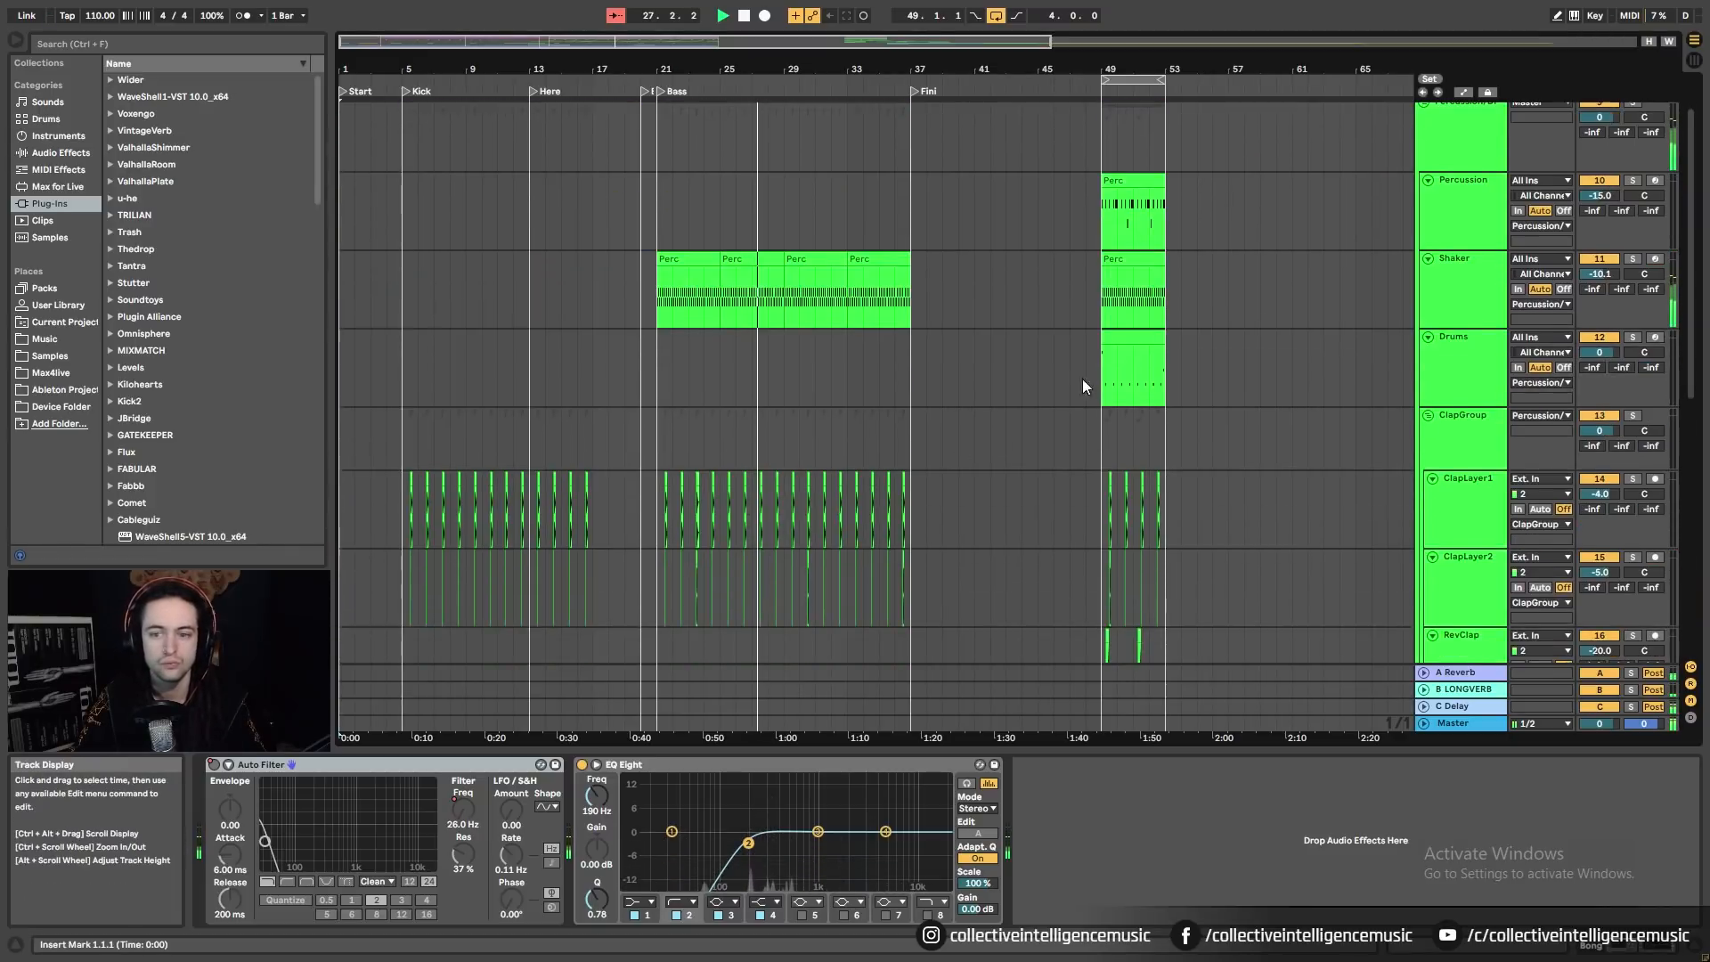
click(1461, 287)
scroll(1419, 380, down, 2)
scroll(1422, 383, down, 4)
scroll(1427, 383, up, 5)
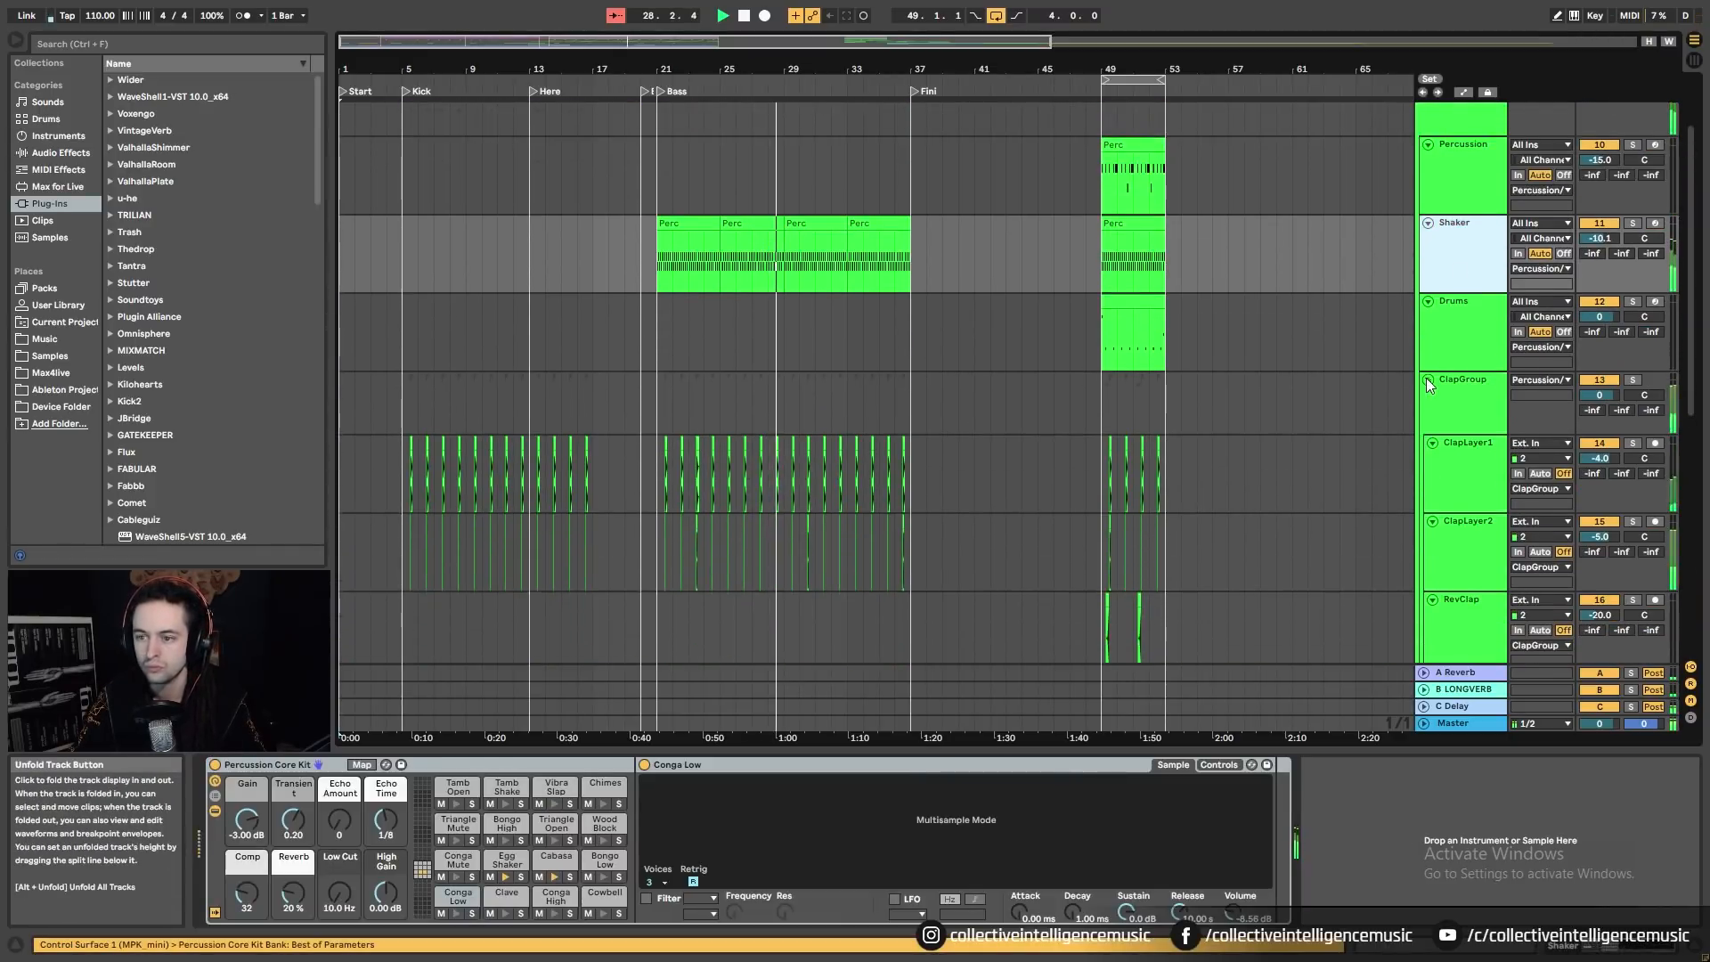
drag(1600, 238, 1603, 250)
scroll(1296, 305, down, 1)
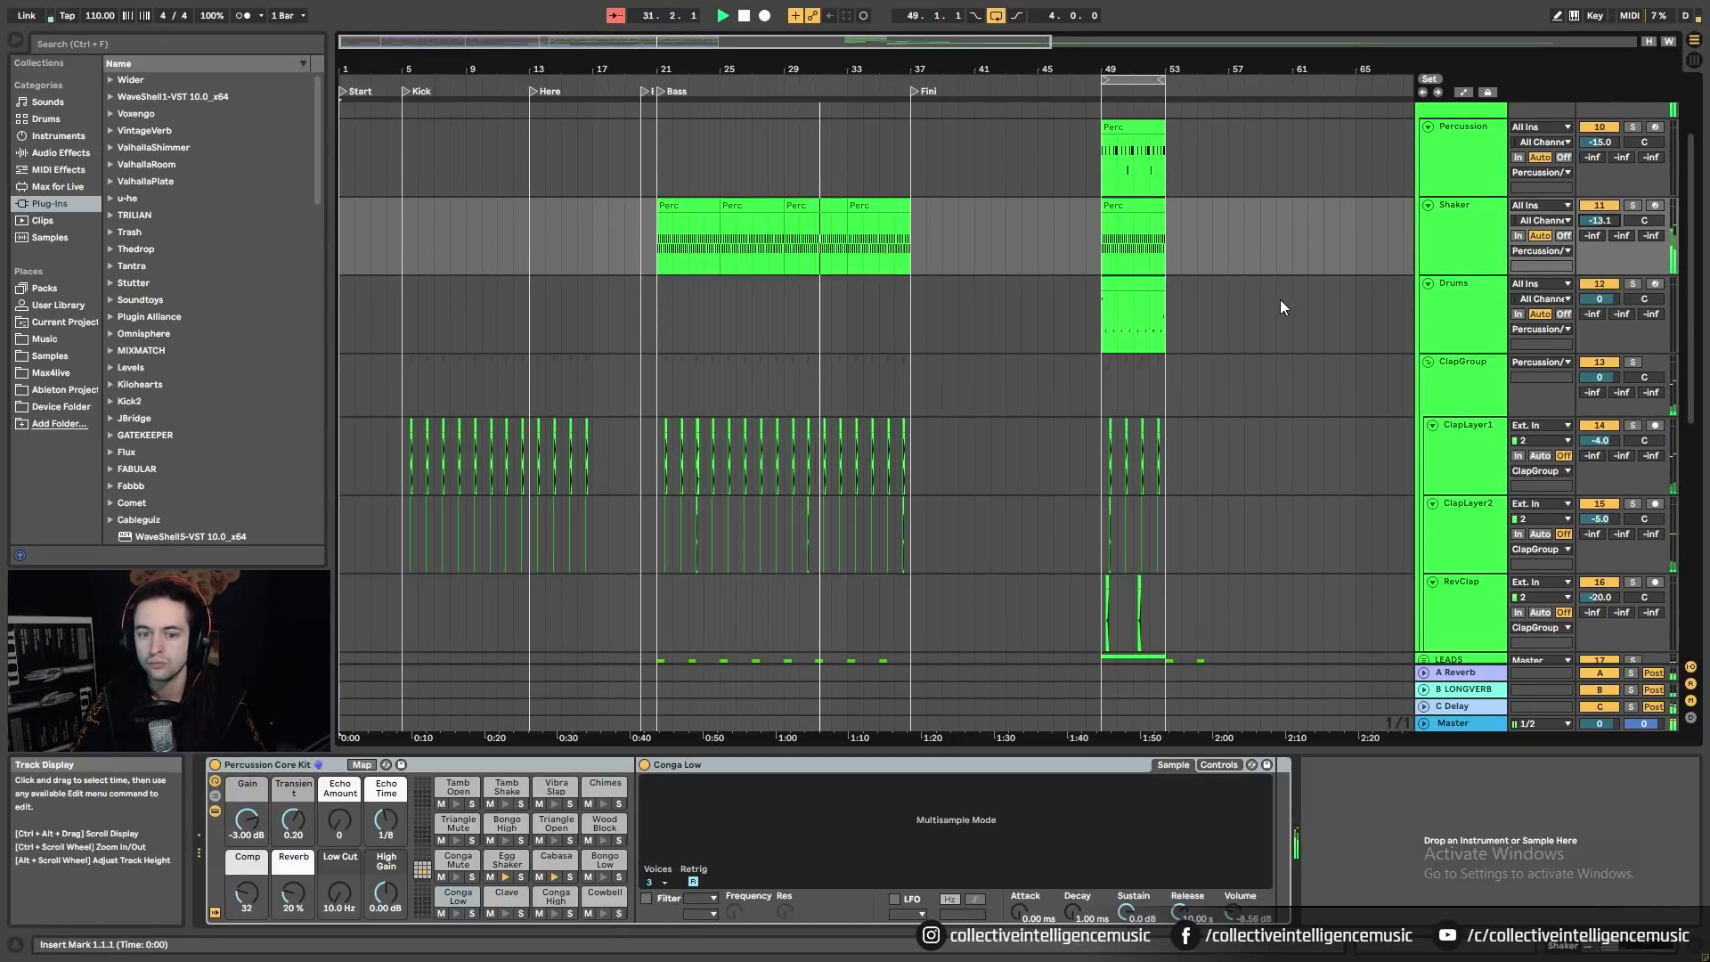
scroll(1281, 306, down, 1)
scroll(1279, 294, up, 5)
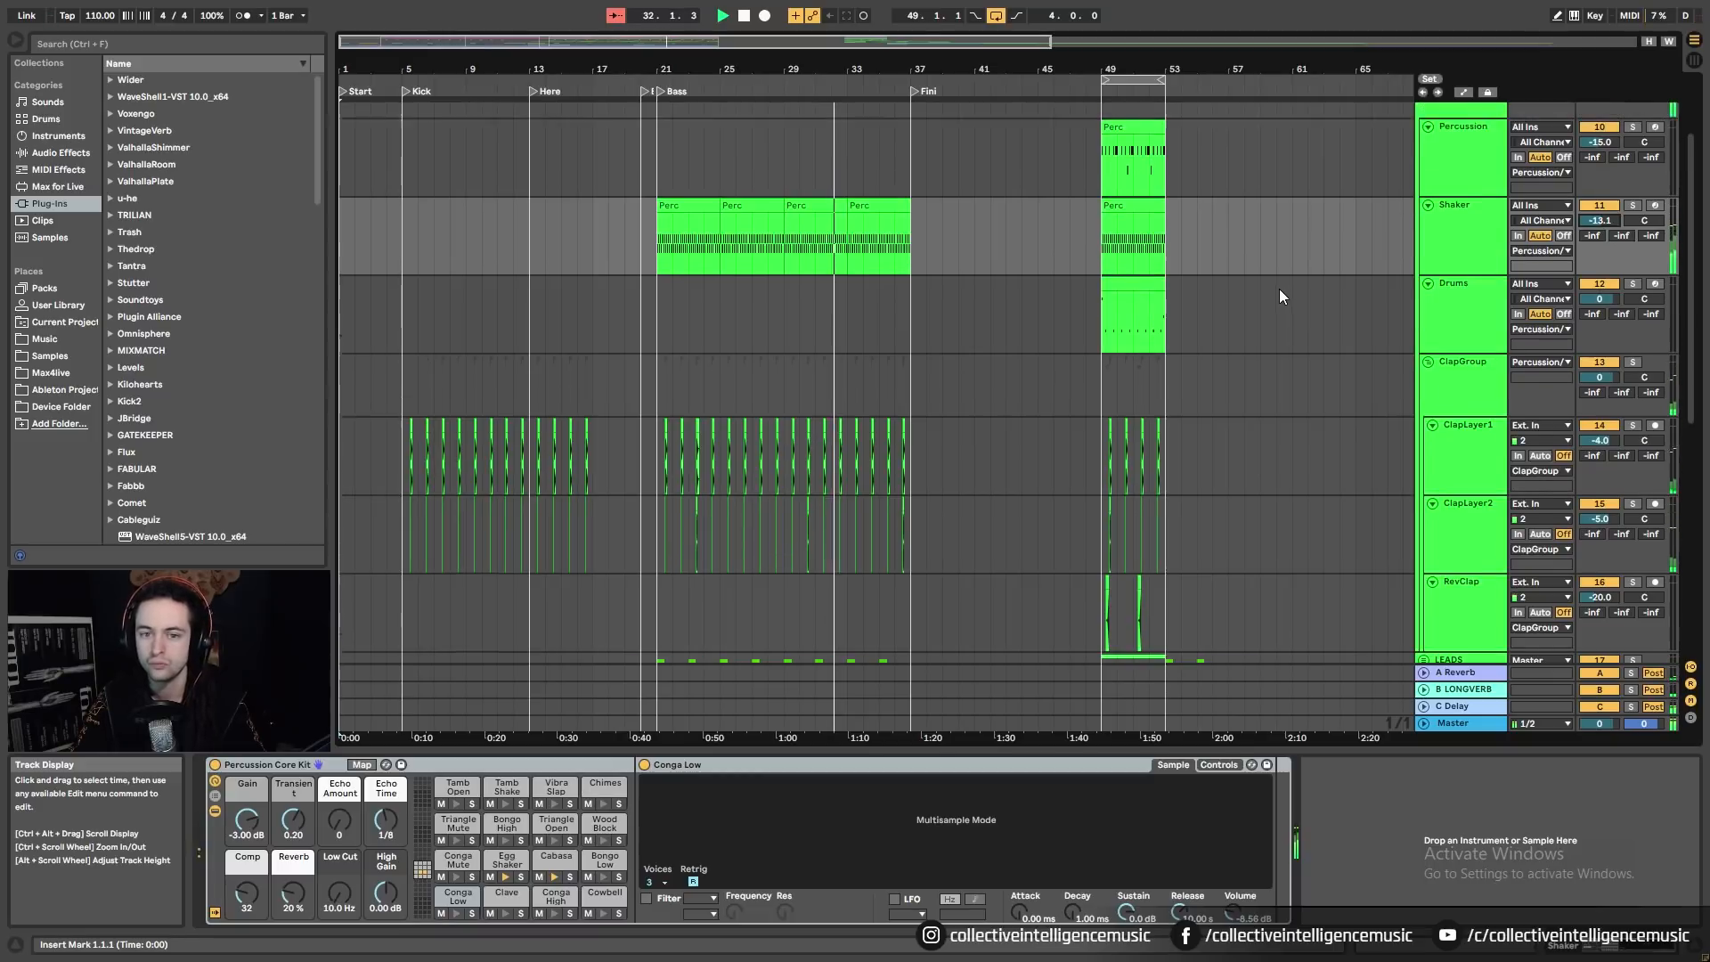
Step: Fold the Shaker, Drums and ClapGroup tracks
click(1428, 276)
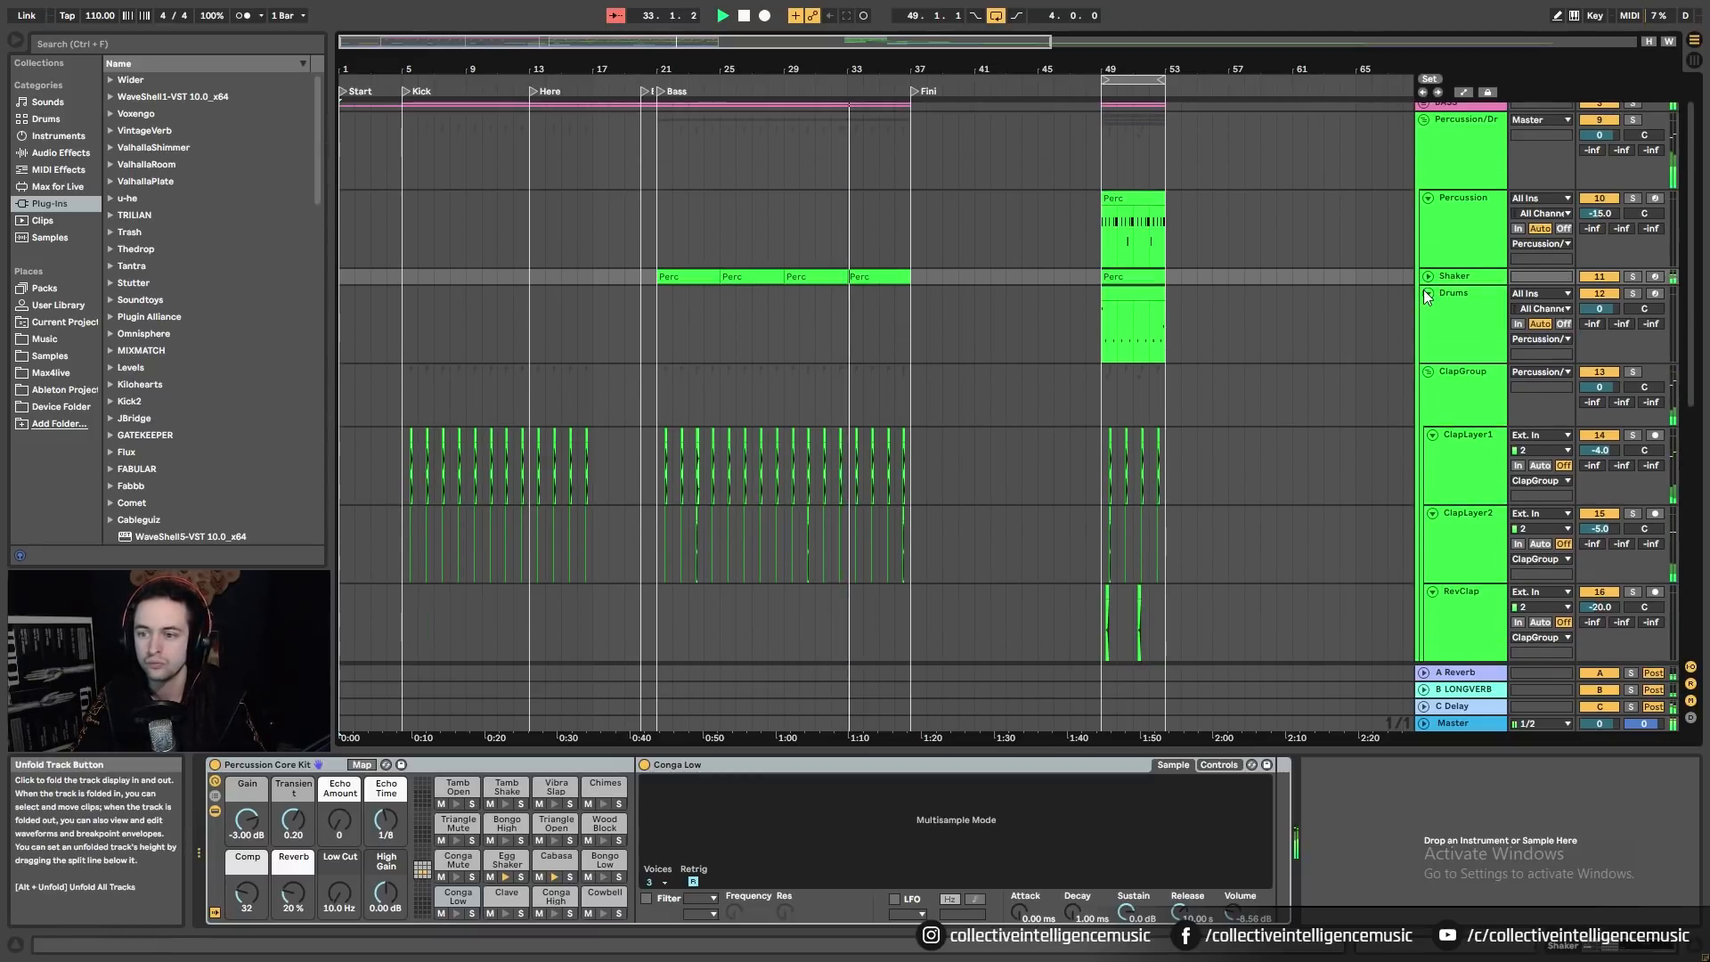
click(1426, 292)
click(1429, 309)
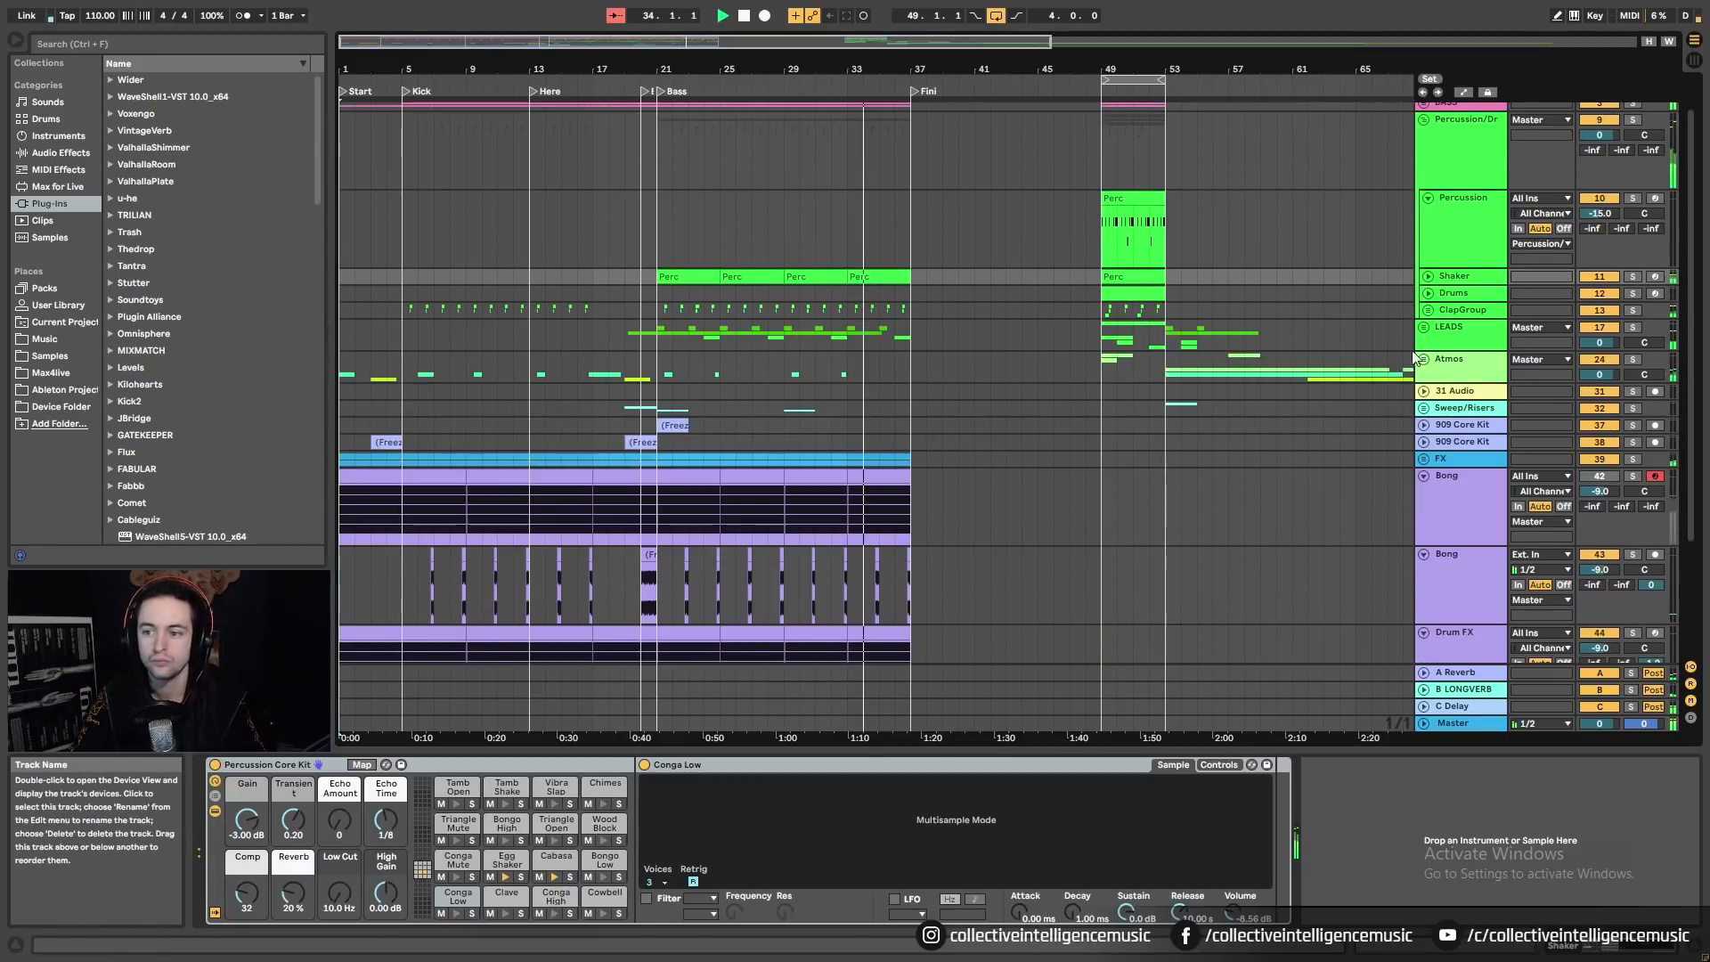
Step: Fold both Bong tracks, the Drum FX track and the SynthFX track
scroll(1317, 365, down, 3)
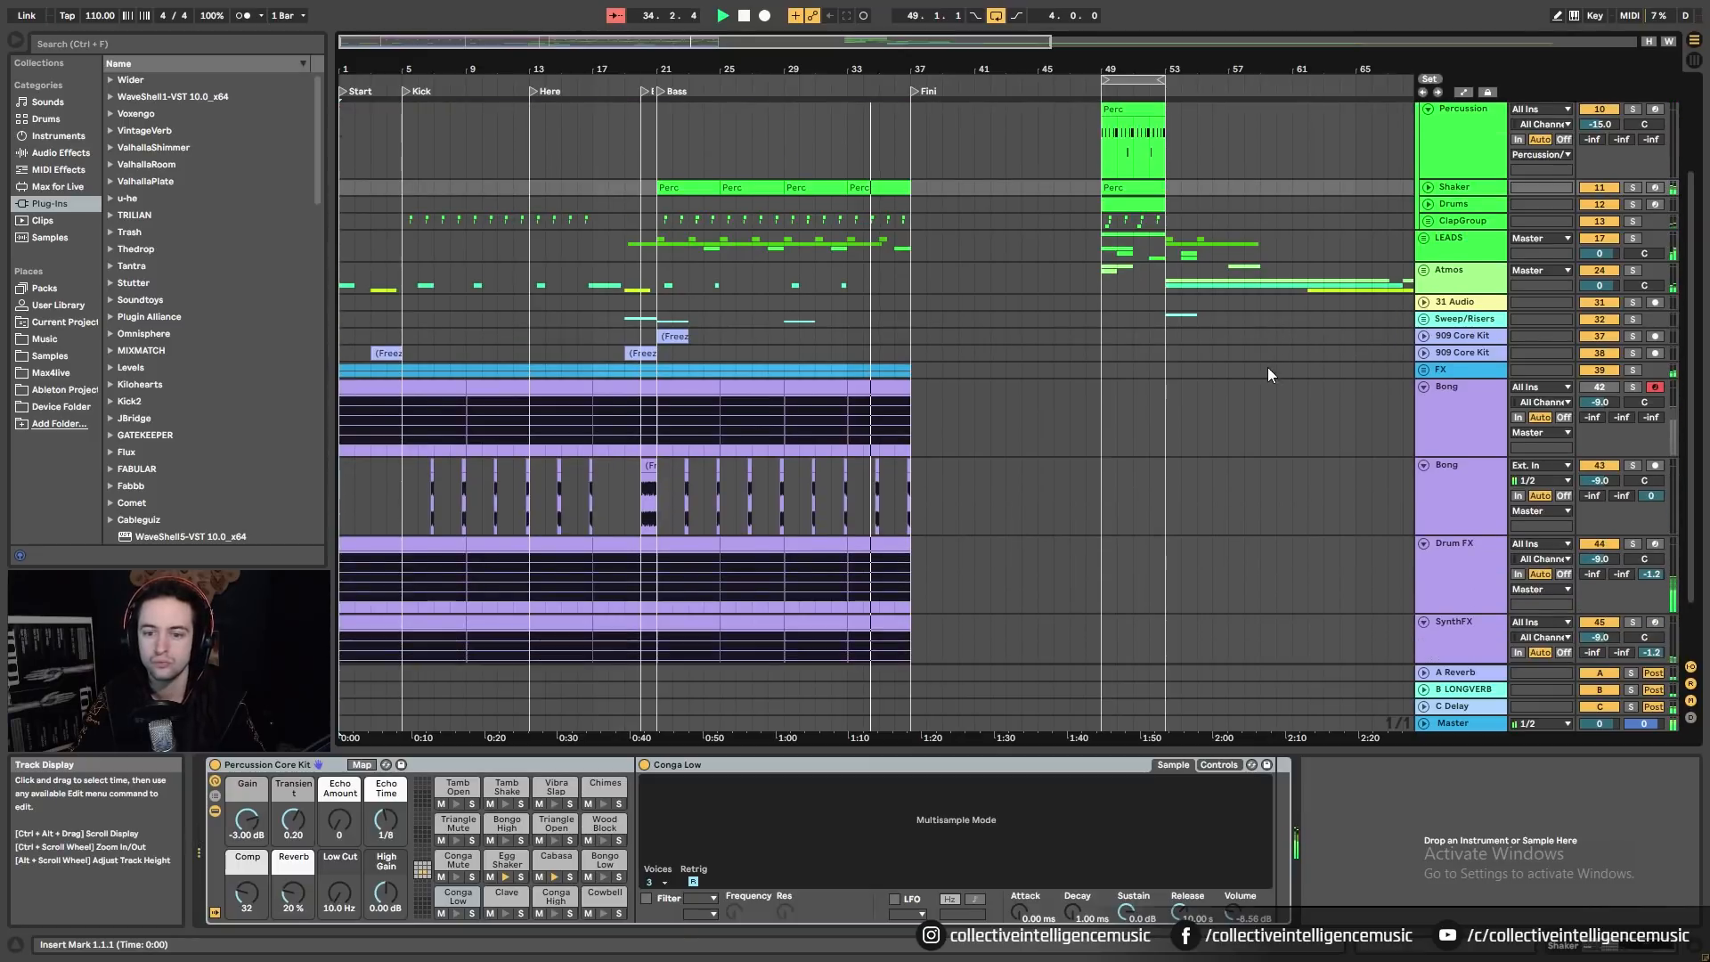
click(1422, 389)
click(1424, 403)
click(1424, 418)
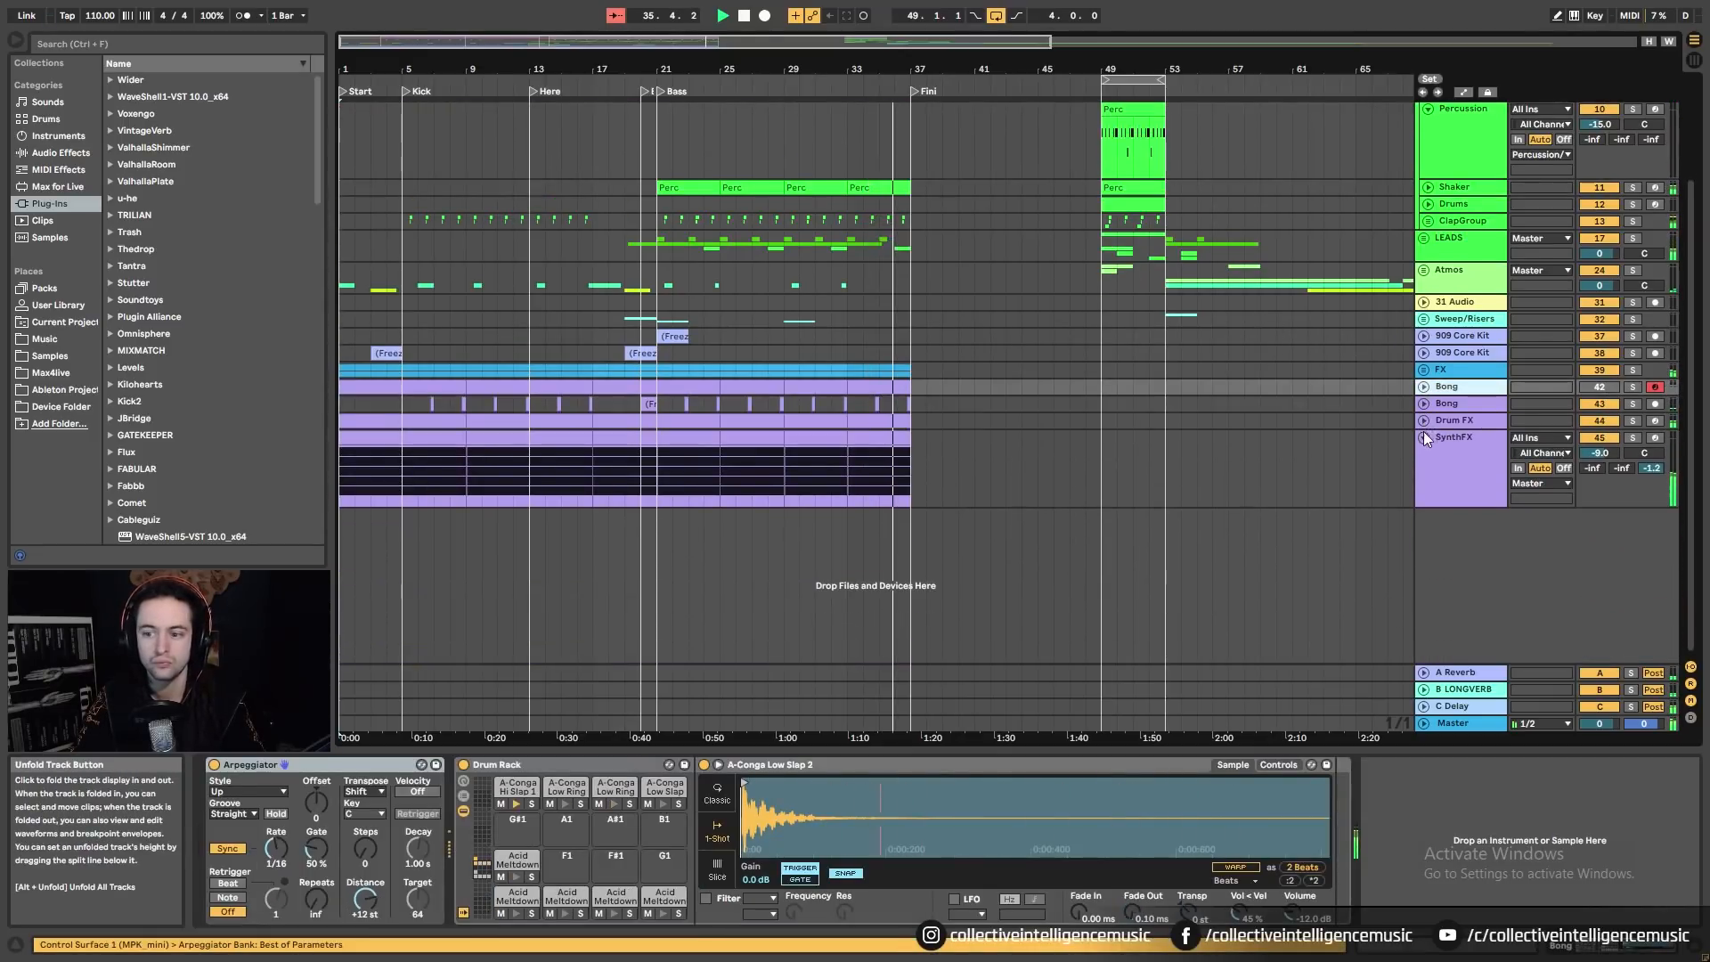
click(1423, 434)
Step: Play the arrangement from around bar 15, between the Here and Bass markers
drag(977, 69, 874, 64)
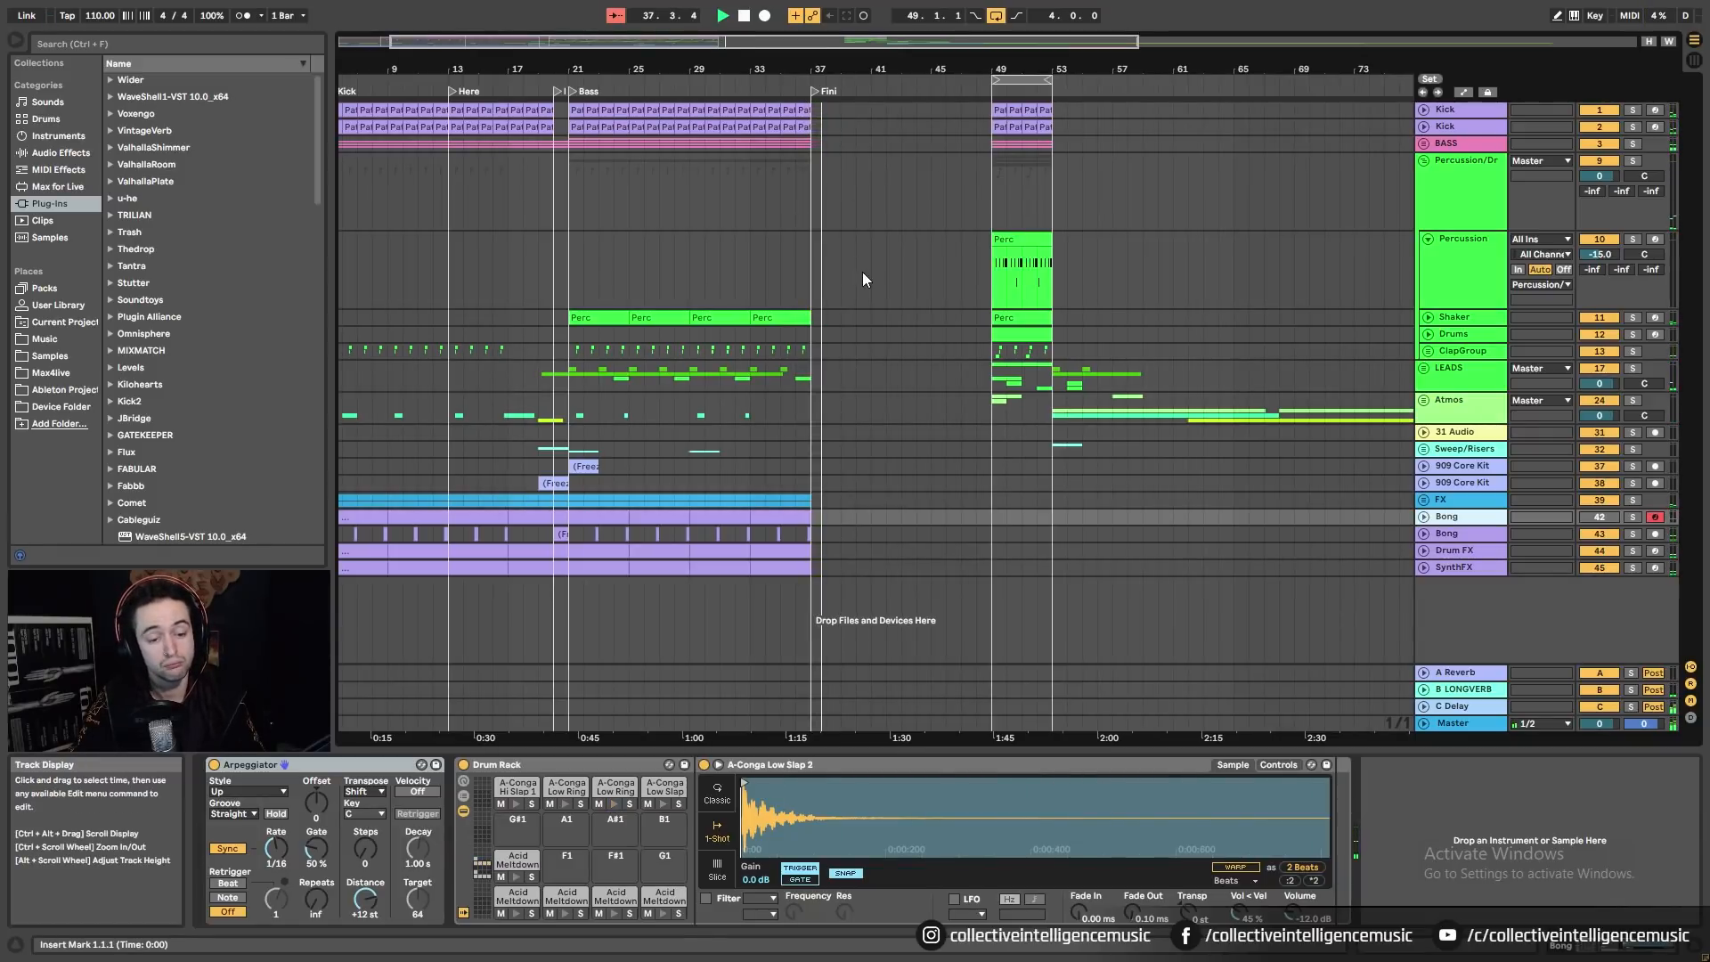
click(489, 74)
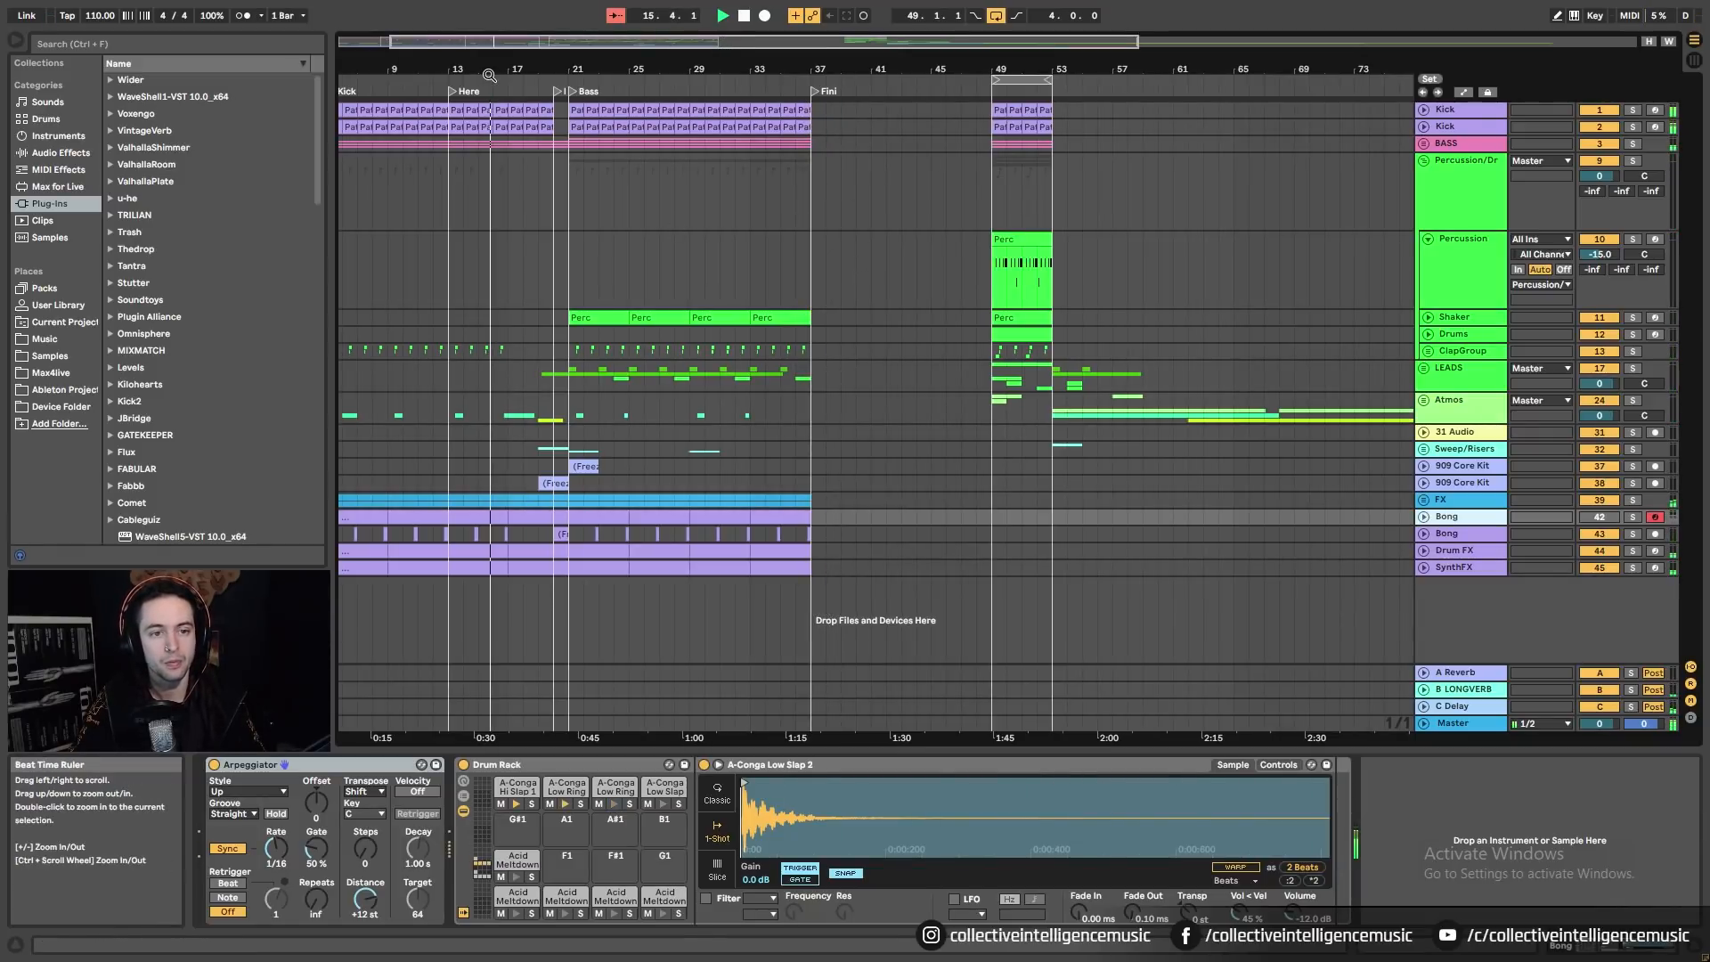
drag(512, 71, 558, 68)
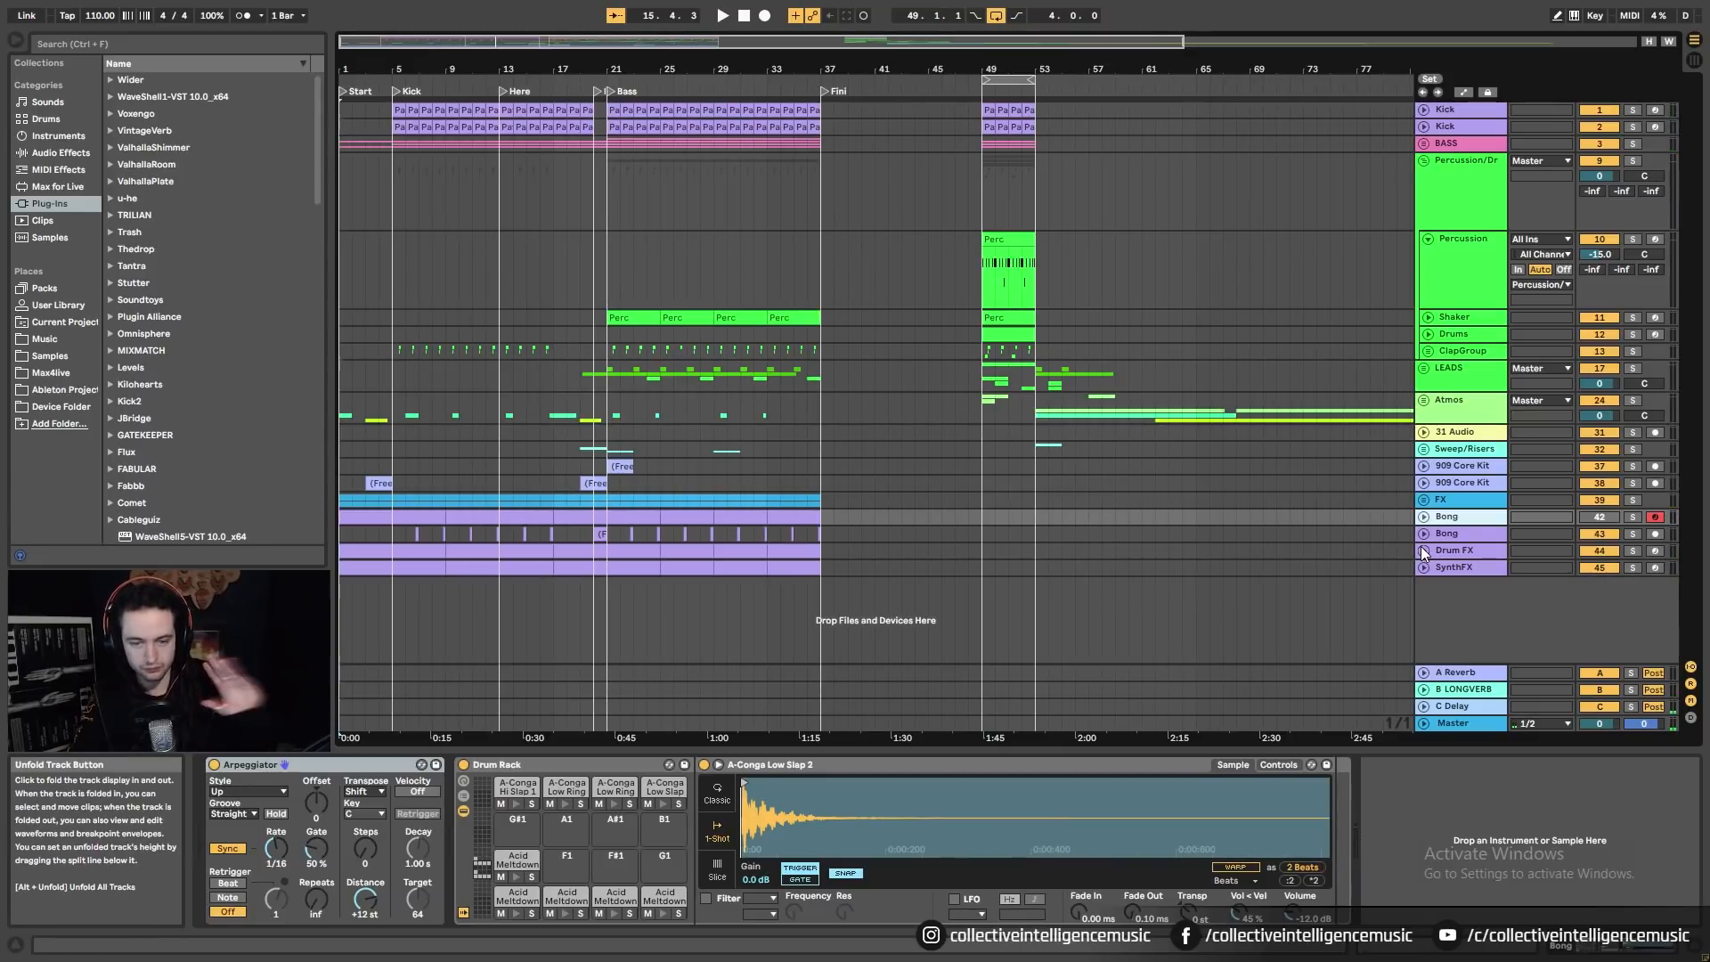
Step: Solo the Drum FX track and unfold the Drum FX and SynthFX tracks
click(403, 549)
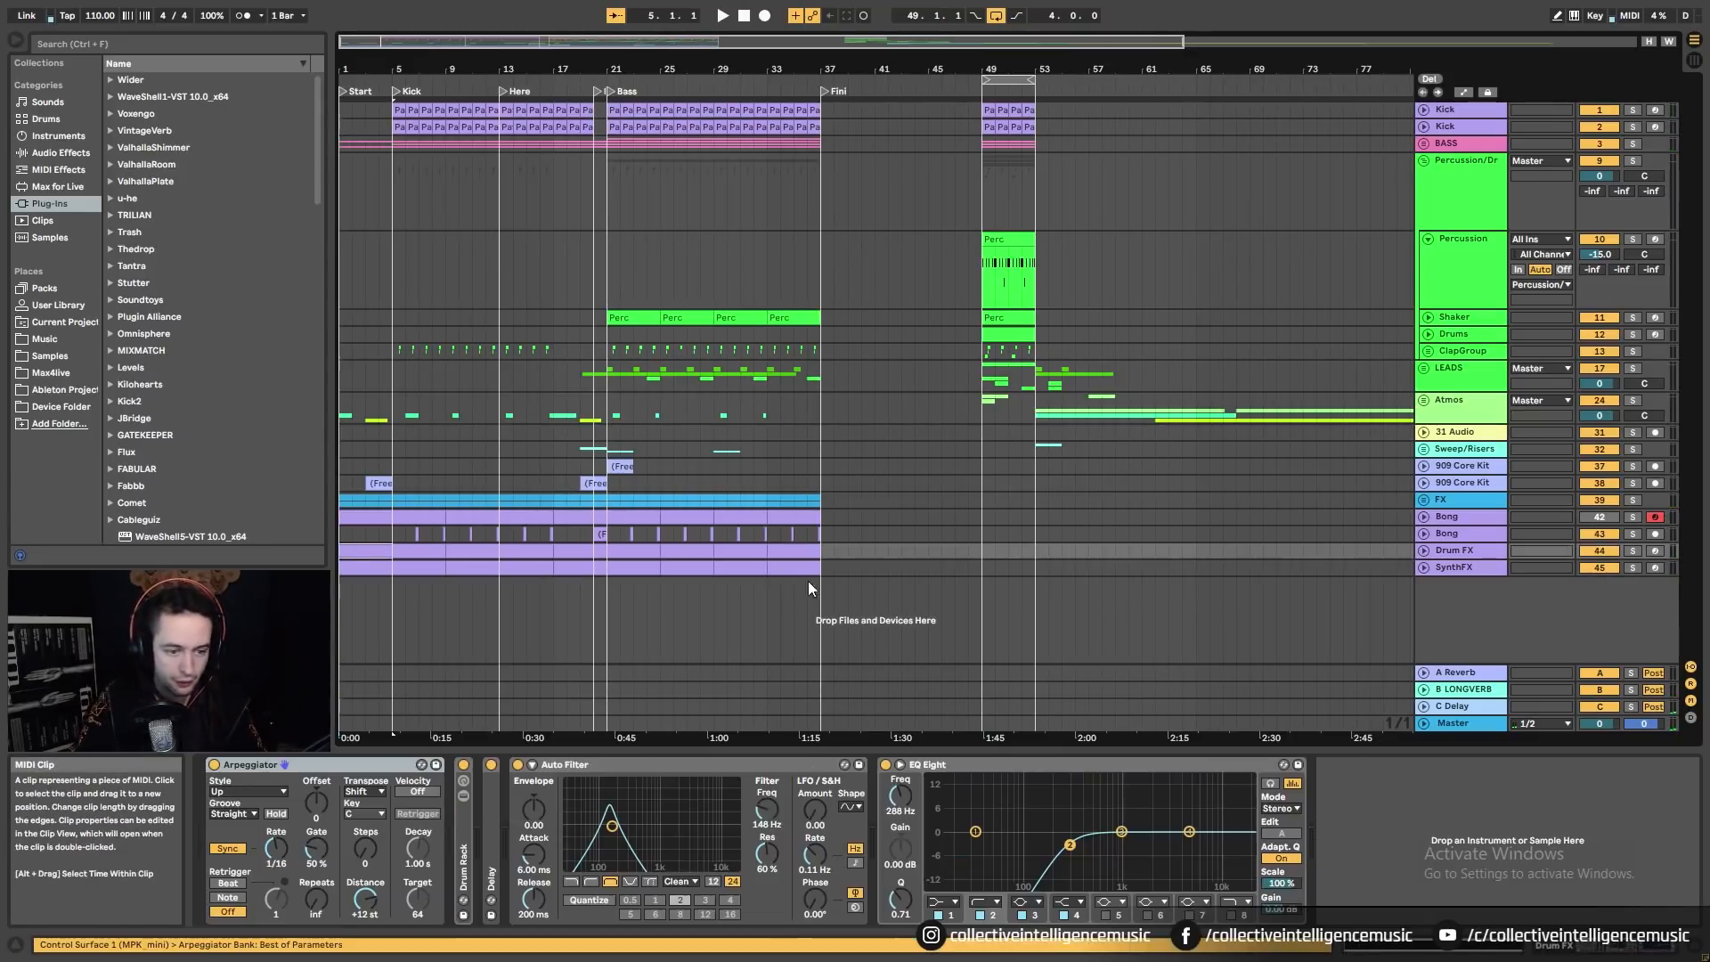
click(1419, 549)
click(1633, 536)
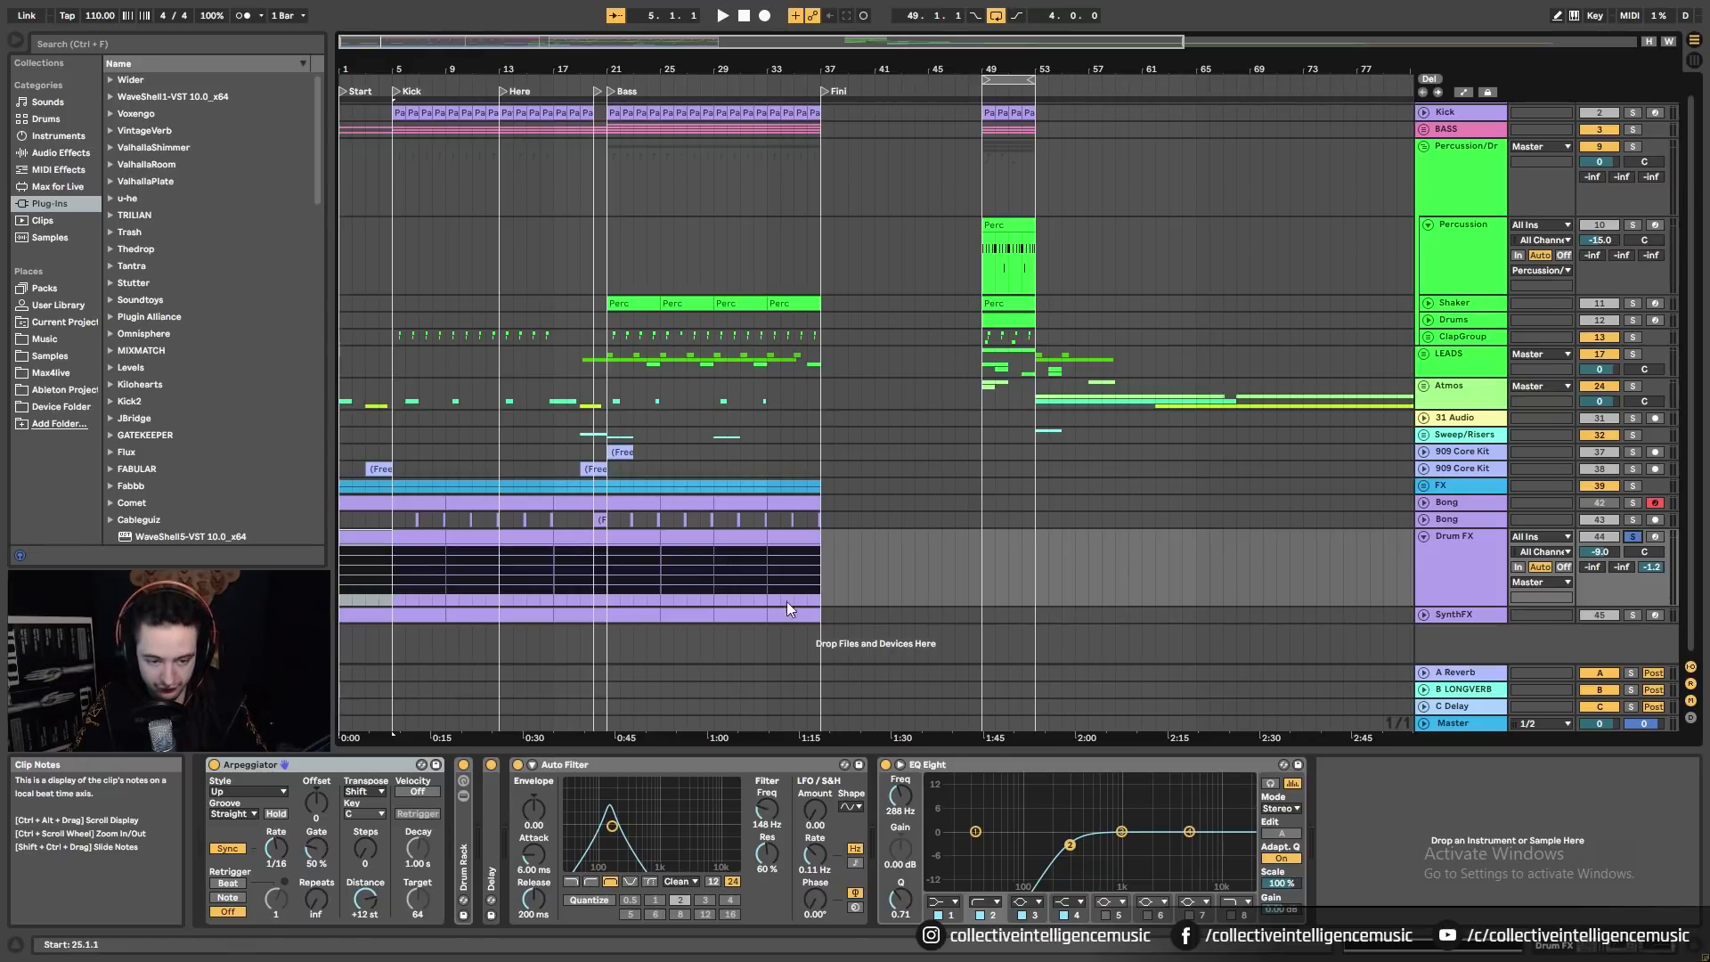
click(696, 611)
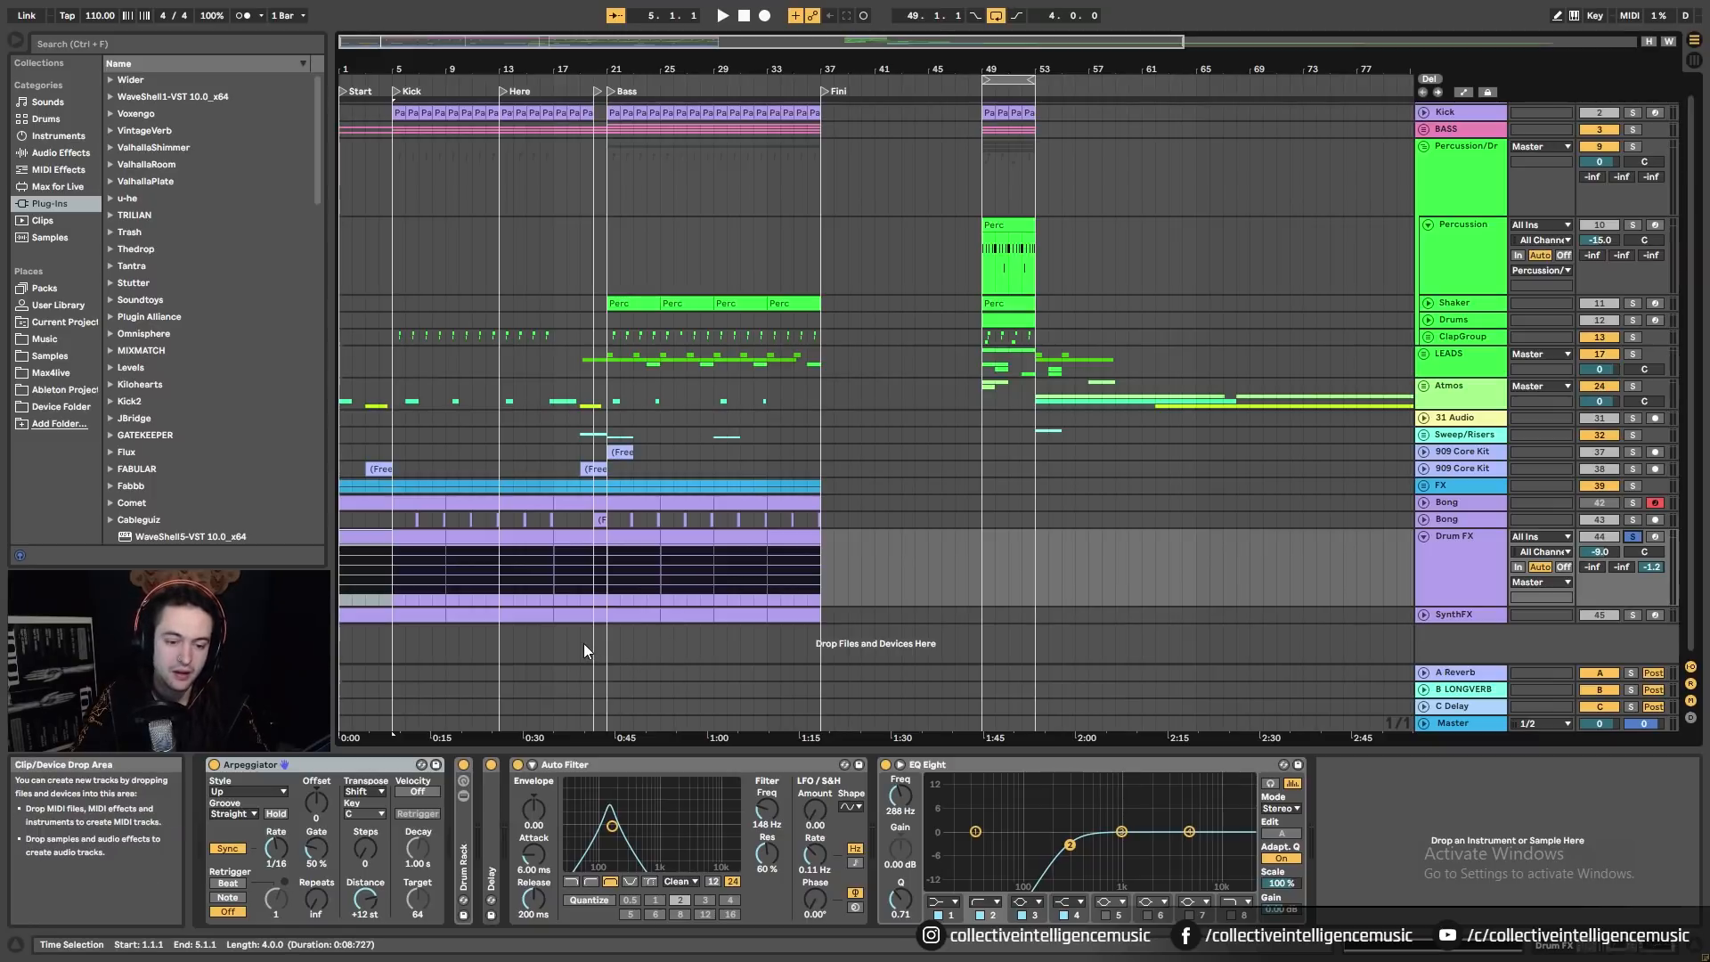
click(1423, 537)
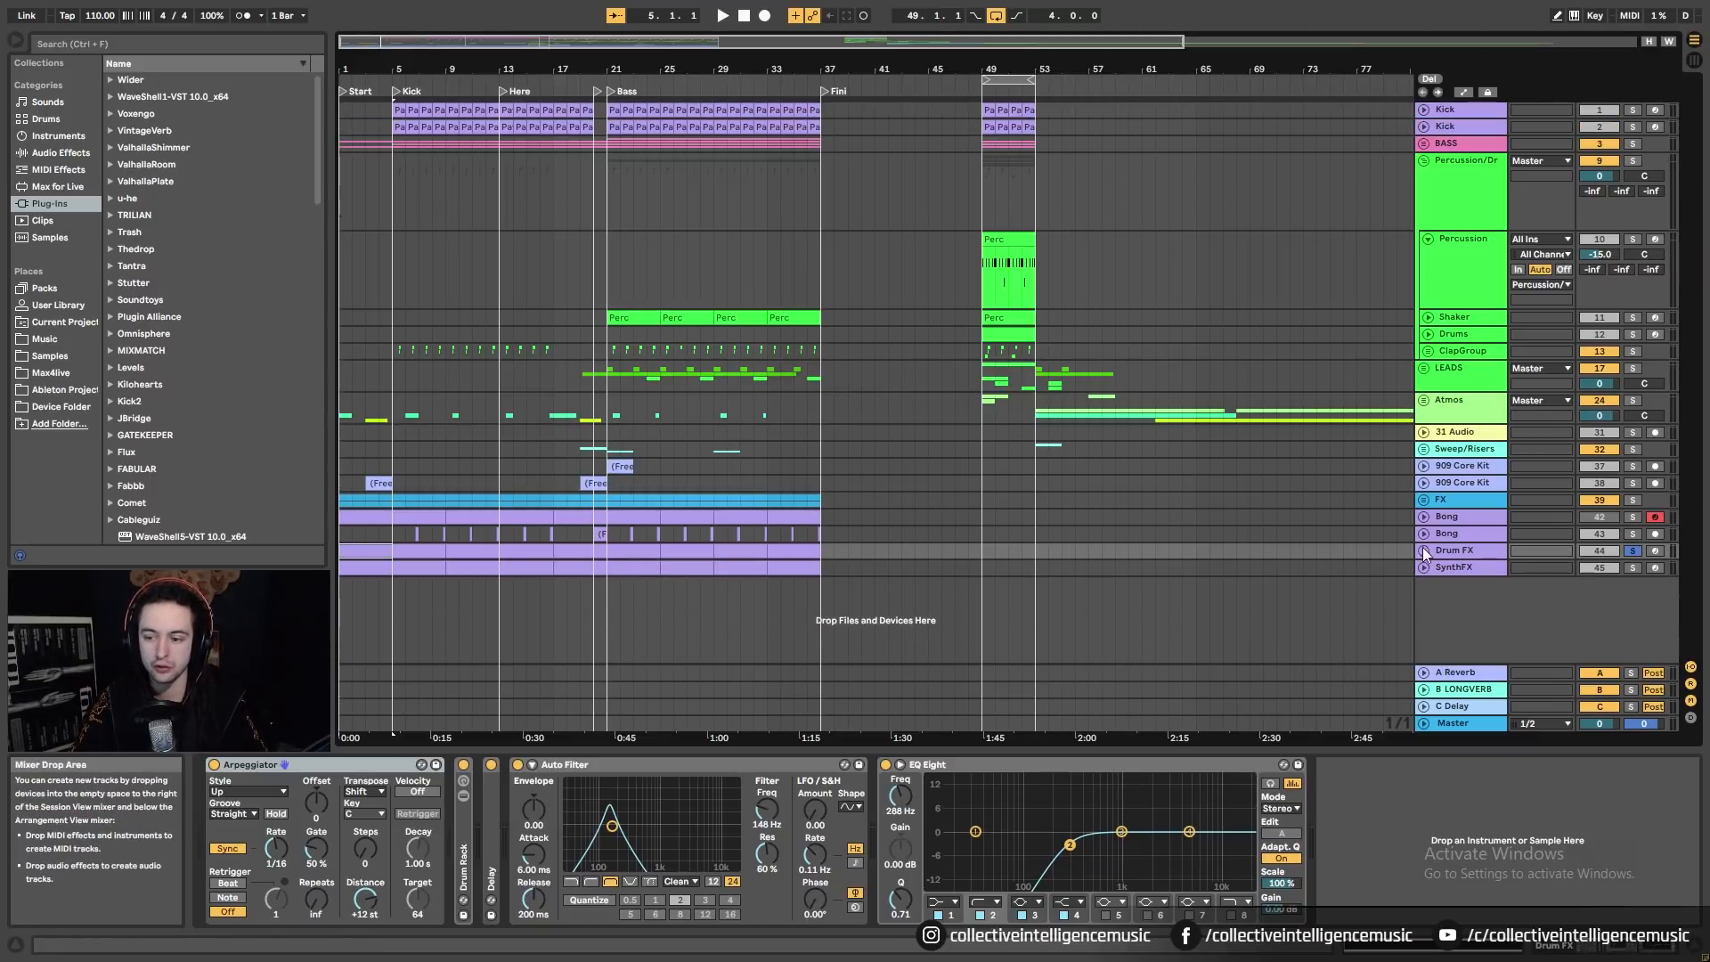
click(1423, 549)
click(1423, 629)
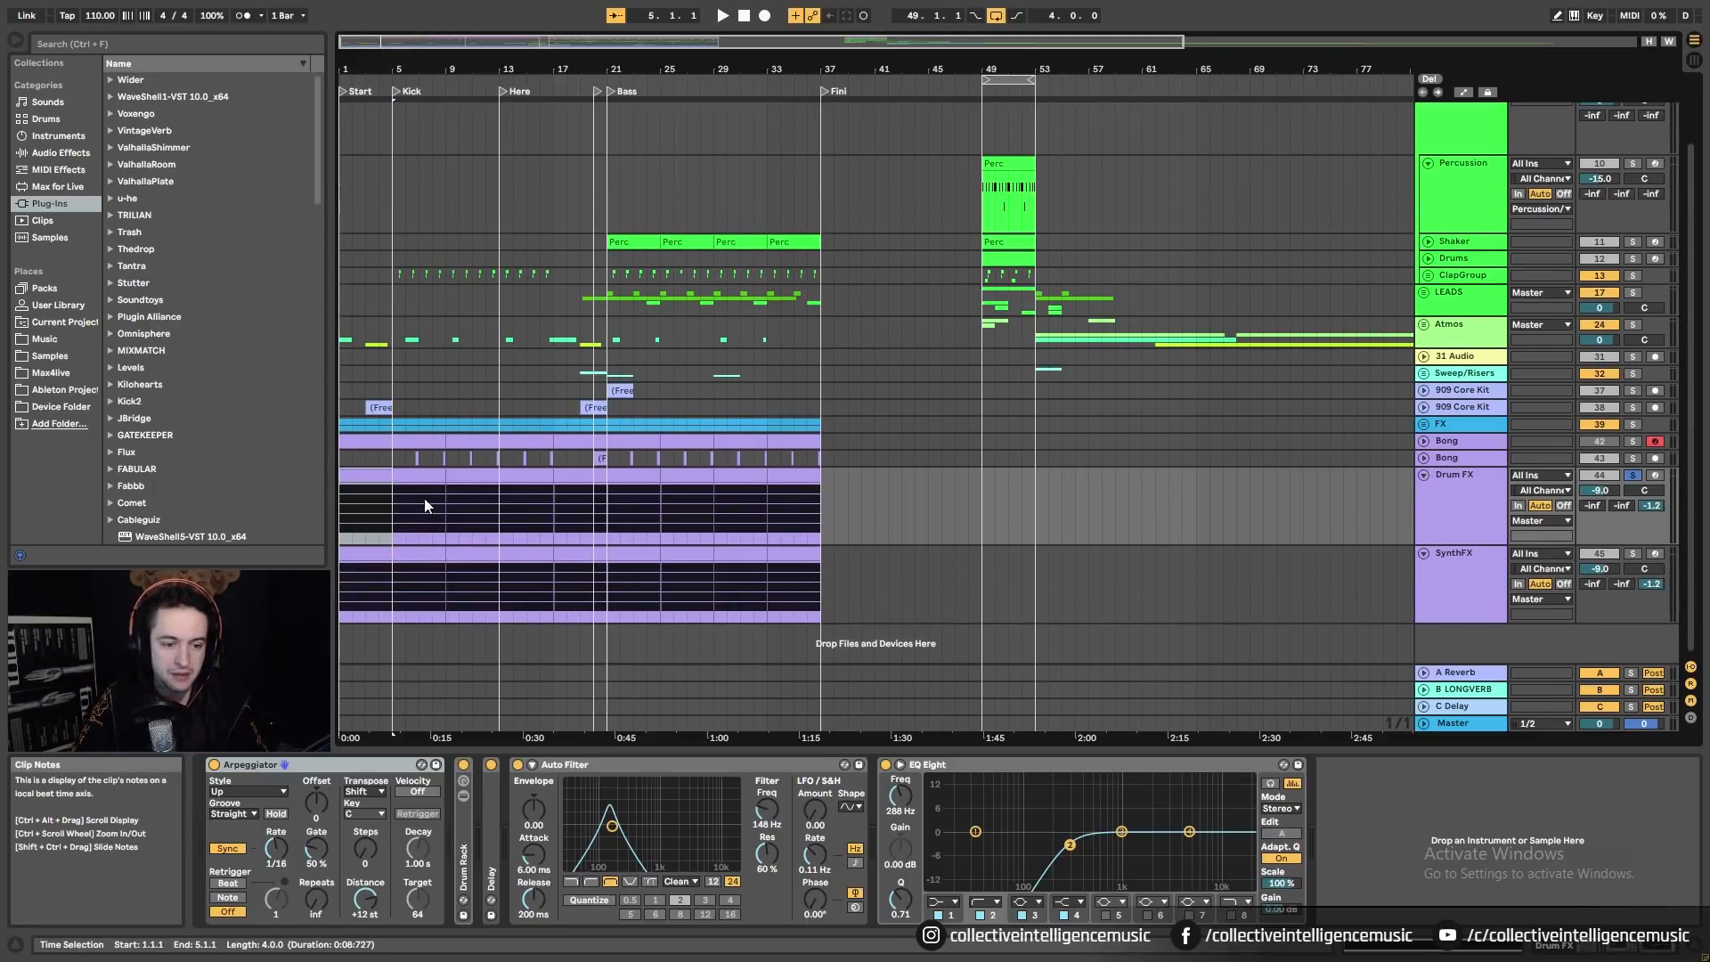
Step: Move all Drum FX clips from bar 5 onward four bars later, leaving the opening clip in place
click(425, 474)
shift+click(809, 478)
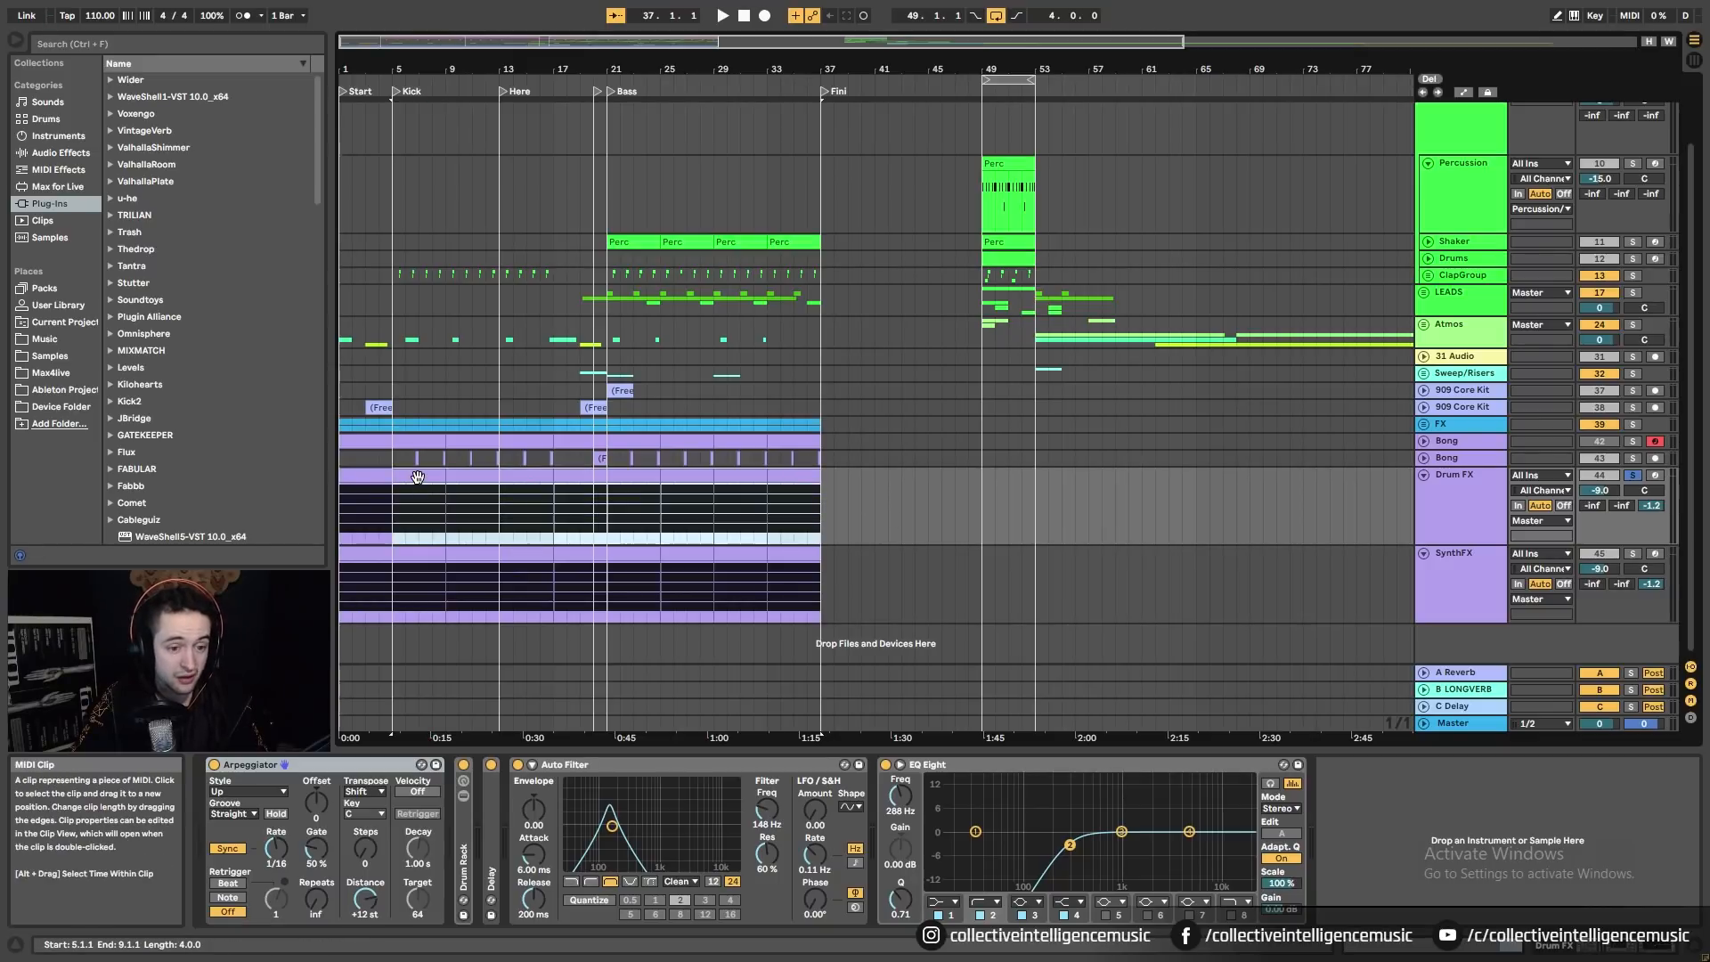
click(345, 485)
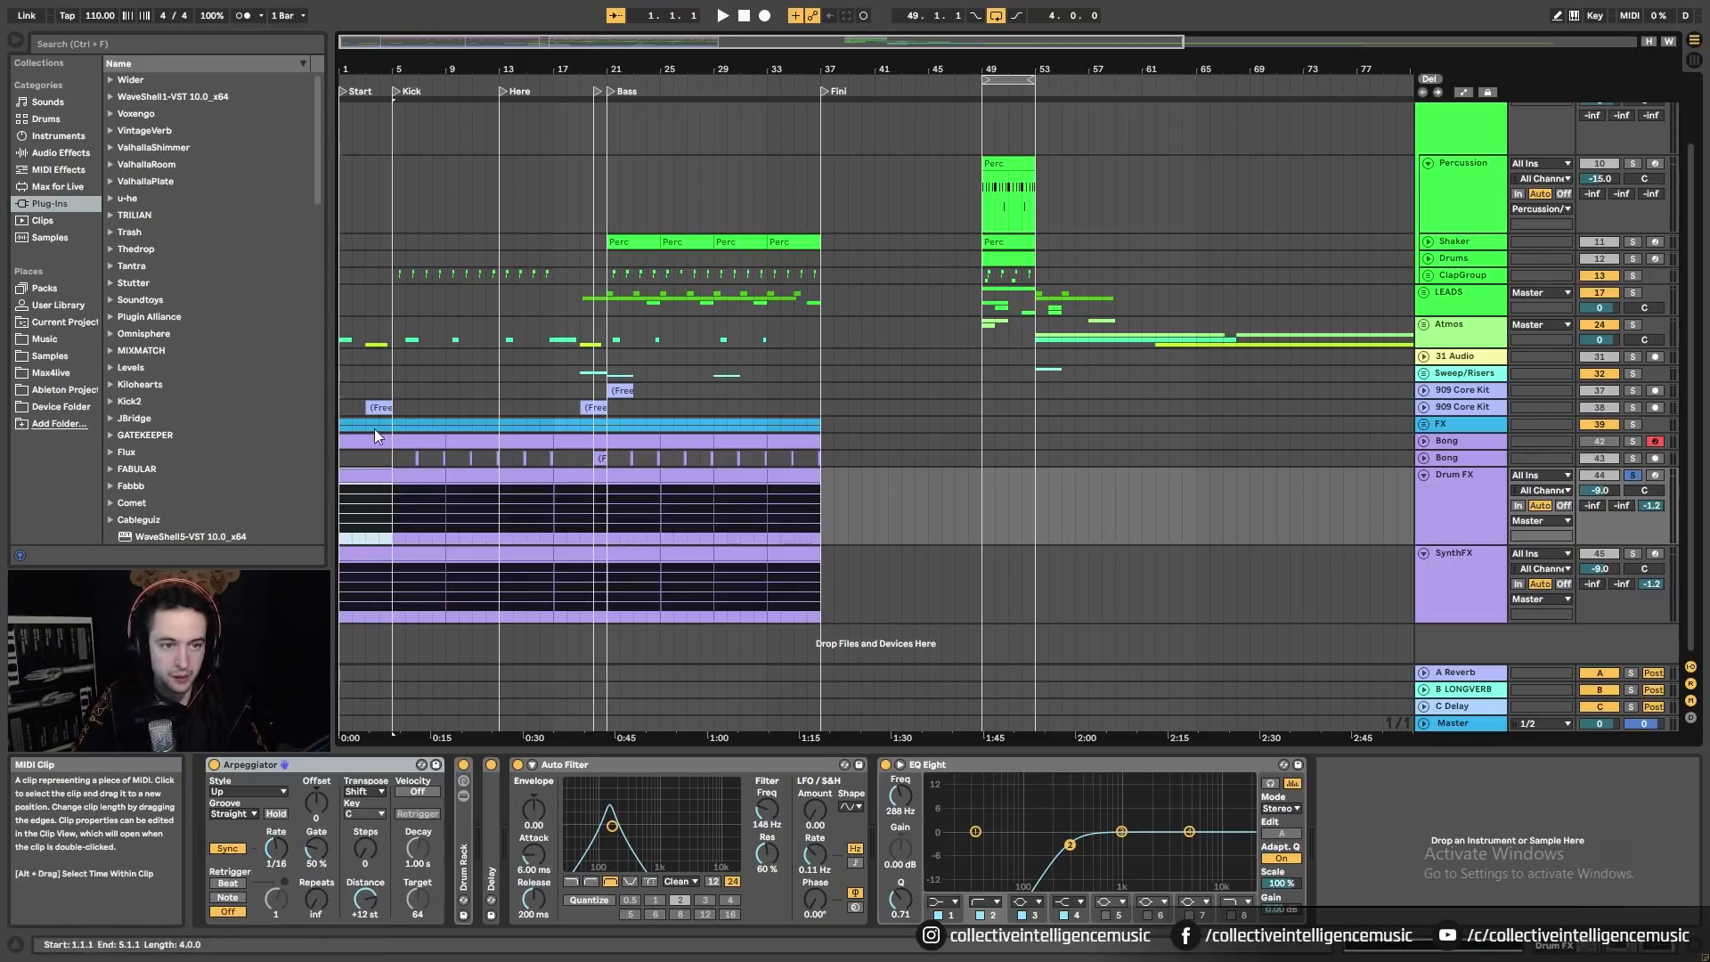
click(413, 475)
shift+click(803, 477)
mouse_move(424, 478)
mouse_down()
mouse_move(486, 493)
mouse_move(395, 479)
mouse_move(448, 489)
mouse_up()
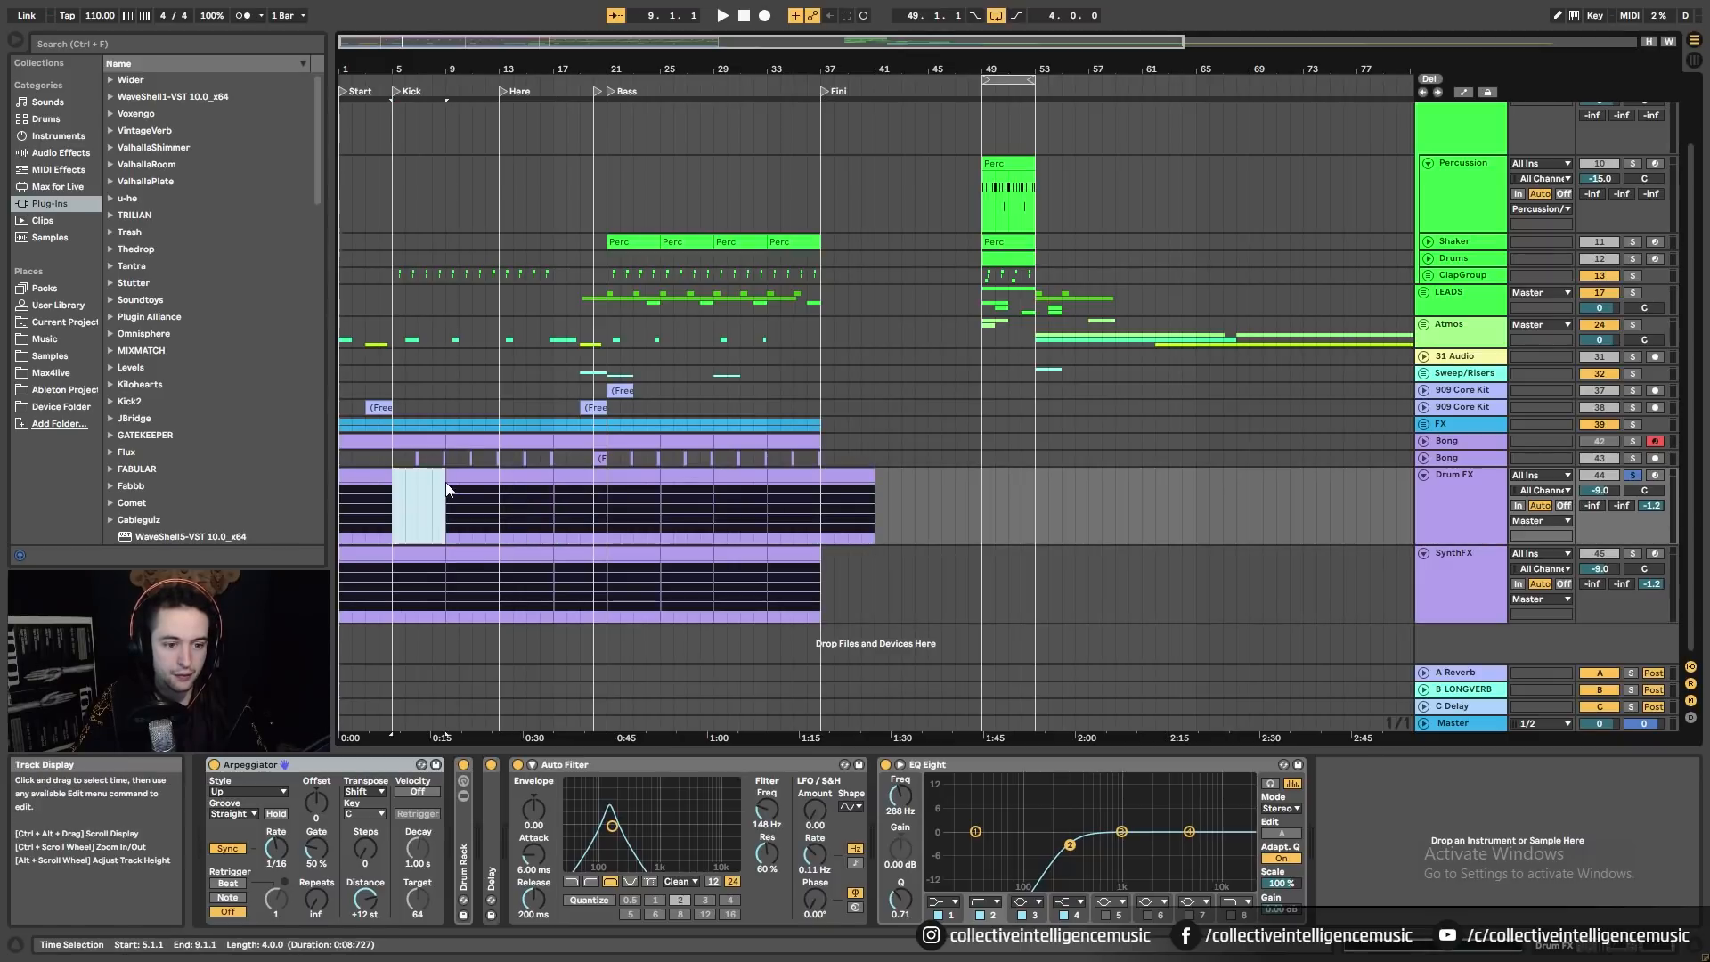
Step: Delete every other SynthFX clip, removing those starting at bars 1, 9, 17, 25 and 33
click(386, 558)
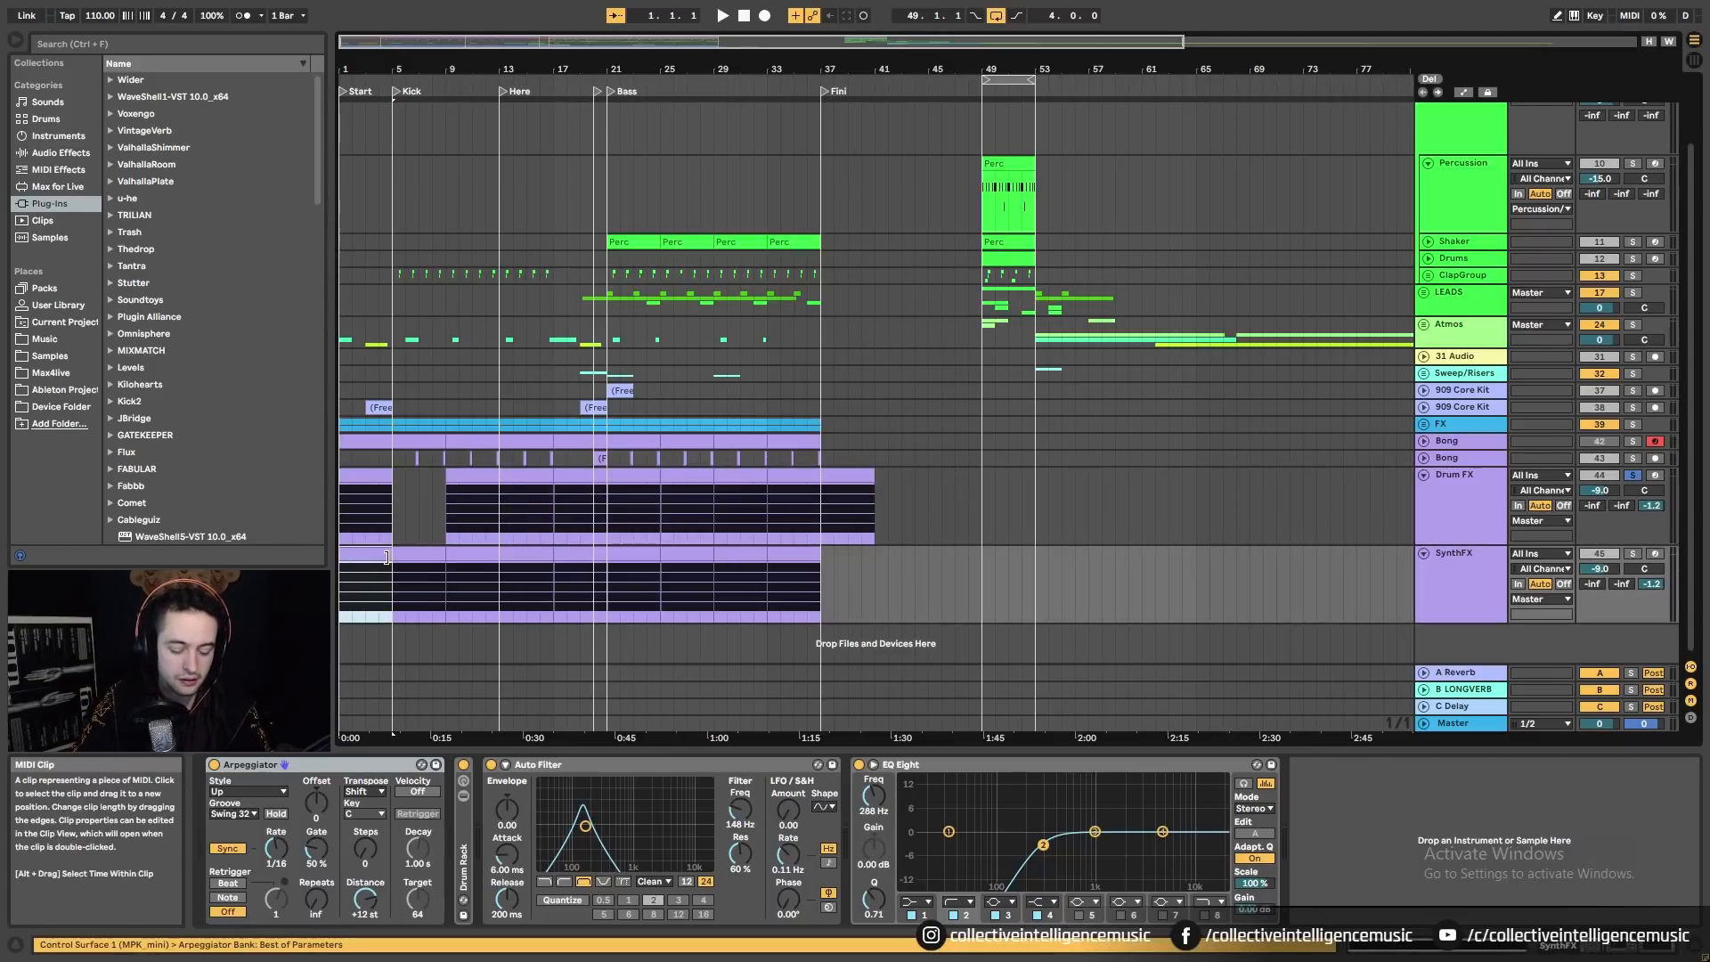
drag(386, 559, 496, 557)
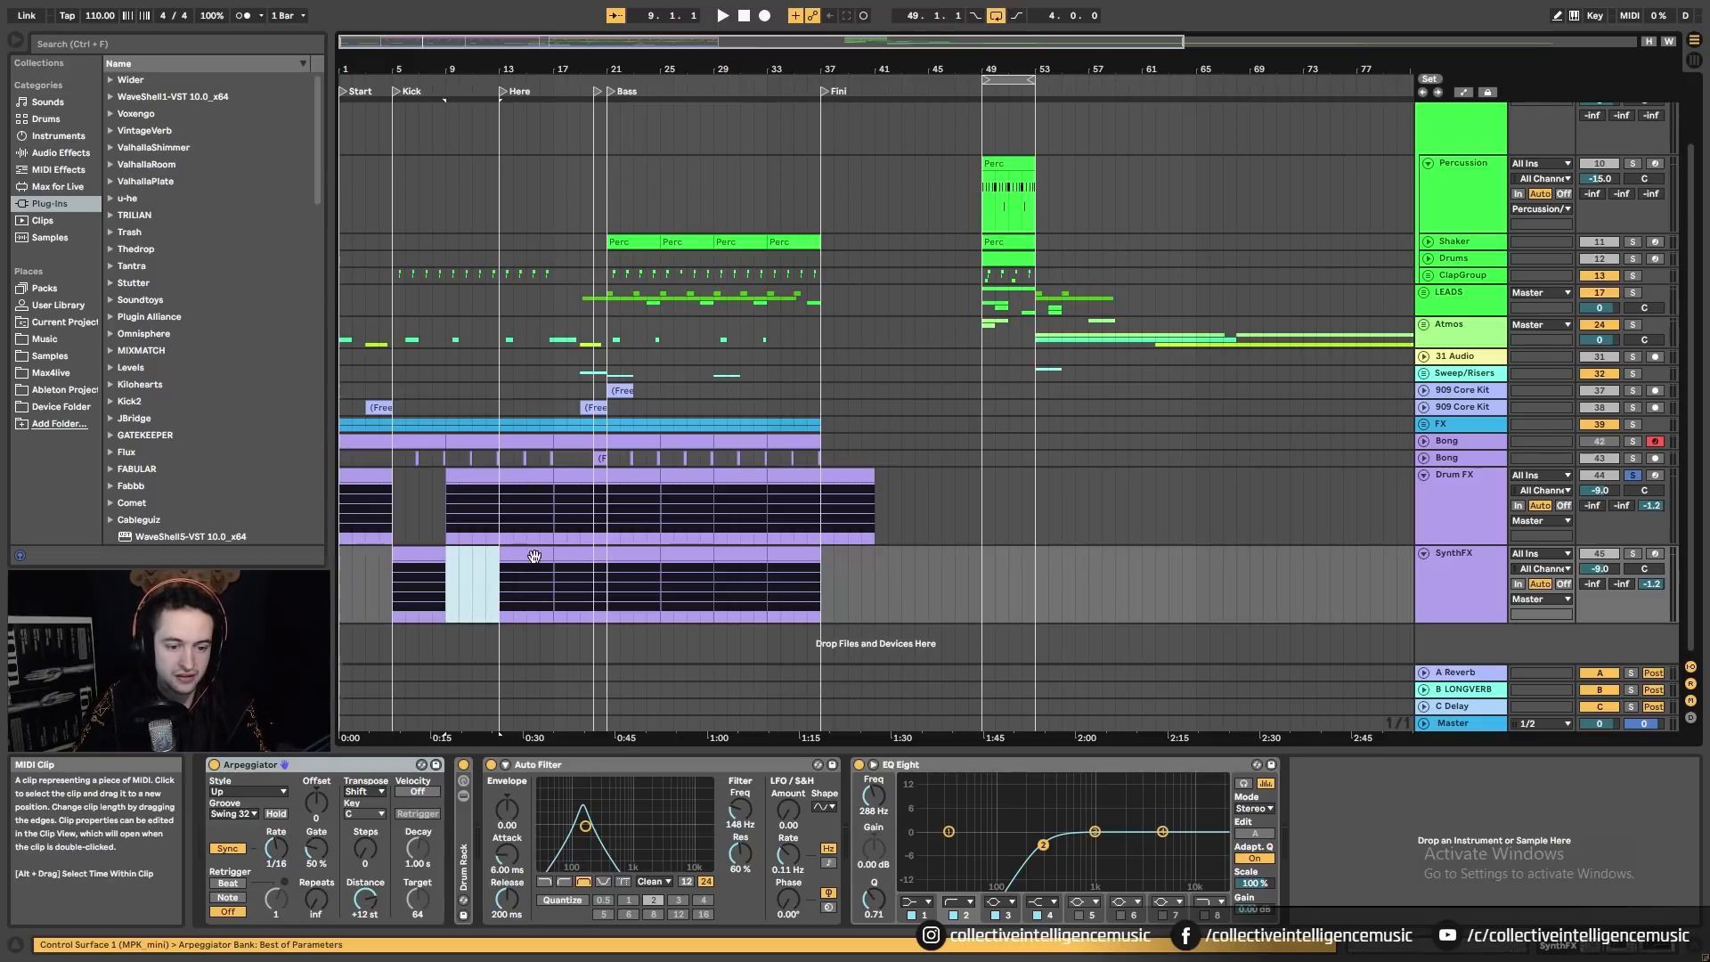
click(583, 556)
key(Delete)
click(687, 555)
key(Delete)
click(791, 554)
key(Delete)
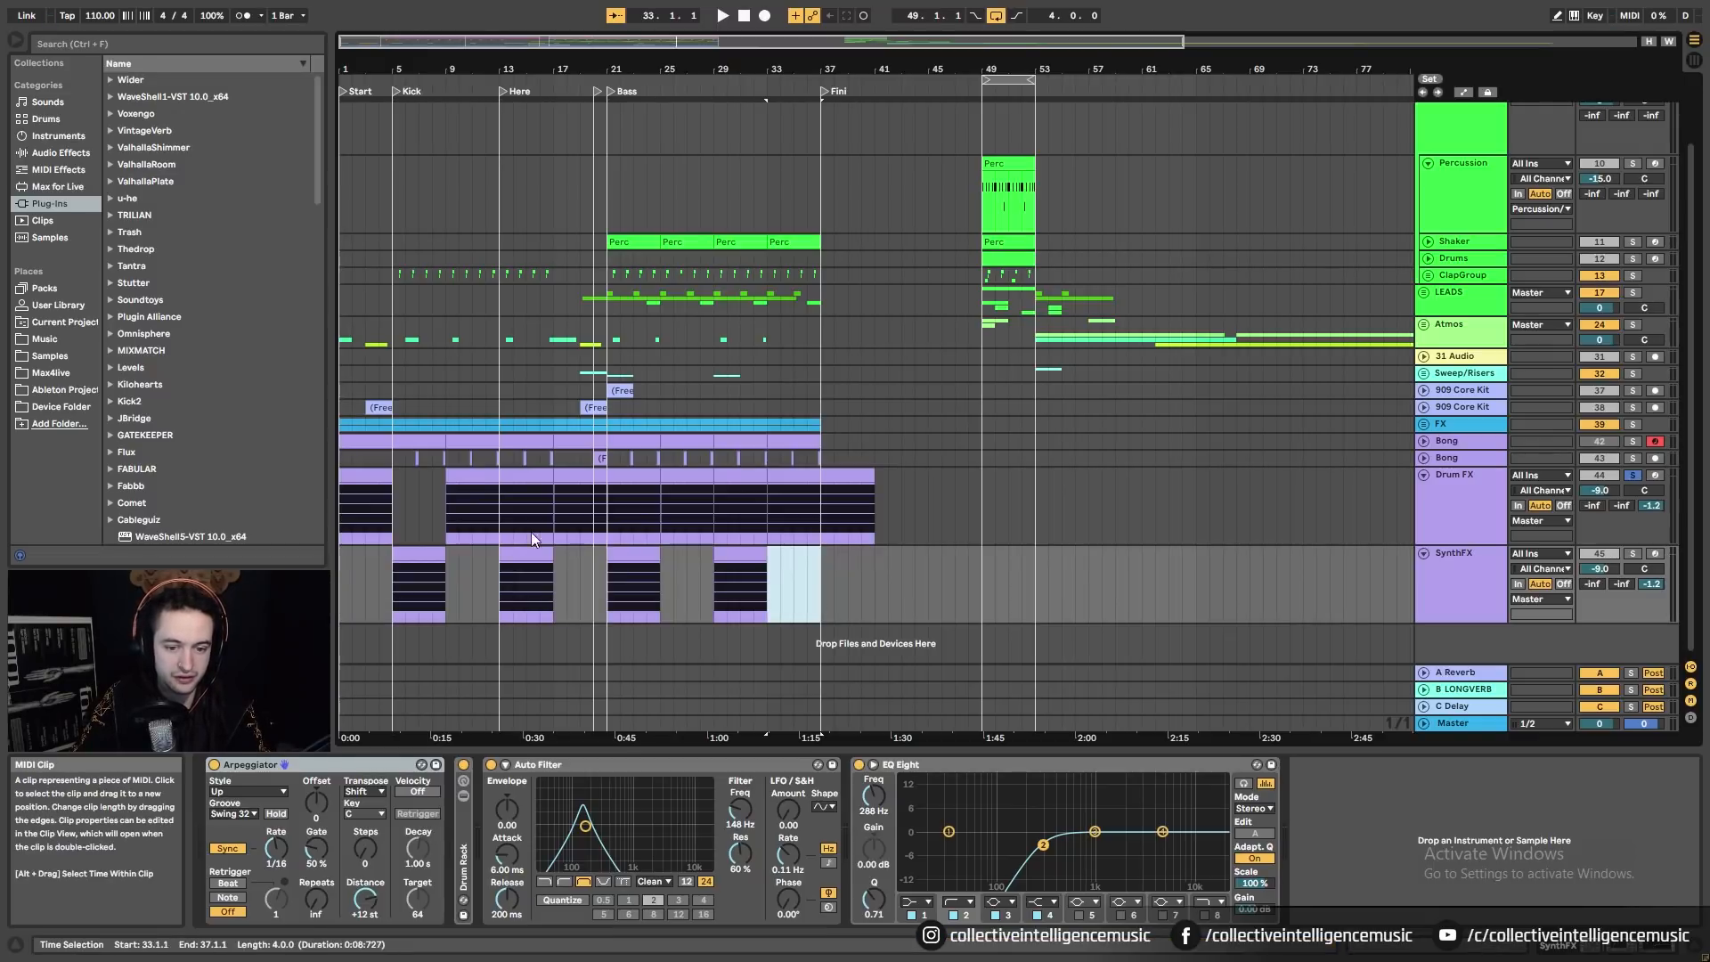
Step: Delete the Drum FX clips starting at bars 13, 21, 29 and 37 so they alternate with the SynthFX clips
click(524, 475)
key(Delete)
click(631, 478)
key(Delete)
click(735, 477)
key(Delete)
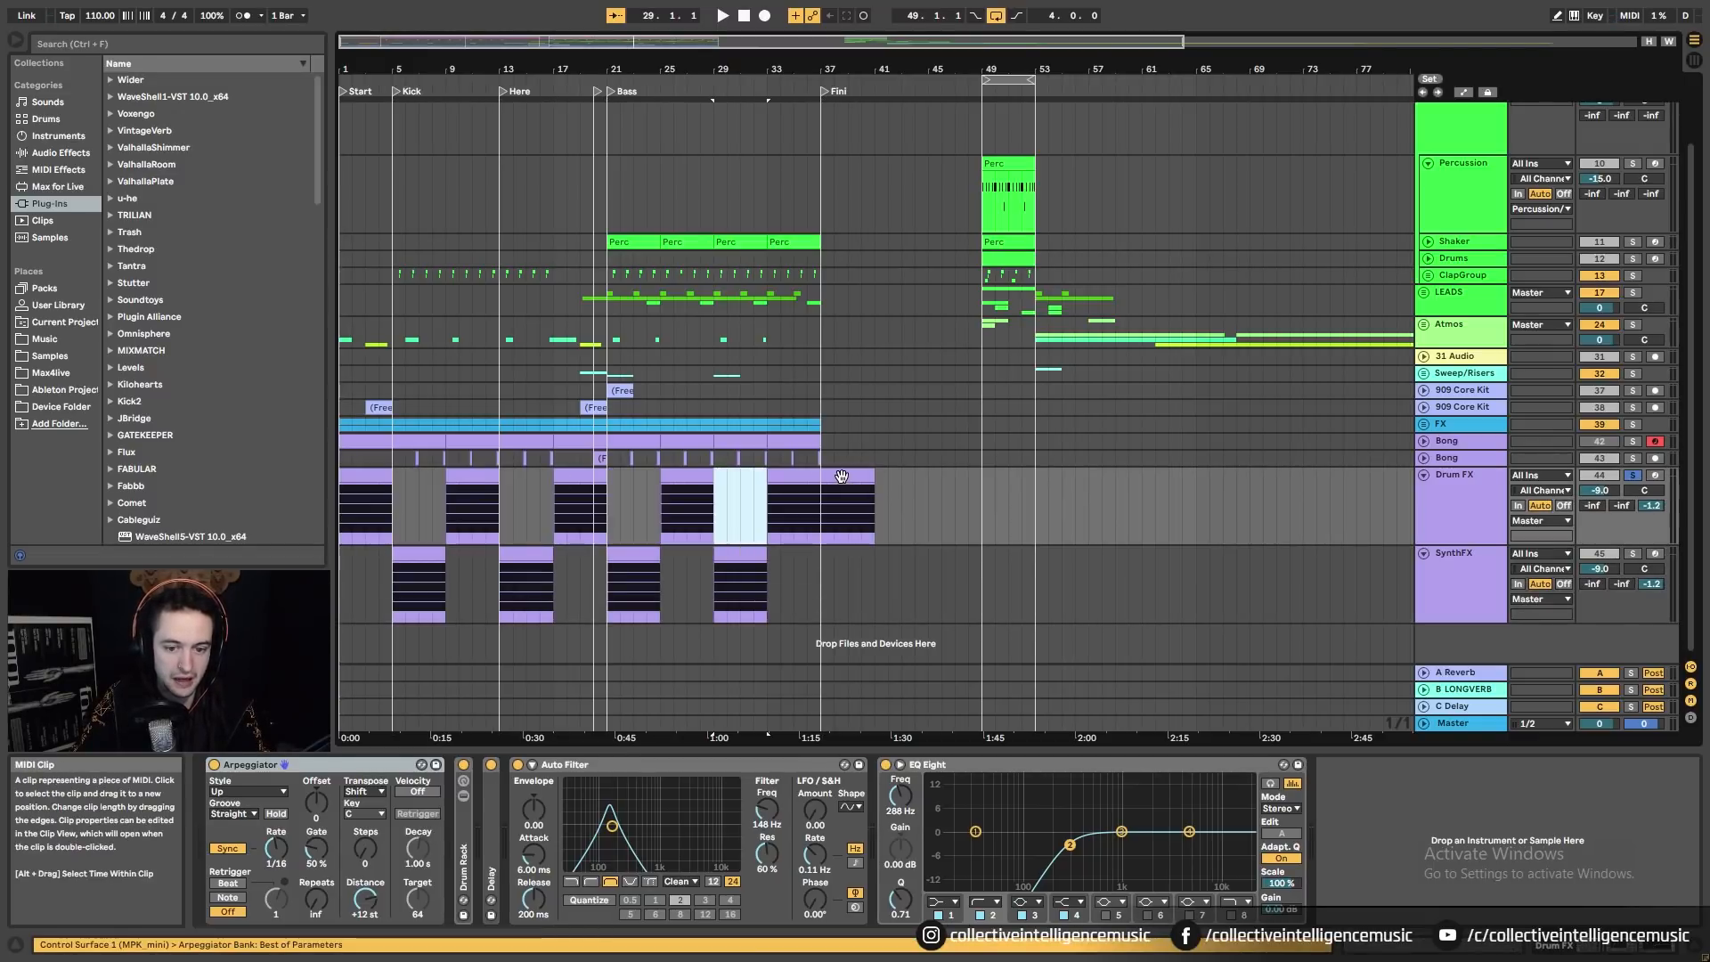
click(841, 476)
key(Delete)
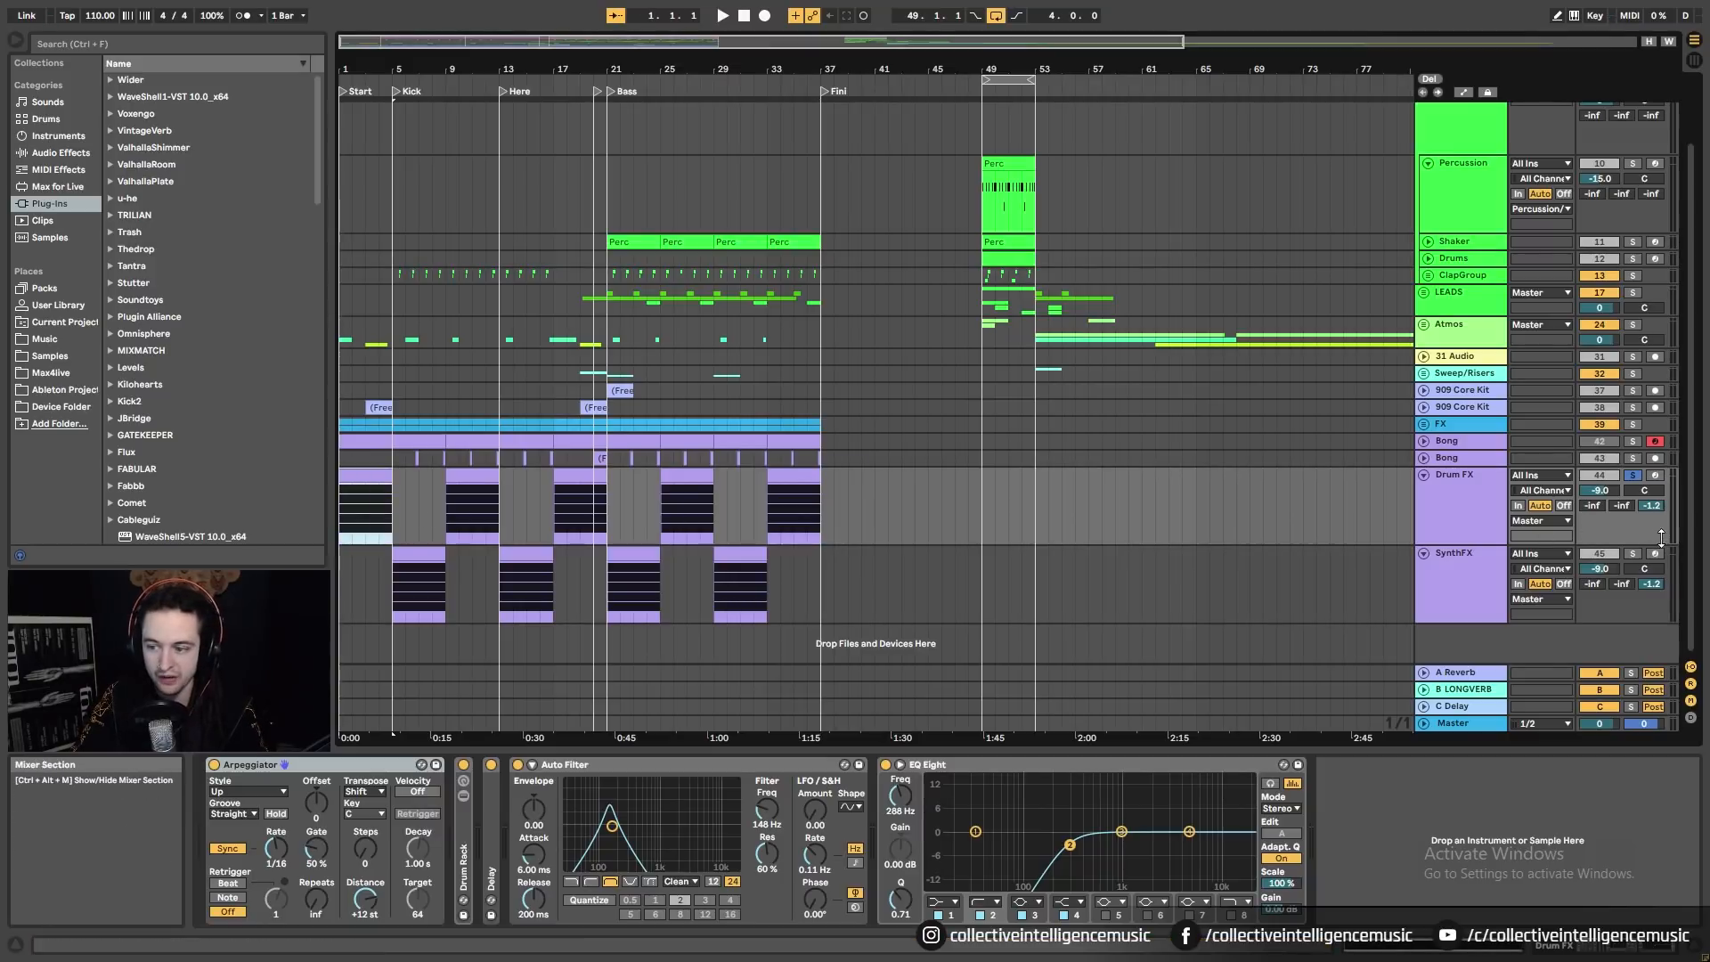
Step: Play the soloed Drum FX track from the start while sweeping its Auto Filter frequency upward
drag(349, 73, 431, 145)
key(space)
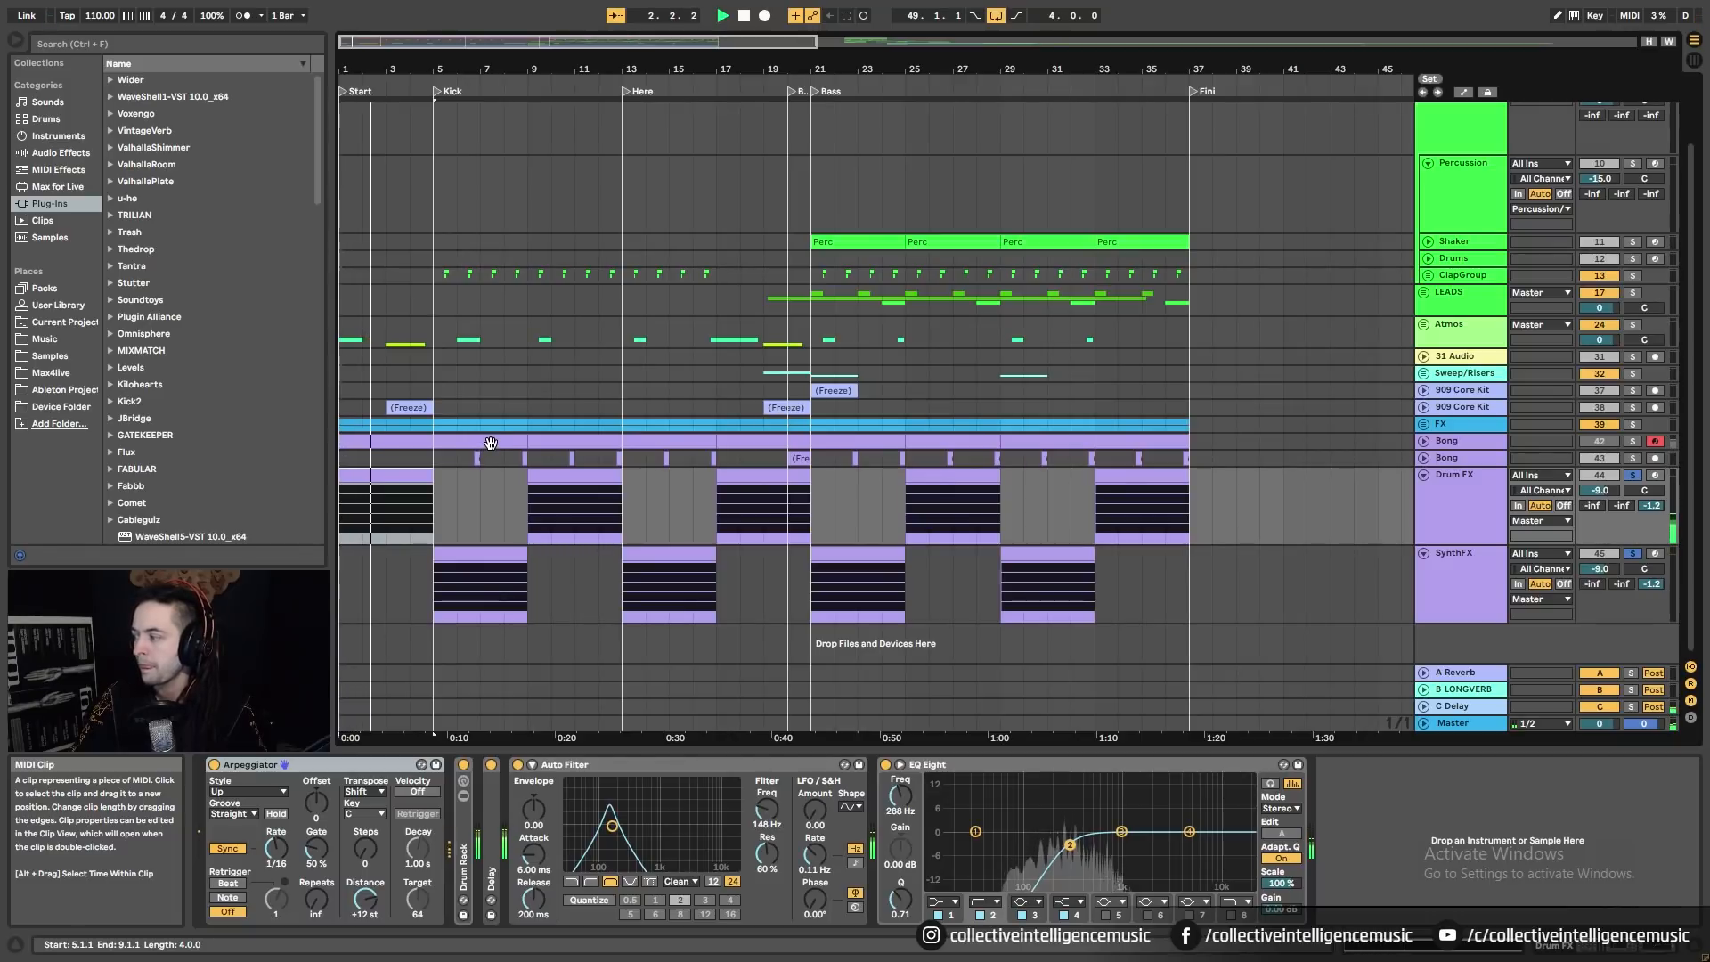
drag(767, 810, 767, 698)
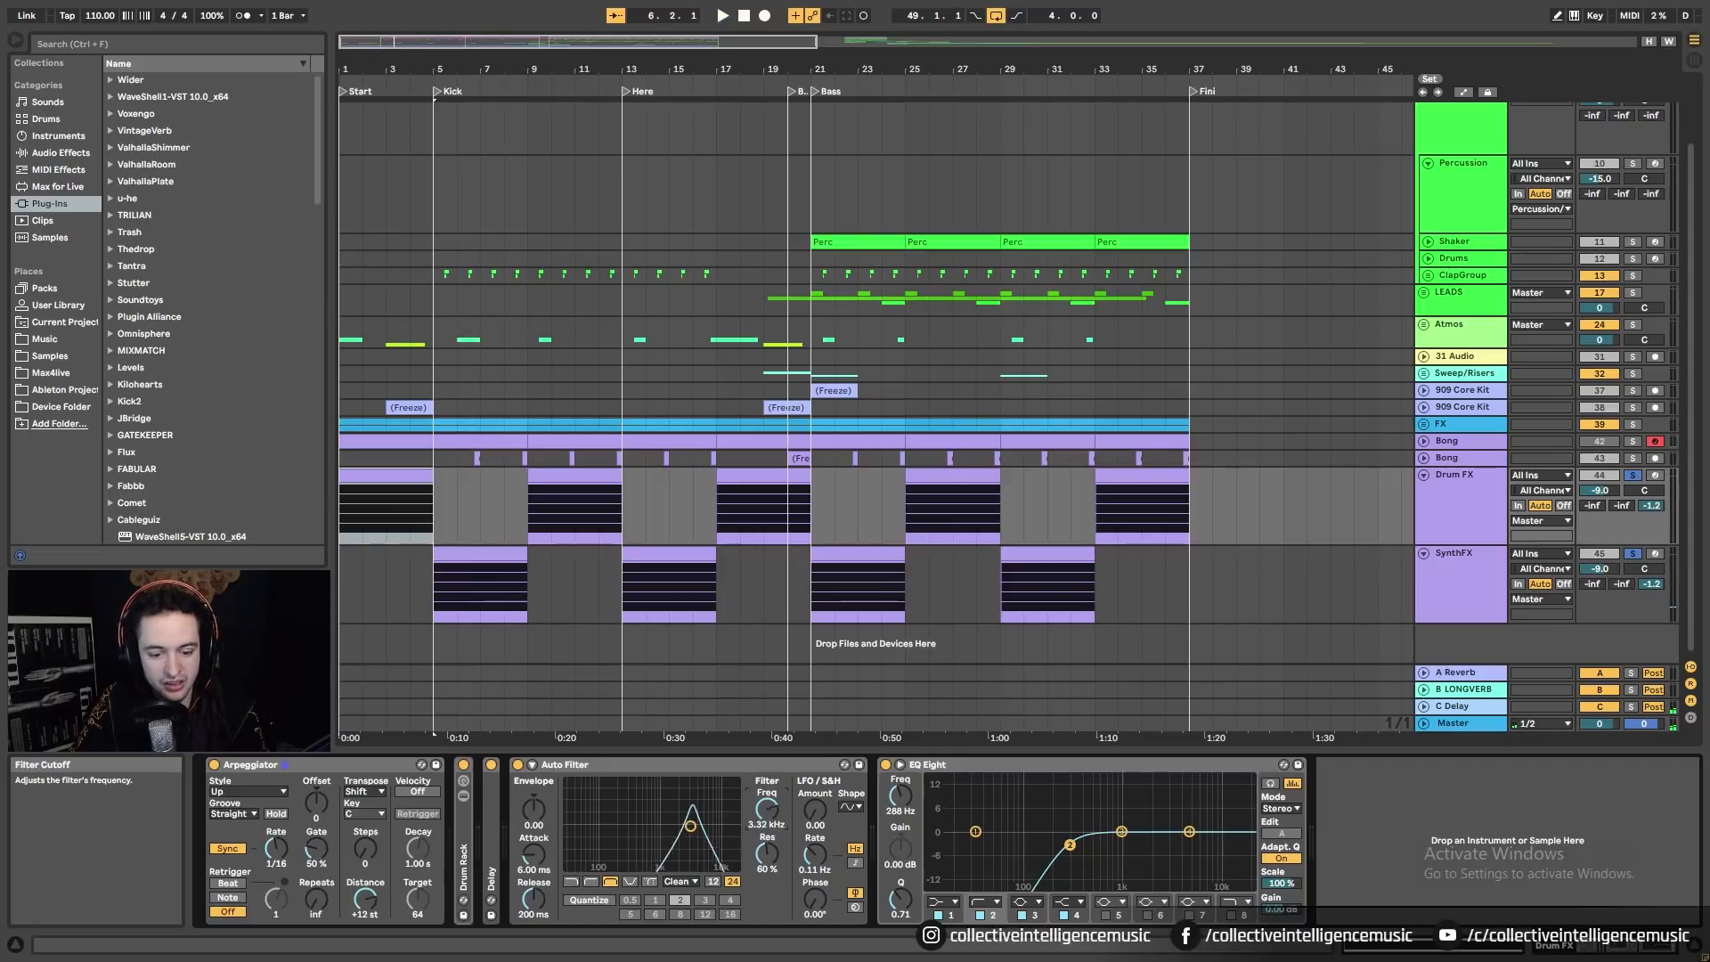
Step: Insert a rising Auto Filter frequency ramp across the opening Drum FX clip and hold it at 19.9 kHz from bar 5 onward
click(348, 533)
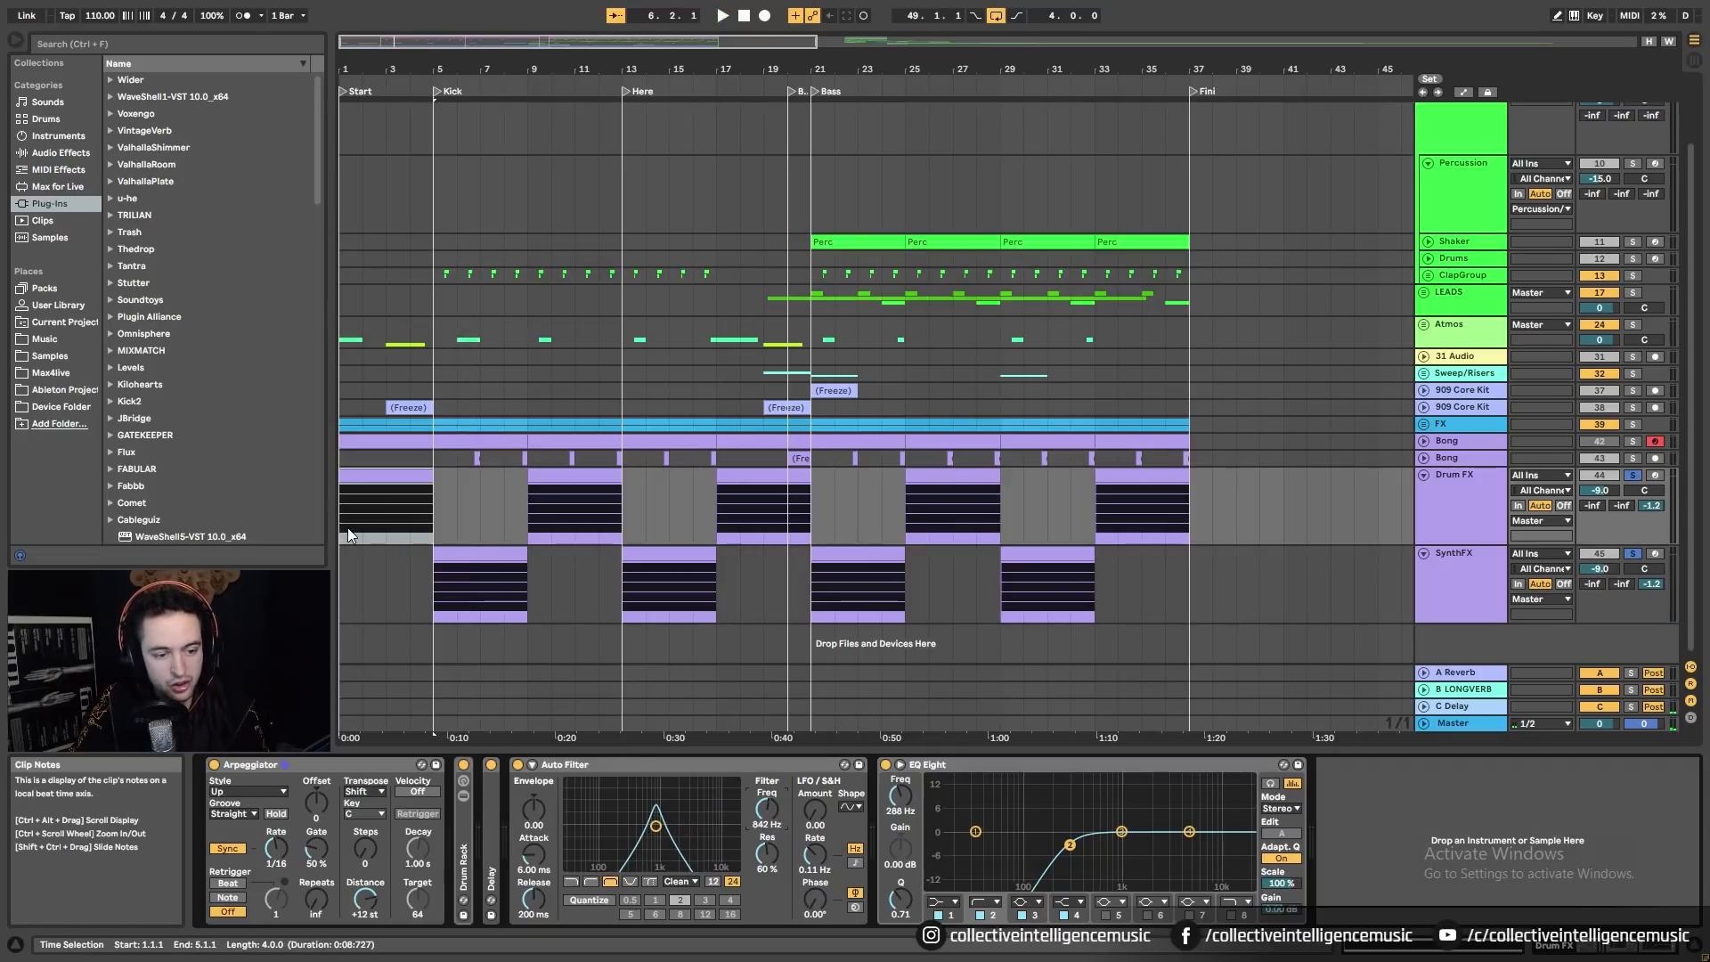
click(1465, 92)
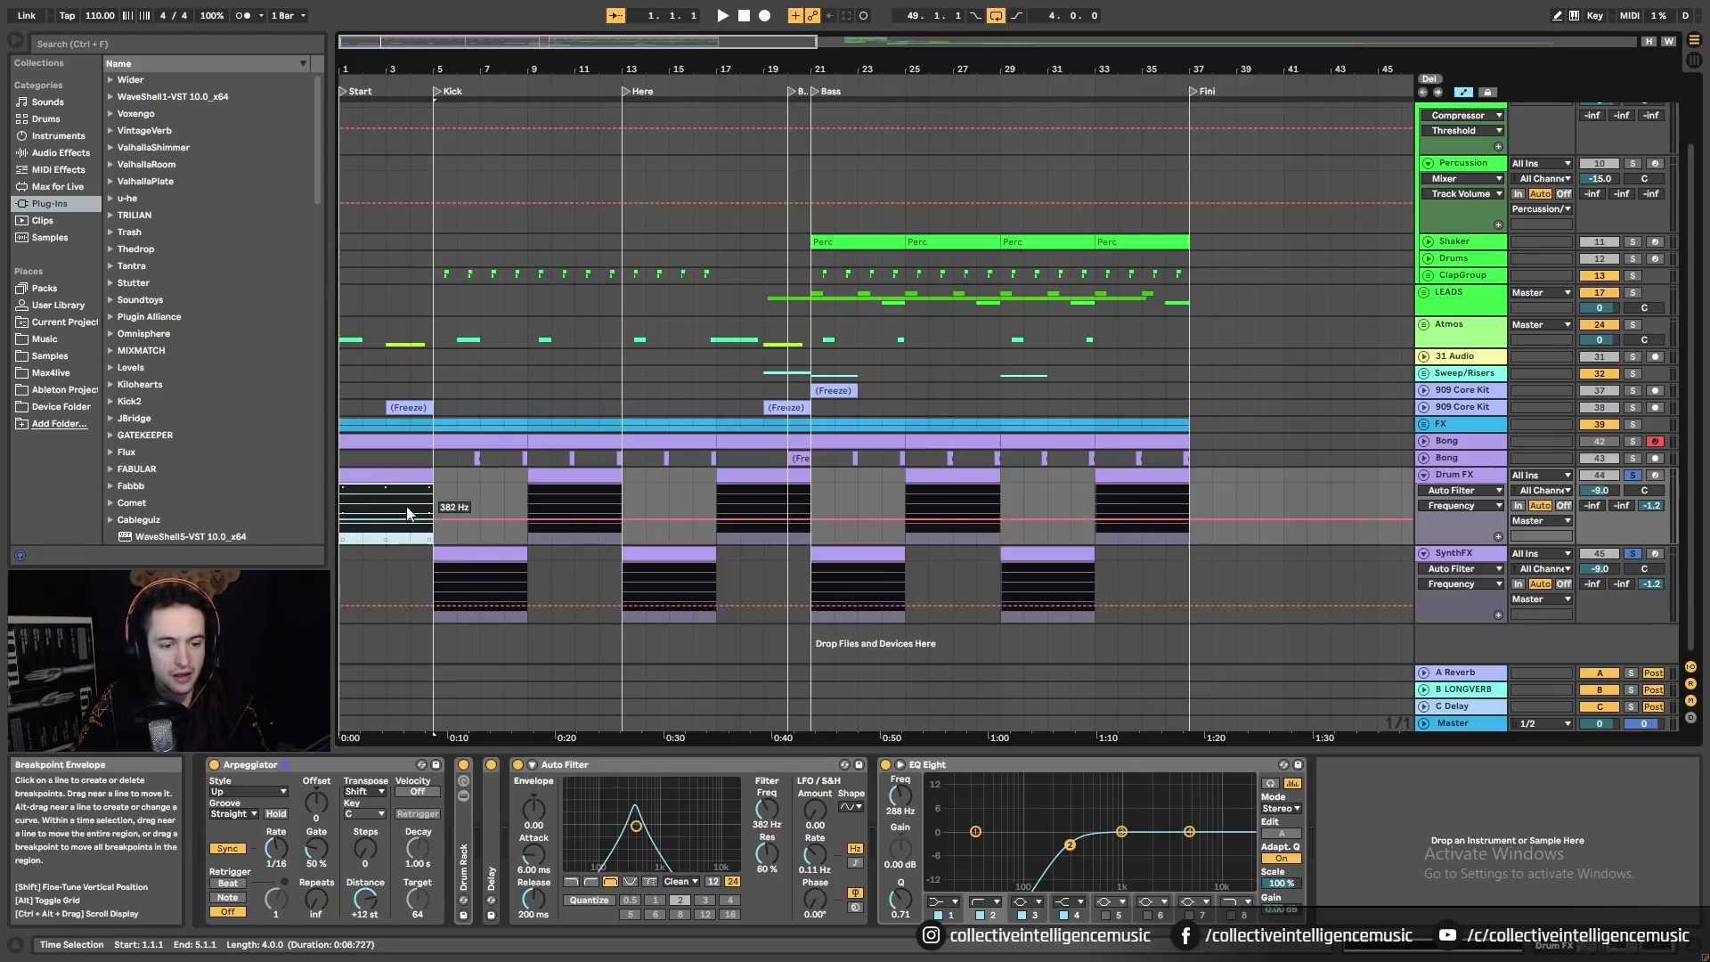
right_click(407, 506)
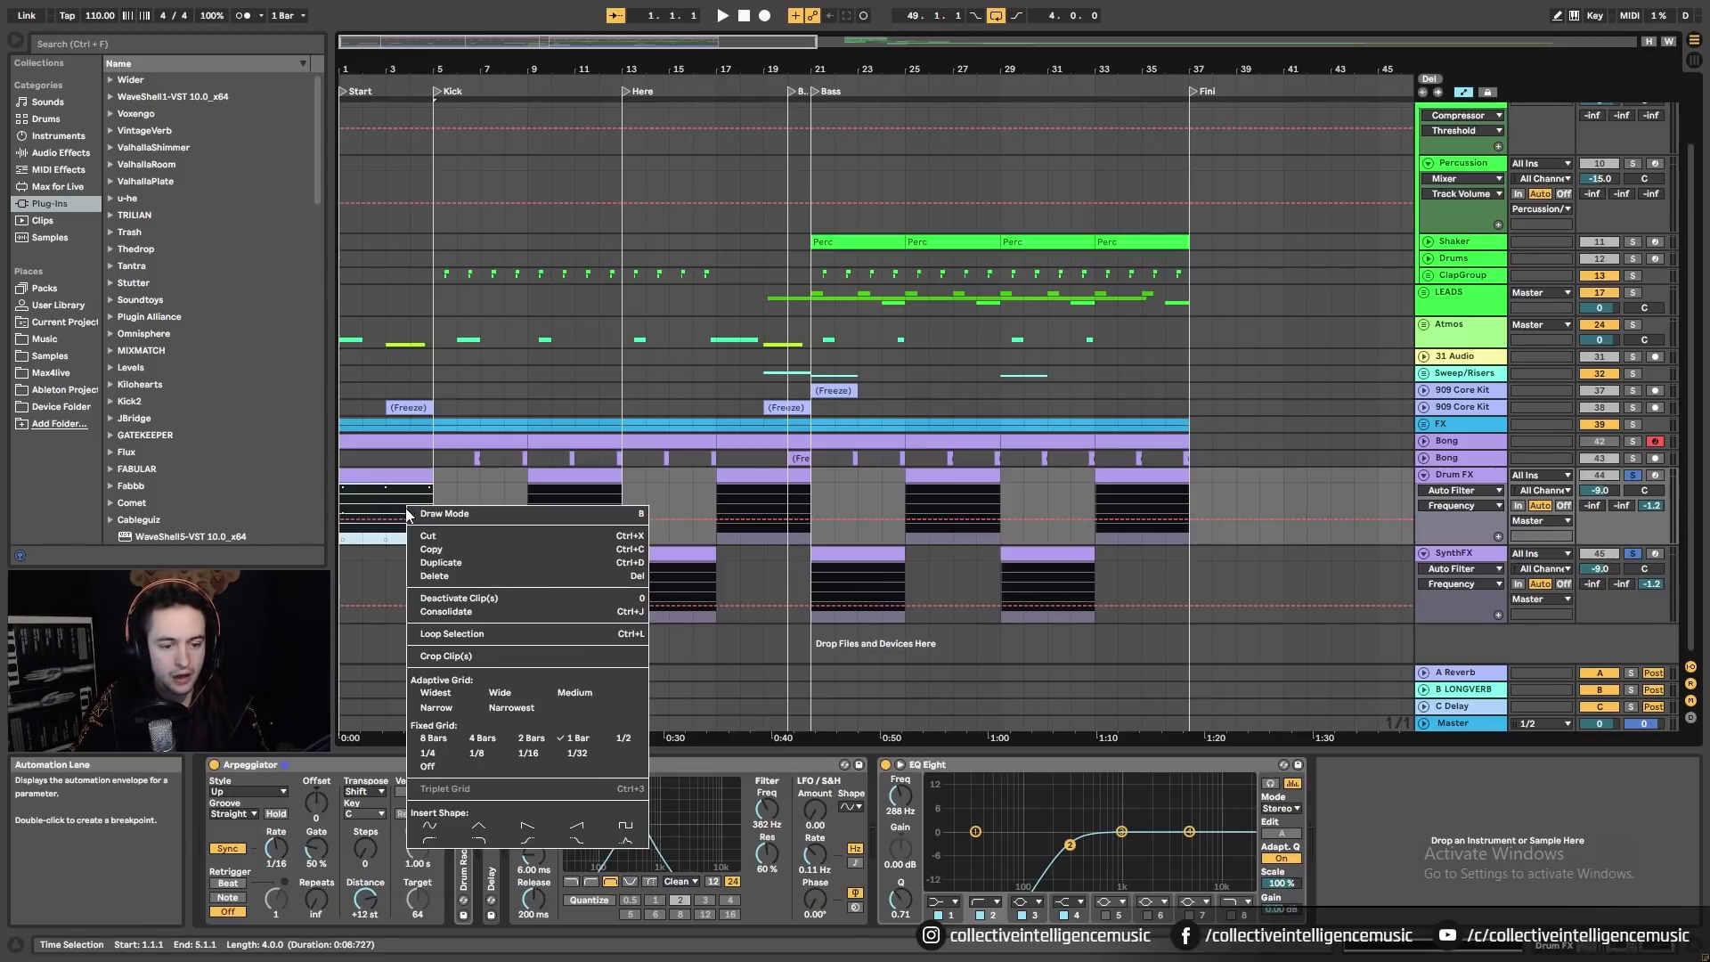
click(592, 834)
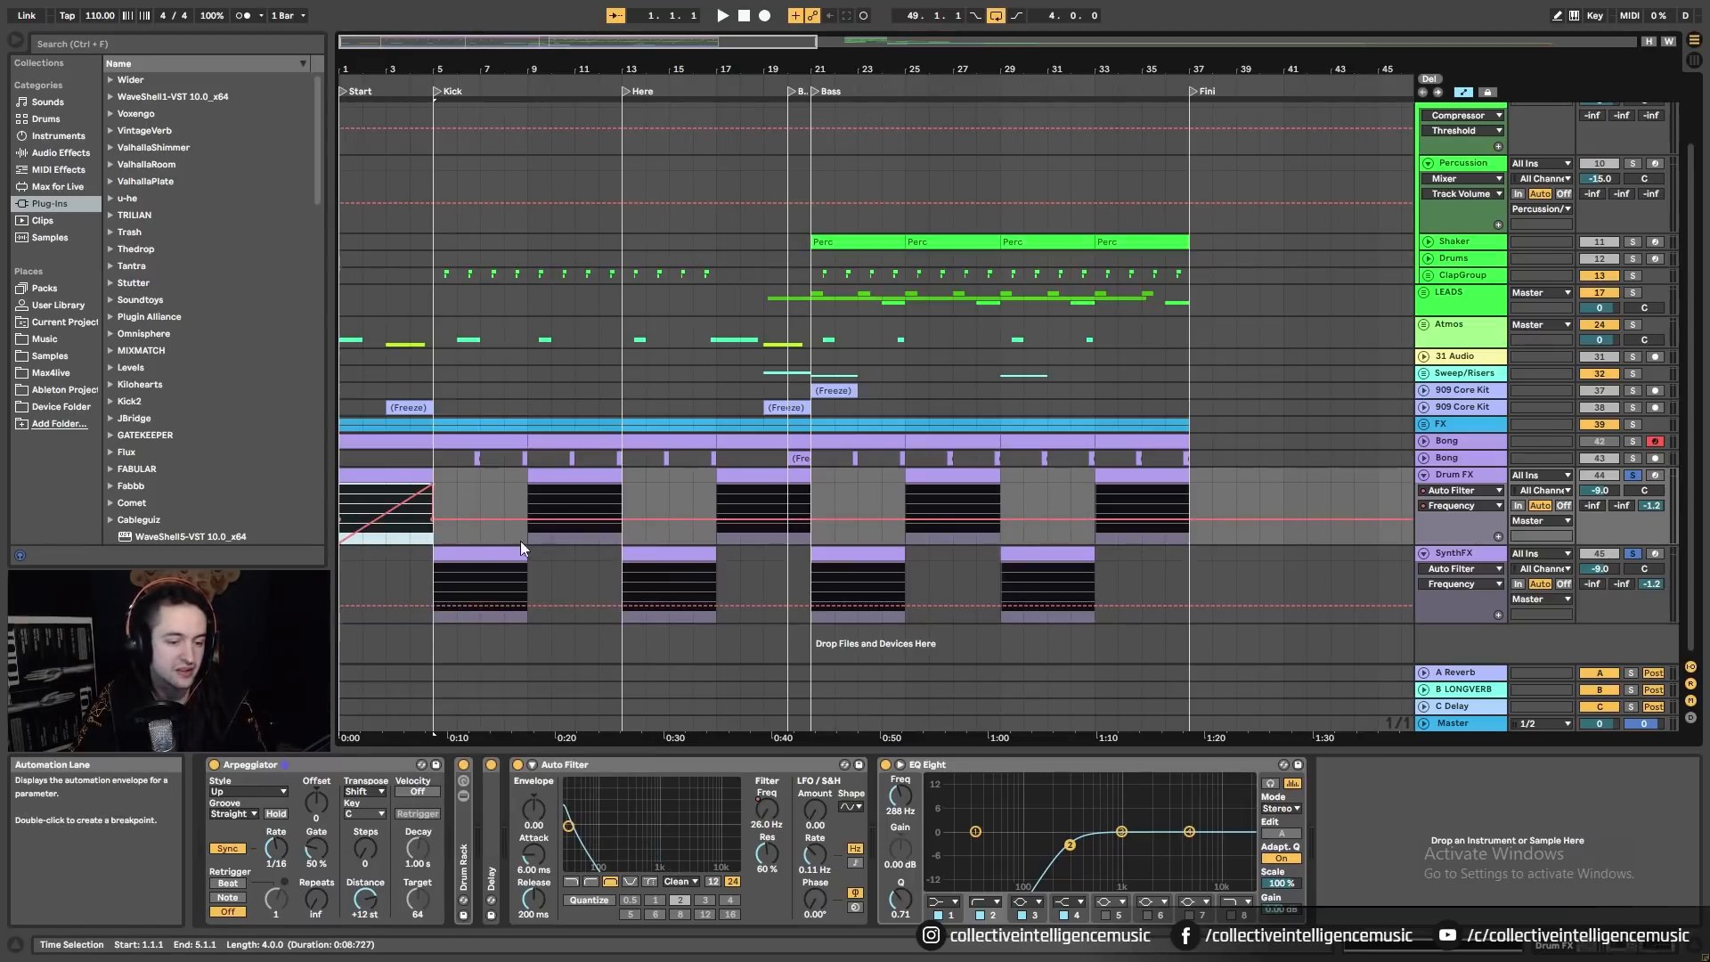
key(space)
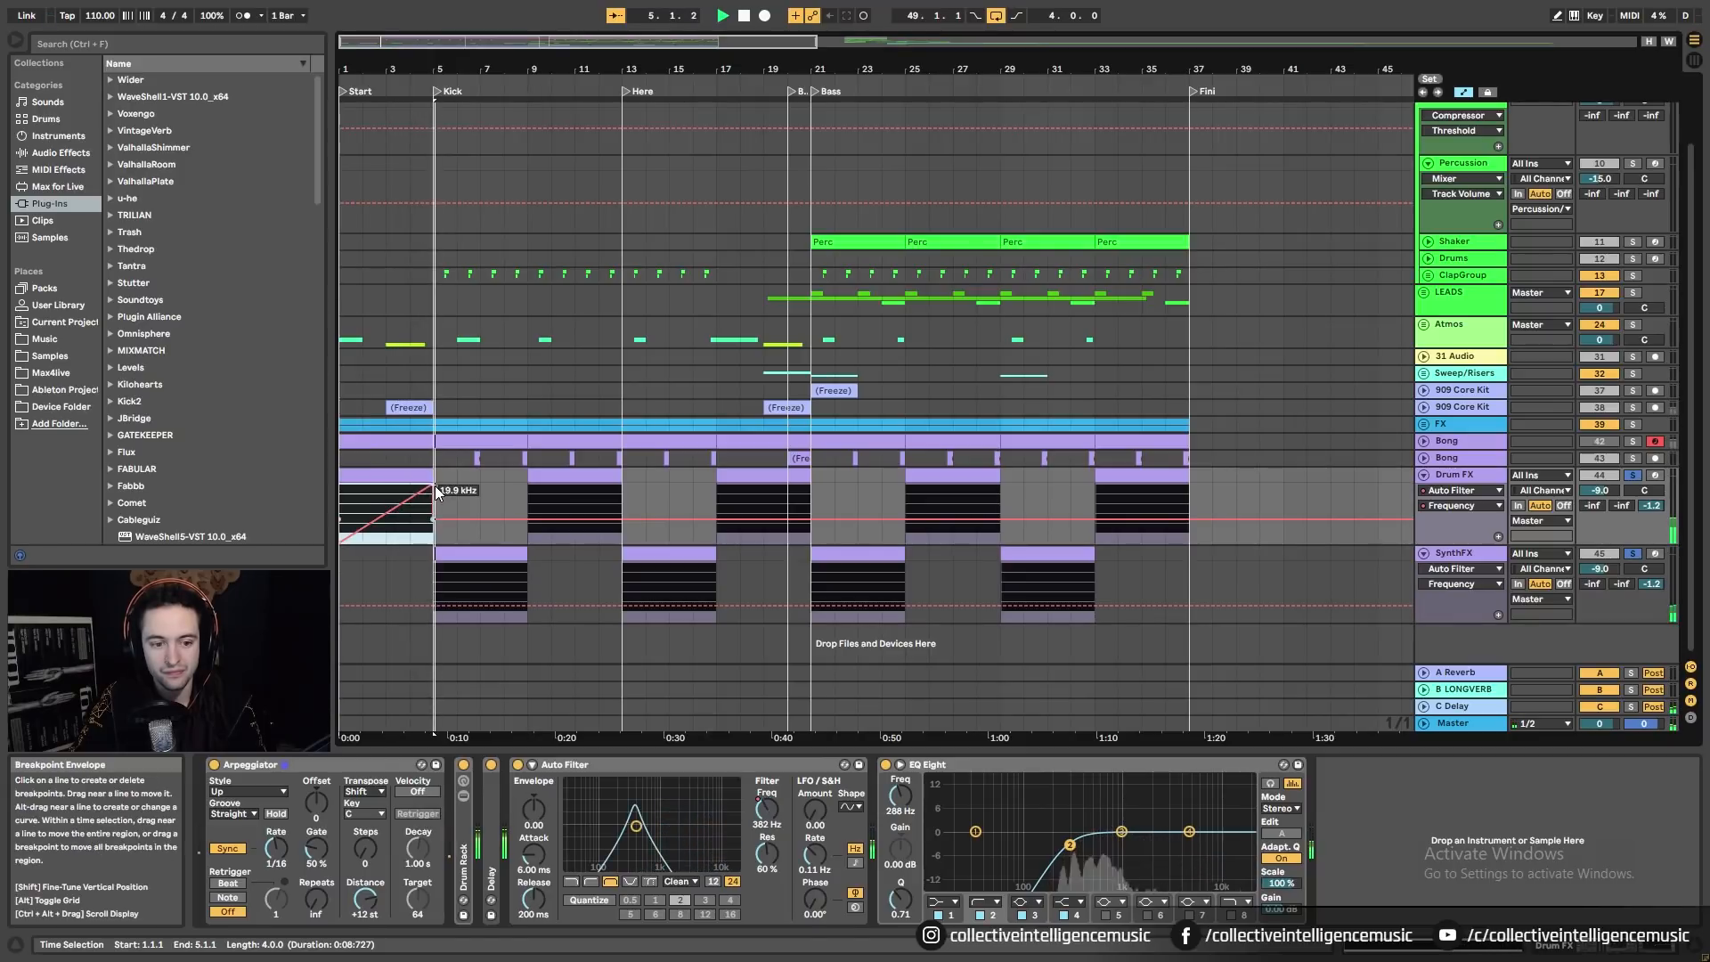
click(437, 522)
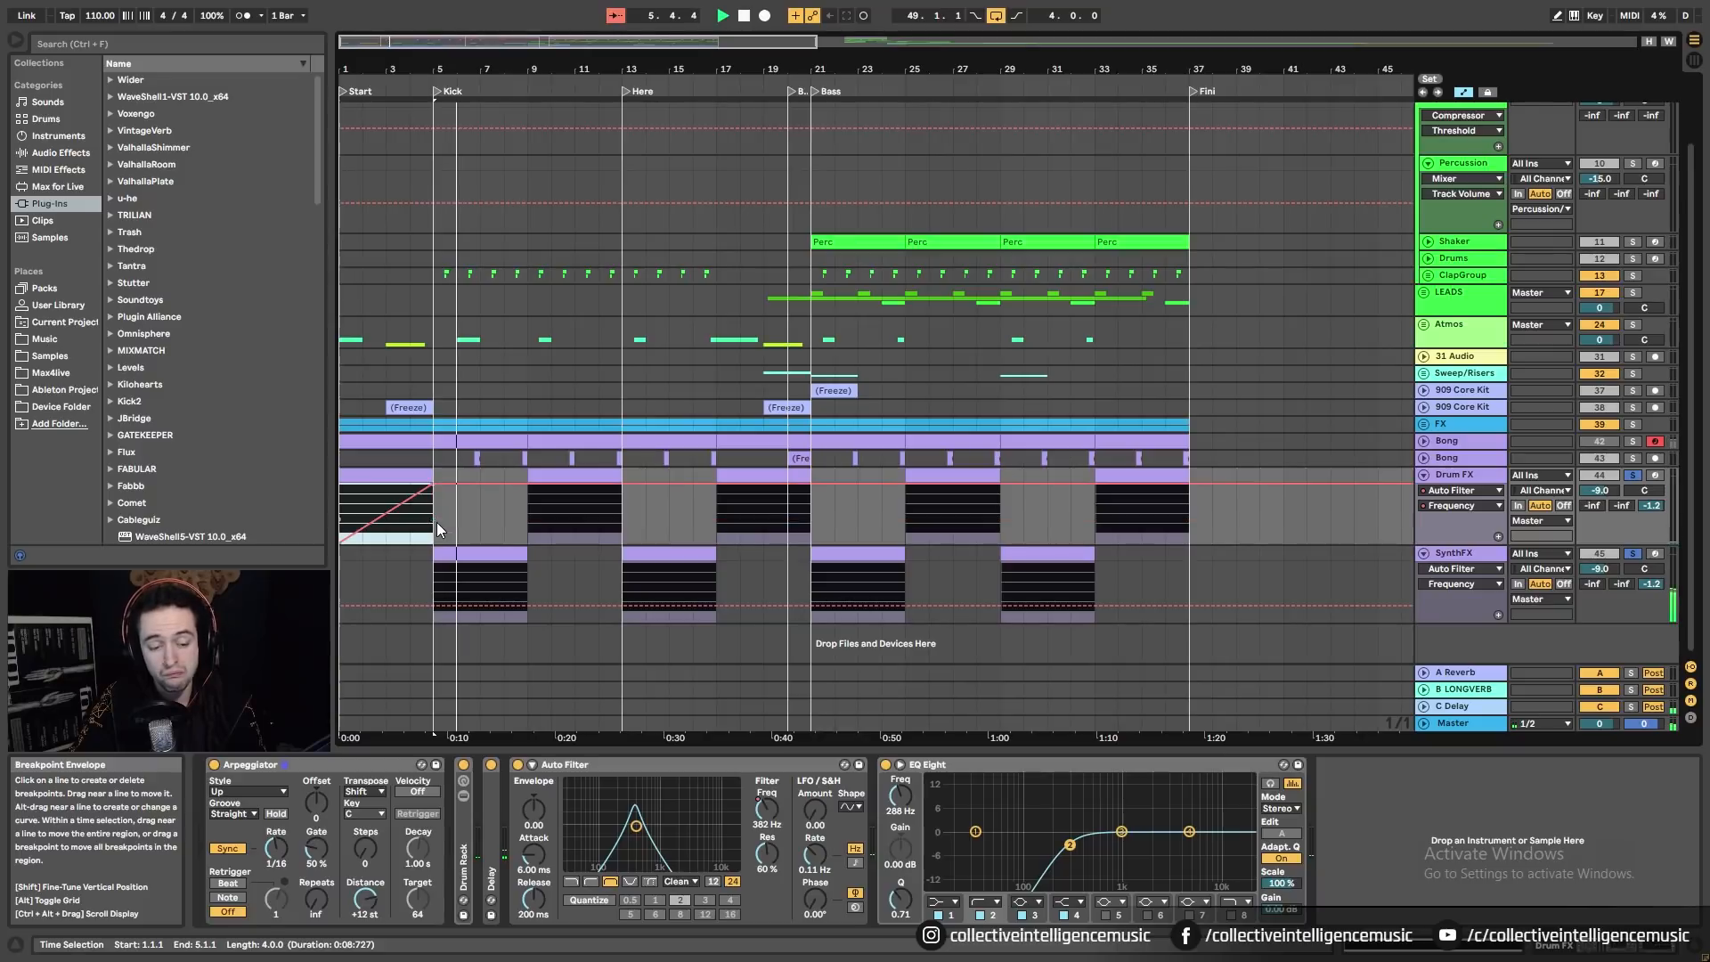
key(space)
click(534, 518)
drag(534, 518, 622, 518)
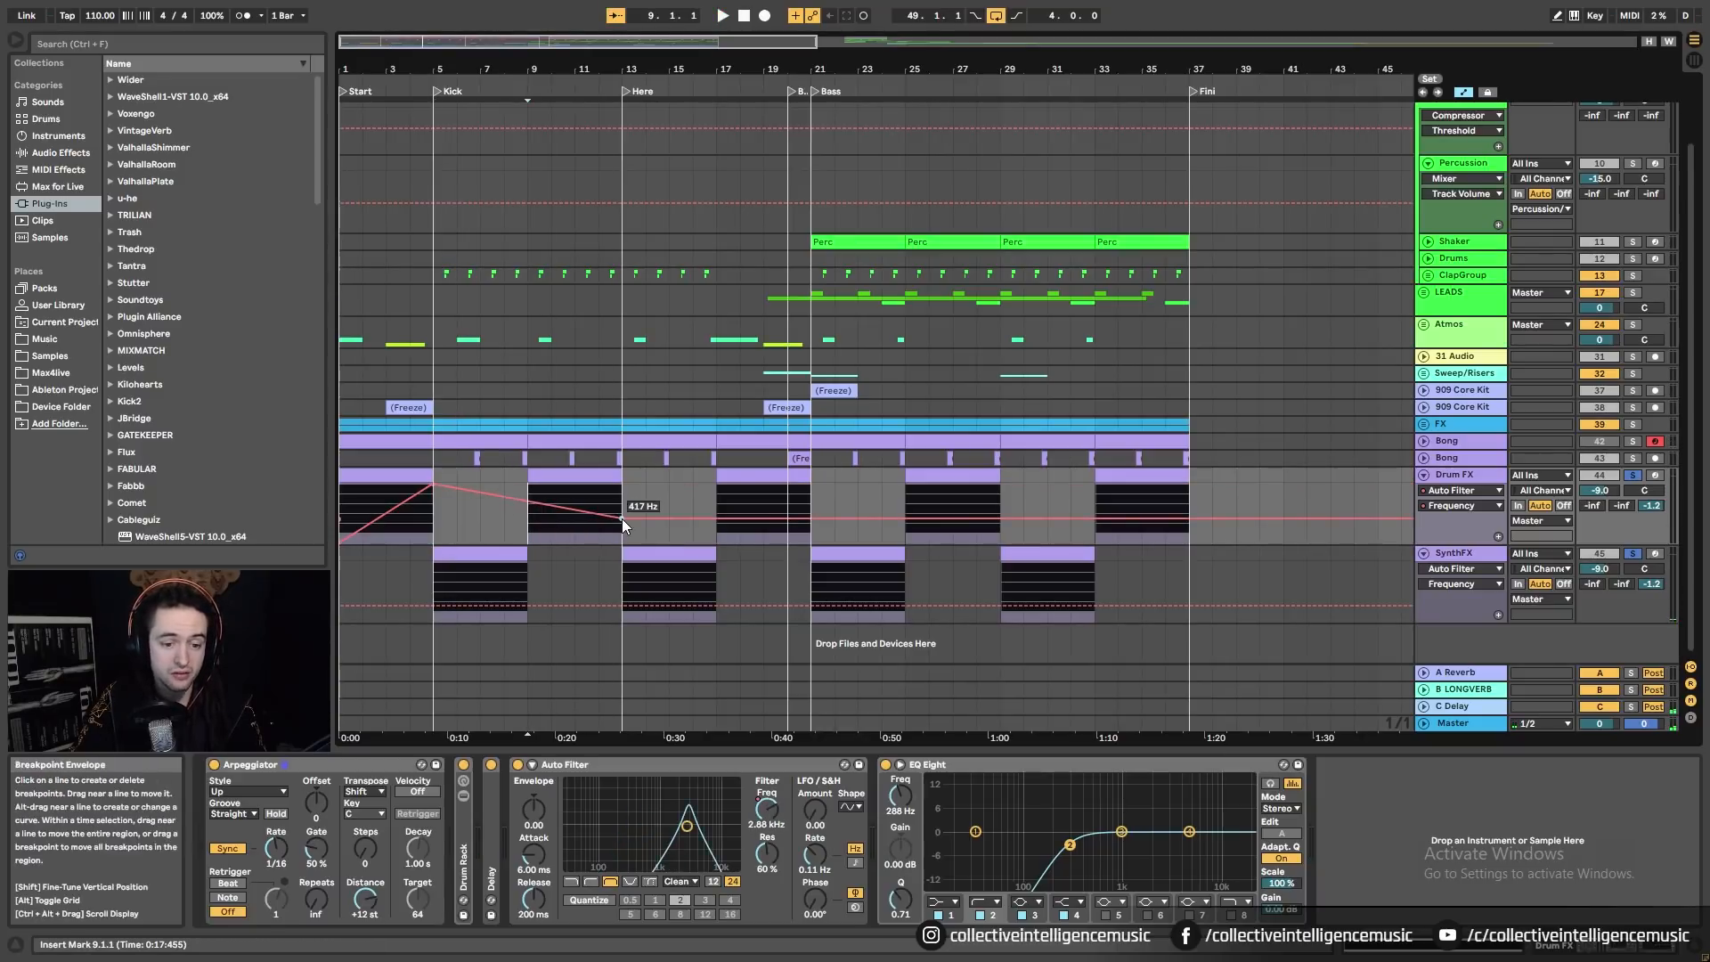
click(622, 518)
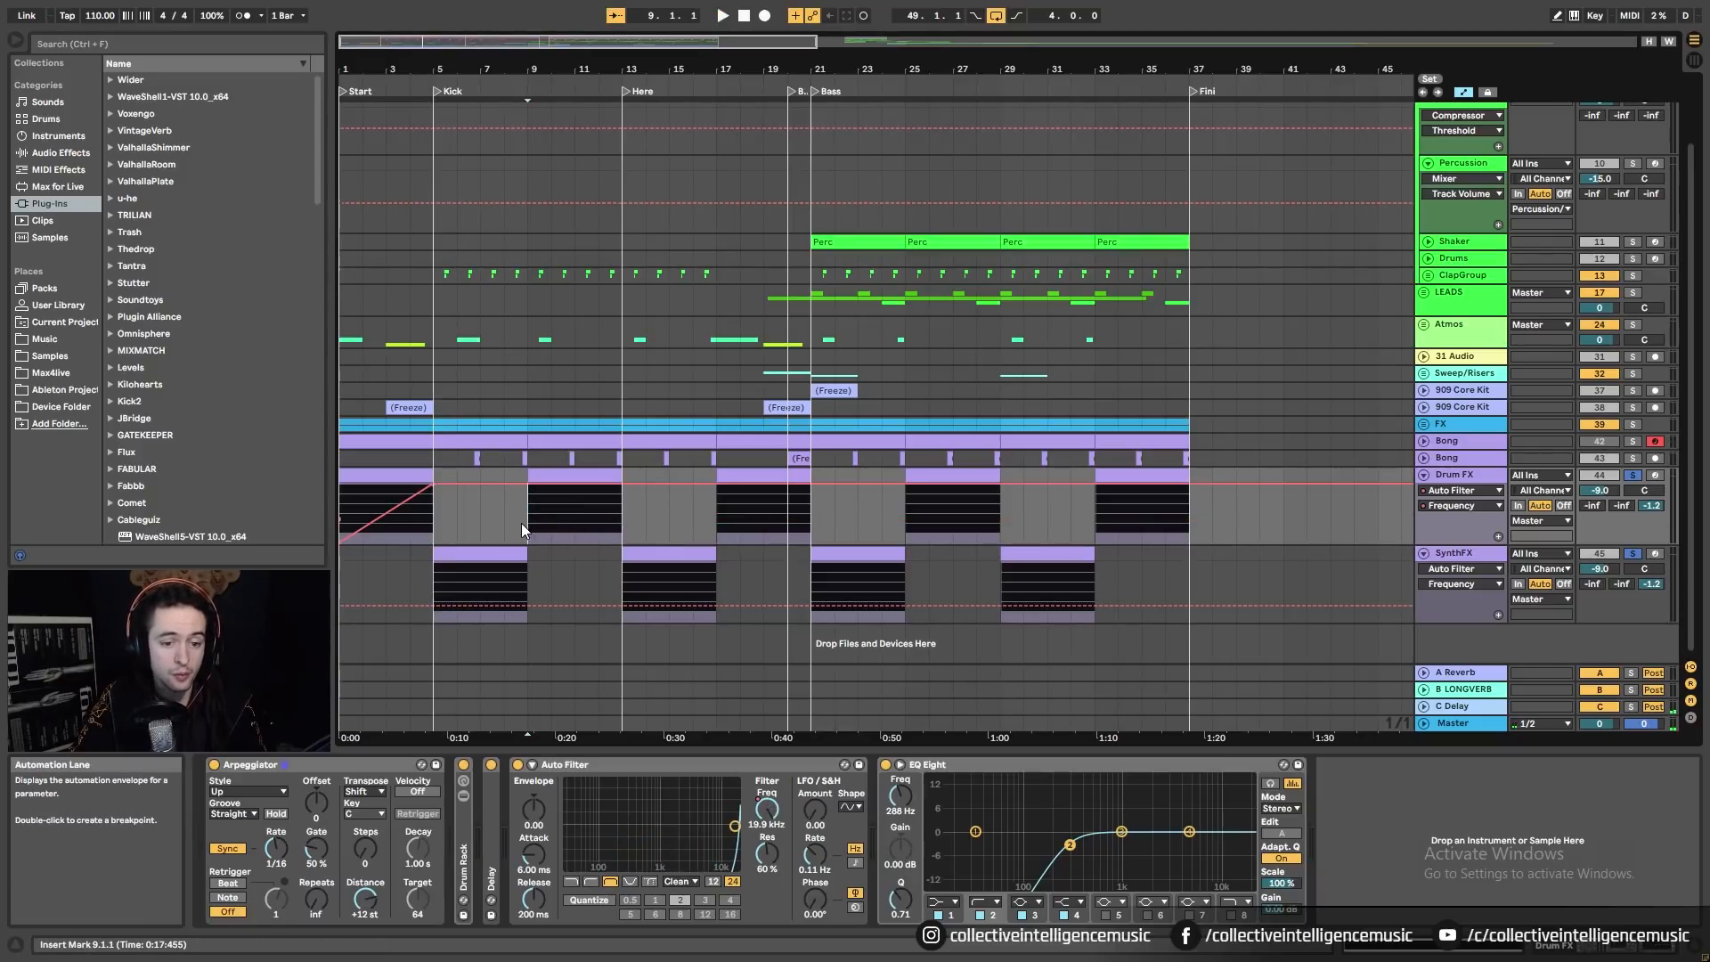
Step: Insert a falling Auto Filter frequency ramp across the Drum FX clip at bars 9 to 13 and hold the minimum from bar 13 onward
right_click(580, 521)
click(705, 880)
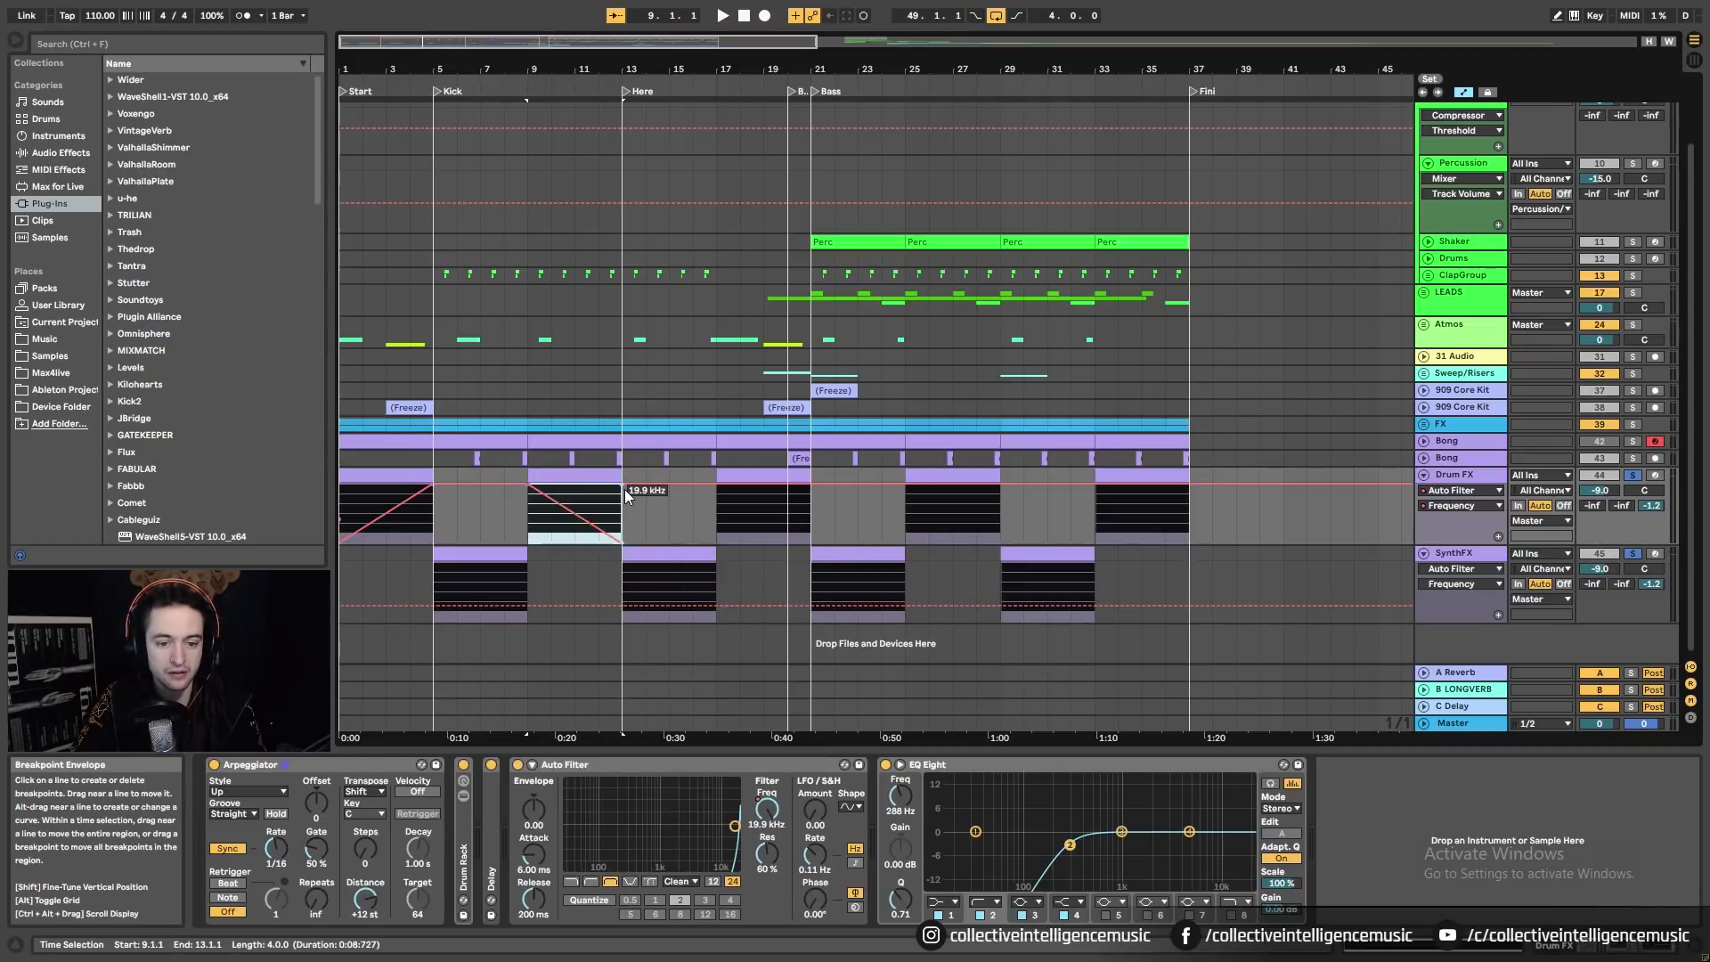
click(679, 519)
mouse_move(623, 487)
mouse_down()
mouse_move(693, 487)
mouse_move(678, 540)
mouse_up()
click(602, 476)
key(space)
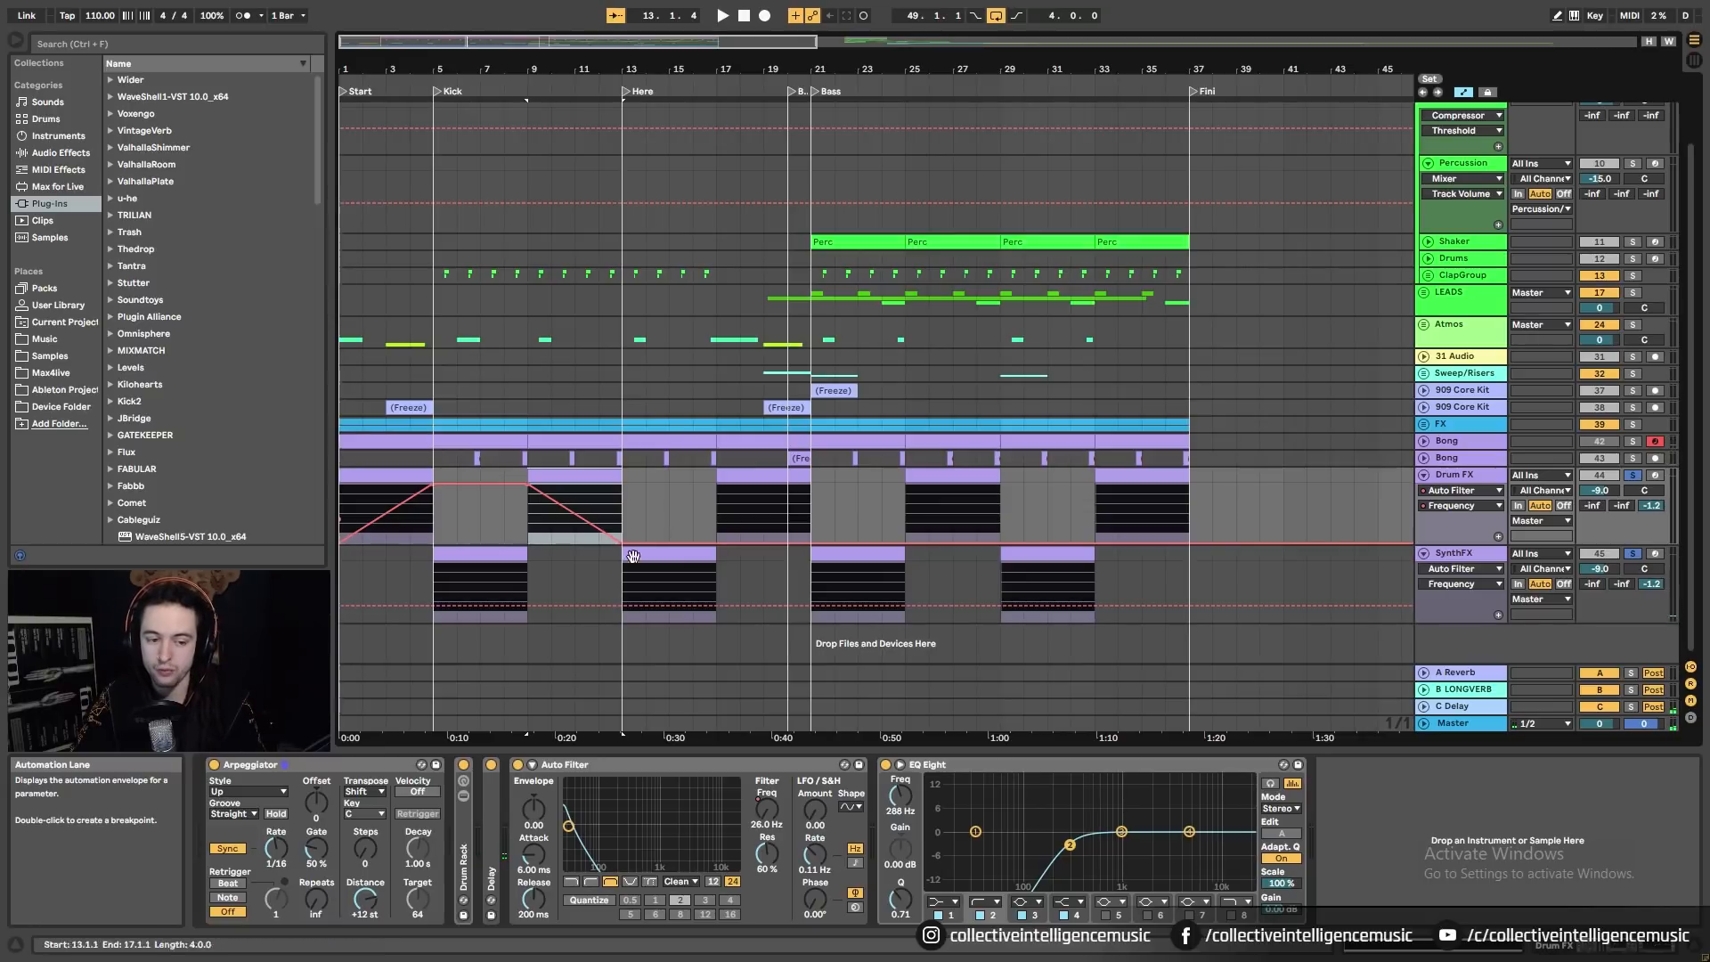
Step: Find the Utility audio effect by searching for "util" and add it to the end of the Drum FX device chain
click(109, 45)
text(u)
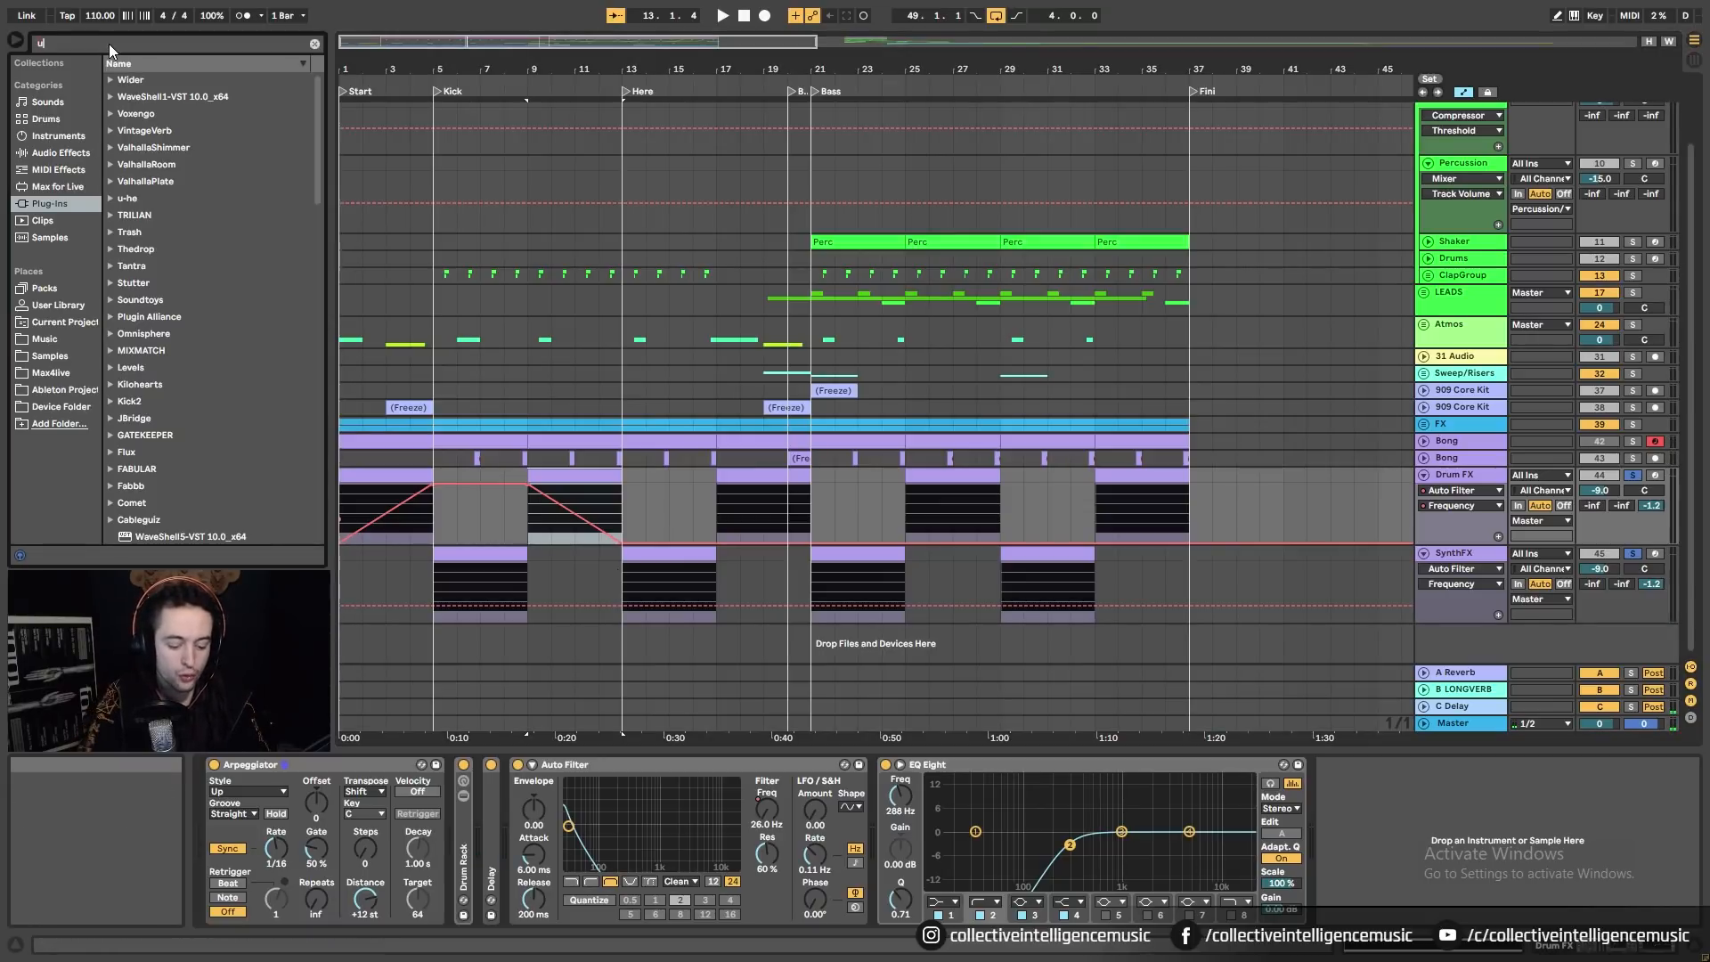
text(tilt)
key(BackSpace)
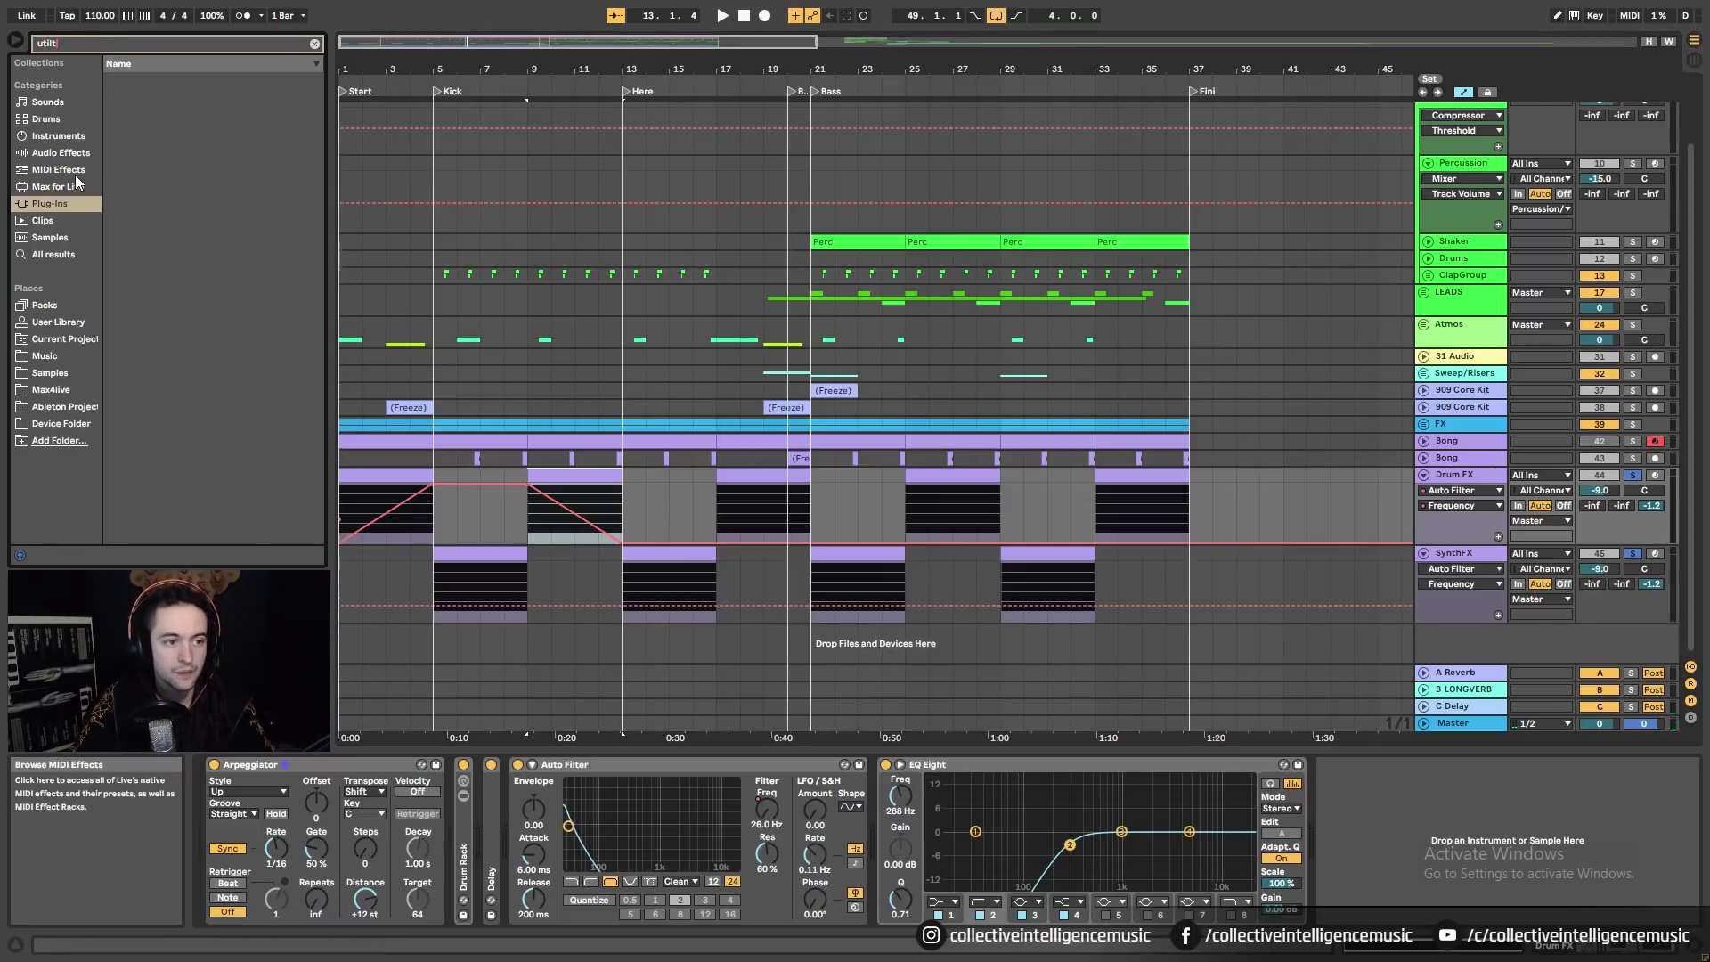
click(77, 153)
double_click(142, 82)
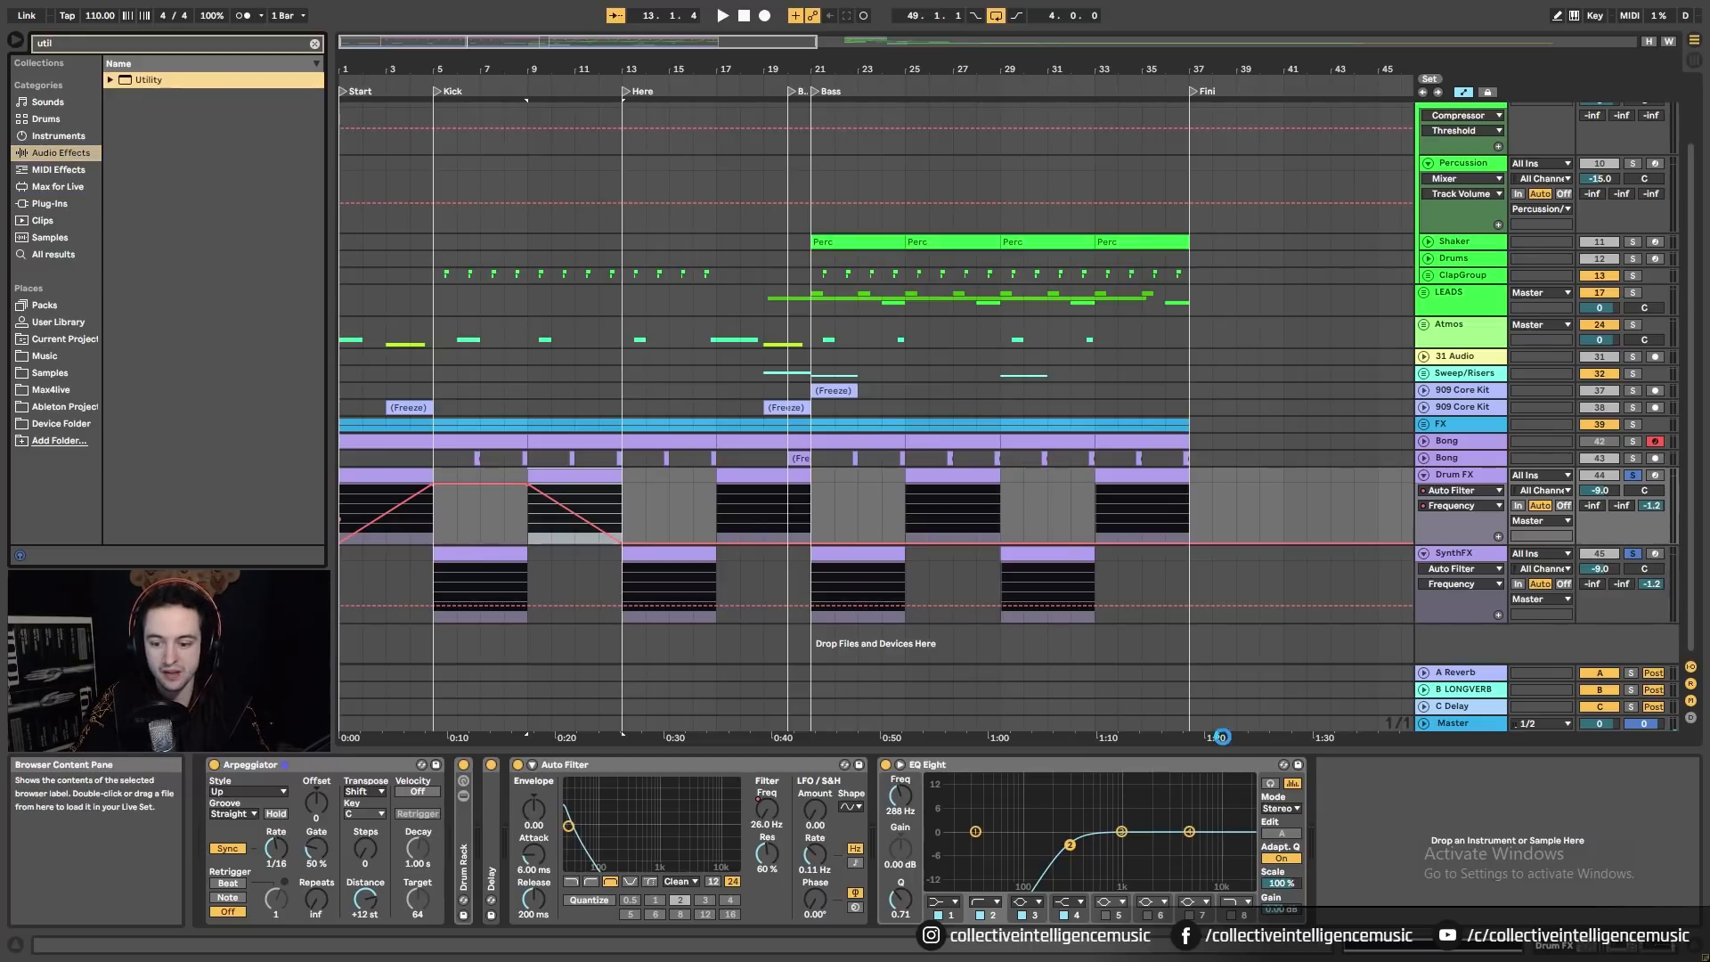
Step: Shape Utility Balance automation on Drum FX with right peaks at bars 3 and 11, 50L between bars 5 and 9, and center from bar 13
click(1410, 893)
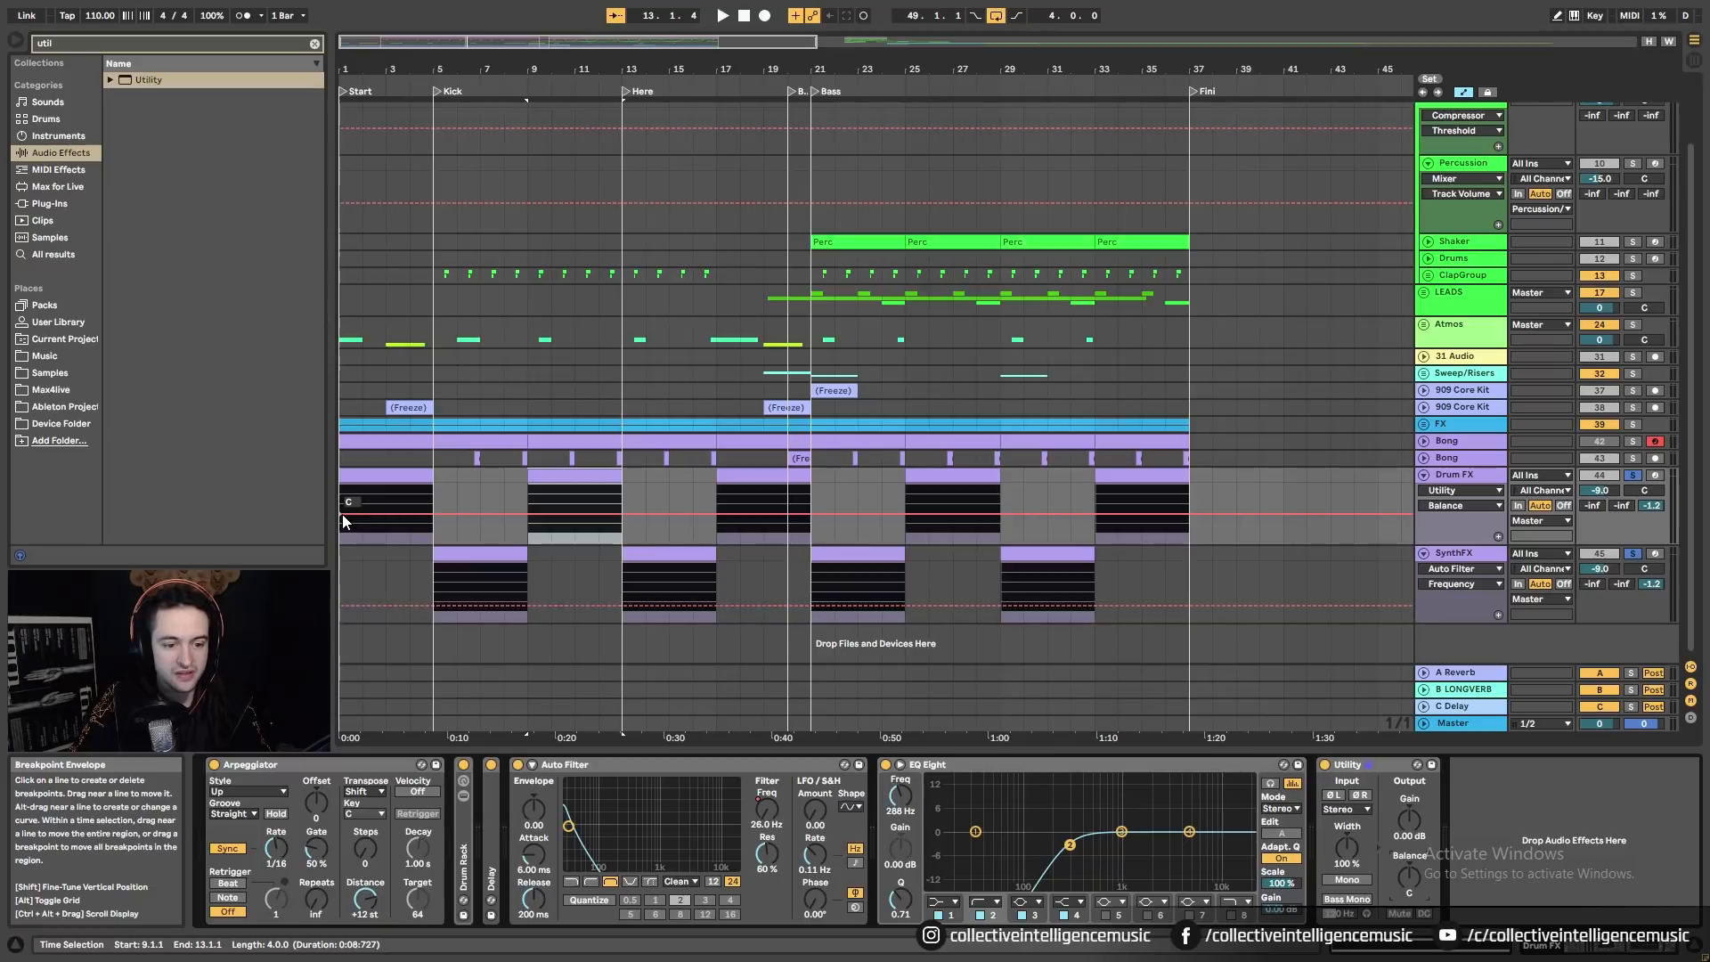
drag(383, 515, 442, 570)
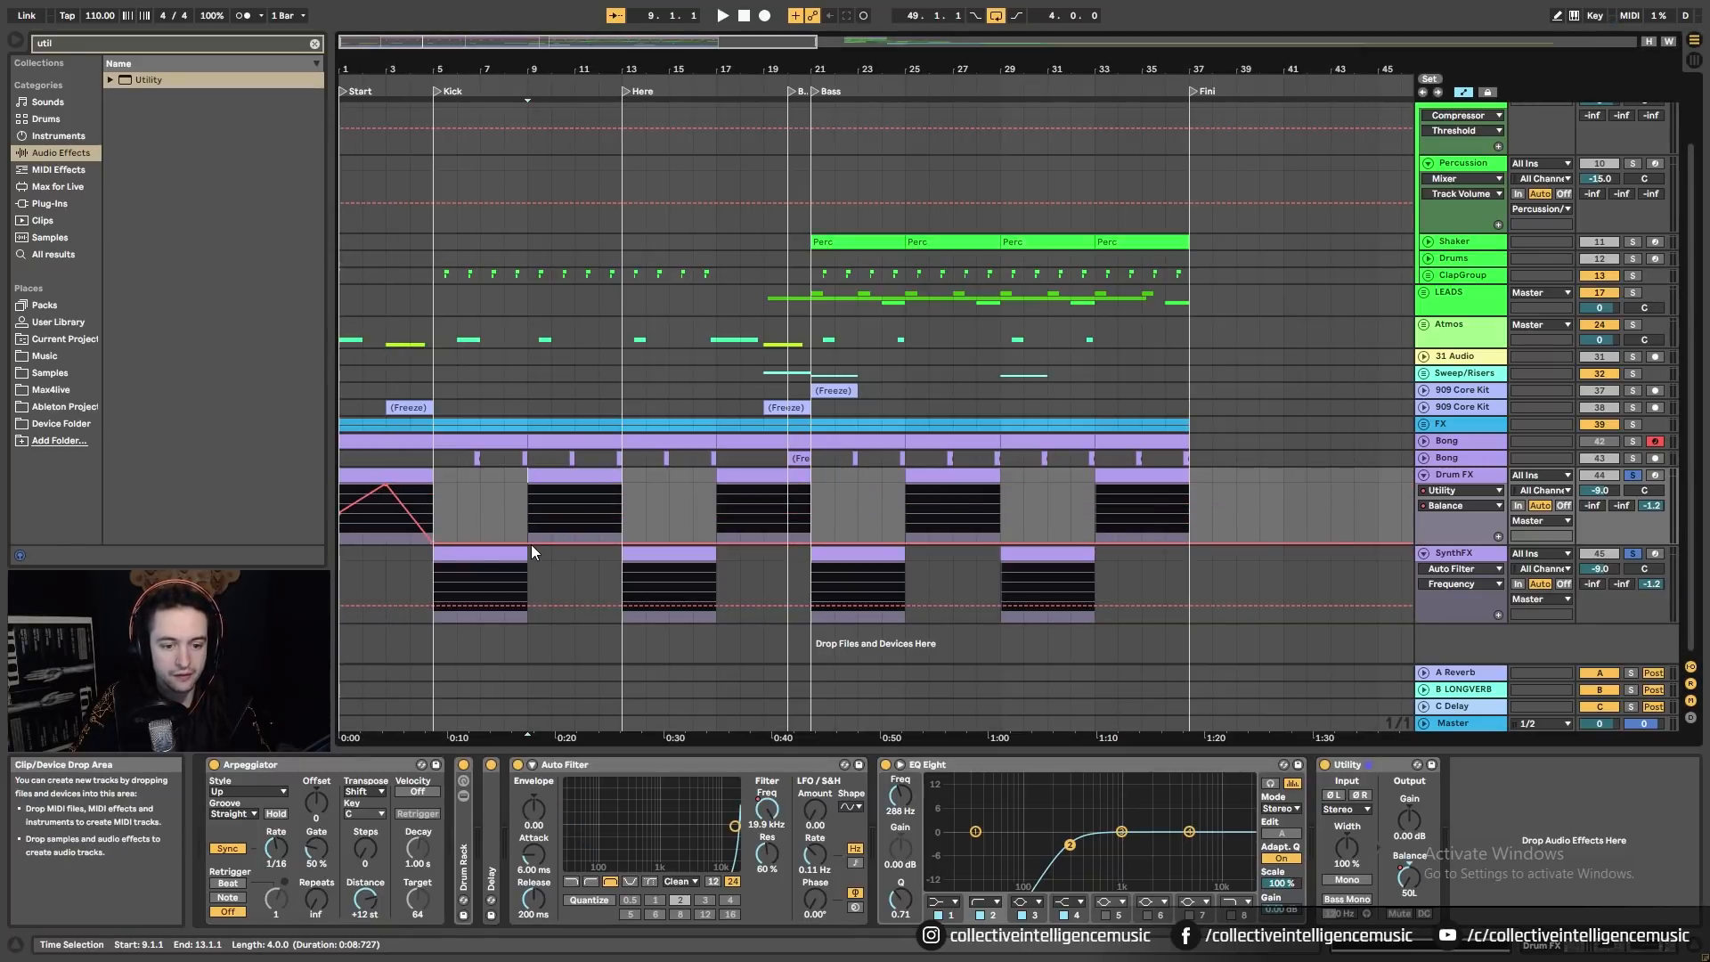
drag(571, 542, 622, 510)
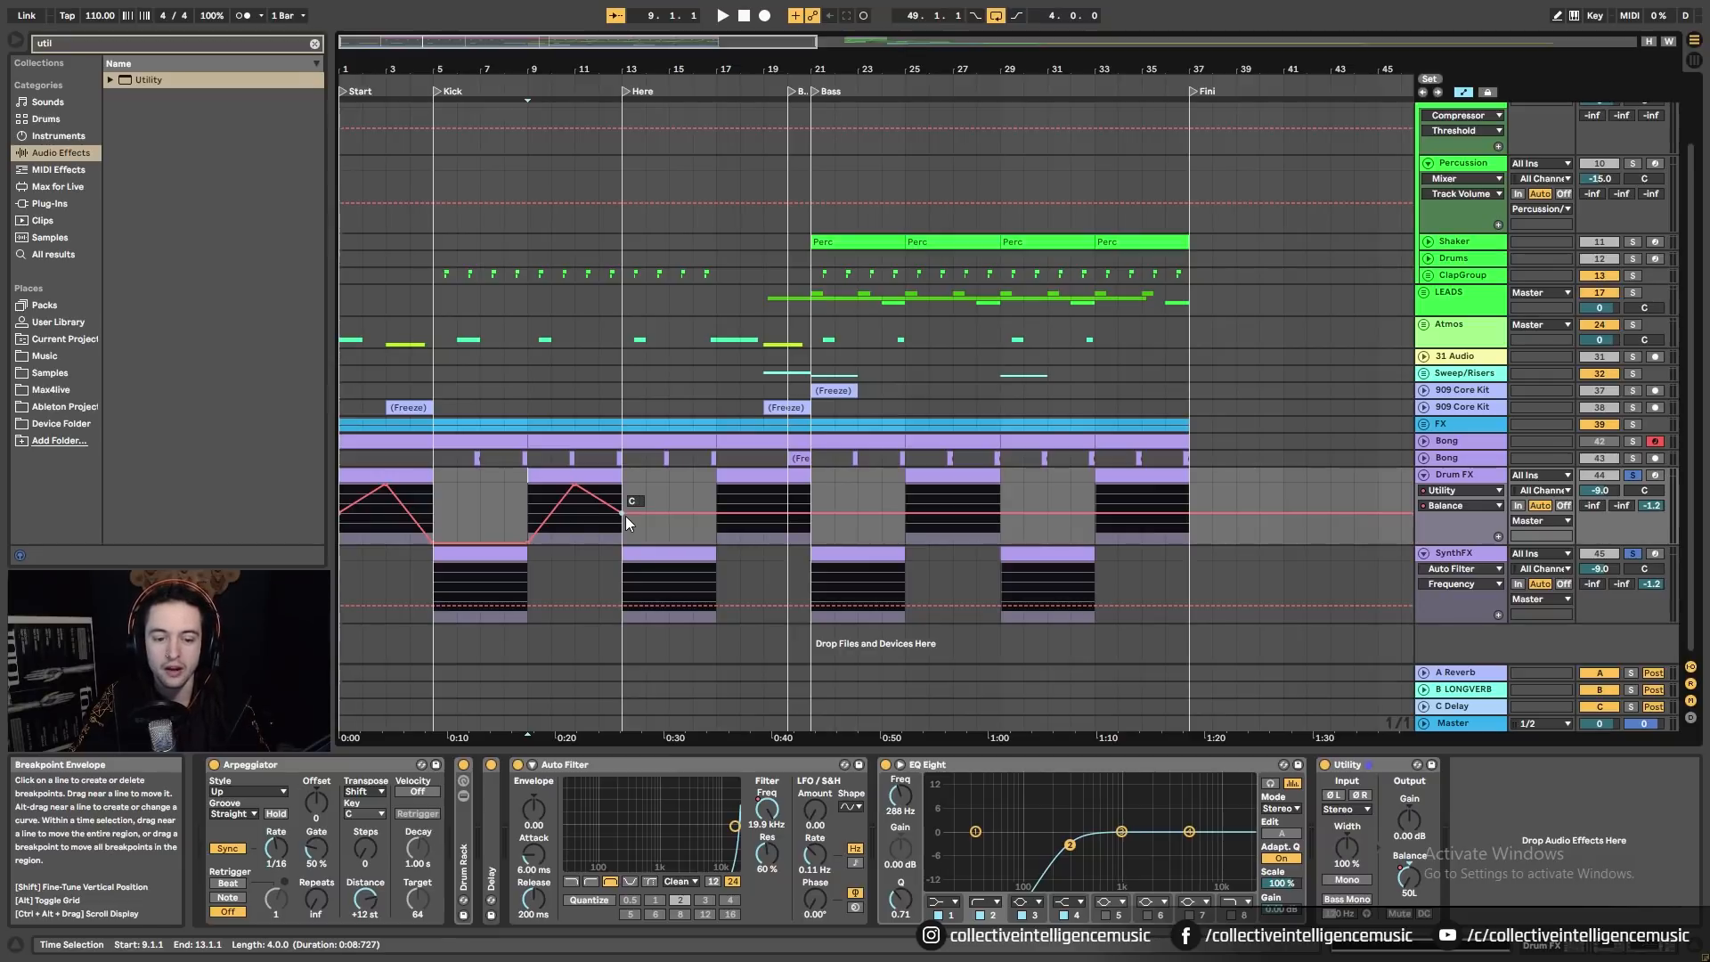
mouse_move(625, 515)
mouse_down()
mouse_move(625, 484)
mouse_move(621, 511)
mouse_up()
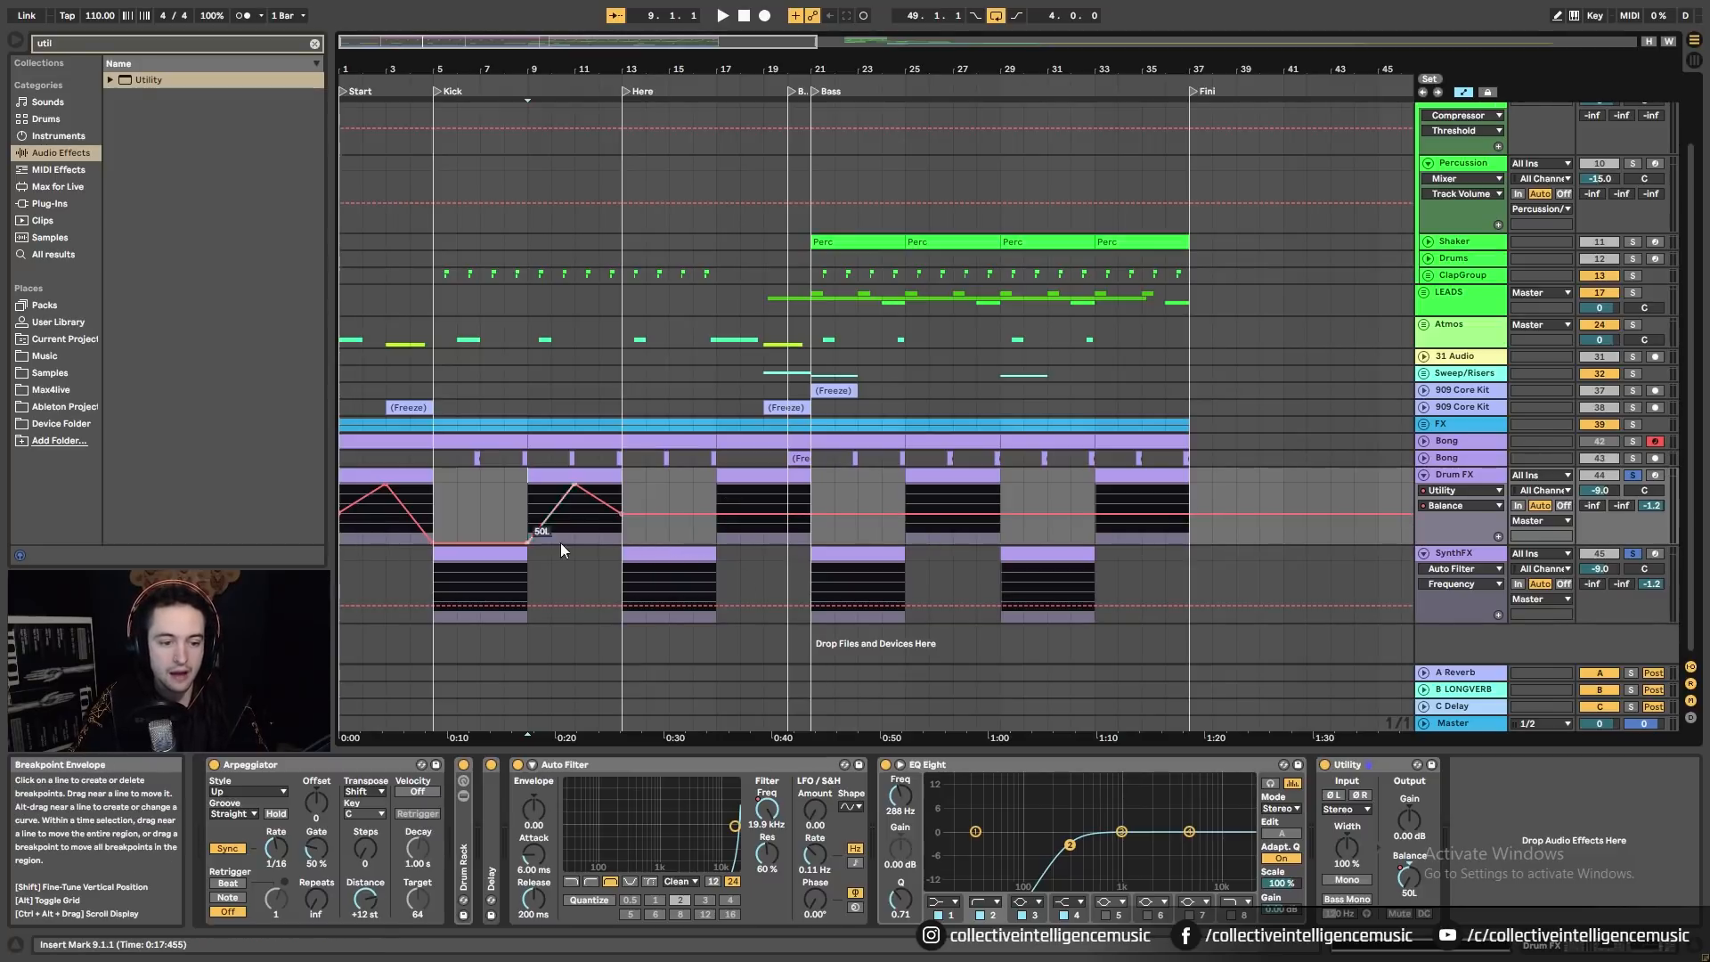
Step: Give the Drum FX Utility Balance automation its own lane and duplicate its bars 1 to 17 twice, up to bar 49
click(1498, 536)
click(627, 592)
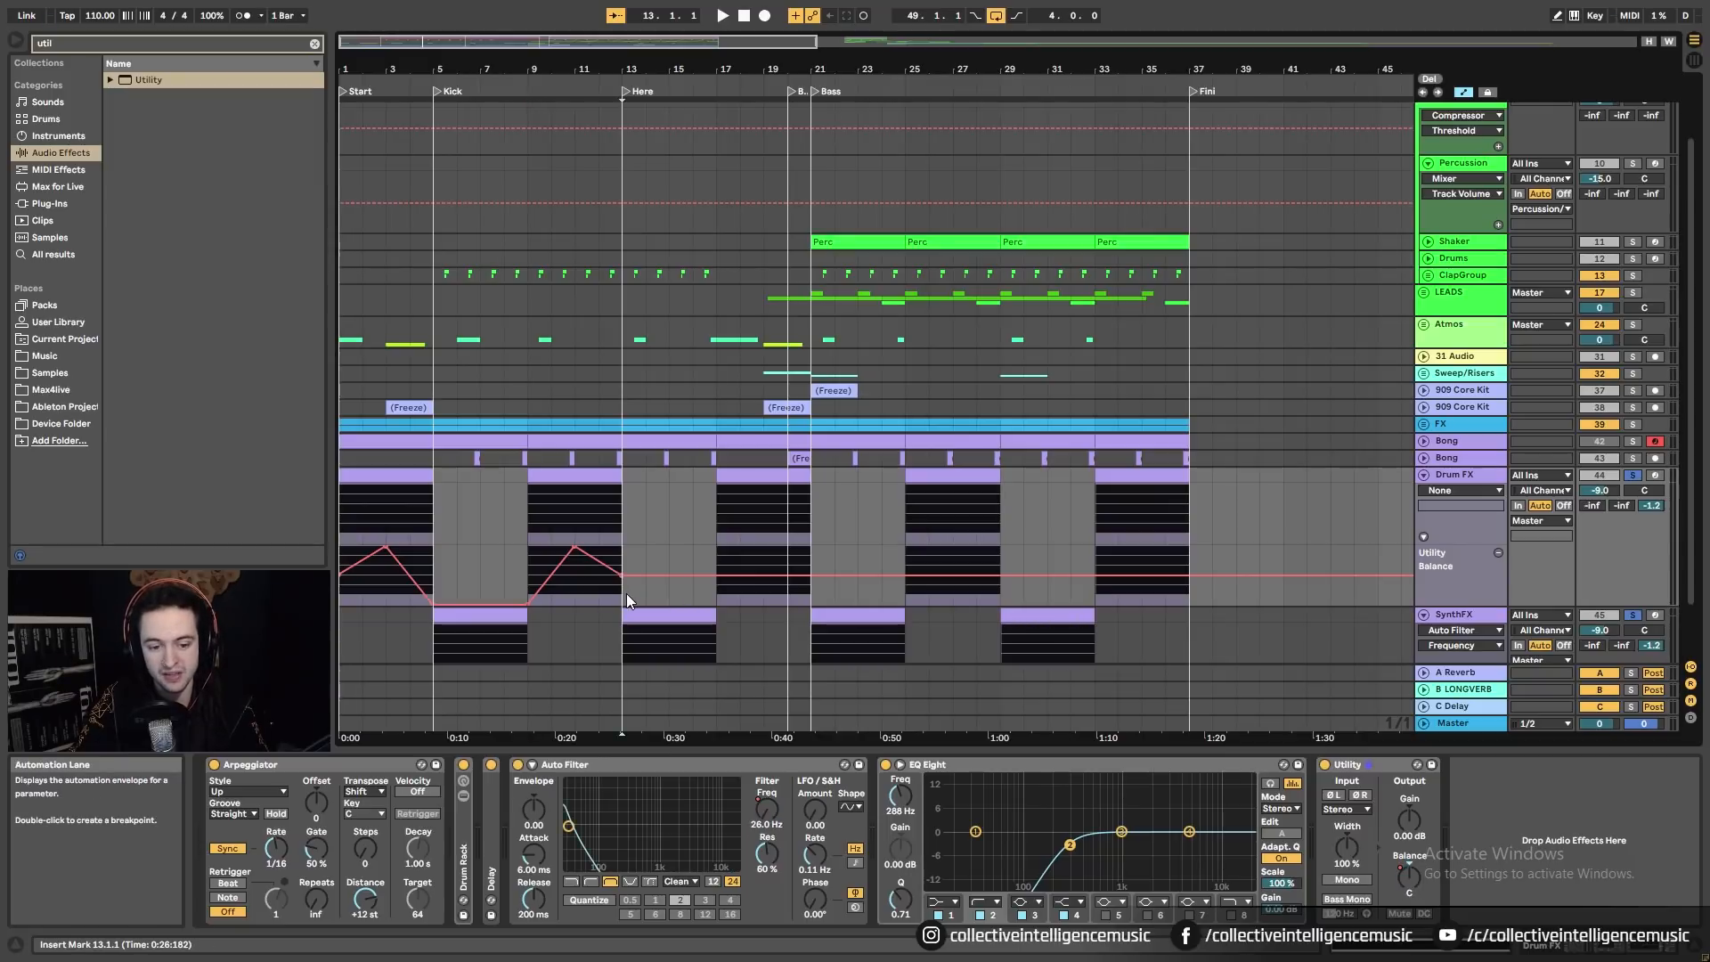
drag(621, 601, 384, 599)
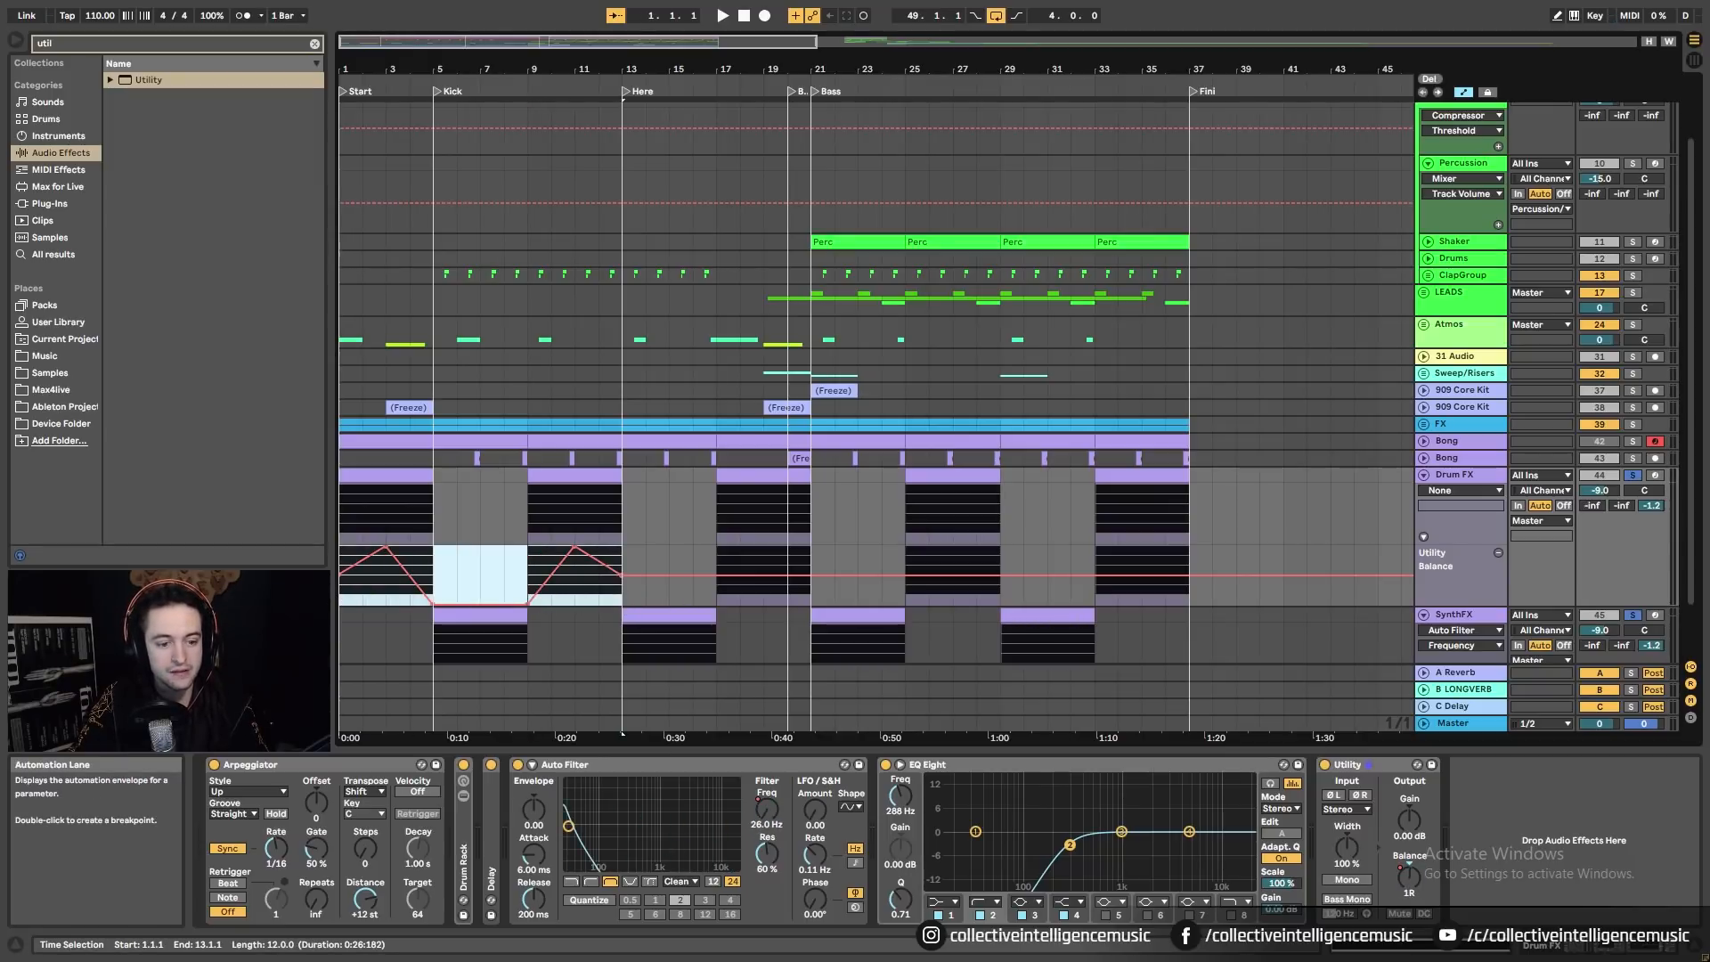
key(ctrl+d)
key(ctrl+z)
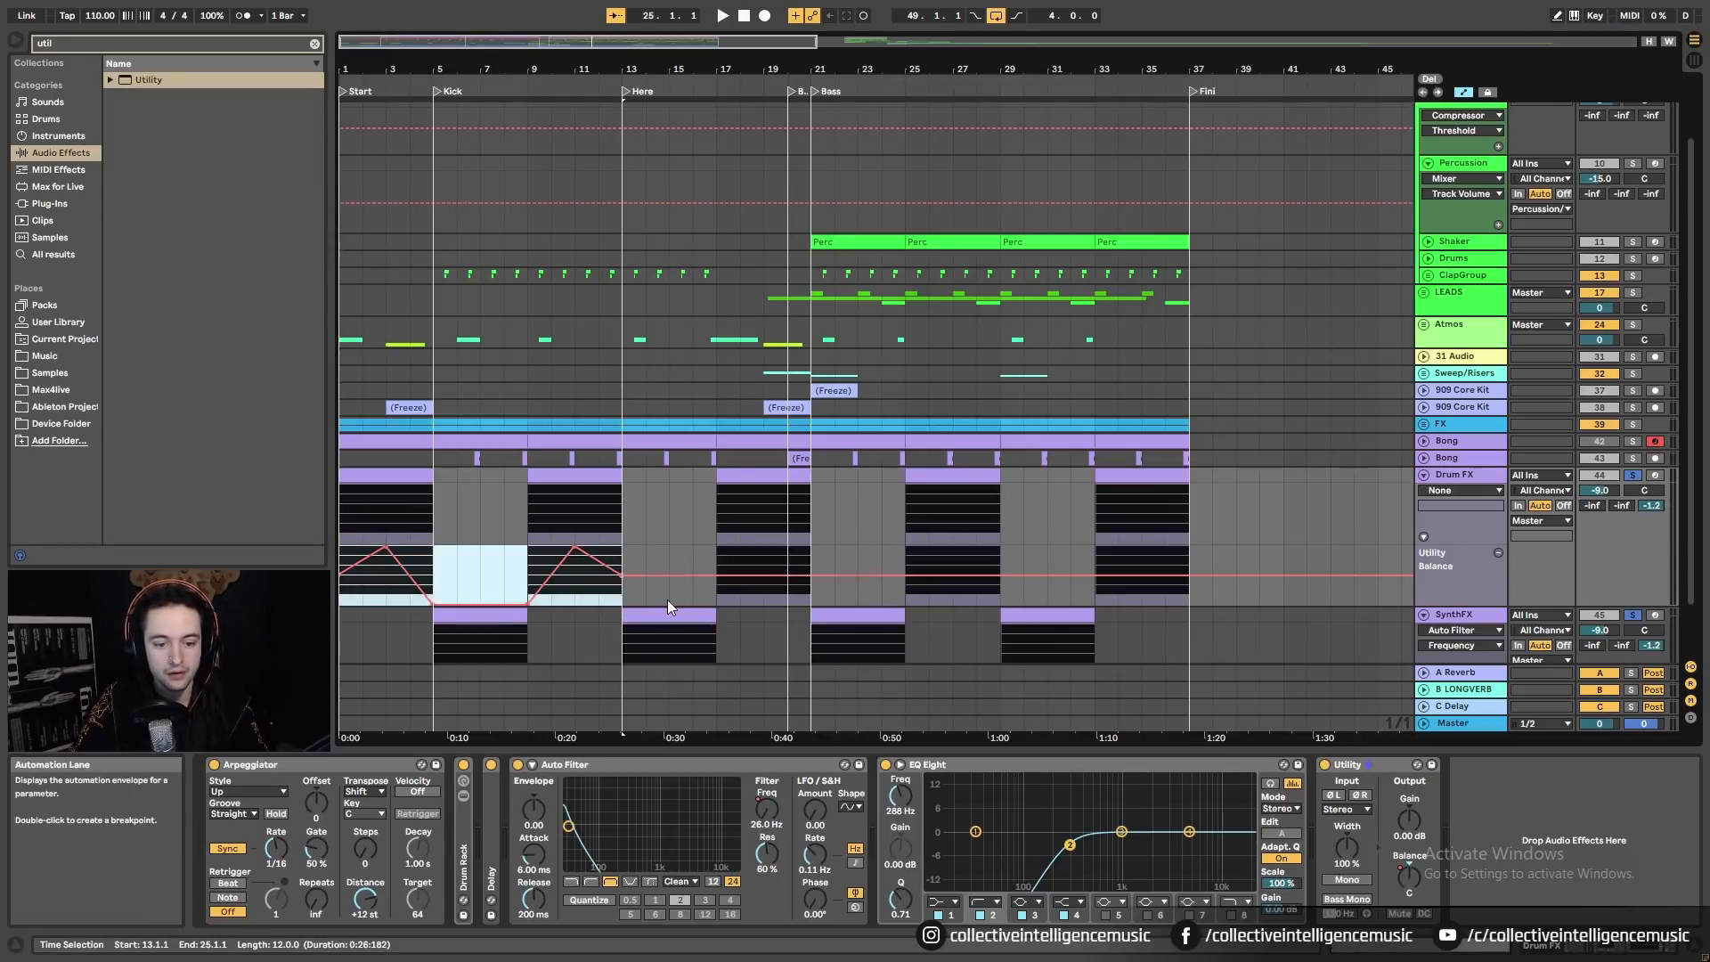
click(709, 605)
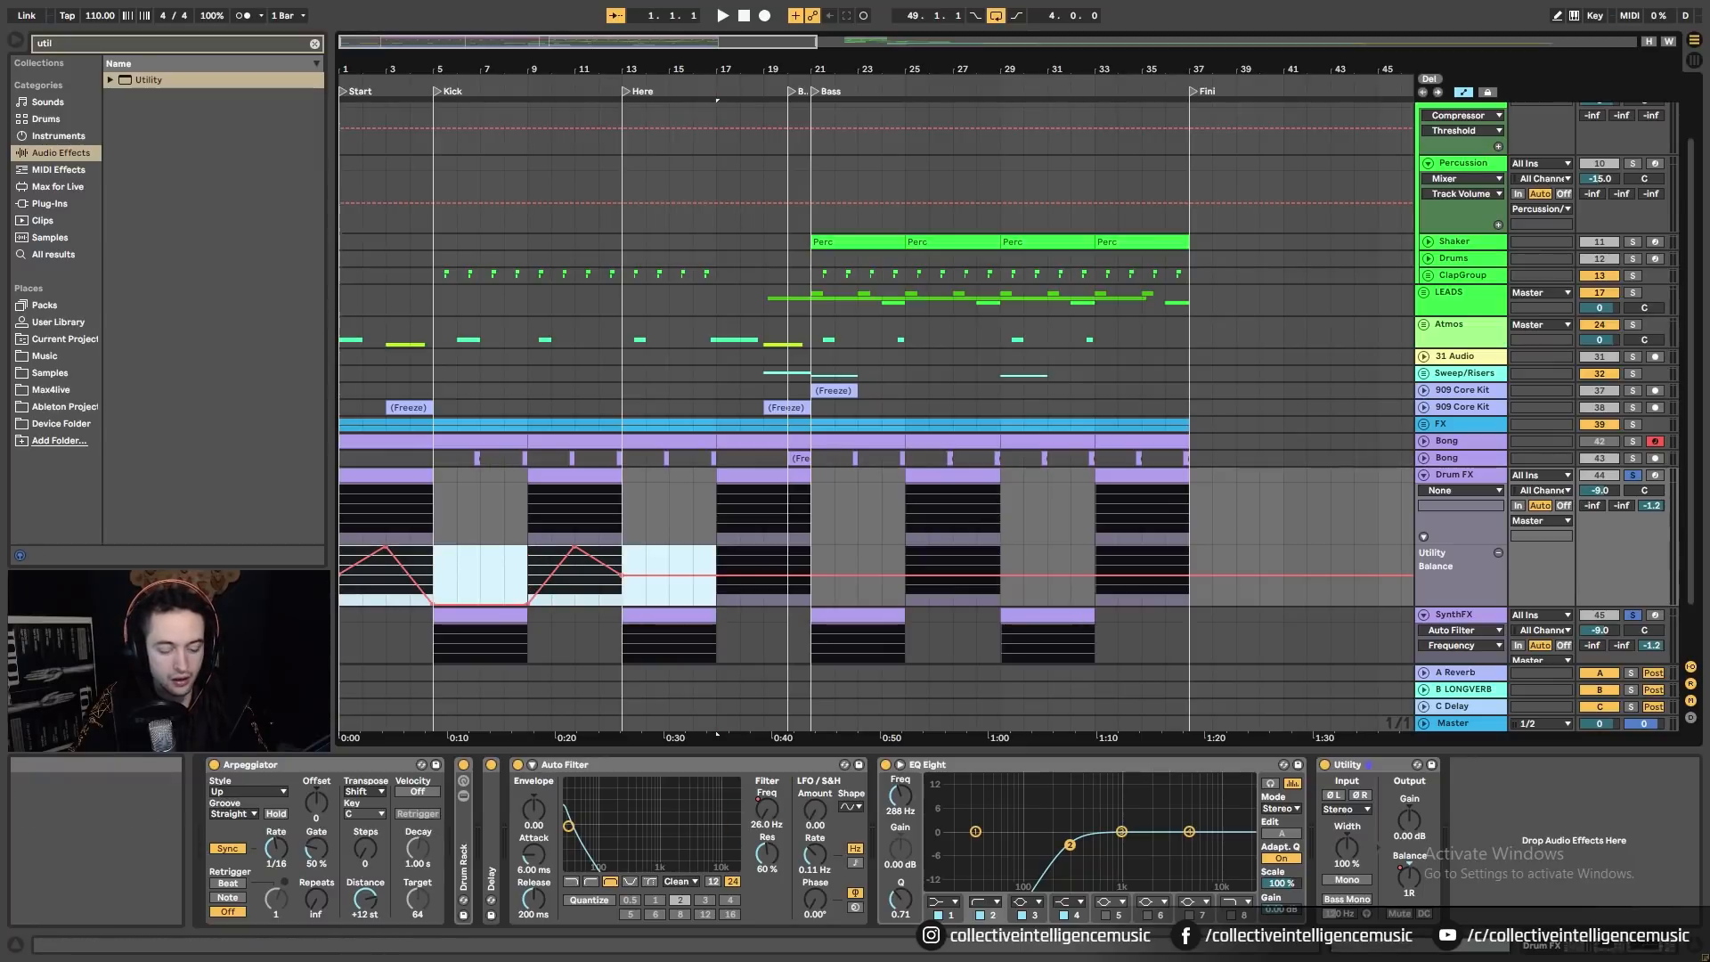
key(ctrl+d)
key(ctrl+d)
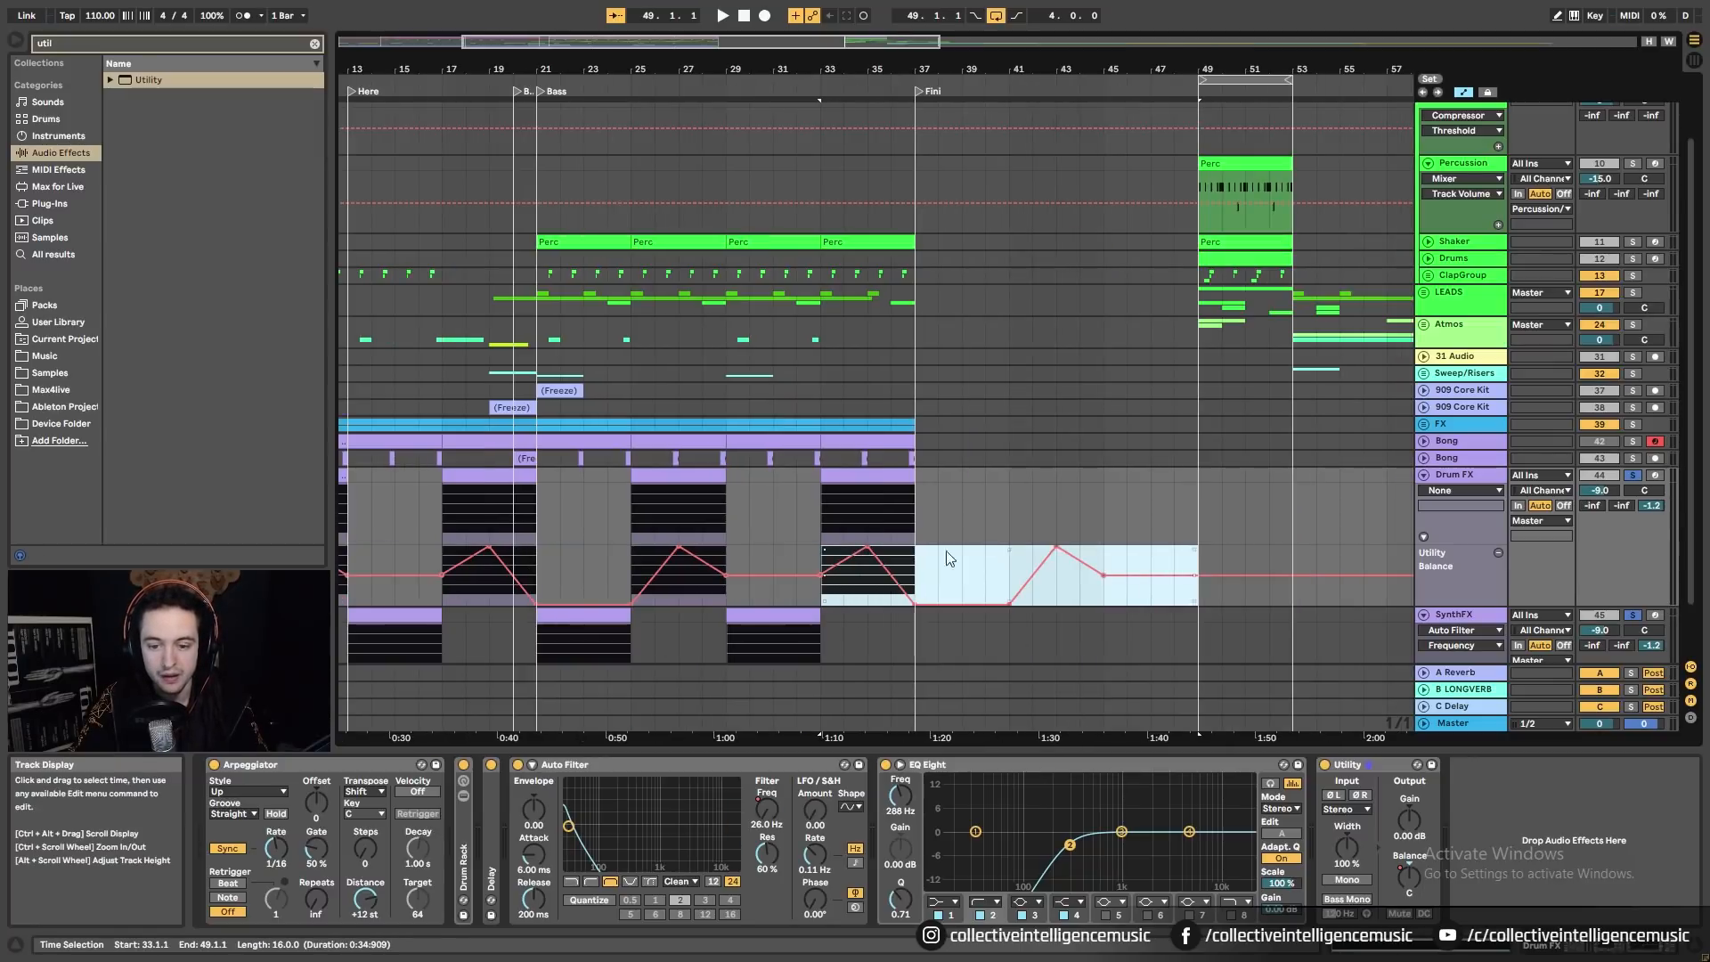
Step: Copy the Drum FX clip at bar 25 to bar 41
drag(955, 69, 1075, 55)
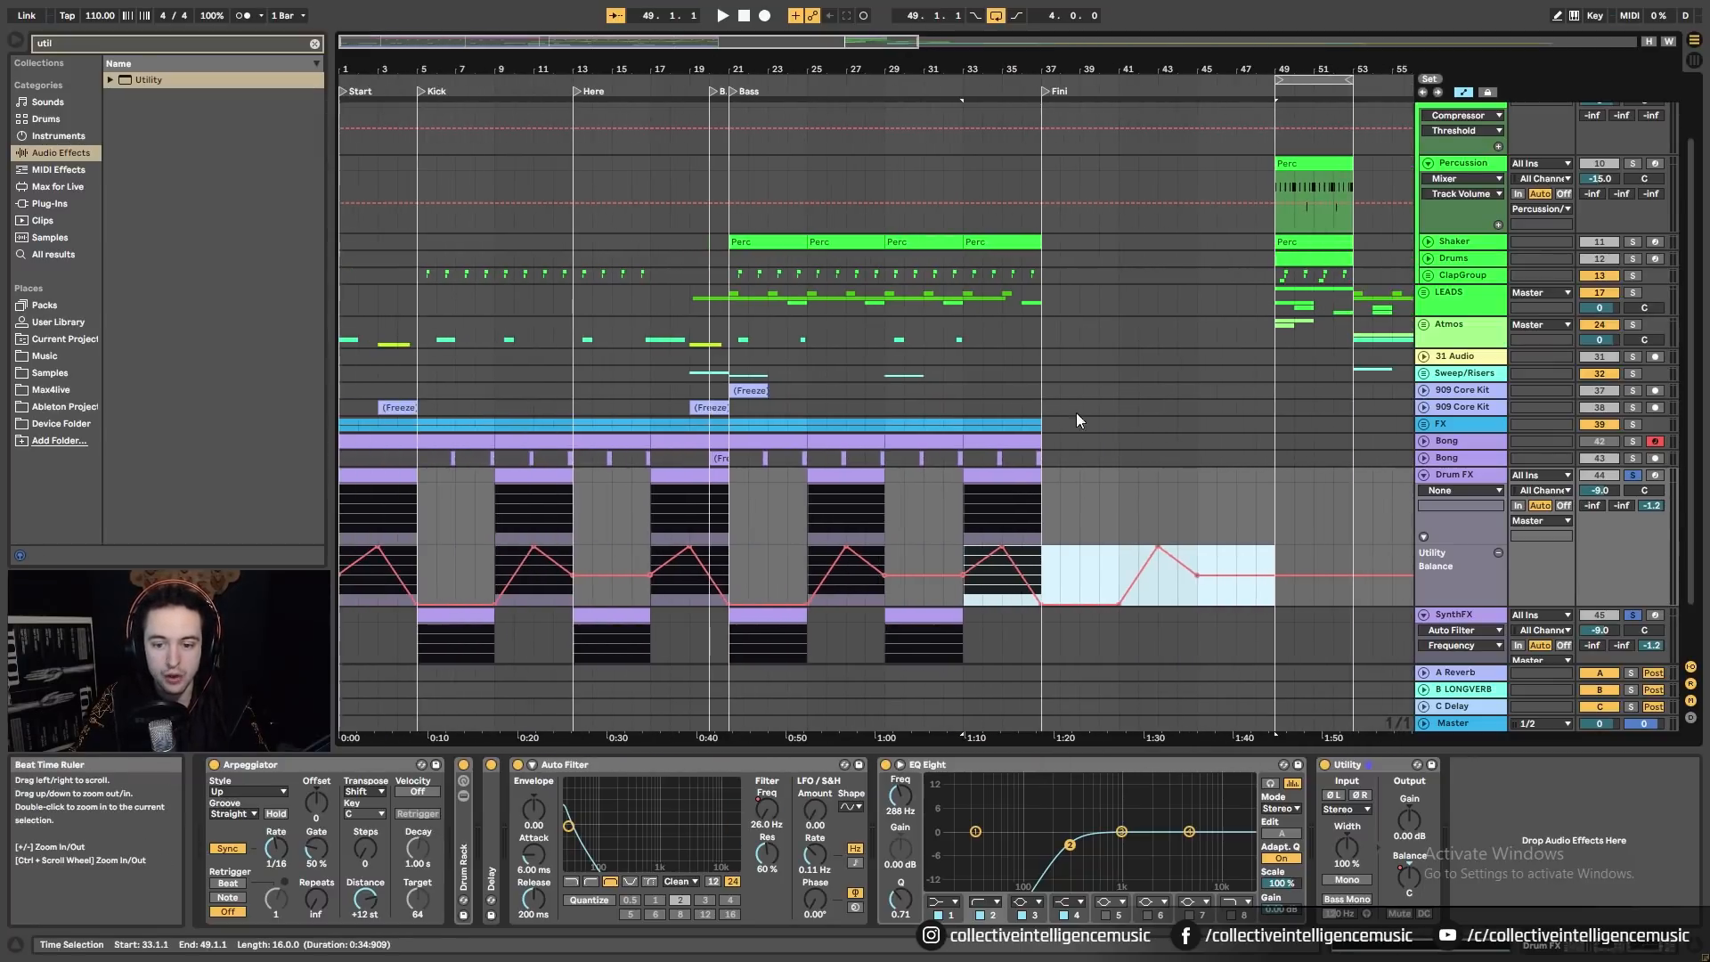
click(988, 478)
click(876, 482)
key(ctrl+c)
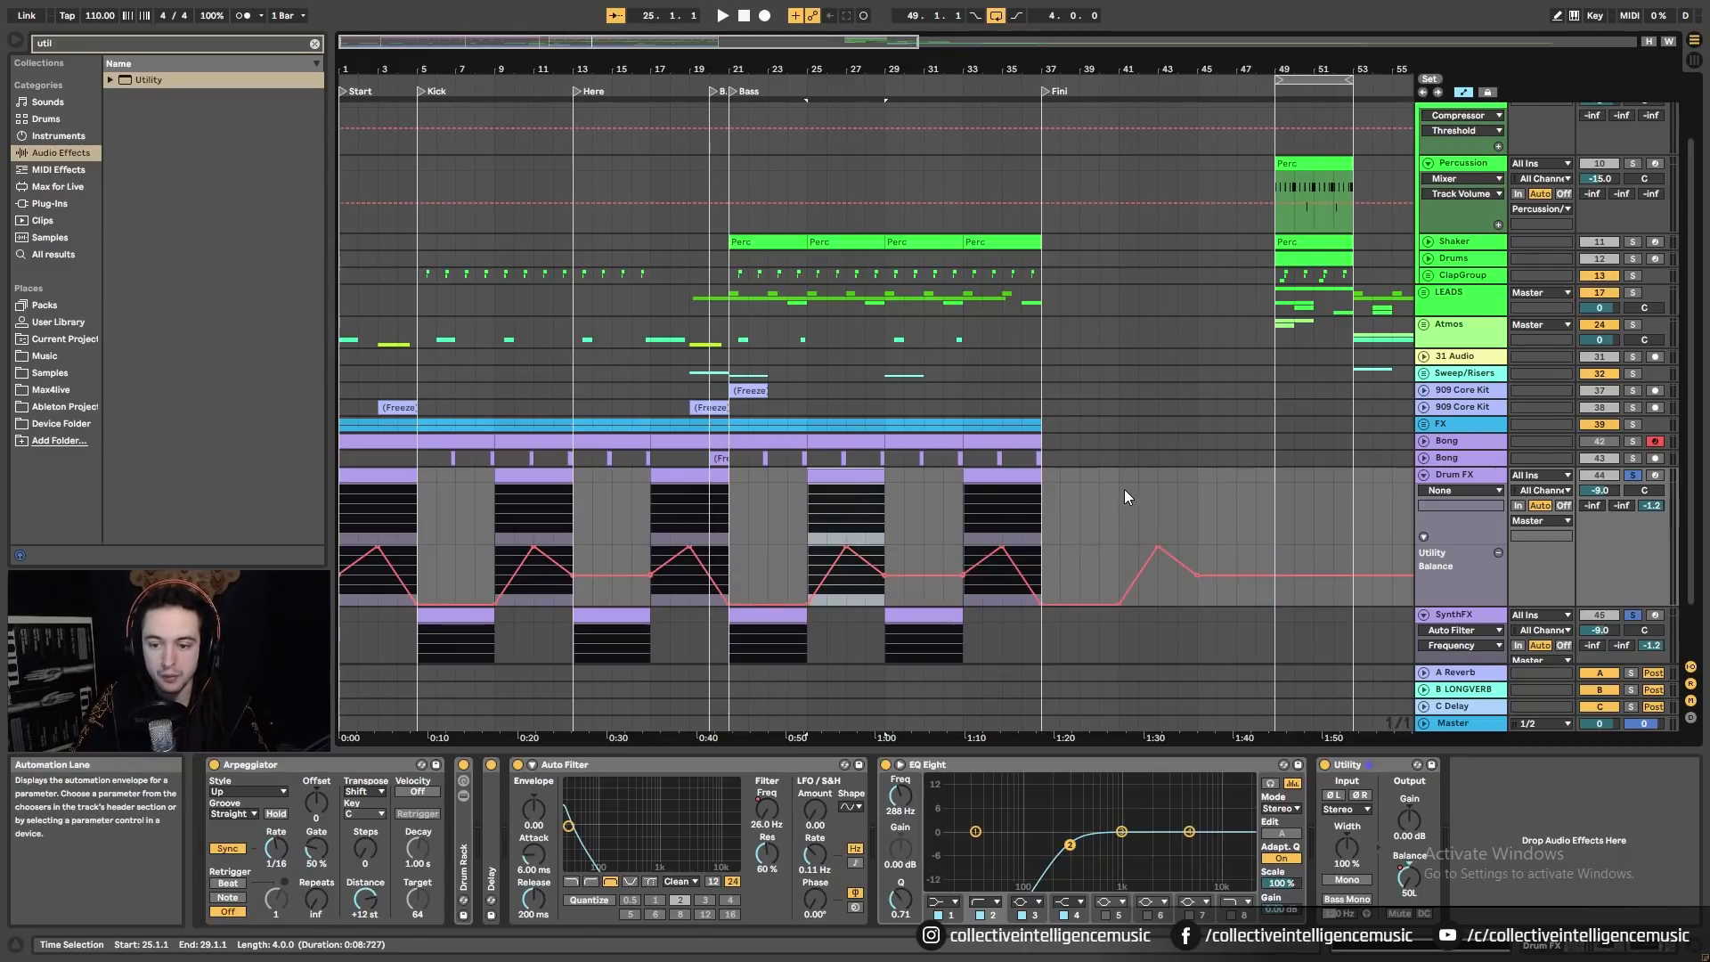
click(1124, 489)
key(ctrl+v)
Step: Solo the SynthFX track and play its first clip from bar 5
scroll(1027, 557, down, 2)
scroll(949, 600, down, 1)
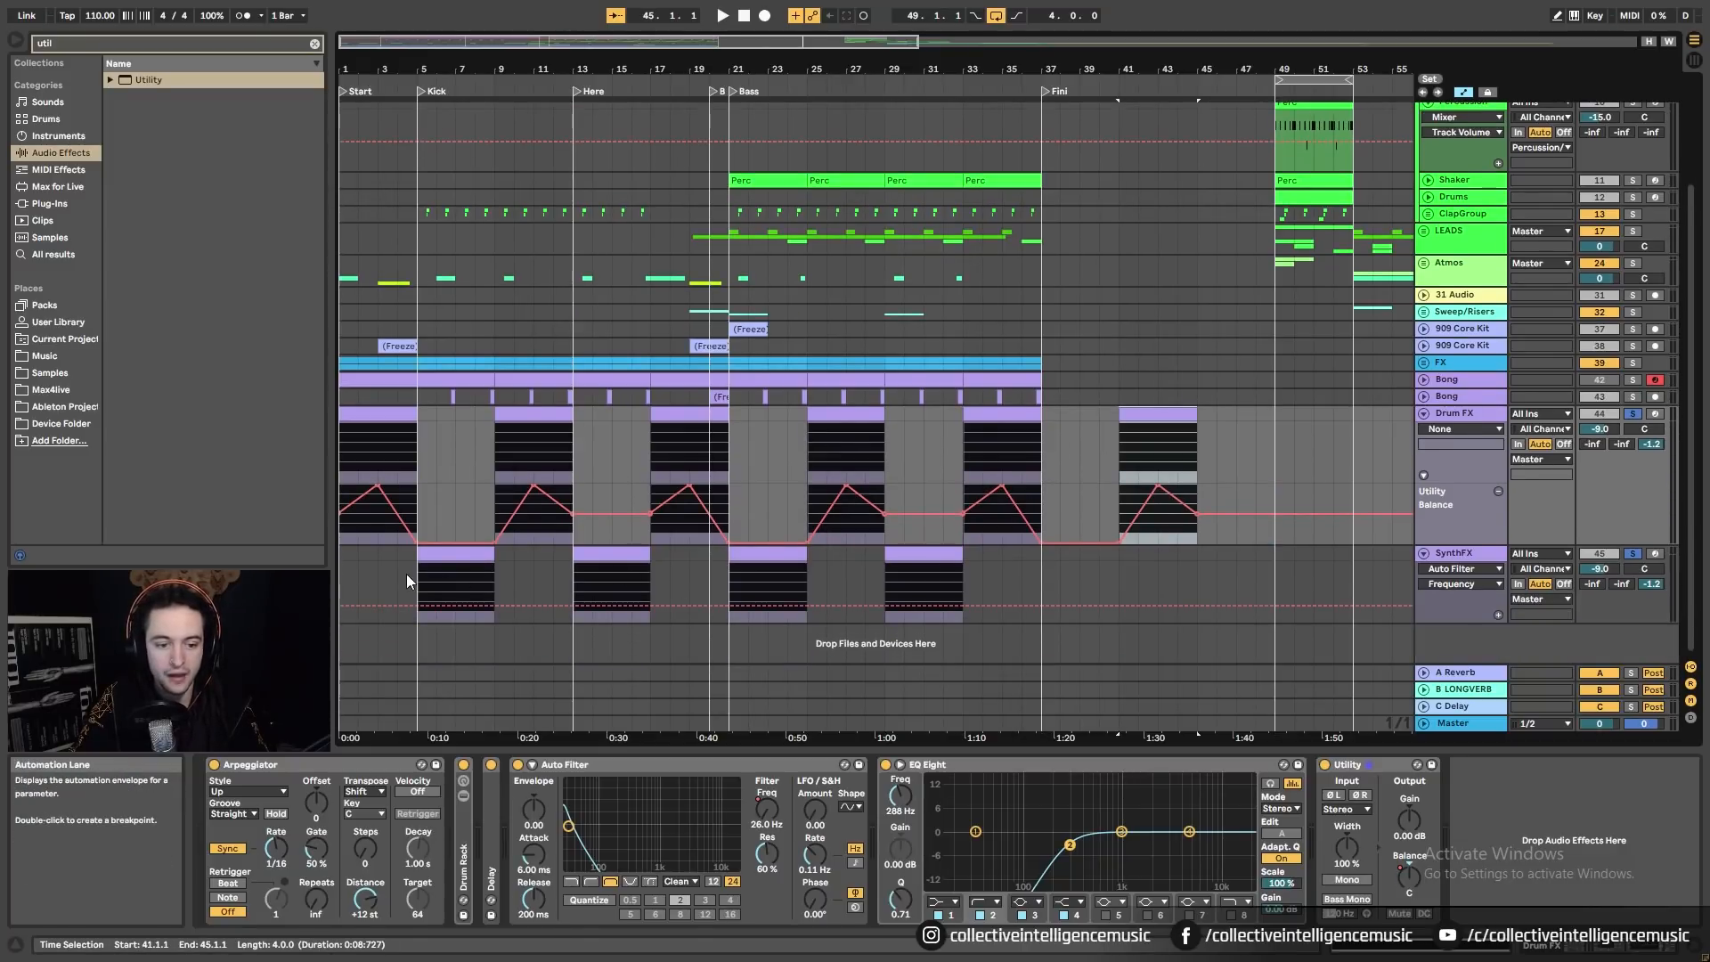
click(452, 554)
click(1635, 553)
key(space)
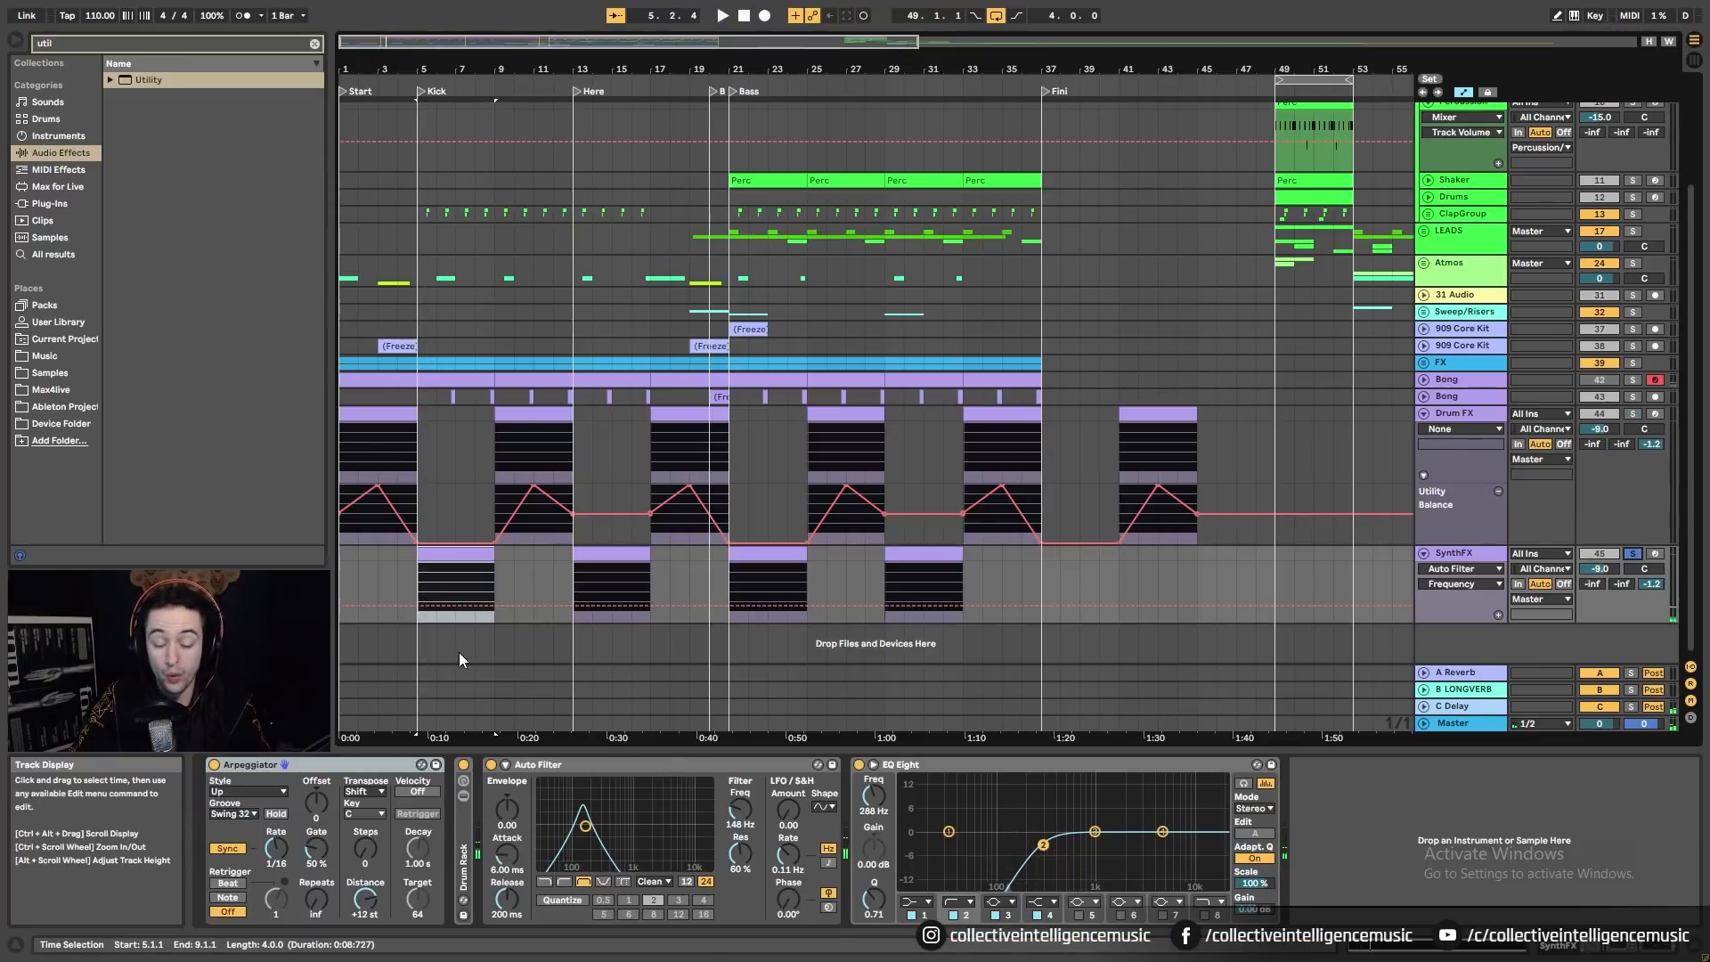
Step: Give the Drum FX Auto Filter frequency automation its own lane and duplicate its bars 1 to 17 twice, up to bar 49
drag(463, 69, 466, 78)
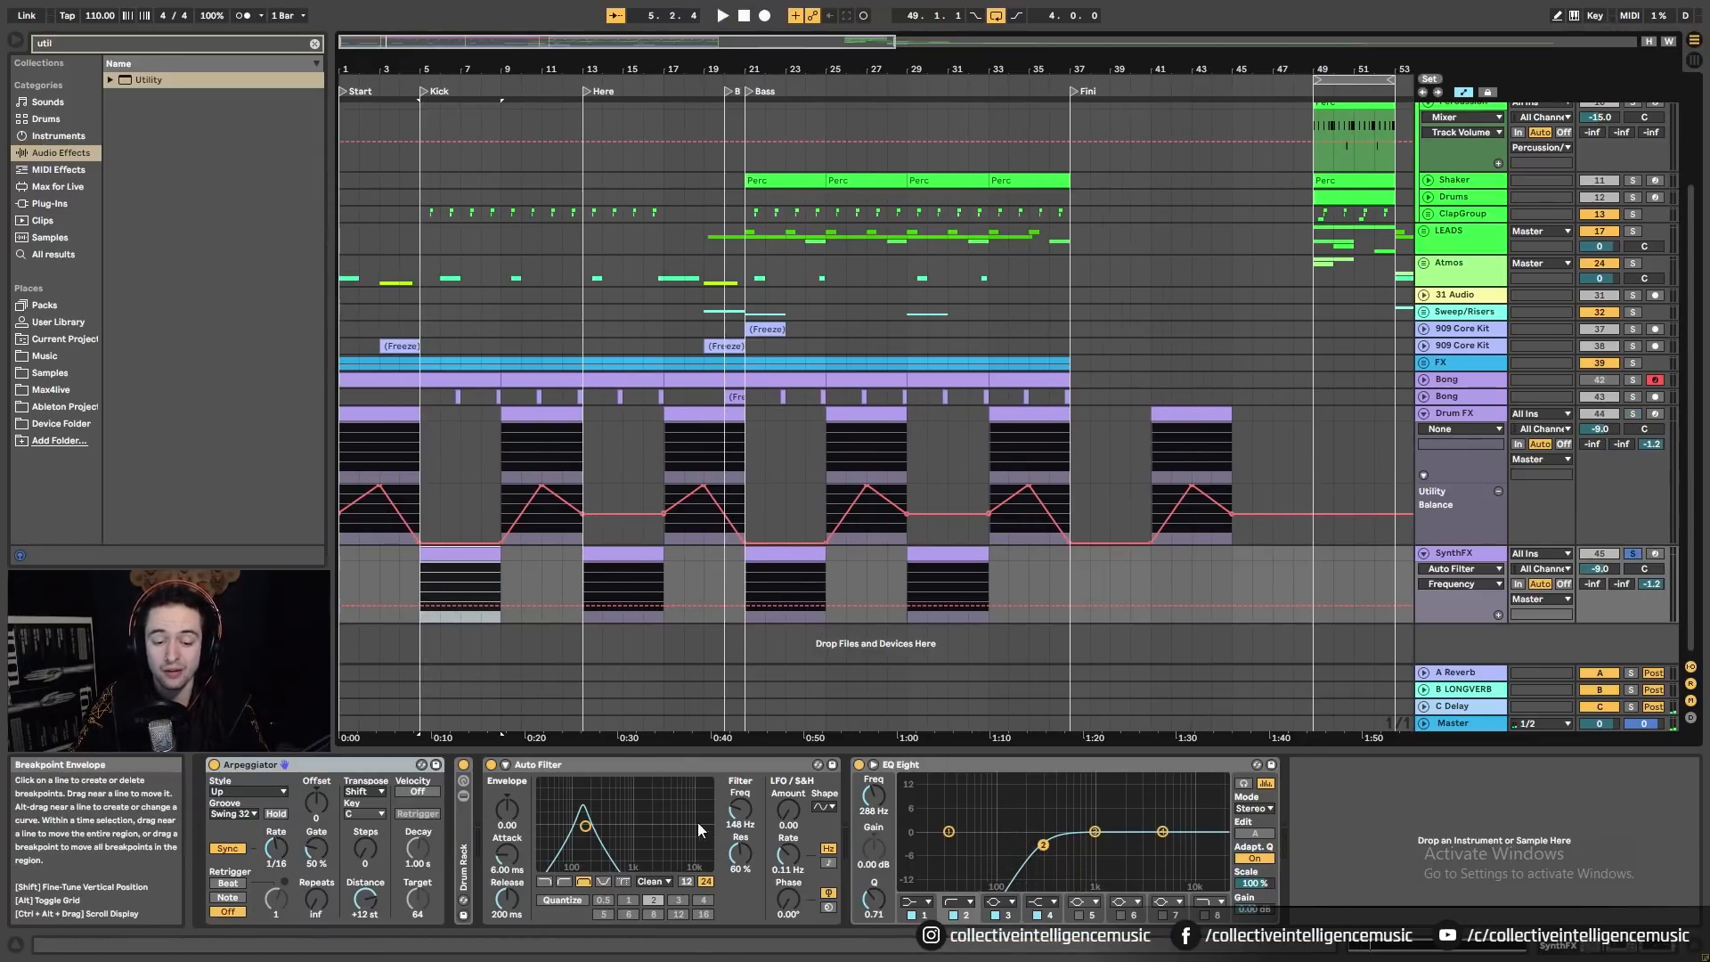
click(1456, 414)
right_click(768, 811)
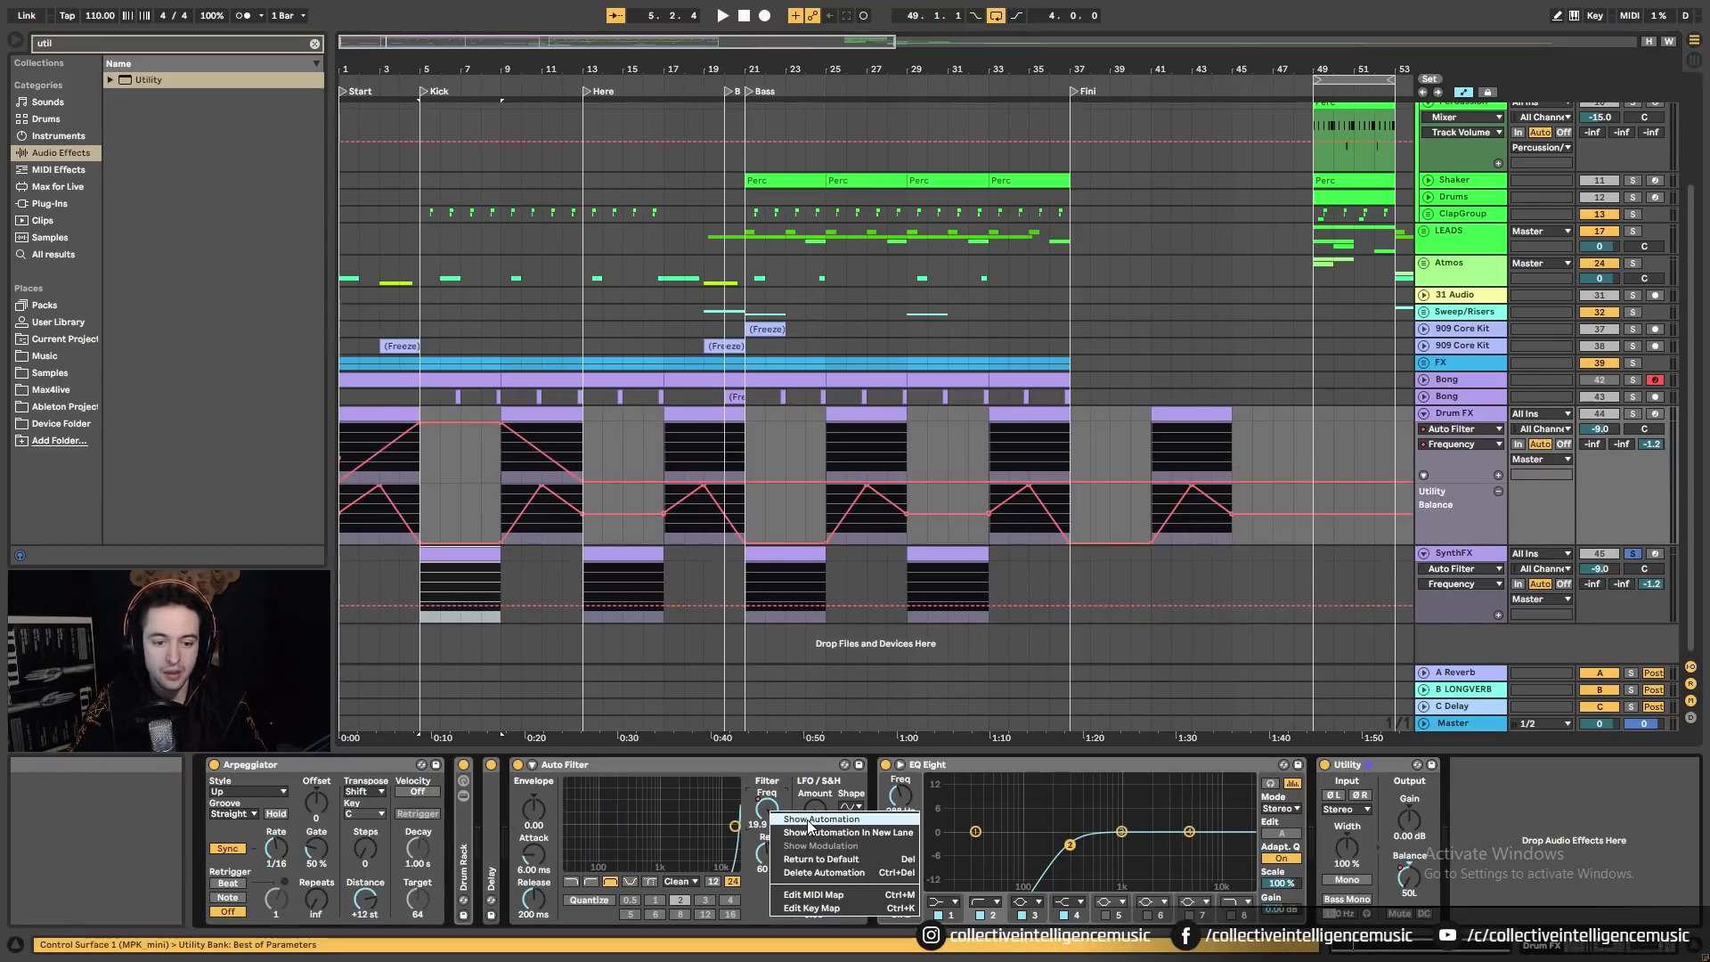
click(813, 819)
click(1498, 475)
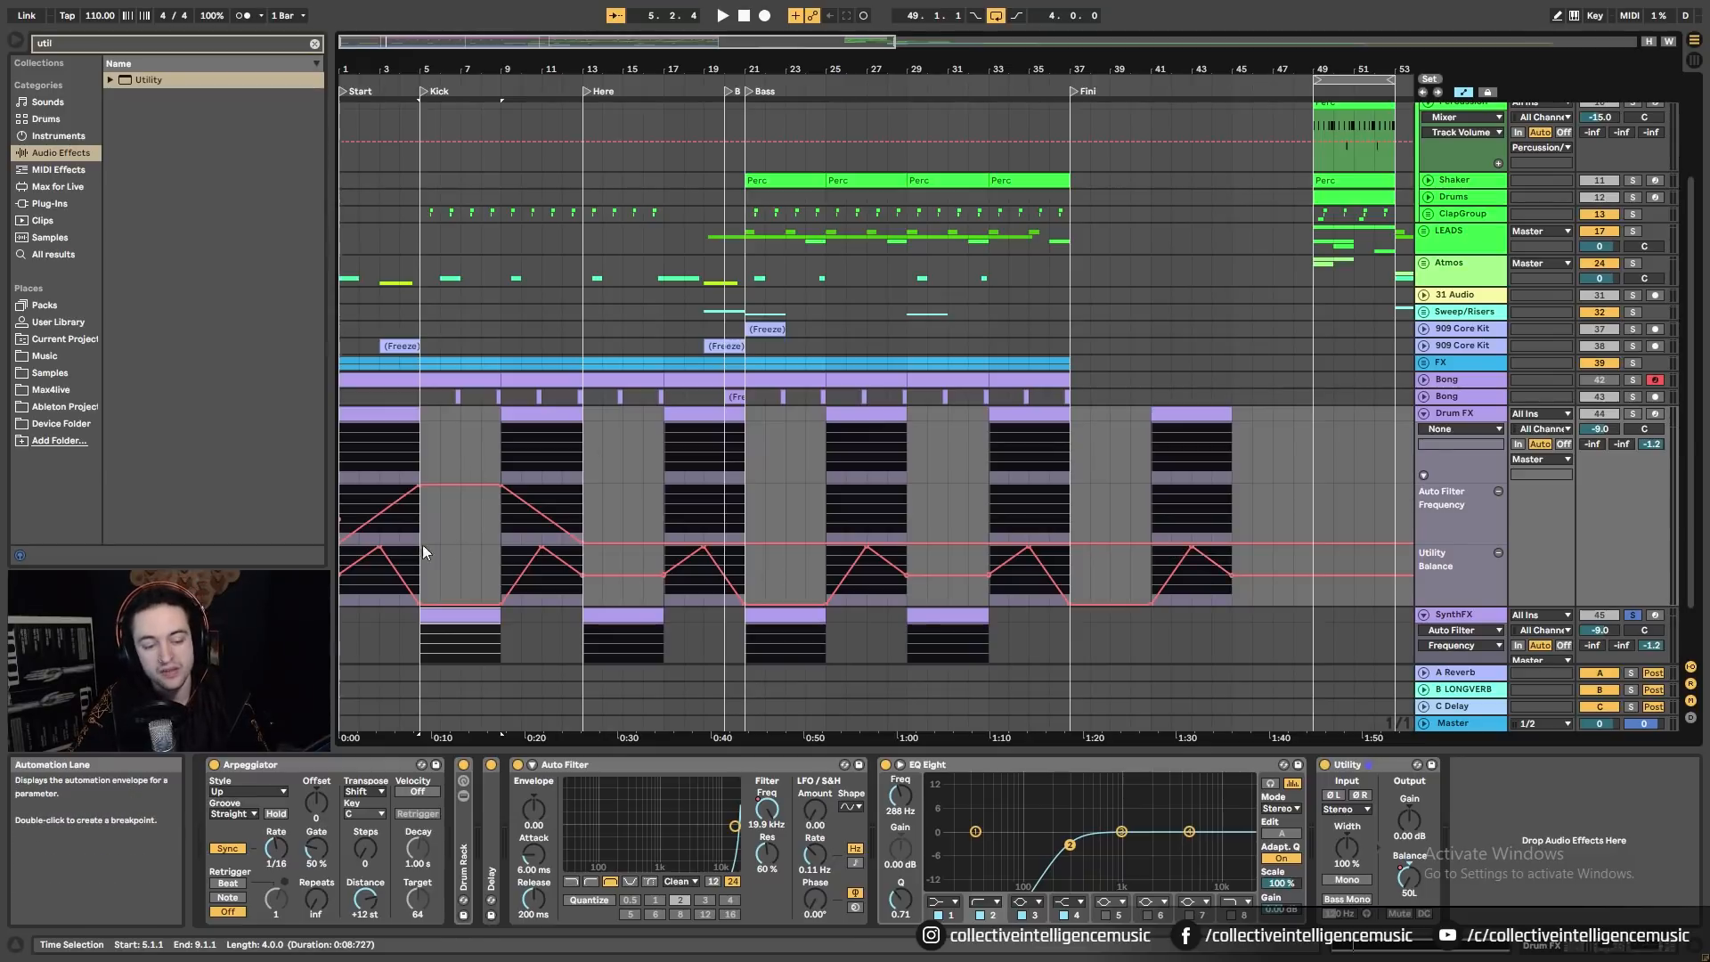
drag(665, 517, 302, 509)
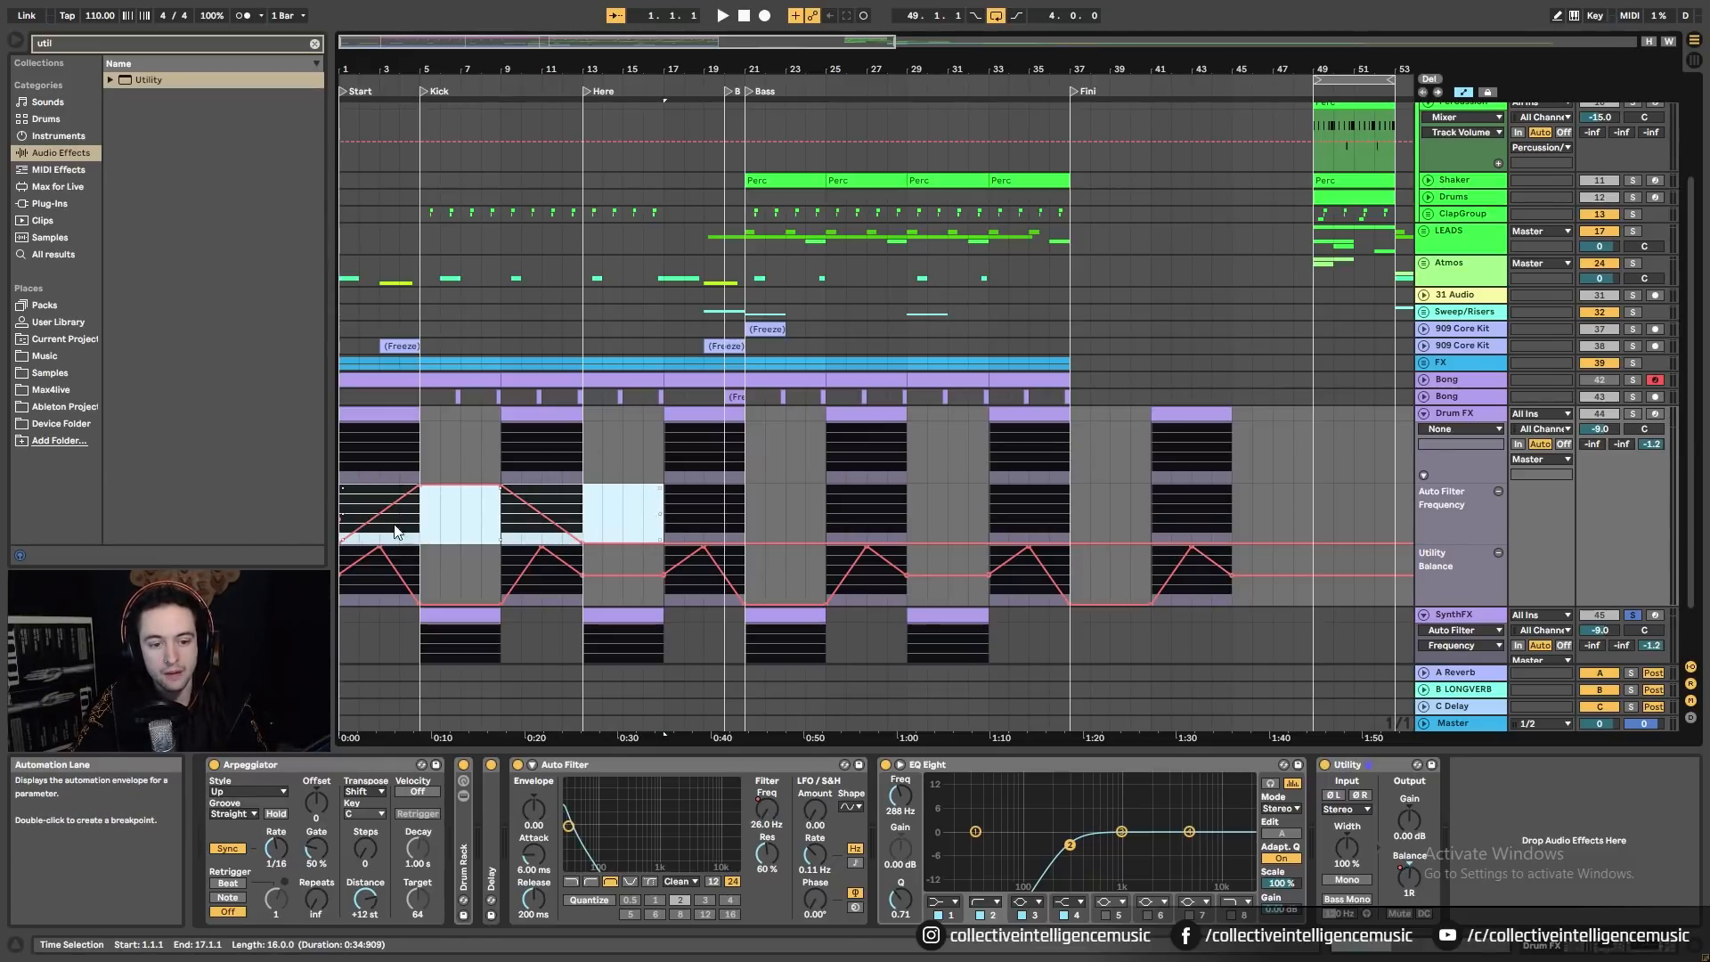
key(ctrl+d)
key(ctrl+d)
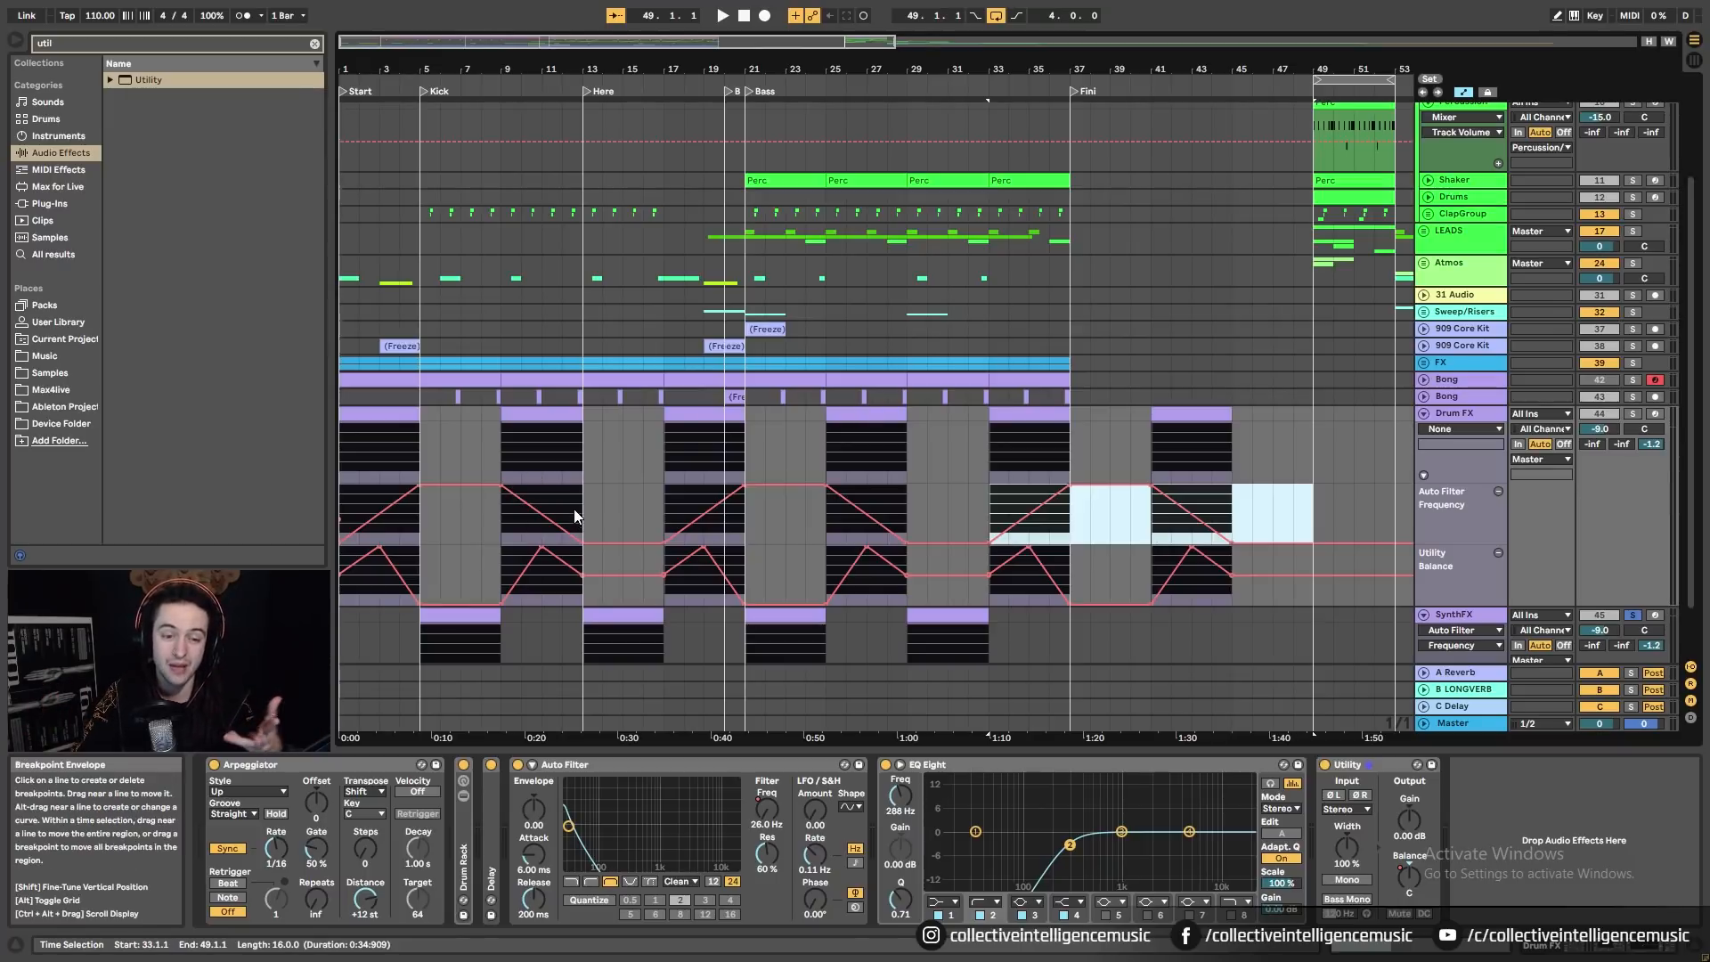
Step: Extend the alternating SynthFX pattern with clip copies starting at bars 37 and 45
scroll(1265, 563, down, 2)
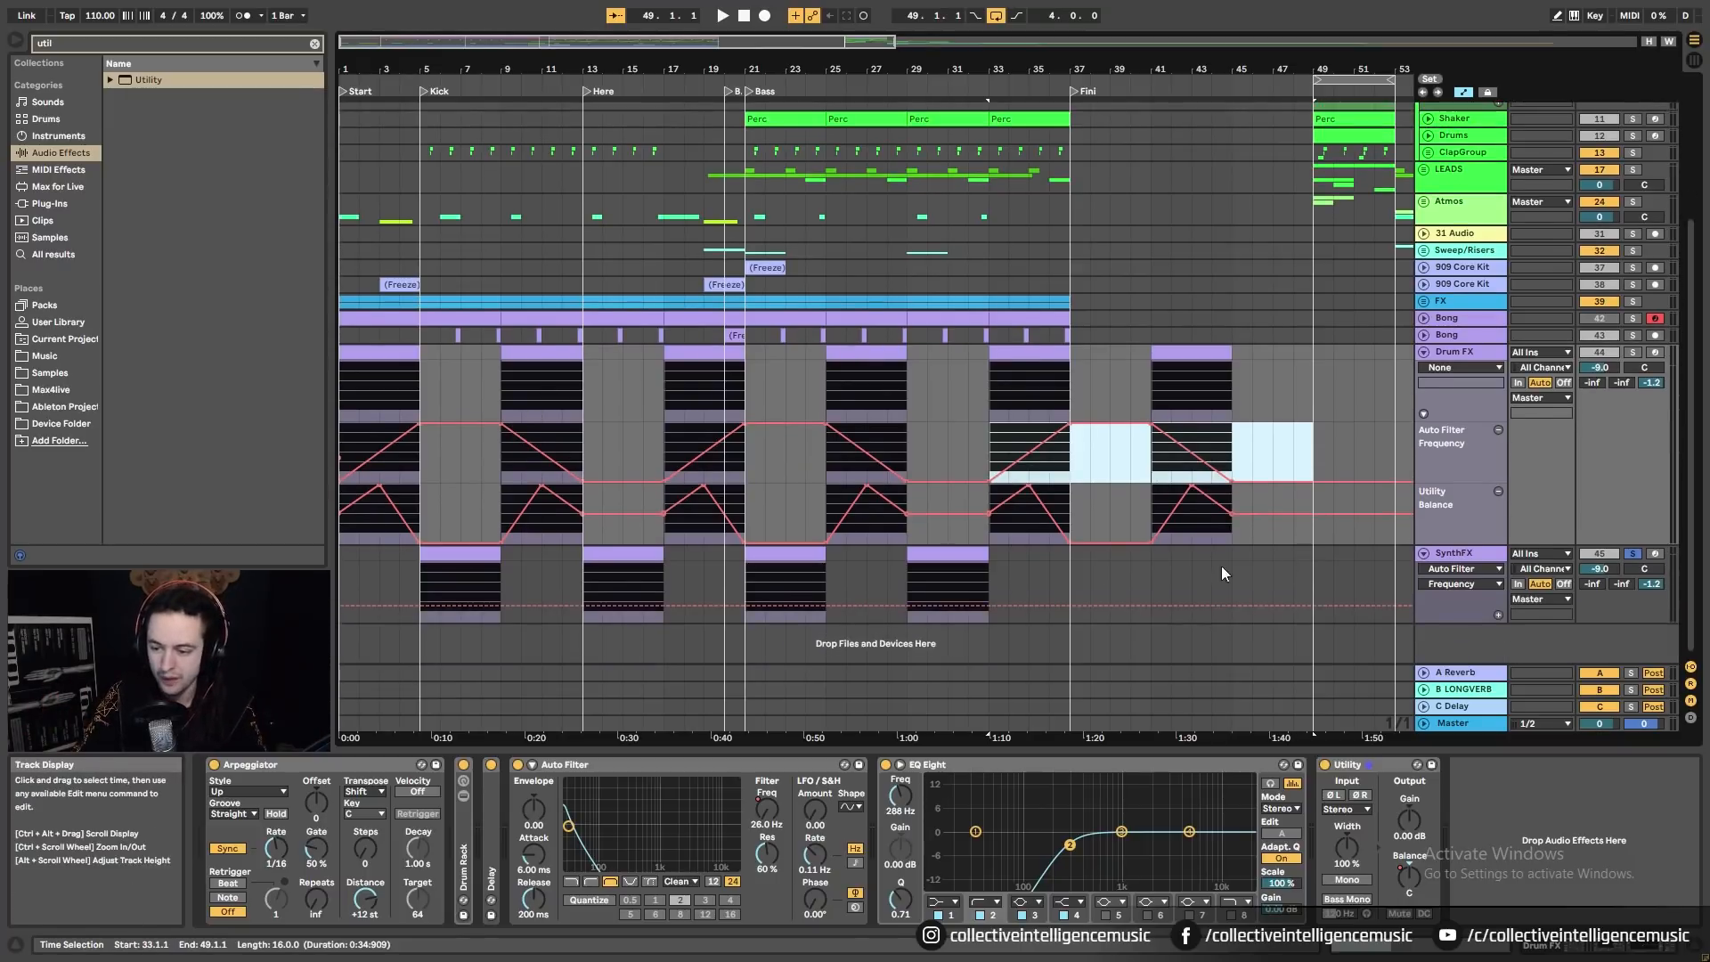
click(456, 572)
click(935, 573)
drag(935, 572, 1275, 564)
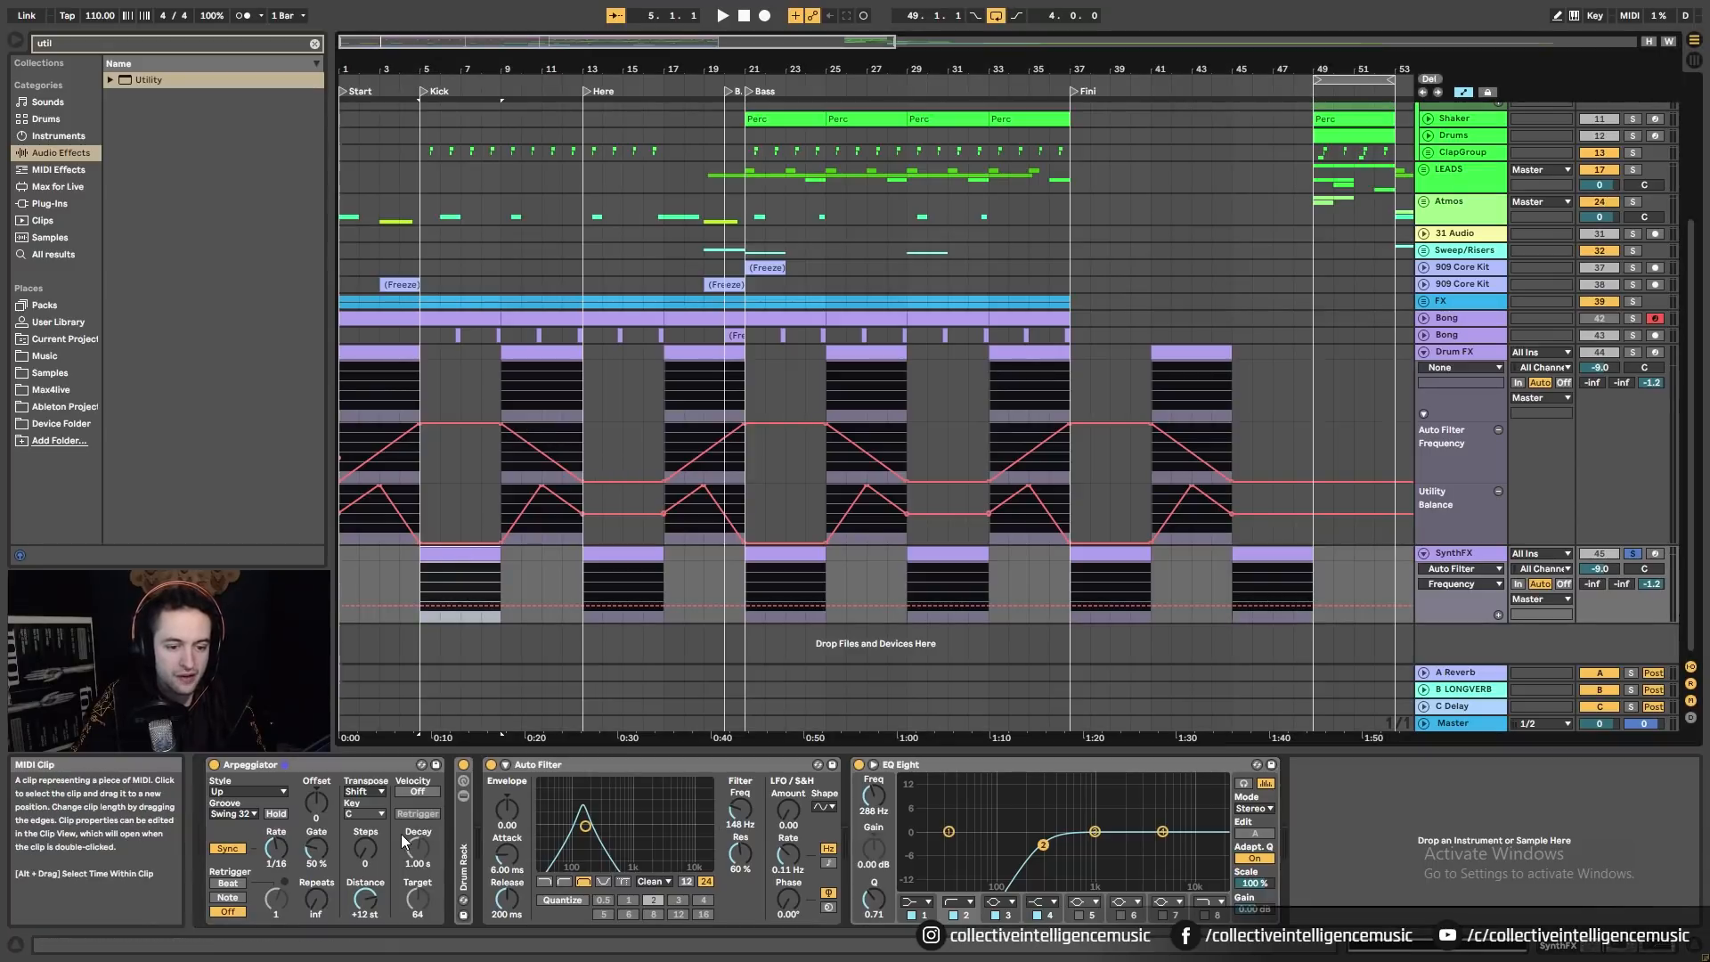
Step: Set the SynthFX track's Auto Filter frequency to 264 Hz
click(437, 614)
right_click(452, 583)
click(420, 564)
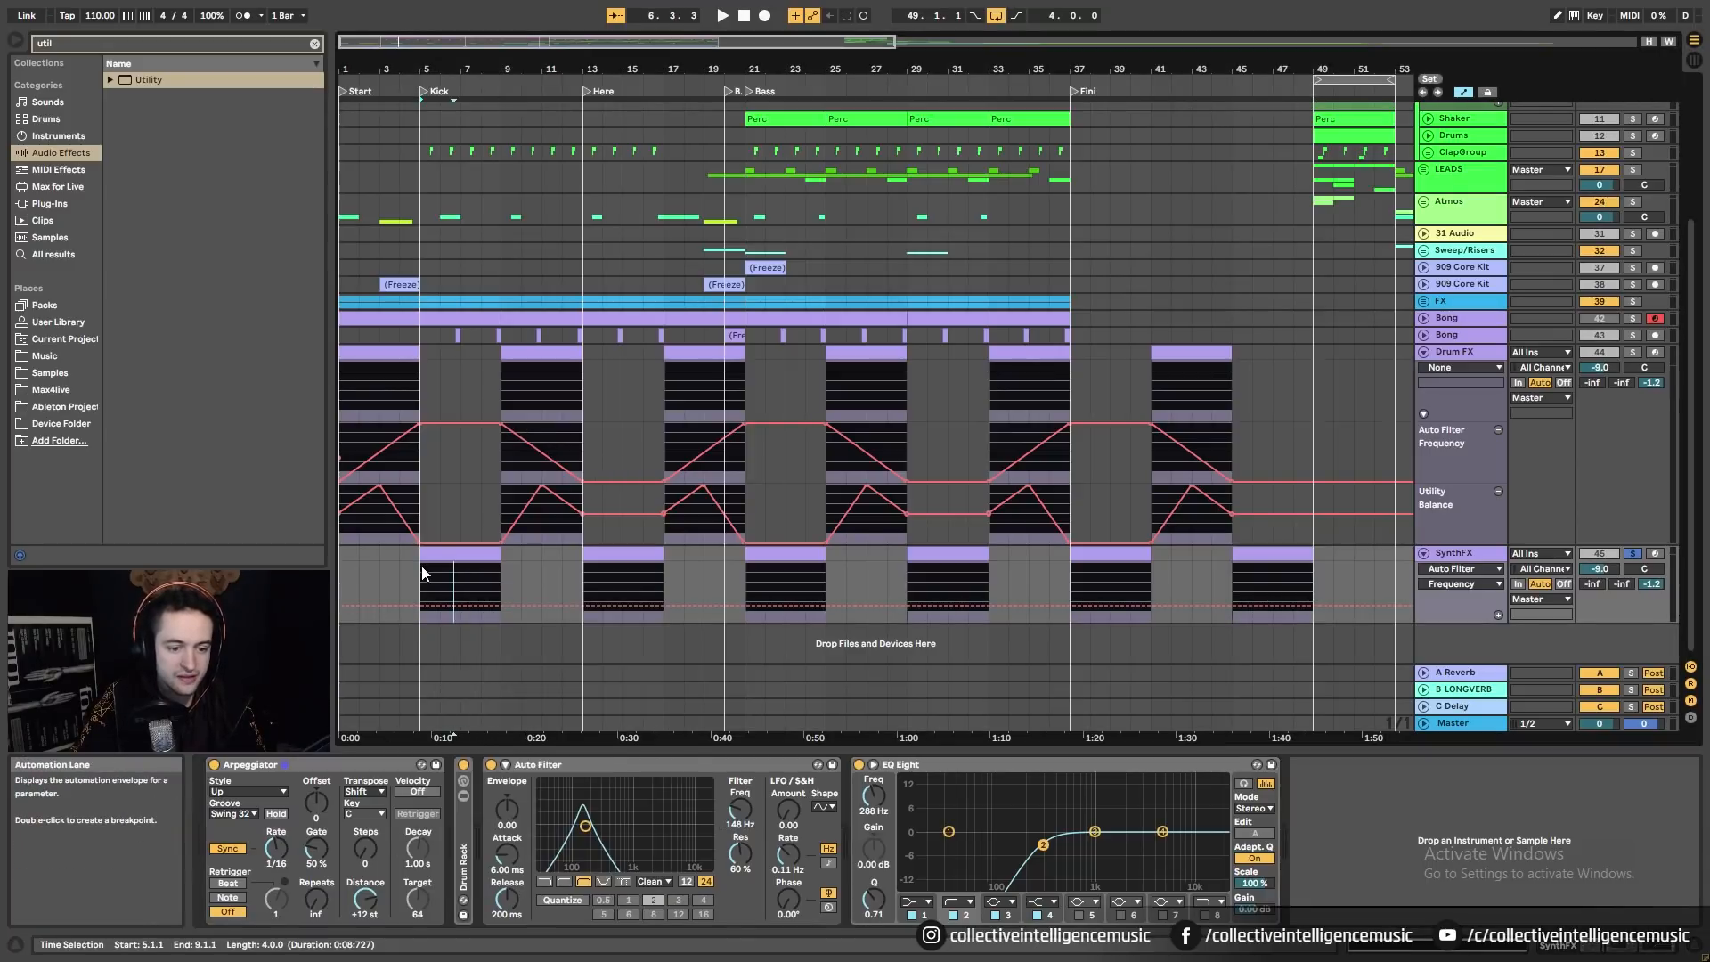
click(498, 591)
drag(745, 808, 745, 784)
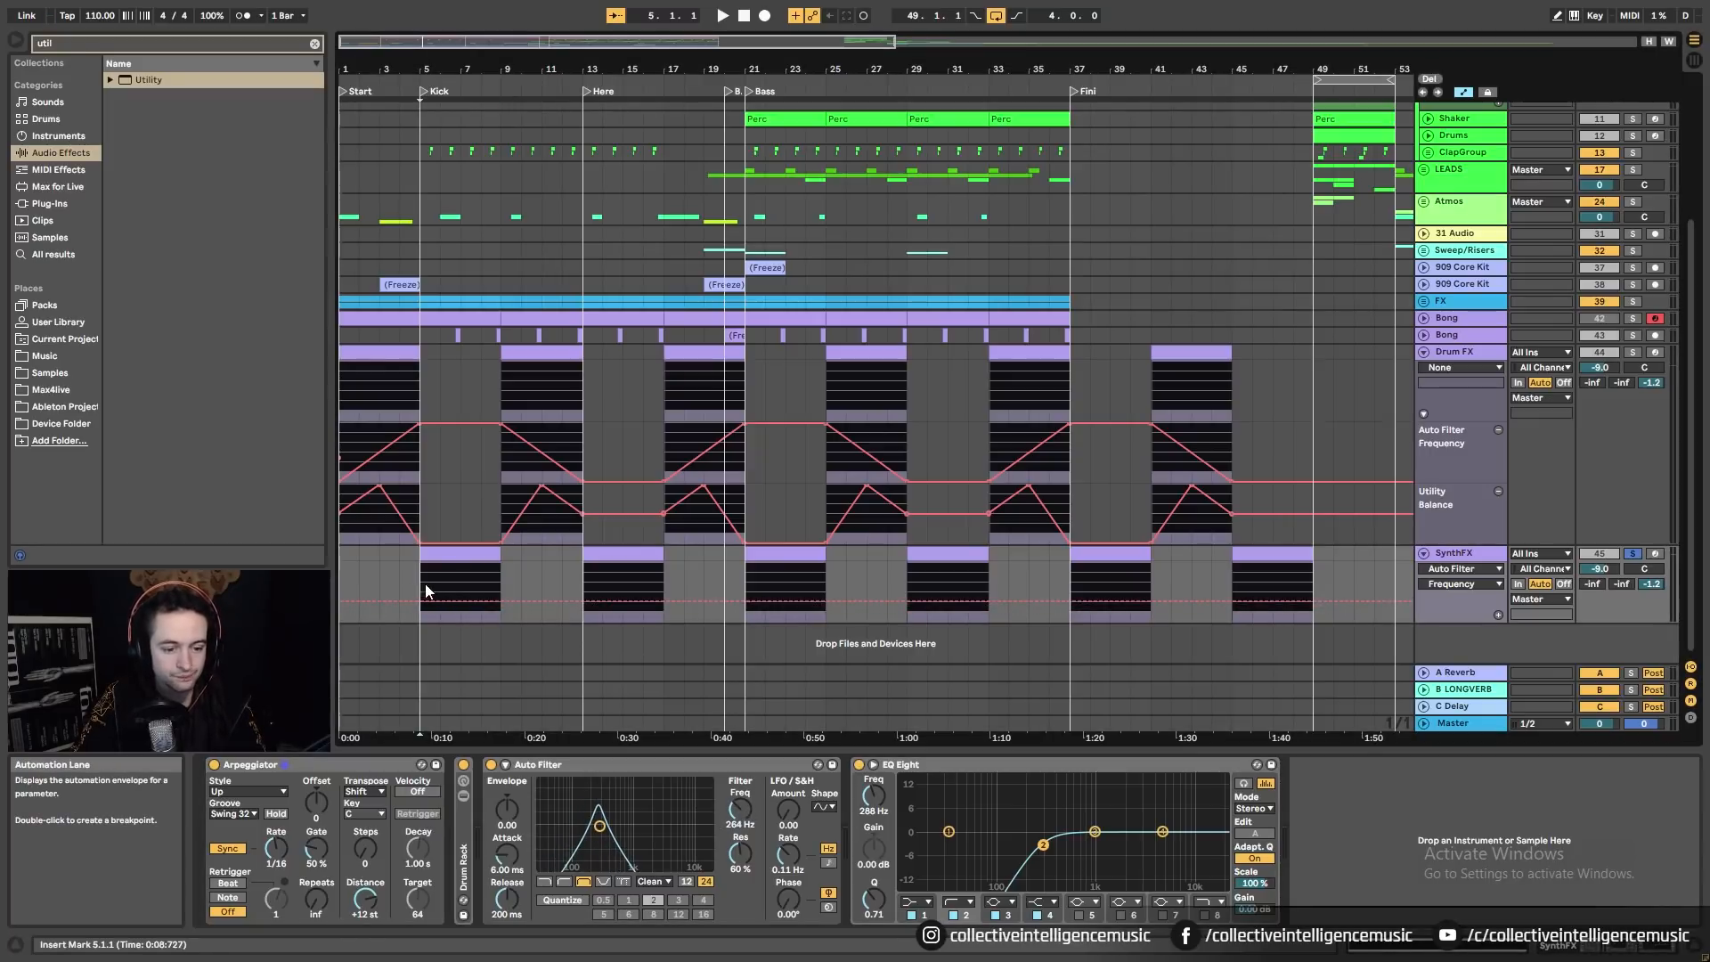
Step: Shape the SynthFX Auto Filter frequency automation into a triangle peak over bars 5 to 9, at minimum outside it, and audition it
drag(425, 584, 509, 586)
right_click(461, 581)
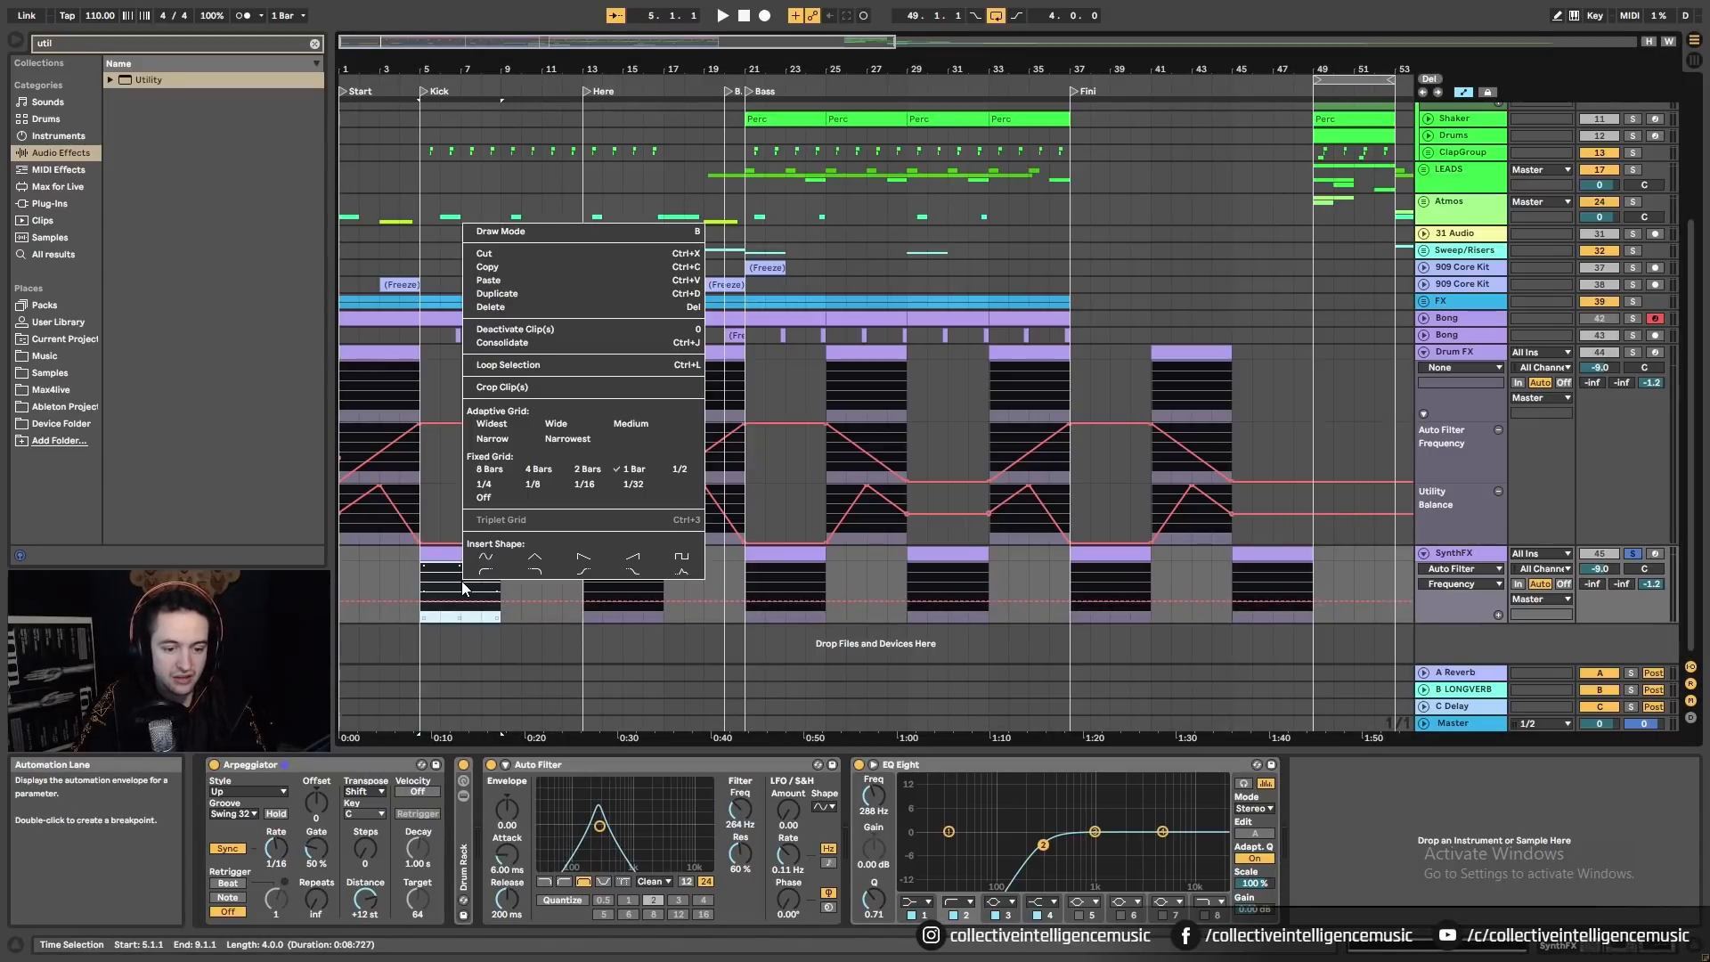
click(537, 558)
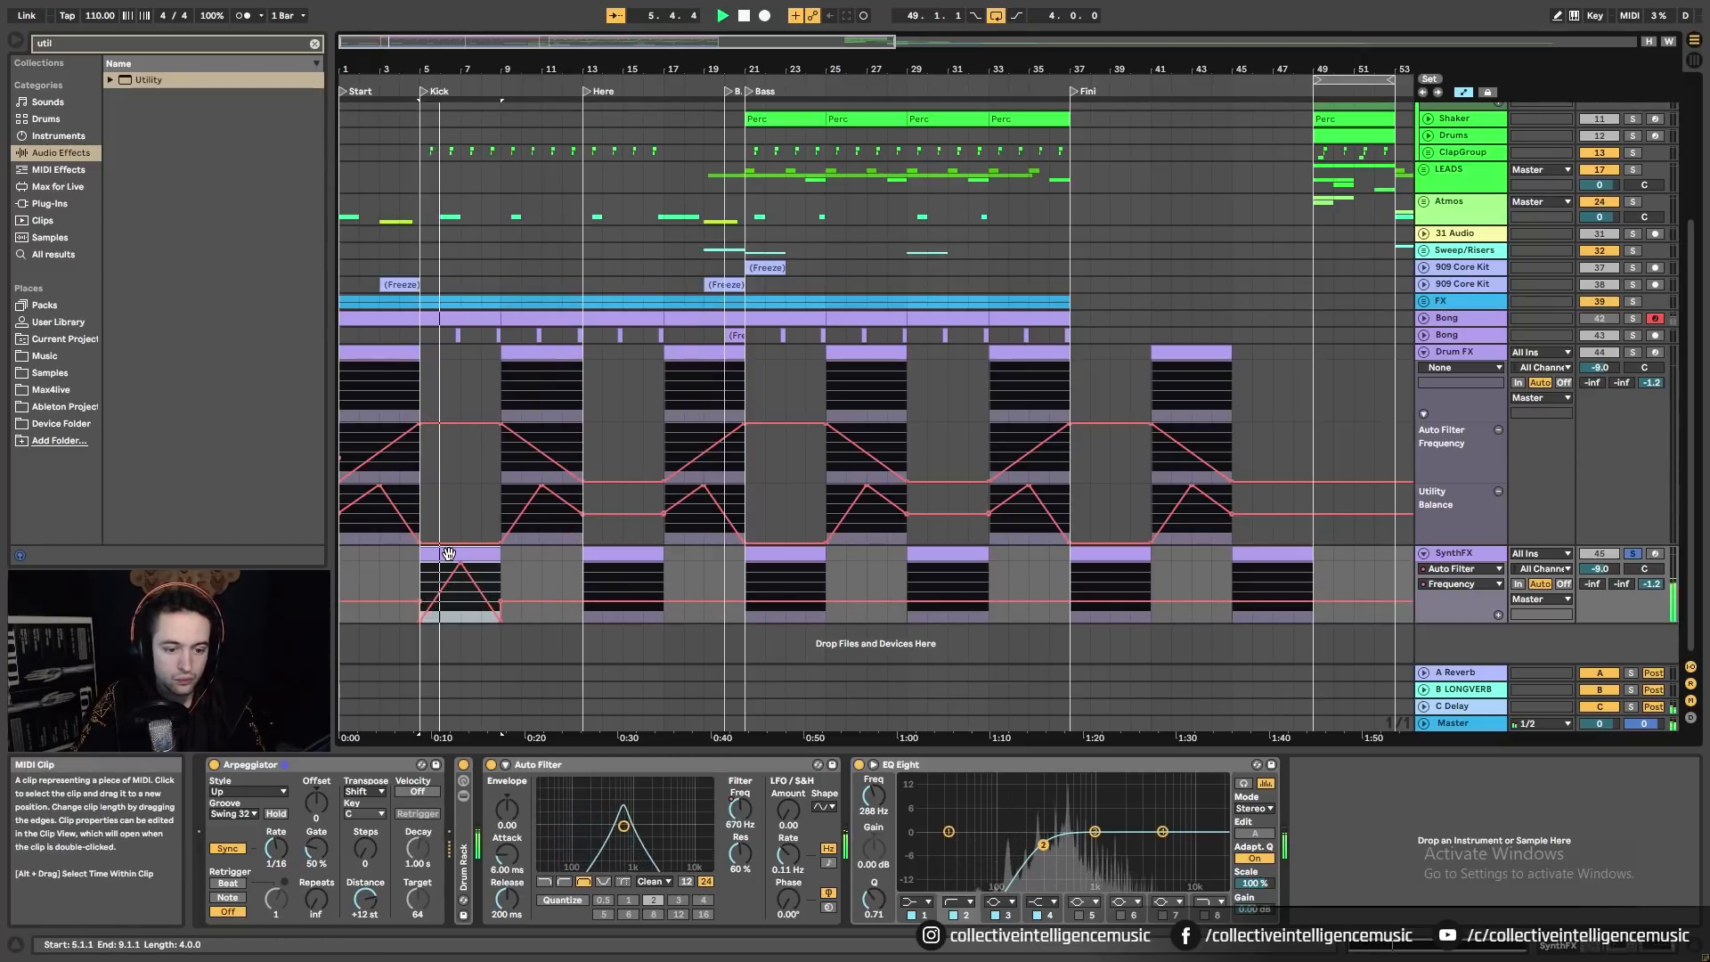
click(499, 601)
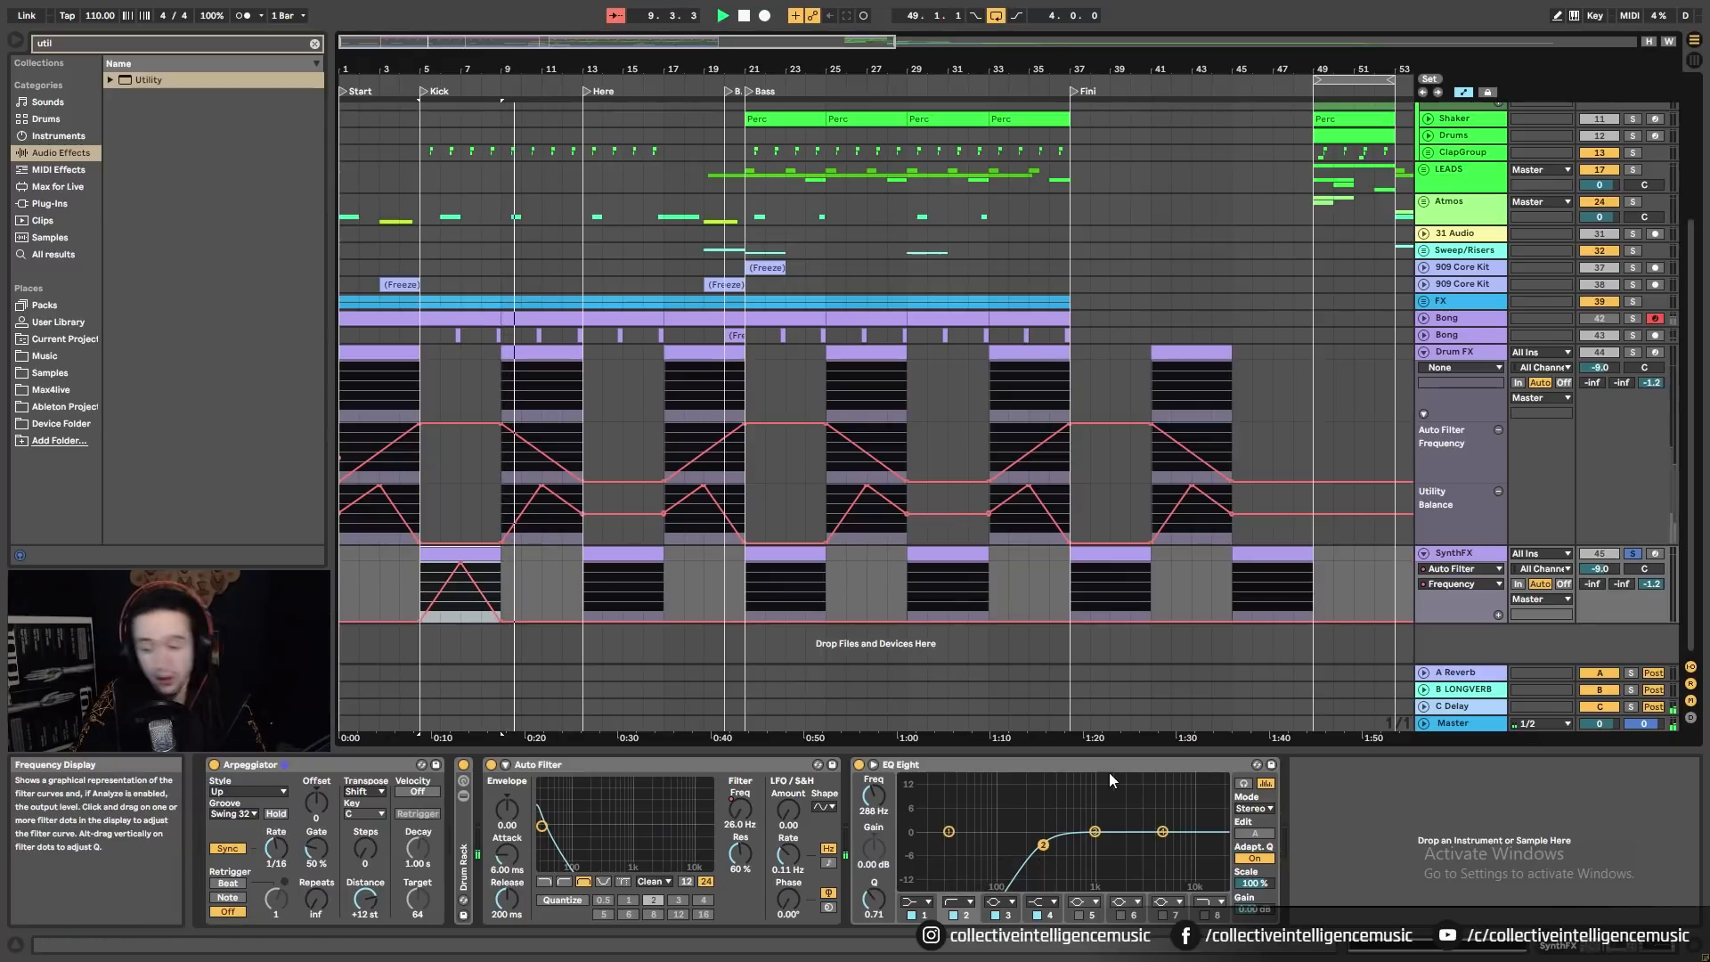
key(space)
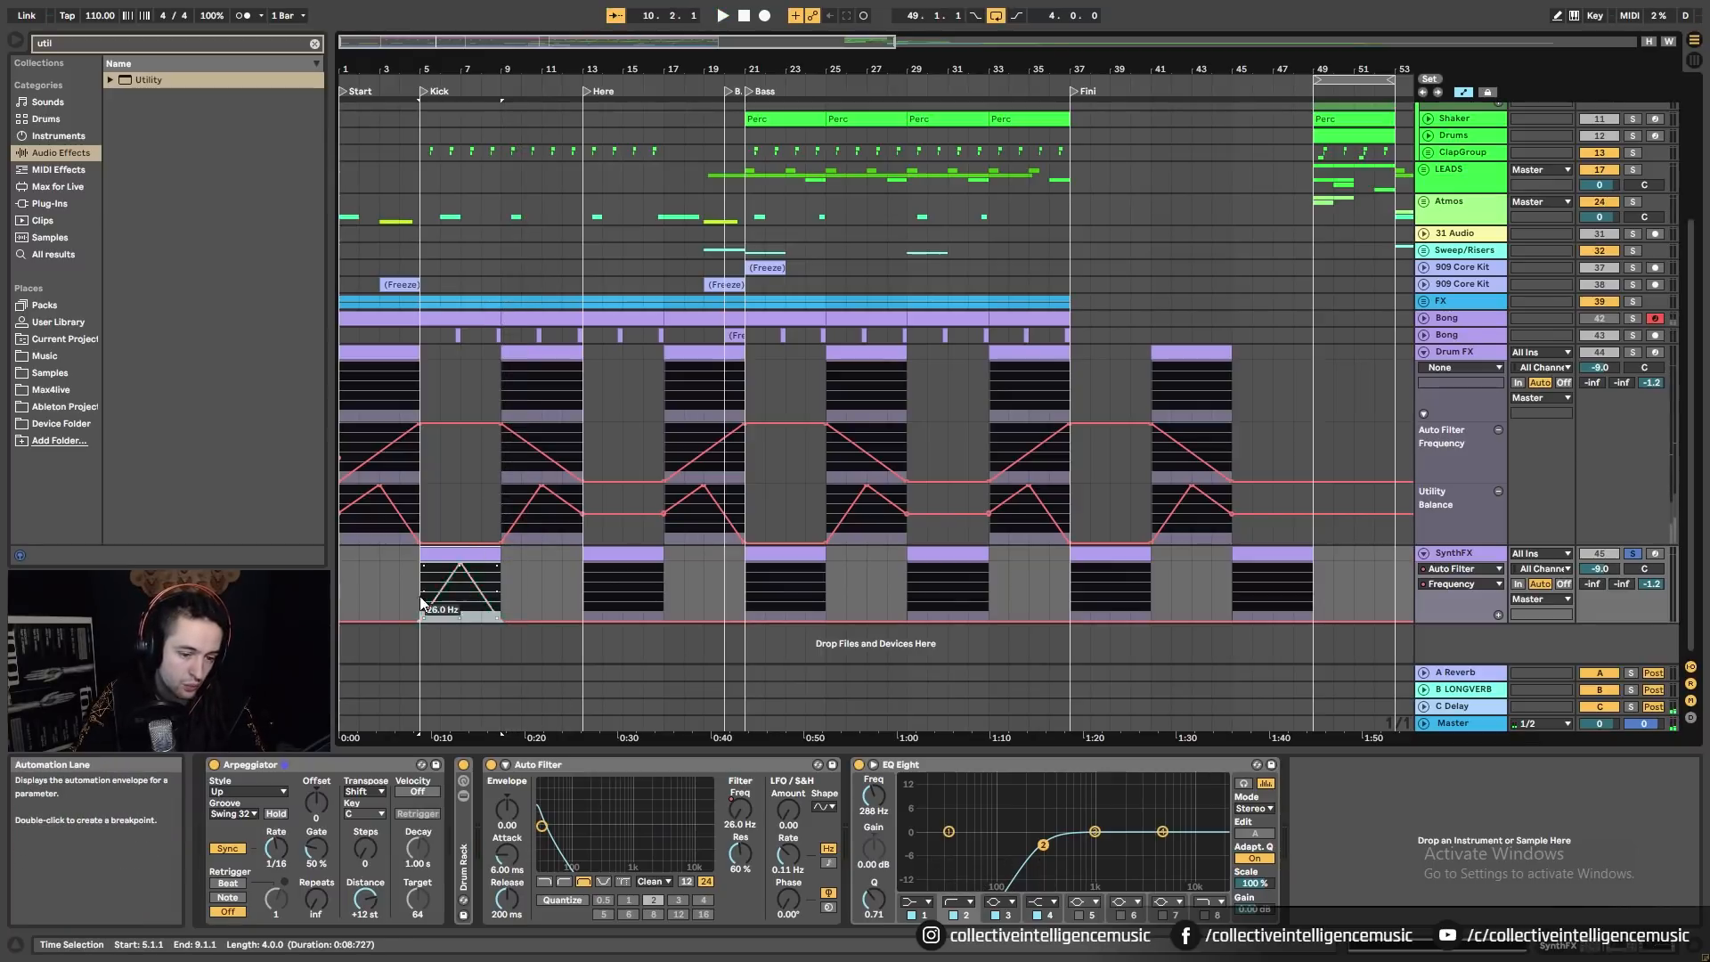
Step: Add an inverted triangle to the SynthFX Auto Filter frequency automation over bars 13 to 17, ramping up to it from bar 9
drag(416, 591, 501, 589)
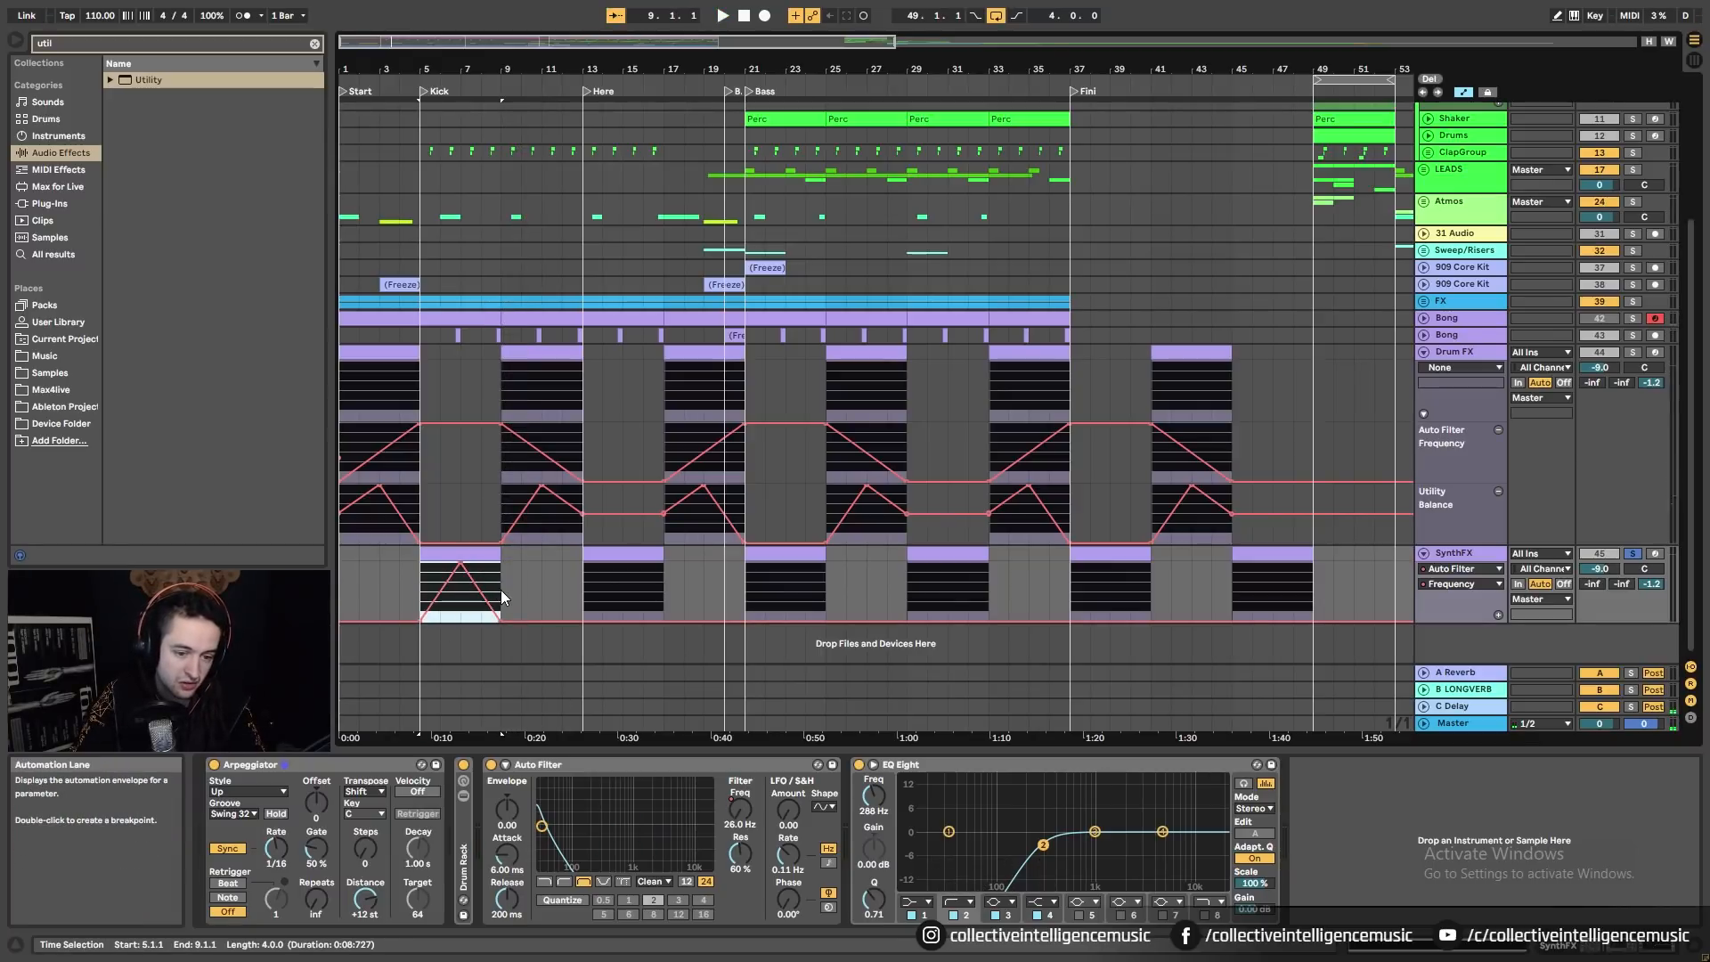
drag(613, 620, 663, 563)
click(583, 620)
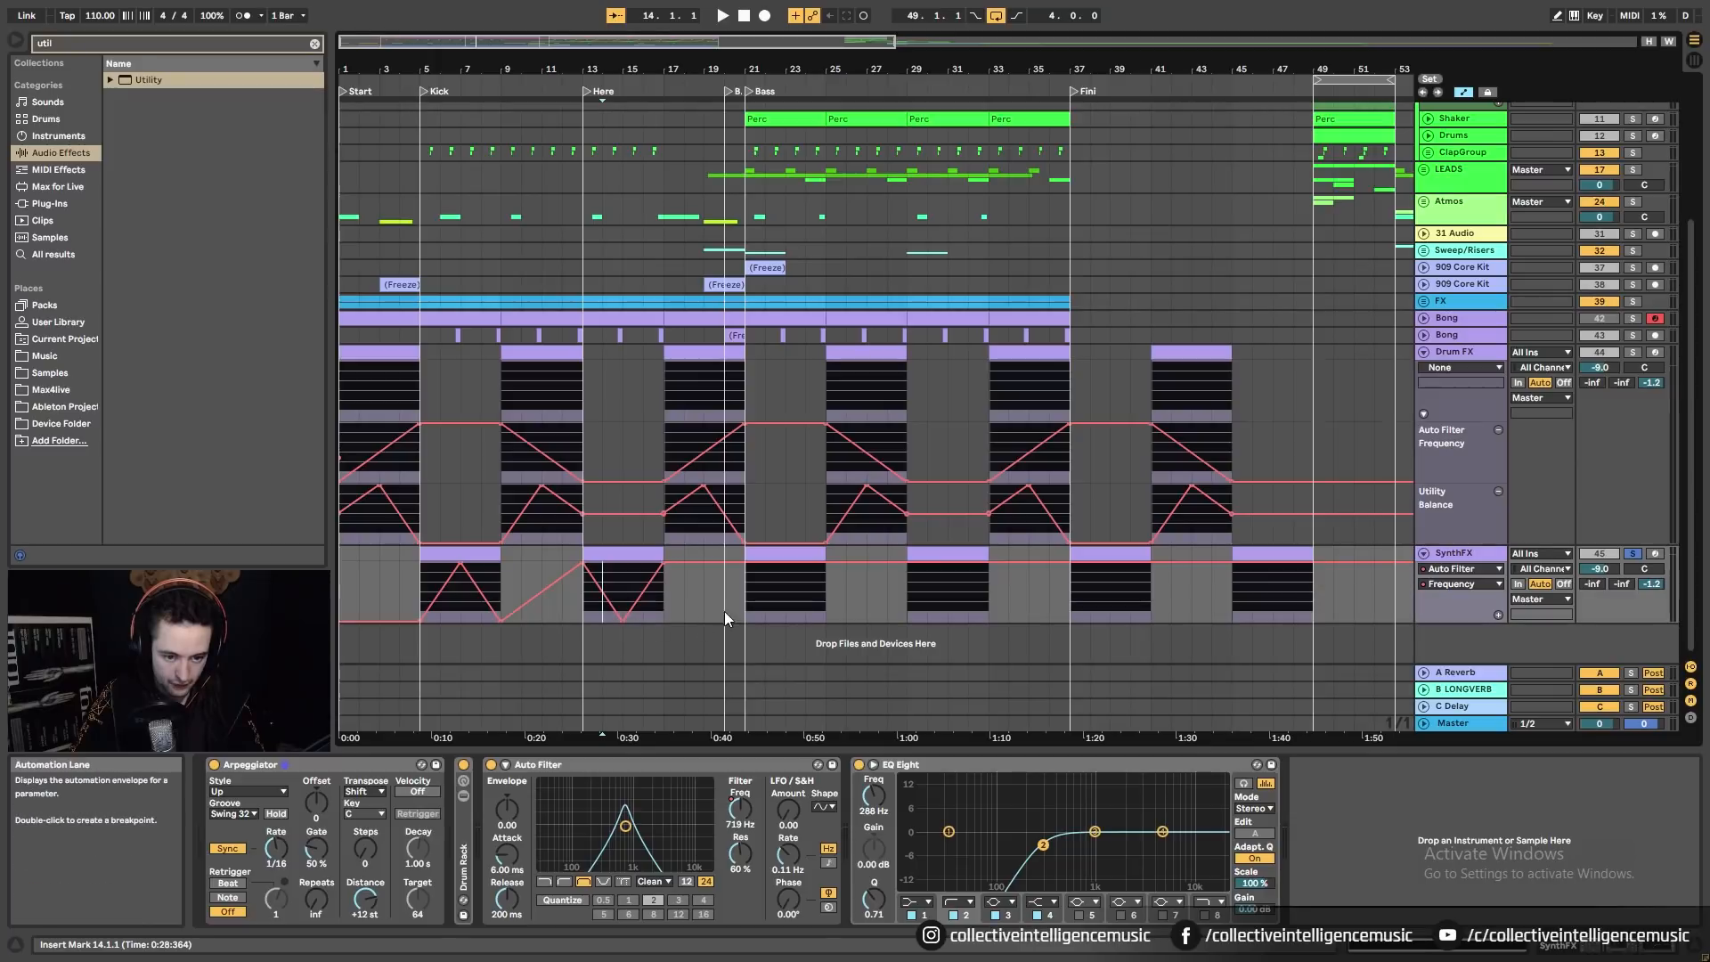
Step: Duplicate bars 1 to 17 of the SynthFX Auto Filter frequency automation twice, up to bar 49
drag(741, 608, 335, 602)
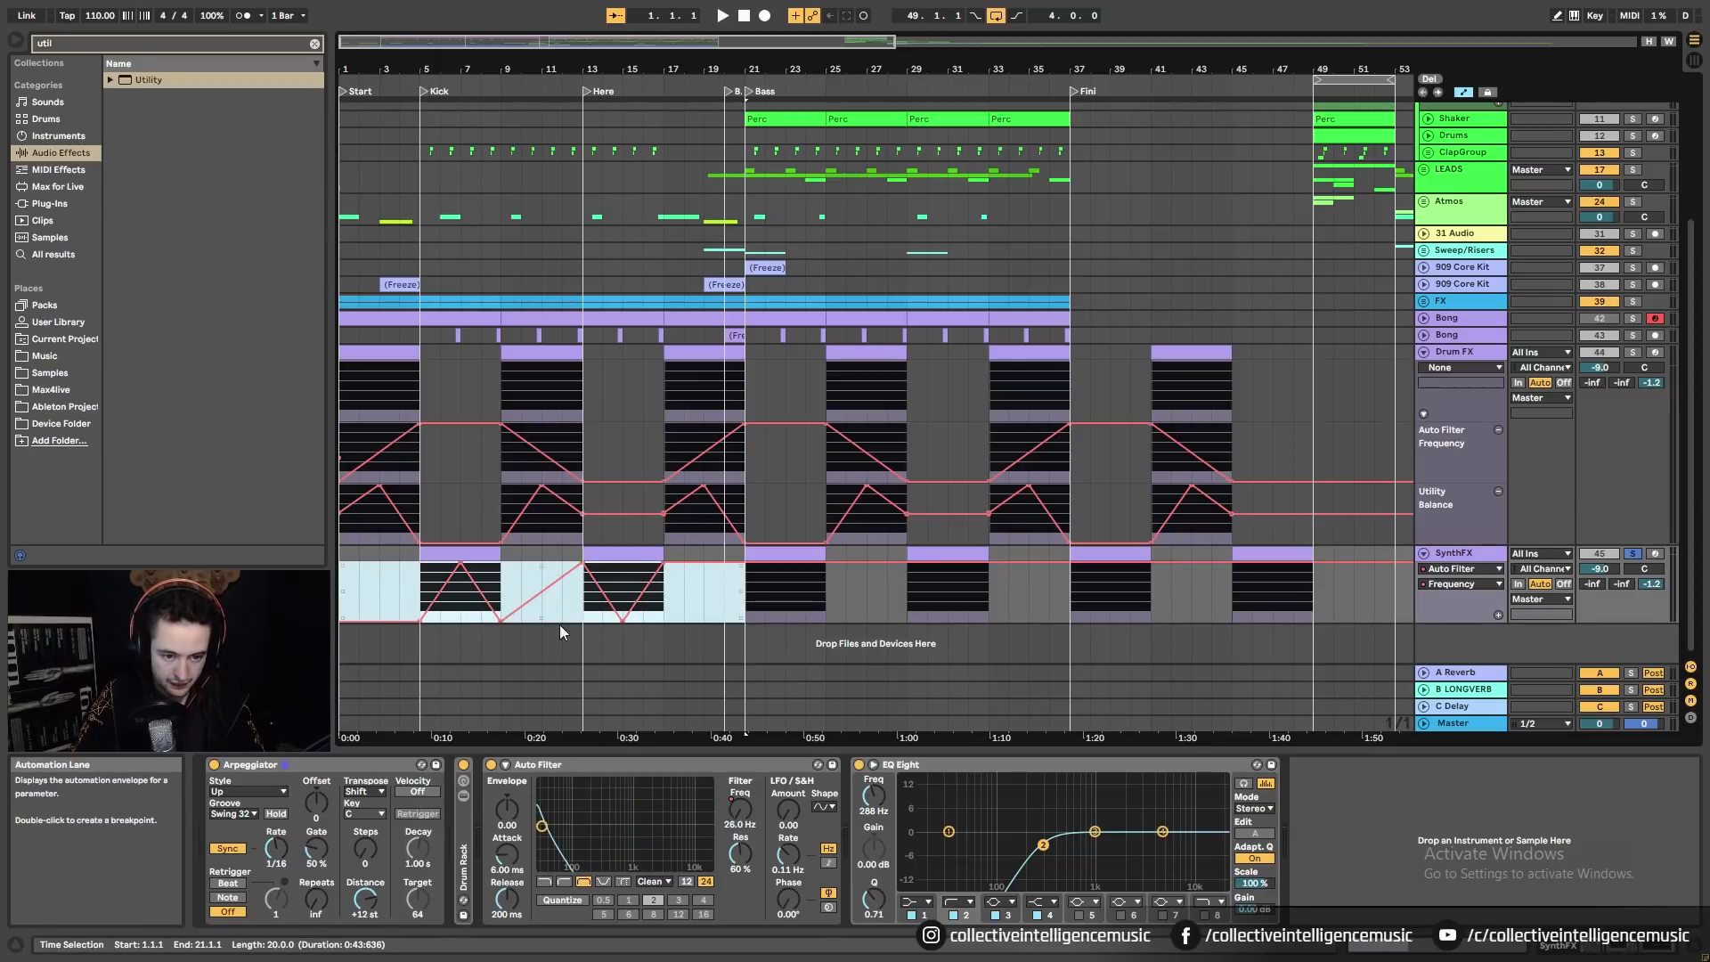
drag(680, 611, 452, 614)
drag(668, 612, 330, 601)
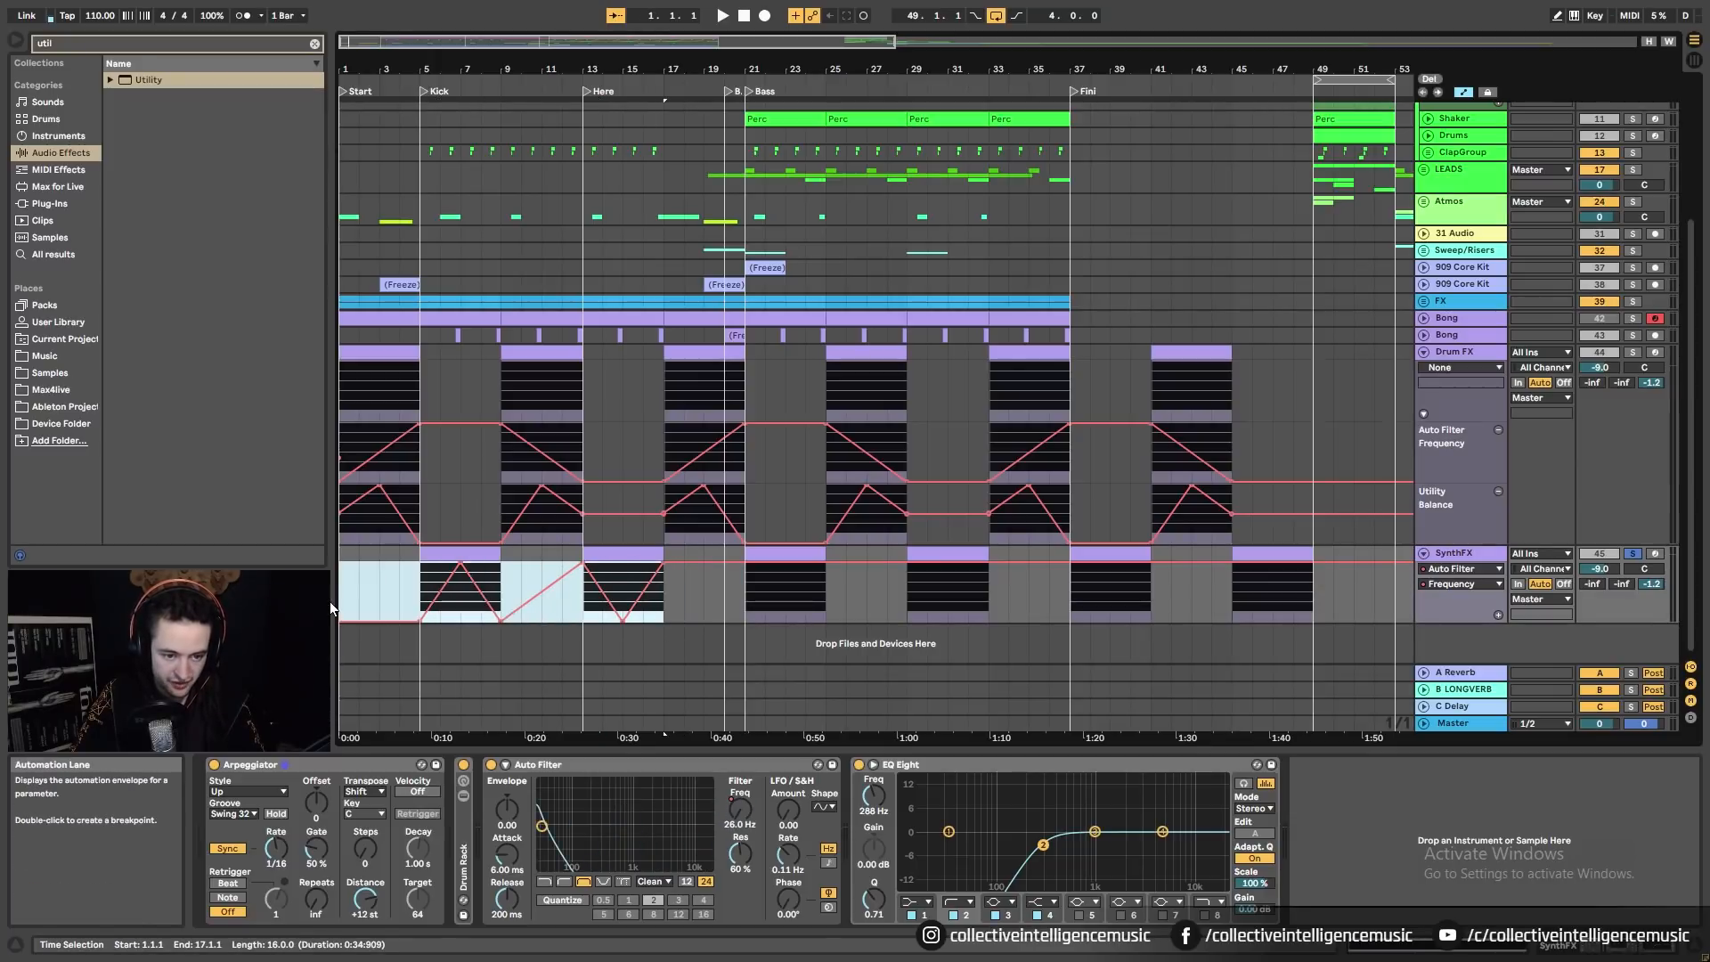
key(ctrl+d)
key(ctrl+d)
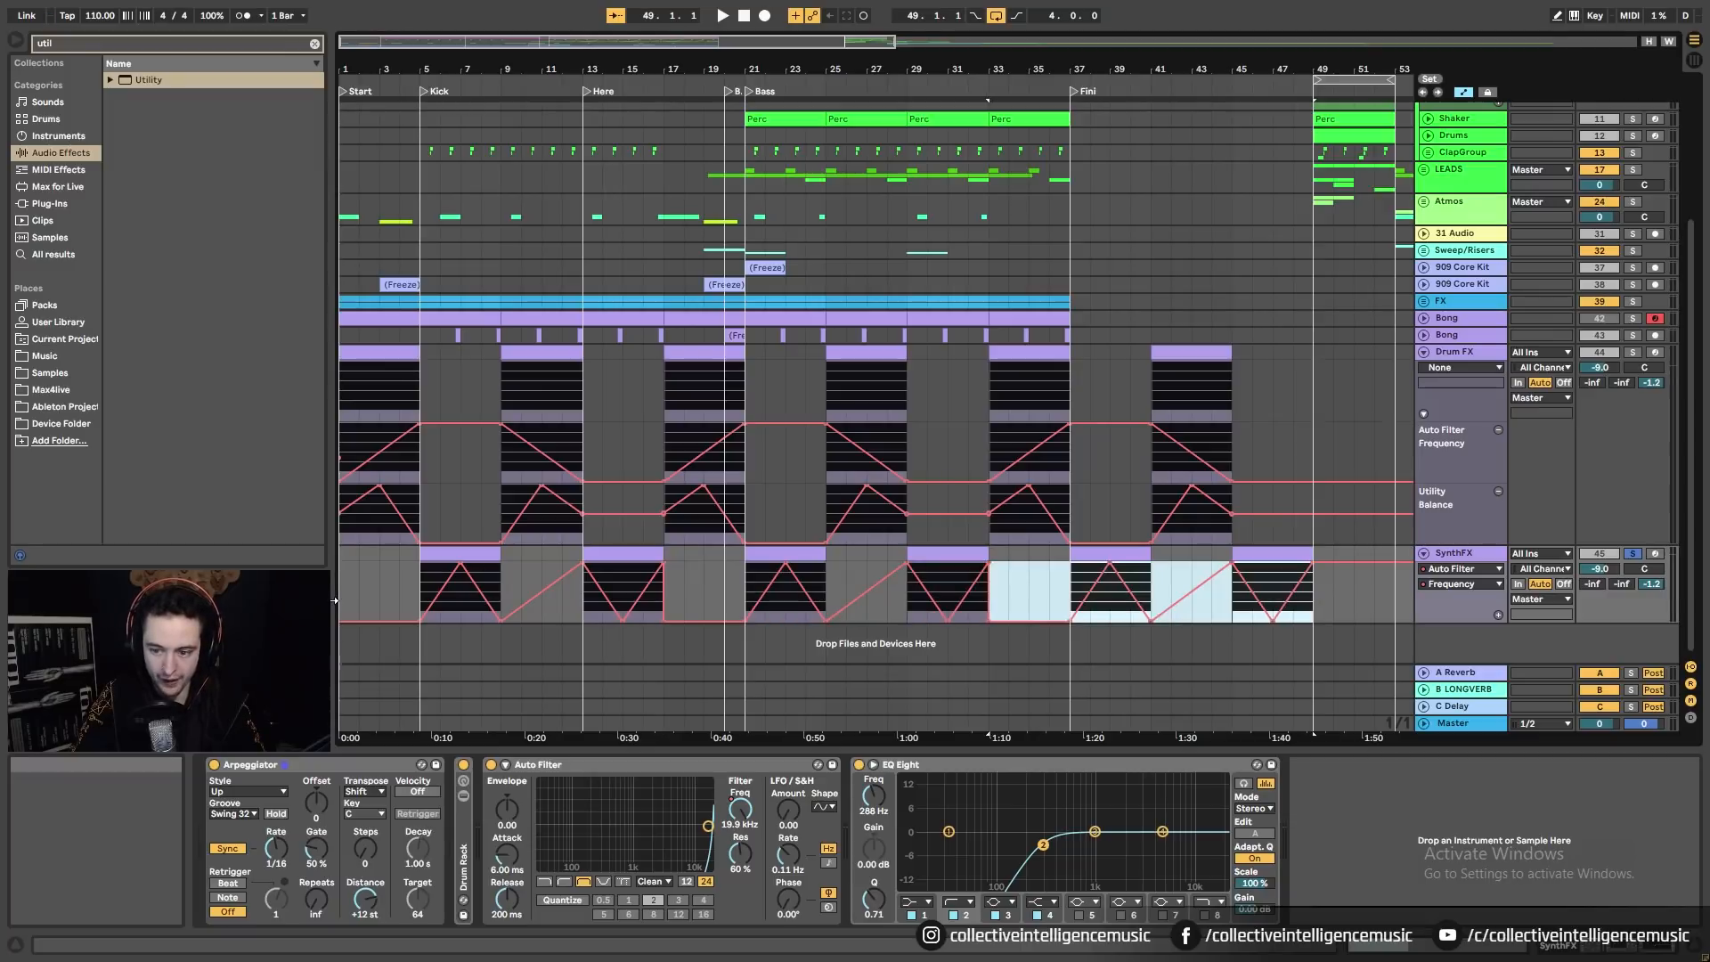
Step: Add a Utility to the SynthFX track and give its Balance and the Auto Filter frequency separate automation lanes
click(463, 574)
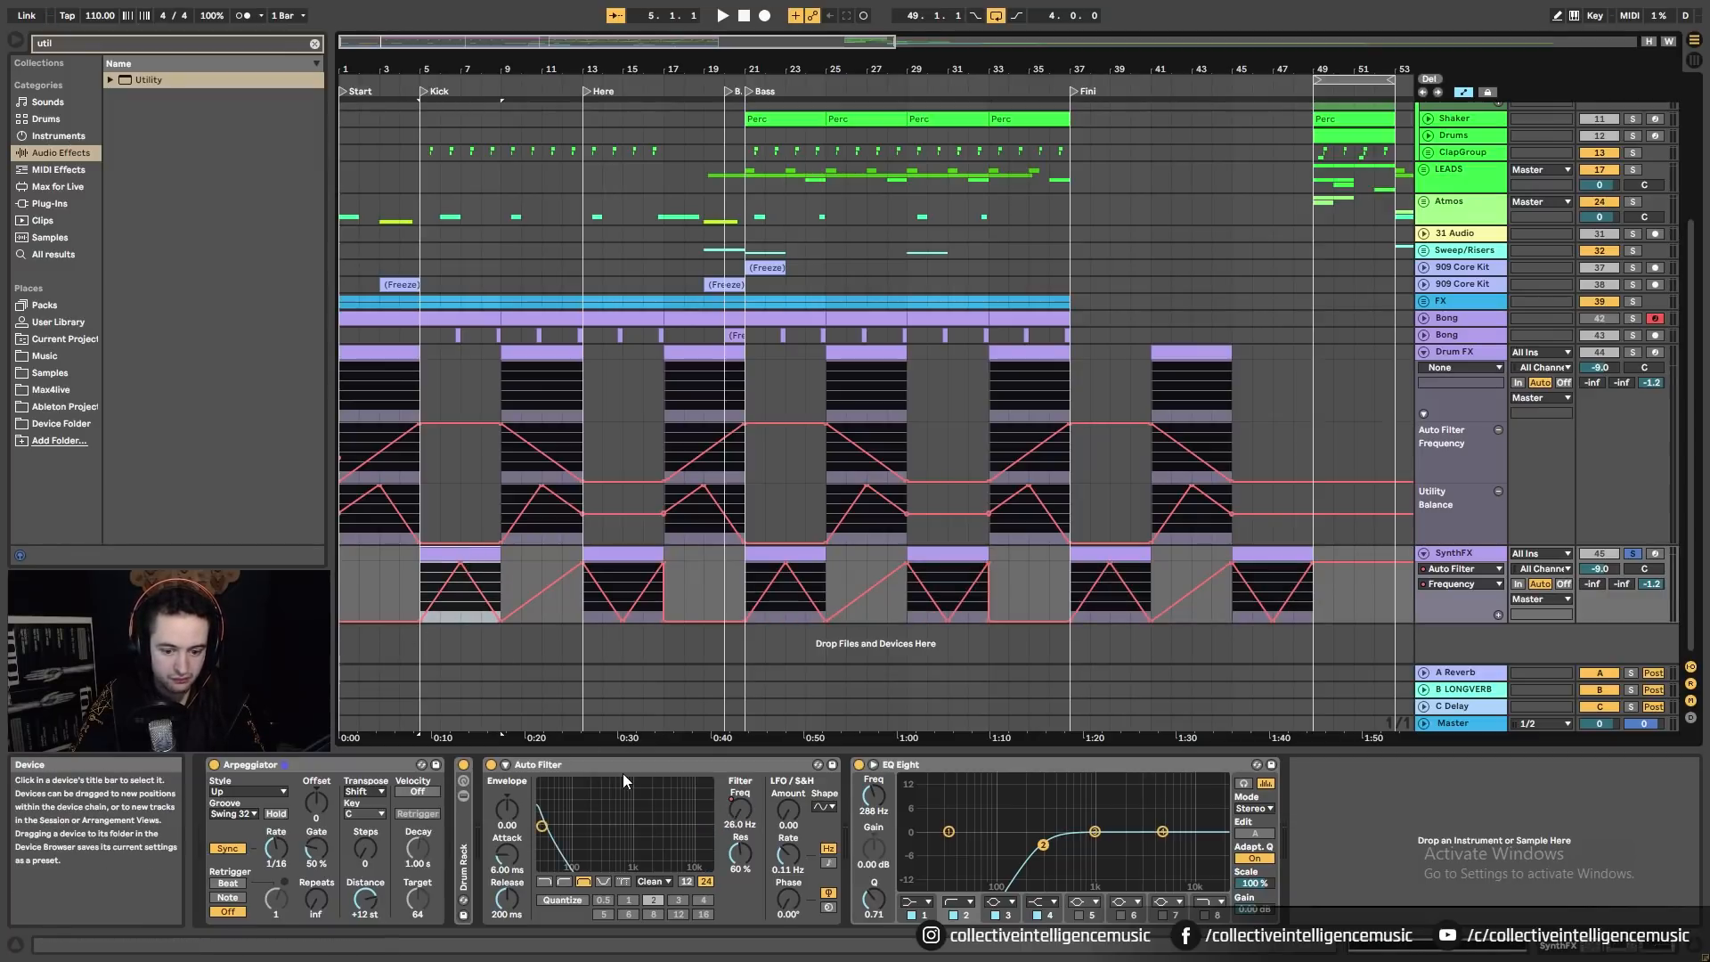
double_click(137, 83)
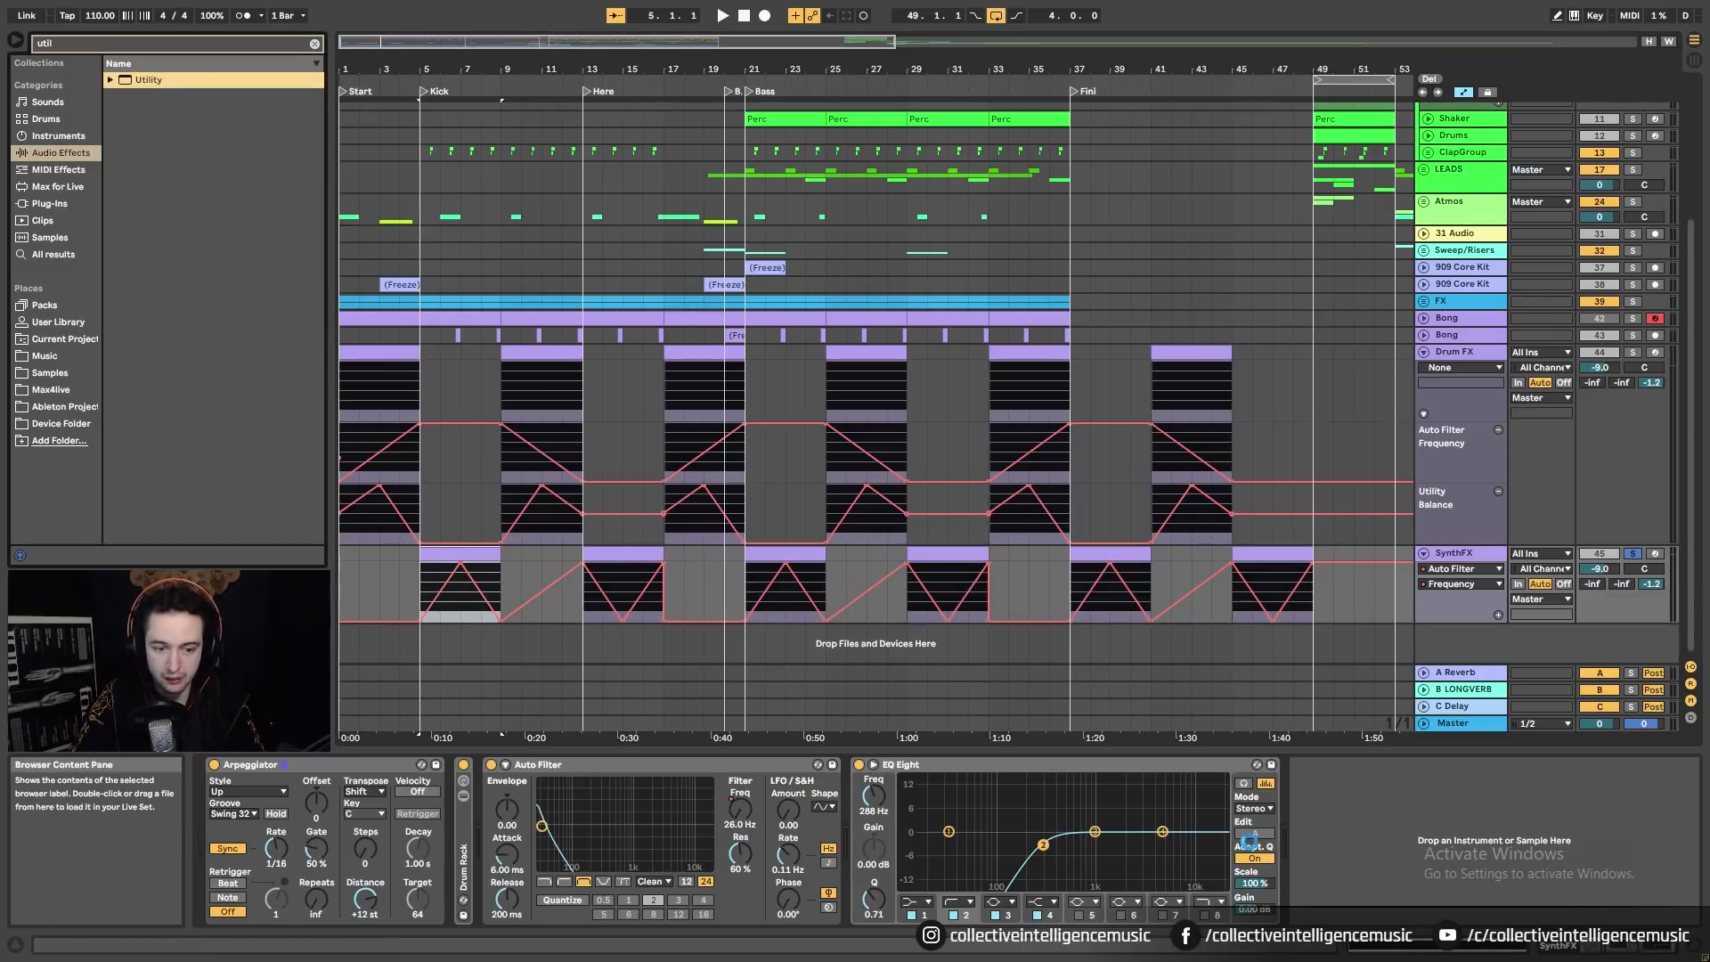
click(1498, 614)
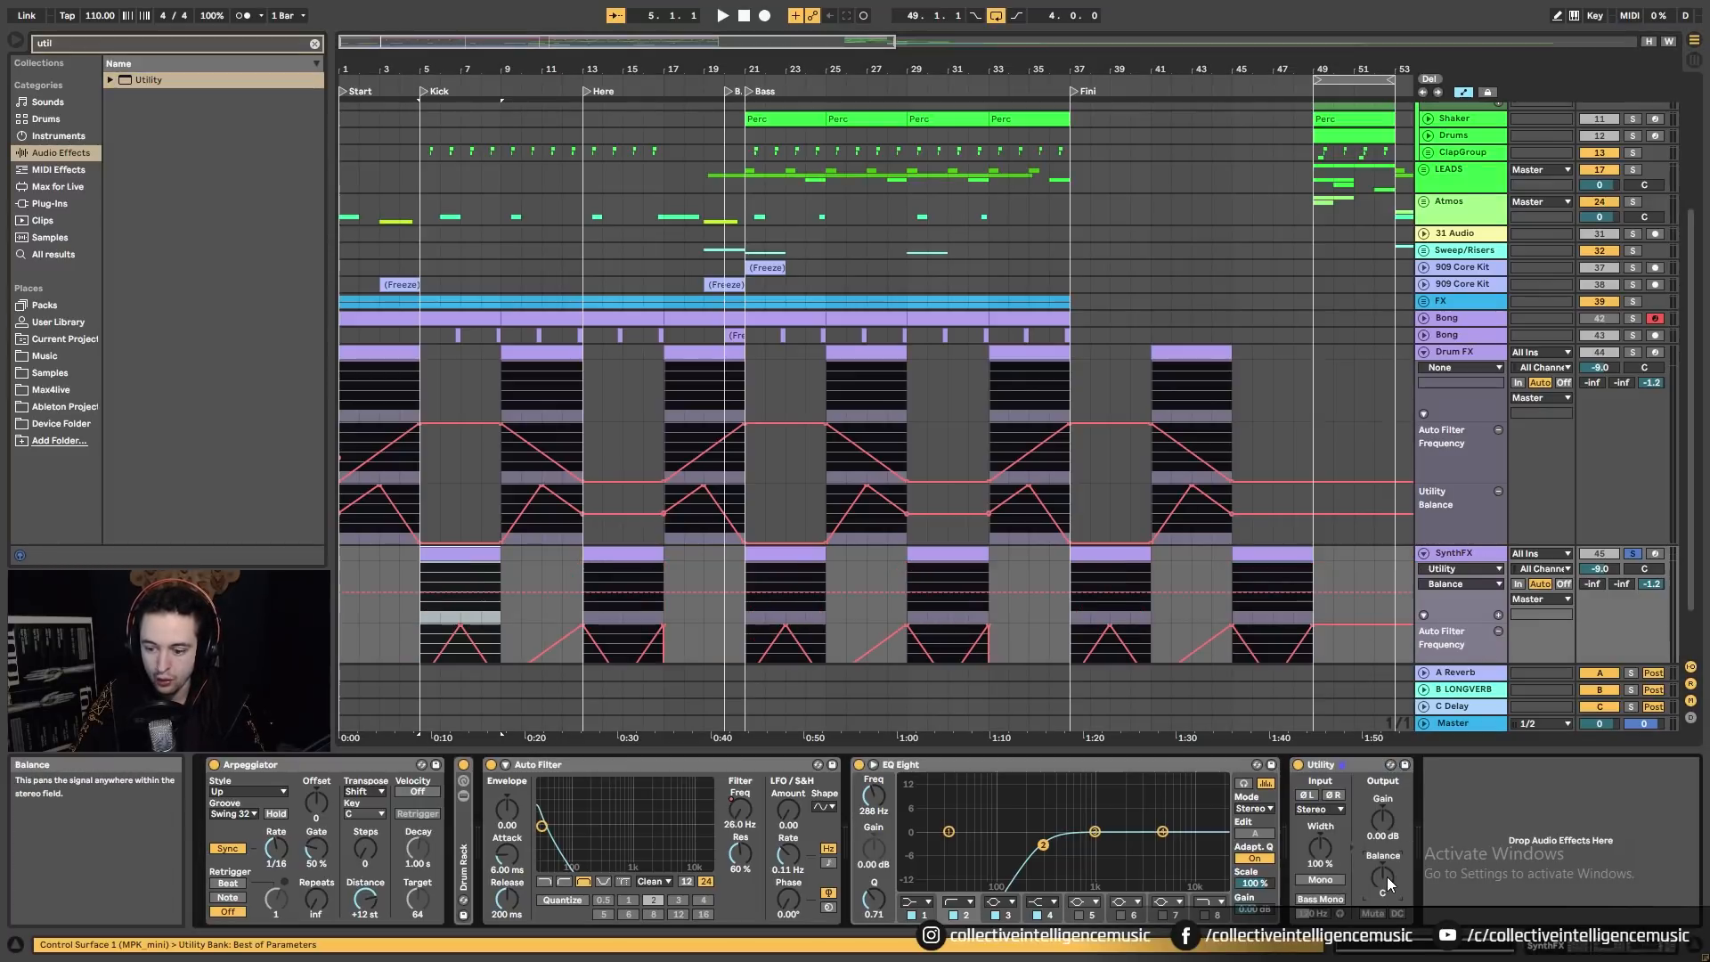
click(1497, 615)
scroll(511, 614, down, 1)
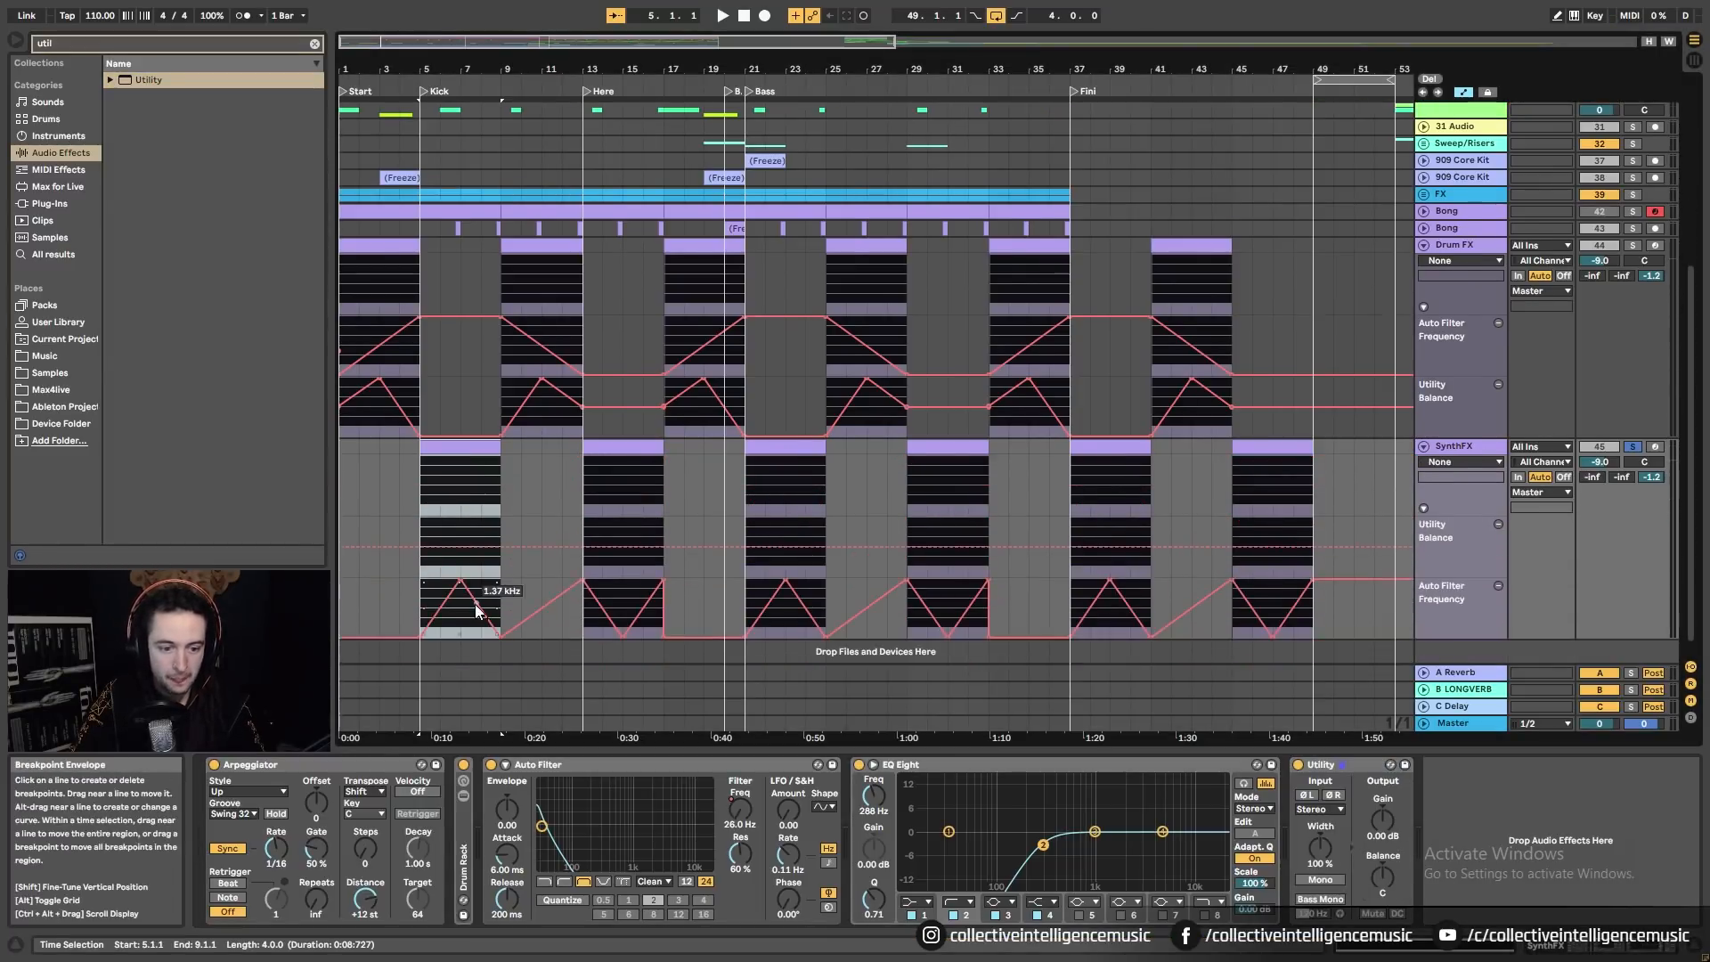
Step: Draw zigzag Utility Balance automation on the SynthFX track over bars 5 to 9 and 13 to 17, and audition the first clip
click(419, 548)
drag(439, 546, 519, 527)
drag(500, 544, 500, 548)
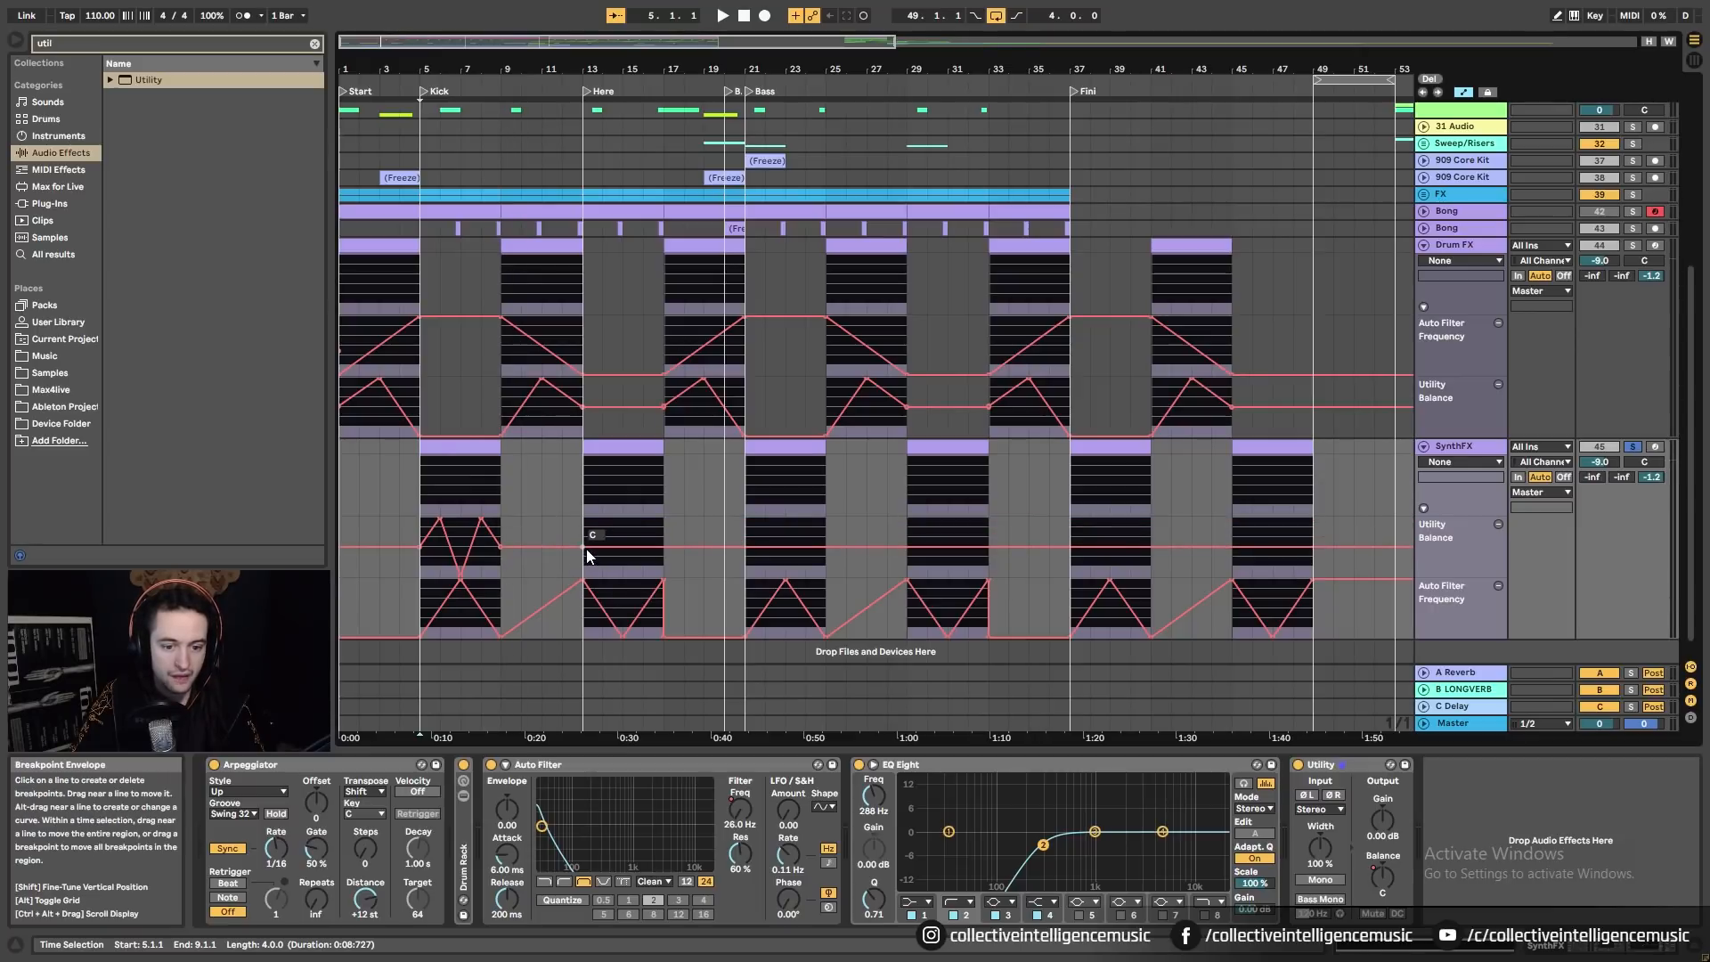
drag(602, 546, 667, 548)
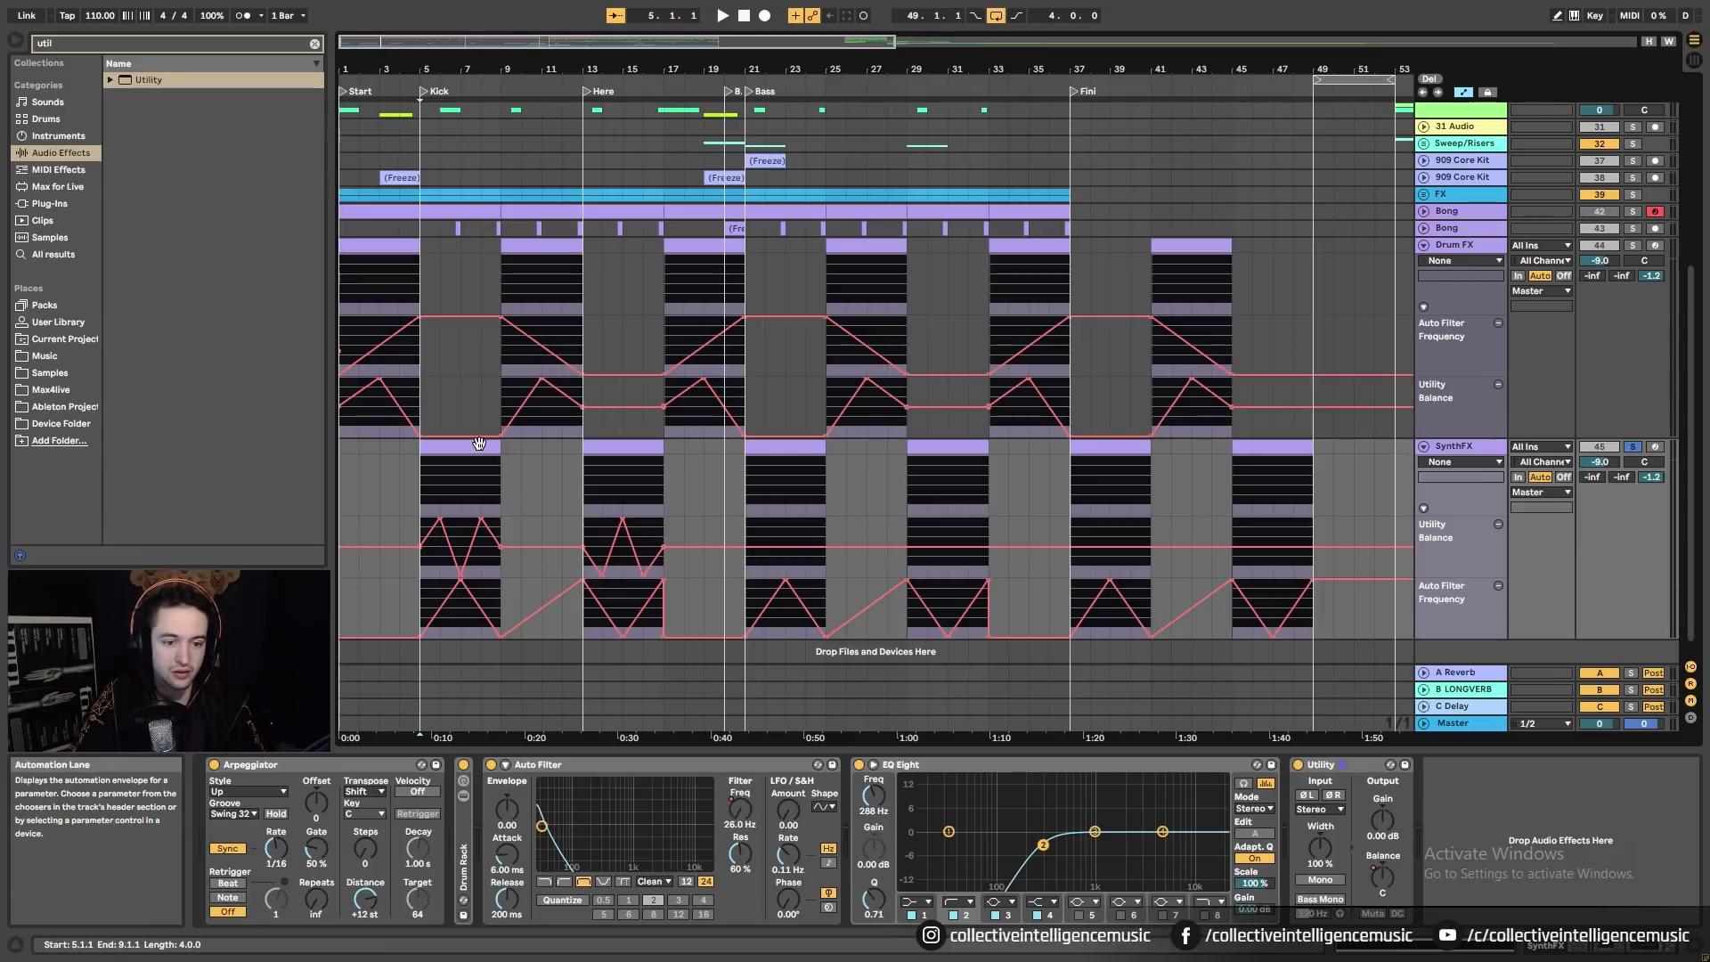
key(space)
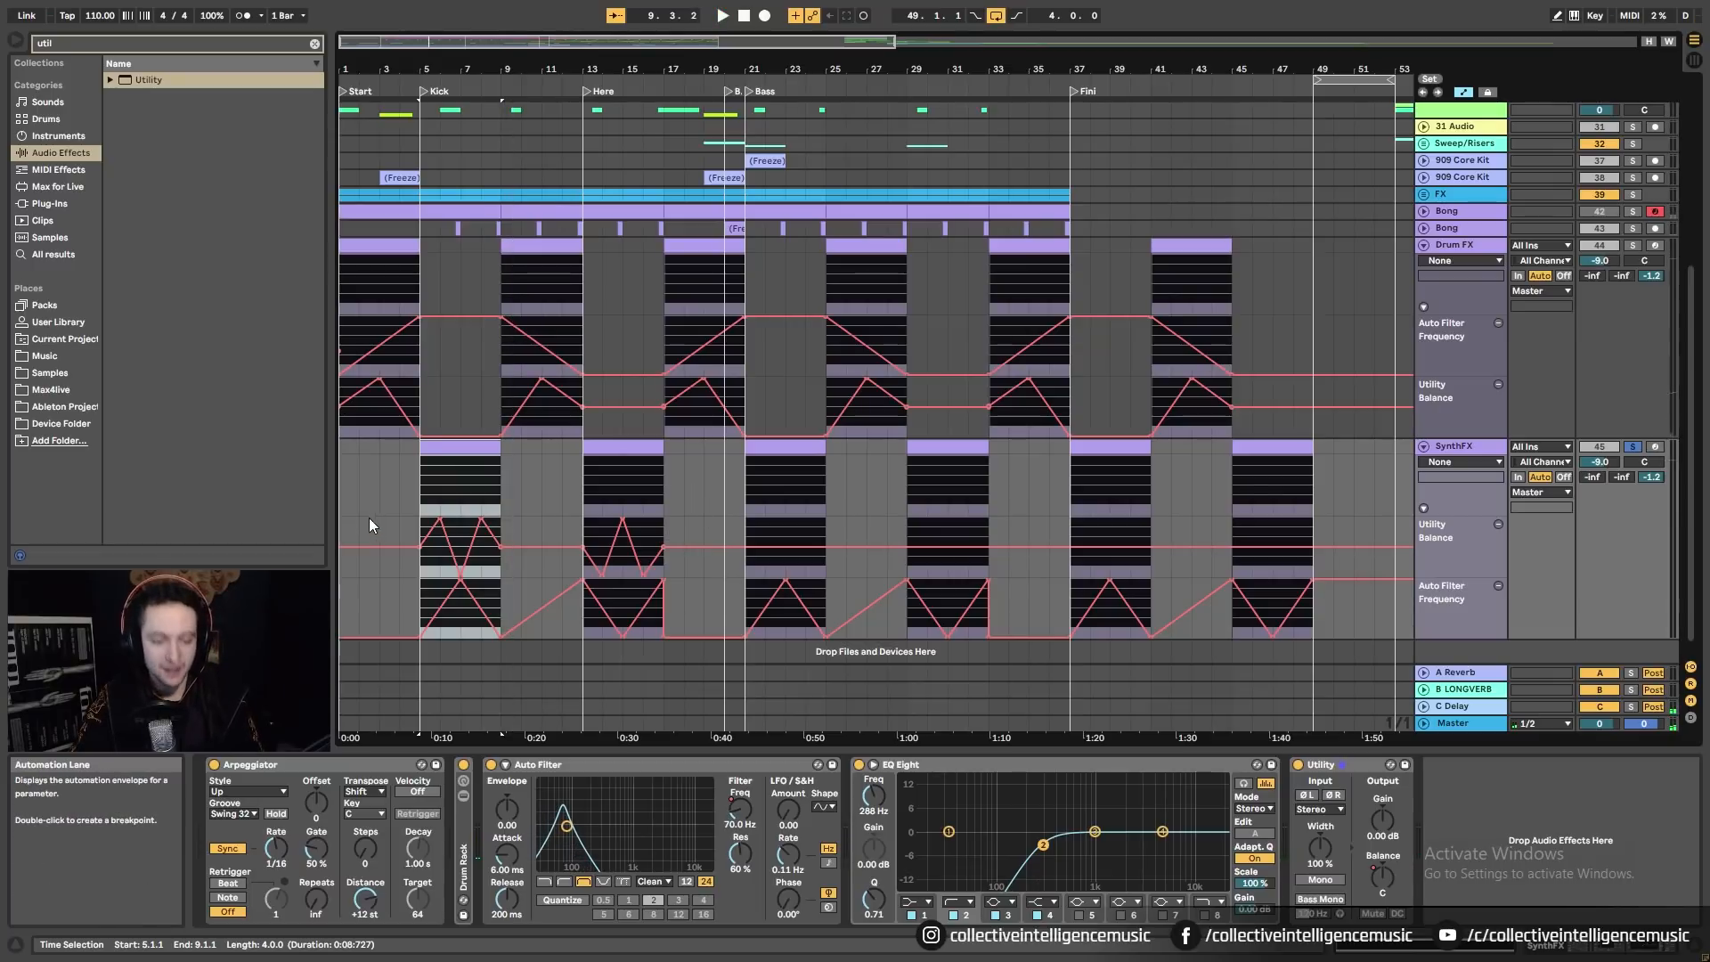
Step: Duplicate bars 1 to 17 of the SynthFX Utility Balance automation twice, up to bar 49
drag(344, 525, 660, 532)
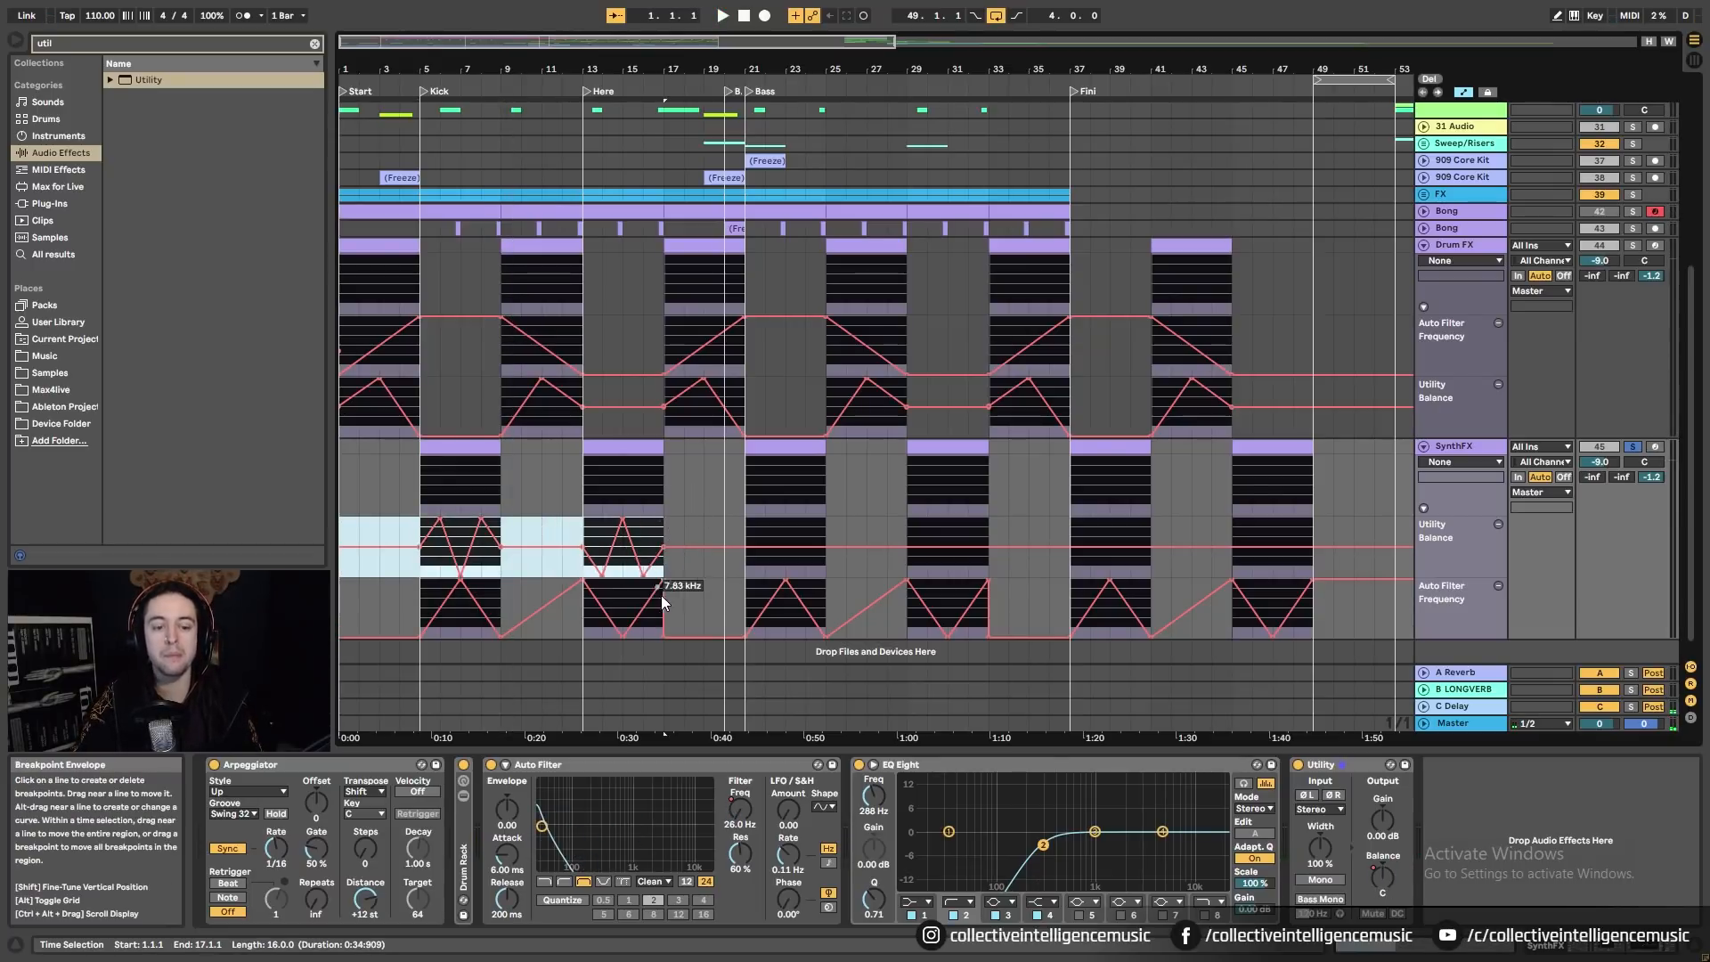
key(ctrl+d)
key(ctrl+d)
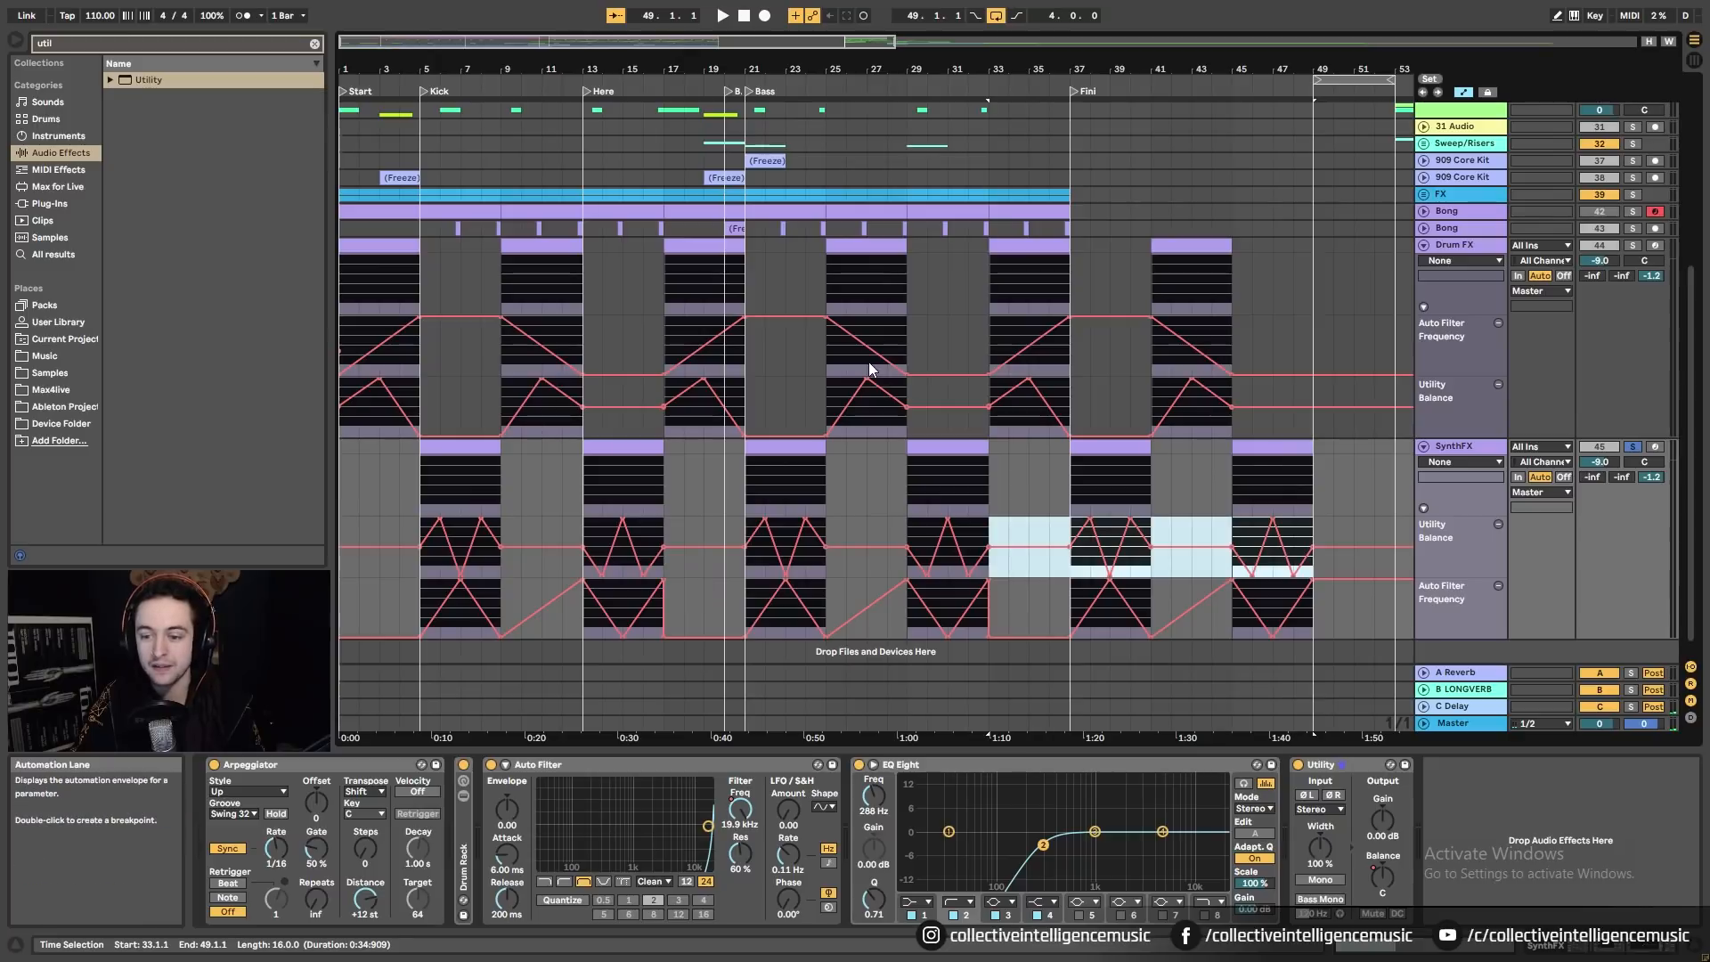
Step: Unsolo the SynthFX track and fold the Drum FX and SynthFX tracks
click(1635, 449)
scroll(550, 246, up, 3)
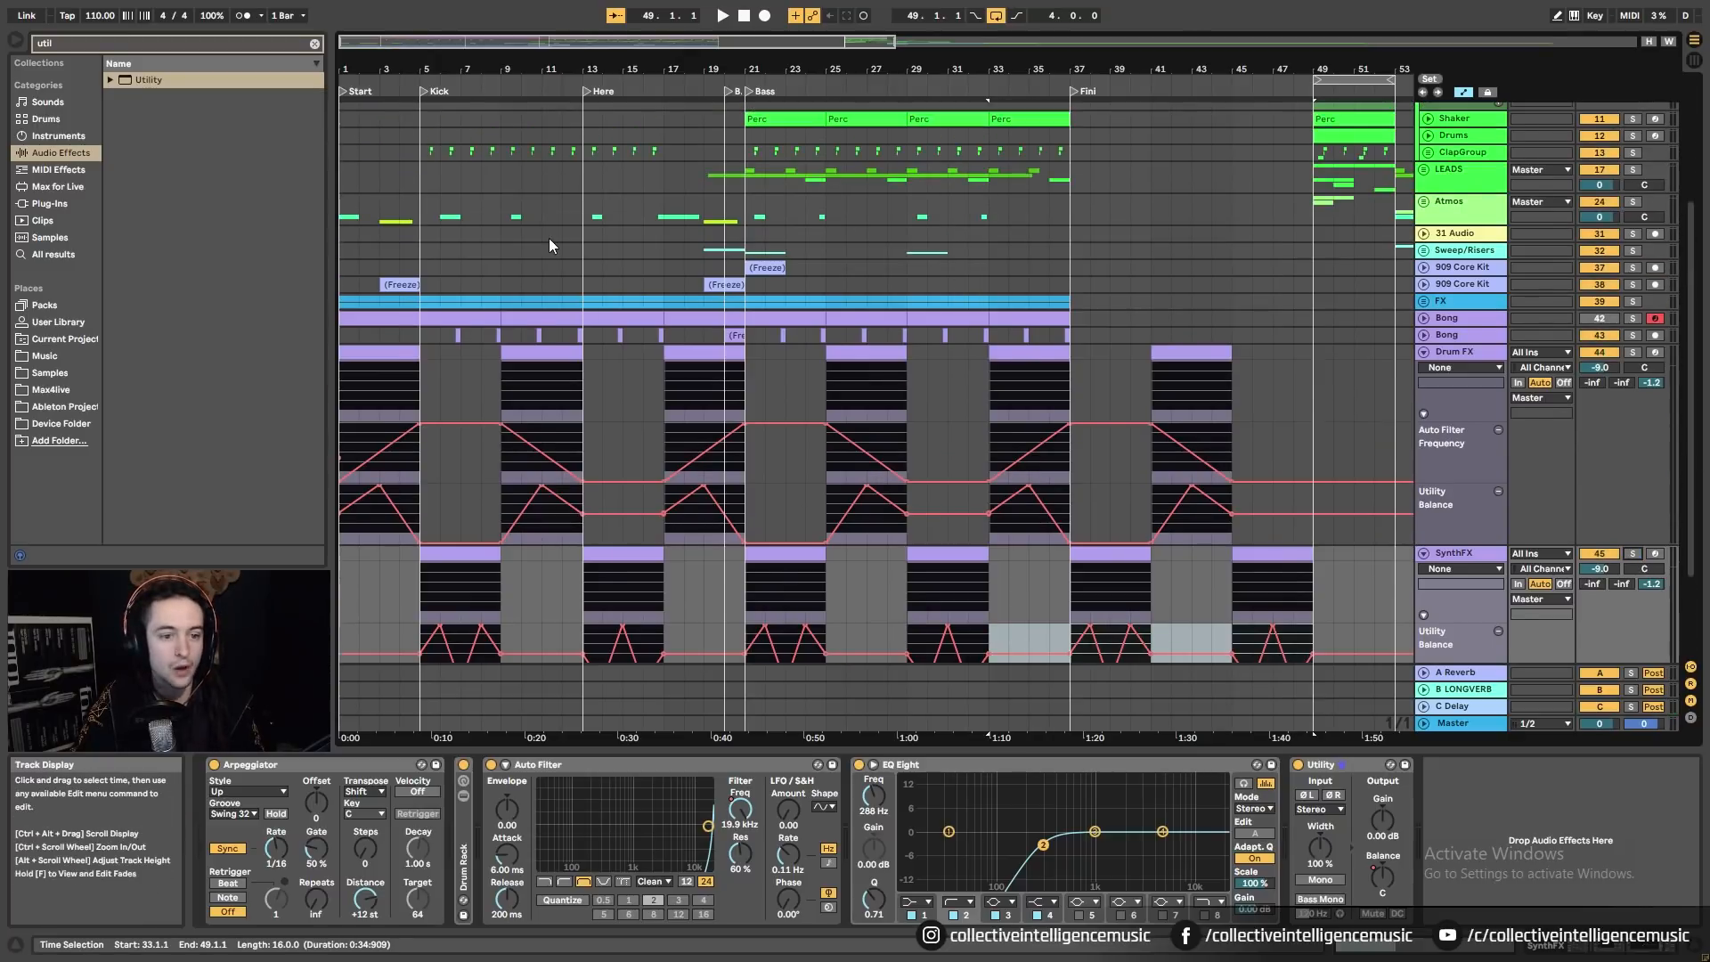
click(1424, 354)
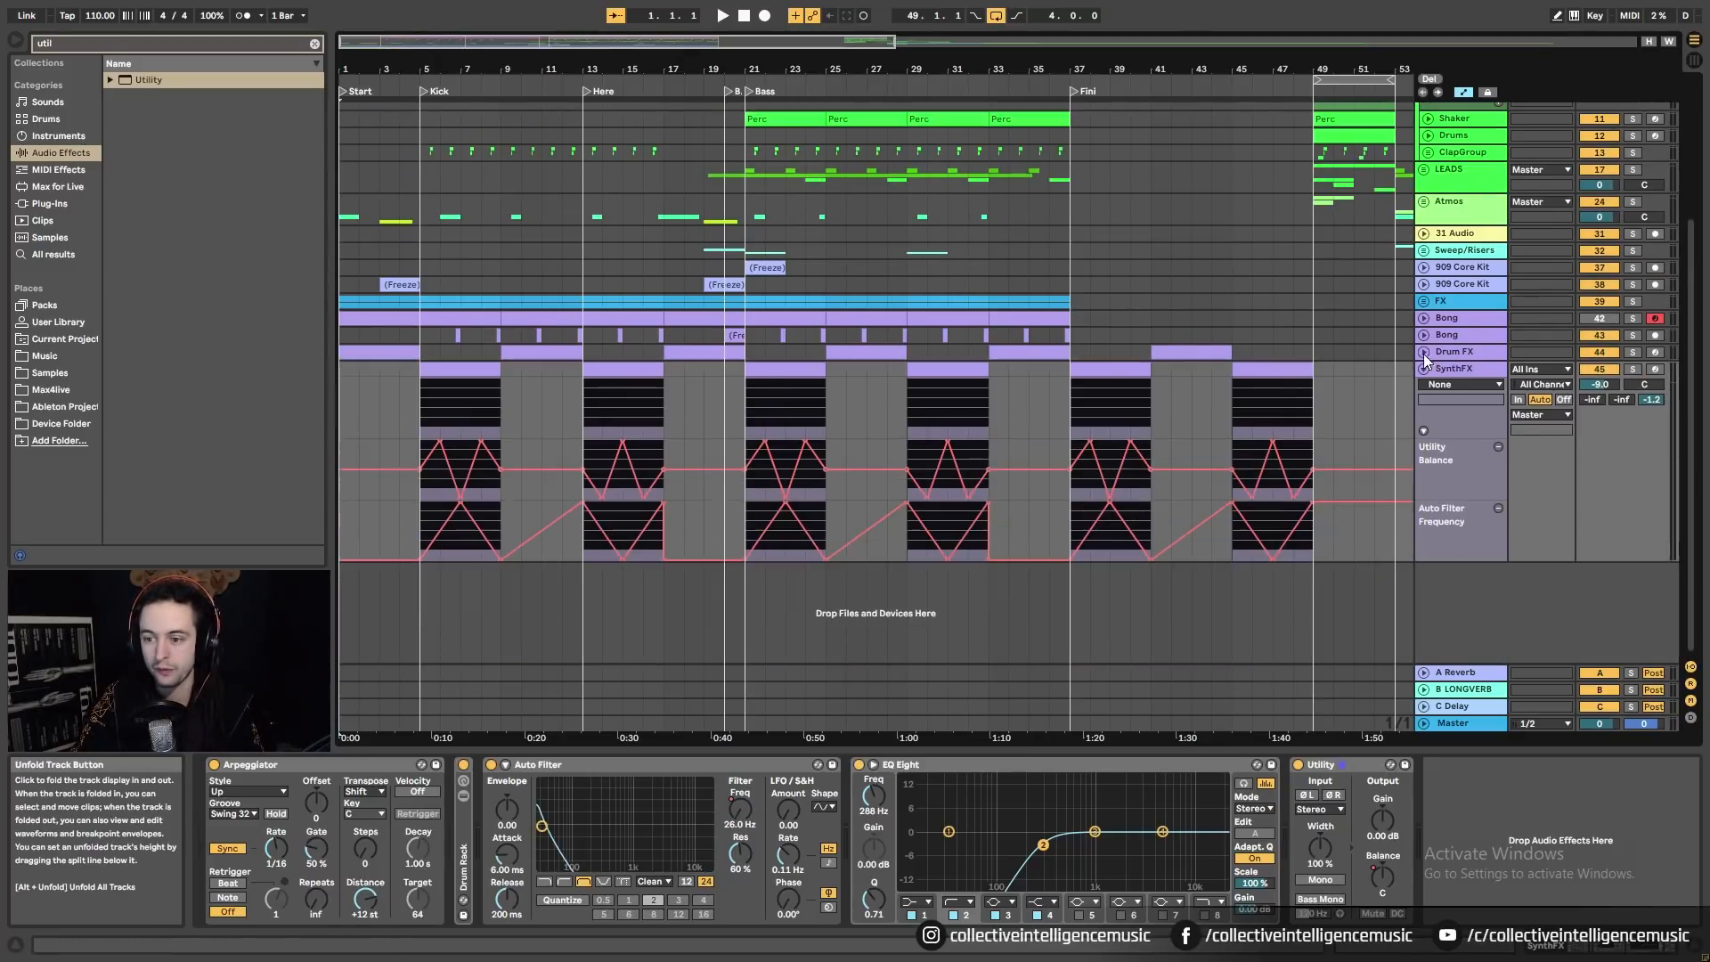
click(1424, 369)
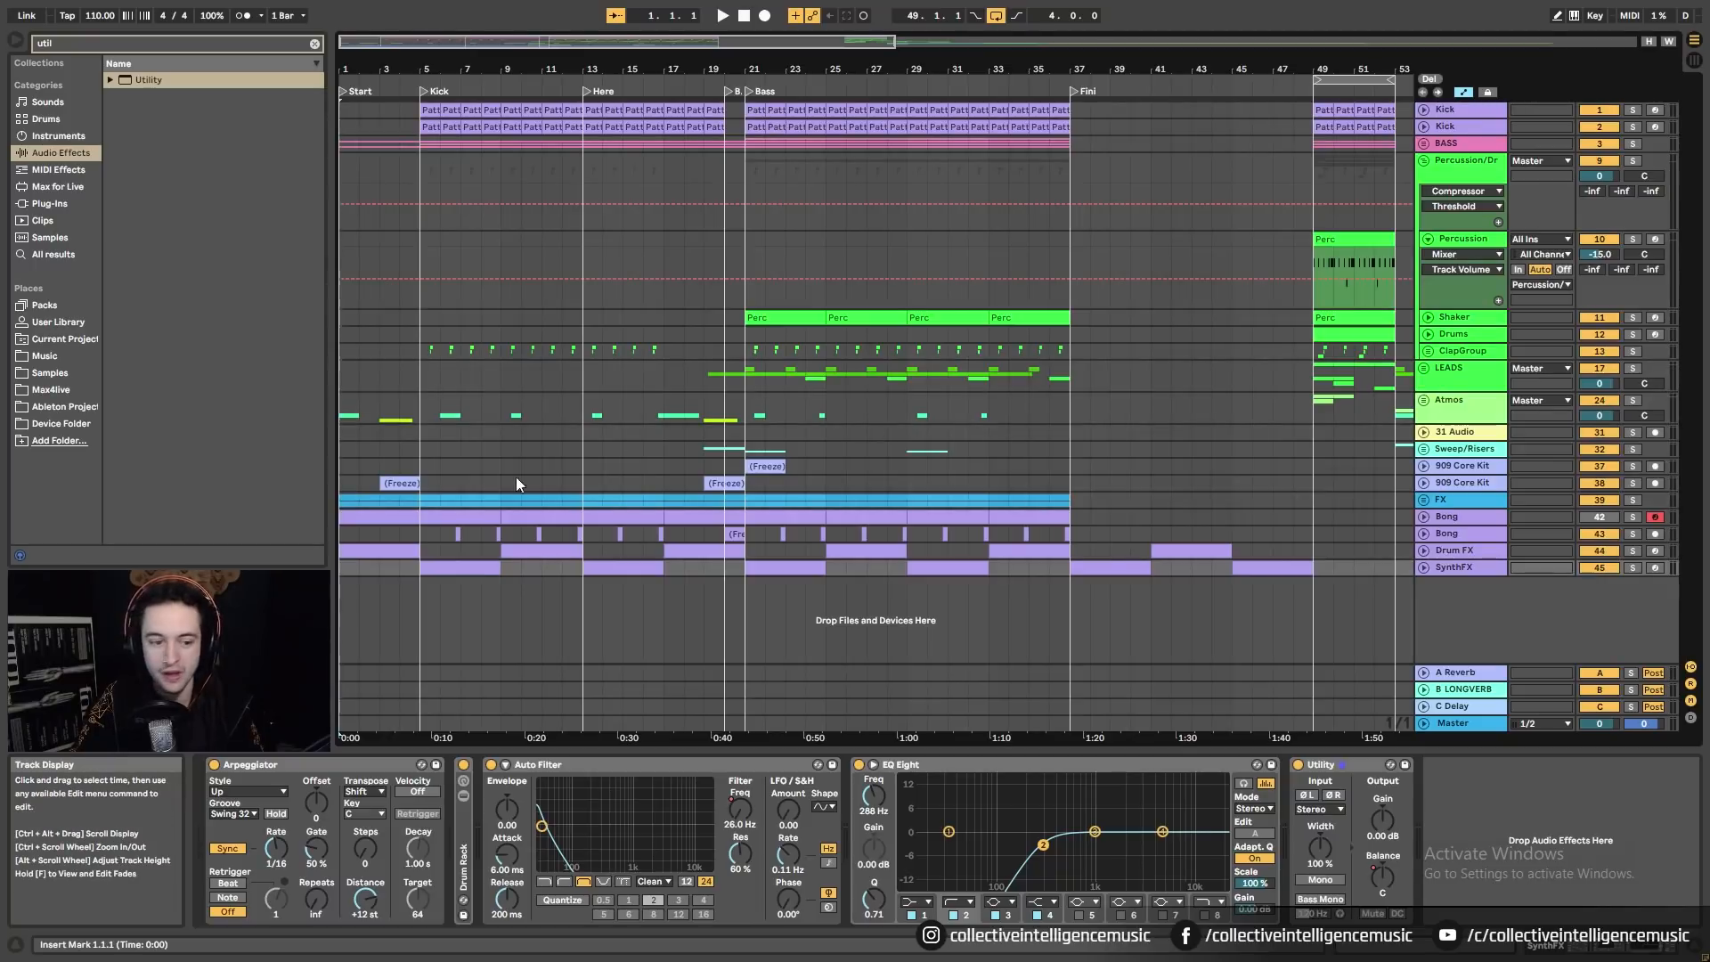
Step: Play the arrangement from bar 1 past bar 37, following the unfolded Drum FX and SynthFX automation lanes
drag(349, 445, 1076, 584)
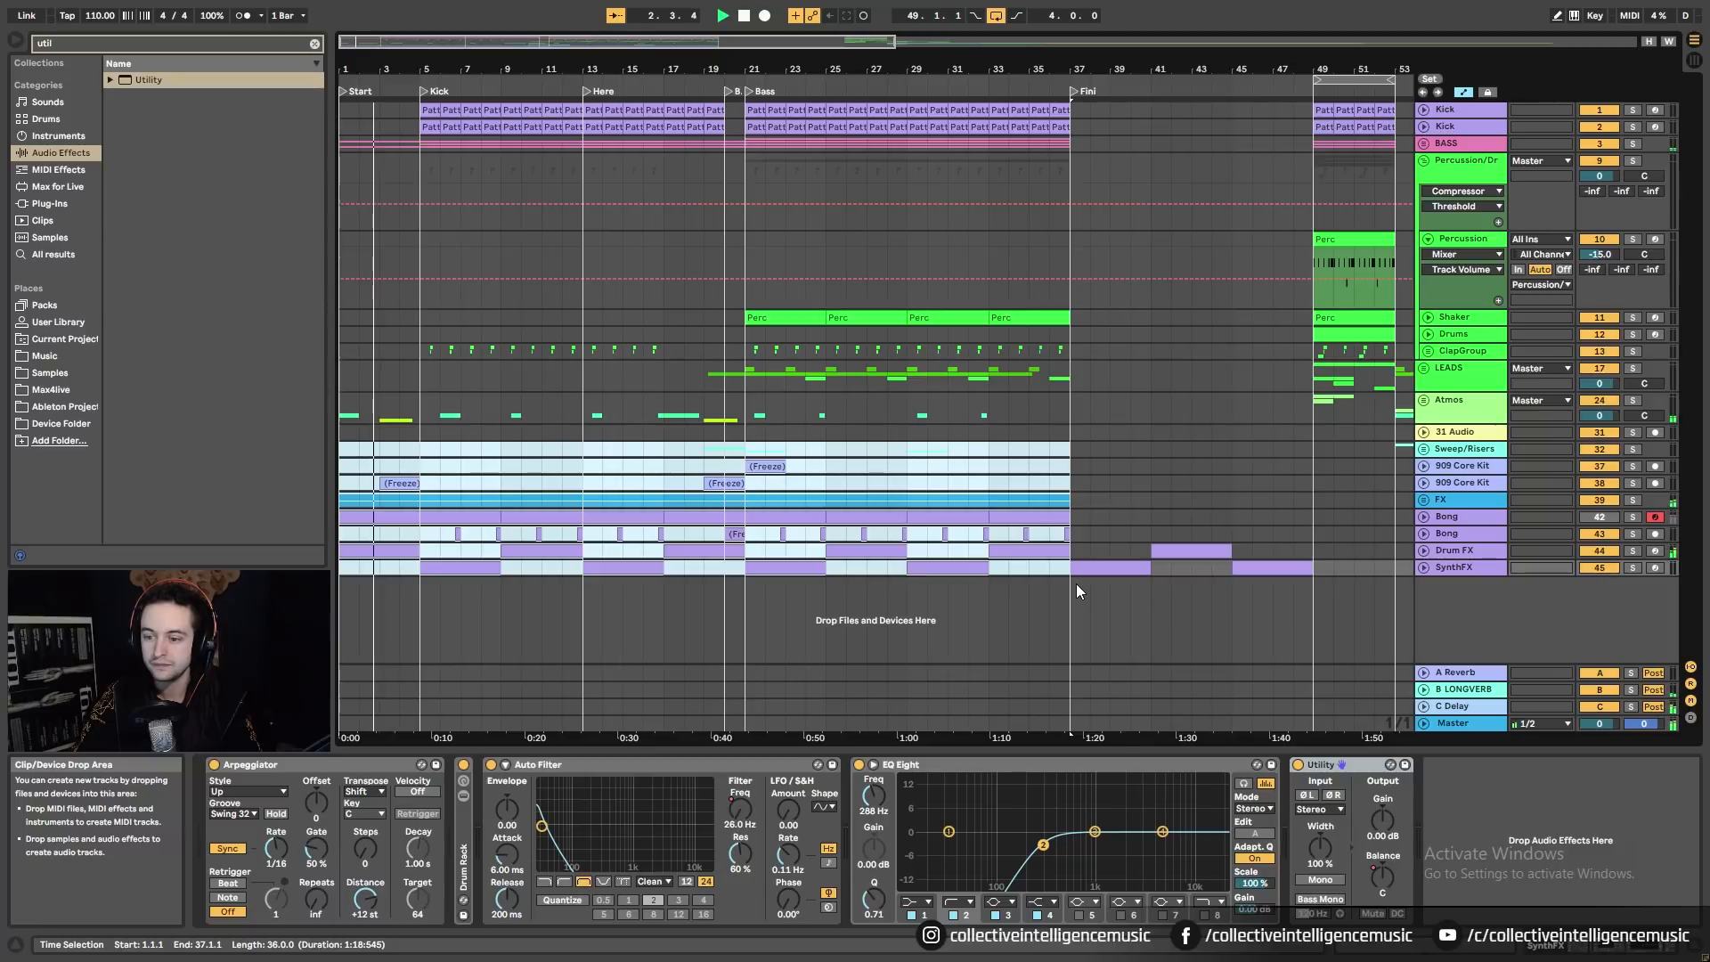
click(1428, 548)
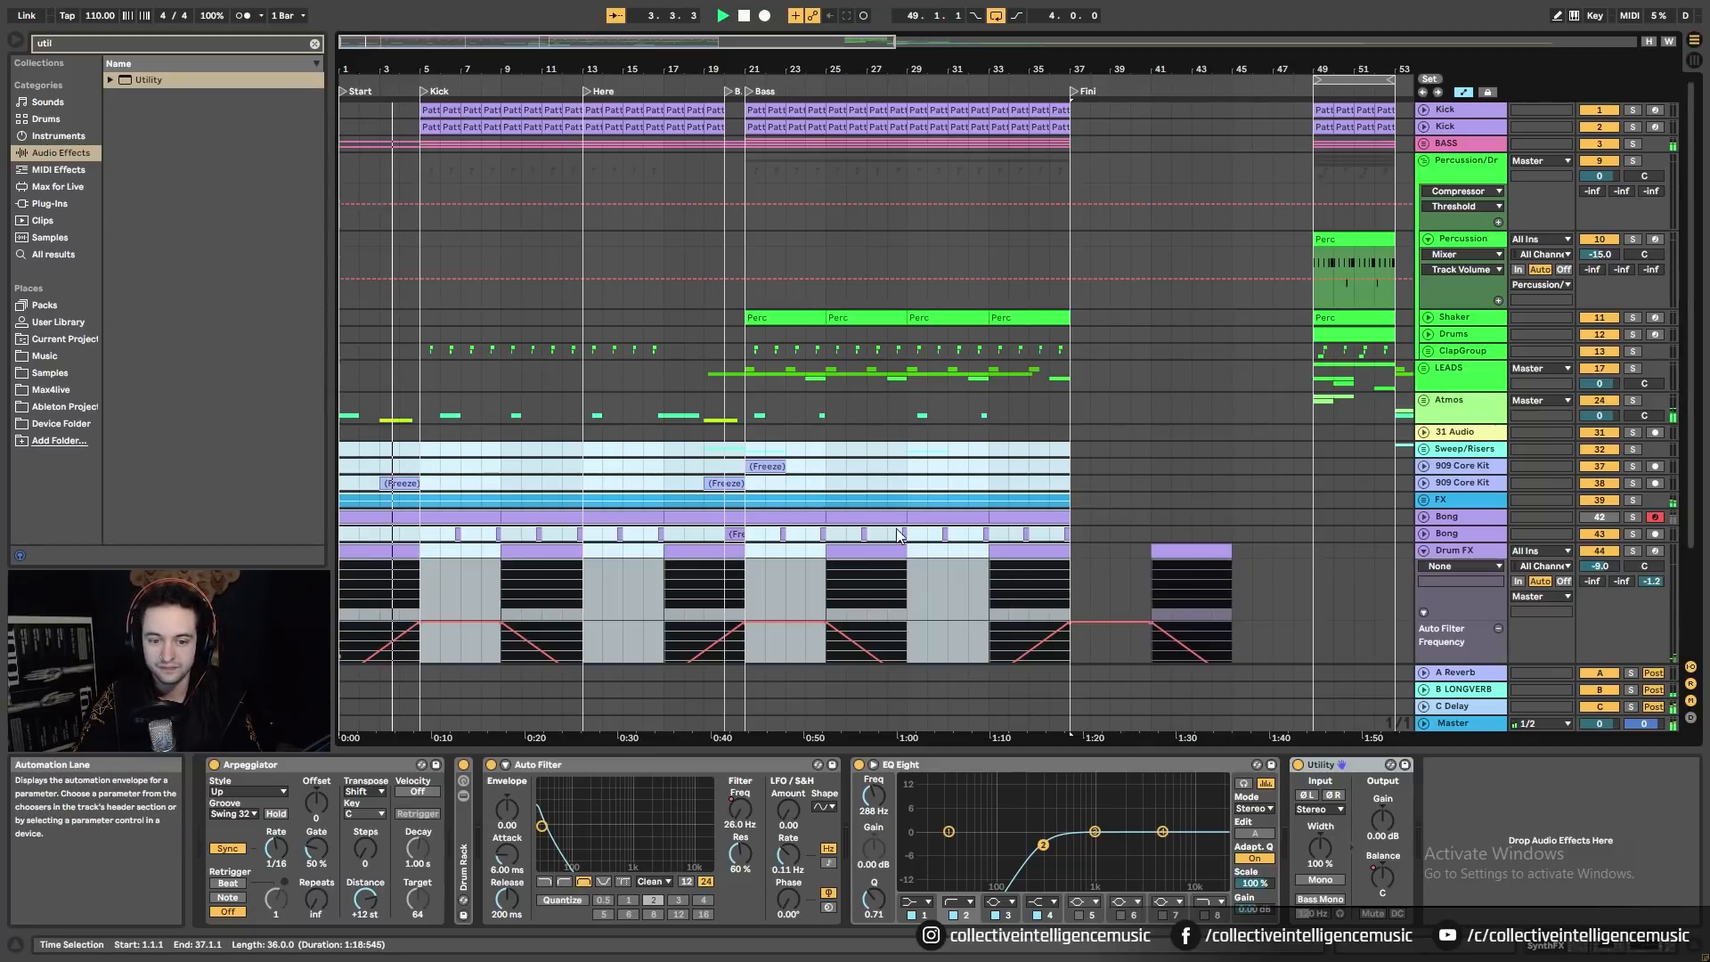
scroll(816, 504, down, 4)
scroll(816, 502, down, 3)
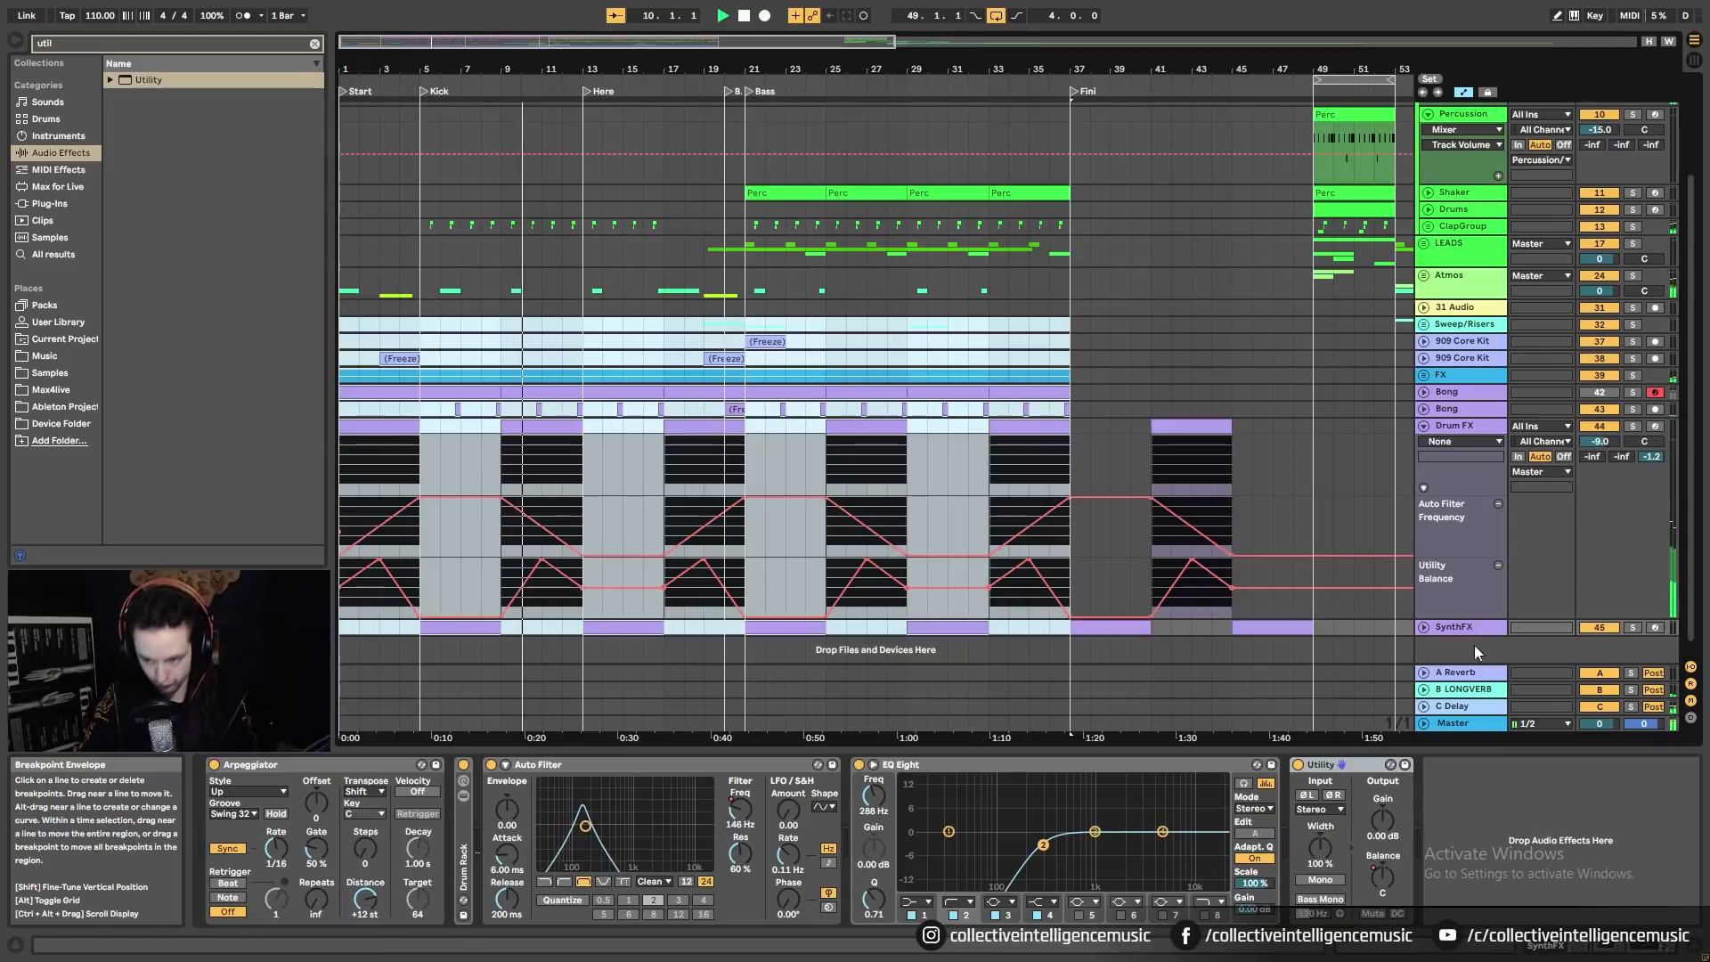
click(1424, 626)
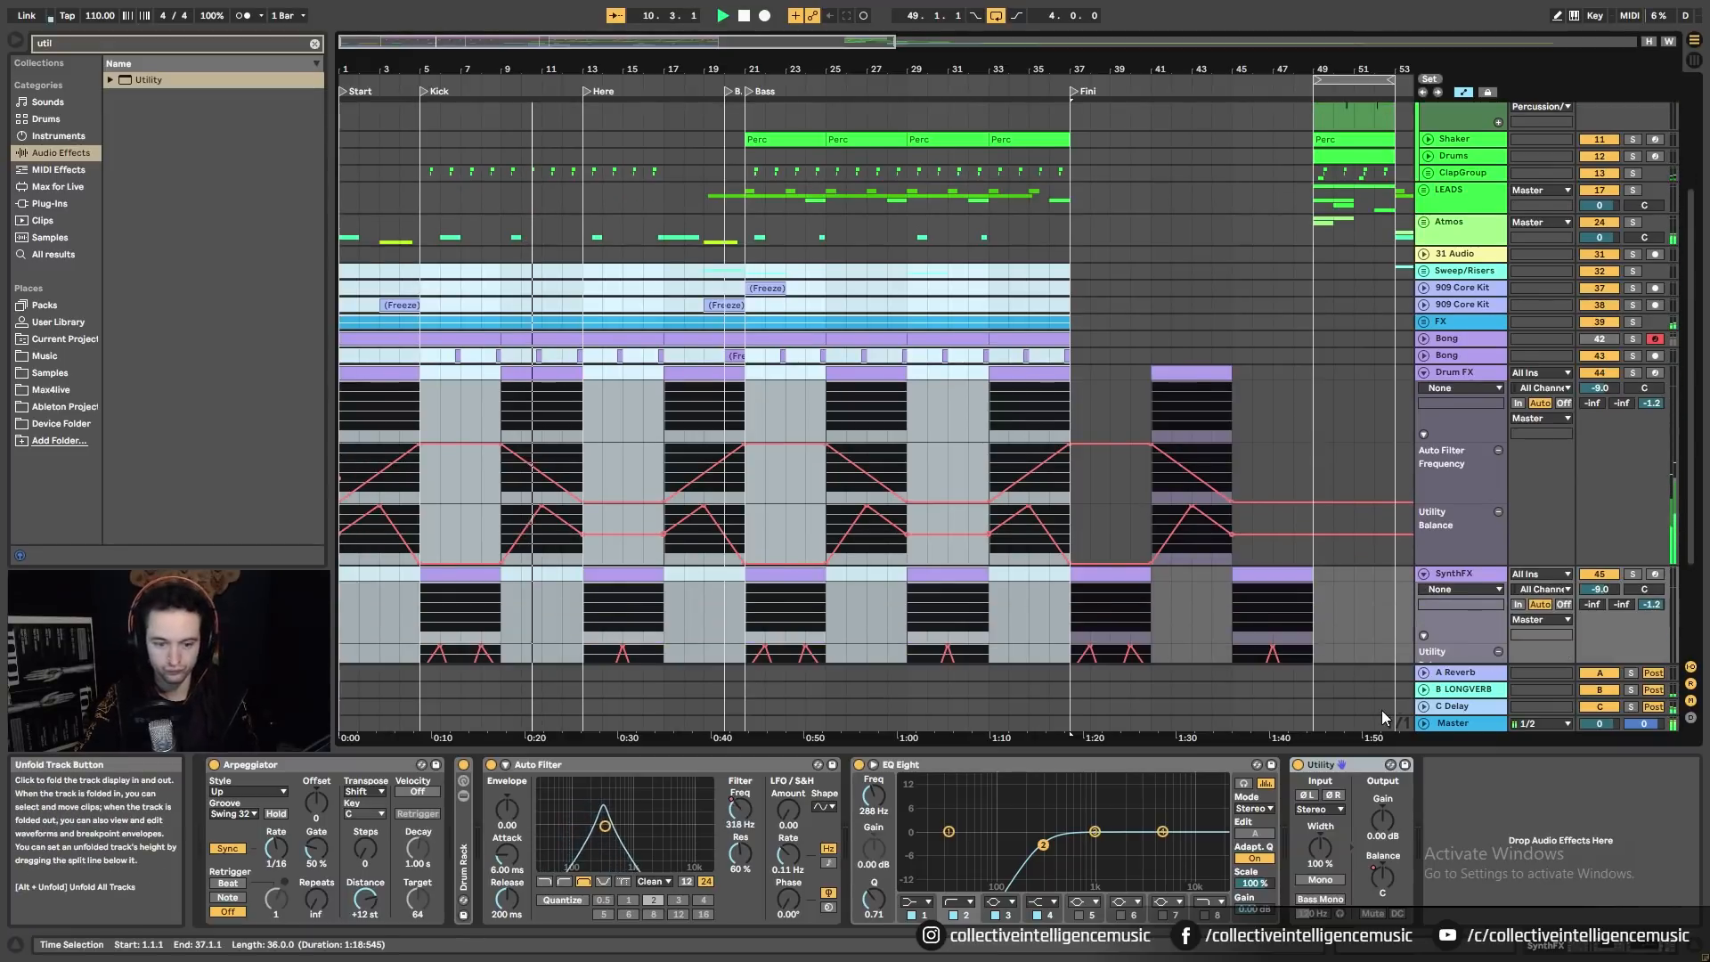
click(1472, 575)
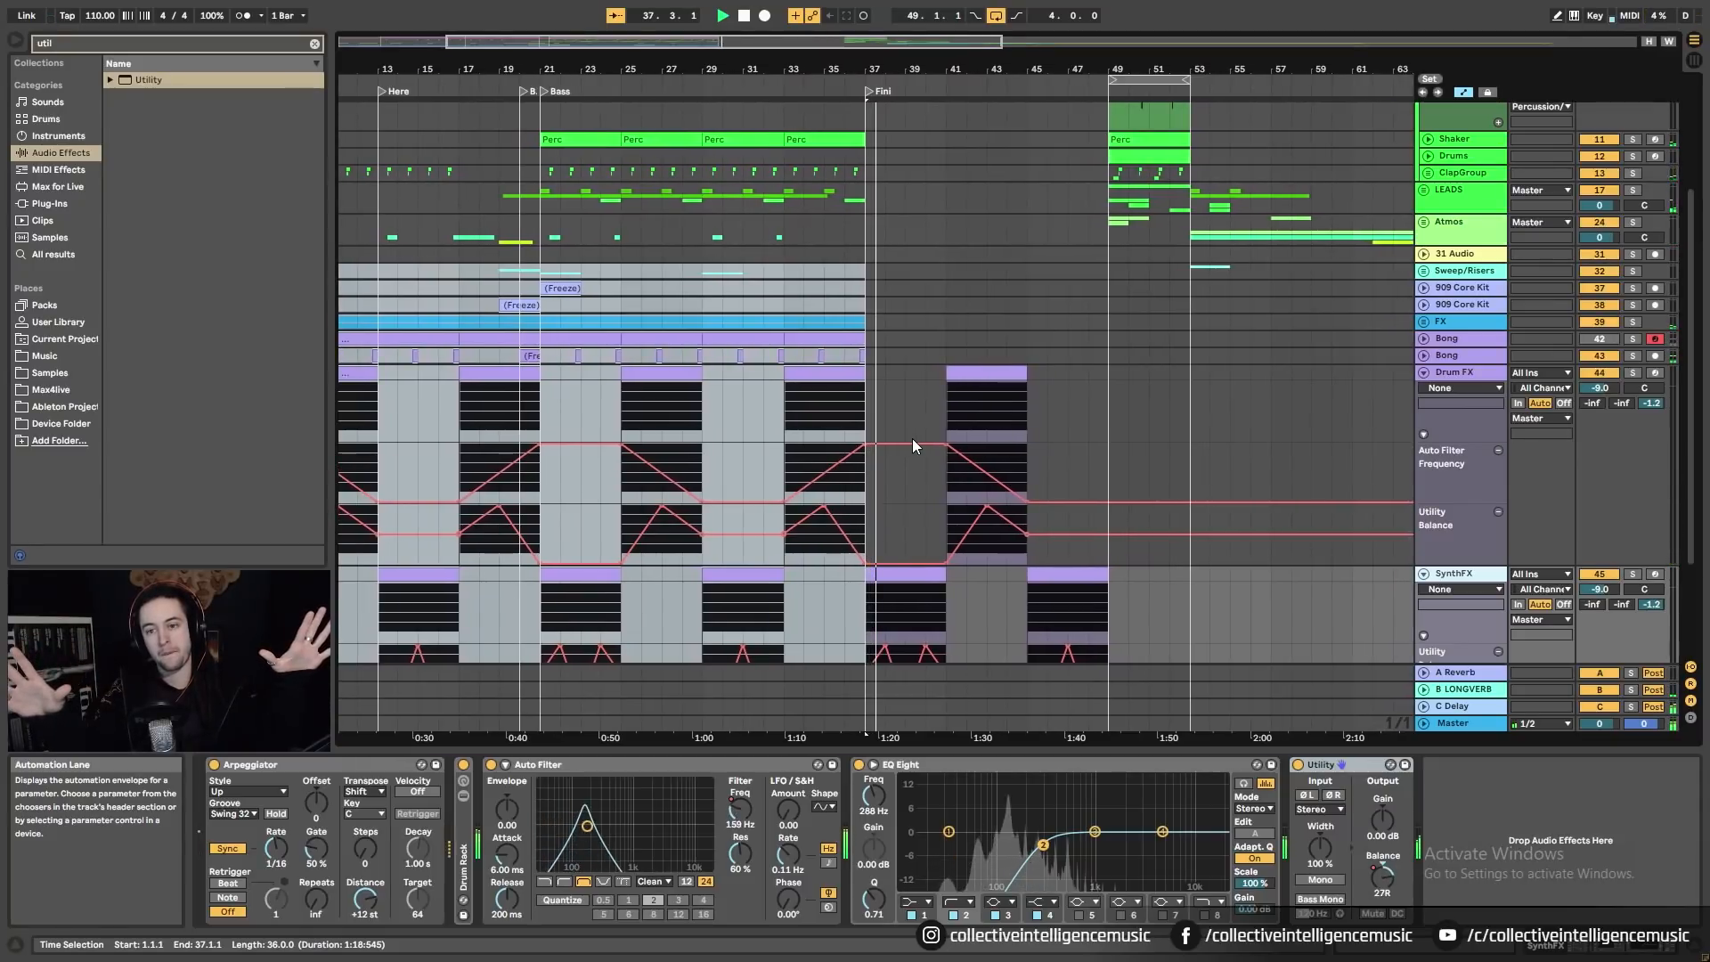
scroll(891, 320, down, 5)
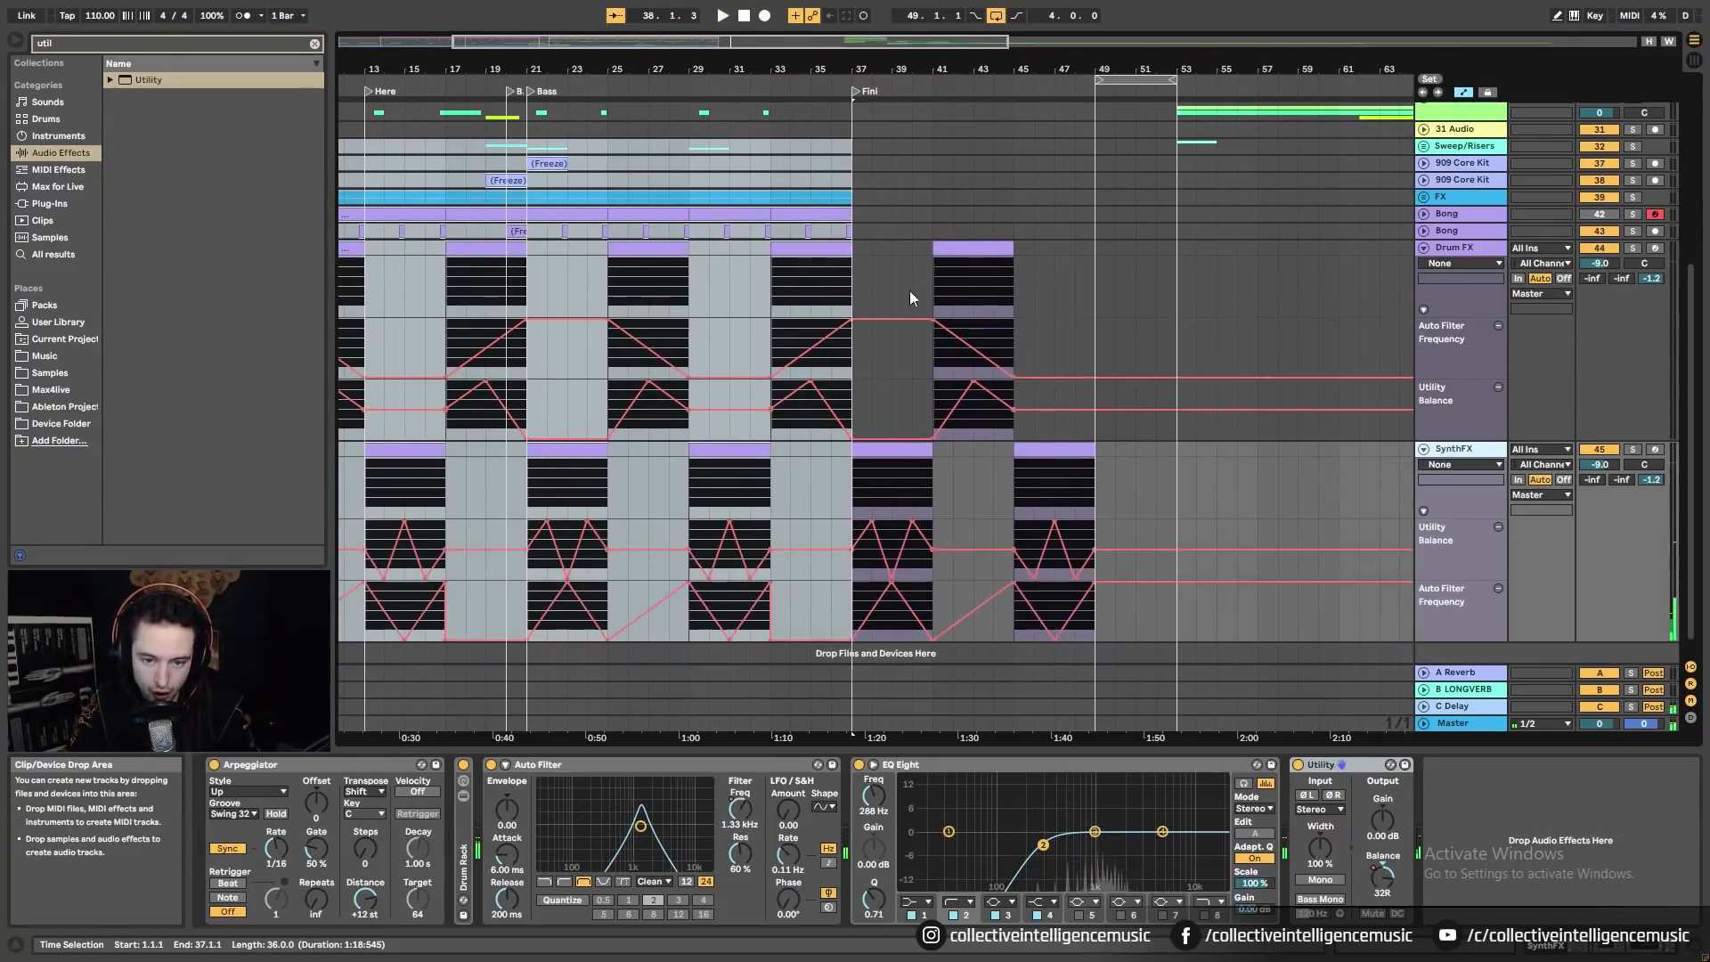
Step: Unfold the Sweep/Risers group and insert a new MIDI track below Creeper
scroll(1396, 476, up, 8)
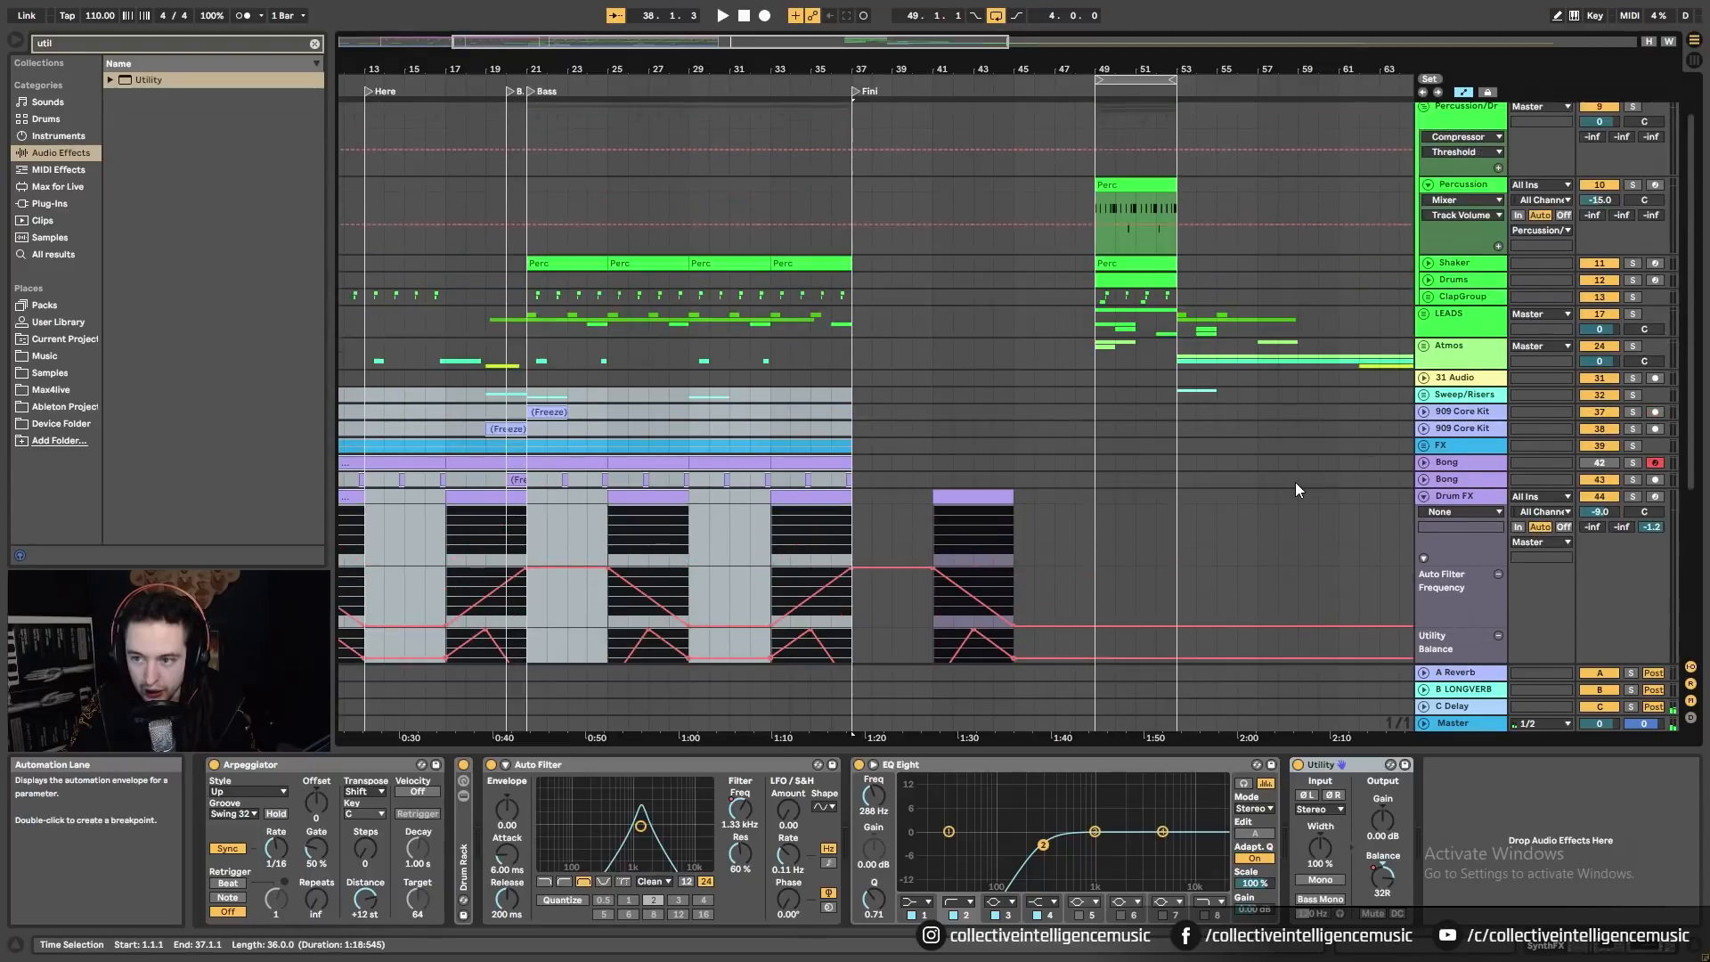
click(1424, 394)
scroll(970, 545, down, 6)
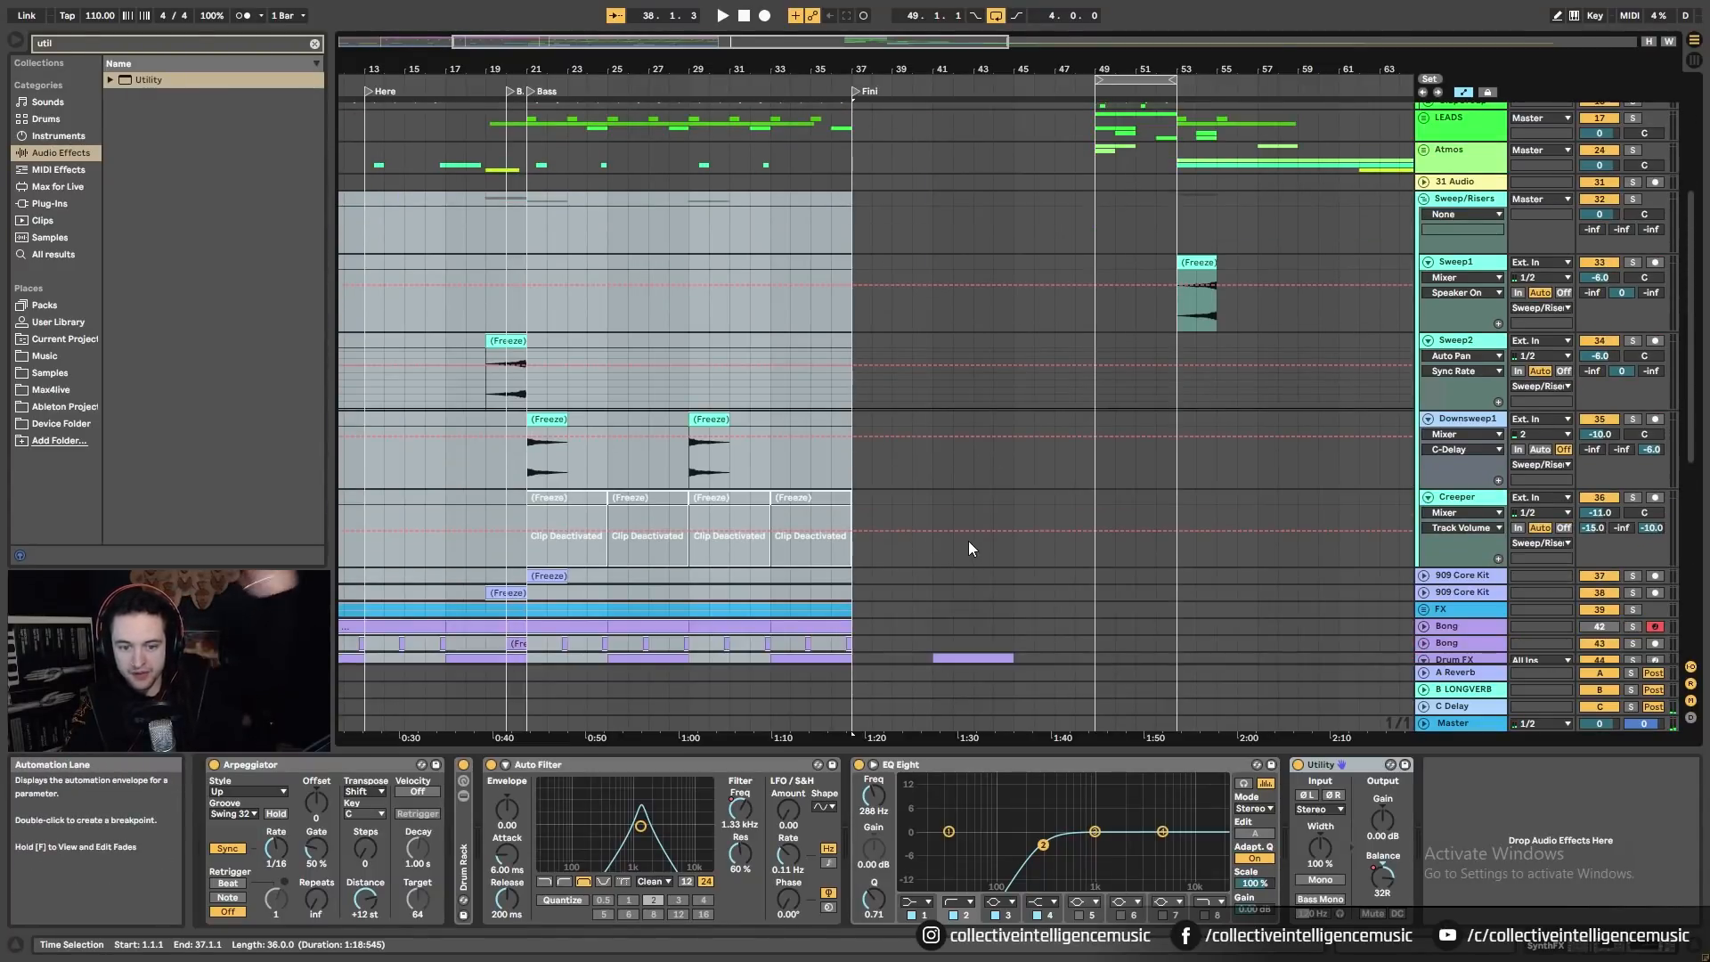
right_click(1461, 495)
click(1505, 634)
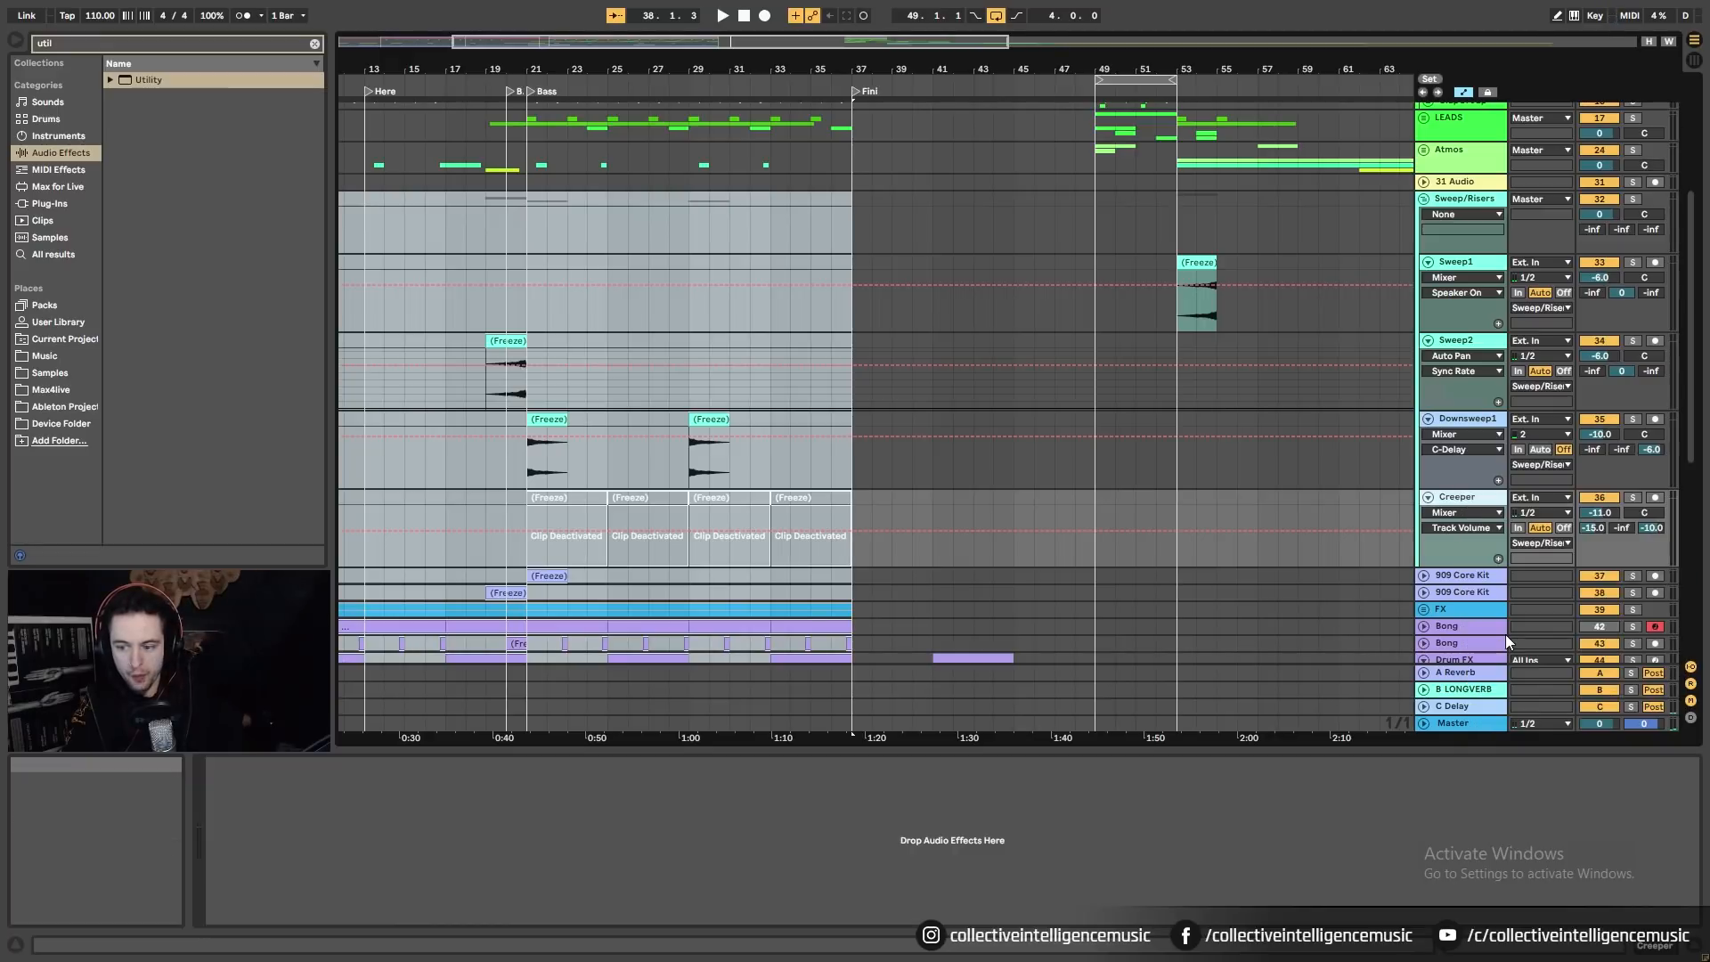
Step: Load the Operator instrument onto the new MIDI track below Creeper
drag(772, 586, 847, 580)
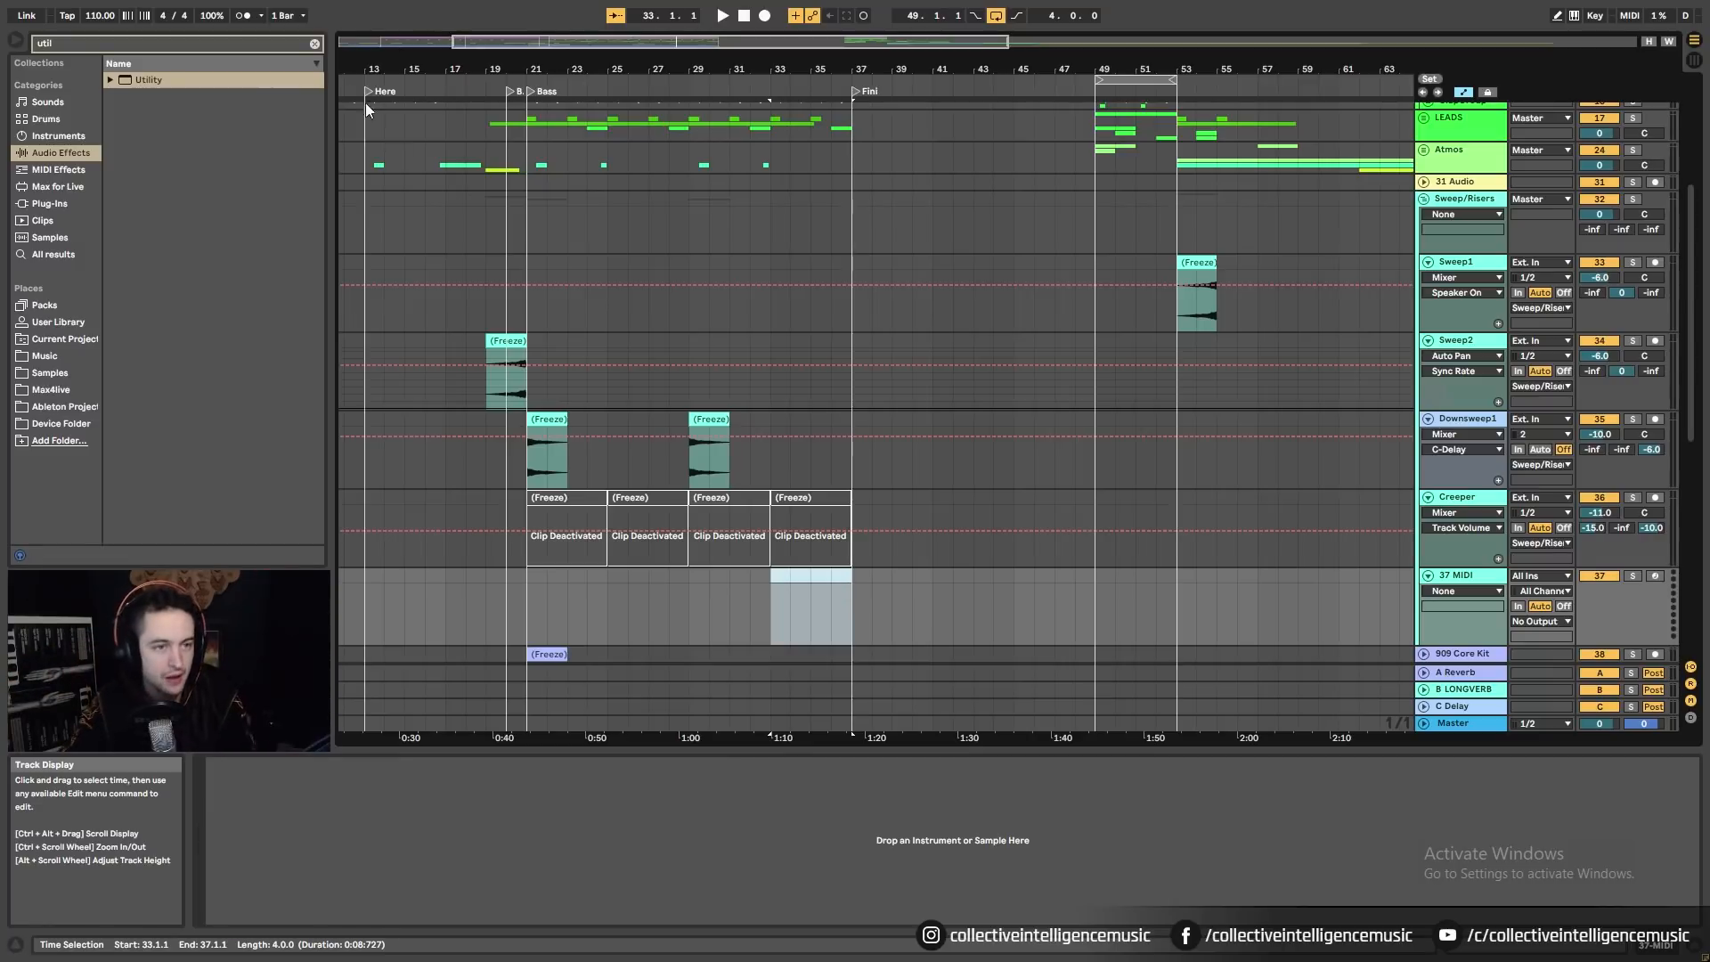
click(310, 45)
click(87, 139)
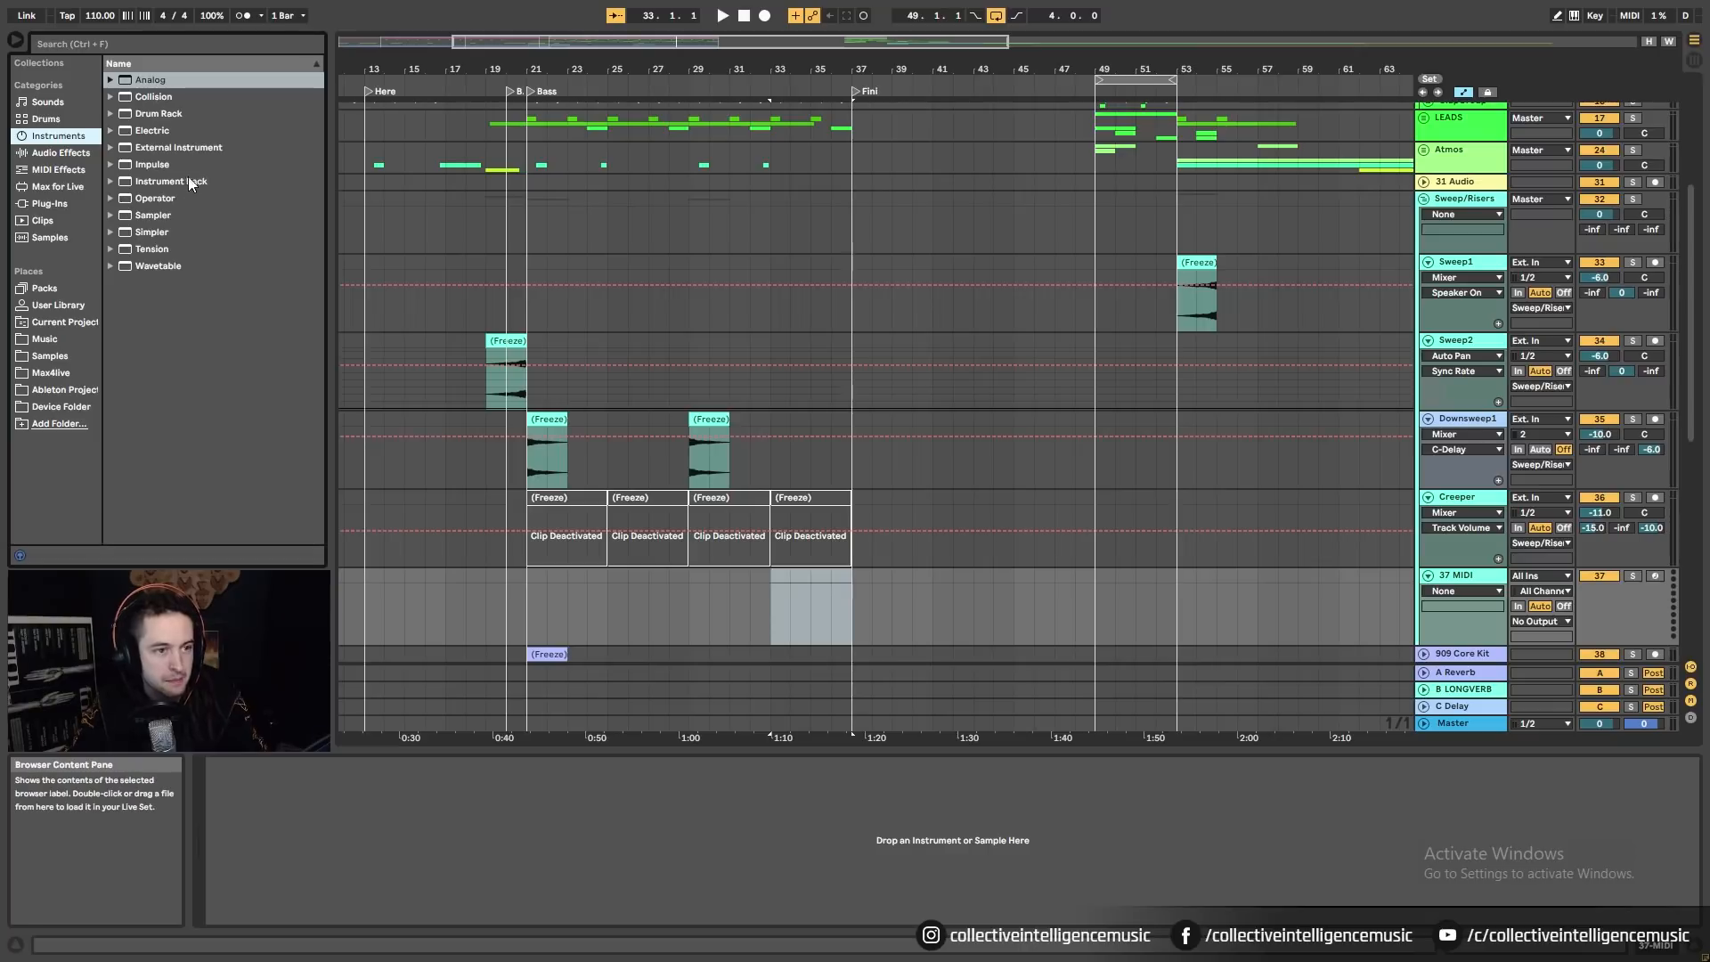
click(170, 198)
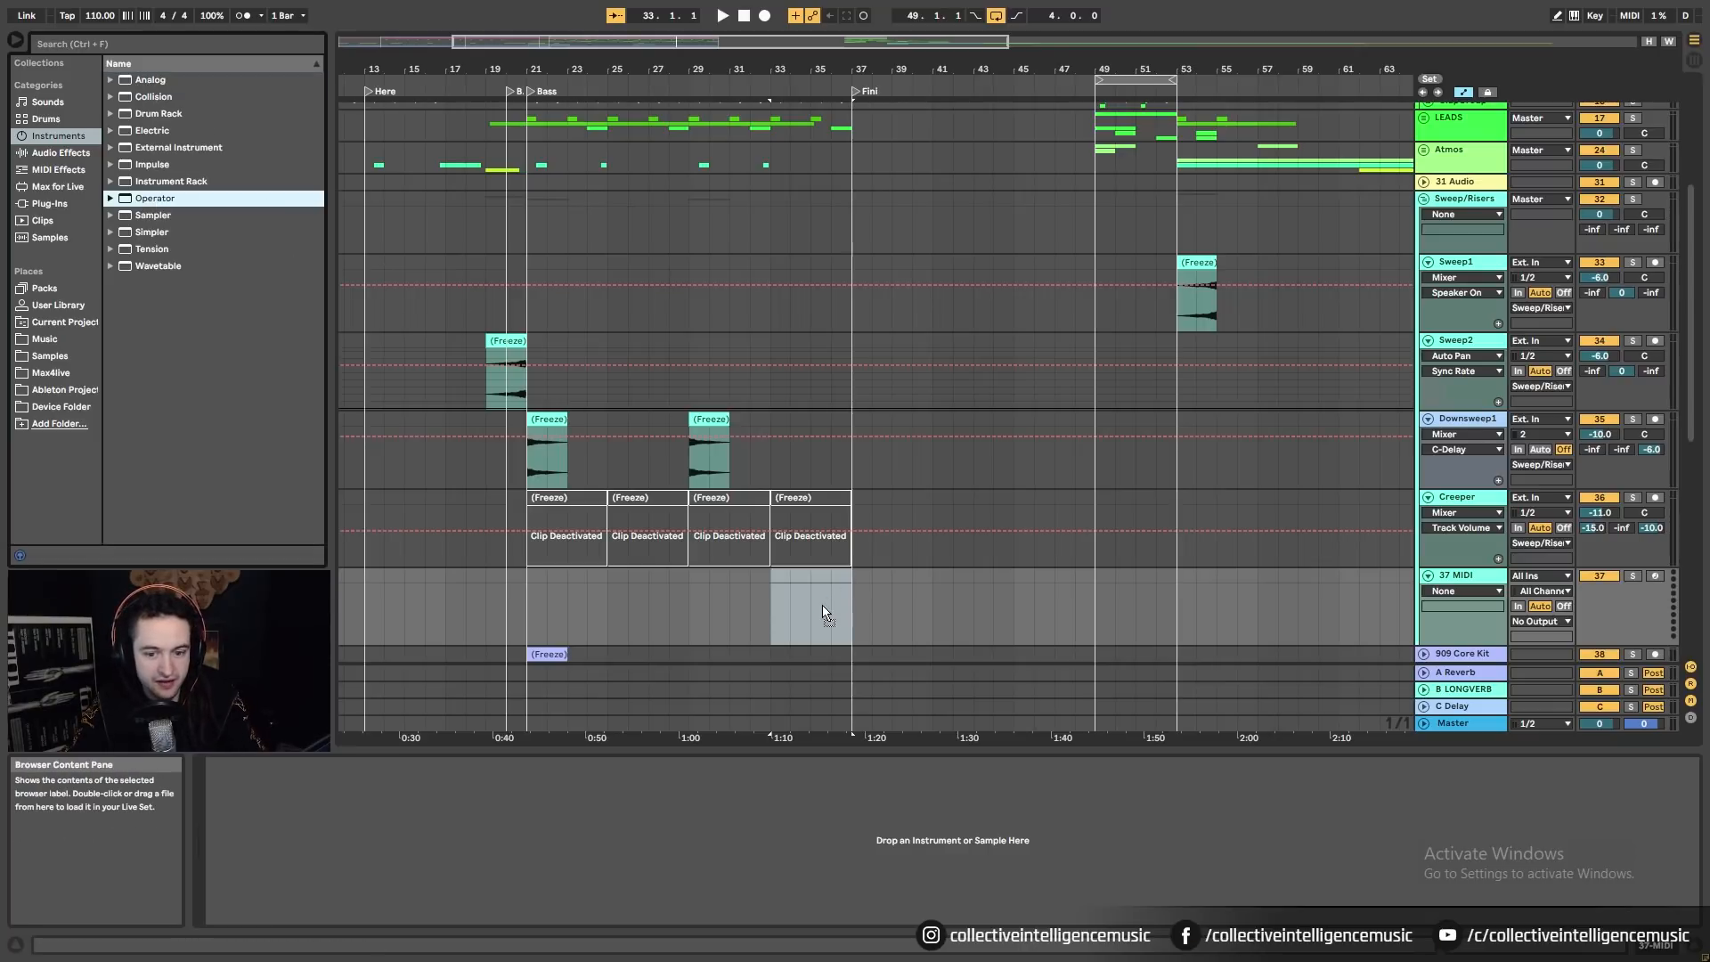
drag(825, 617, 852, 584)
Step: Create a MIDI clip on the Operator track over bars 33 to 37 and add an E3 note at its start
key(ctrl+shift+m)
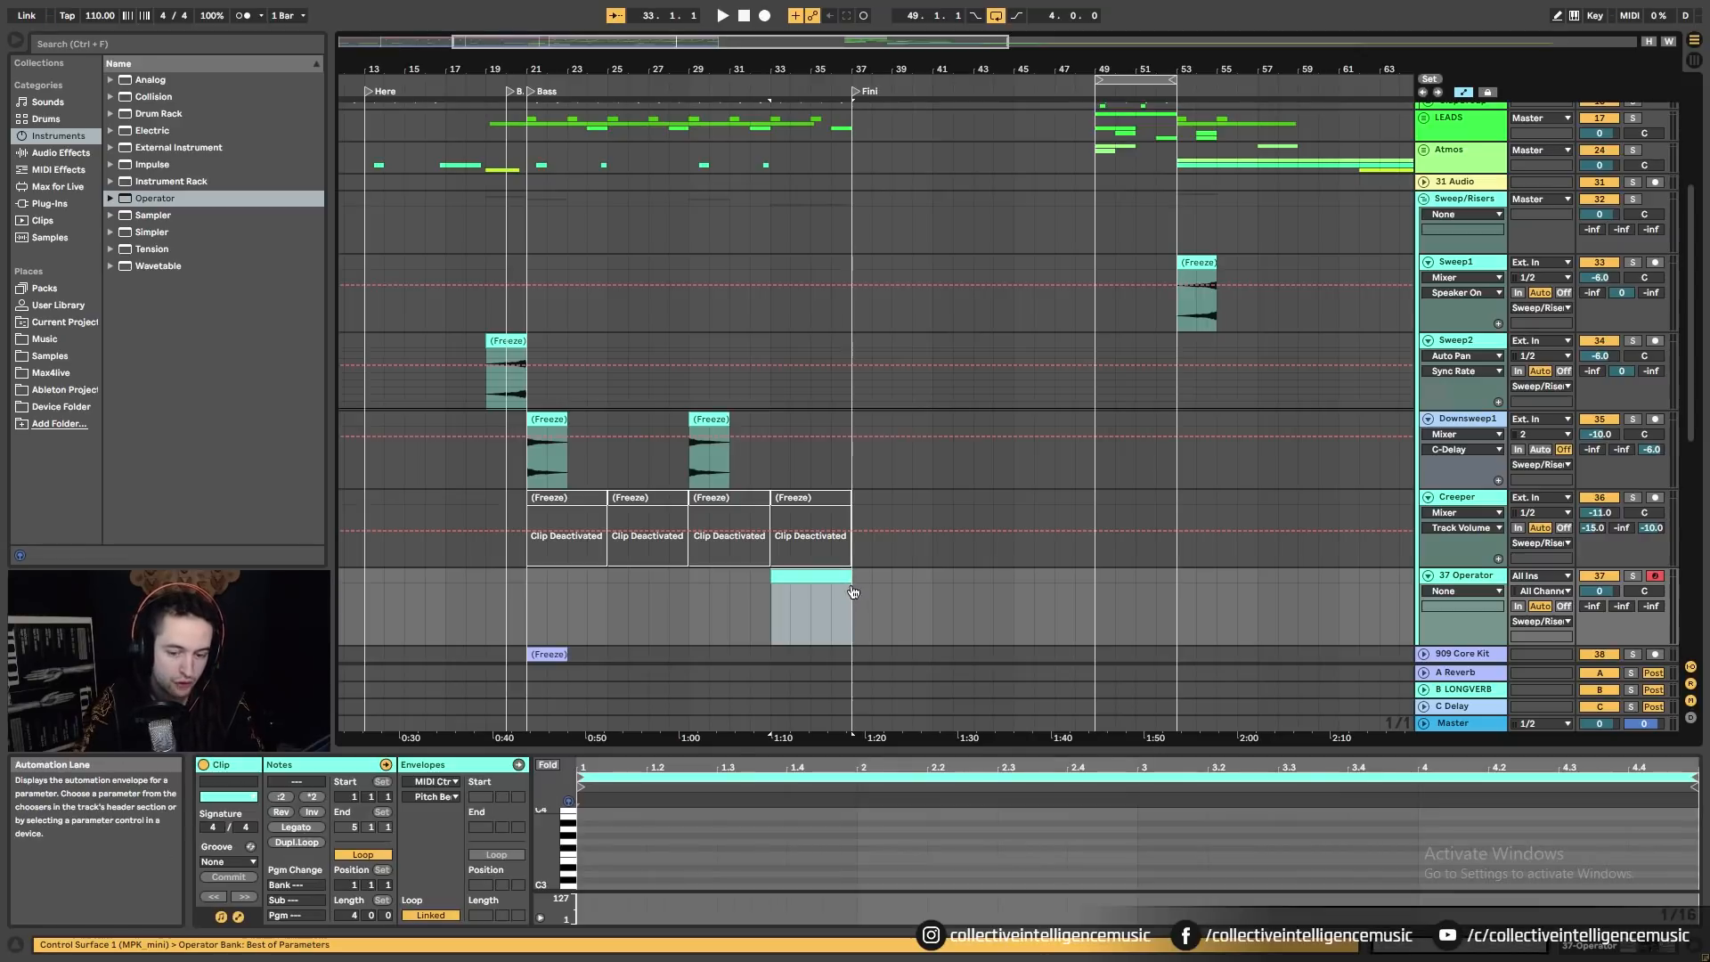
double_click(580, 860)
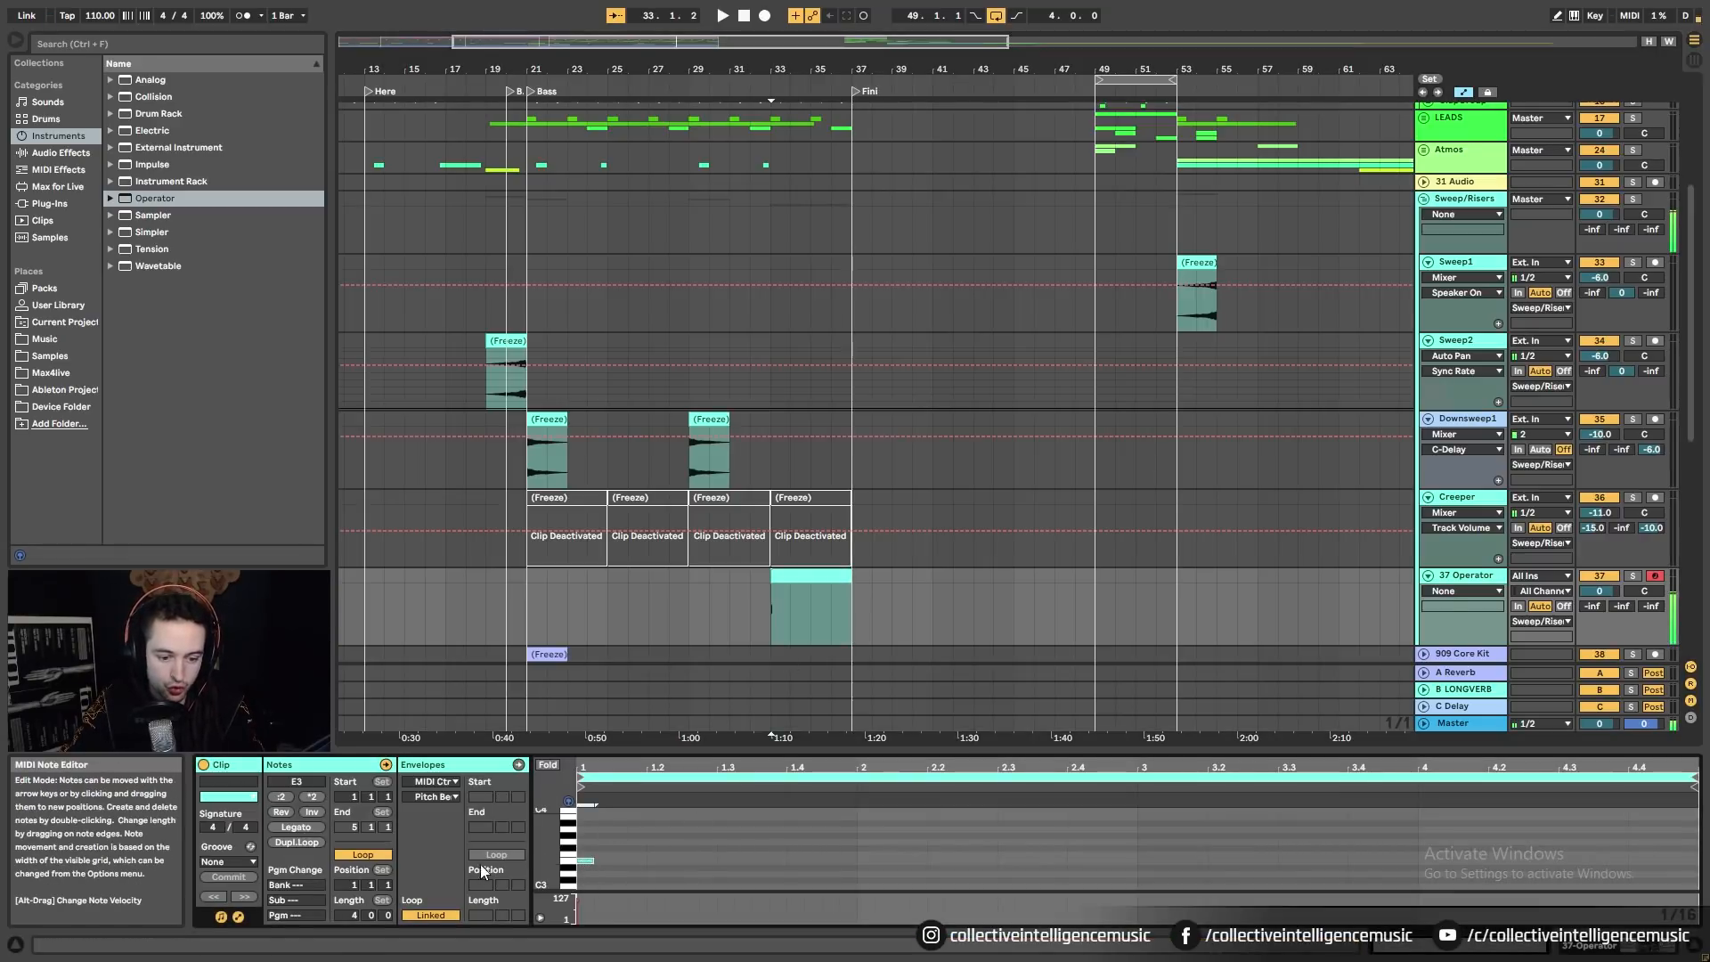
Step: Stretch the E3 note across the full four-bar clip, then solo the Operator track and play it from bar 33
drag(606, 862, 1554, 875)
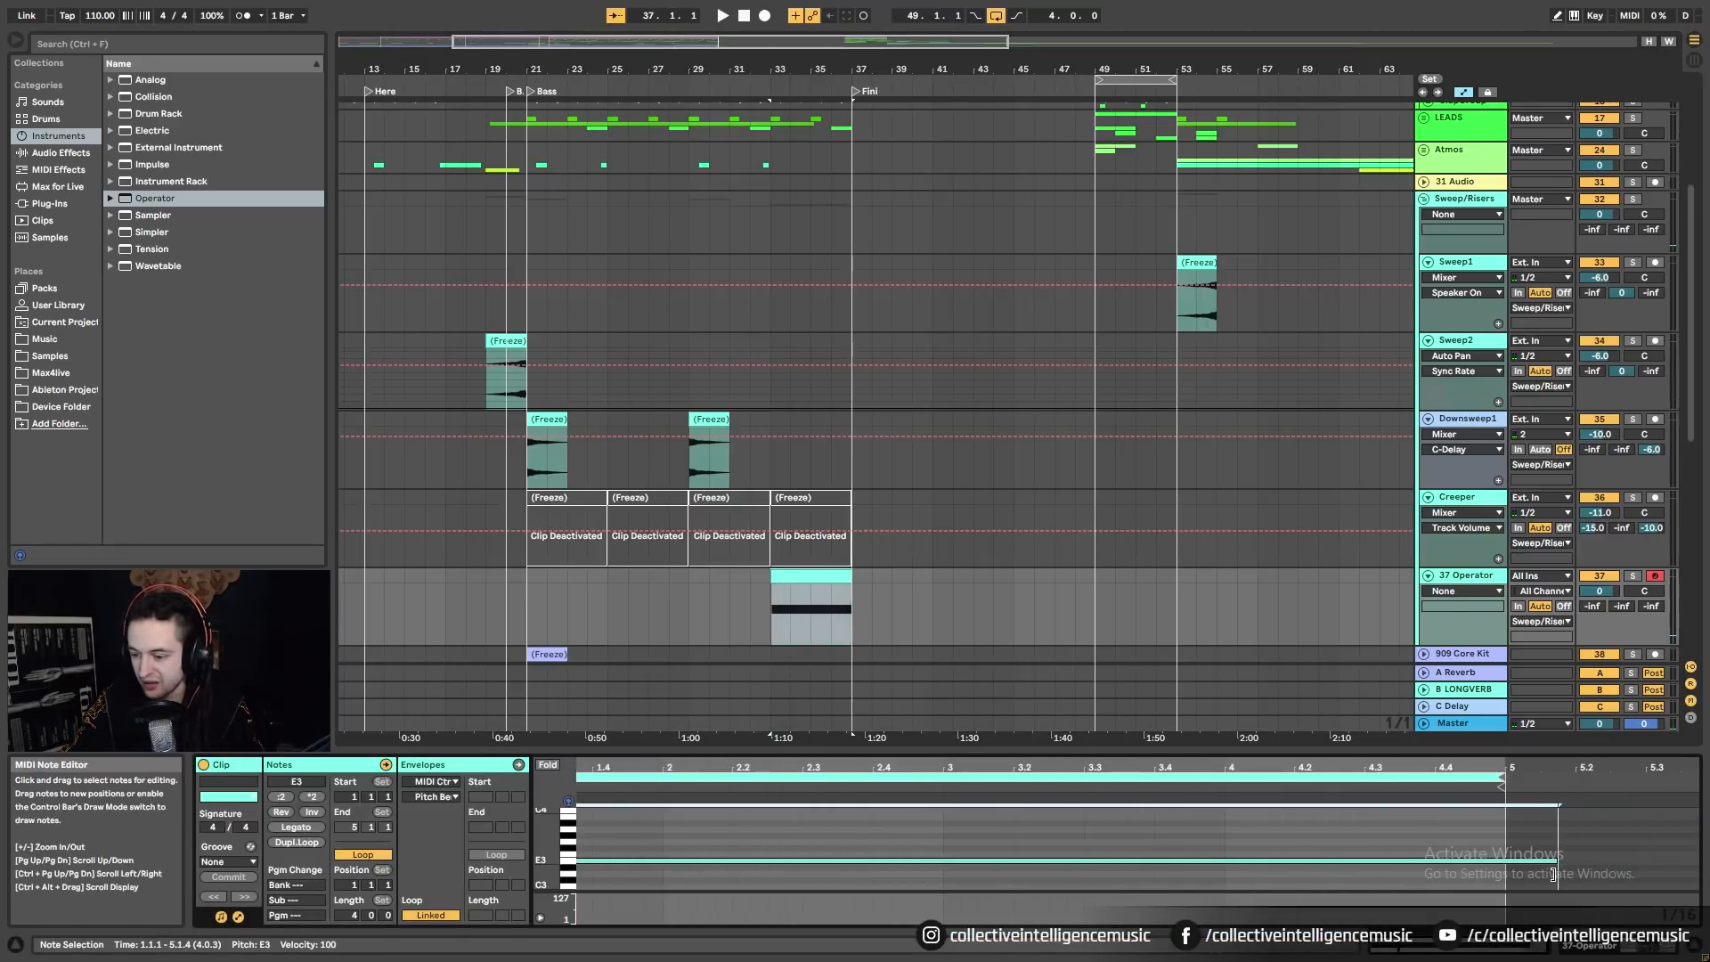
click(1589, 946)
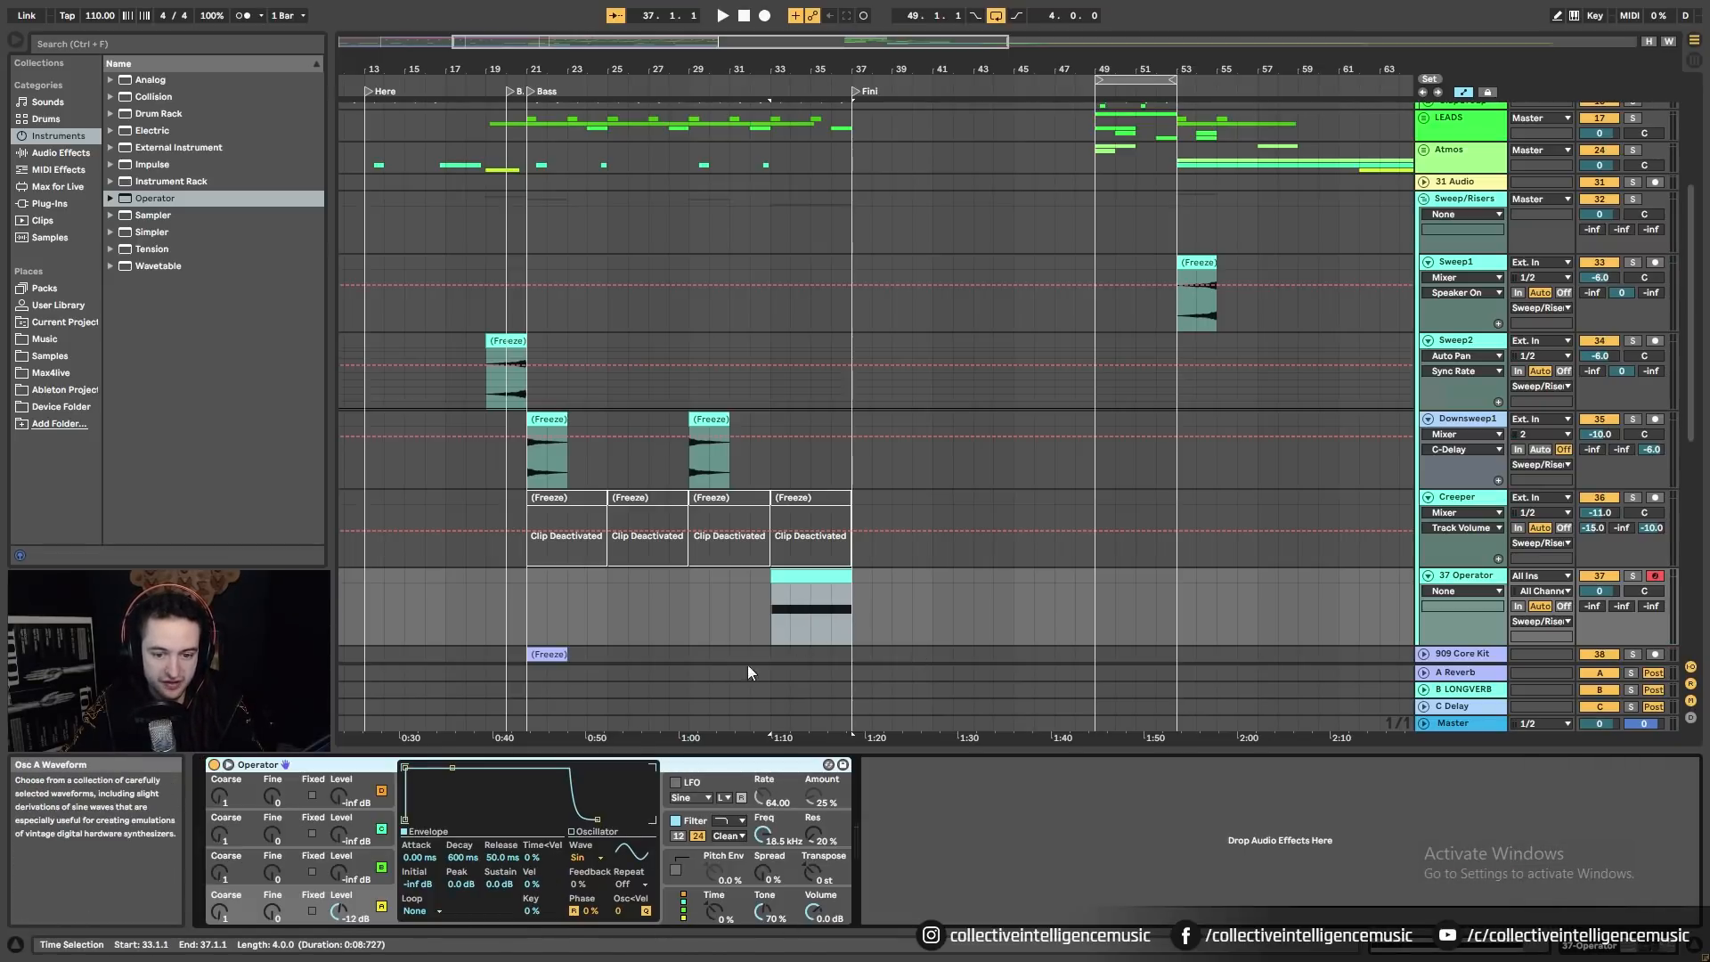
click(577, 858)
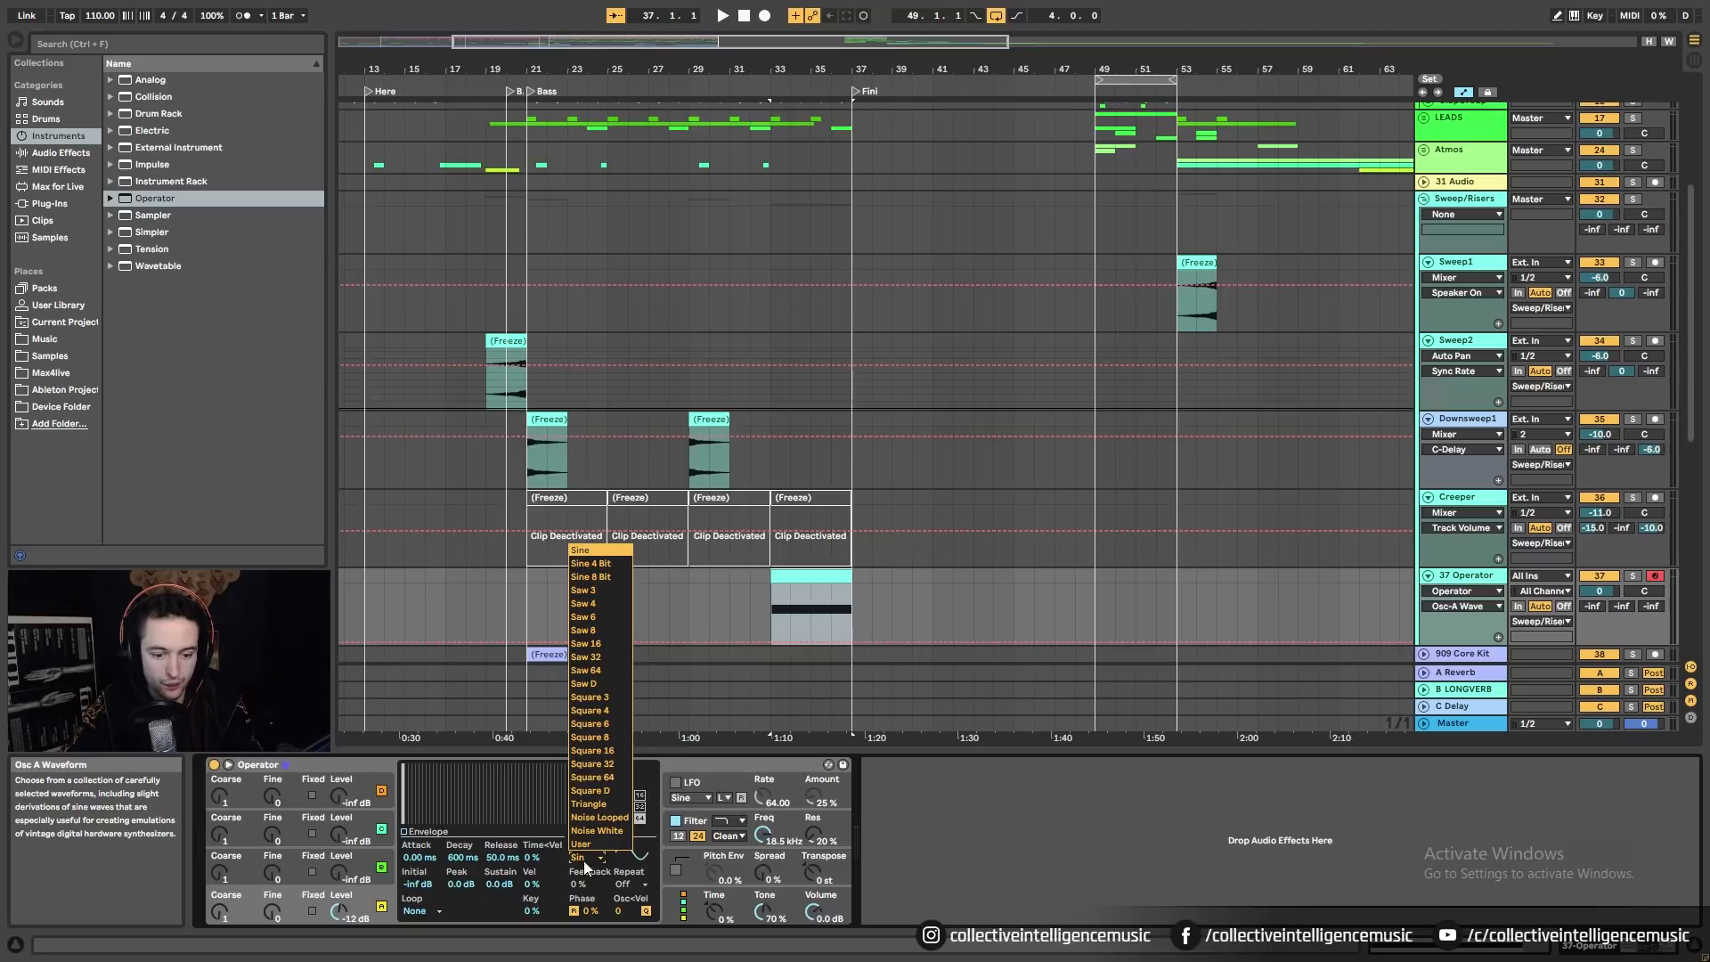
click(589, 857)
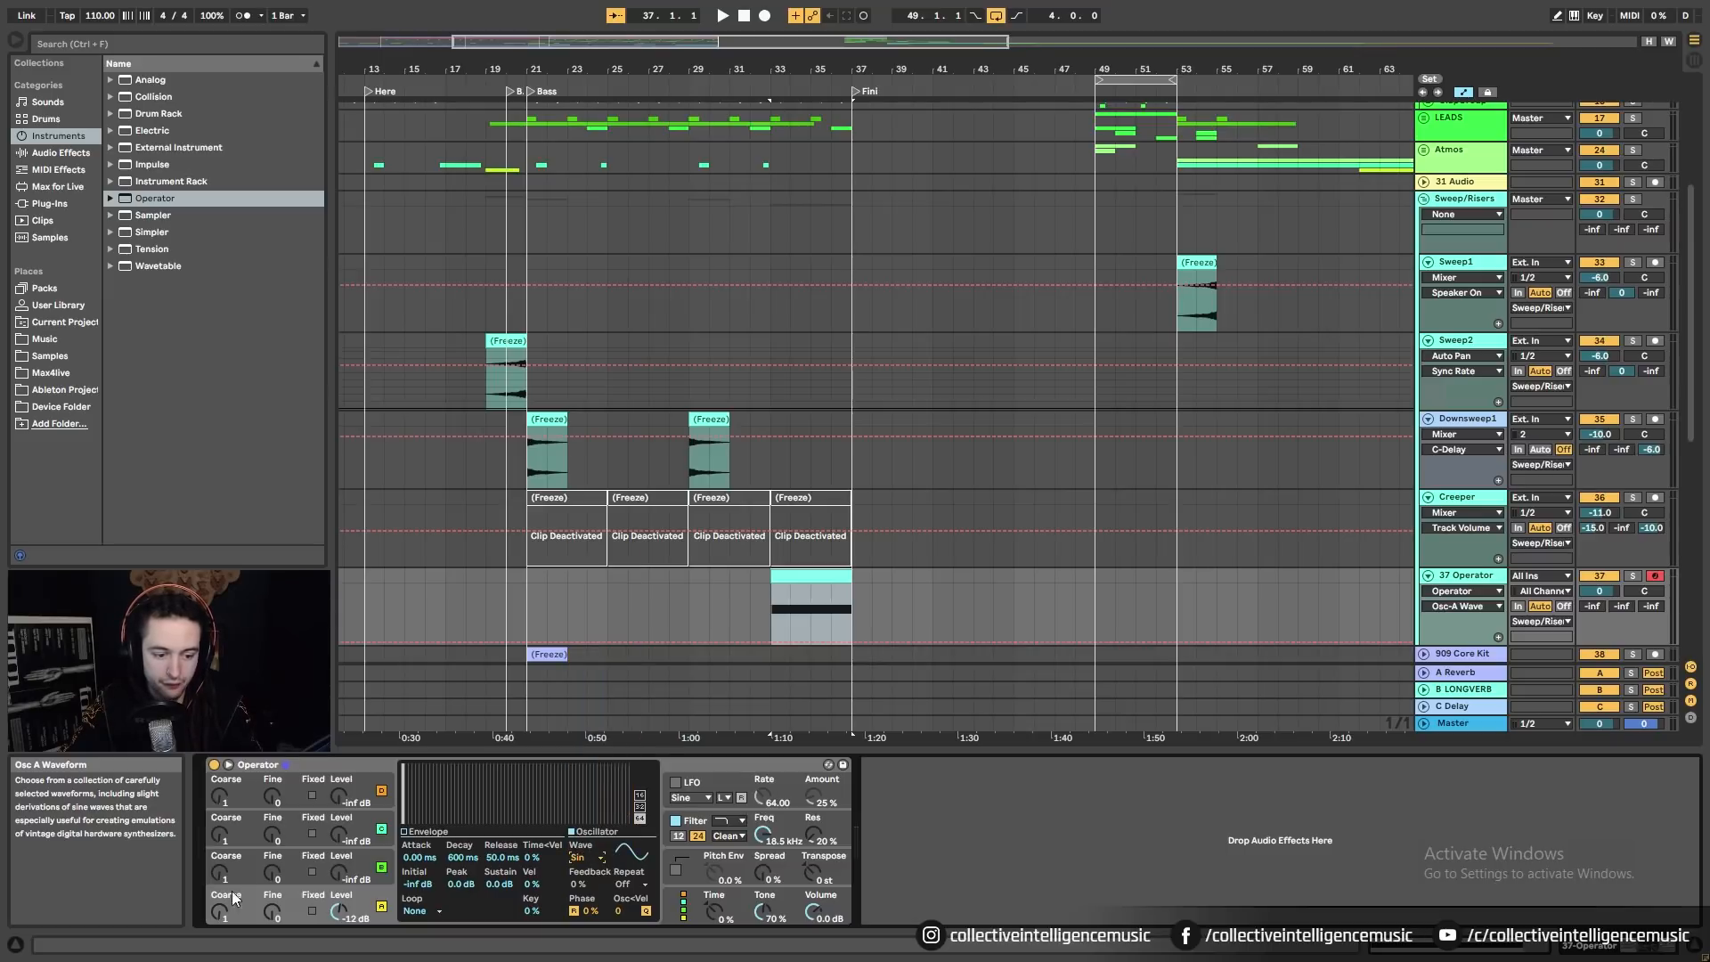
click(580, 856)
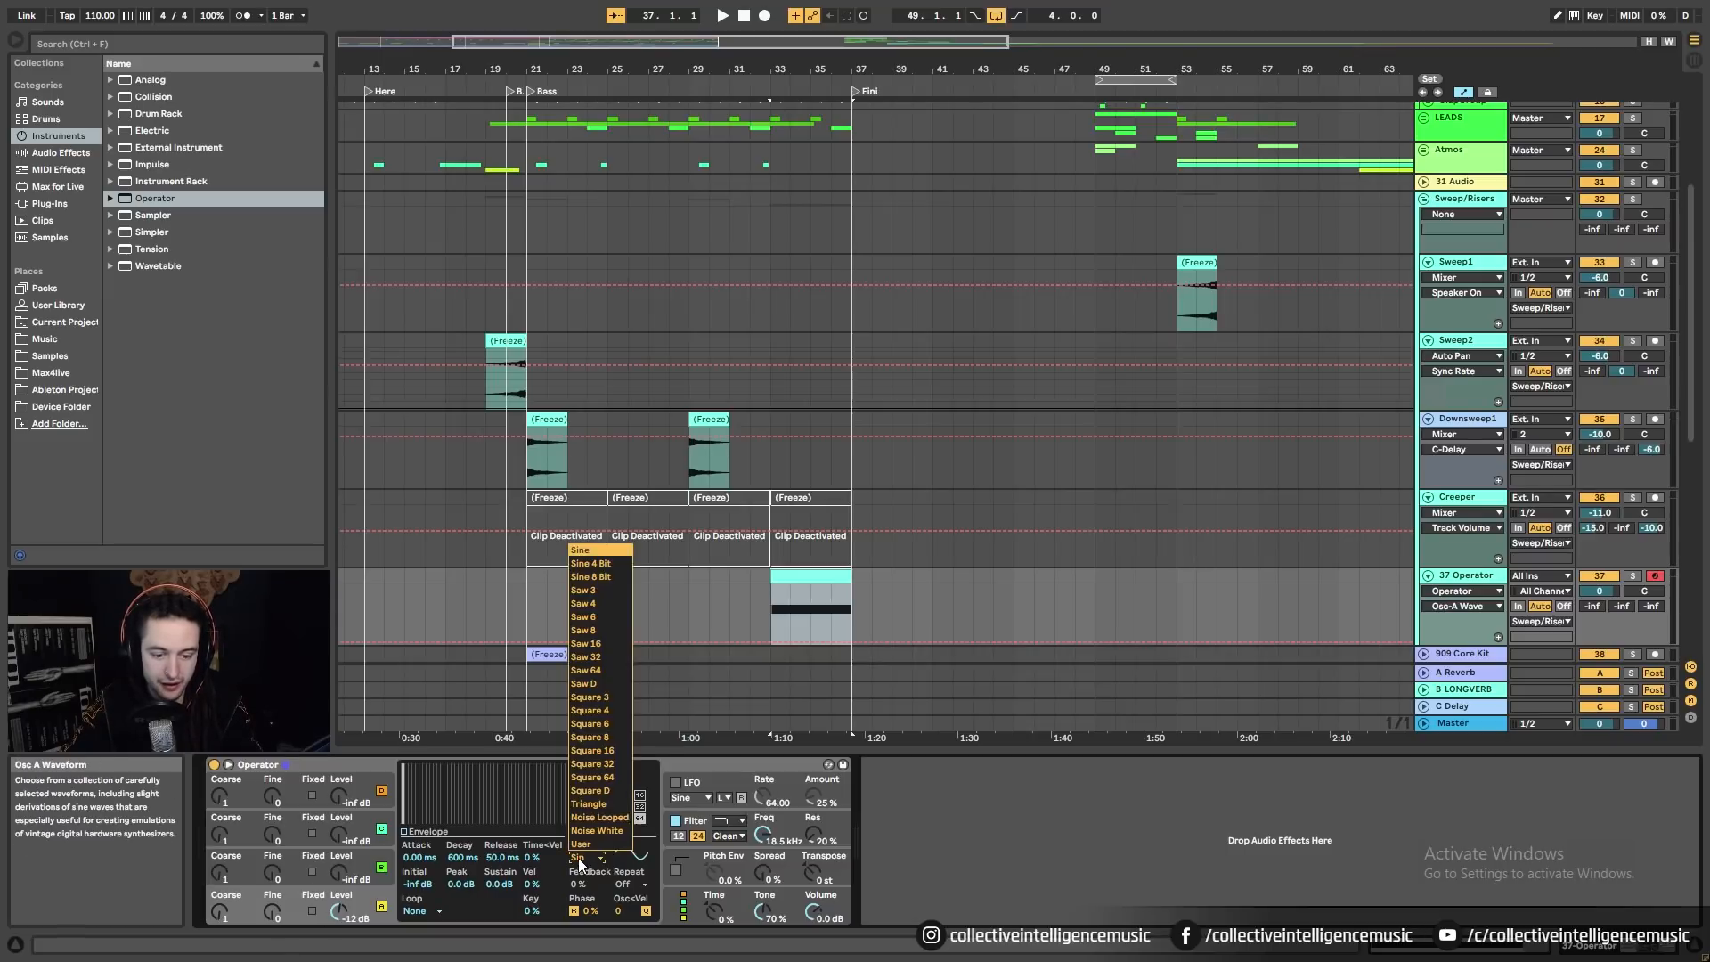
click(816, 570)
click(1632, 575)
key(space)
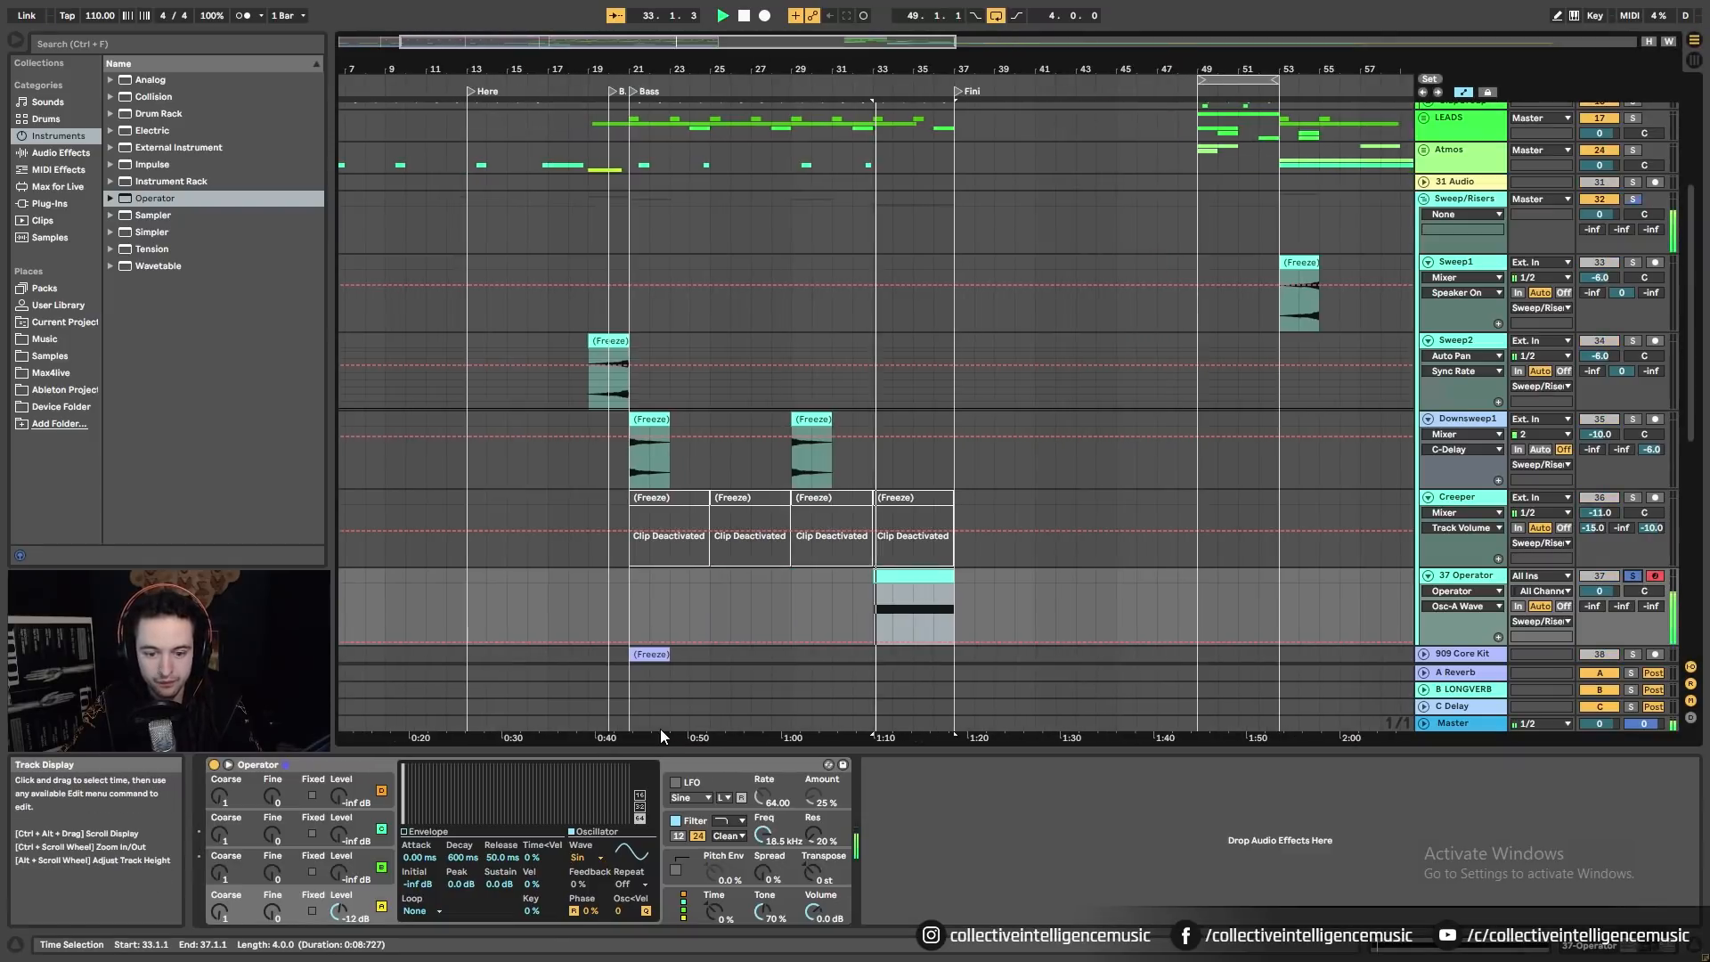
Step: Set Operator's oscillator A waveform to Noise White and switch its filter to the band-pass type
click(581, 857)
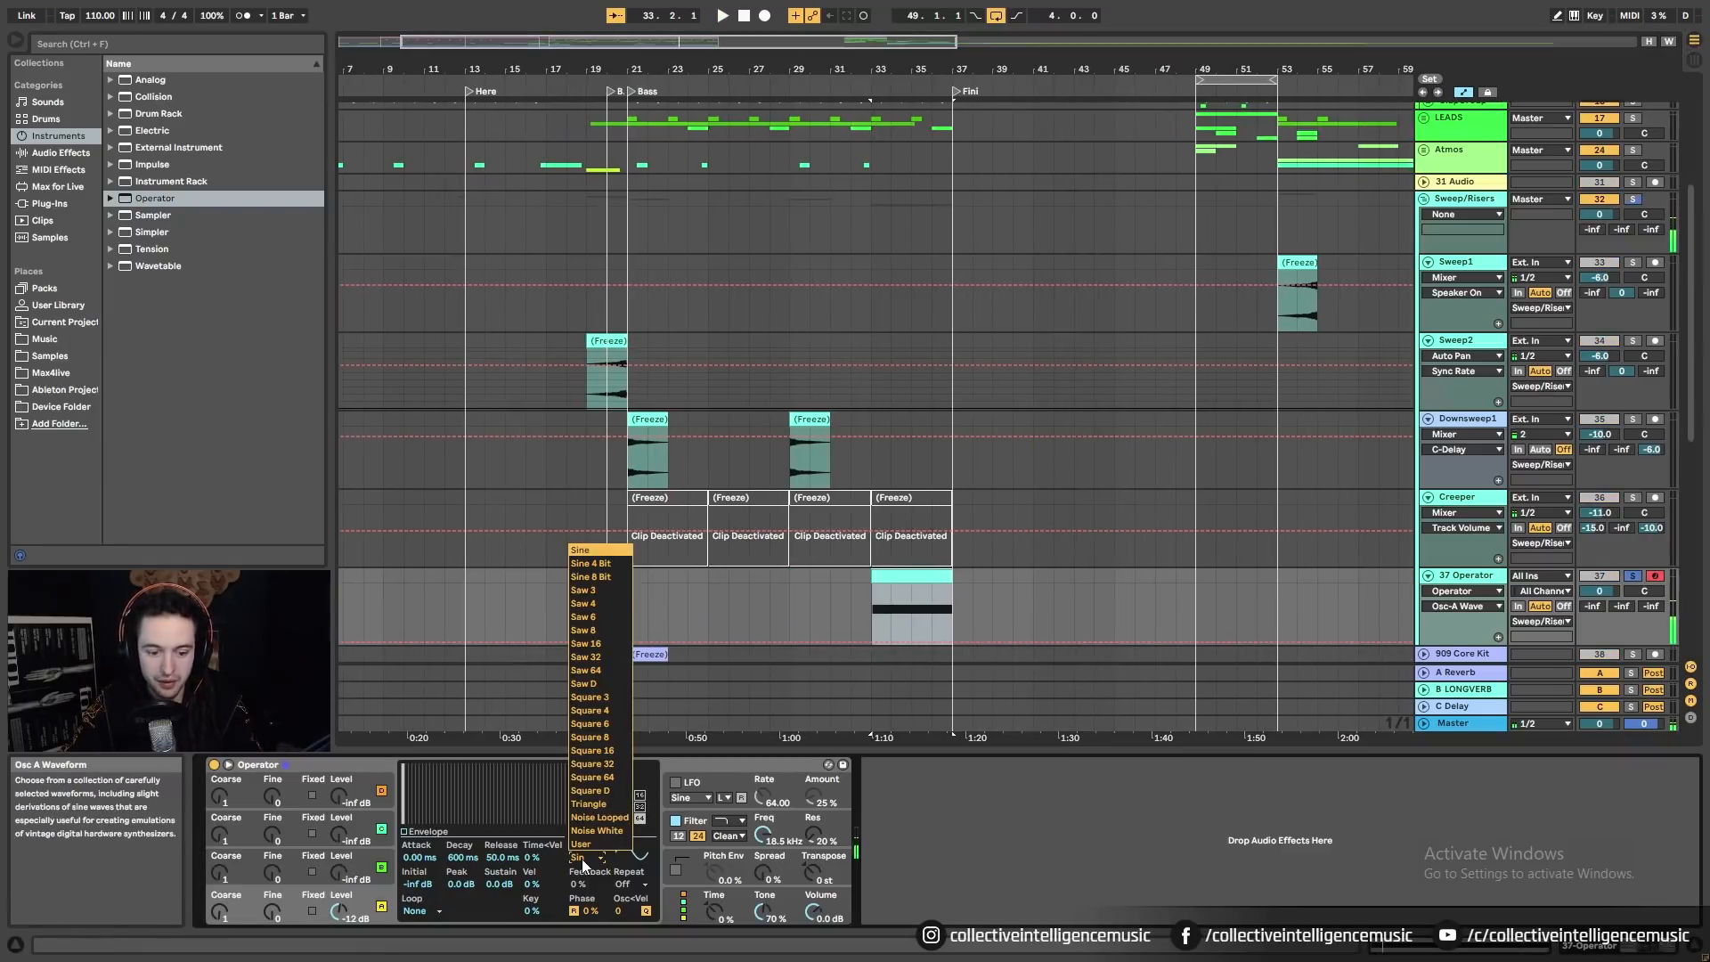
click(625, 832)
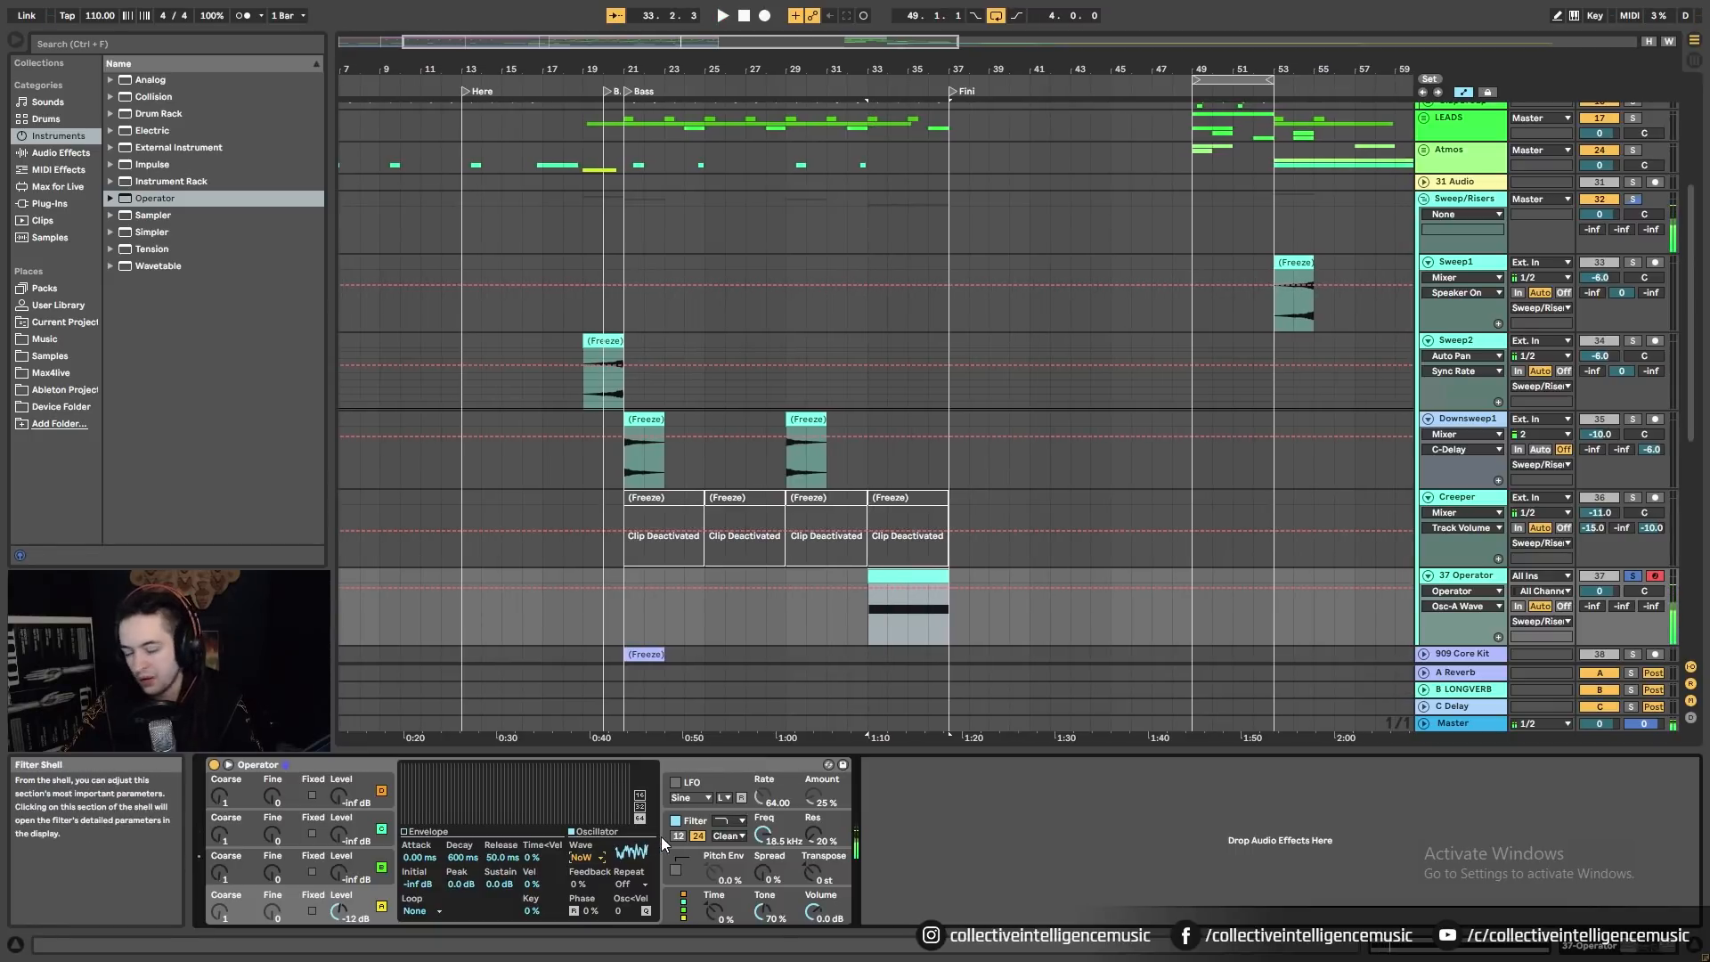
click(739, 836)
click(720, 821)
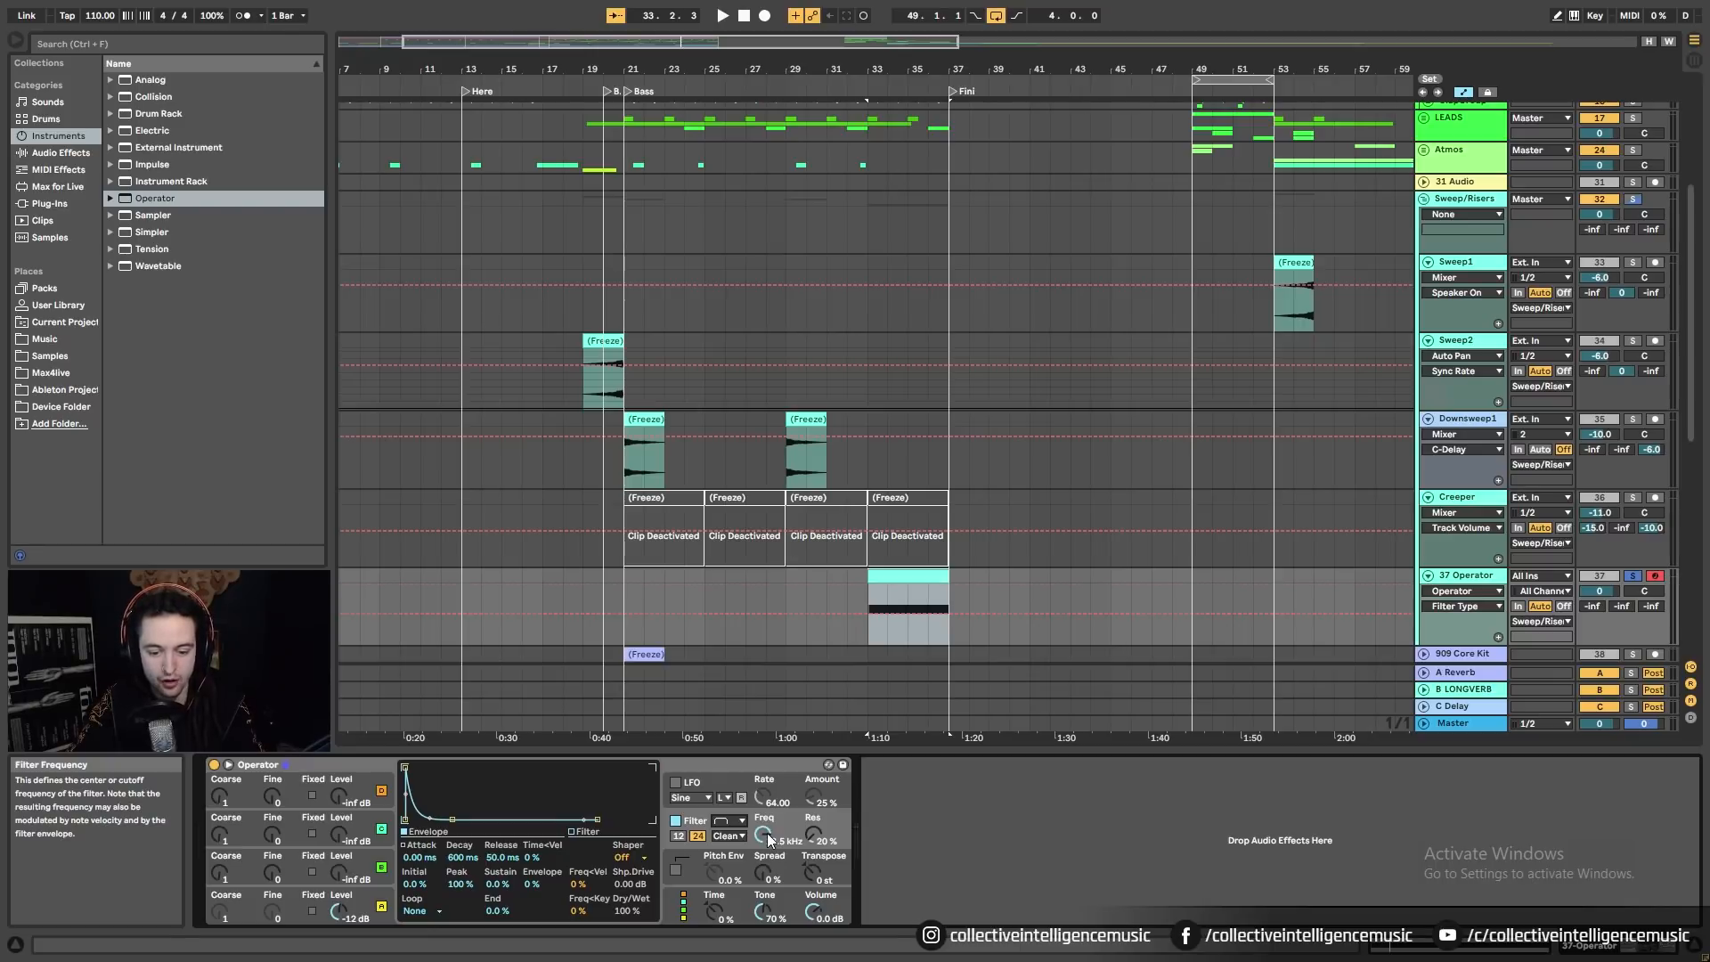
Step: Sweep Operator's filter frequency during playback and set the filter resonance to 40%
drag(766, 831, 768, 834)
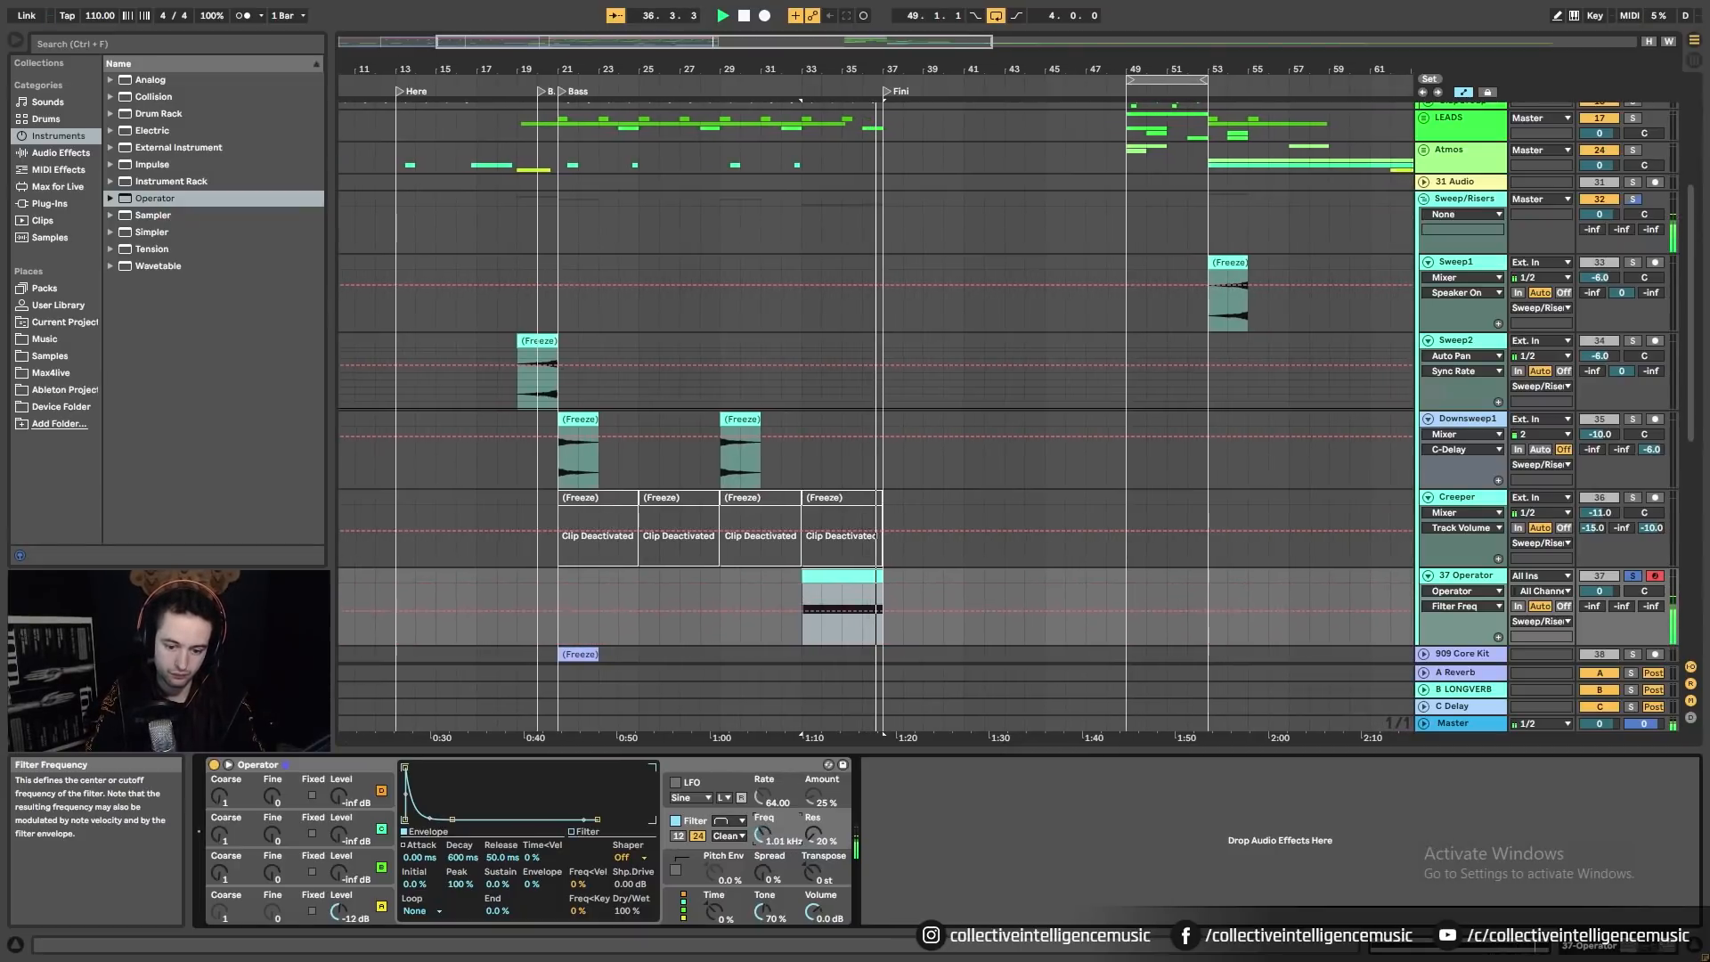
key(space)
key(space)
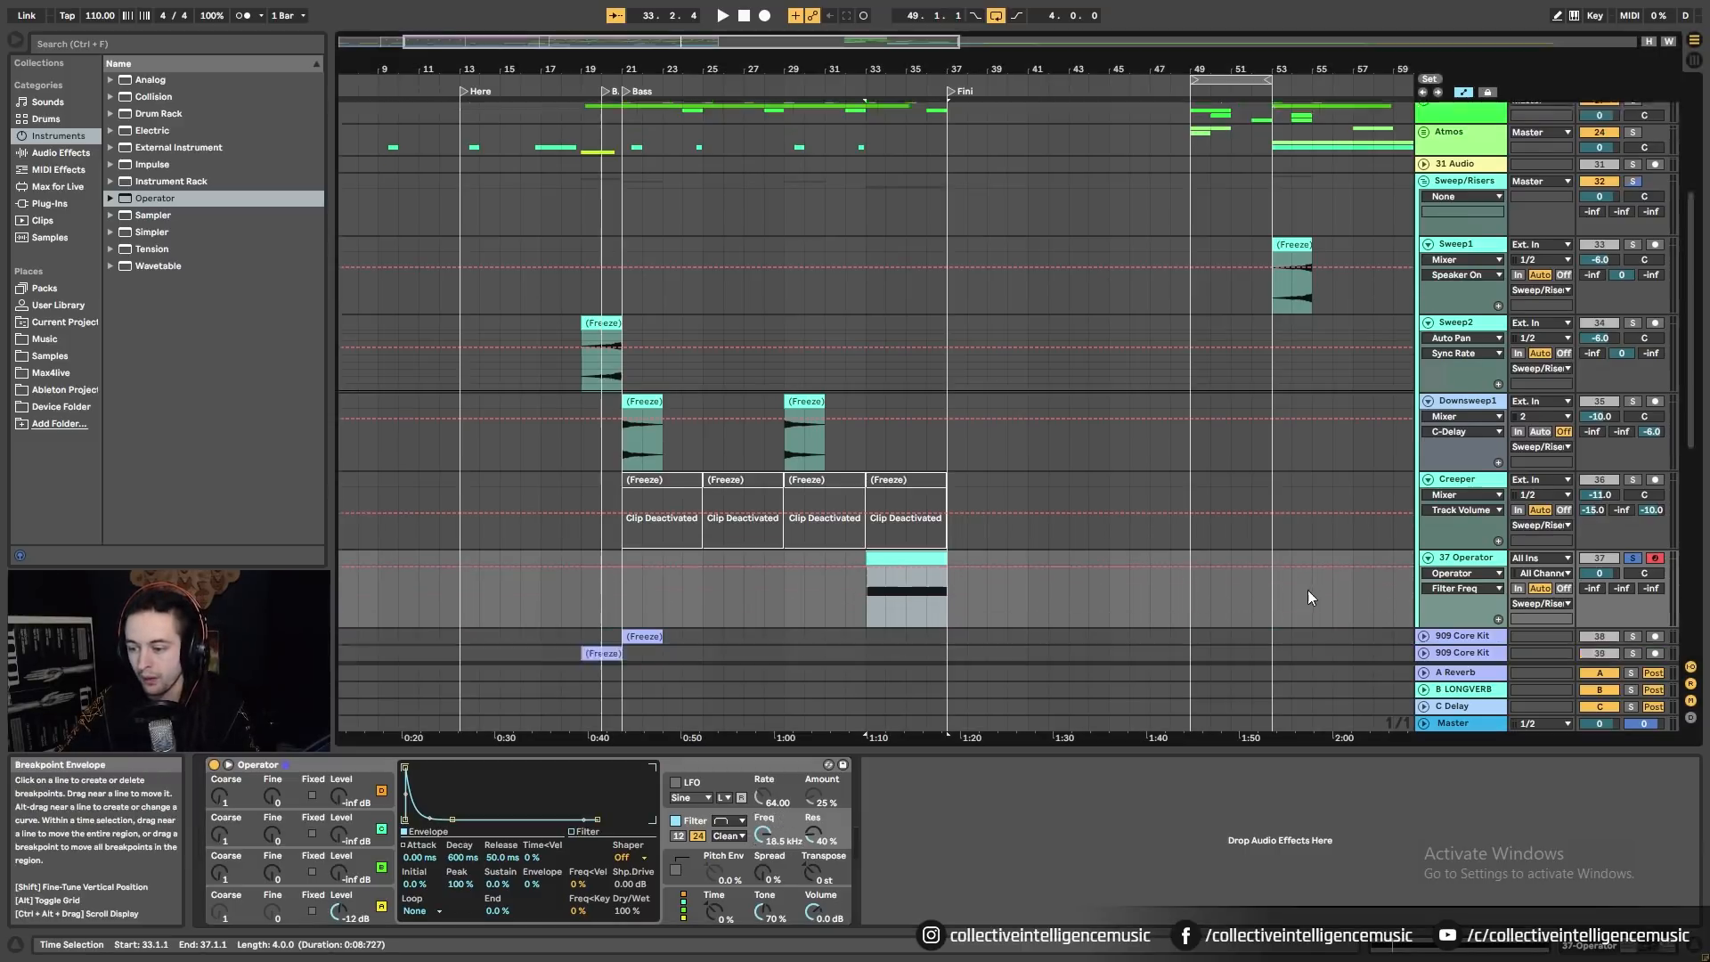
Step: Automate Operator's filter frequency to rise over bars 33 to 37 from 30 Hz to about 9.46 kHz
scroll(1309, 590, down, 2)
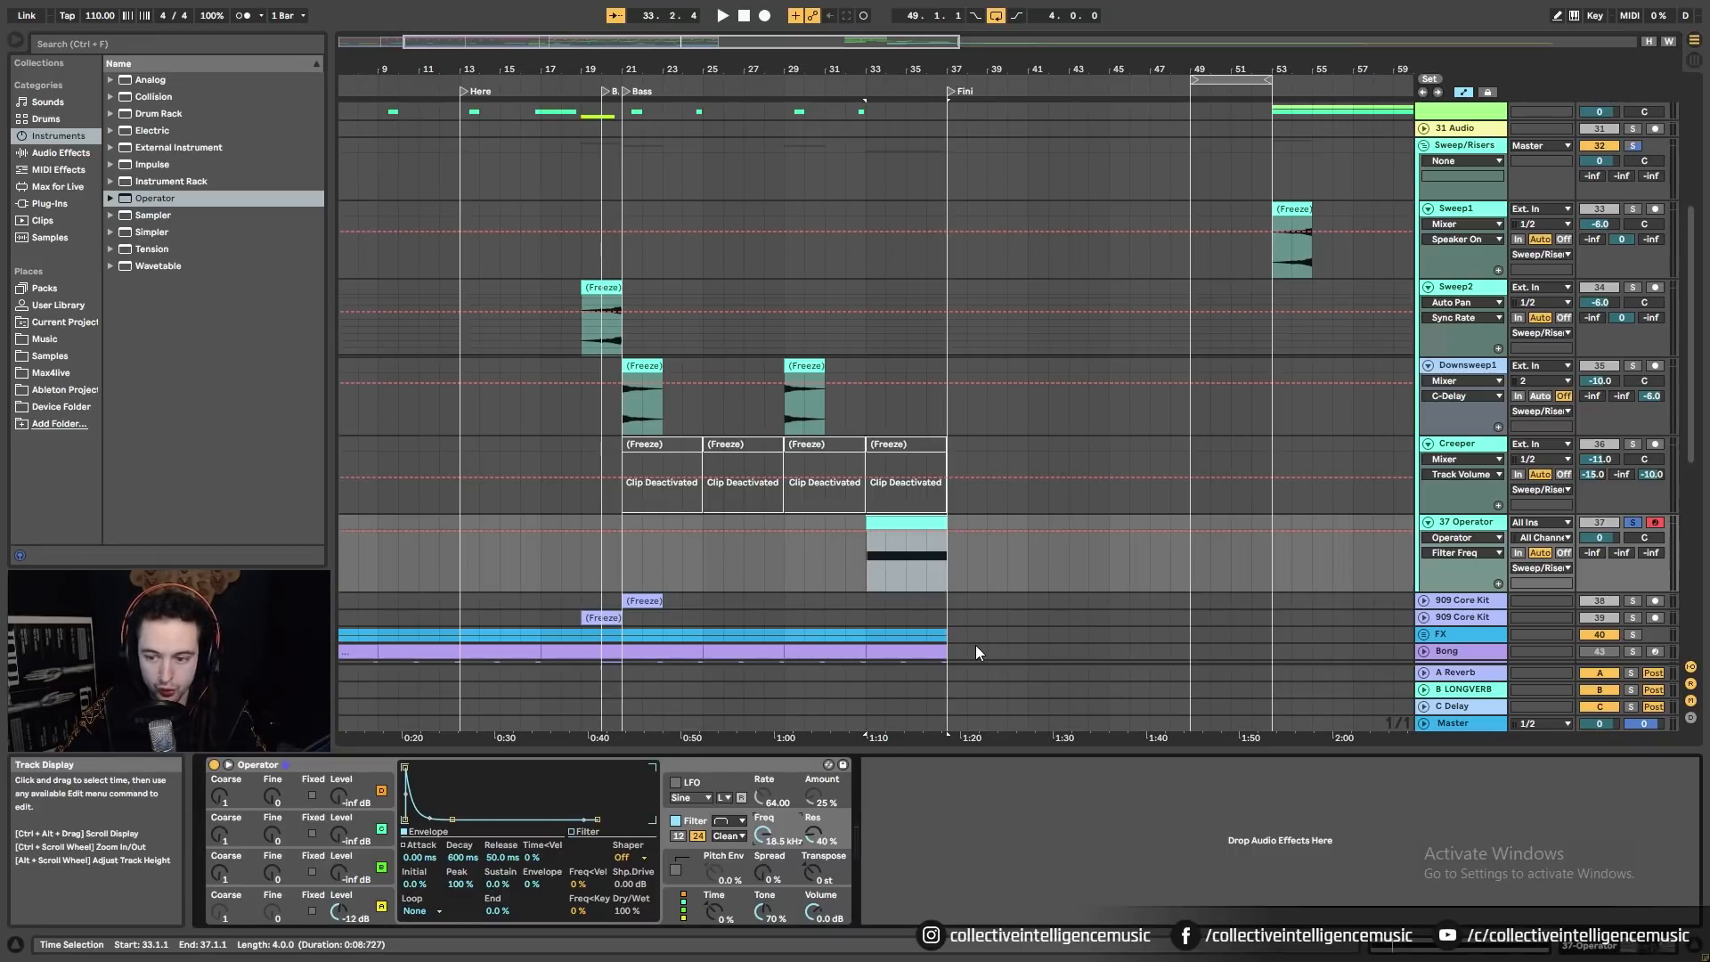
drag(869, 539, 869, 588)
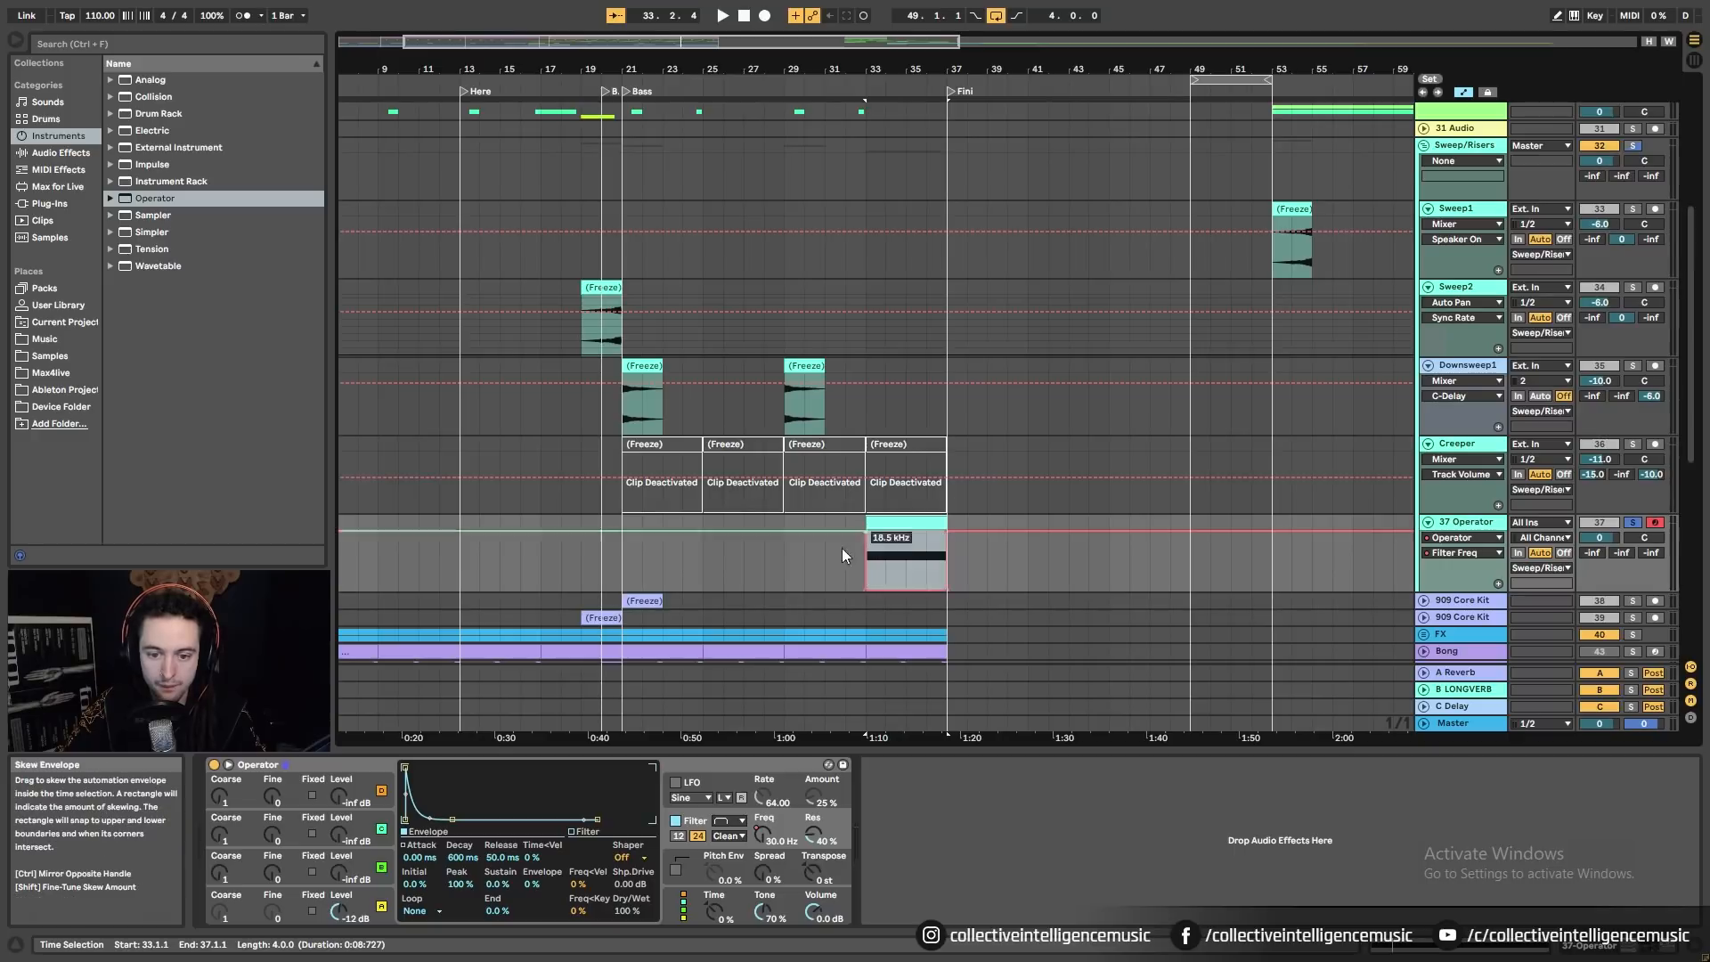
click(829, 552)
click(868, 533)
click(945, 588)
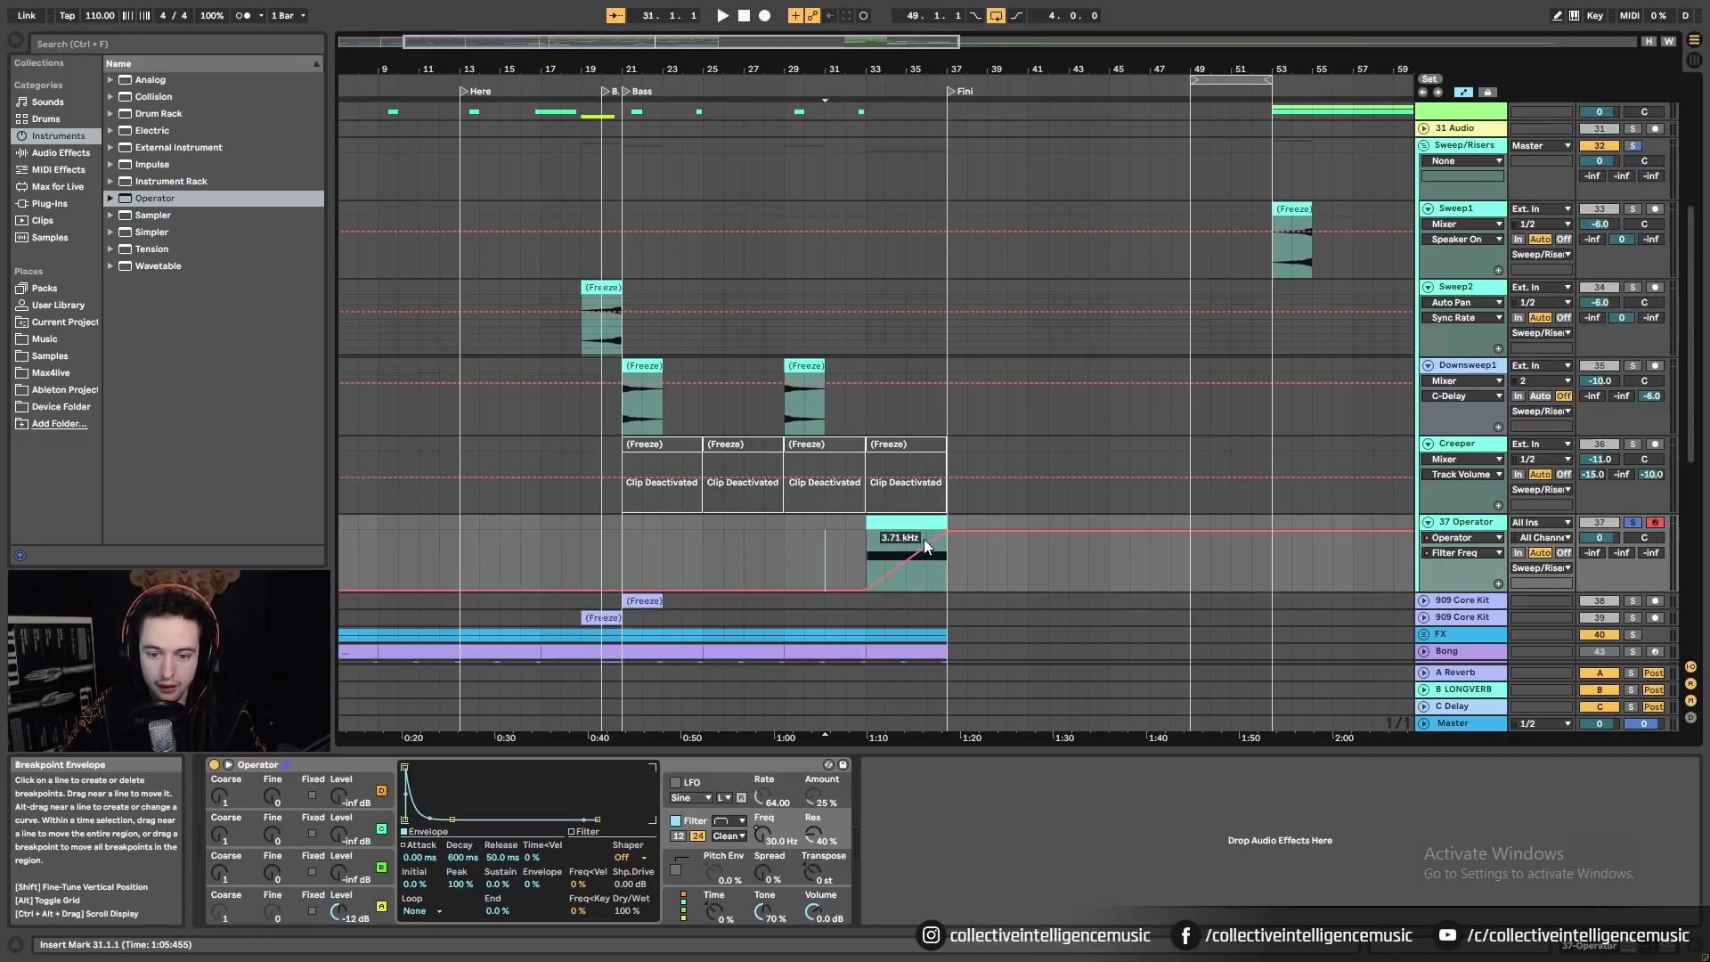
click(921, 522)
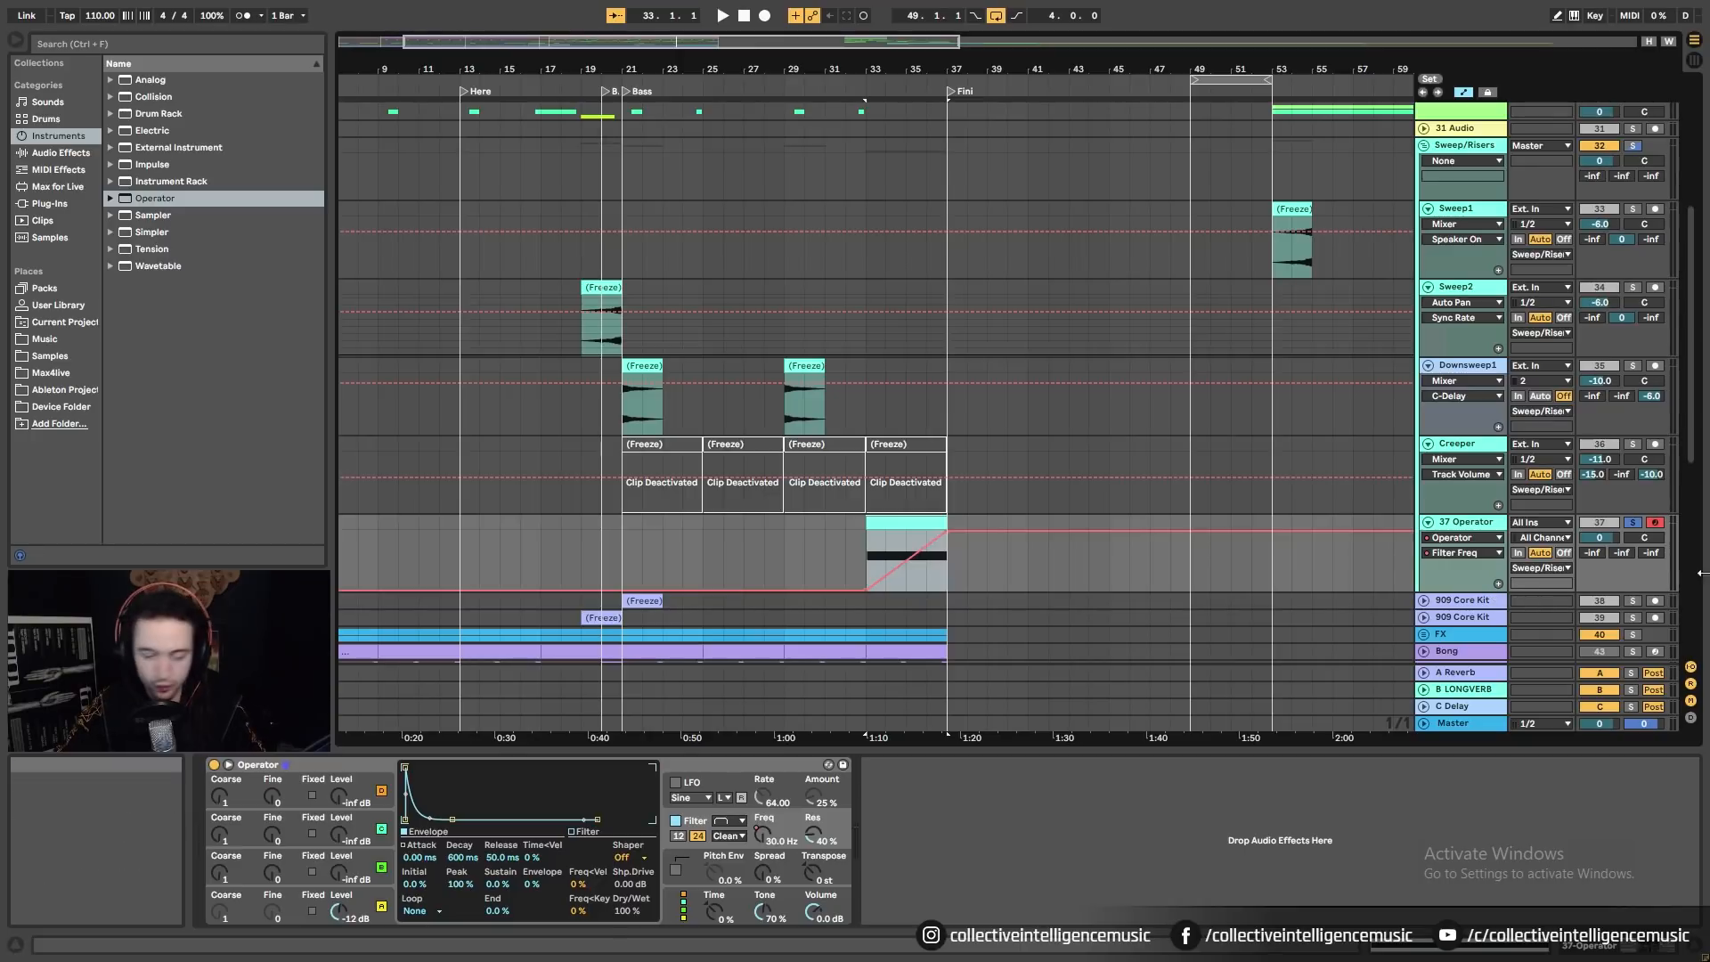
key(space)
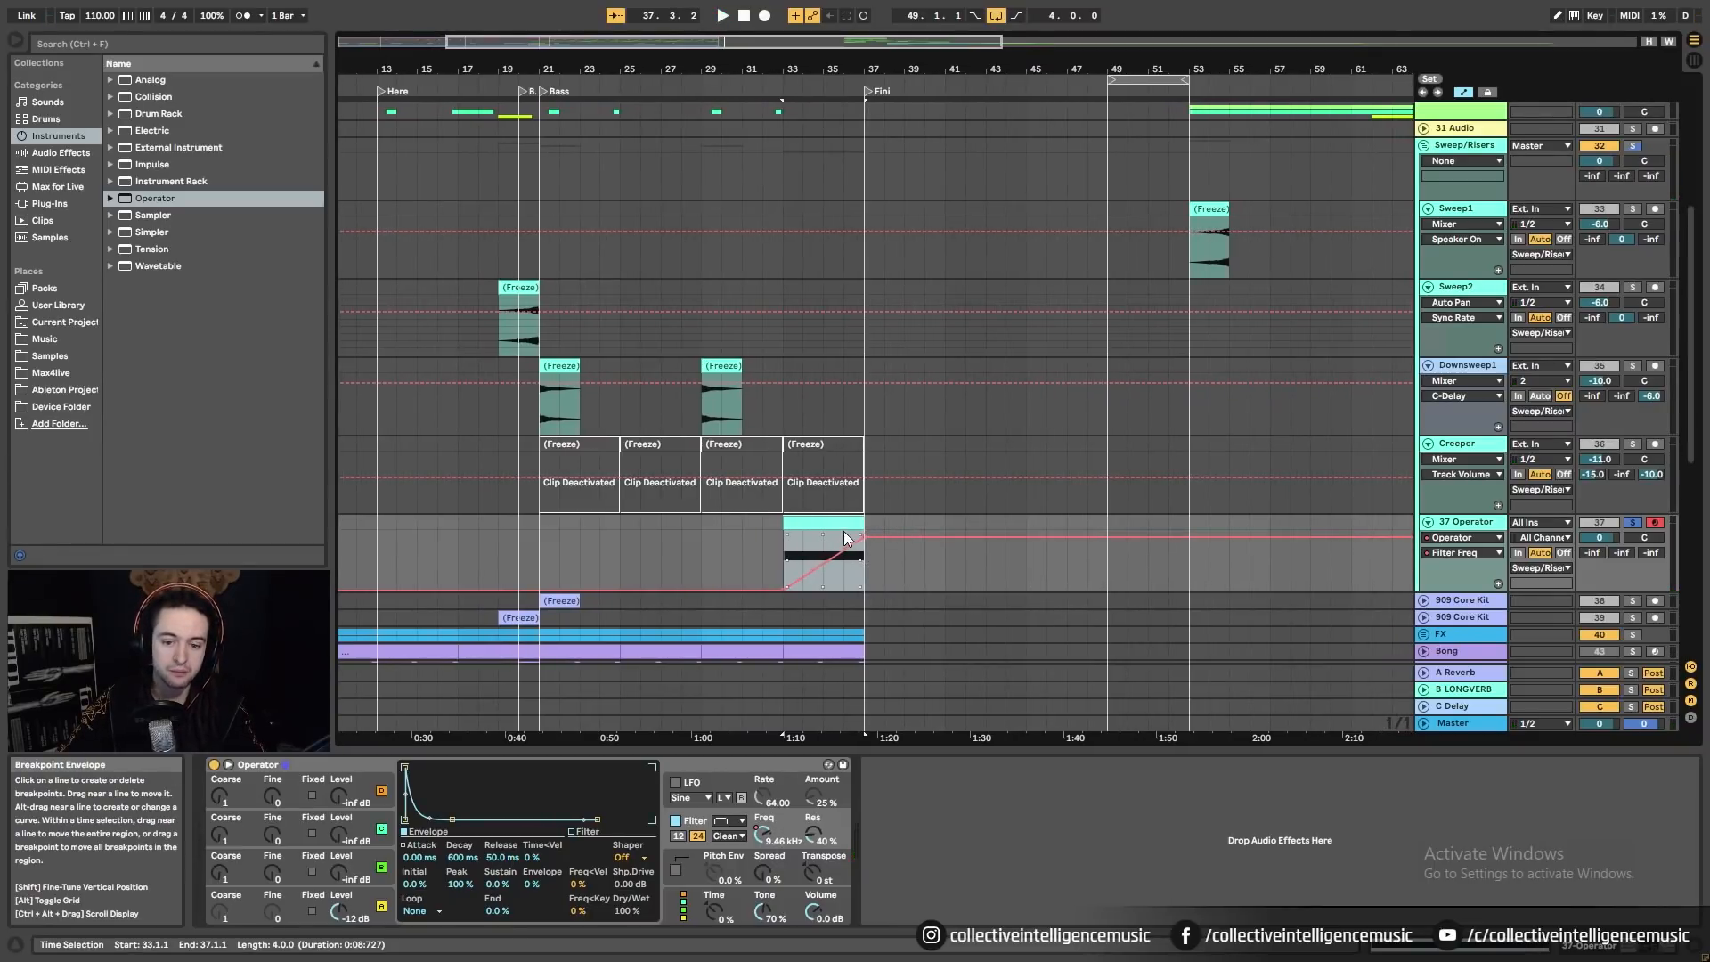
Step: Raise the Operator track's B LONGVERB and C Delay sends to 0 while auditioning the riser
key(space)
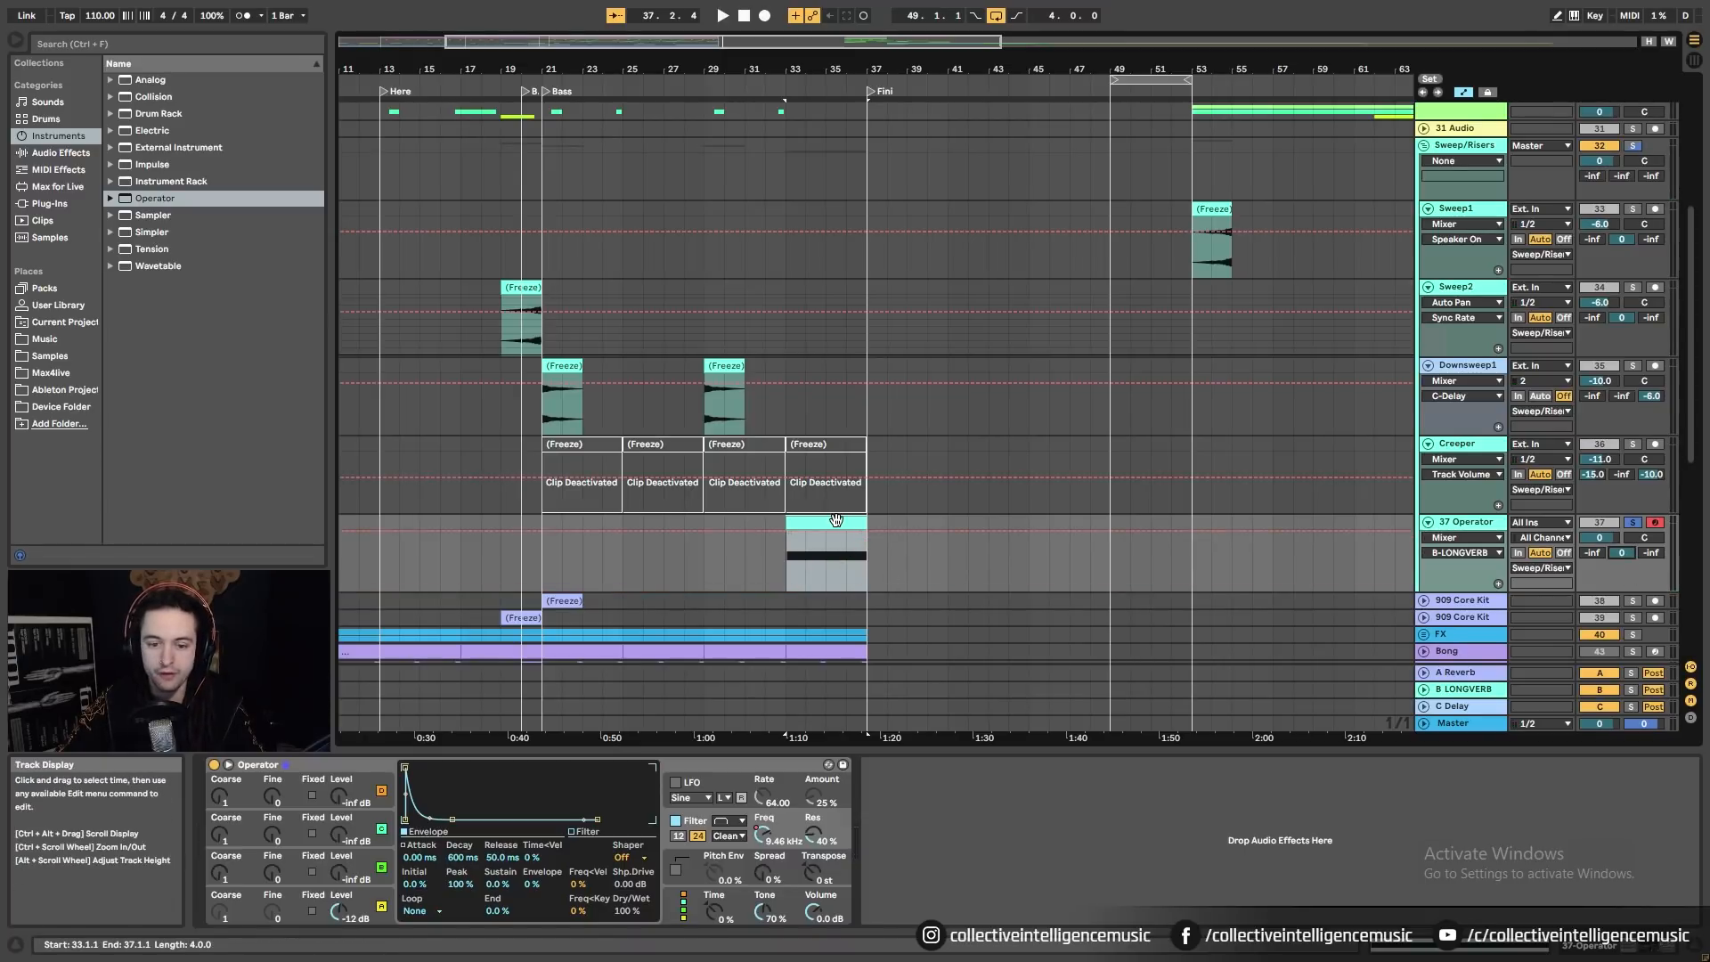
key(space)
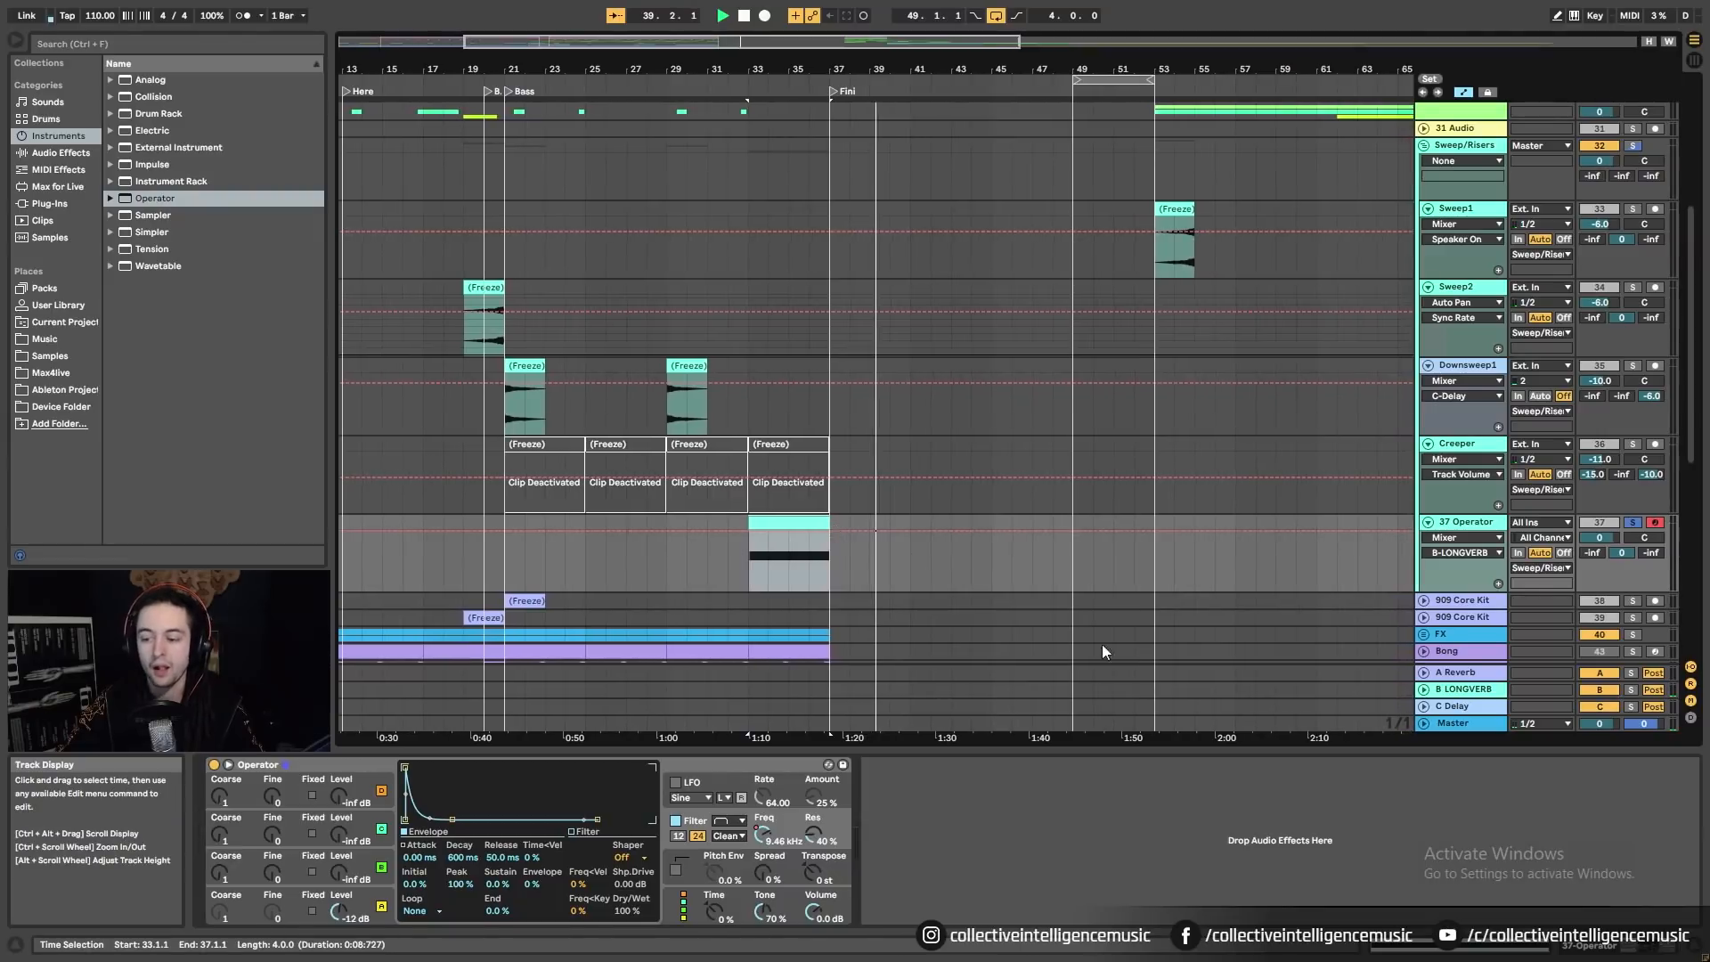
click(1652, 552)
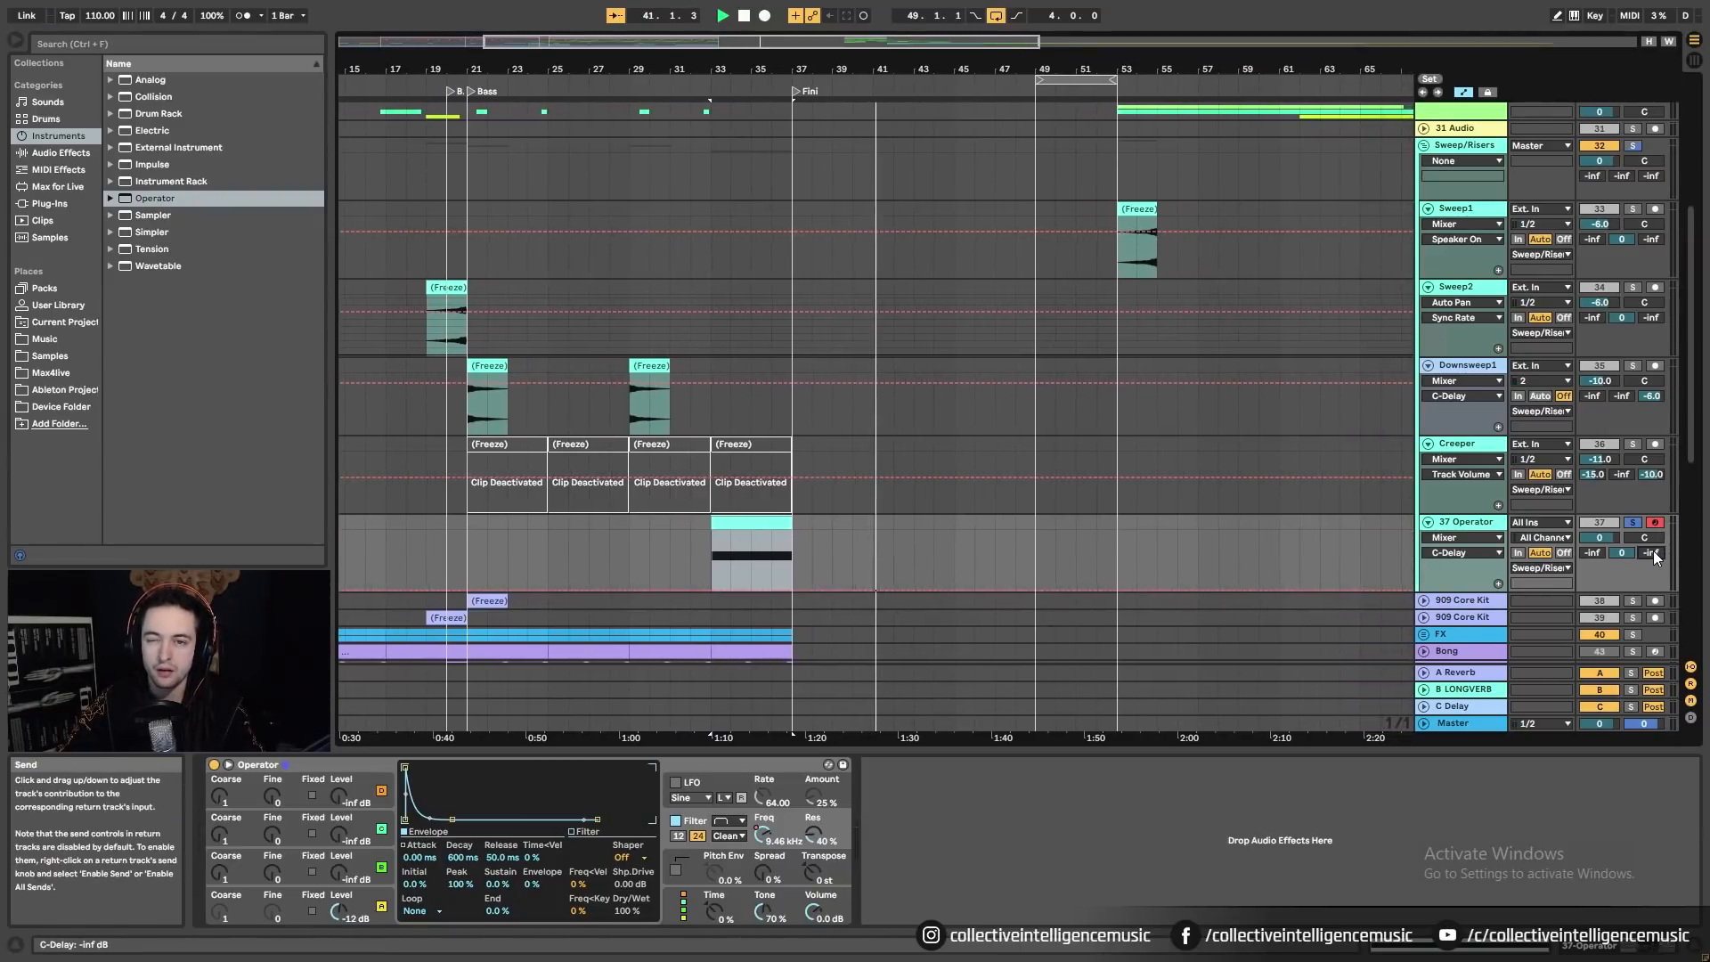
drag(1653, 552, 1653, 419)
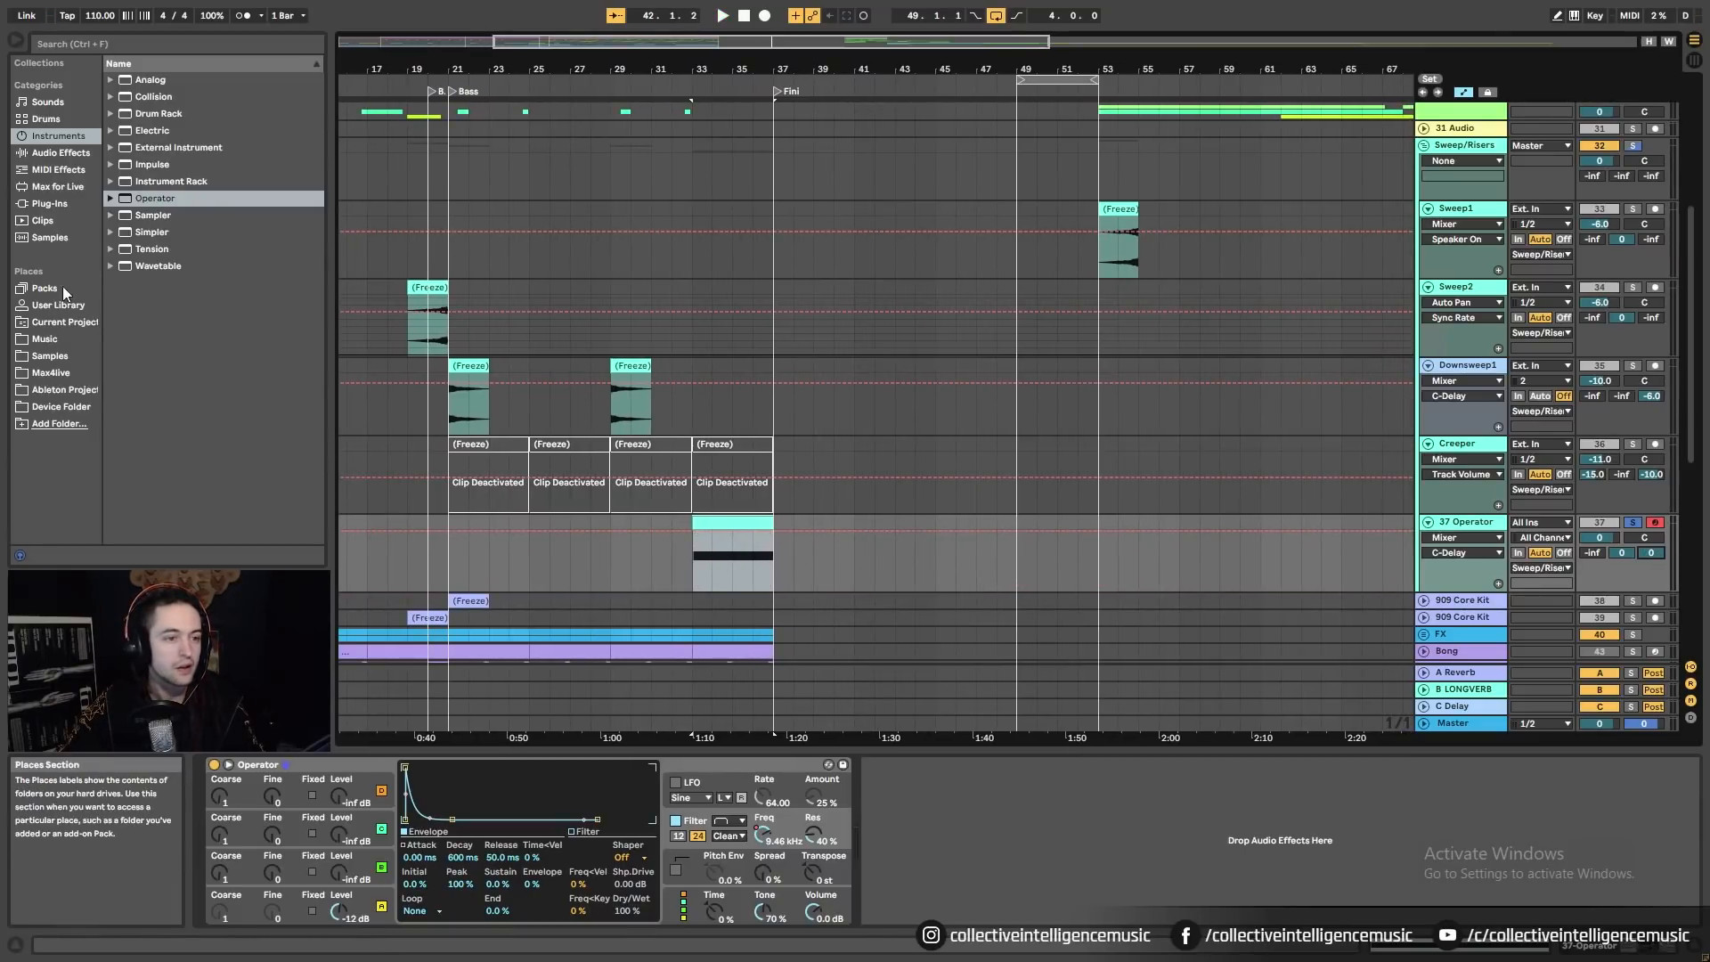
Step: Add an EQ Eight audio effect after Operator on the riser track
click(57, 154)
scroll(174, 349, down, 5)
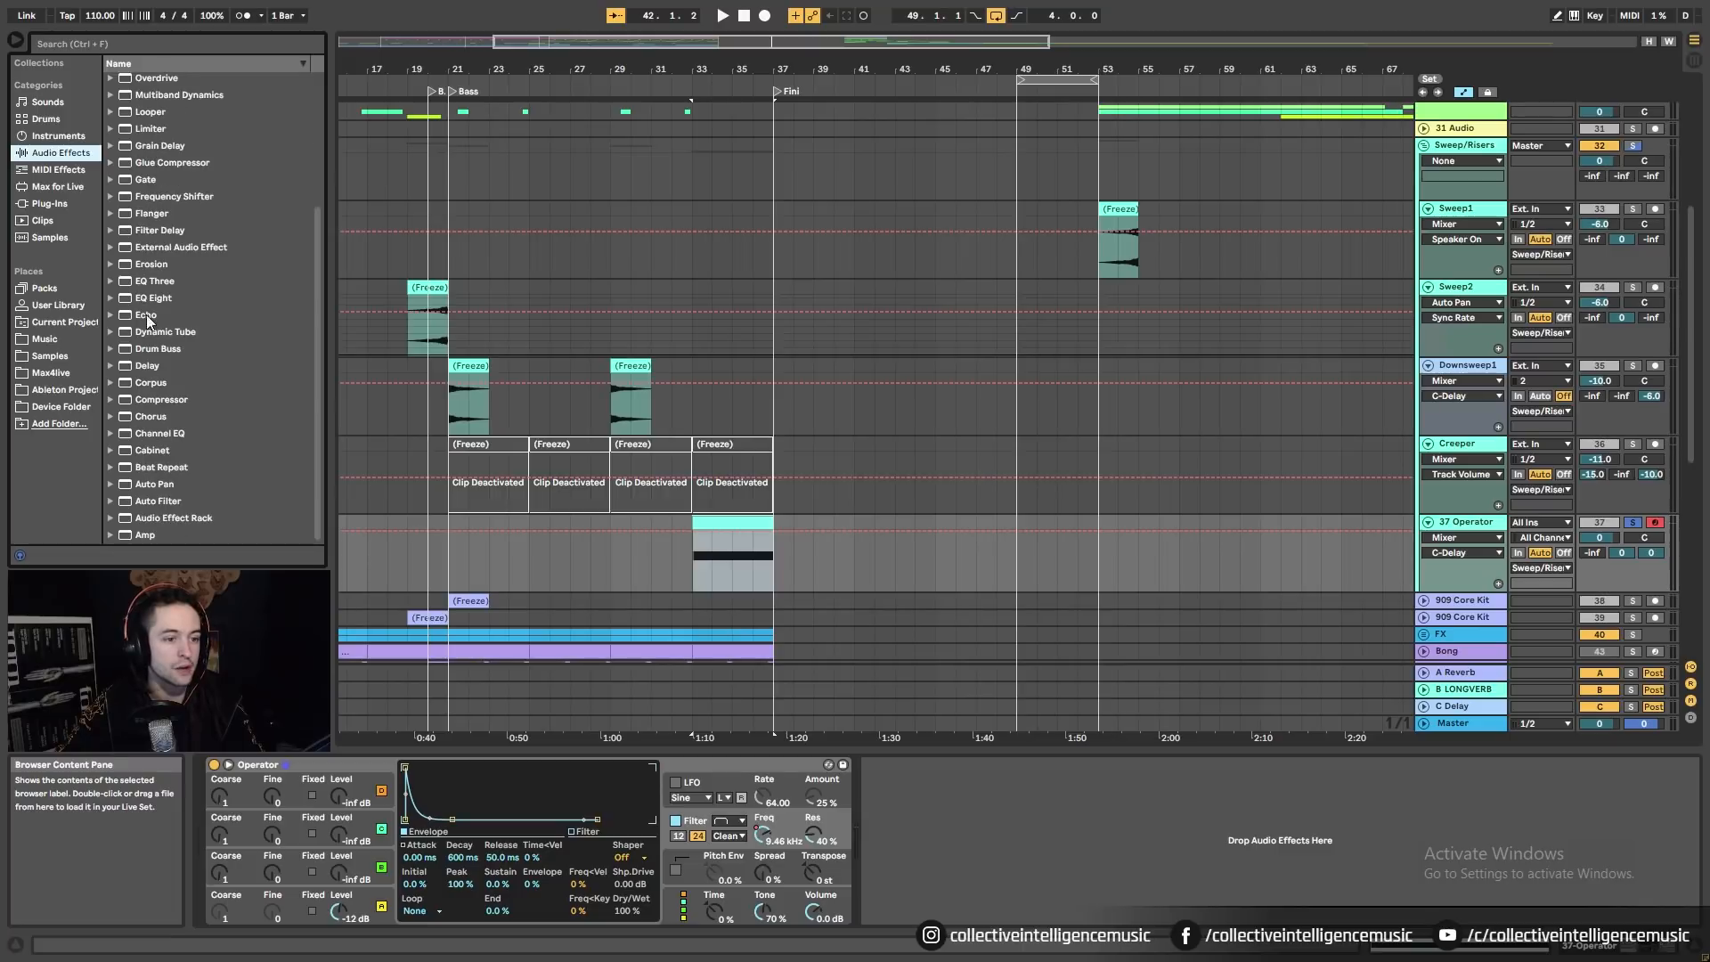
drag(169, 288, 748, 784)
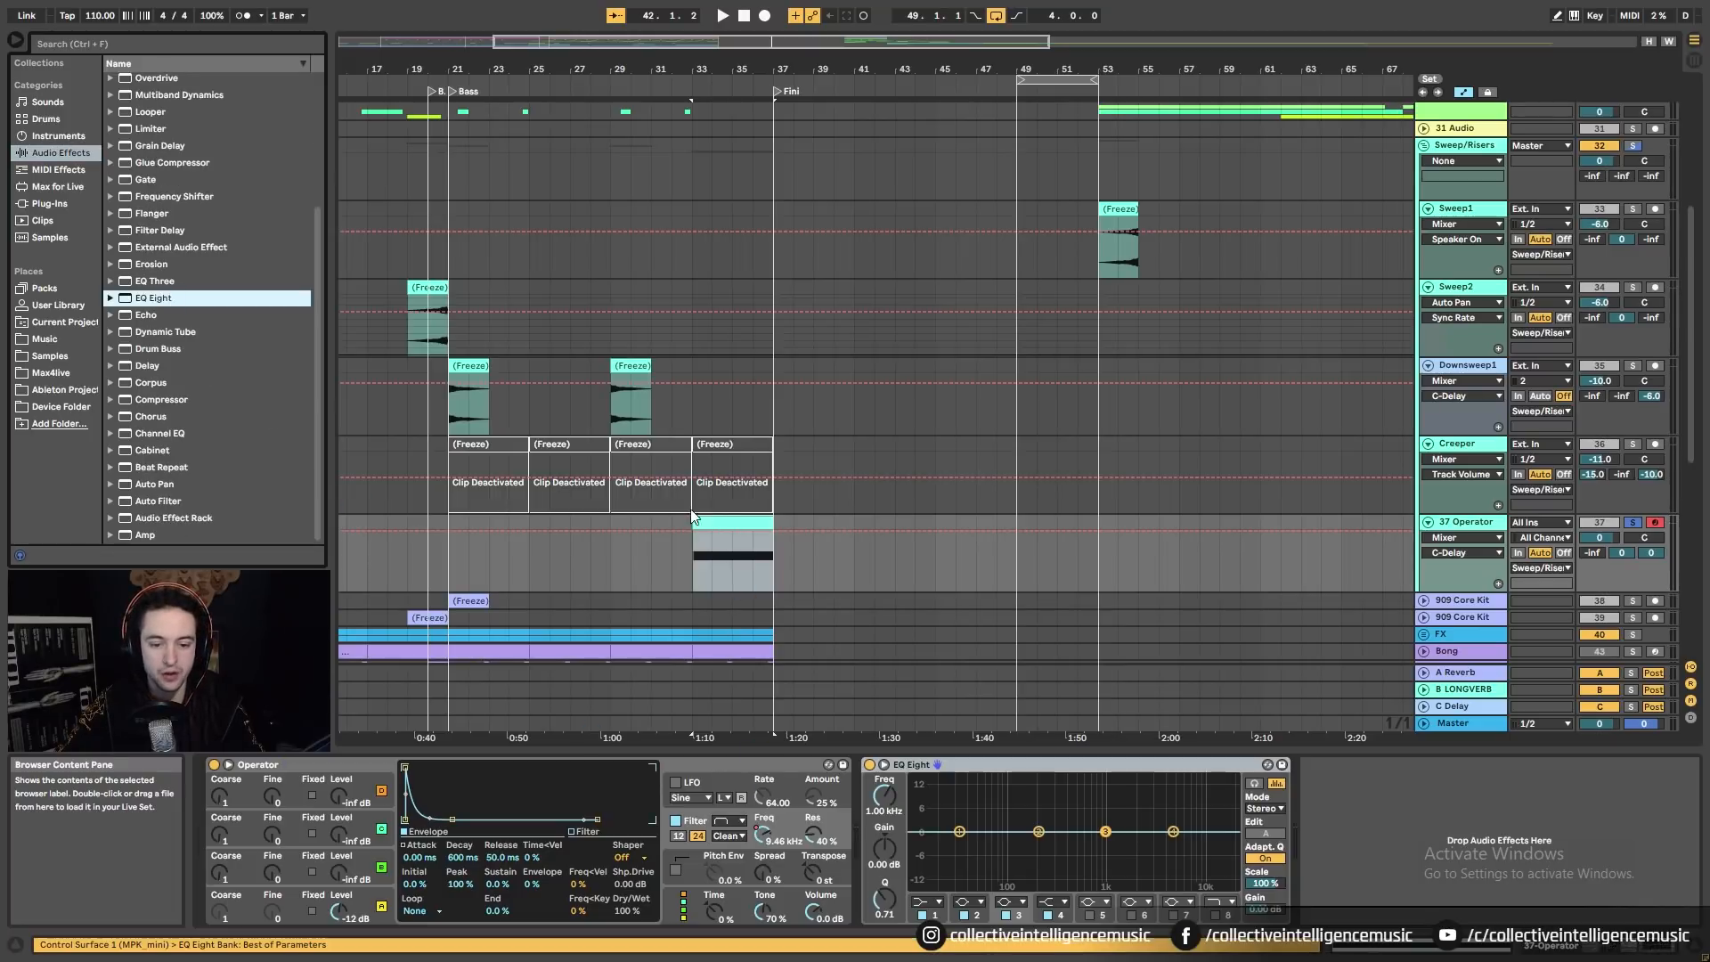
Step: Make EQ Eight's first band a low cut at 346 Hz and play the riser from bar 33
key(space)
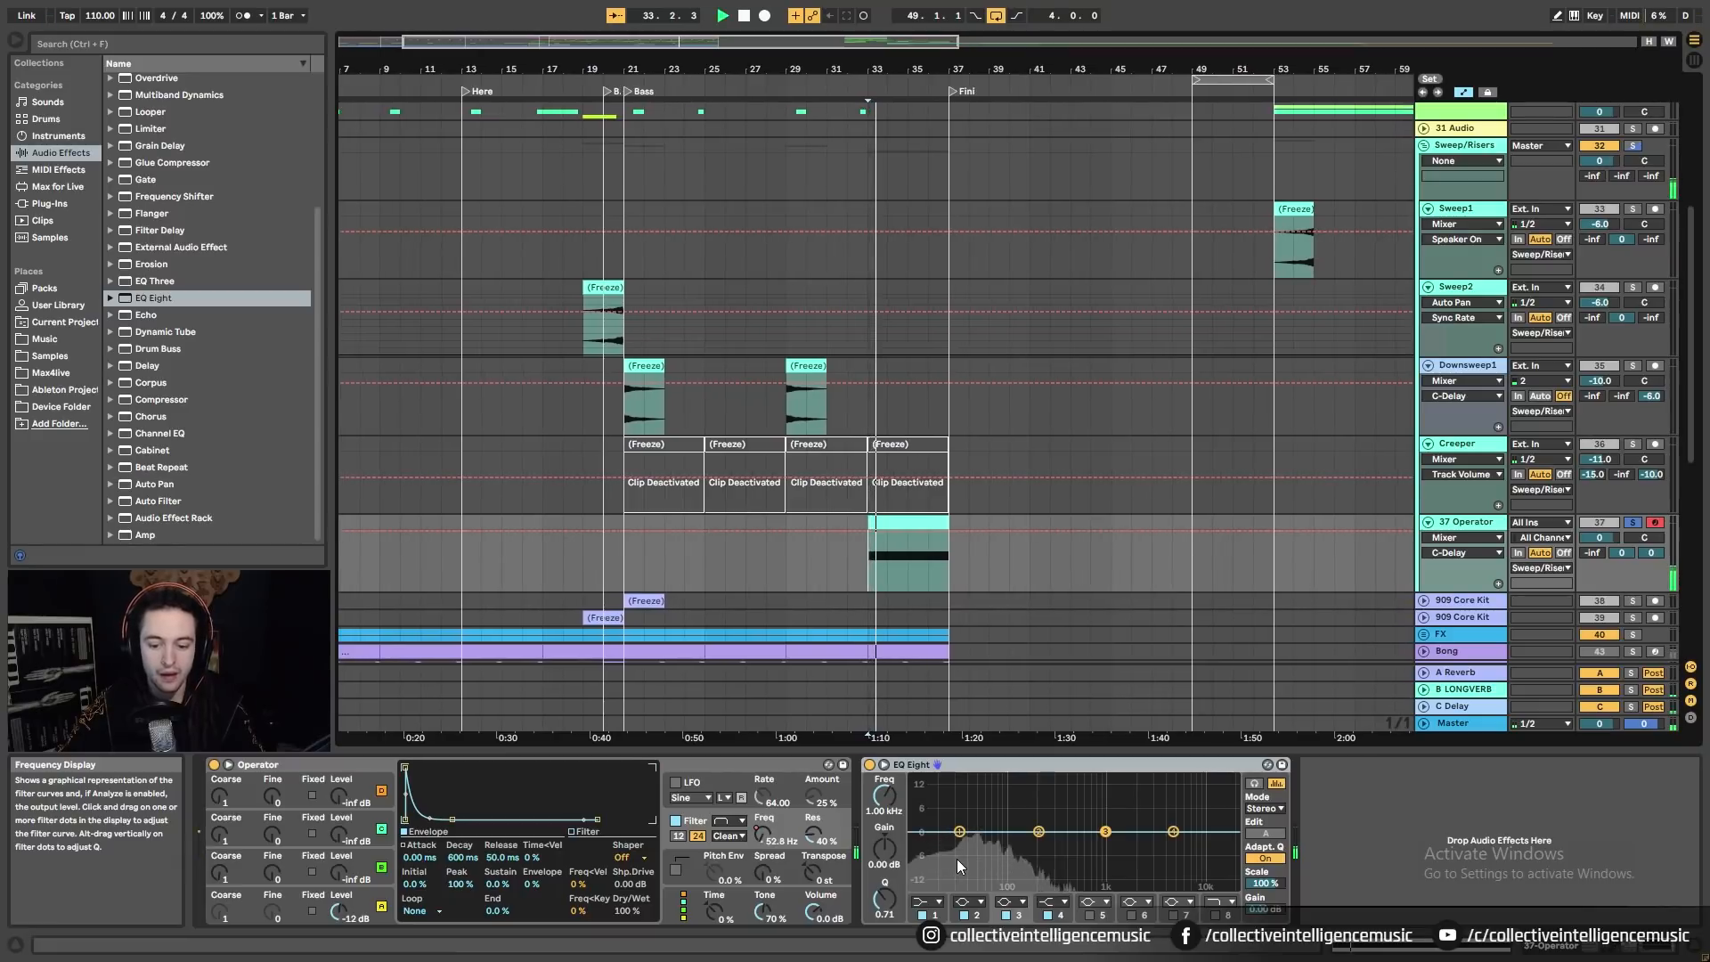
scroll(907, 545, up, 2)
scroll(907, 545, up, 8)
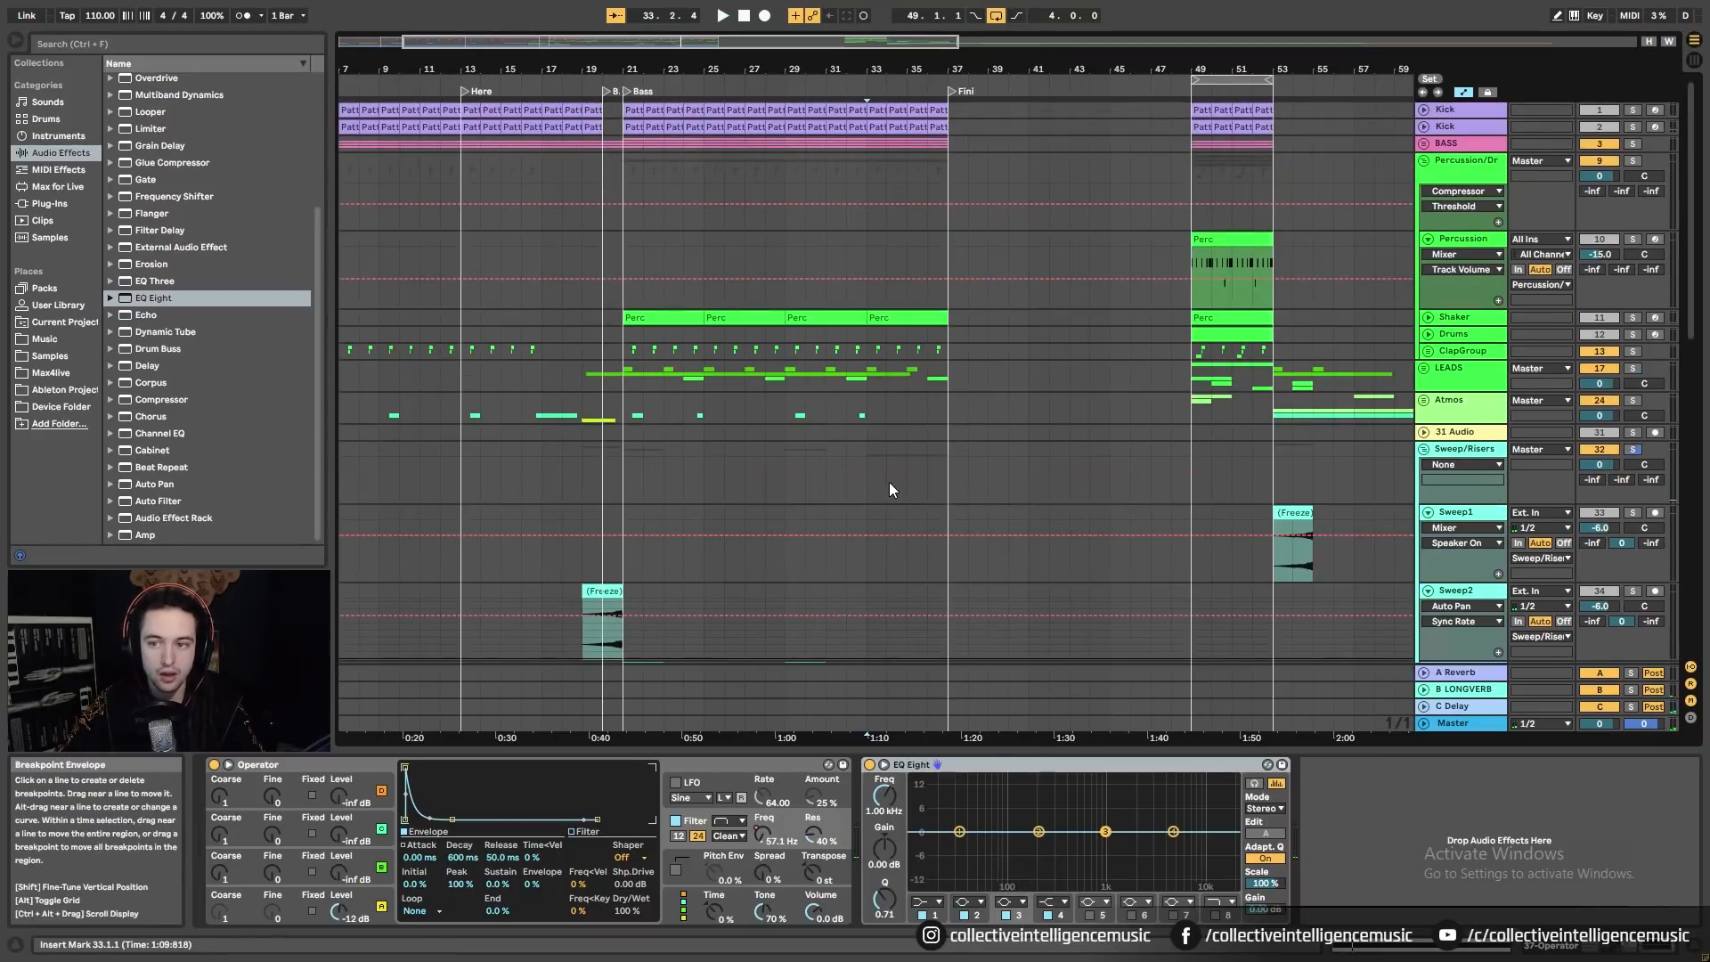
scroll(1024, 537, down, 7)
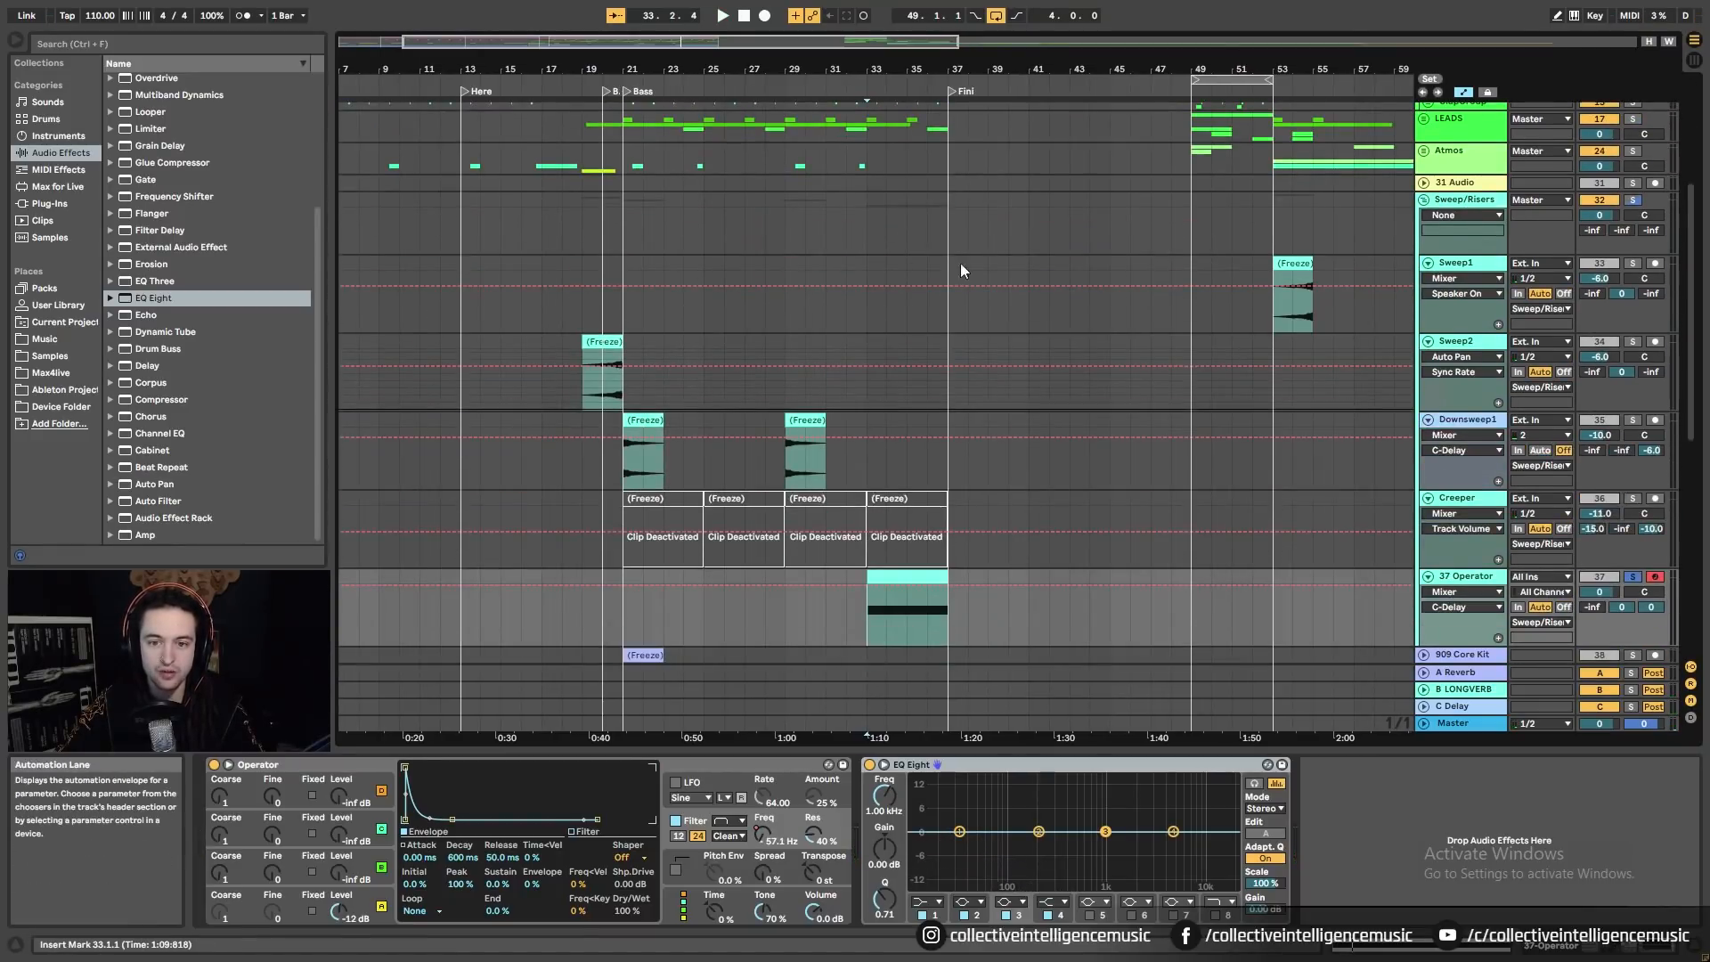
scroll(964, 401, down, 5)
click(935, 901)
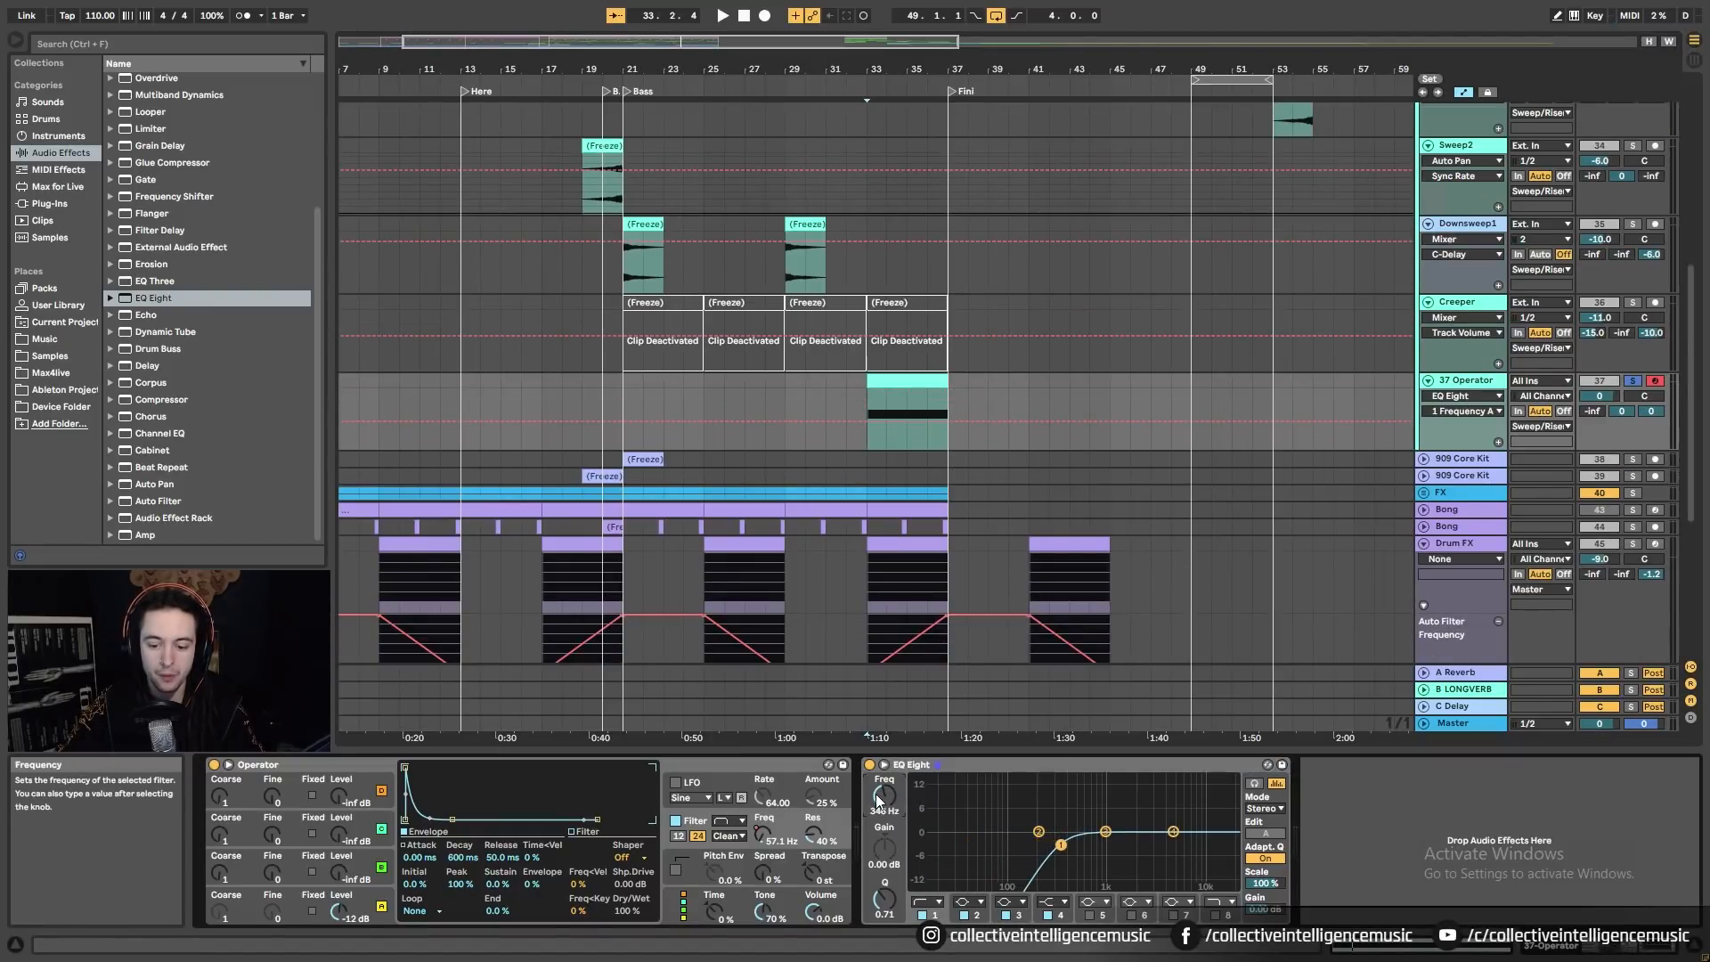
key(space)
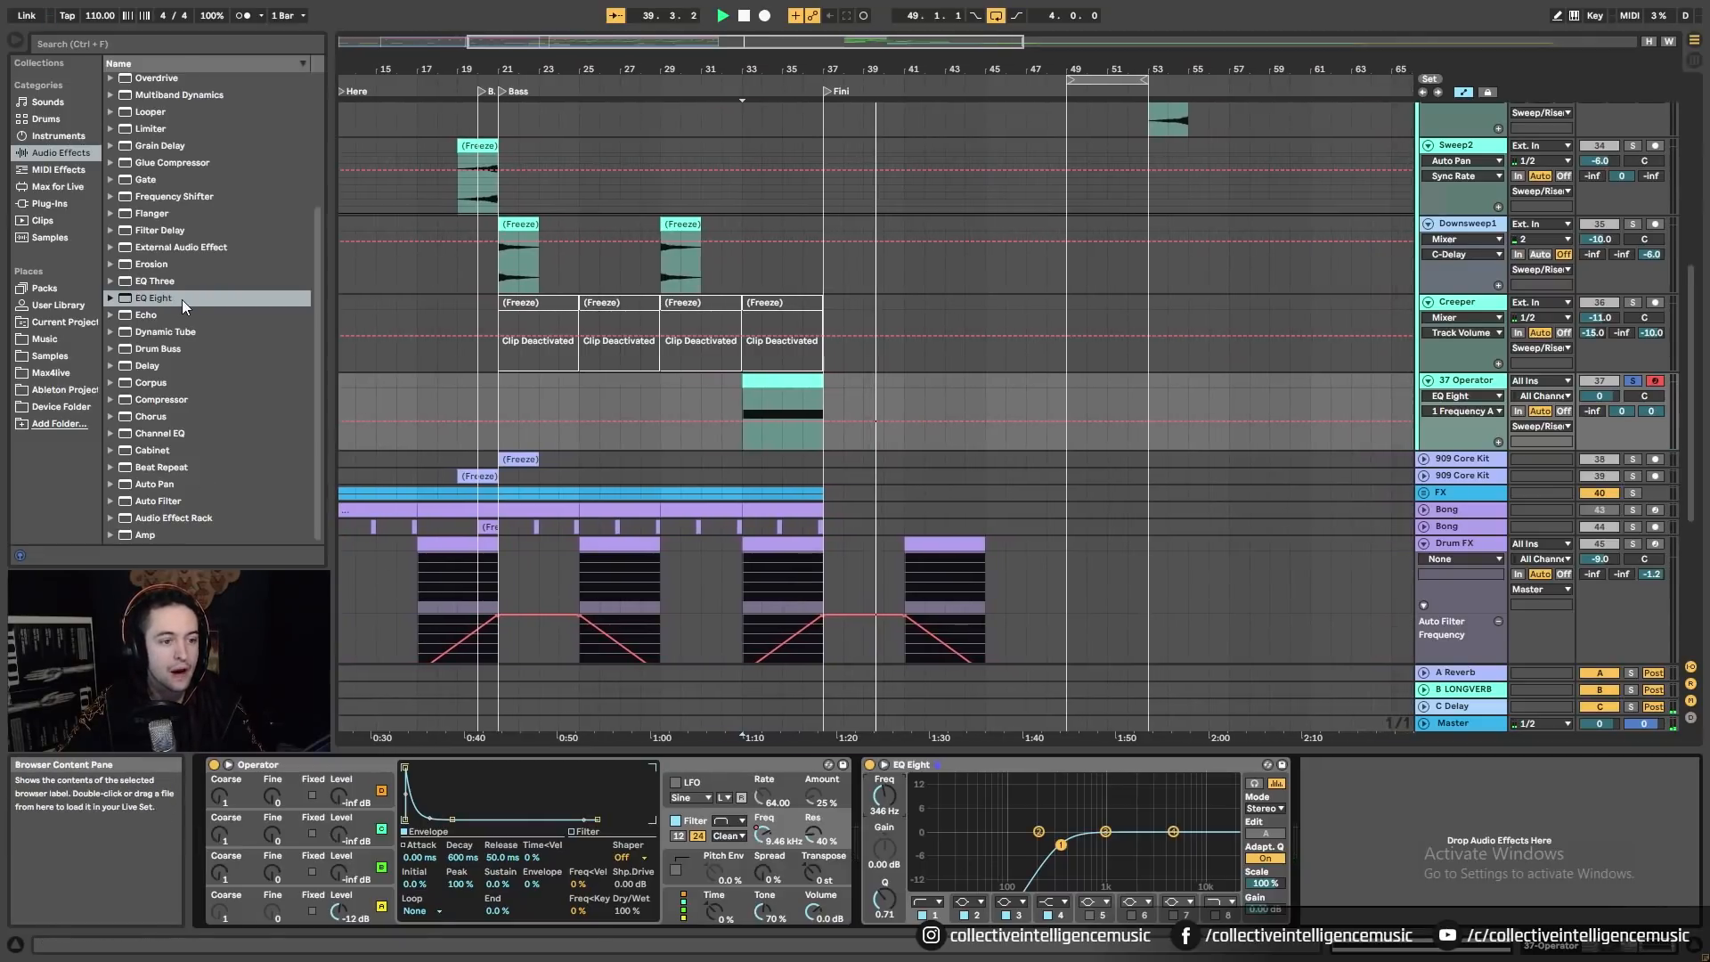
Step: Add a Utility effect after EQ Eight, show its Balance automation on the Operator track and stop playback
scroll(182, 299, up, 5)
scroll(173, 169, up, 1)
double_click(162, 114)
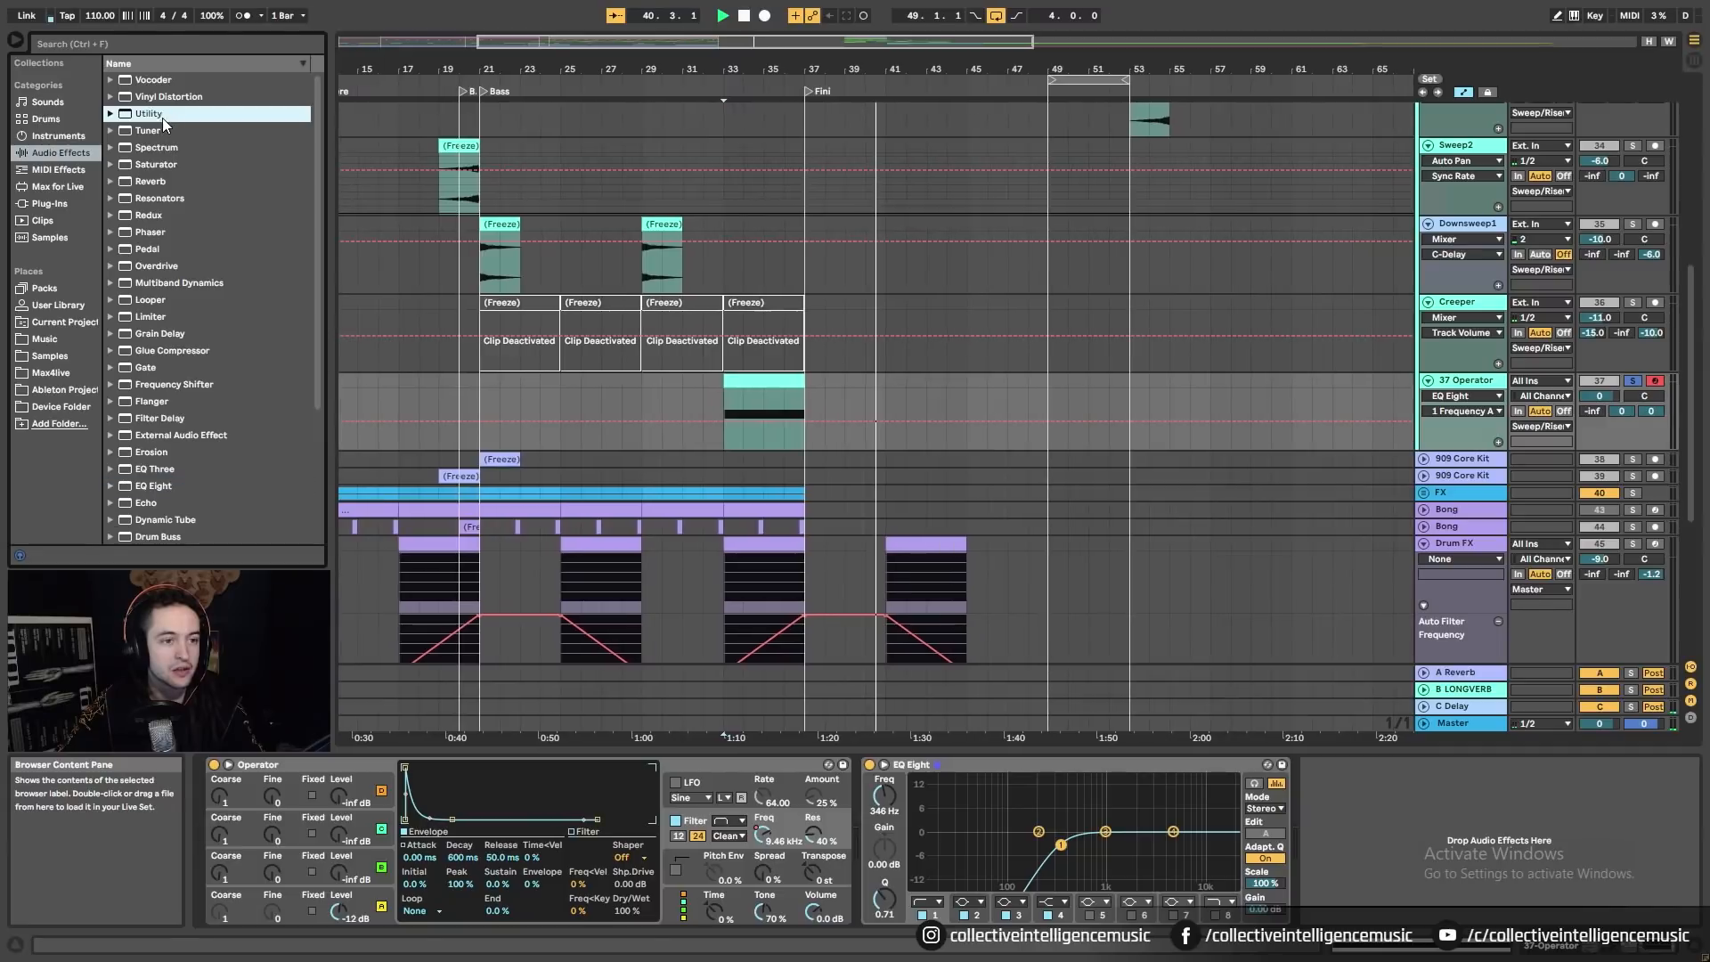
click(1393, 878)
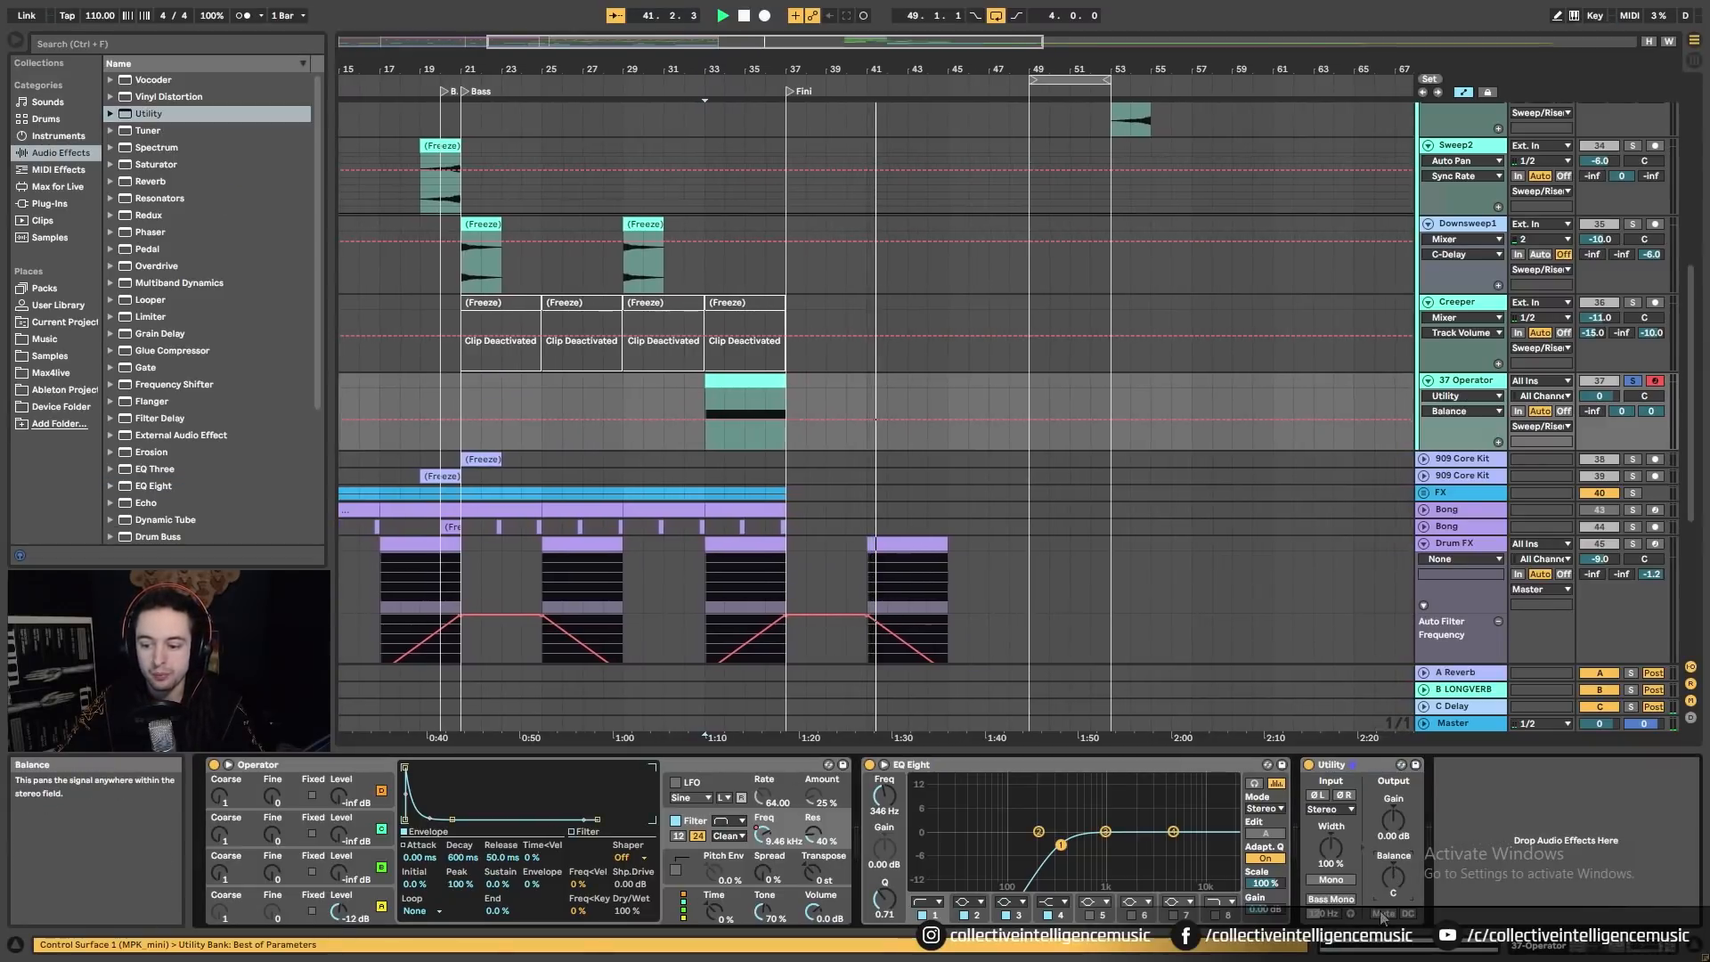
key(space)
Step: Automate Utility's Balance from centre at bar 33 to right at 34, 50L at 35, right at 36 and centre at 37
drag(712, 69, 748, 306)
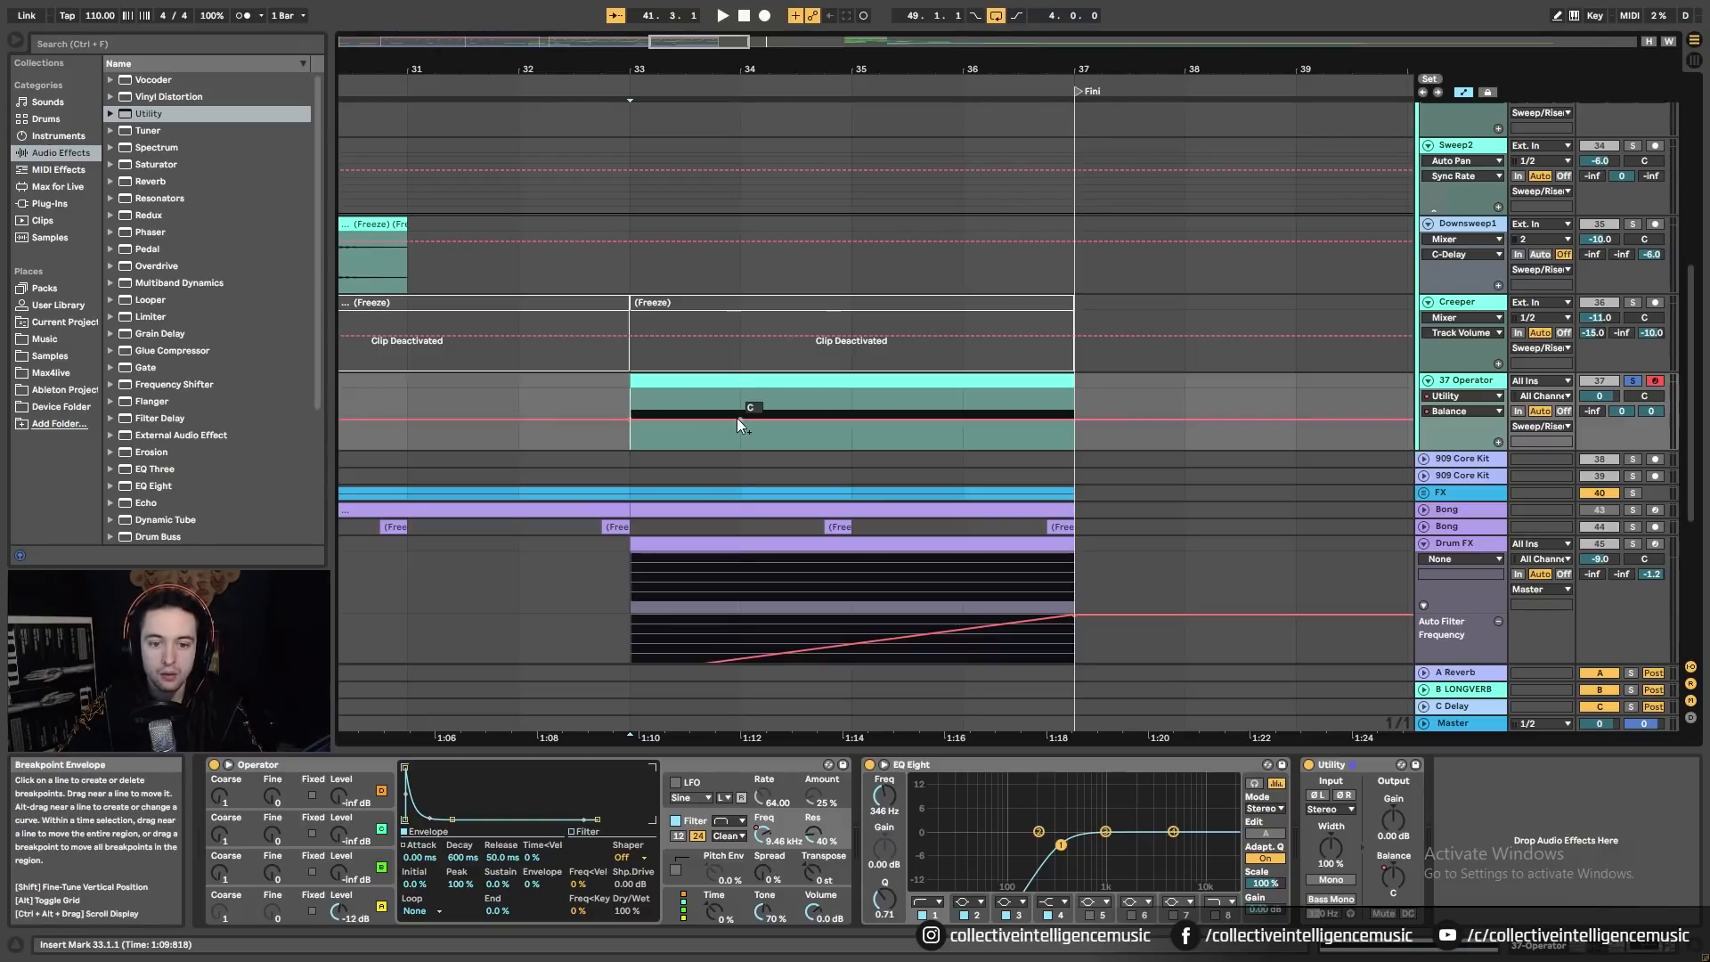
drag(848, 393, 850, 448)
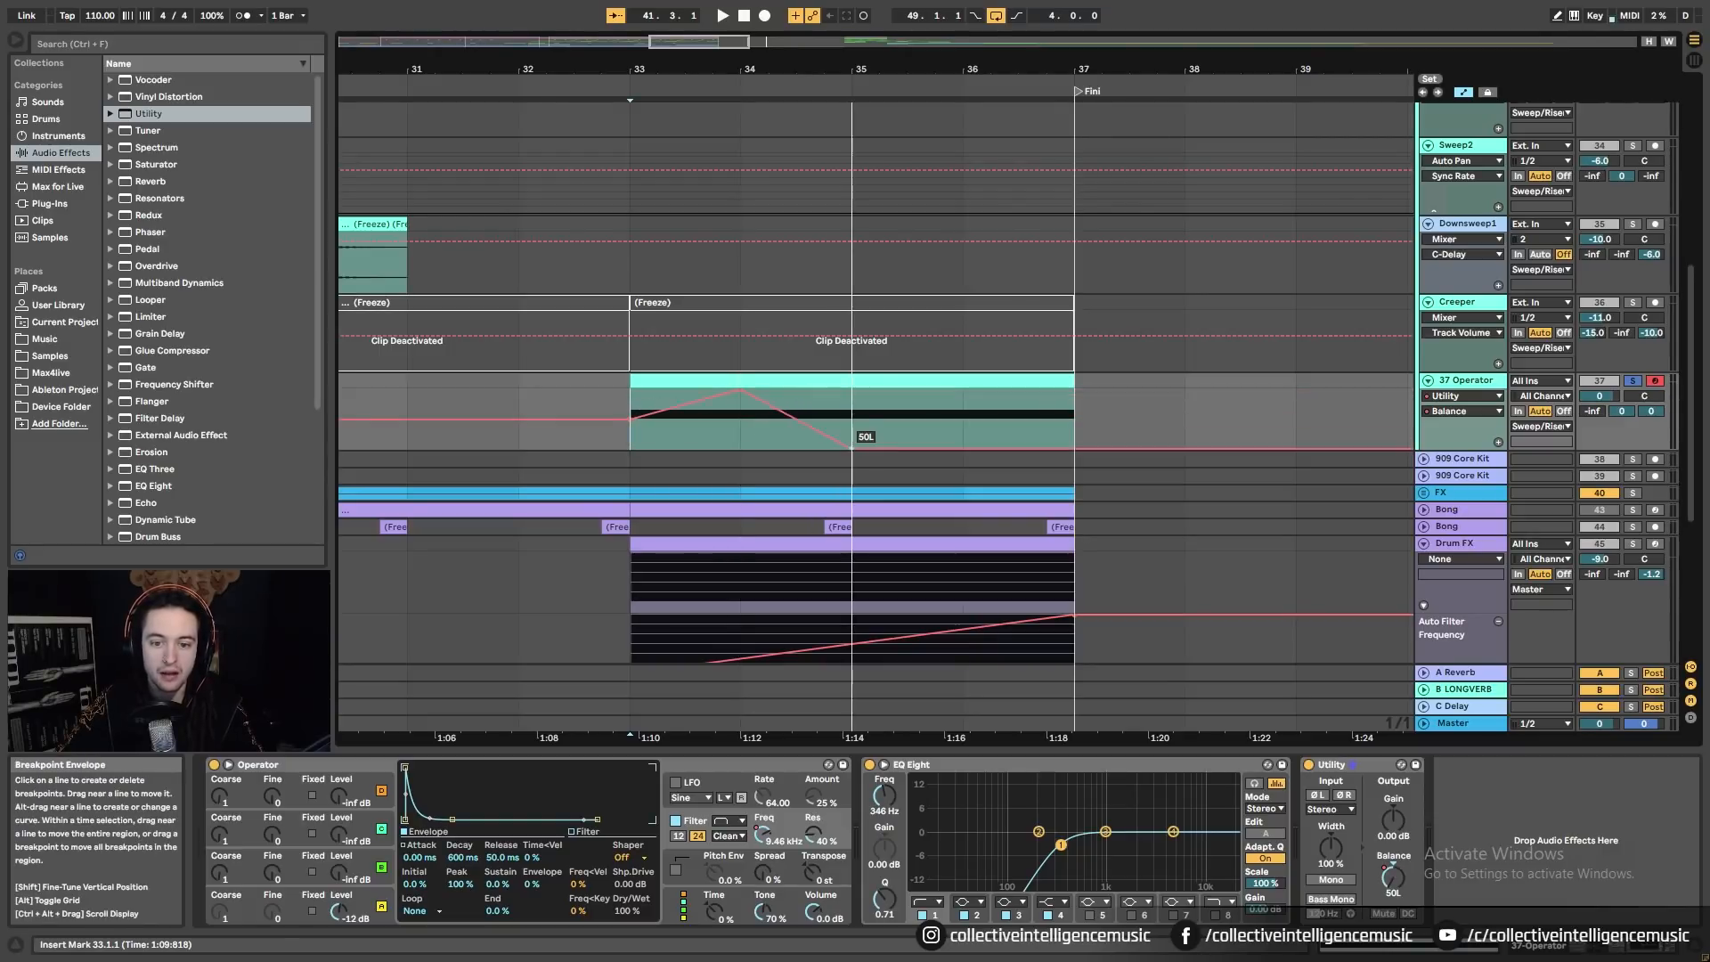
drag(966, 448, 965, 390)
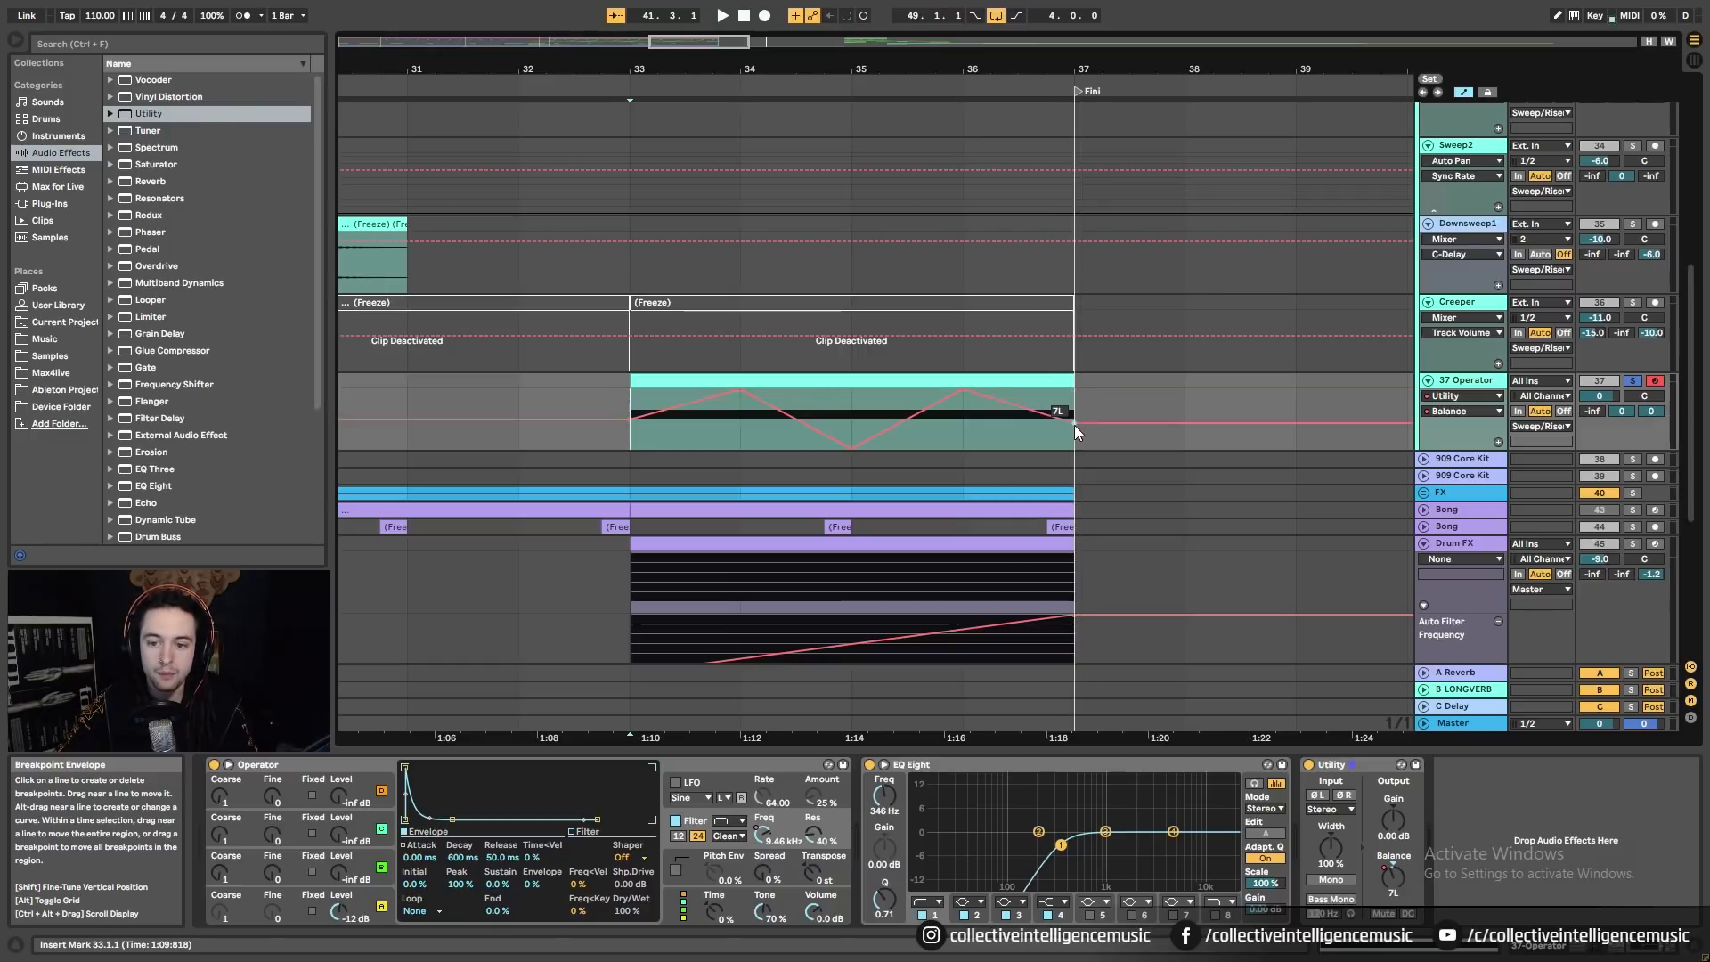
drag(1074, 396, 1074, 428)
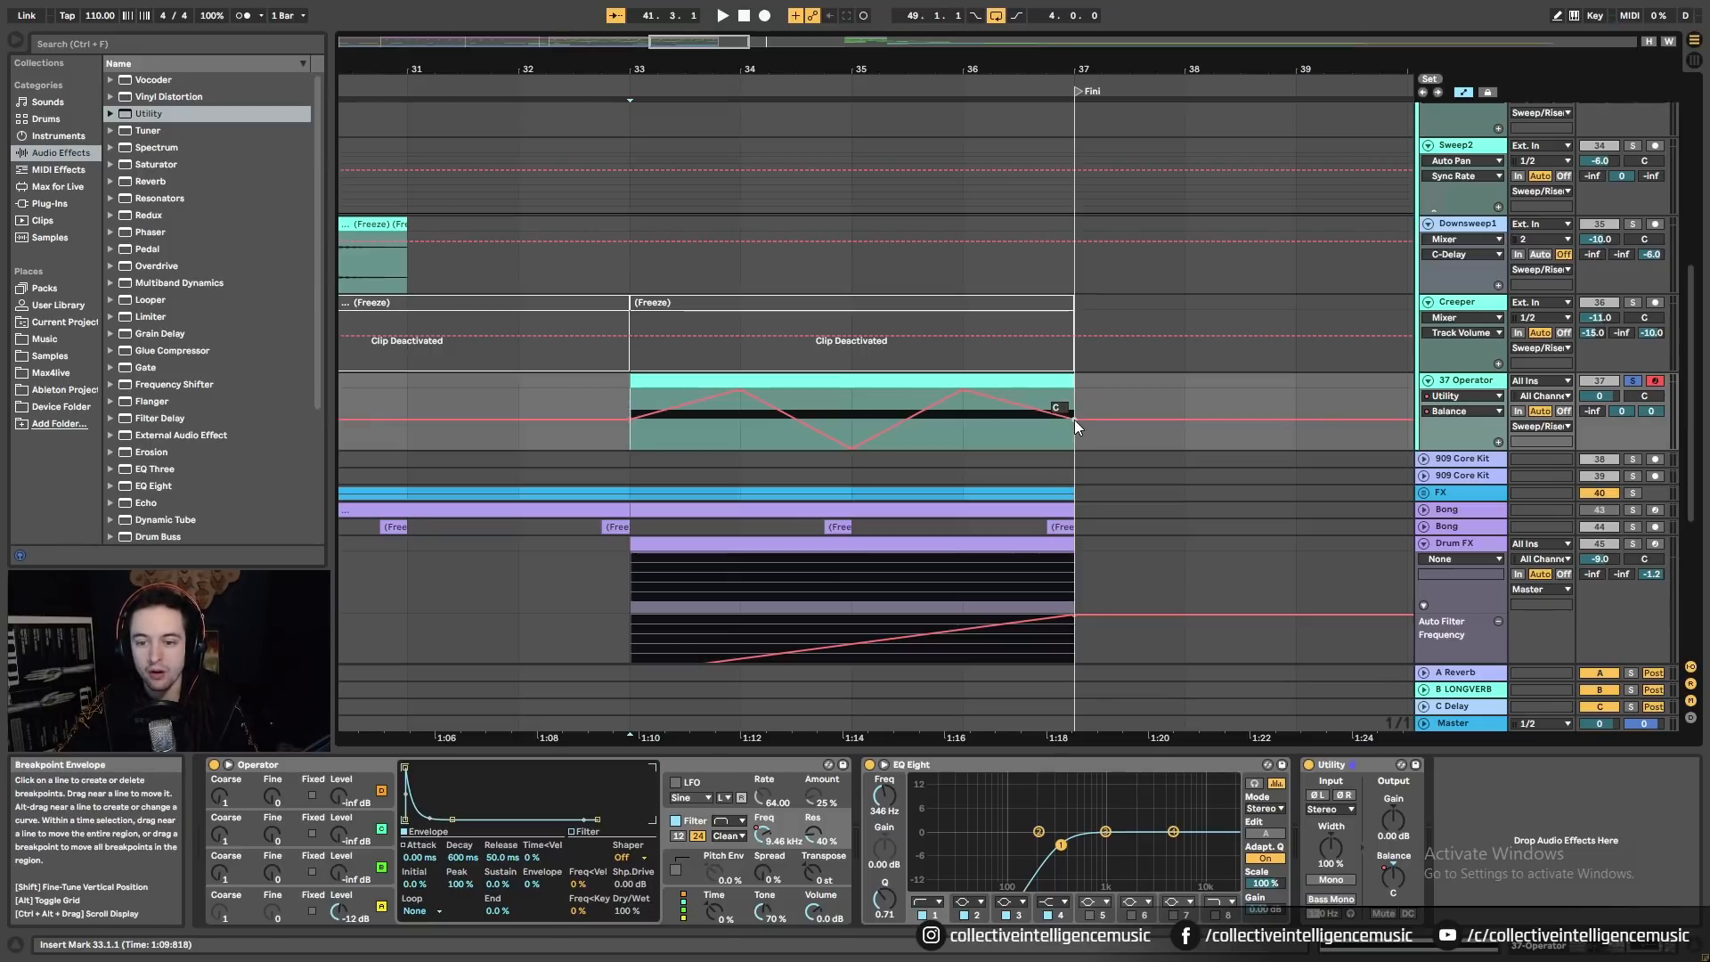
drag(1076, 426, 1069, 422)
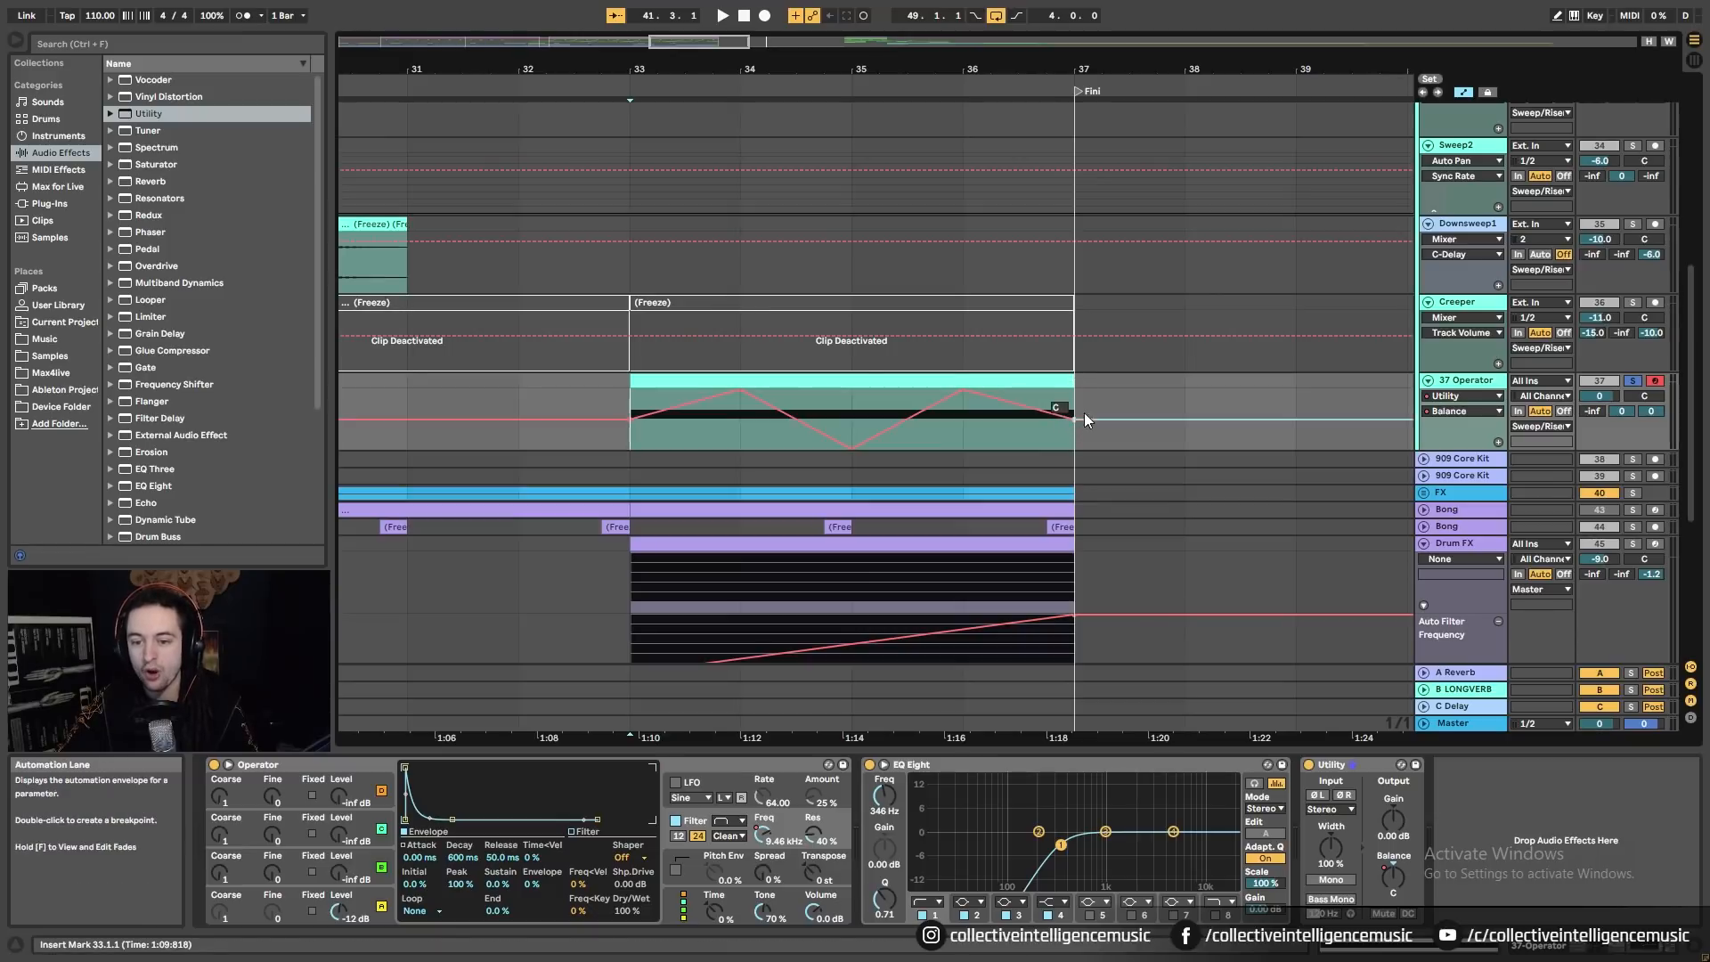
click(708, 386)
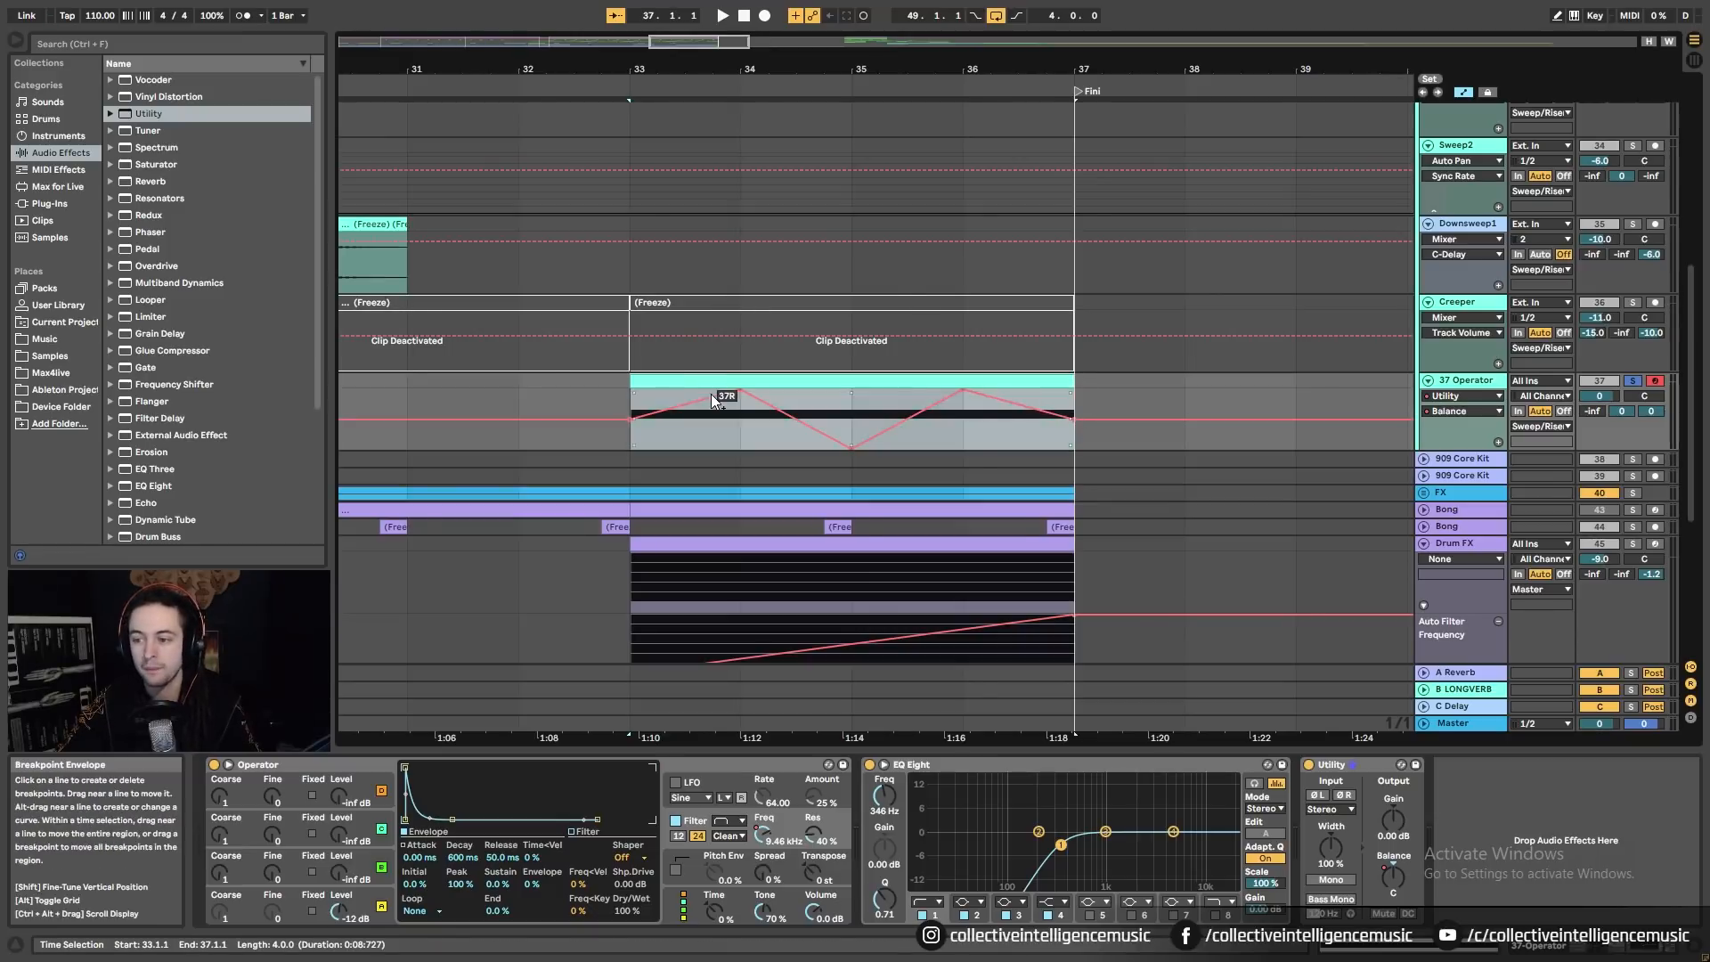
Step: Play the riser through to bar 37 and show Operator's Filter Freq automation on its track
key(space)
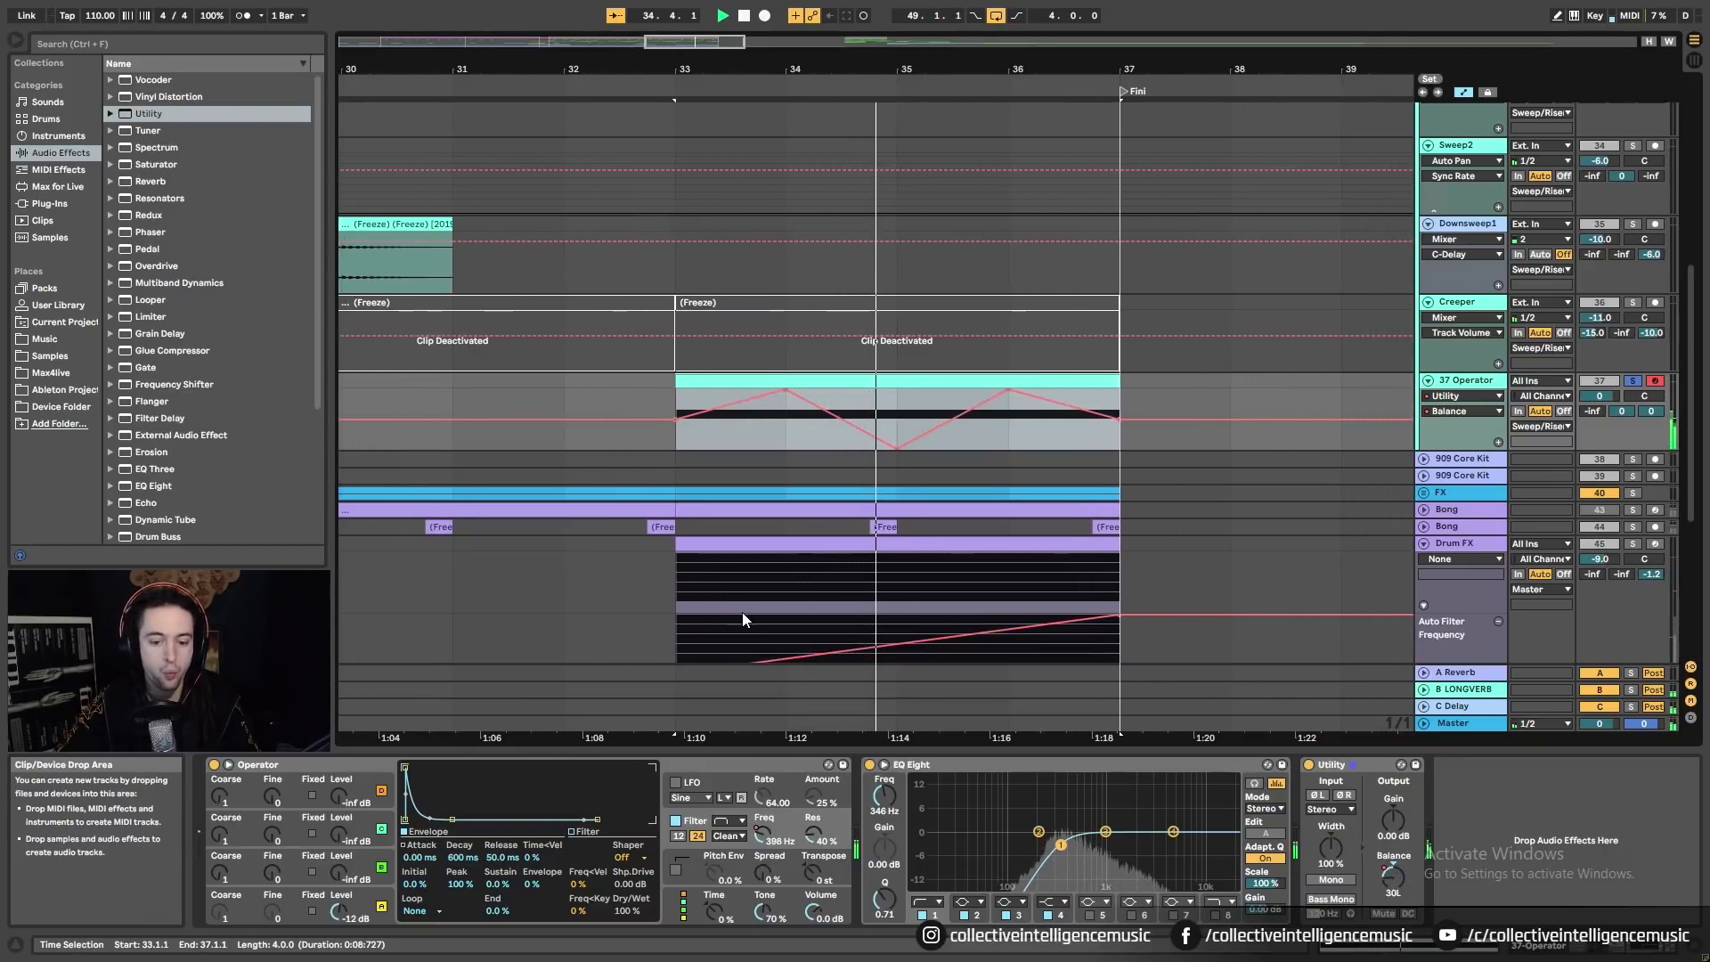
drag(763, 836, 763, 836)
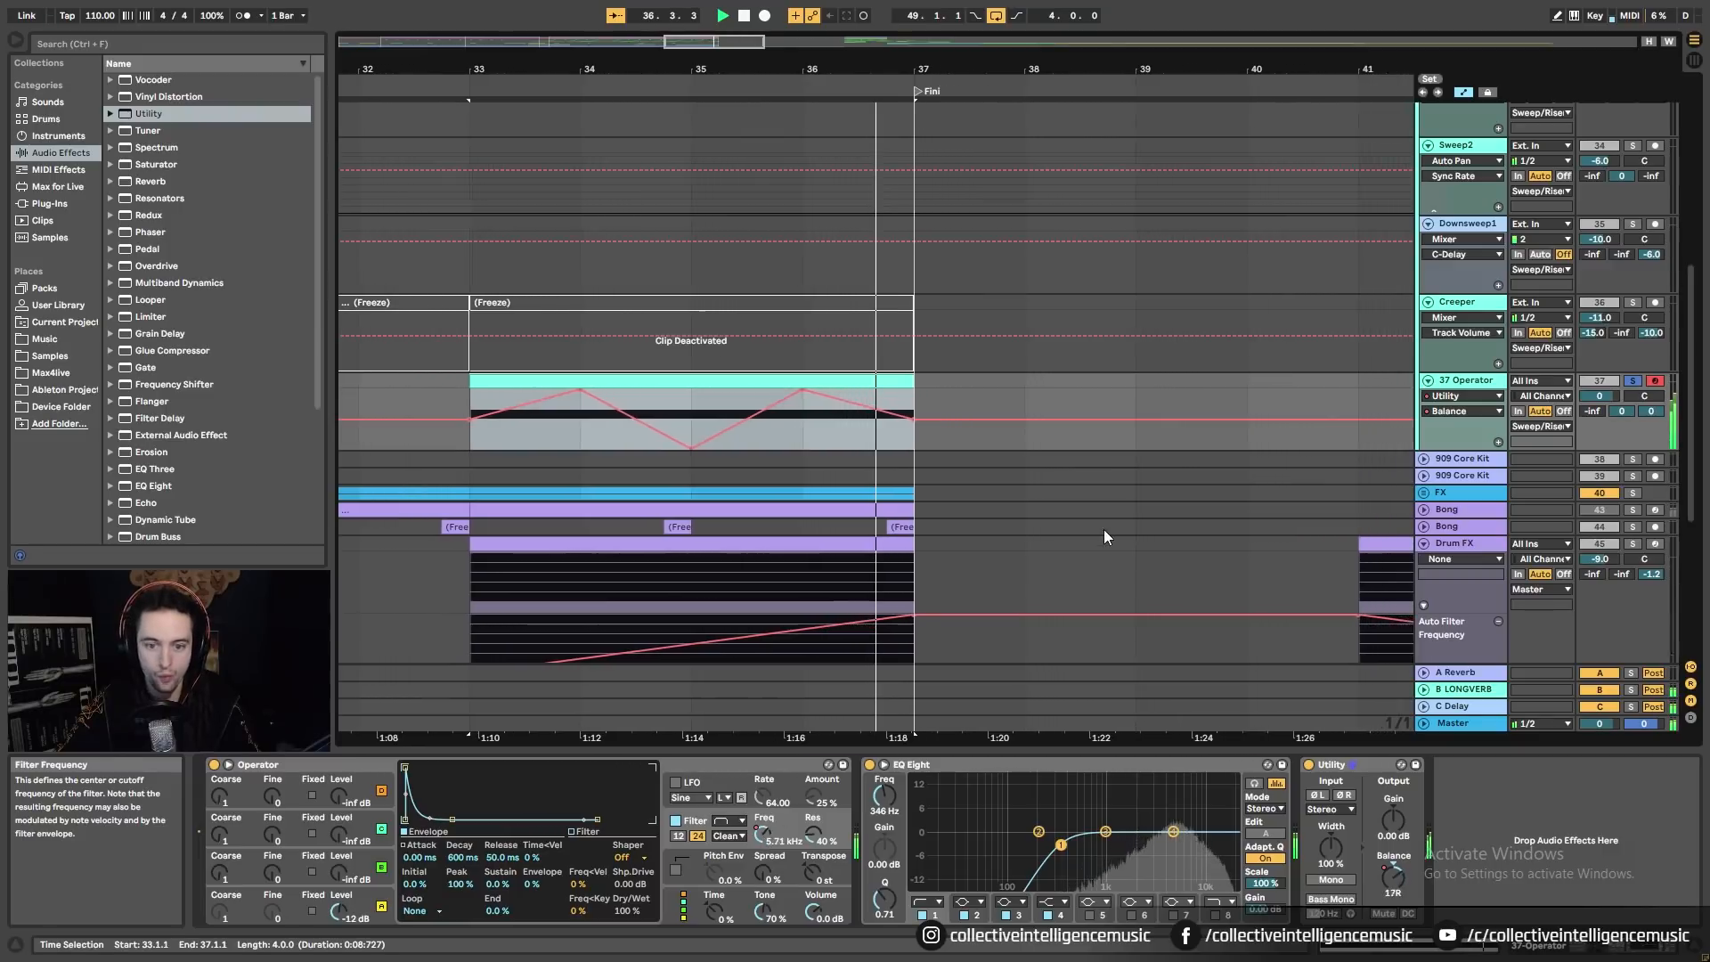
right_click(764, 841)
click(802, 710)
key(space)
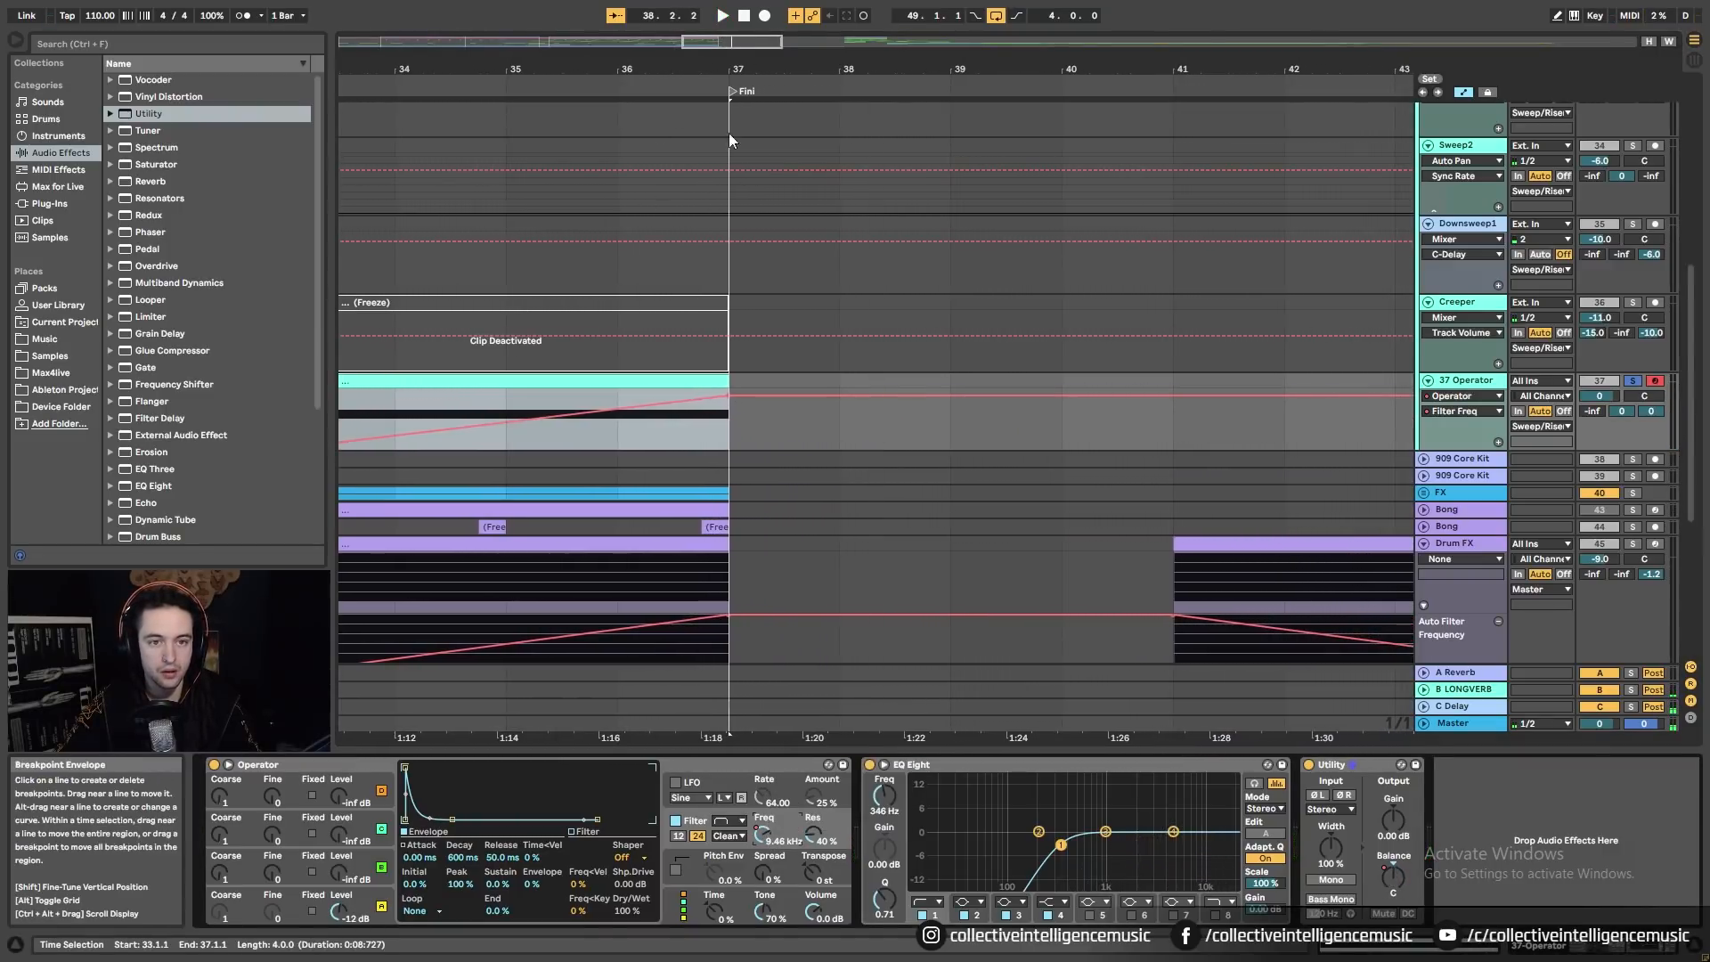
Step: Unsolo the Operator riser track, play it in the mix from bar 33 and set its track volume to -11.0 dB
drag(735, 69, 1060, 75)
drag(825, 69, 843, 20)
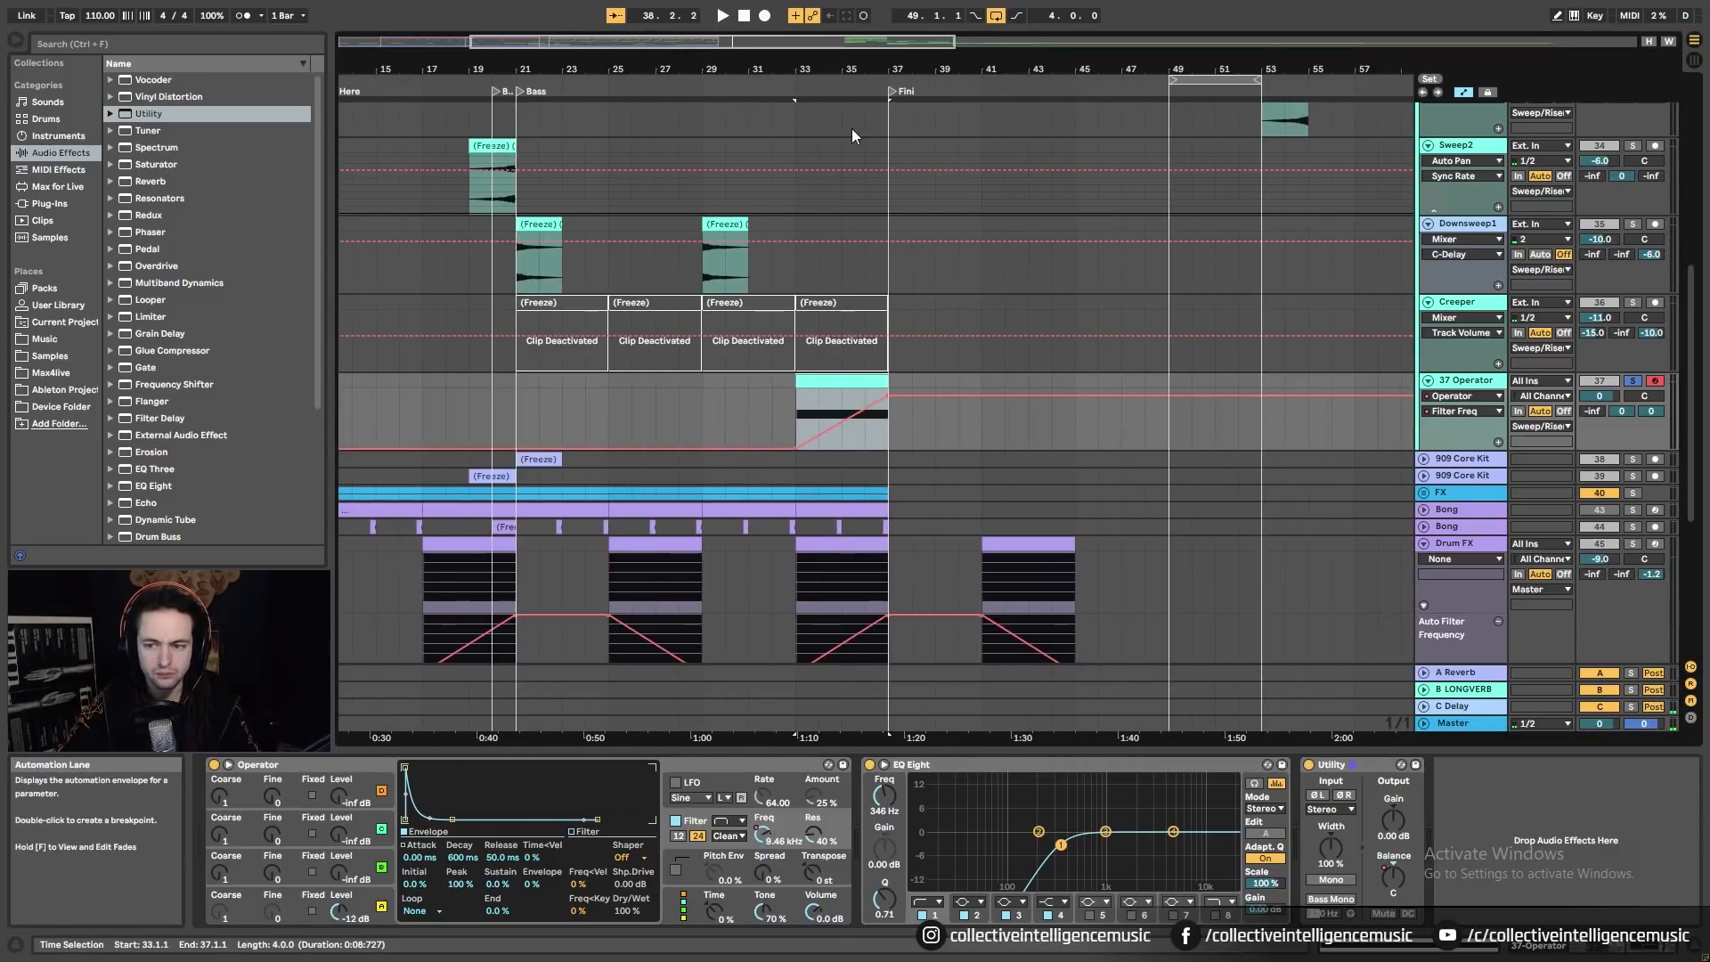
click(755, 419)
click(1631, 381)
click(786, 405)
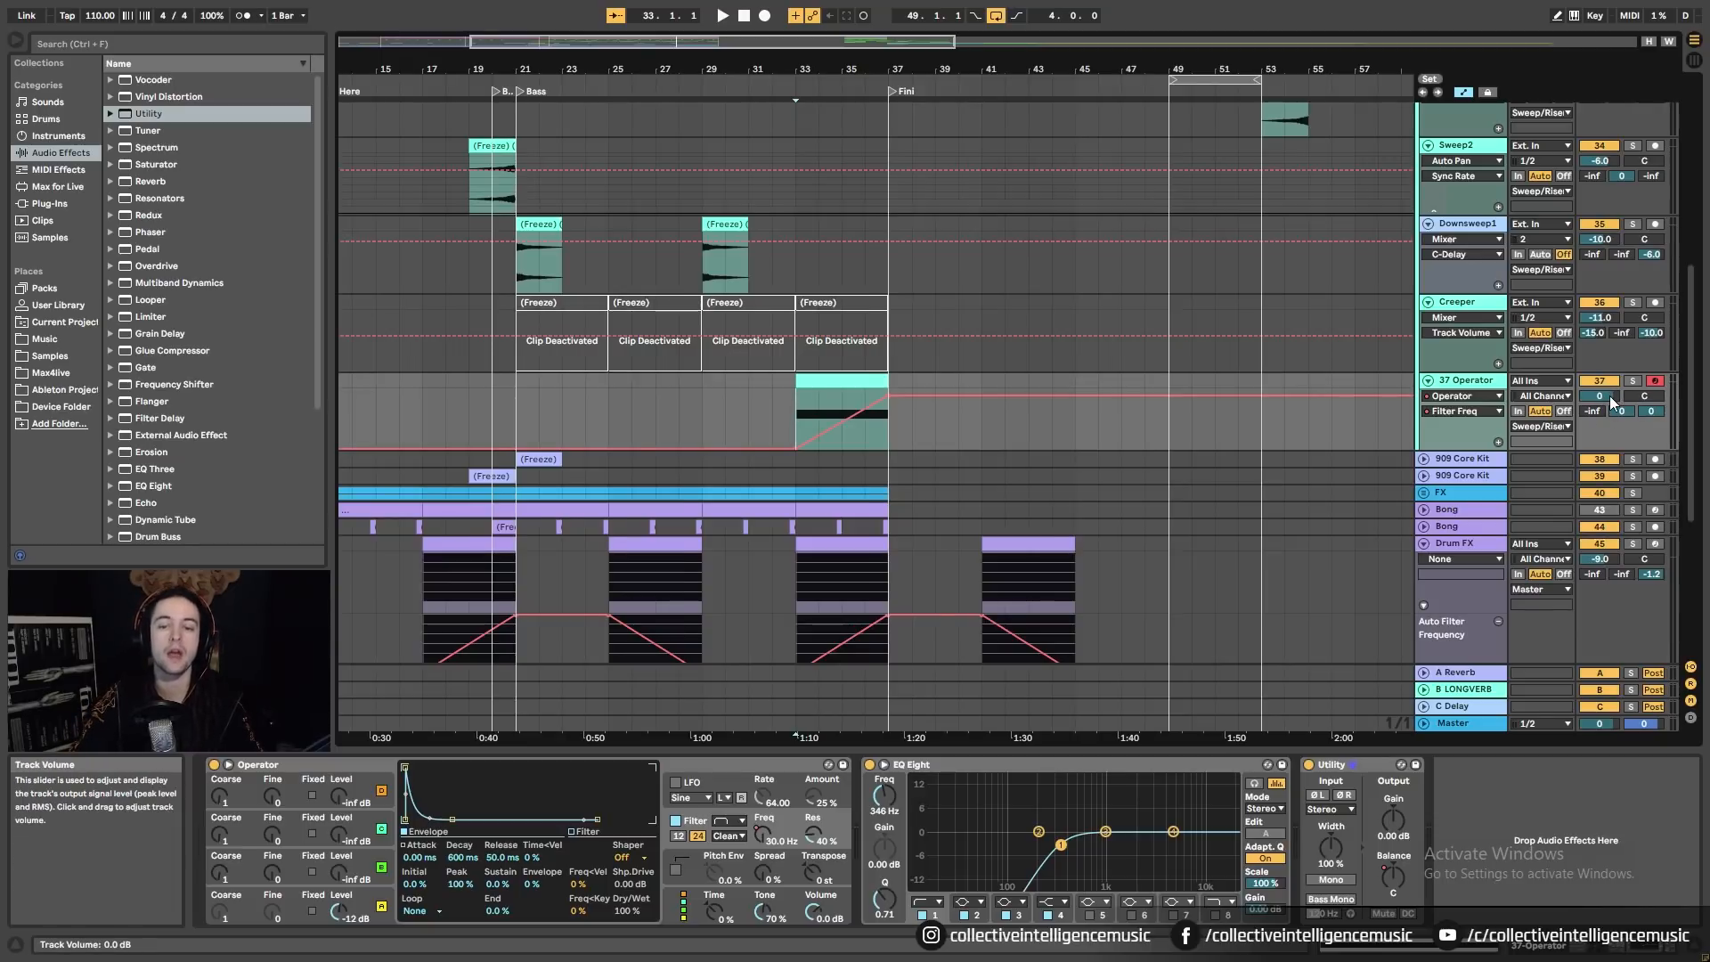
key(space)
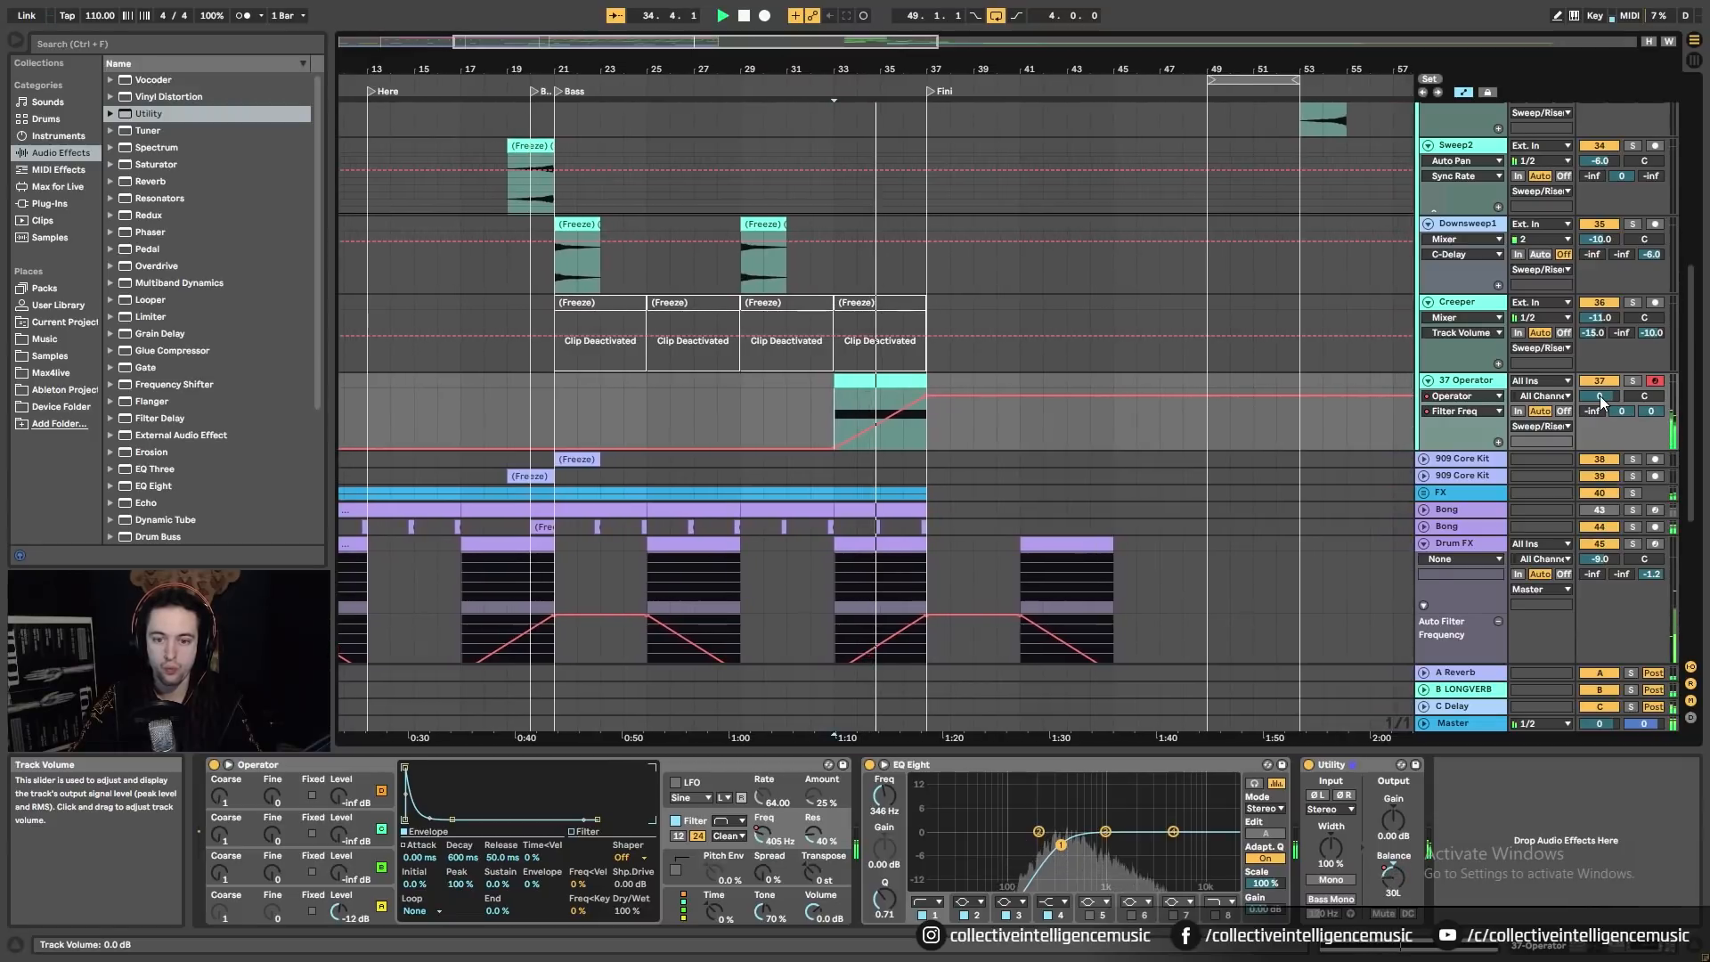
drag(1599, 395, 1599, 455)
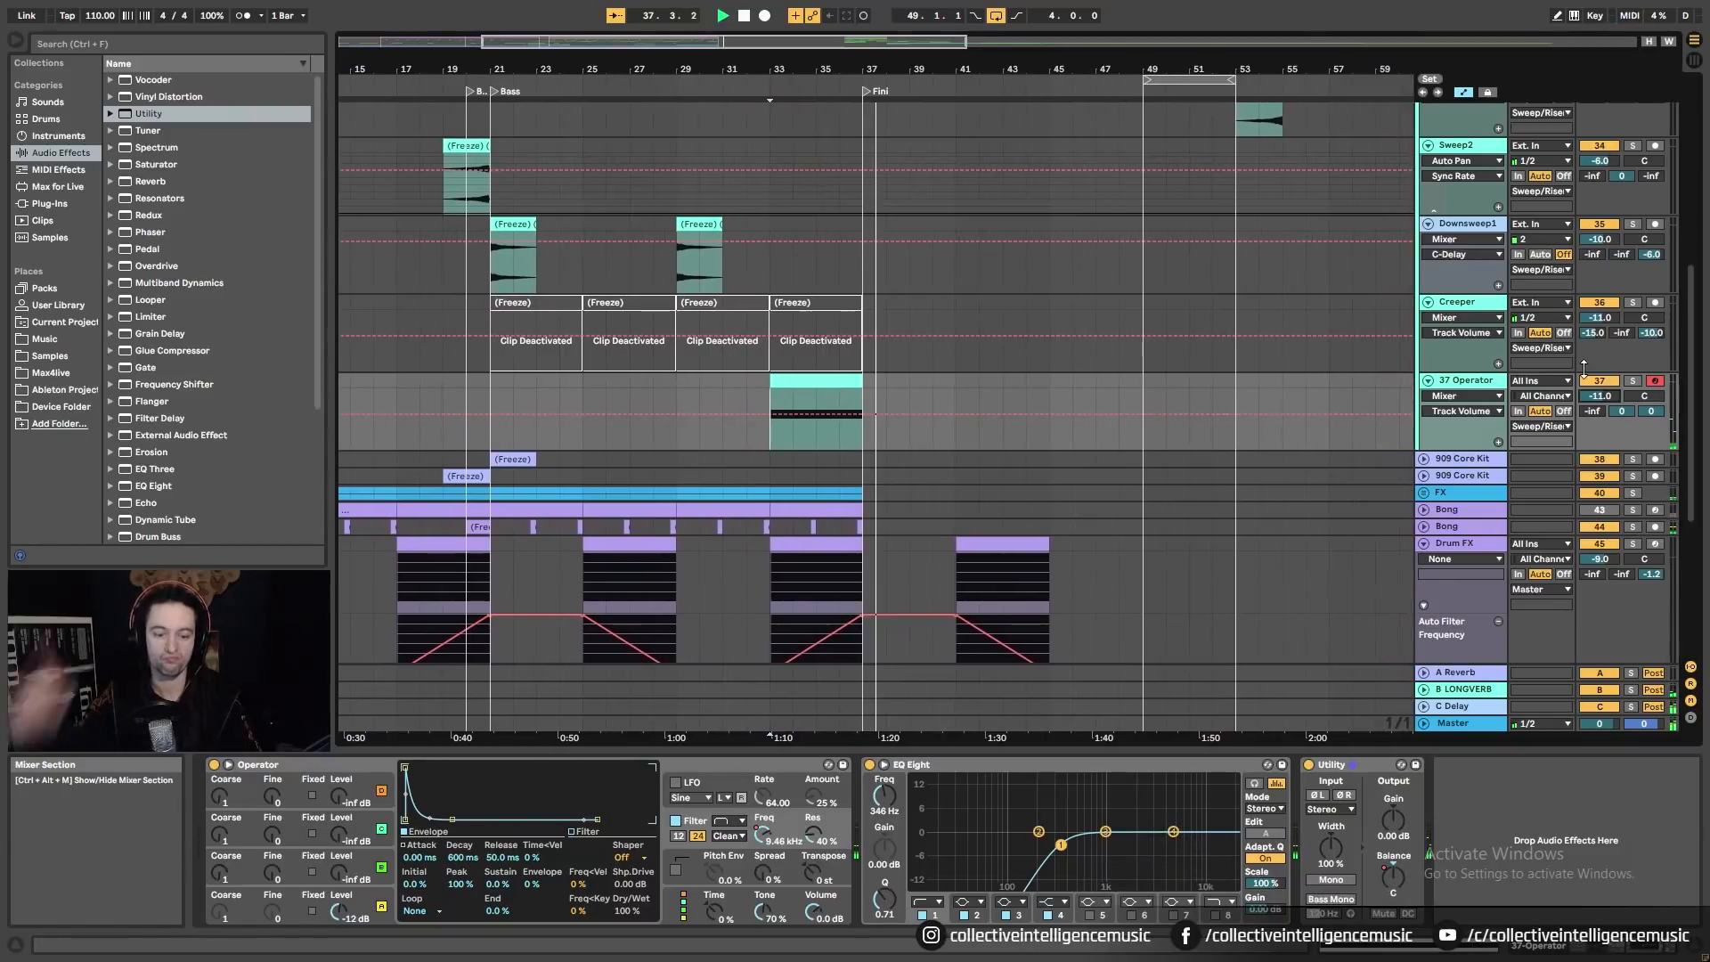
Step: Move the SynthFX clips at bars 37 to 49 so they start at bar 51, and the Drum FX clip at bar 41 to bar 37
scroll(1085, 311, up, 1)
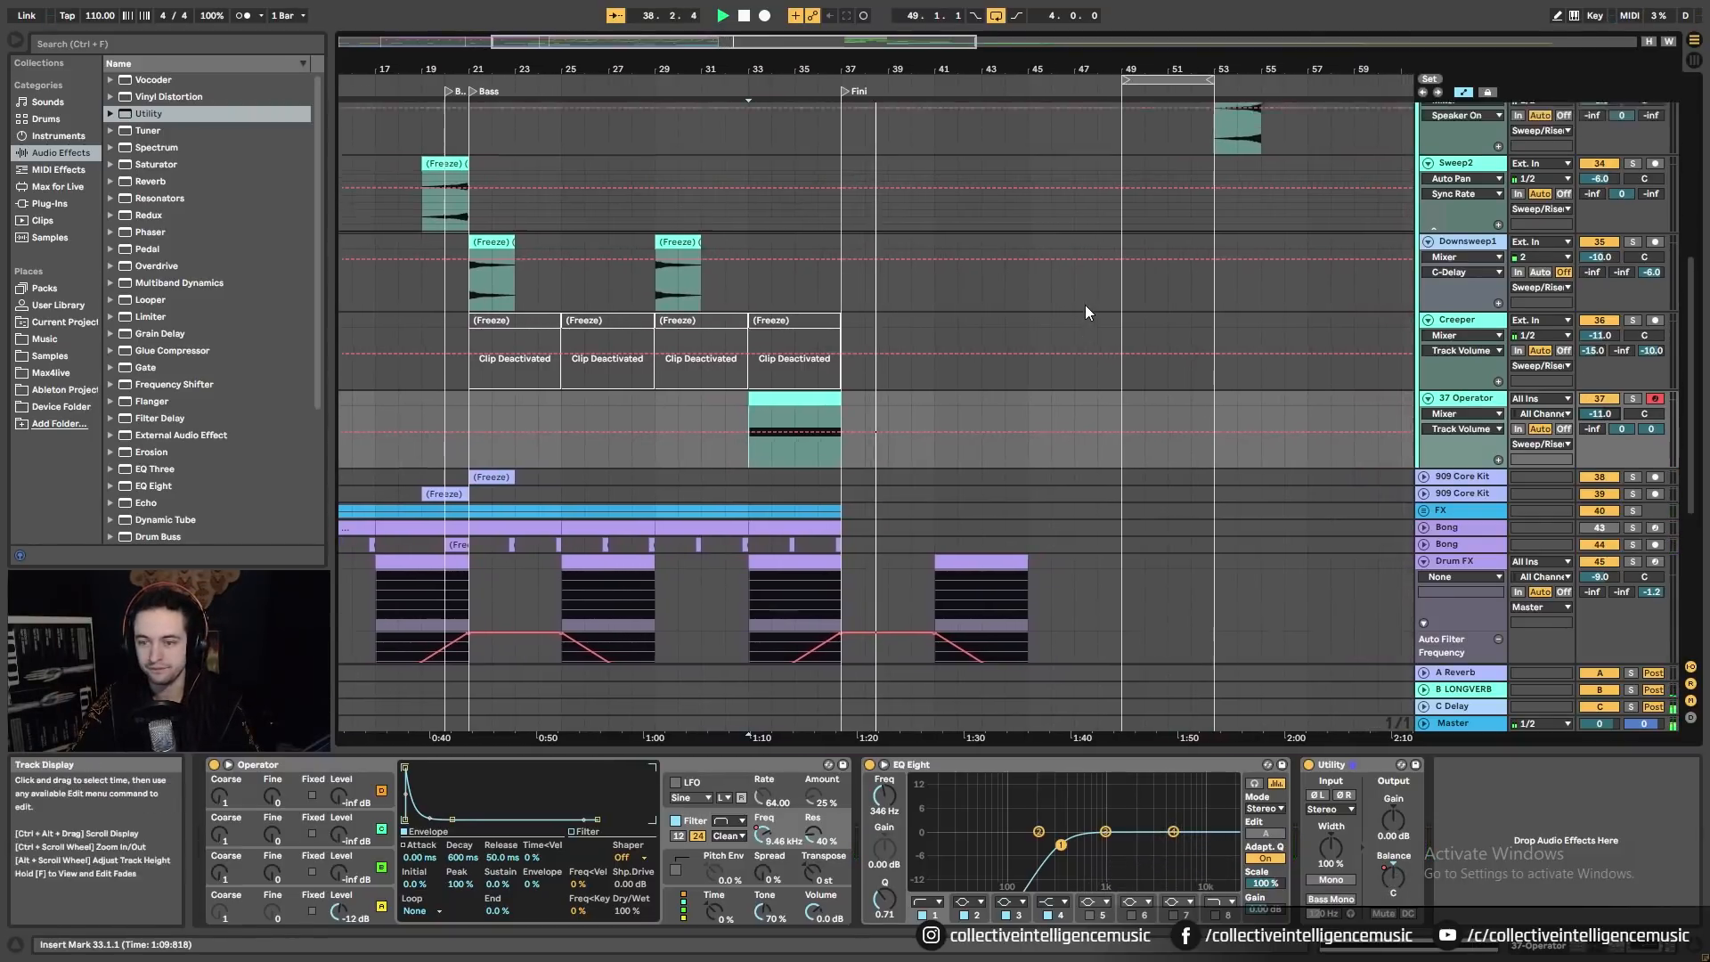
scroll(1085, 312, up, 20)
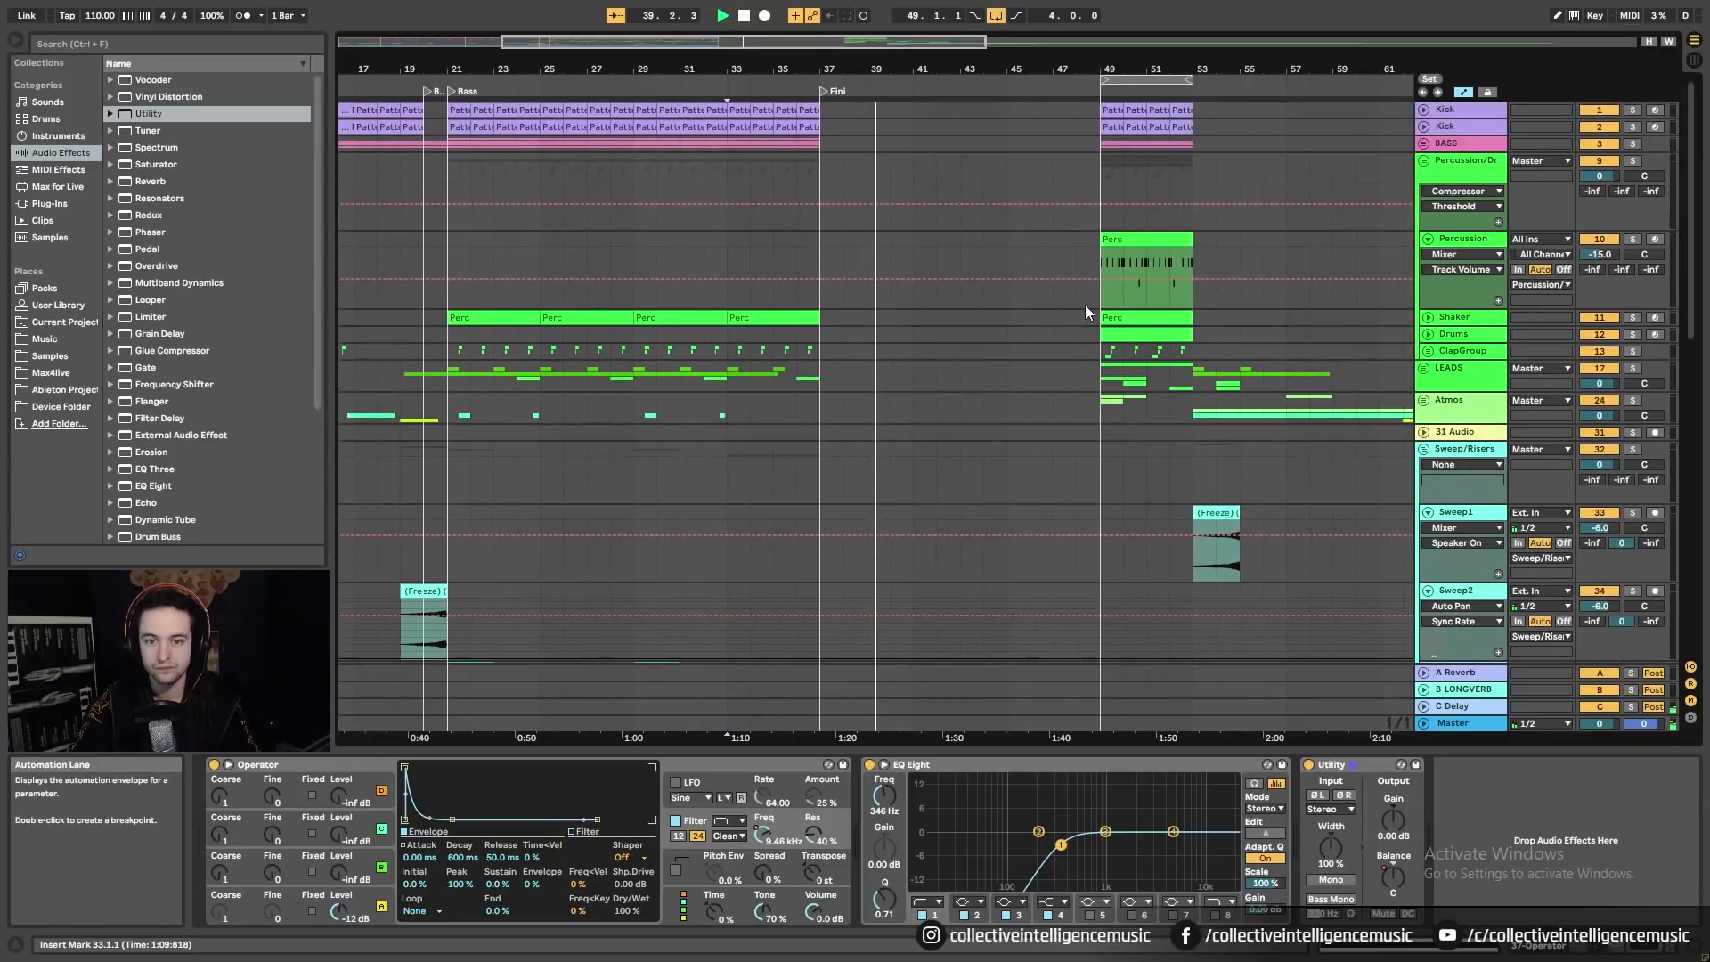
scroll(1085, 304, down, 15)
scroll(1085, 302, down, 8)
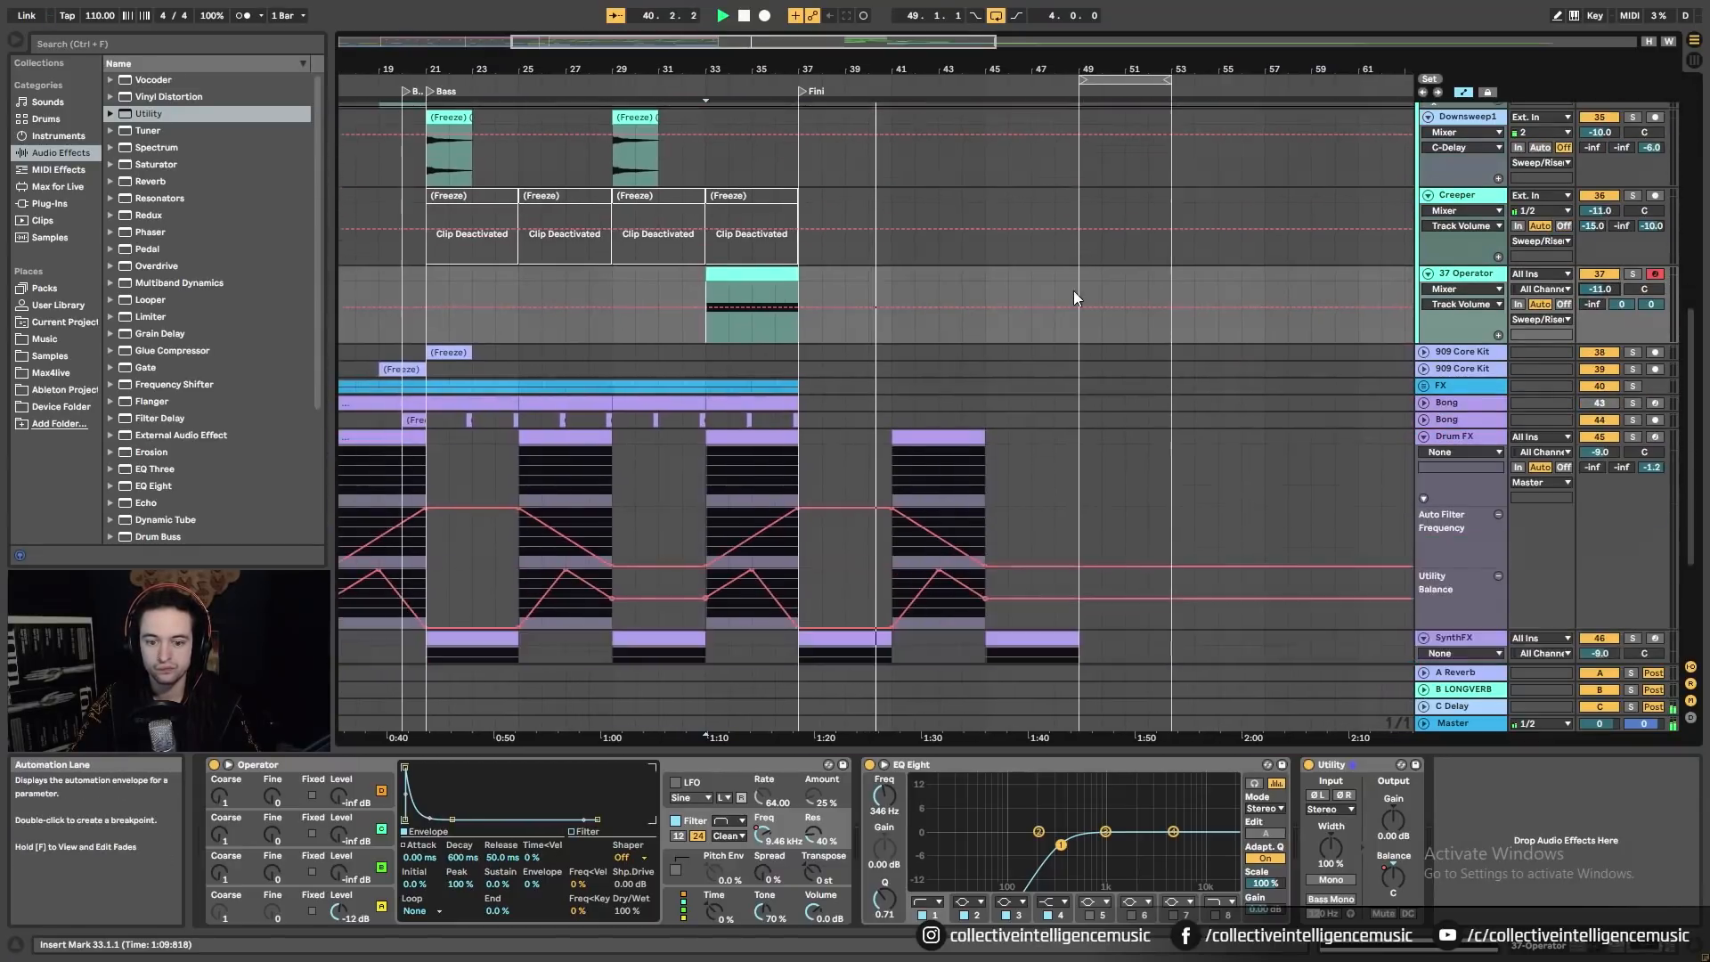
scroll(1014, 329, down, 5)
click(784, 249)
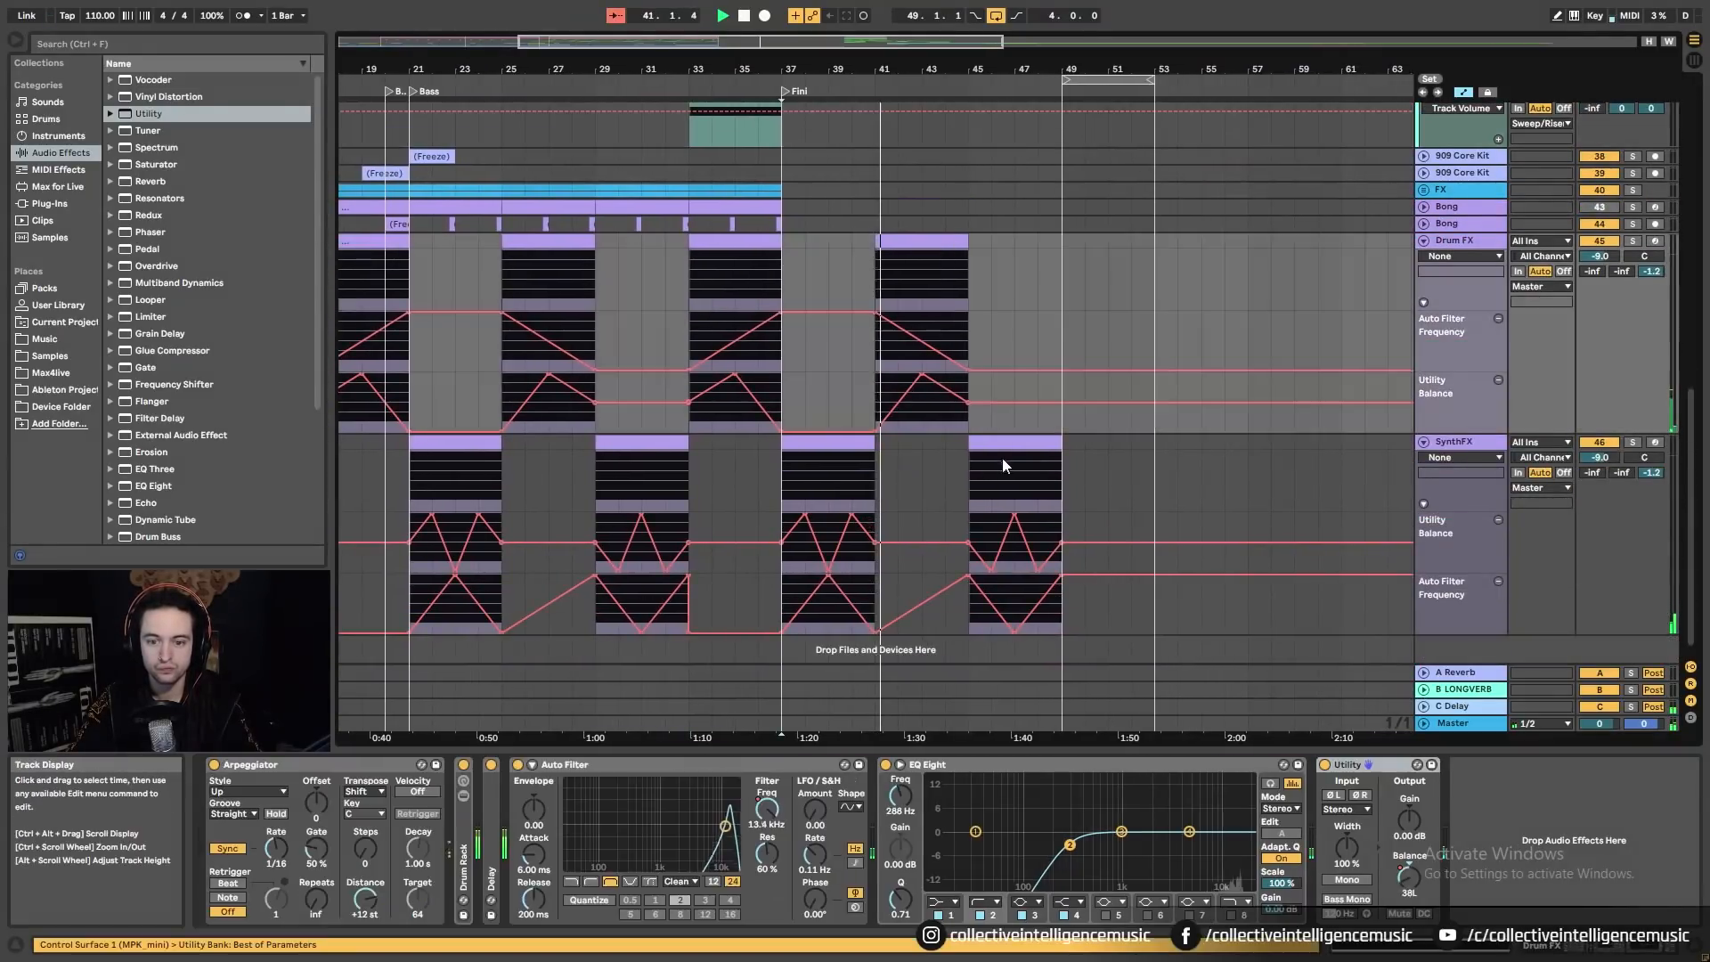
drag(1003, 464, 801, 260)
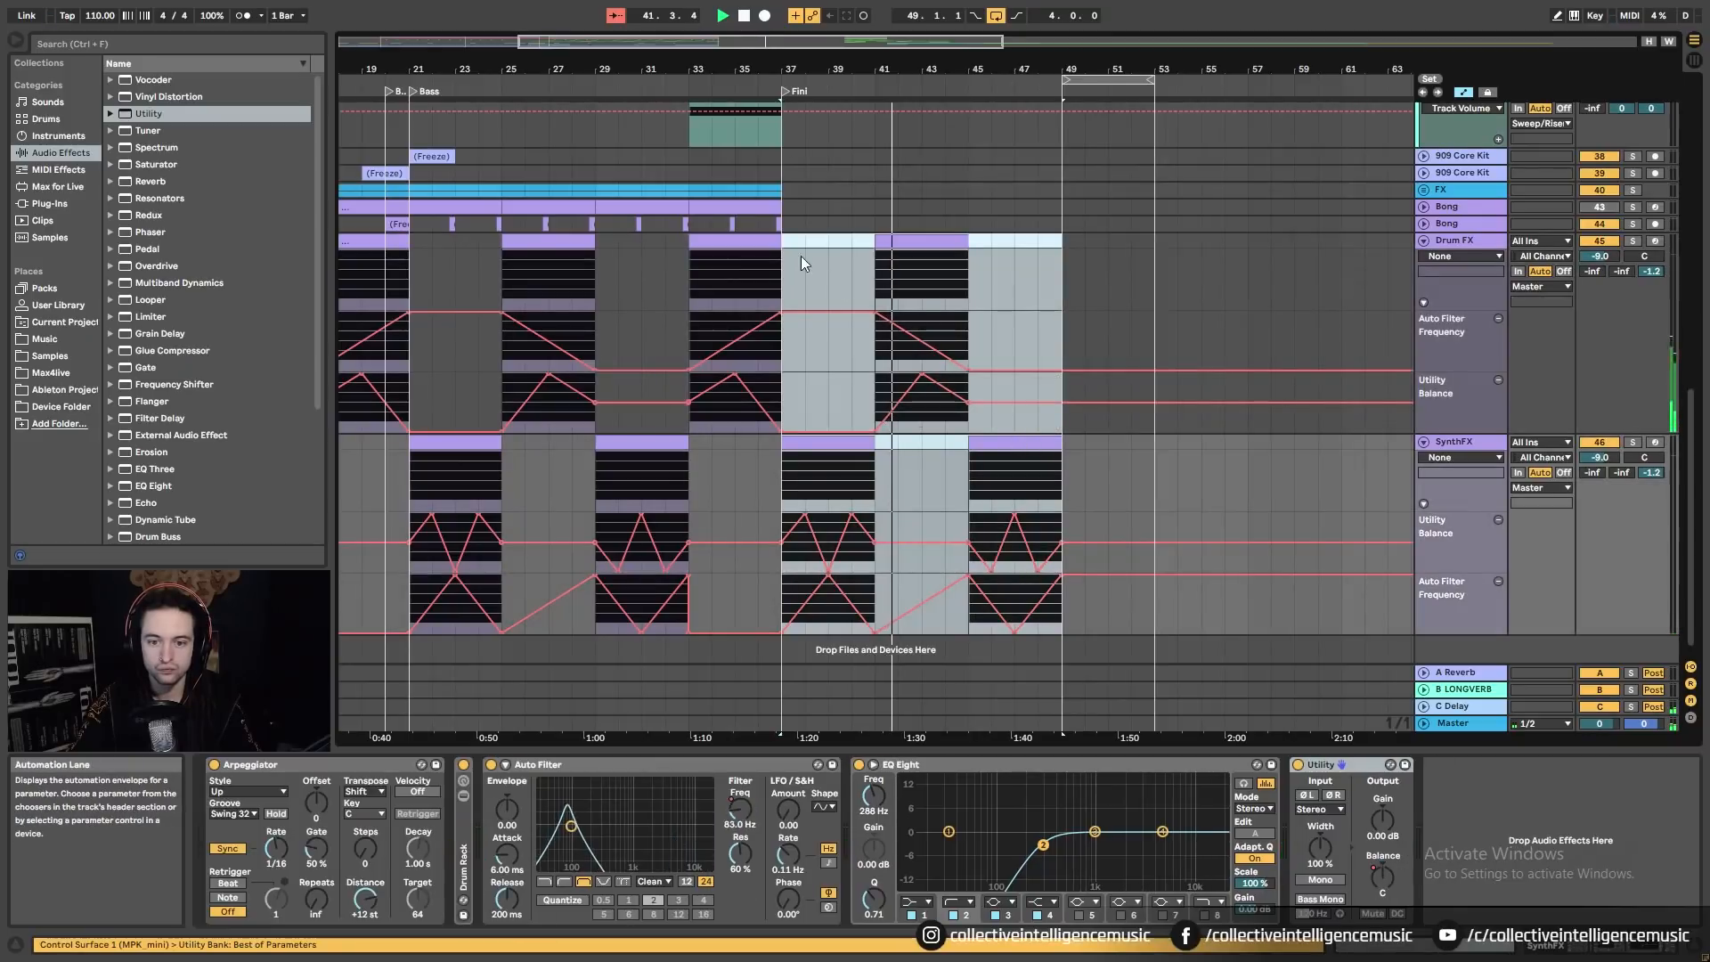
click(826, 445)
shift+click(1038, 443)
drag(834, 444, 1159, 461)
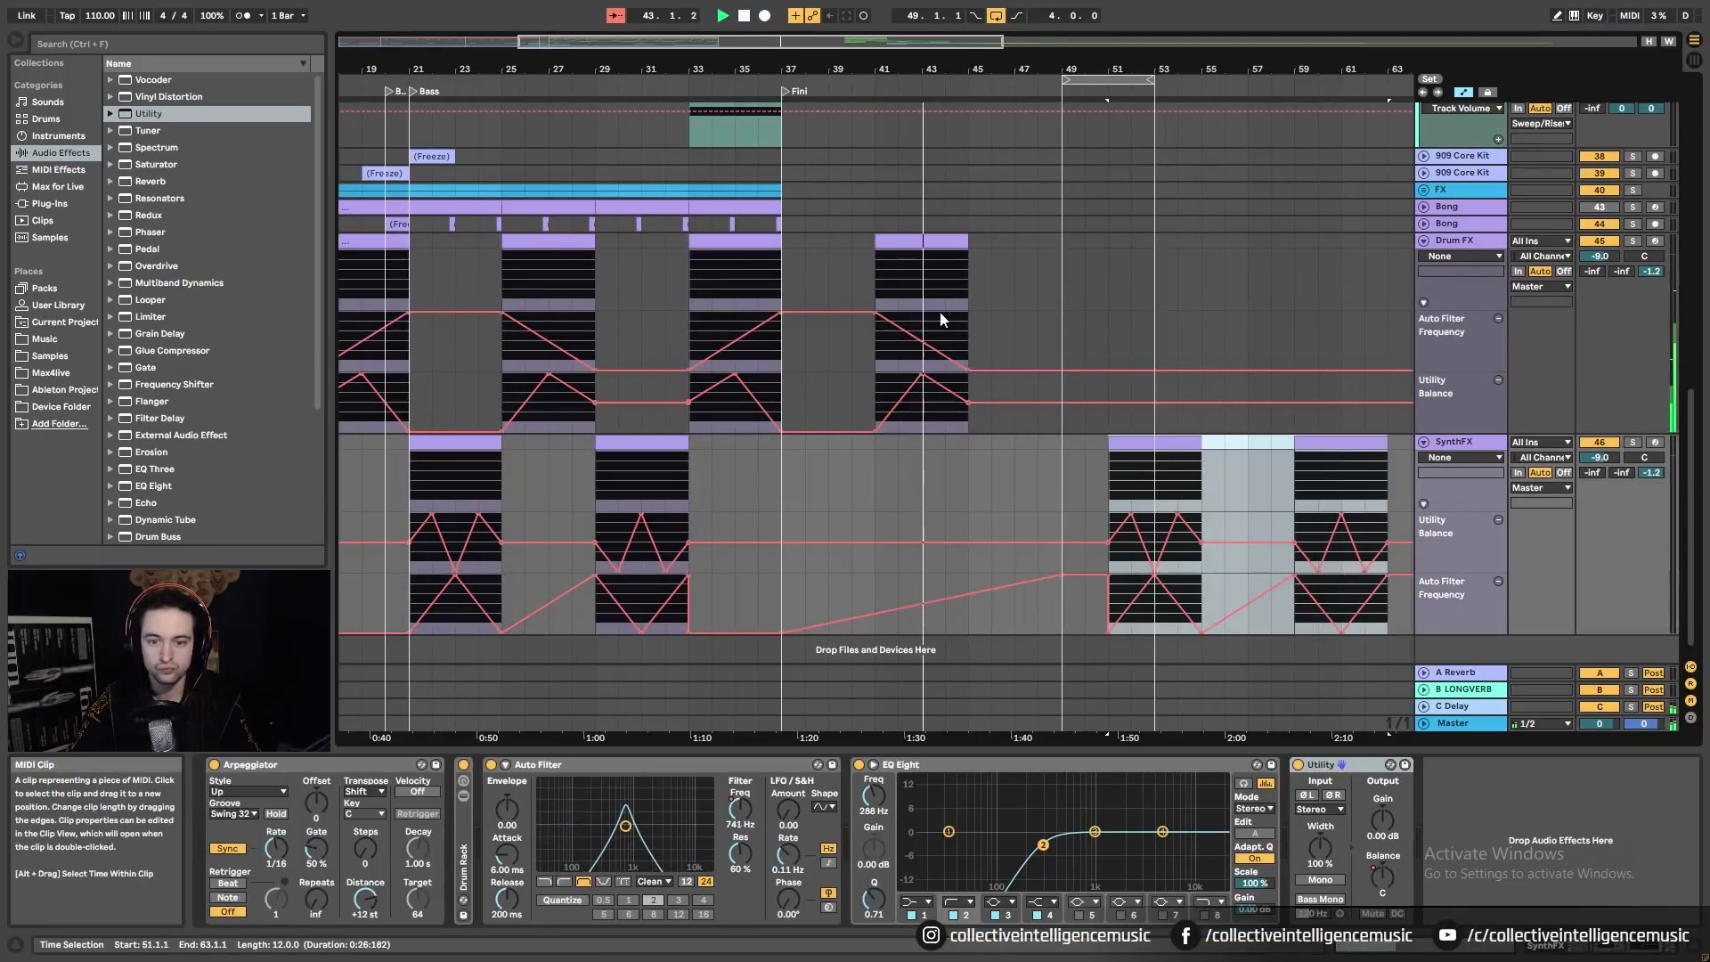
drag(932, 247, 838, 258)
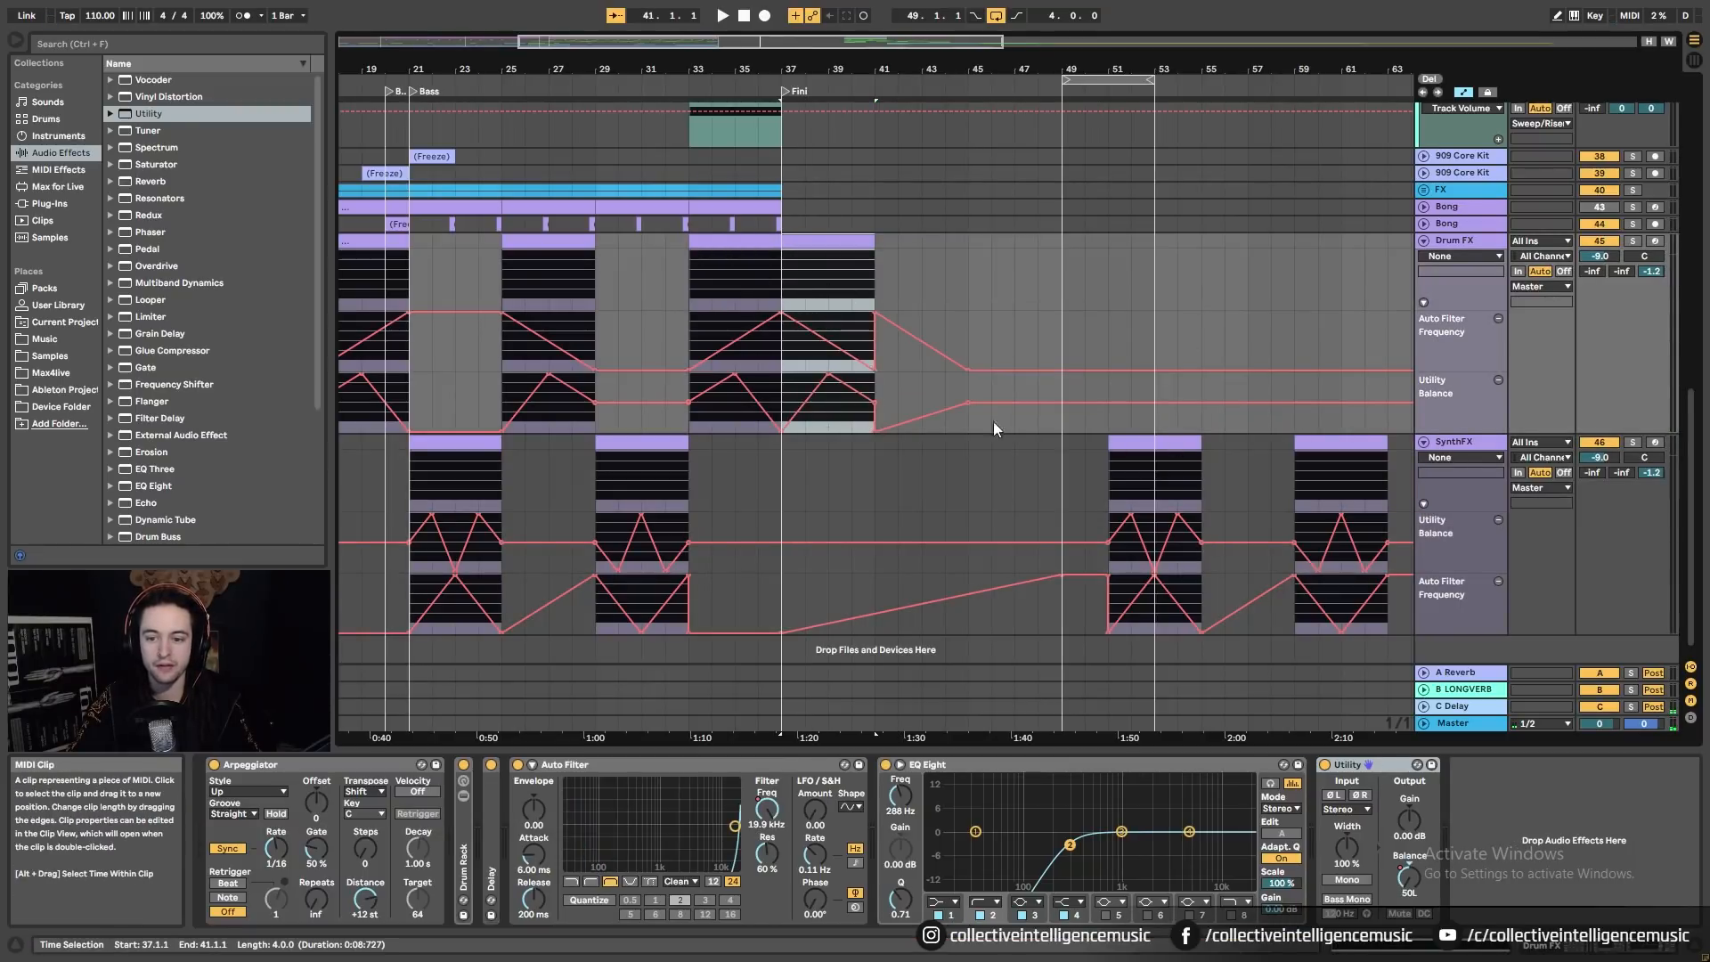
click(682, 265)
Step: Solo the Percussion track and play its clip from bar 49
scroll(712, 307, up, 2)
scroll(725, 333, up, 10)
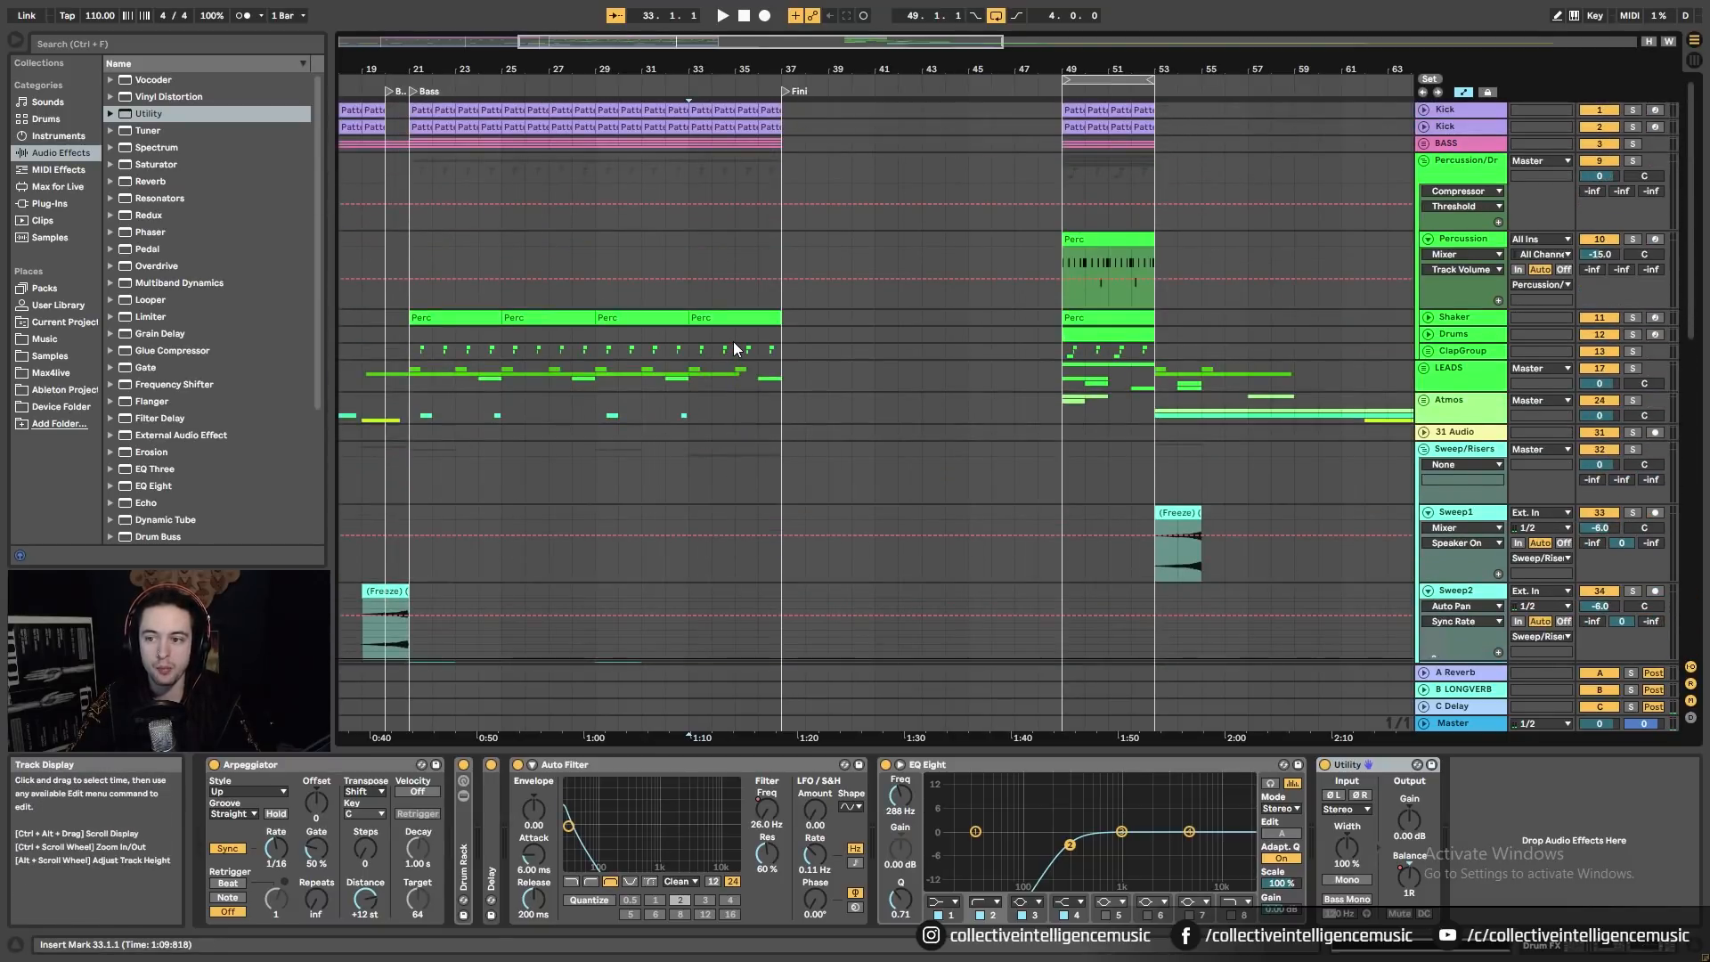
scroll(734, 340, down, 2)
click(1109, 205)
click(1632, 204)
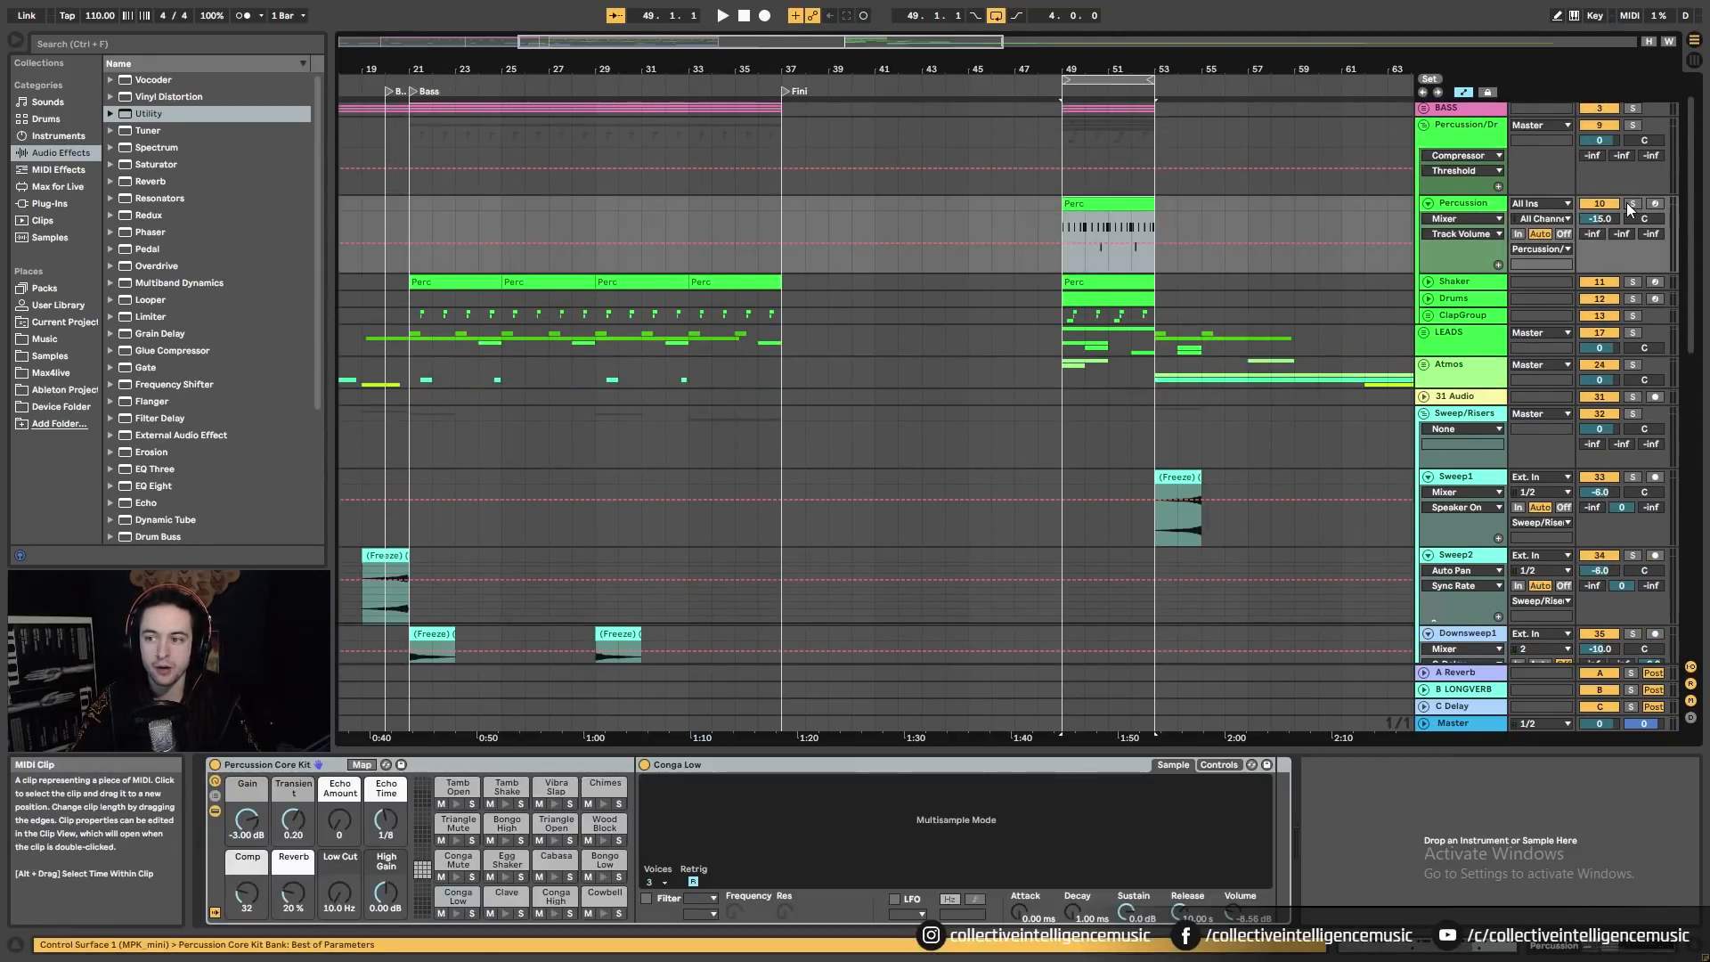
key(space)
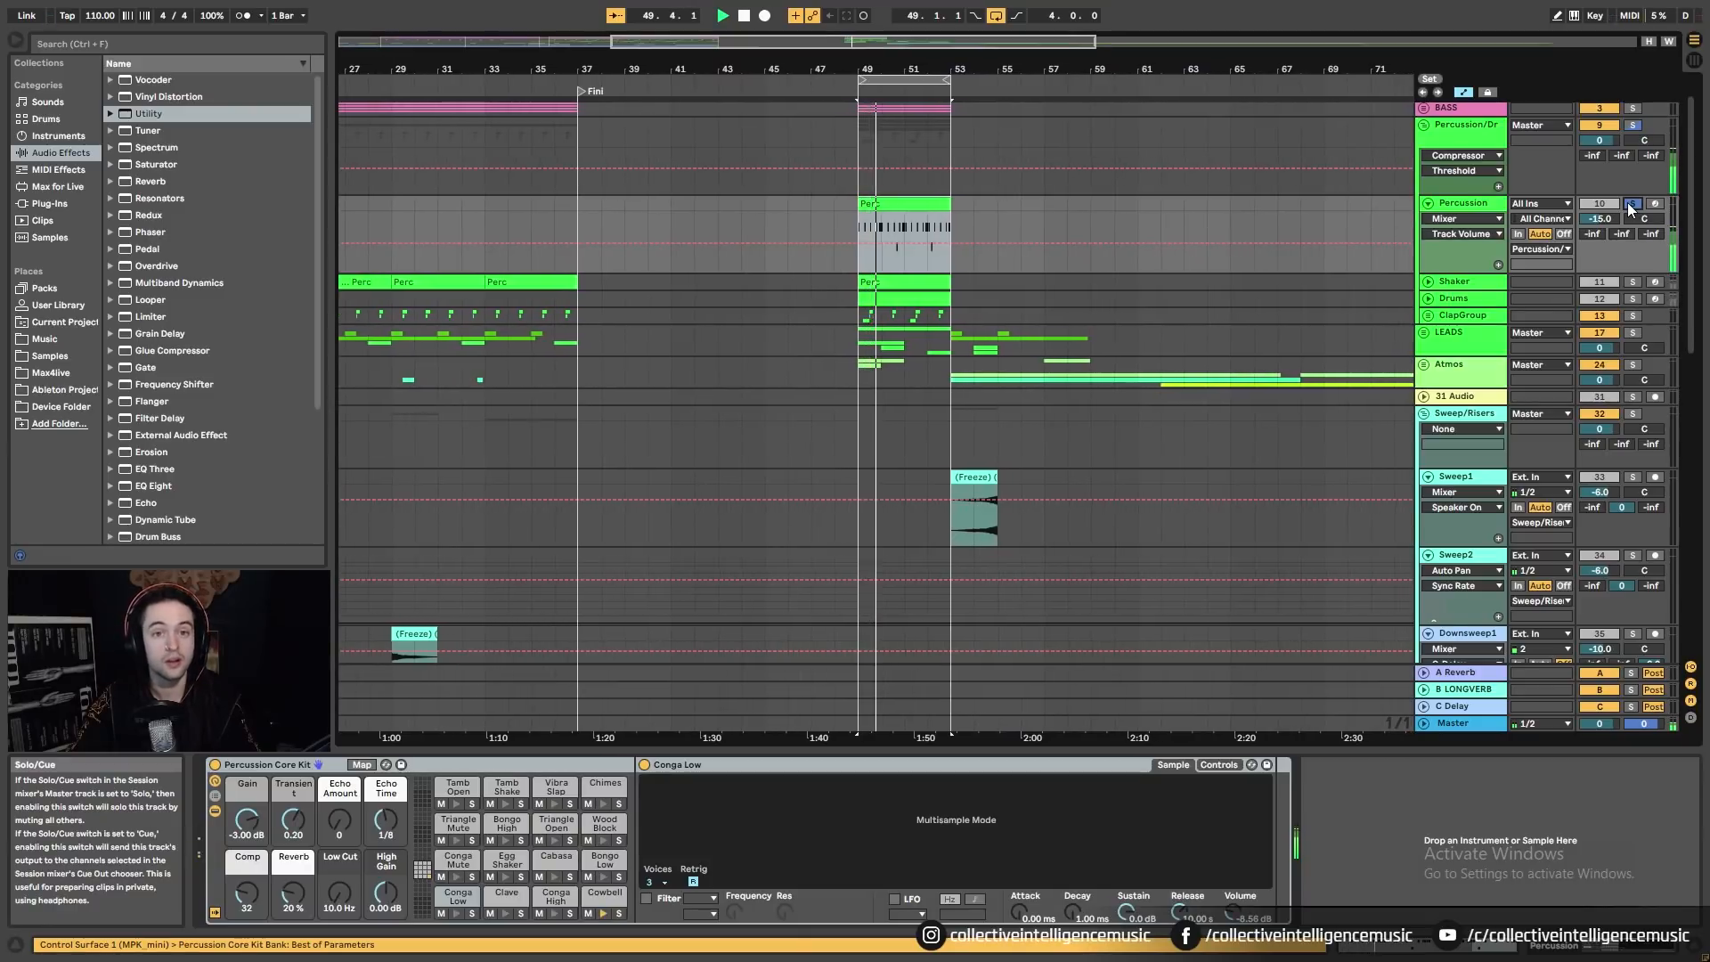
key(space)
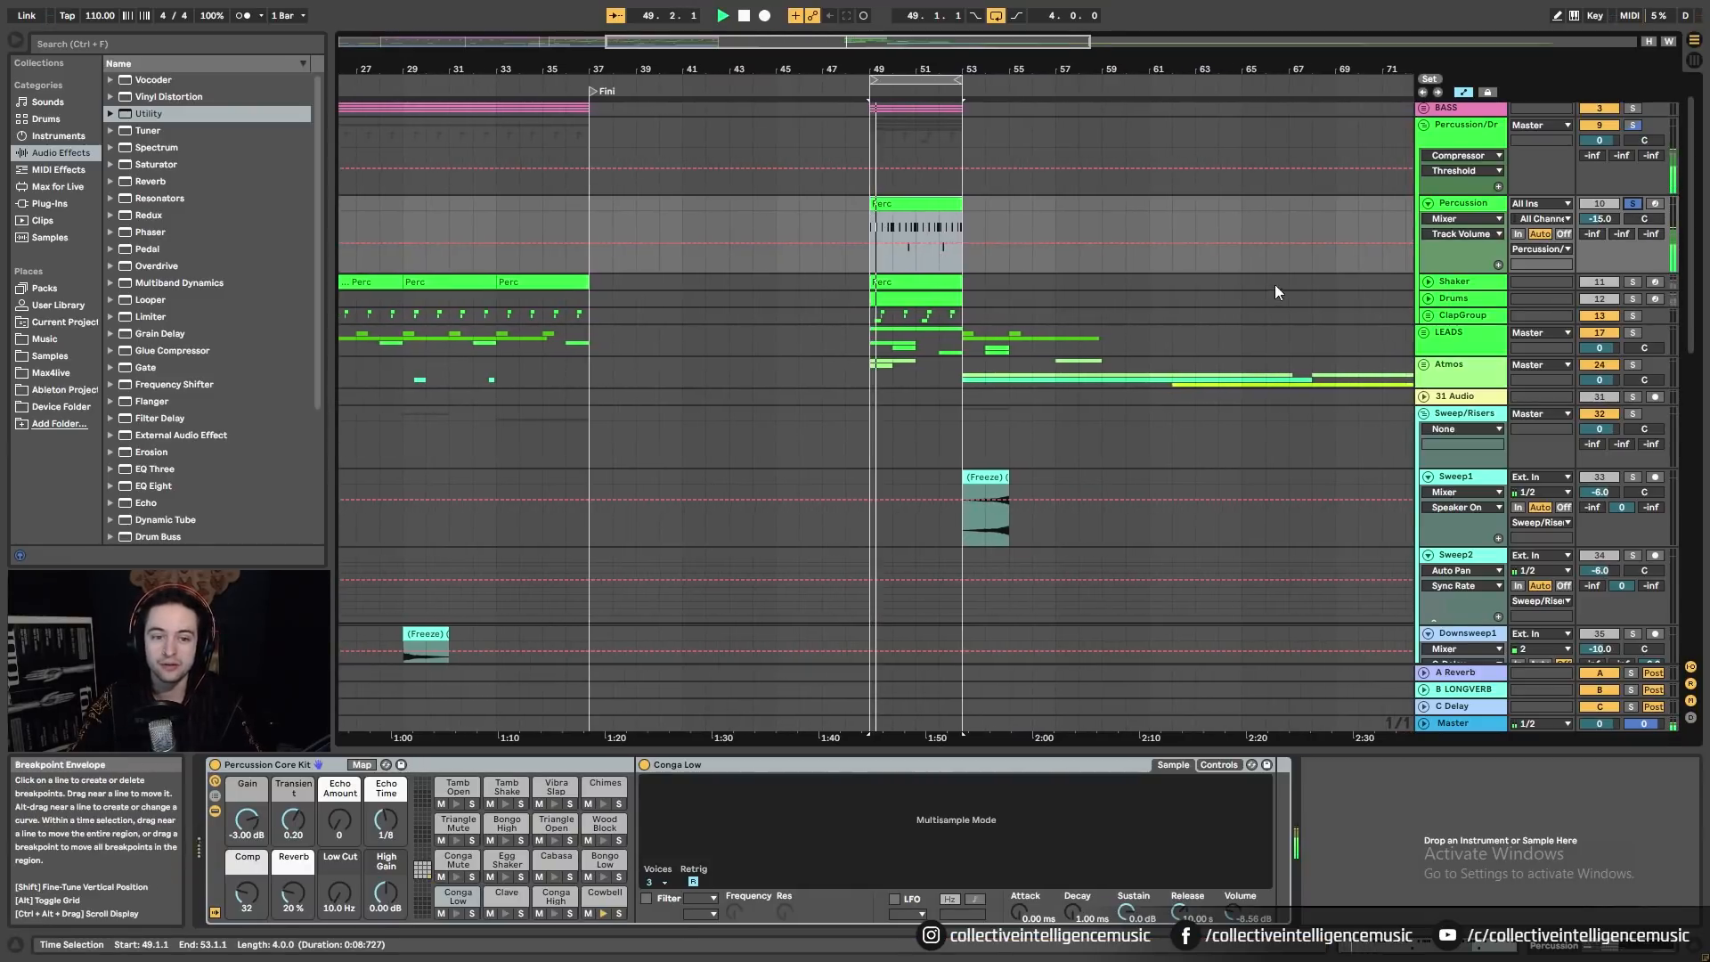
drag(820, 77, 1006, 341)
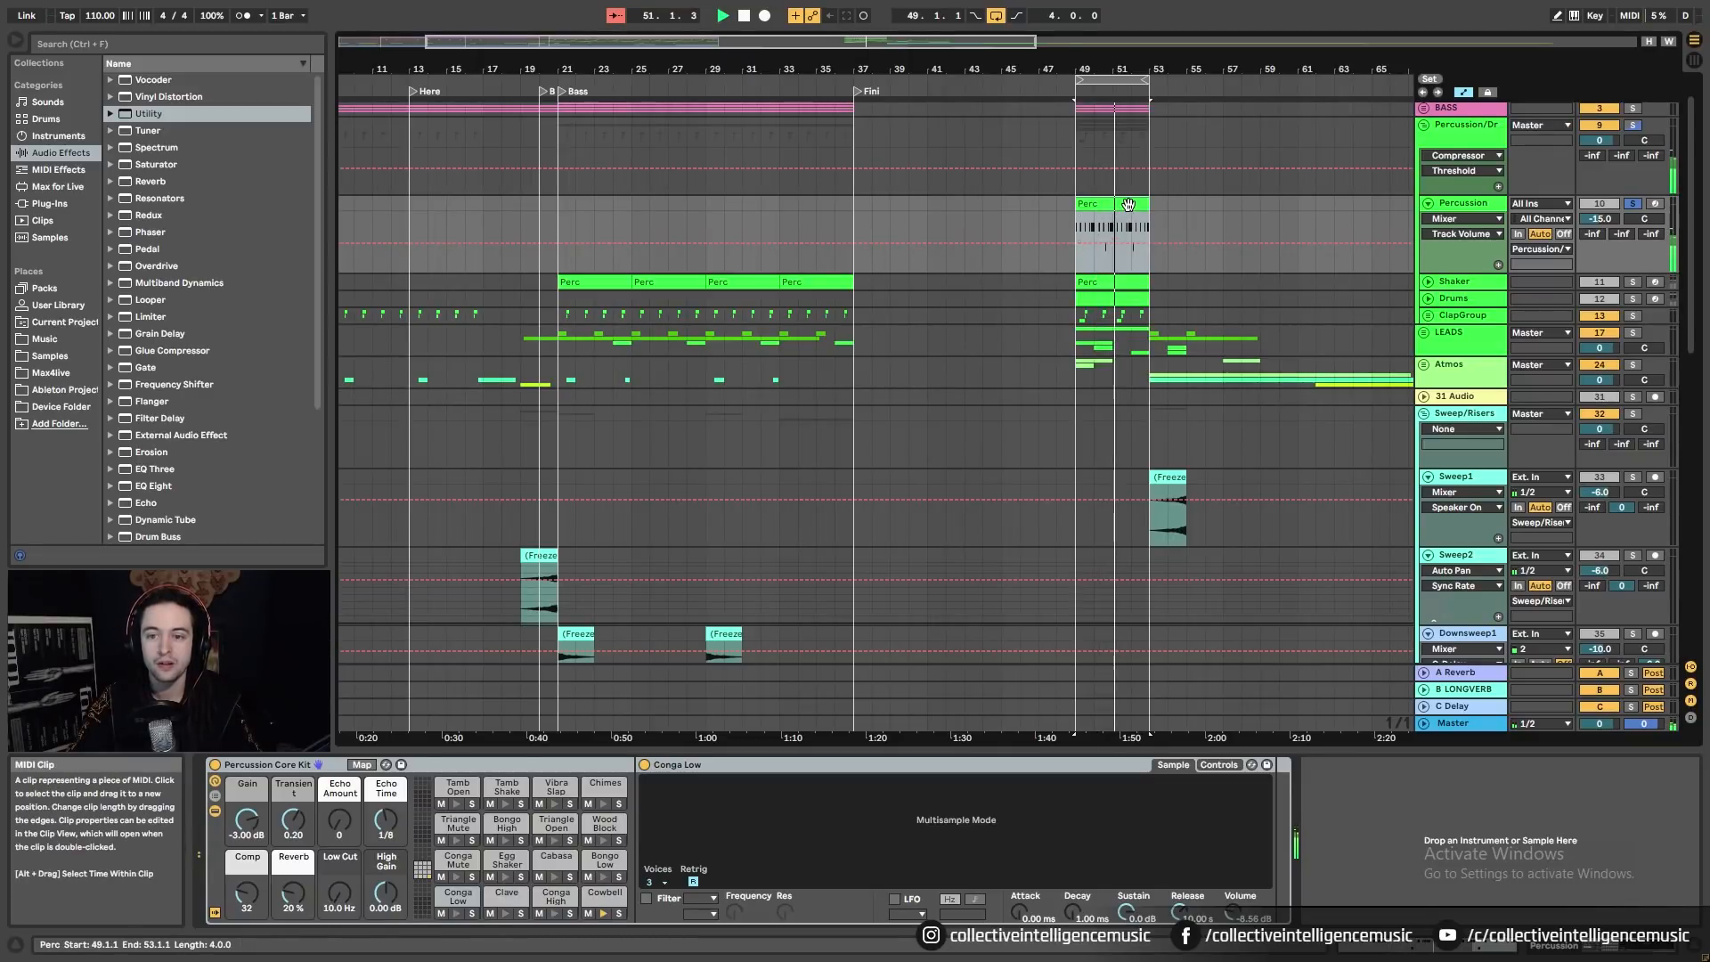
Step: Expand the FX group and audition its two Psychedelic E tracks by soloing each in turn during playback
scroll(955, 296, down, 15)
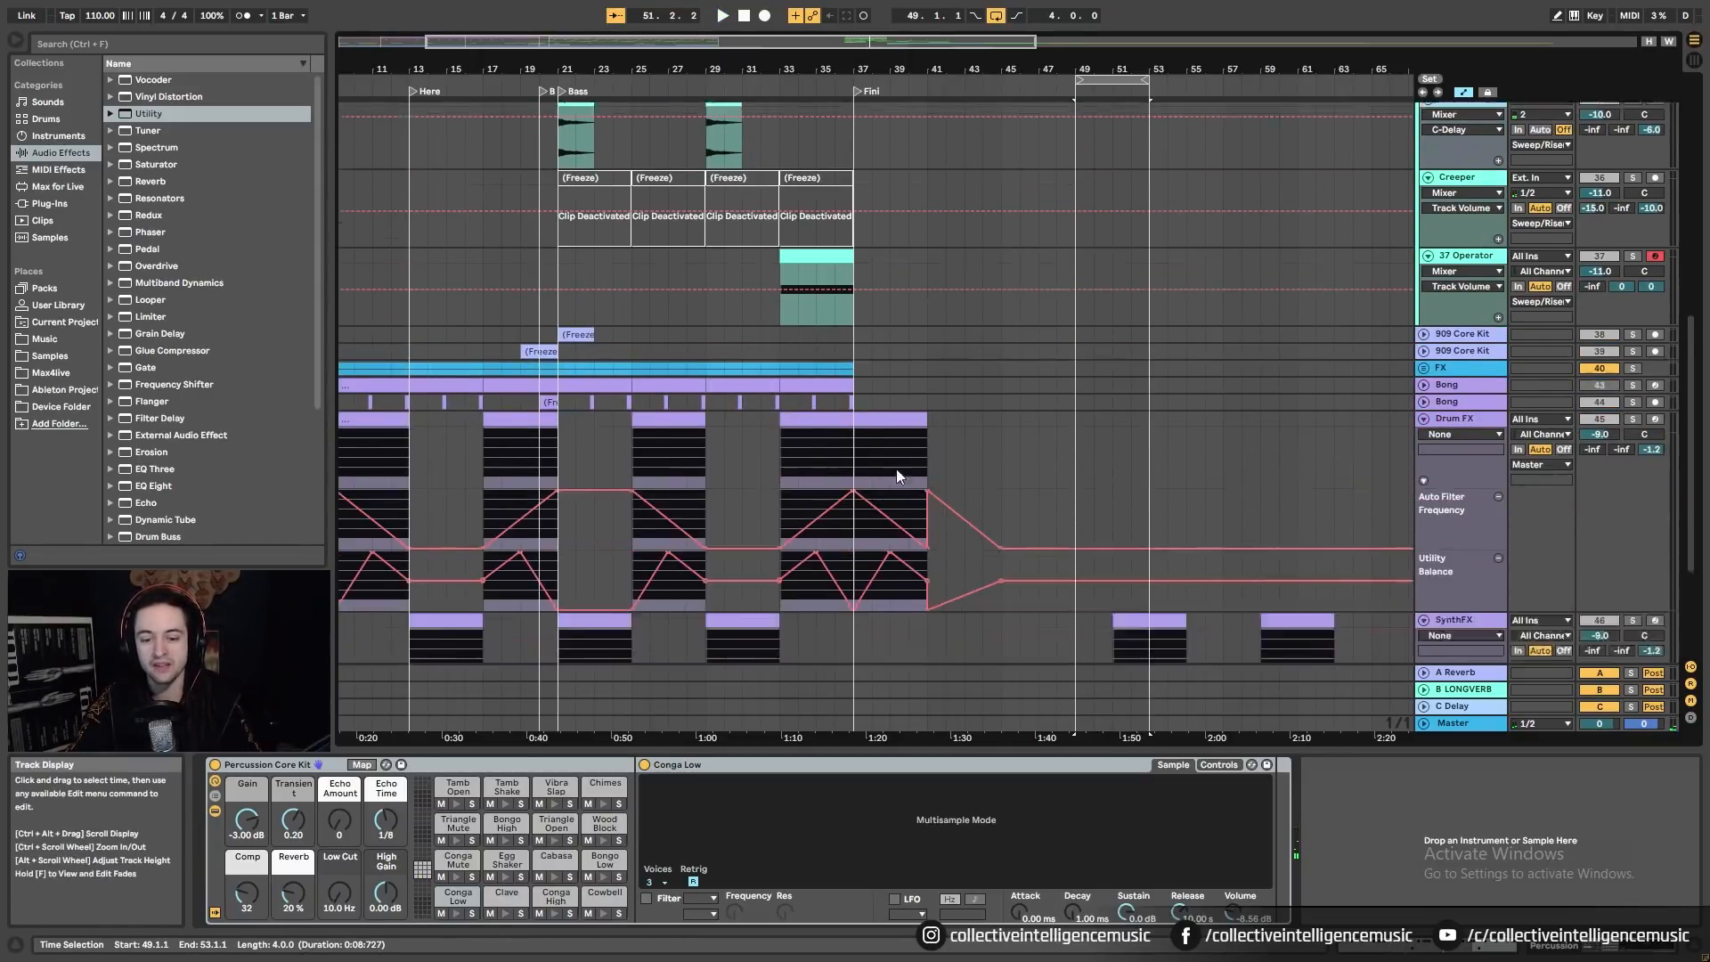
scroll(869, 328, up, 2)
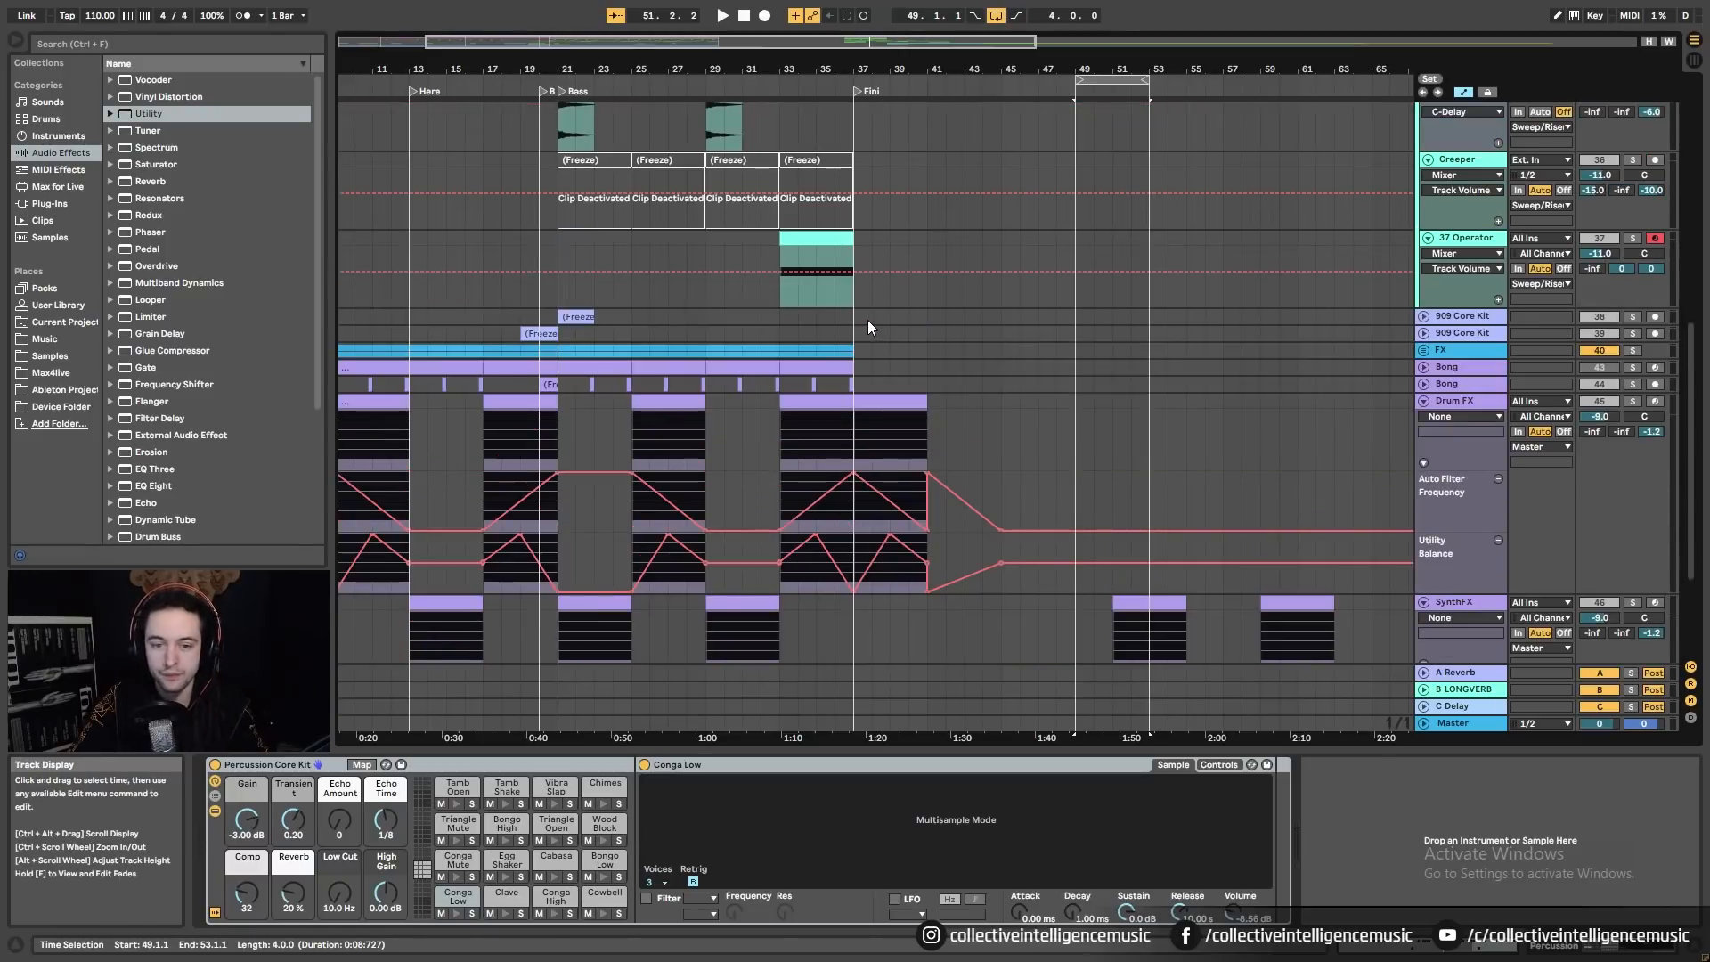
click(1423, 350)
scroll(813, 217, down, 2)
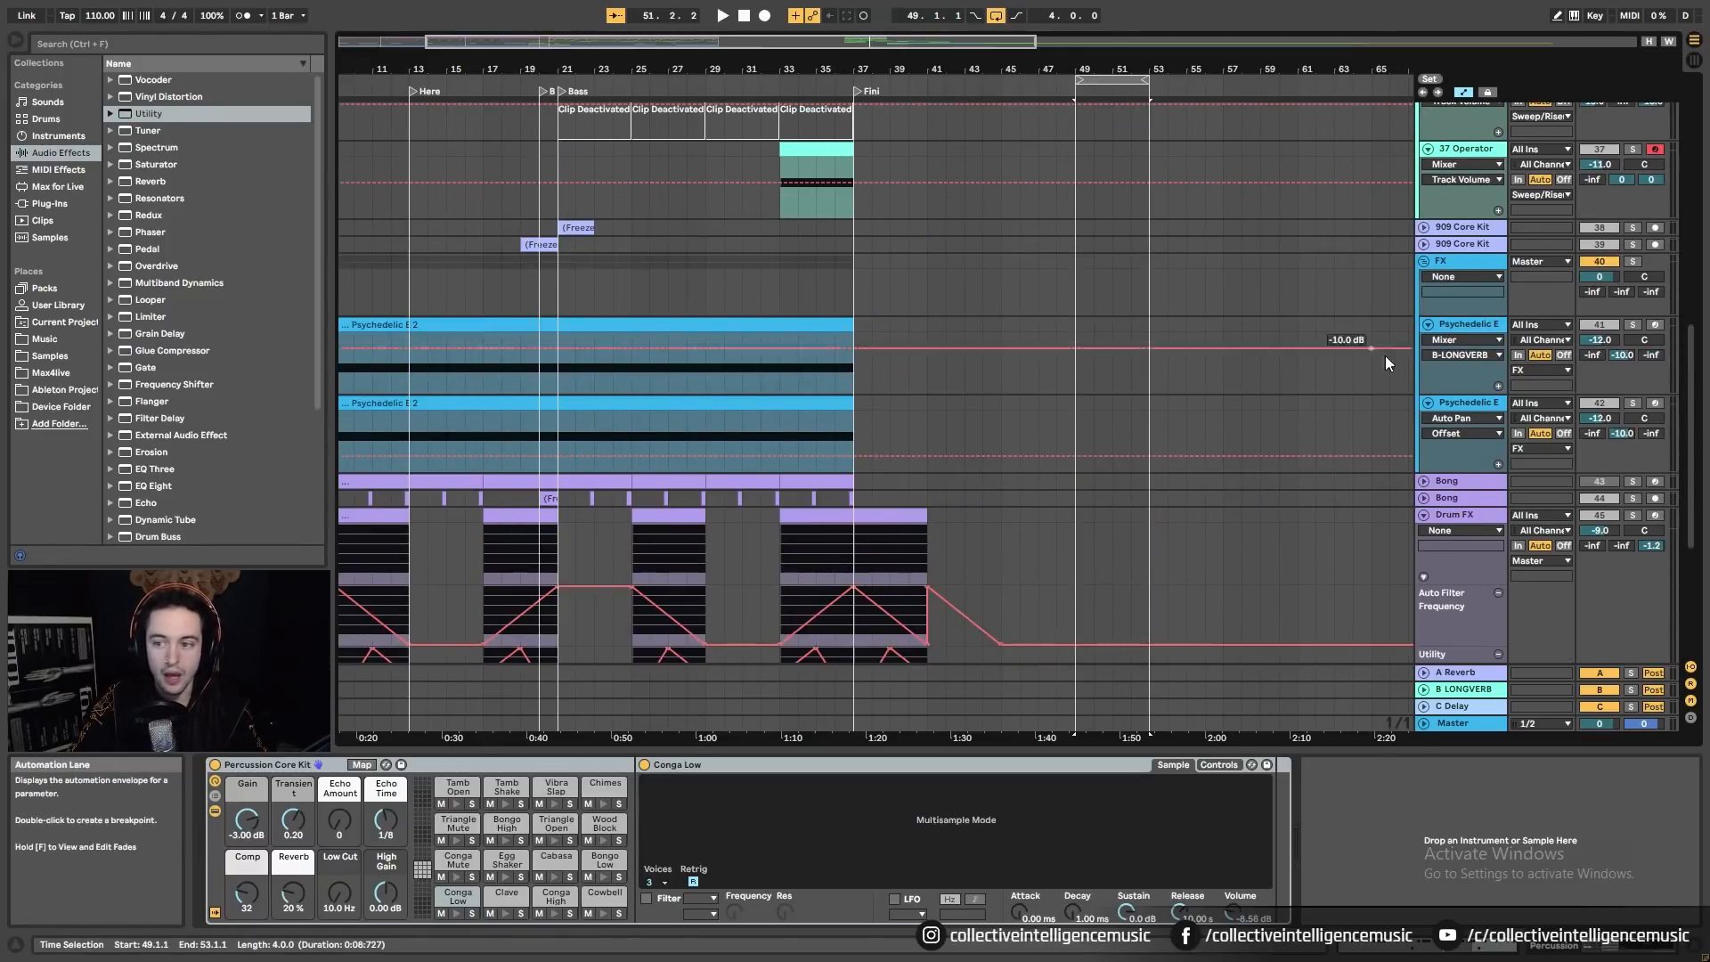
click(1619, 324)
key(space)
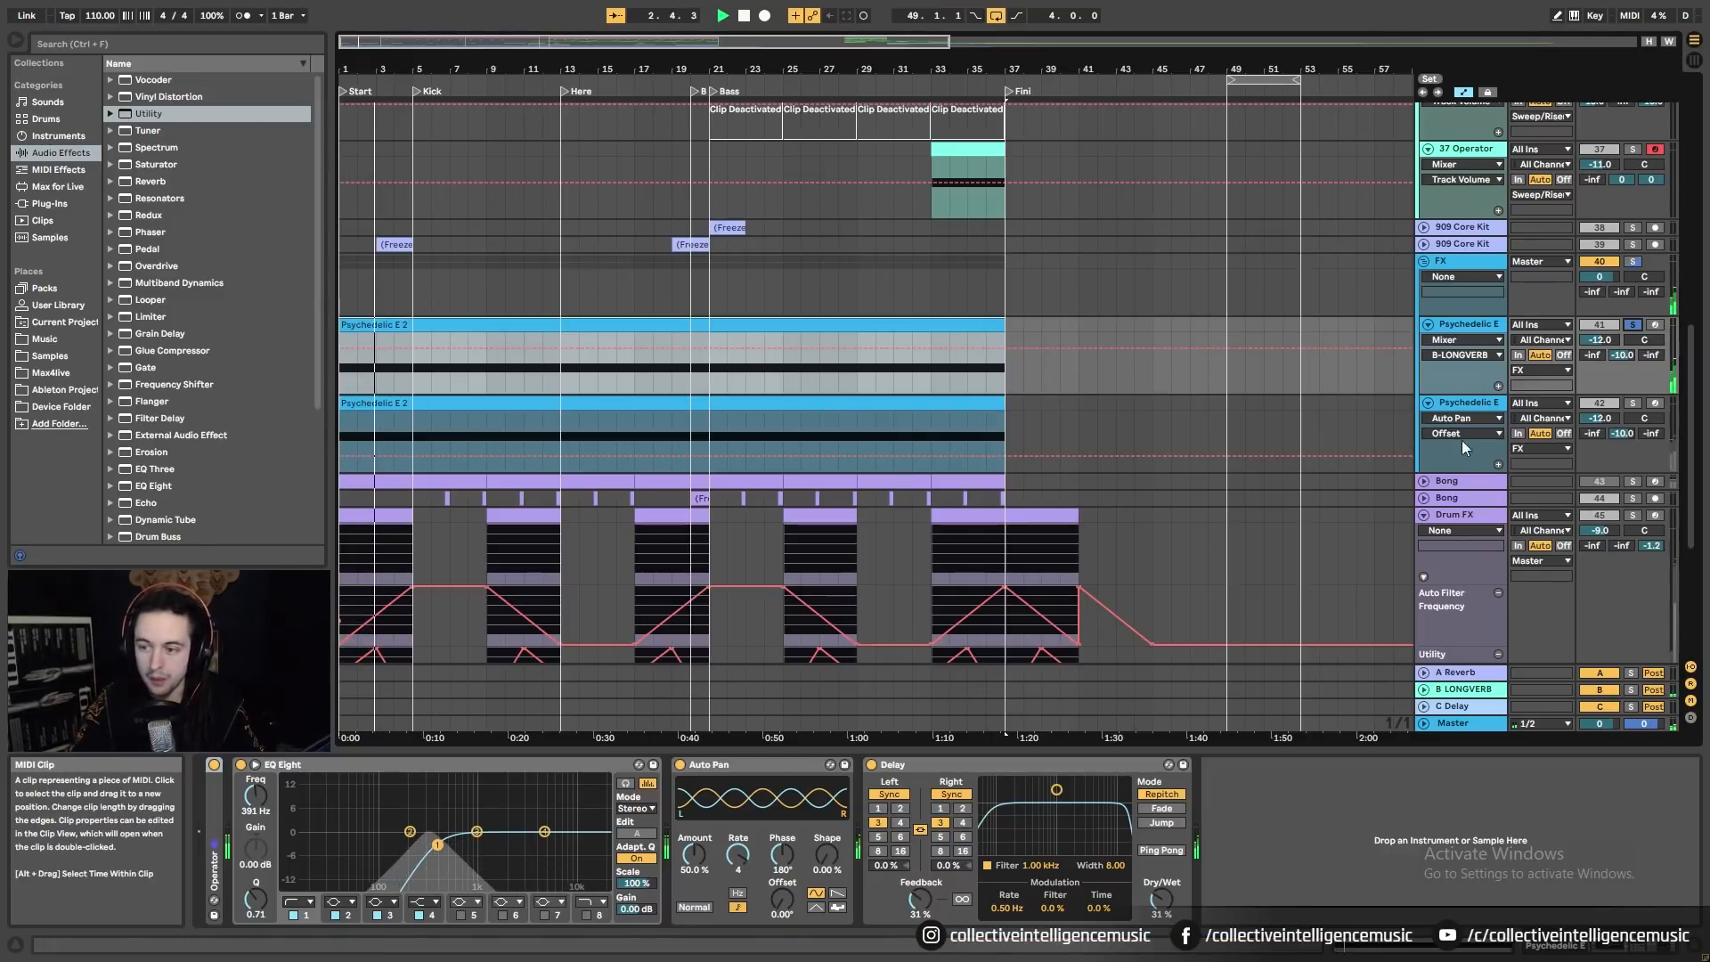
click(1632, 403)
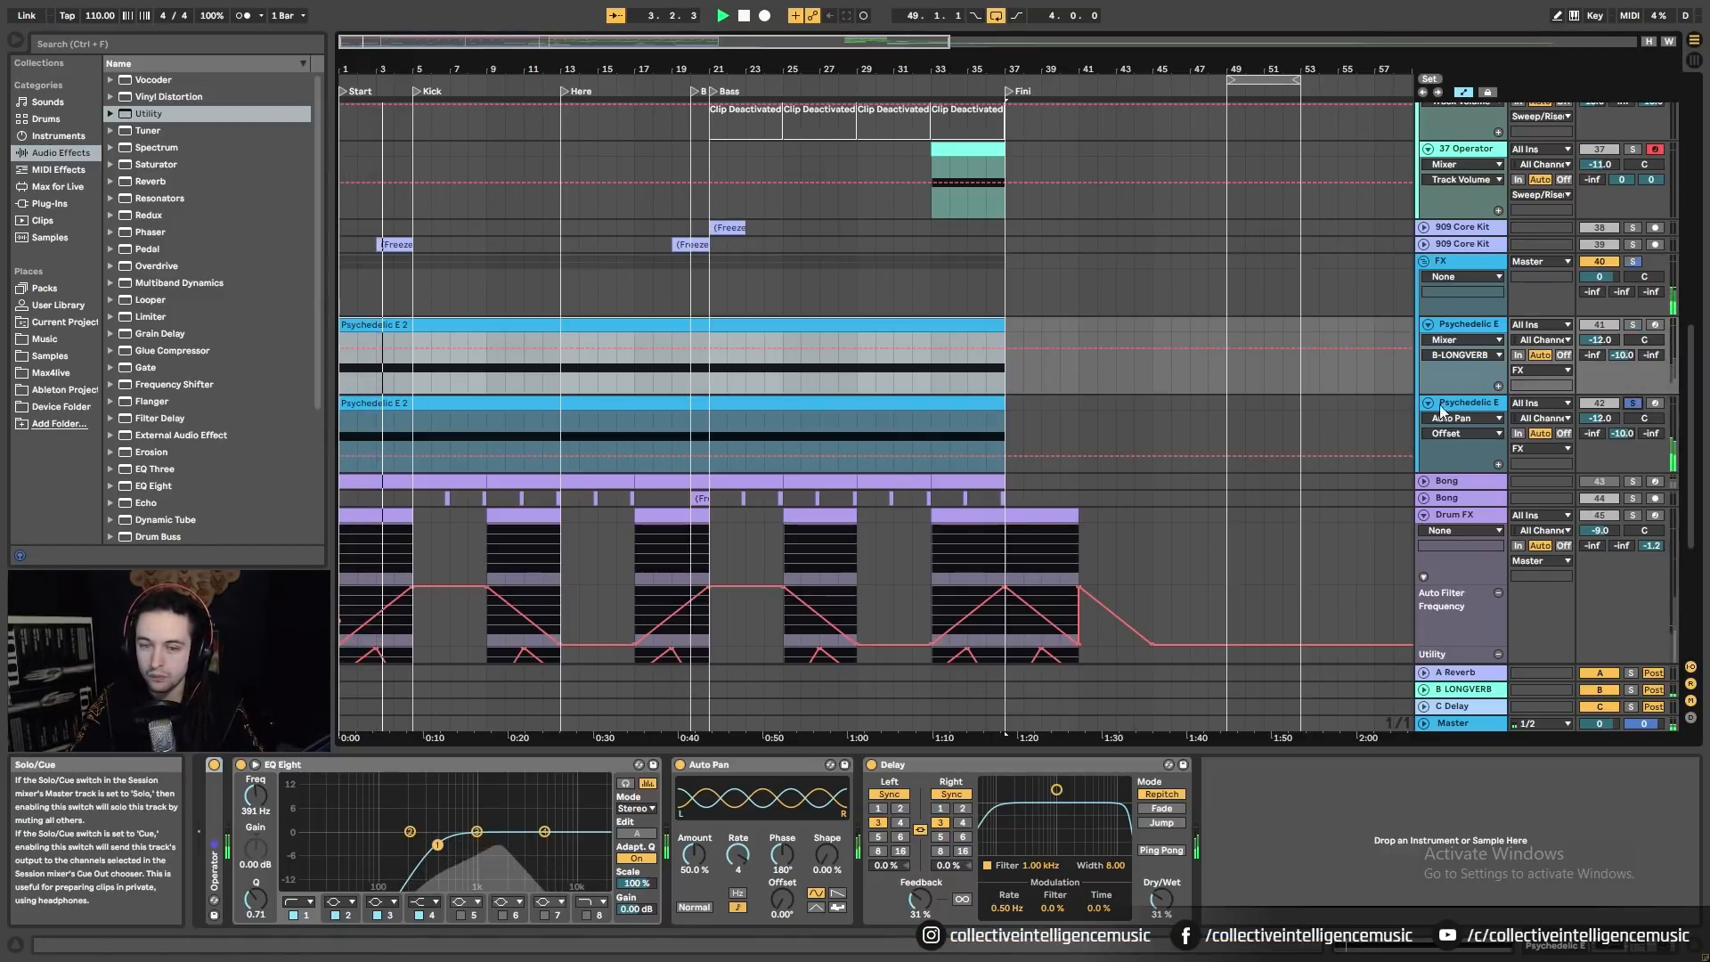
click(1632, 326)
key(space)
Step: Extend the first Psychedelic E clip to bar 41 and lengthen its D-2 note to the clip's end
drag(1005, 327, 1100, 334)
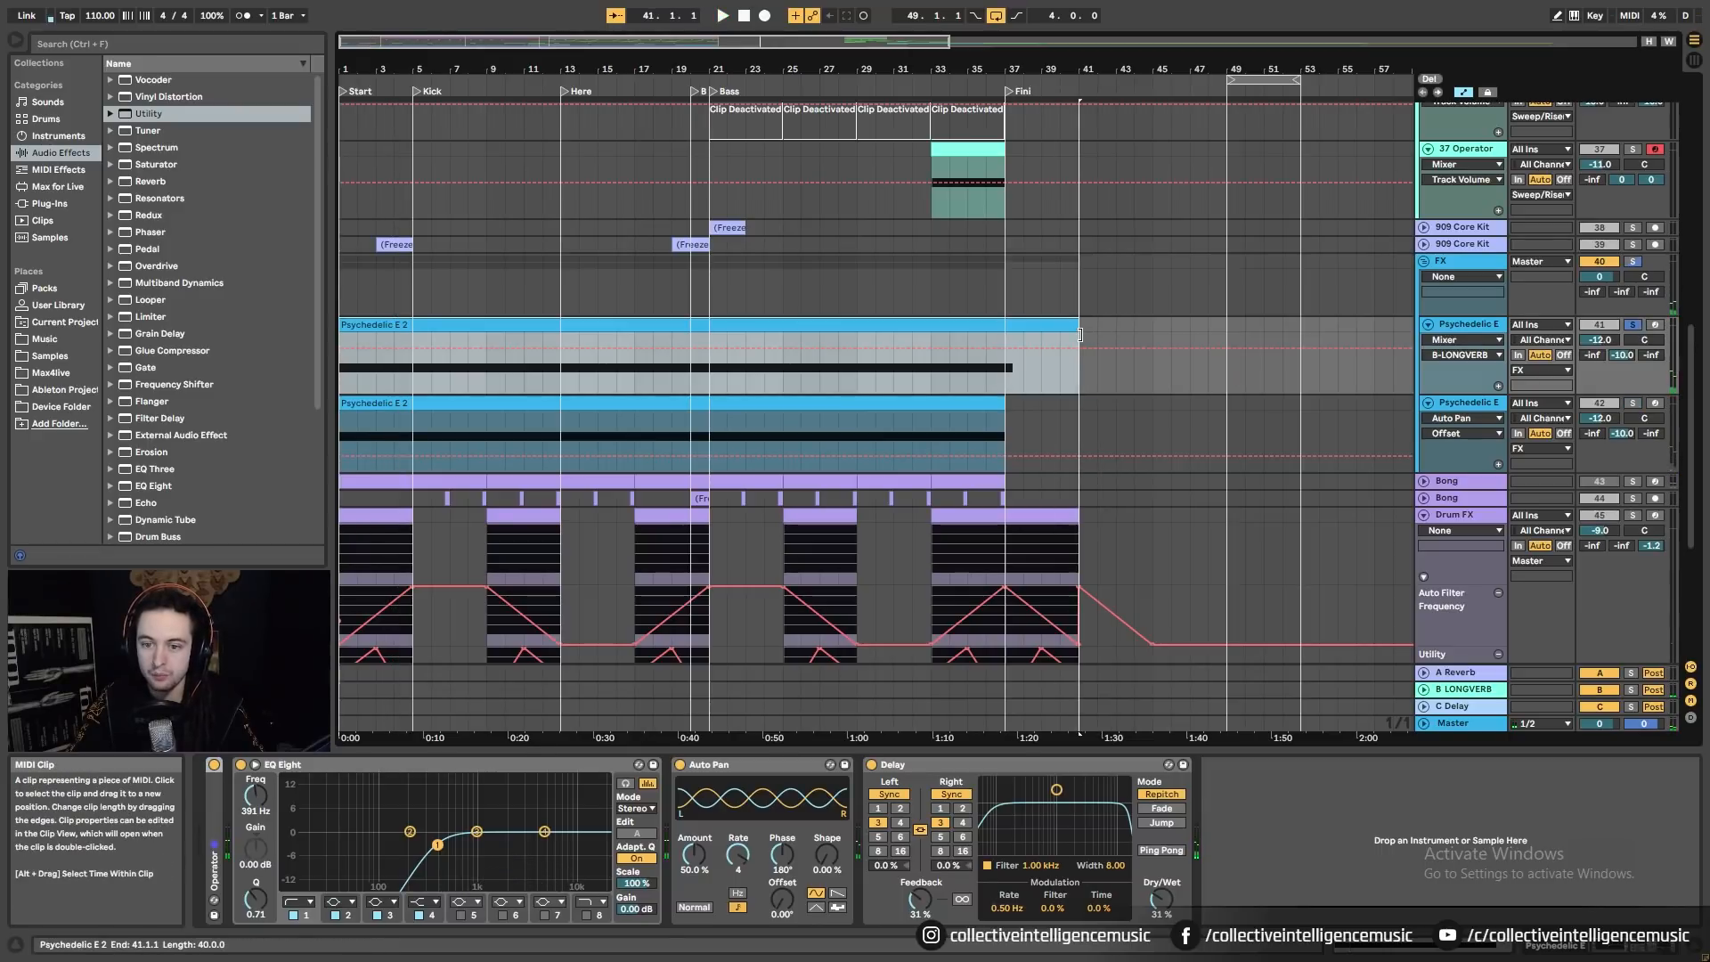
double_click(1039, 329)
click(1179, 825)
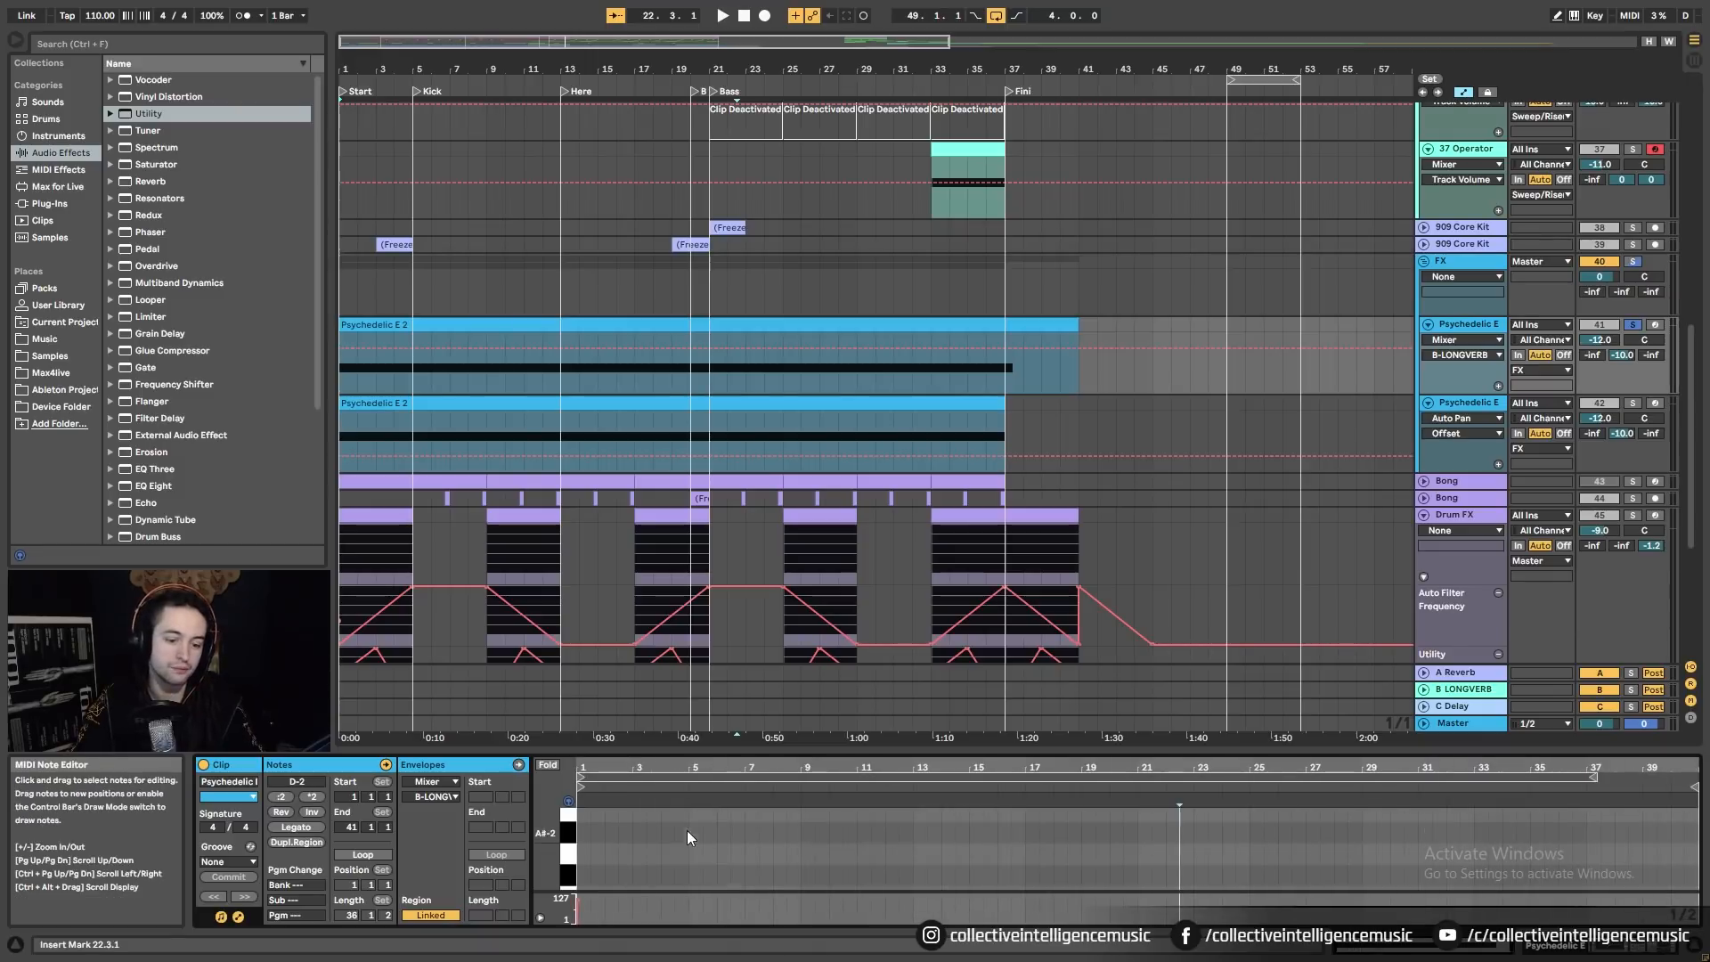
scroll(679, 865, down, 4)
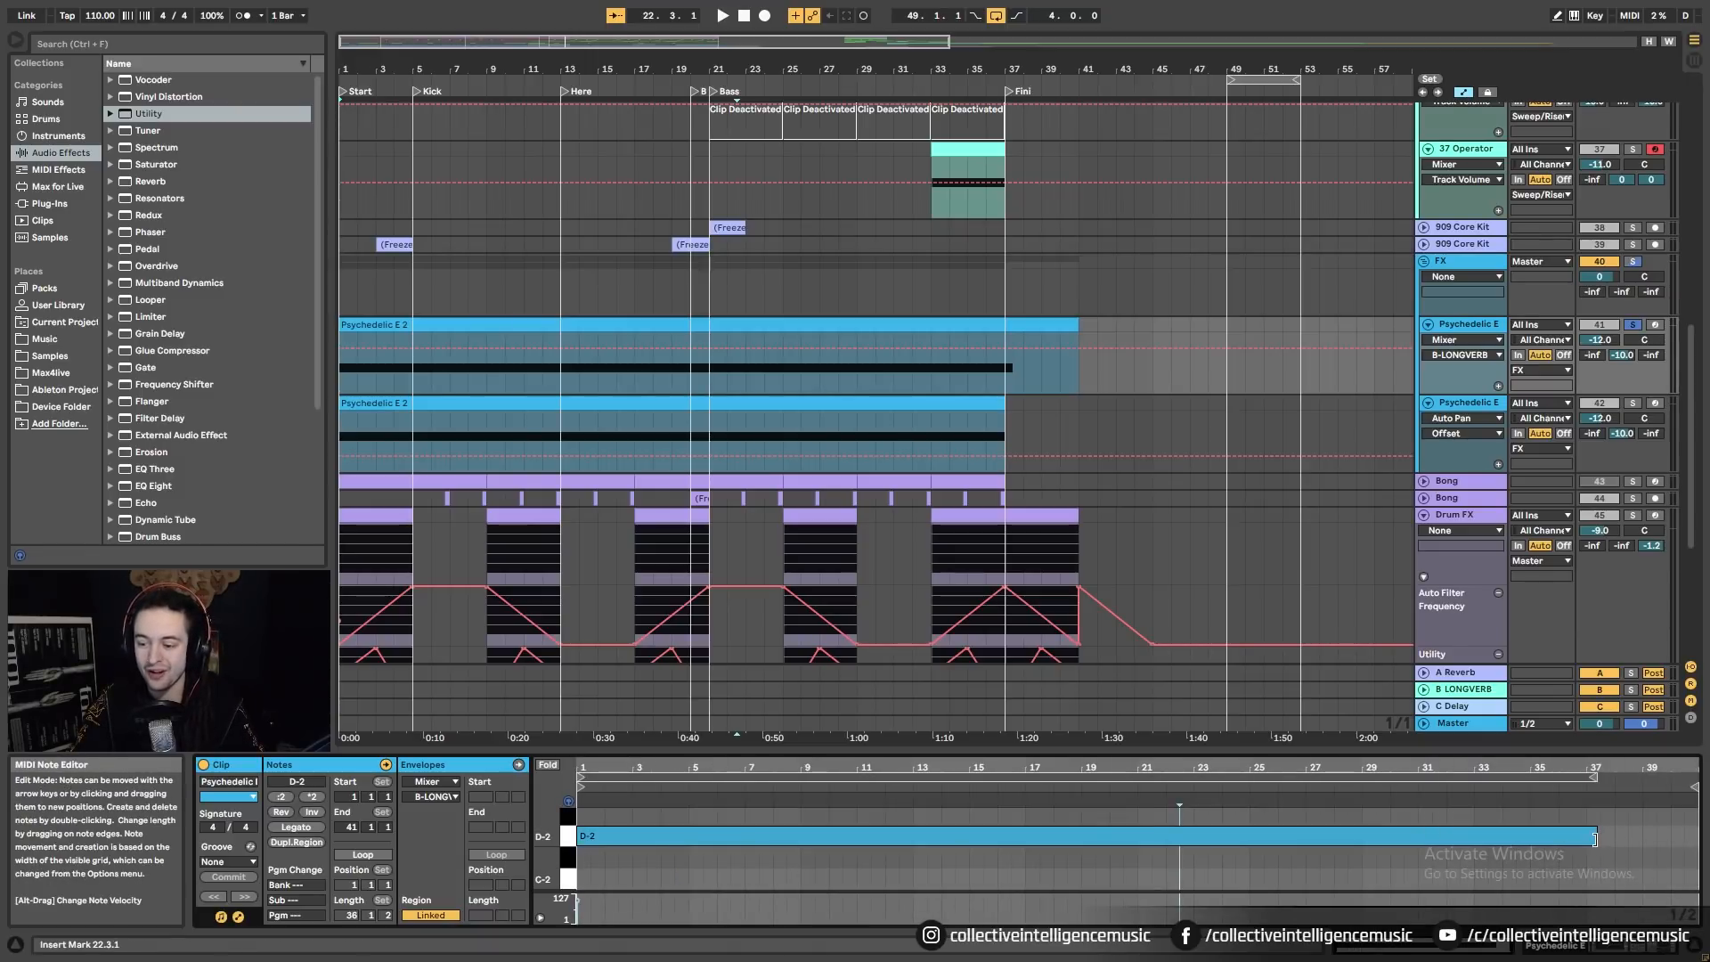
drag(1596, 835, 1694, 840)
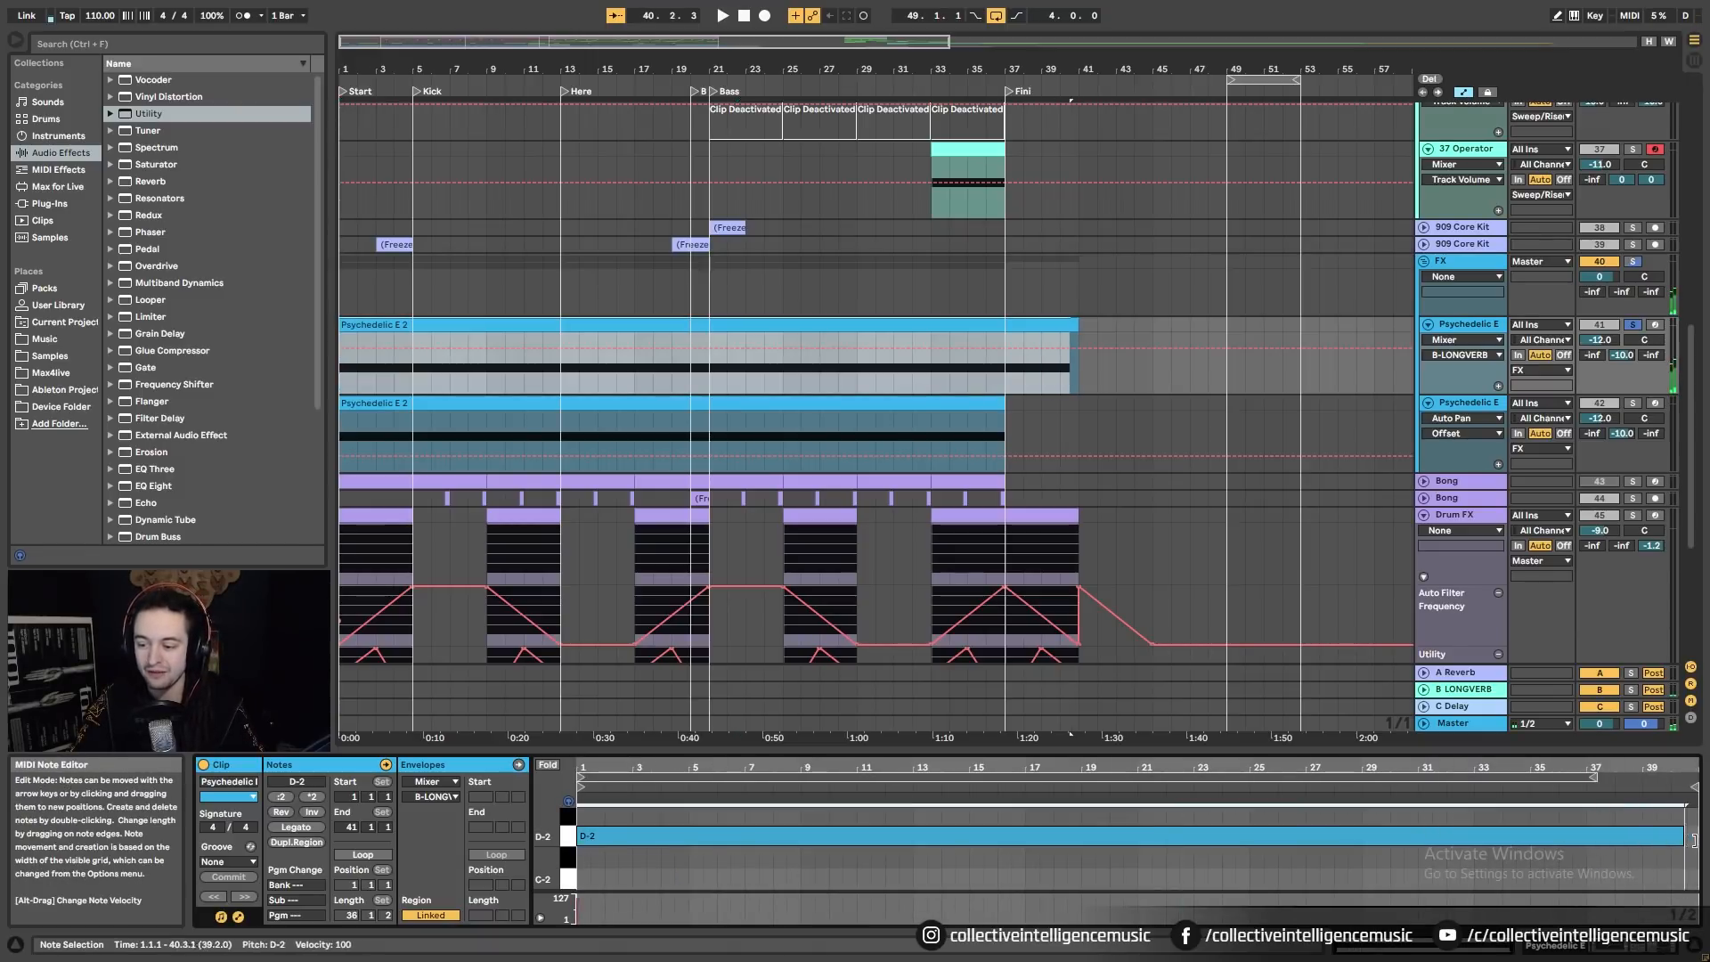
Step: Unsolo the FX tracks, play the mix from bar 37 and remove Drum FX's upper Auto Filter Frequency breakpoint at bar 41
click(1017, 381)
drag(981, 74, 730, 272)
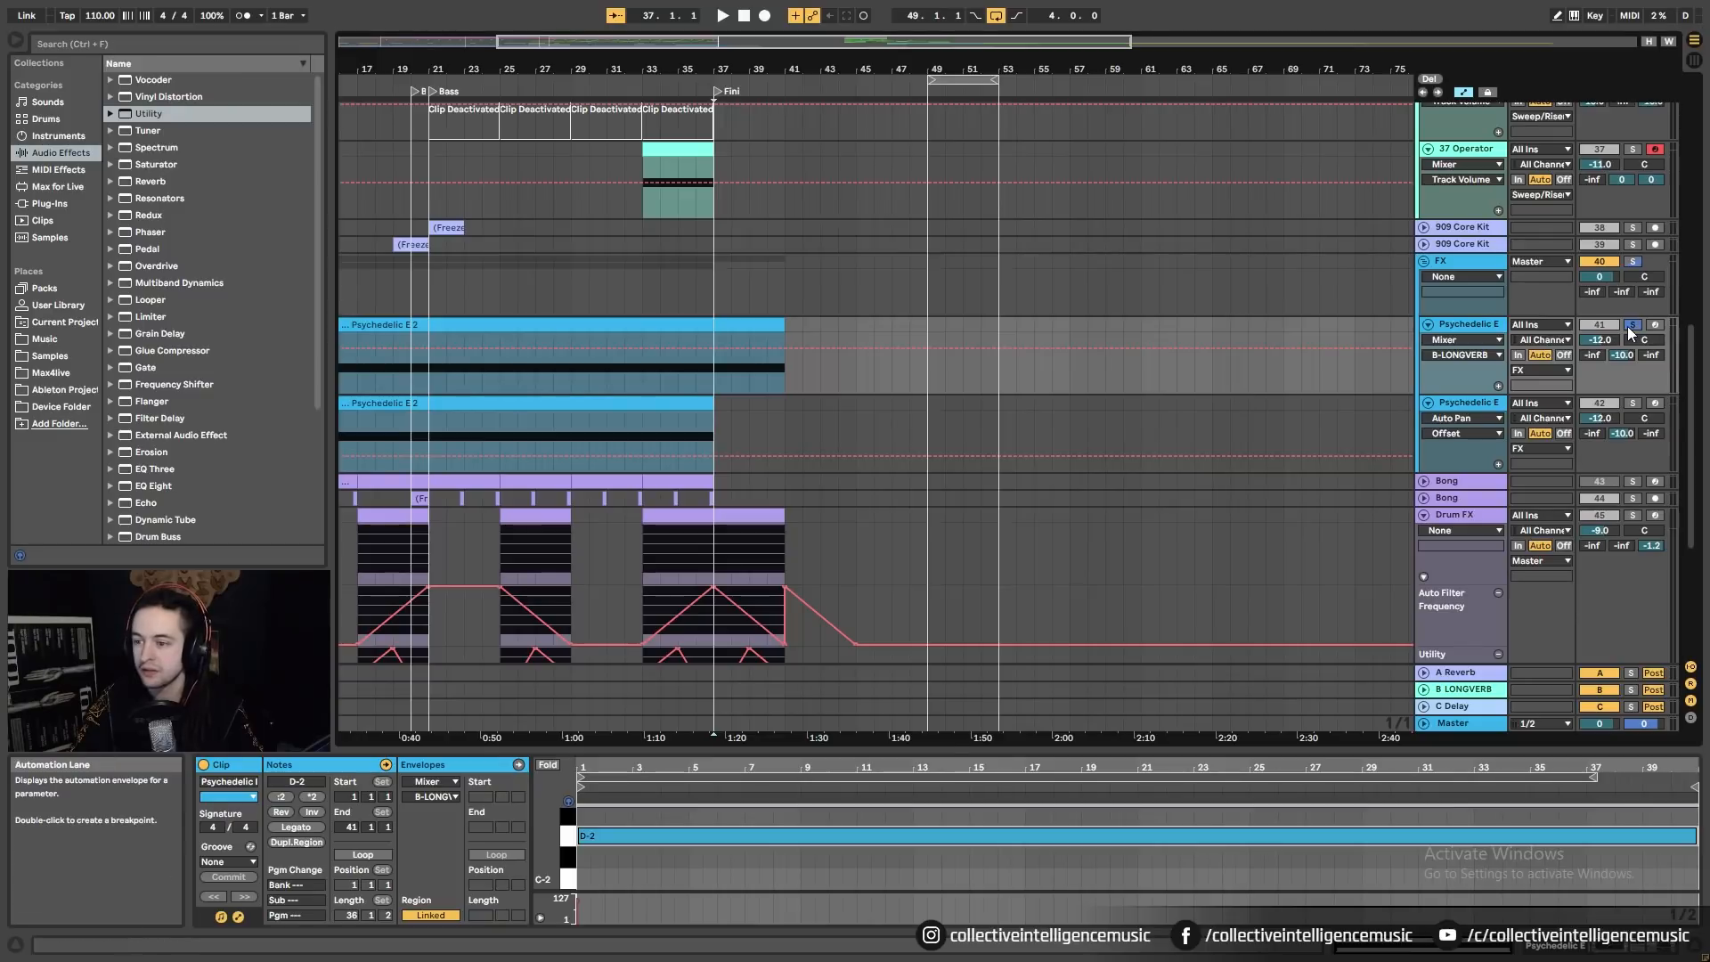
click(1633, 261)
key(space)
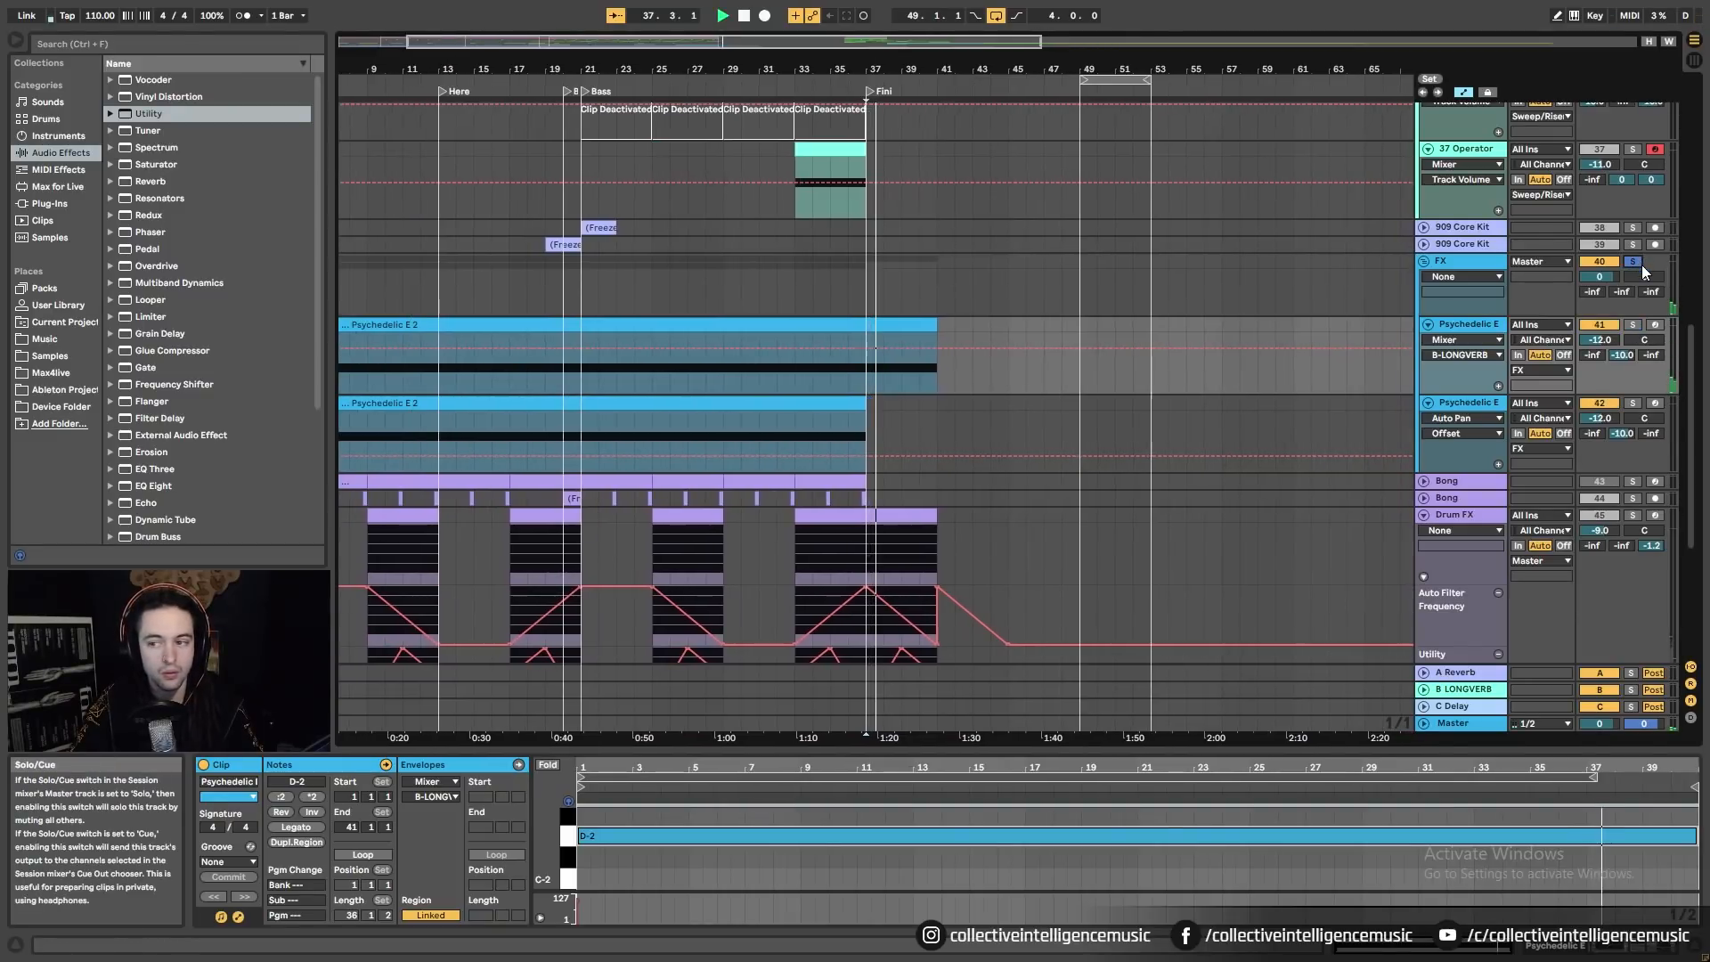
click(1640, 264)
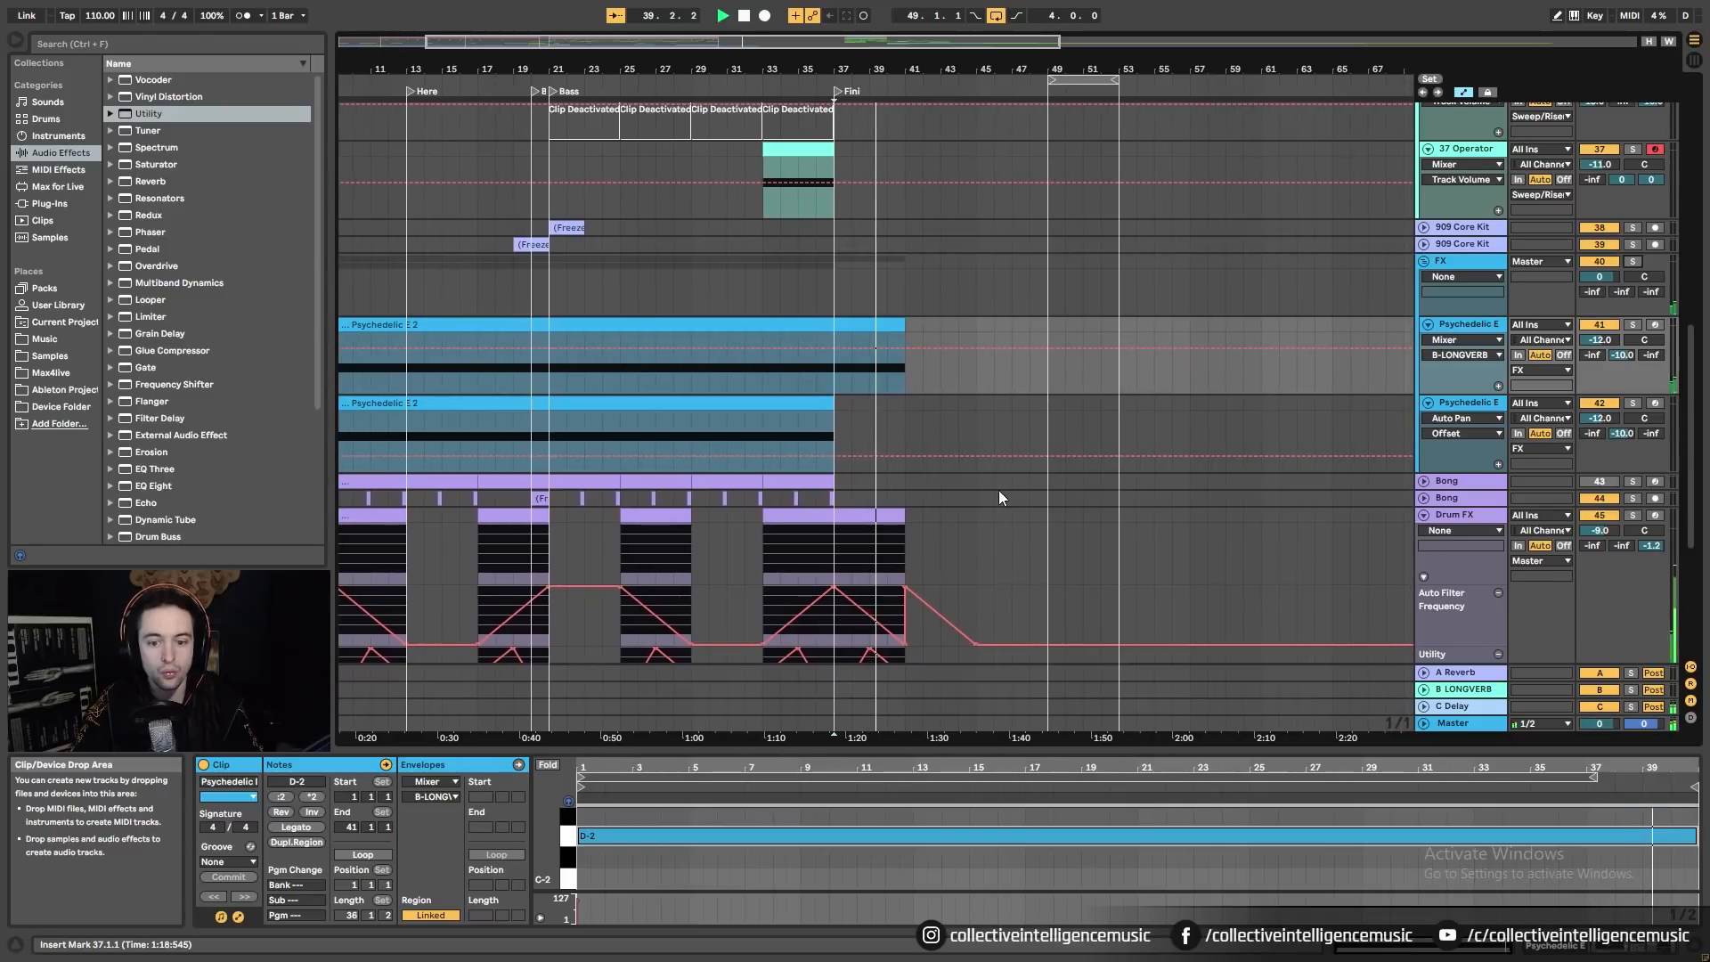
click(897, 587)
Step: Open the first Psychedelic E track's devices, unfold Operator and show its Filter Freq automation on the track
click(874, 323)
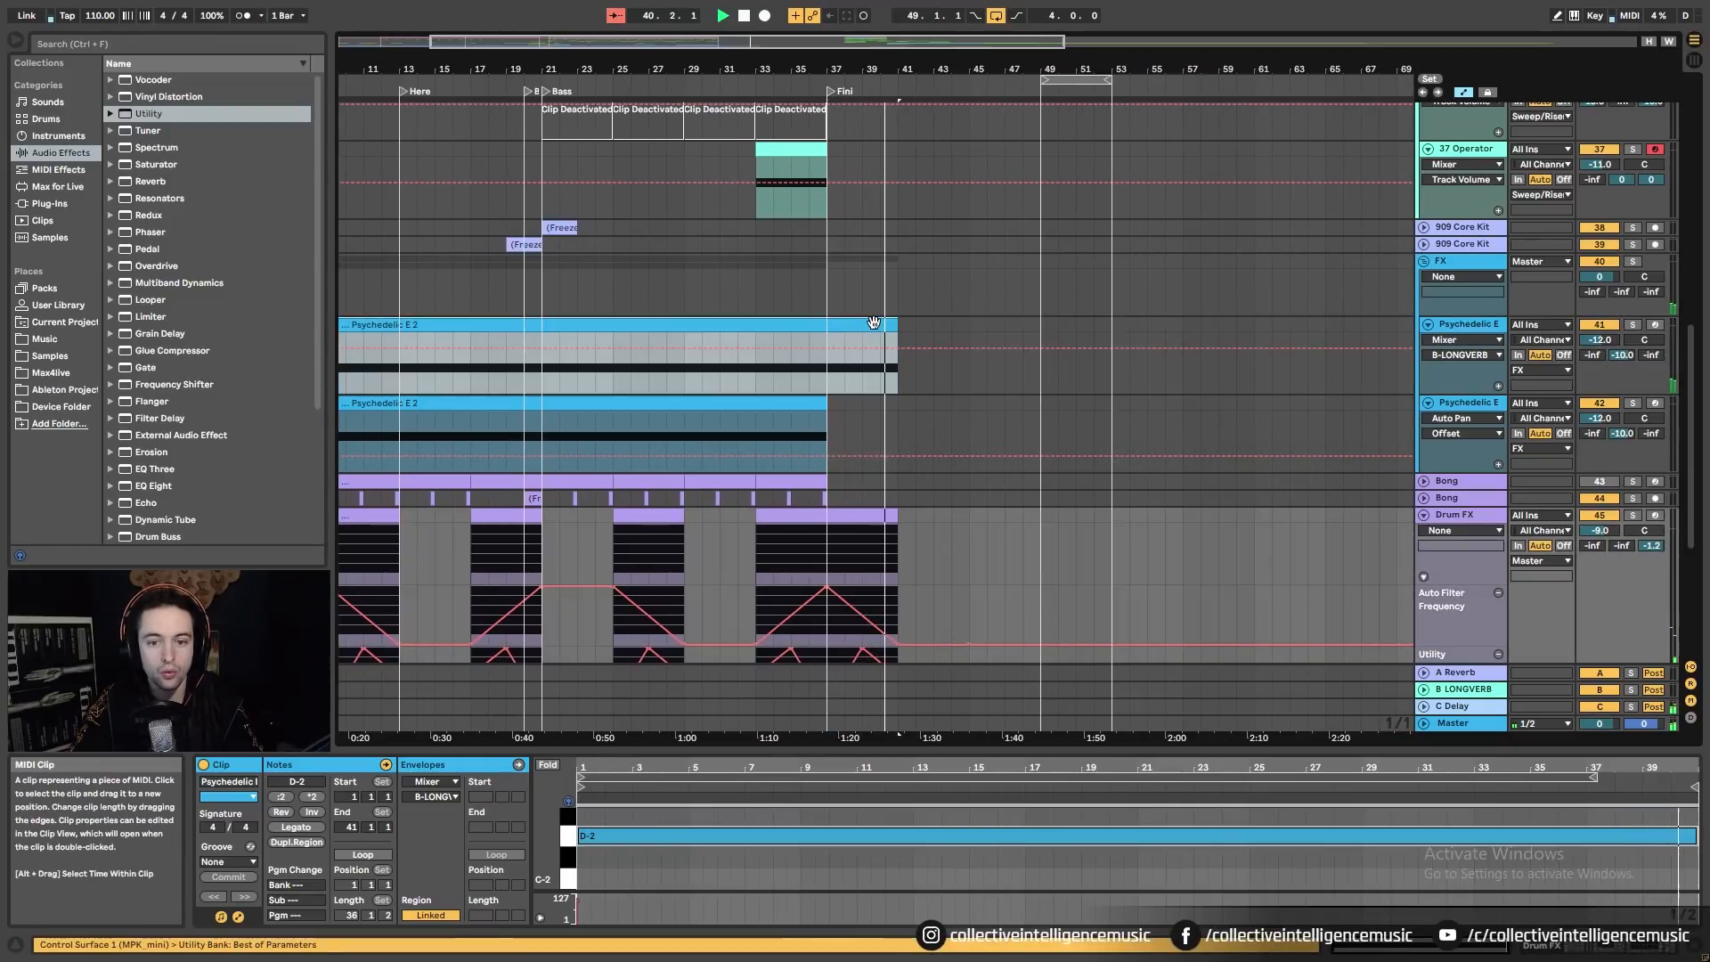
click(1558, 948)
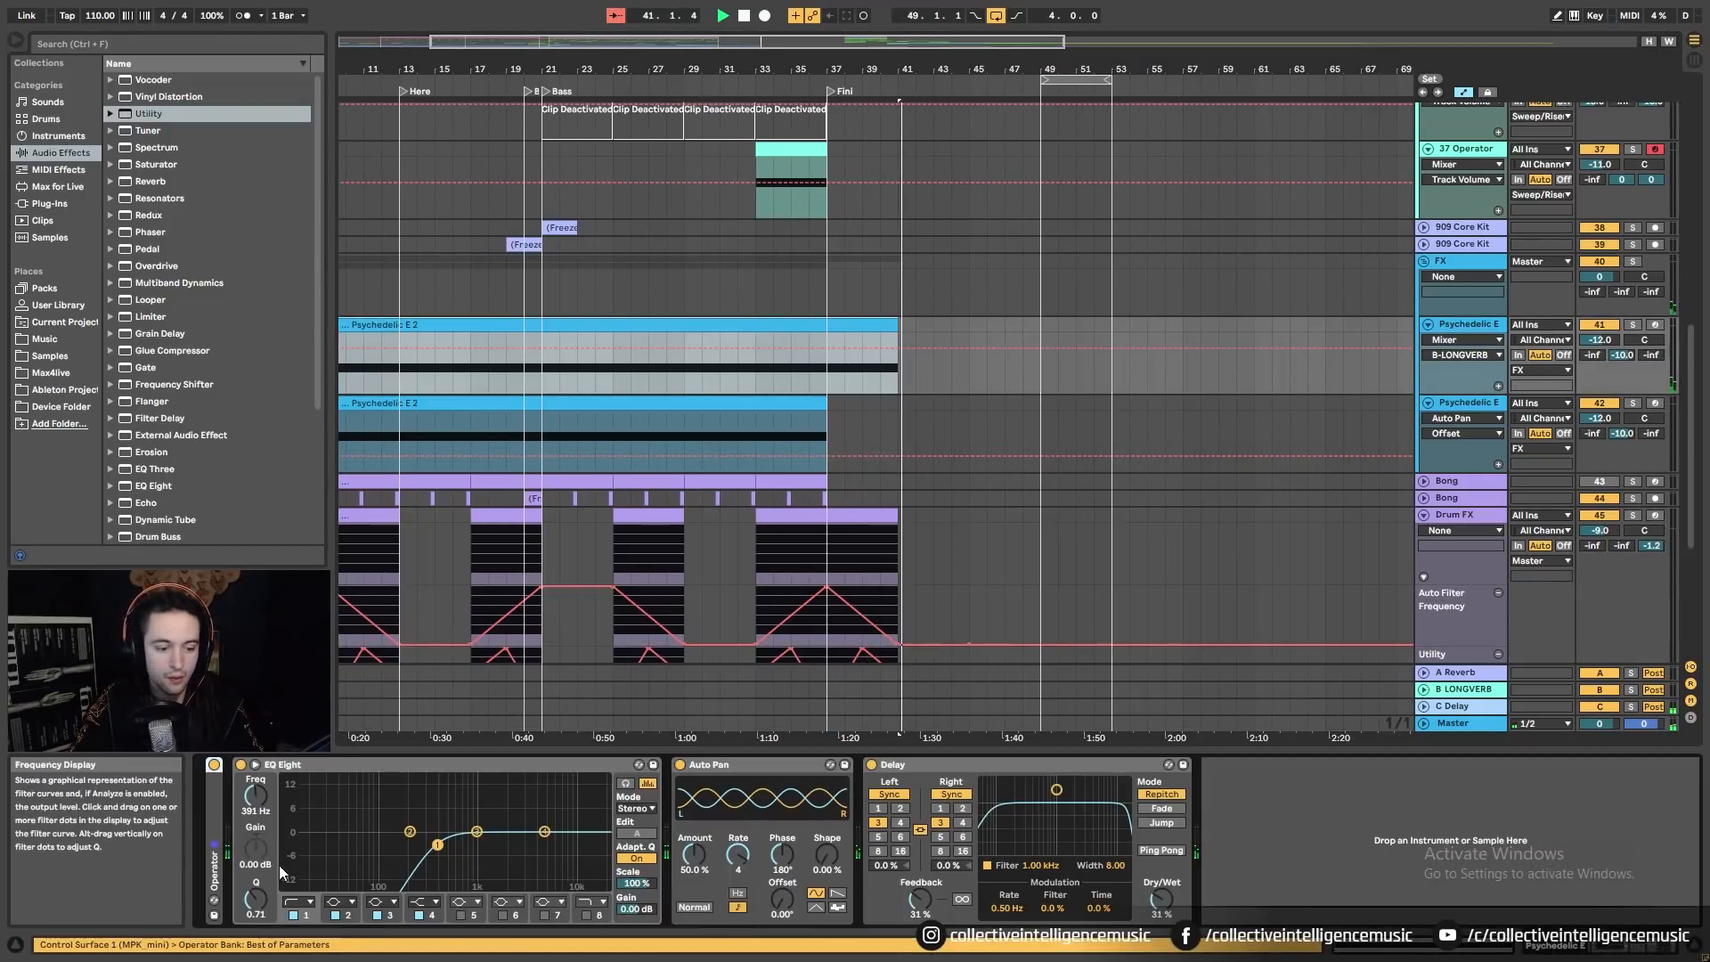
key(space)
key(space)
key(space)
double_click(207, 840)
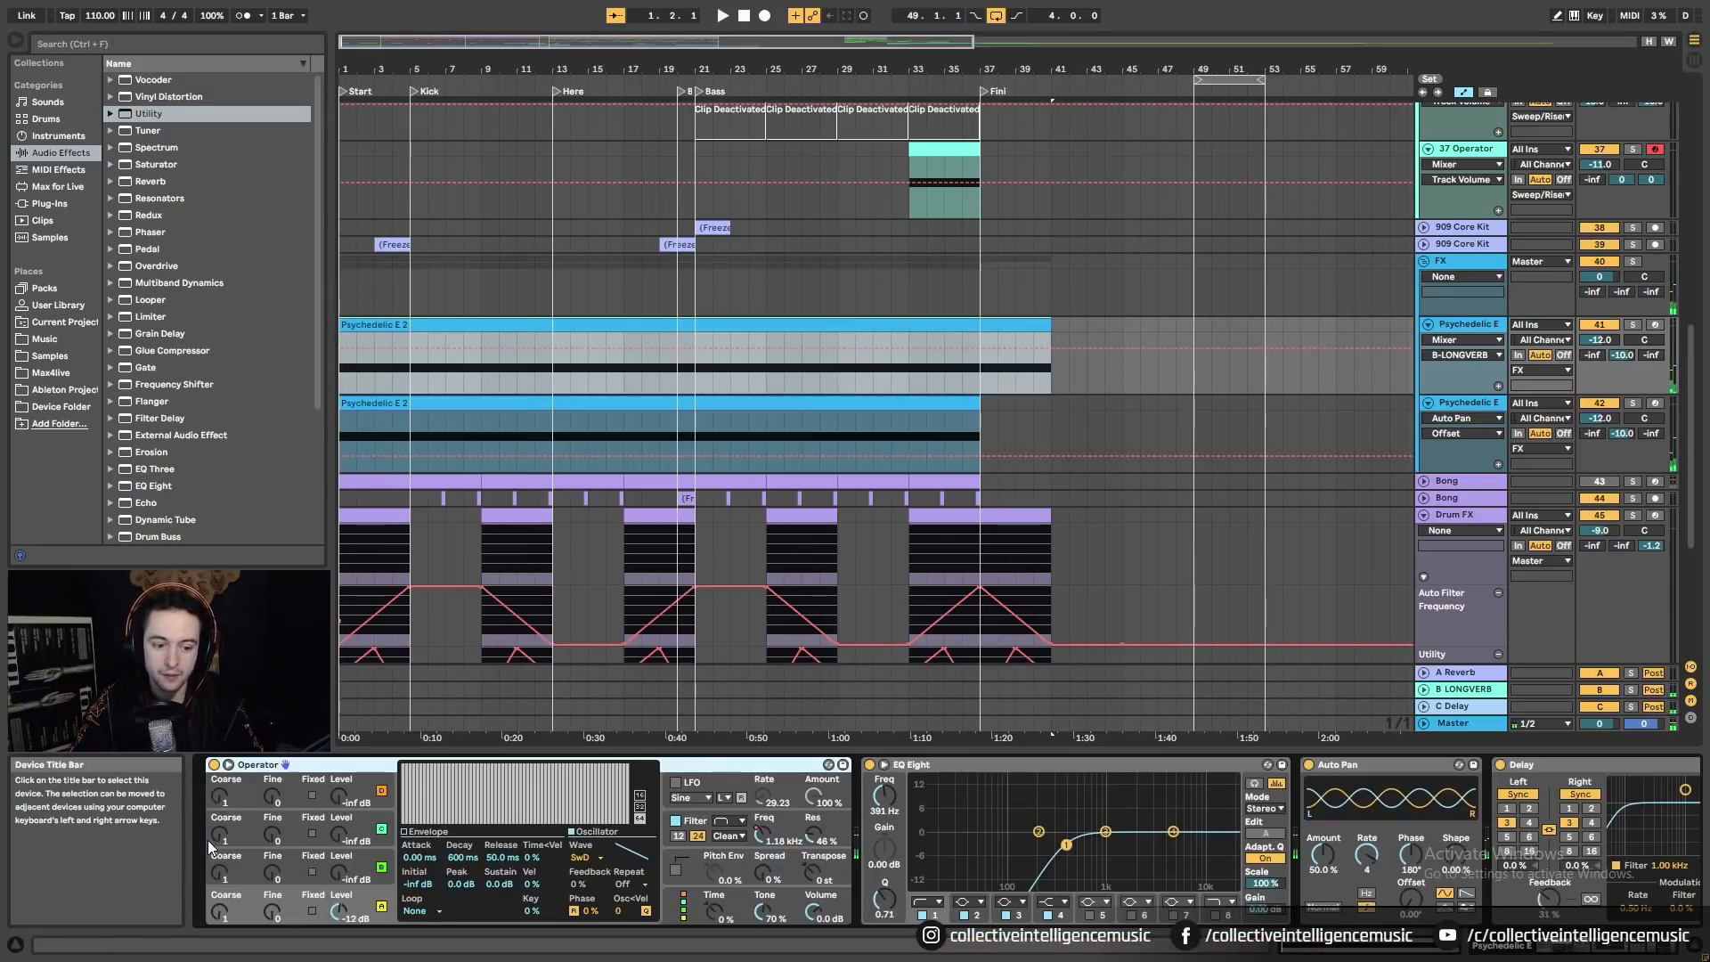
right_click(767, 837)
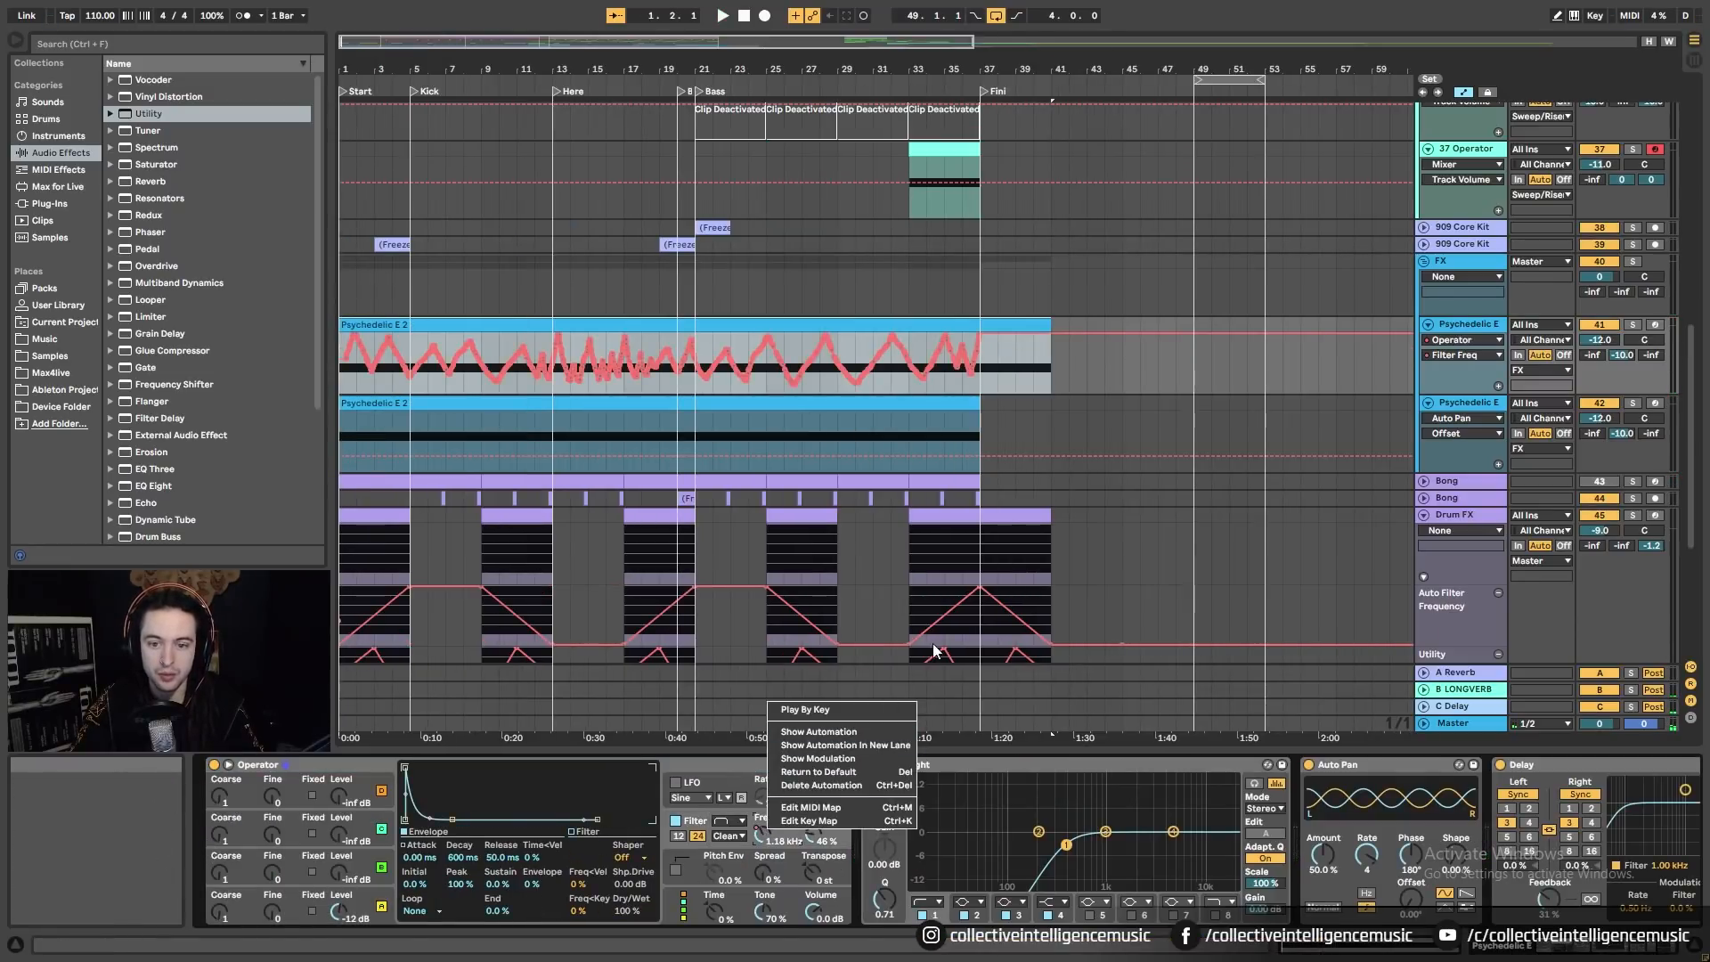
Step: Lower the first Psychedelic E track's Filter Freq automation at bar 41 to ramp down from bar 37, then play from bar 37
click(1101, 433)
drag(1049, 335, 1051, 370)
click(985, 381)
key(space)
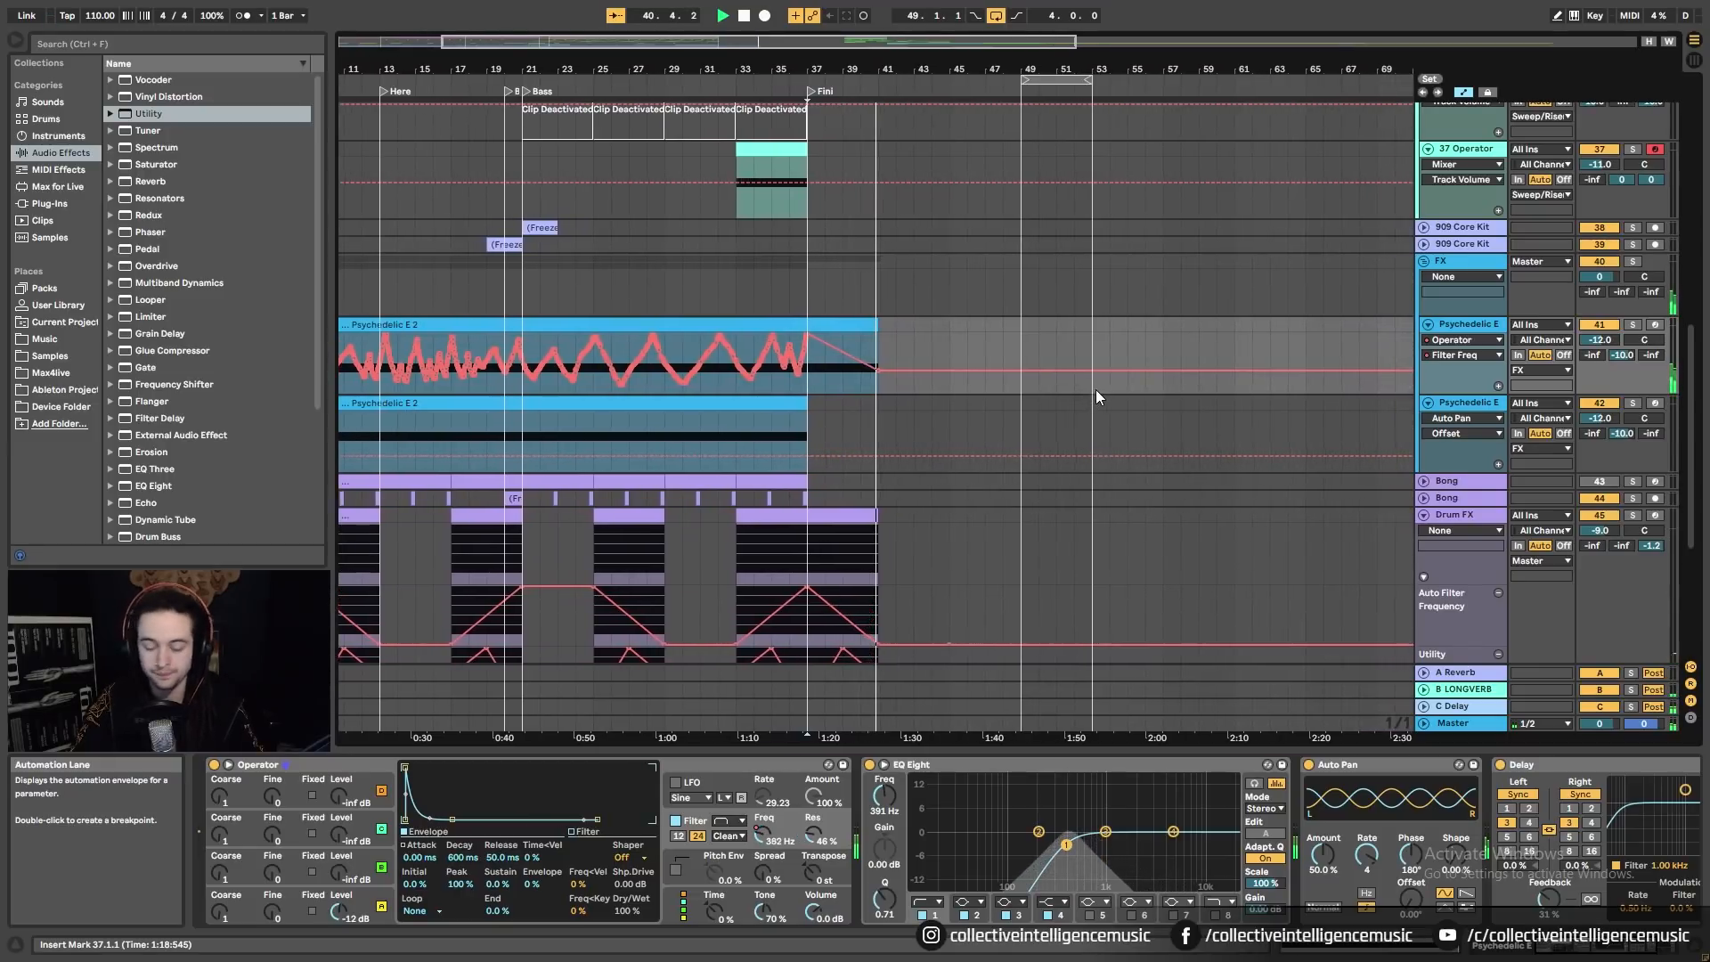
Step: Unfold both Kick tracks and copy their last four bars of clips before bar 37 to bar 41
scroll(1101, 398, up, 10)
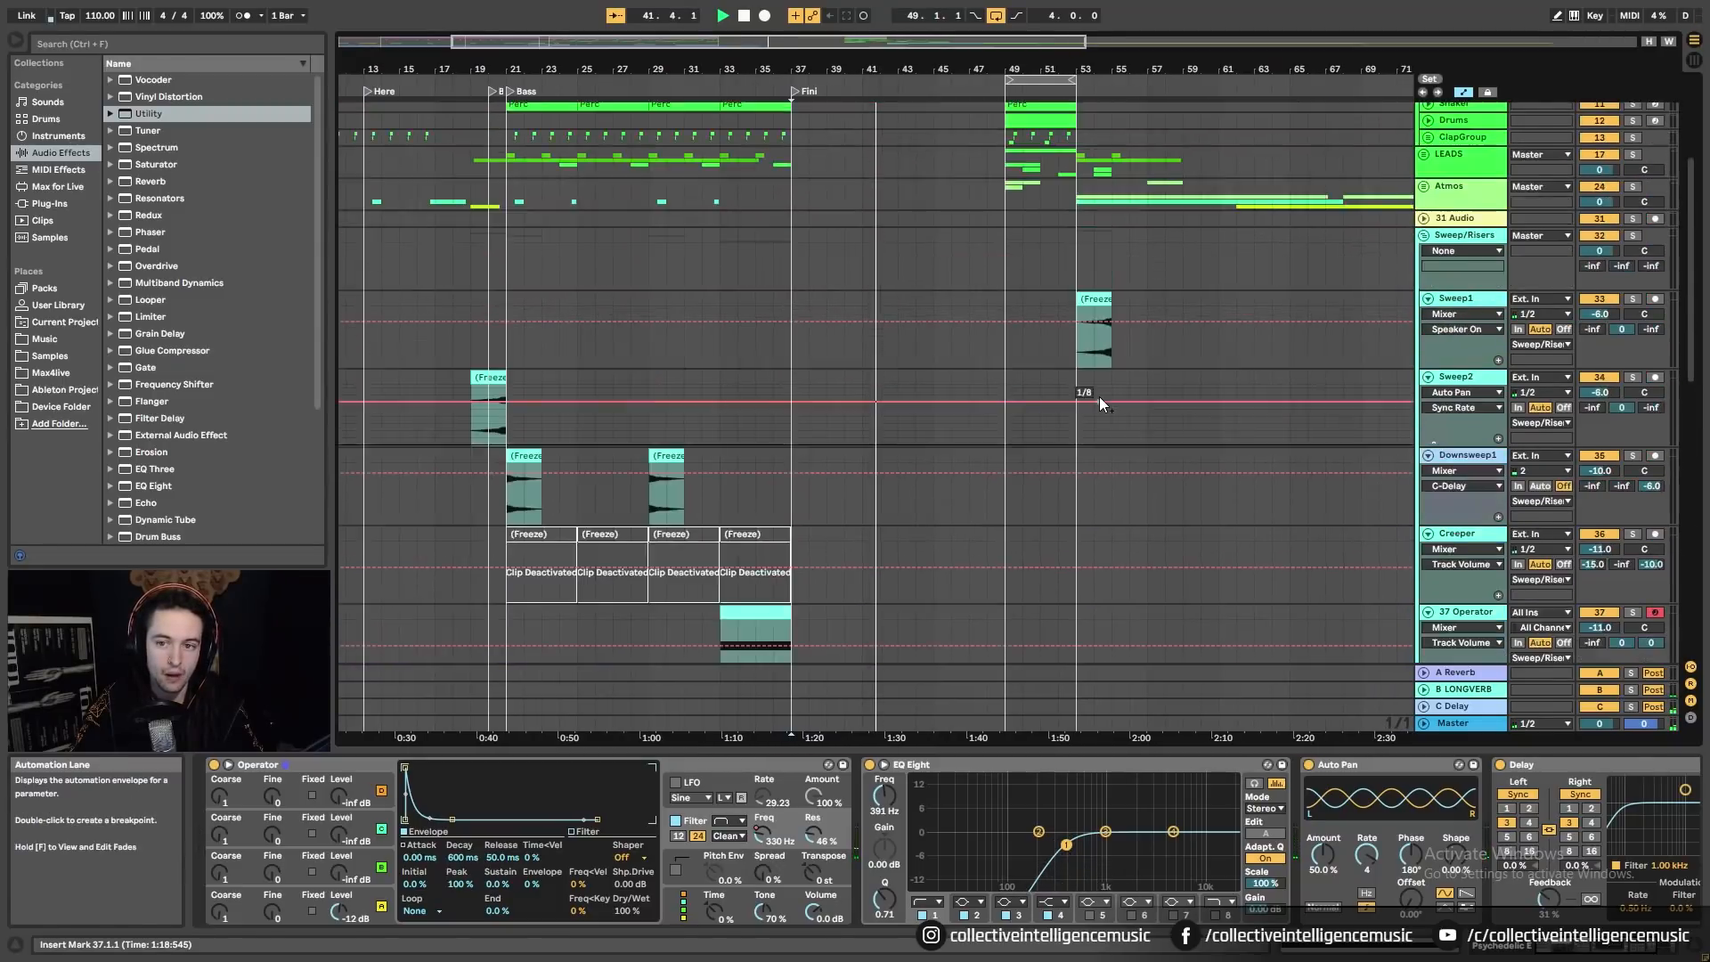
scroll(1099, 397, up, 3)
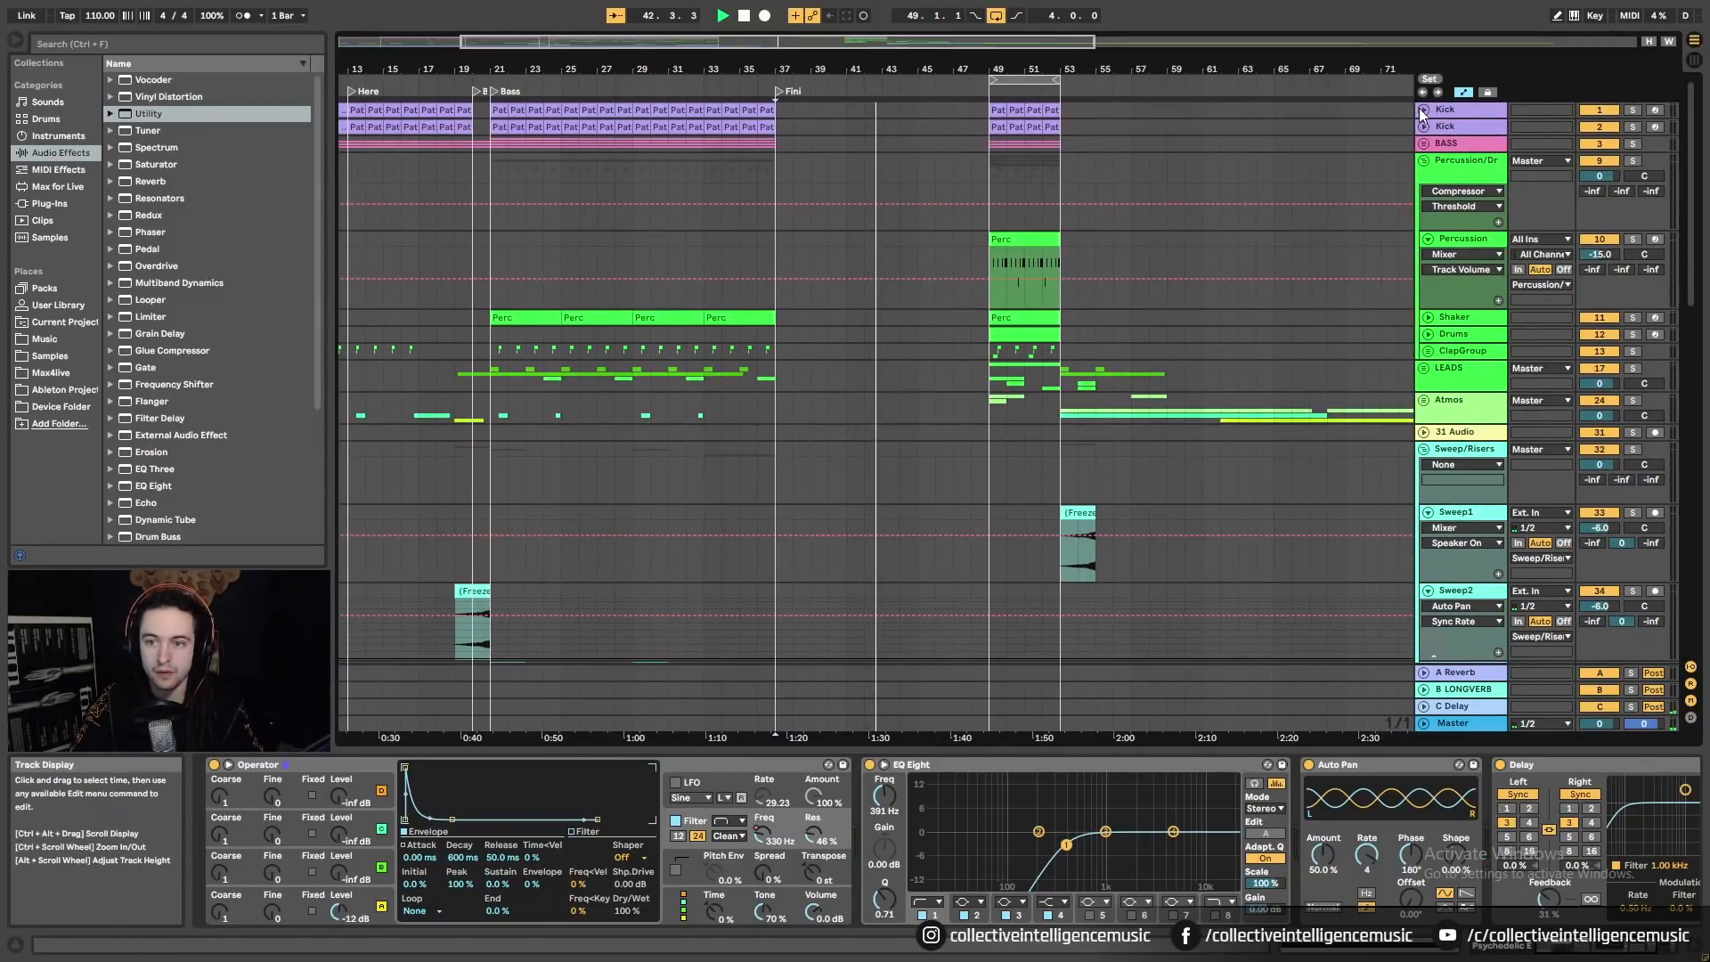
click(1423, 187)
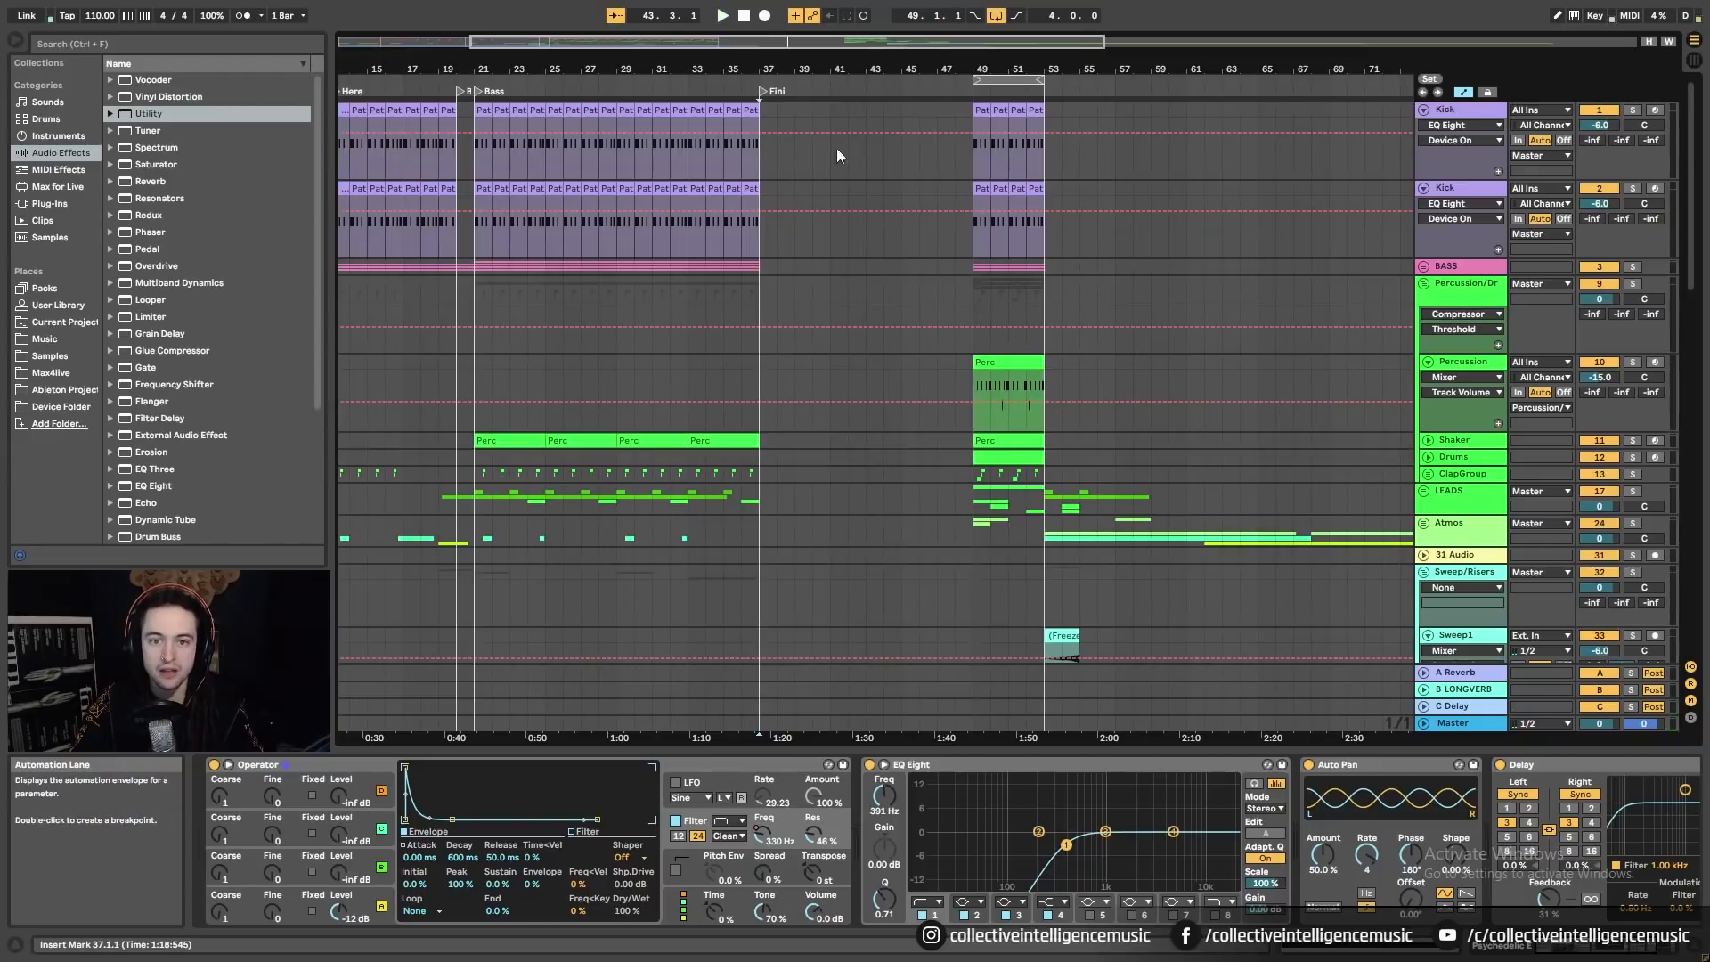
click(700, 116)
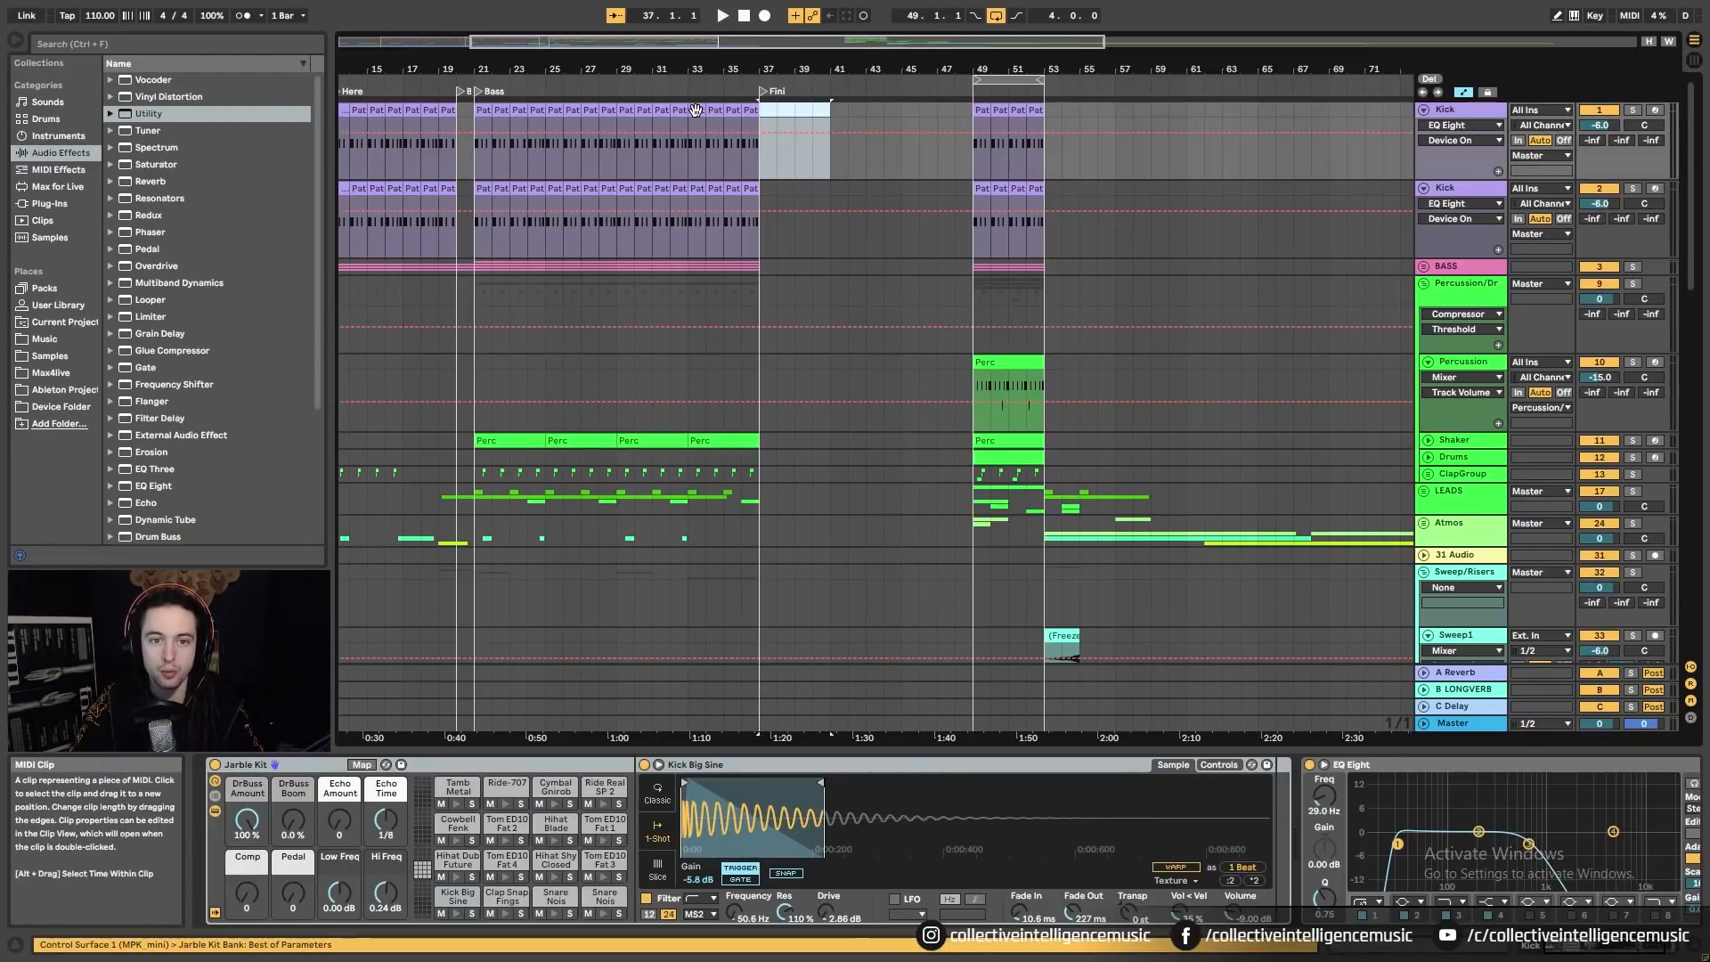
shift+click(751, 187)
key(ctrl+c)
click(832, 106)
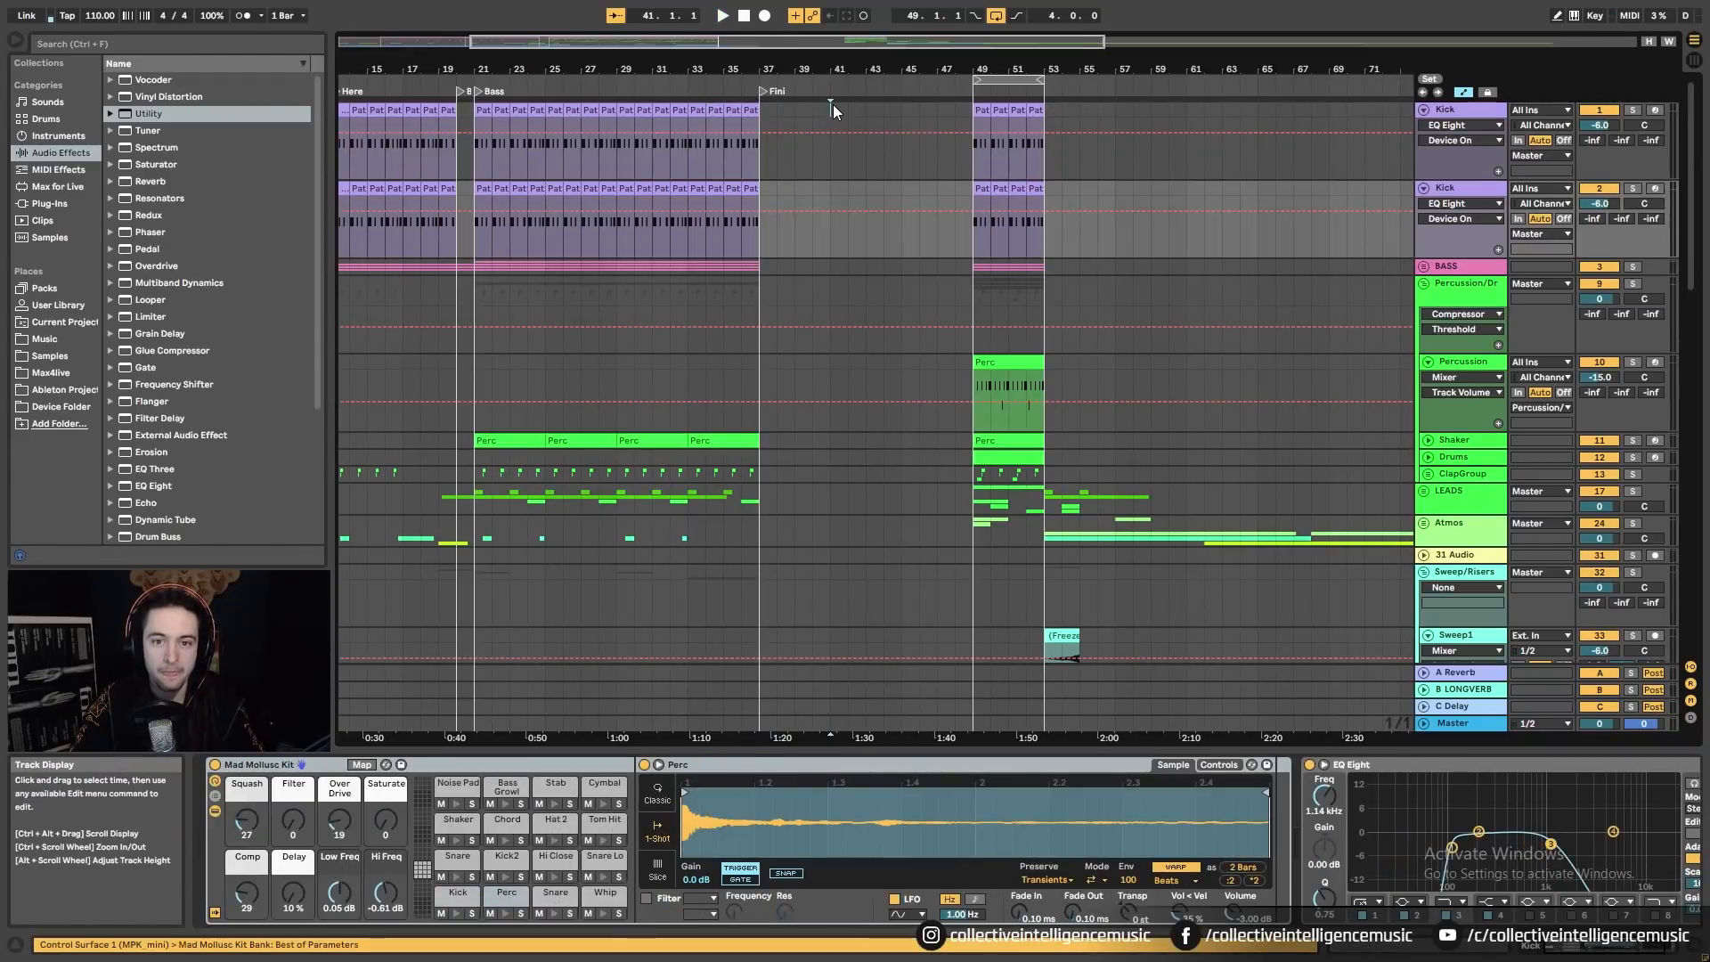
key(ctrl+v)
click(764, 167)
scroll(775, 201, down, 3)
scroll(776, 207, up, 3)
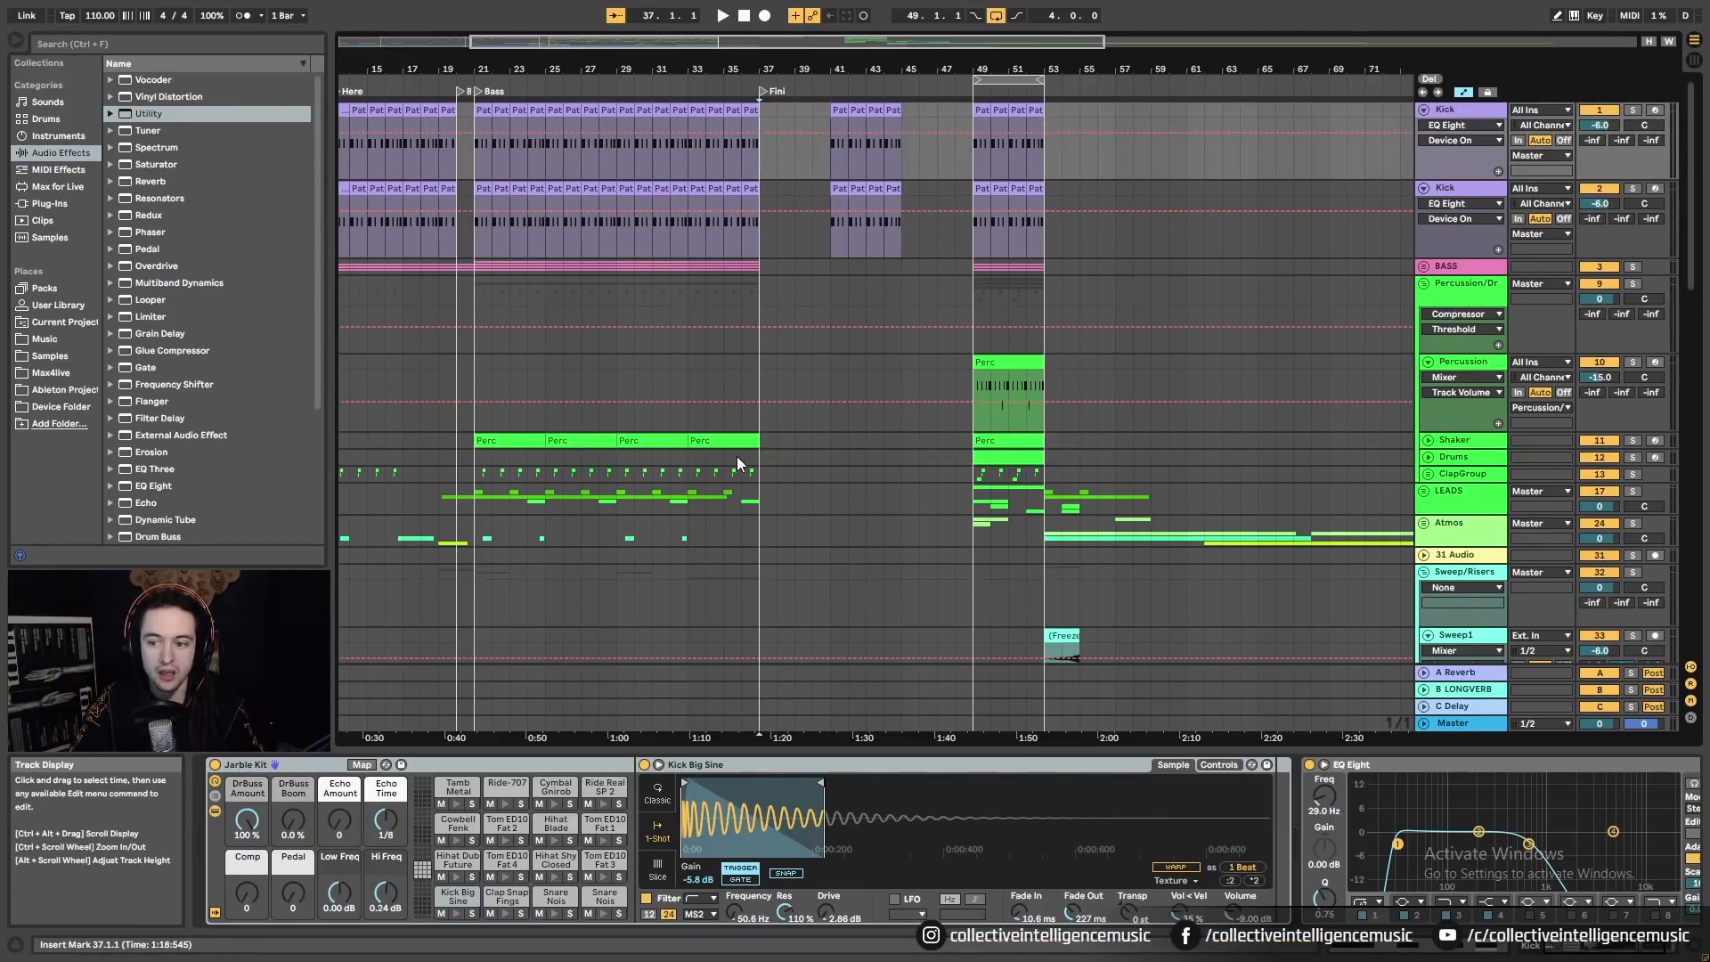
Step: Expand the LEADS group and audition the Pluck clip at bar 49 with its track soloed
click(1424, 491)
scroll(1040, 557, down, 5)
click(987, 499)
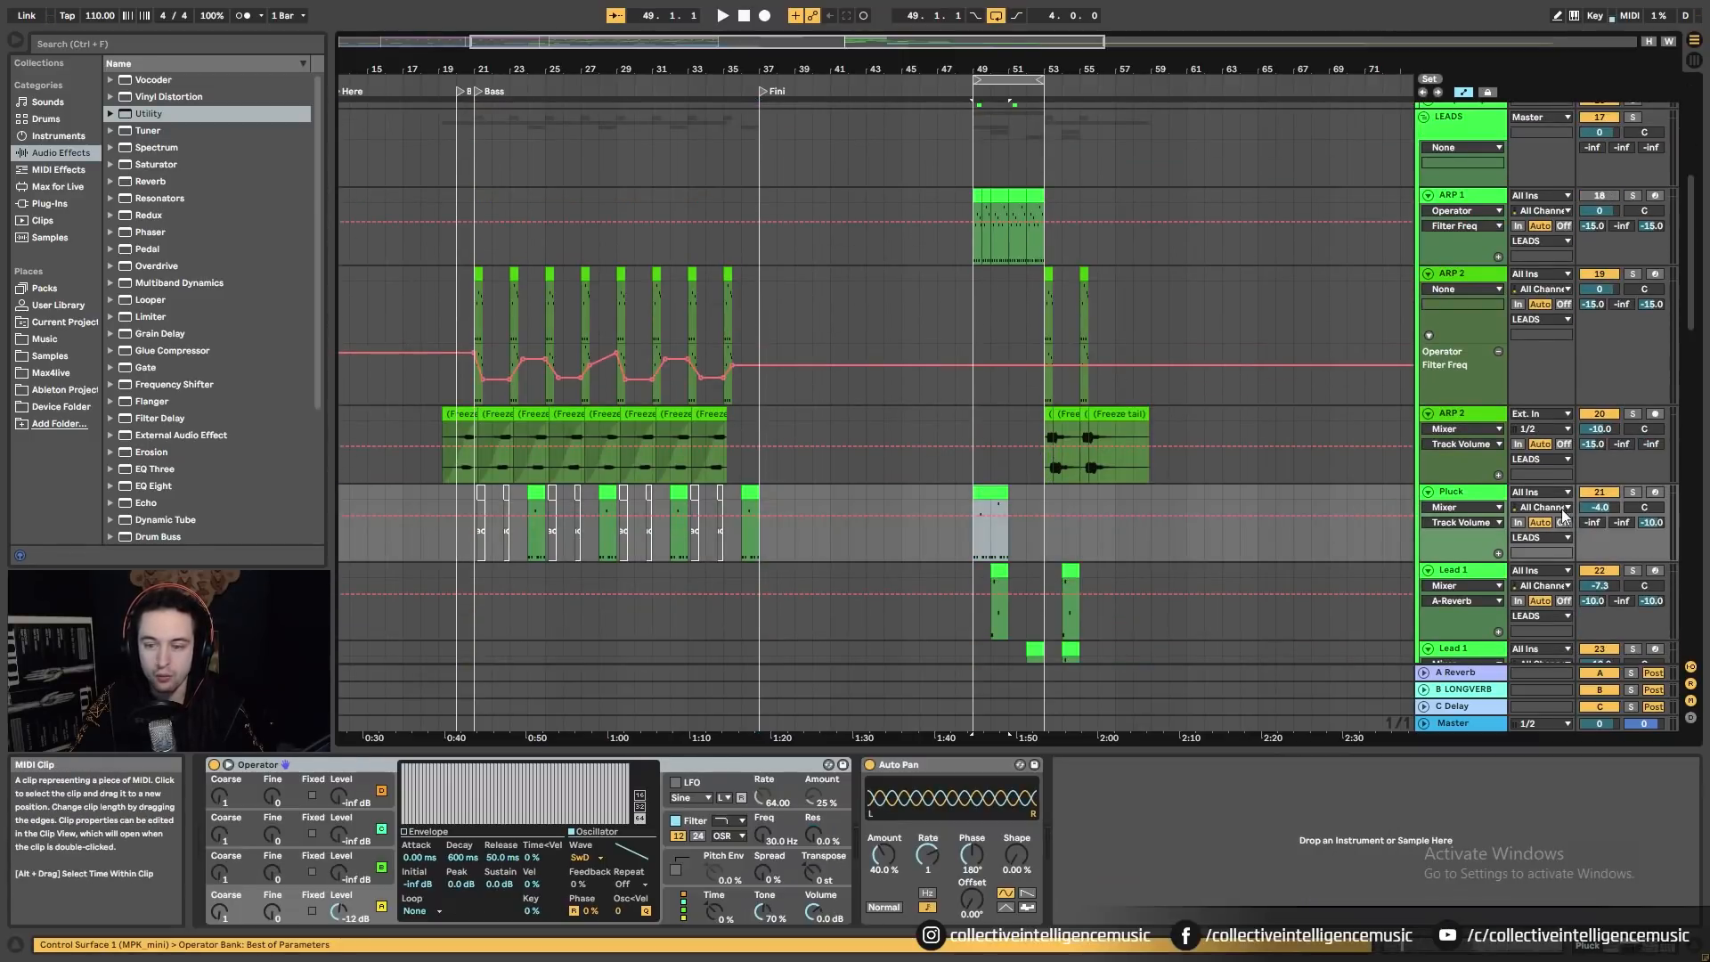
click(1632, 493)
key(space)
scroll(1156, 504, down, 3)
Step: Audition the clips on the two Lead 1 tracks in turn, soloing each track during playback
click(893, 464)
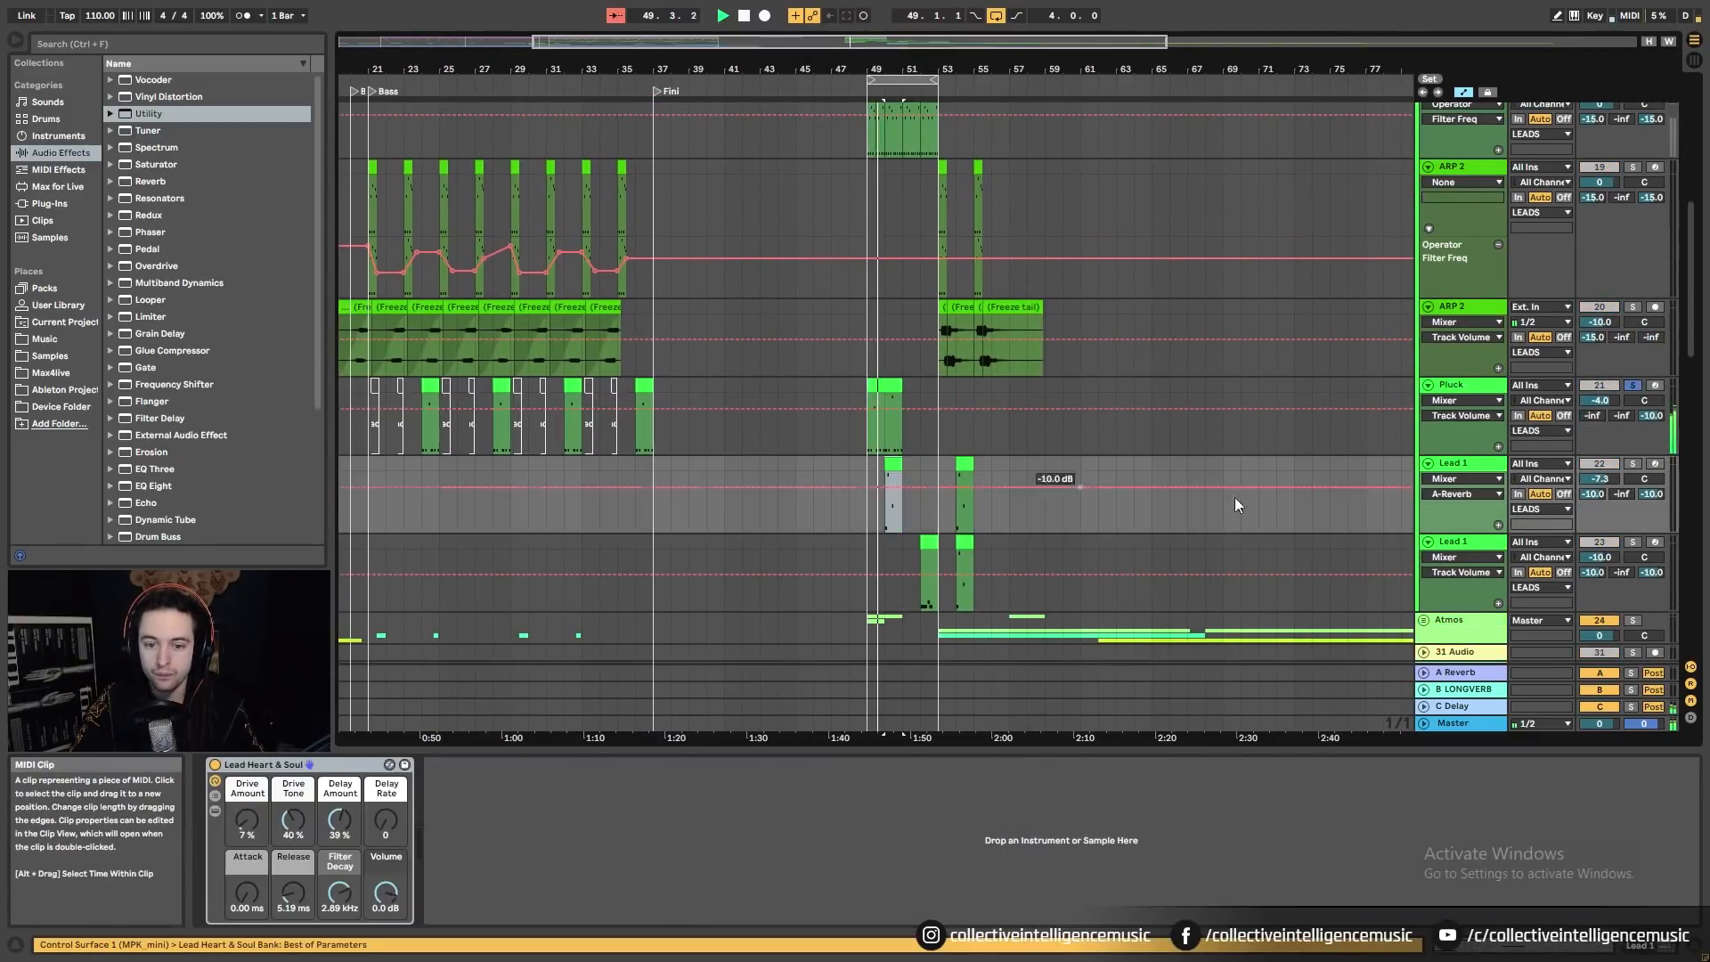
click(1635, 466)
scroll(1025, 470, down, 1)
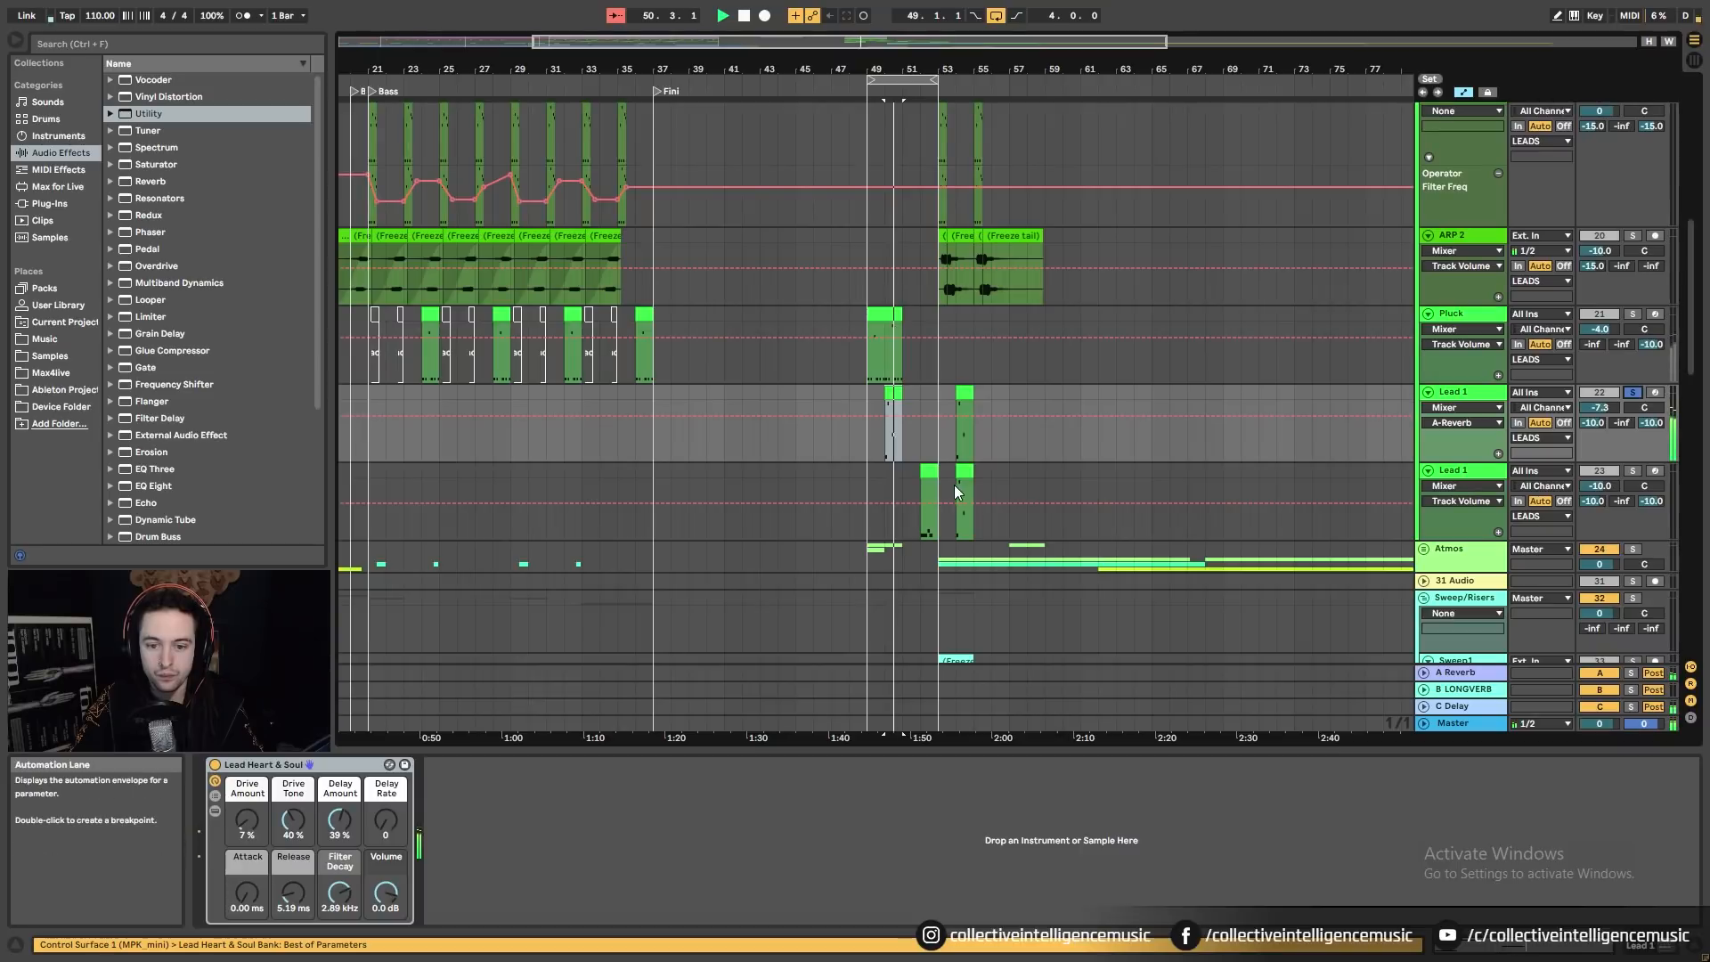
click(930, 490)
click(1630, 470)
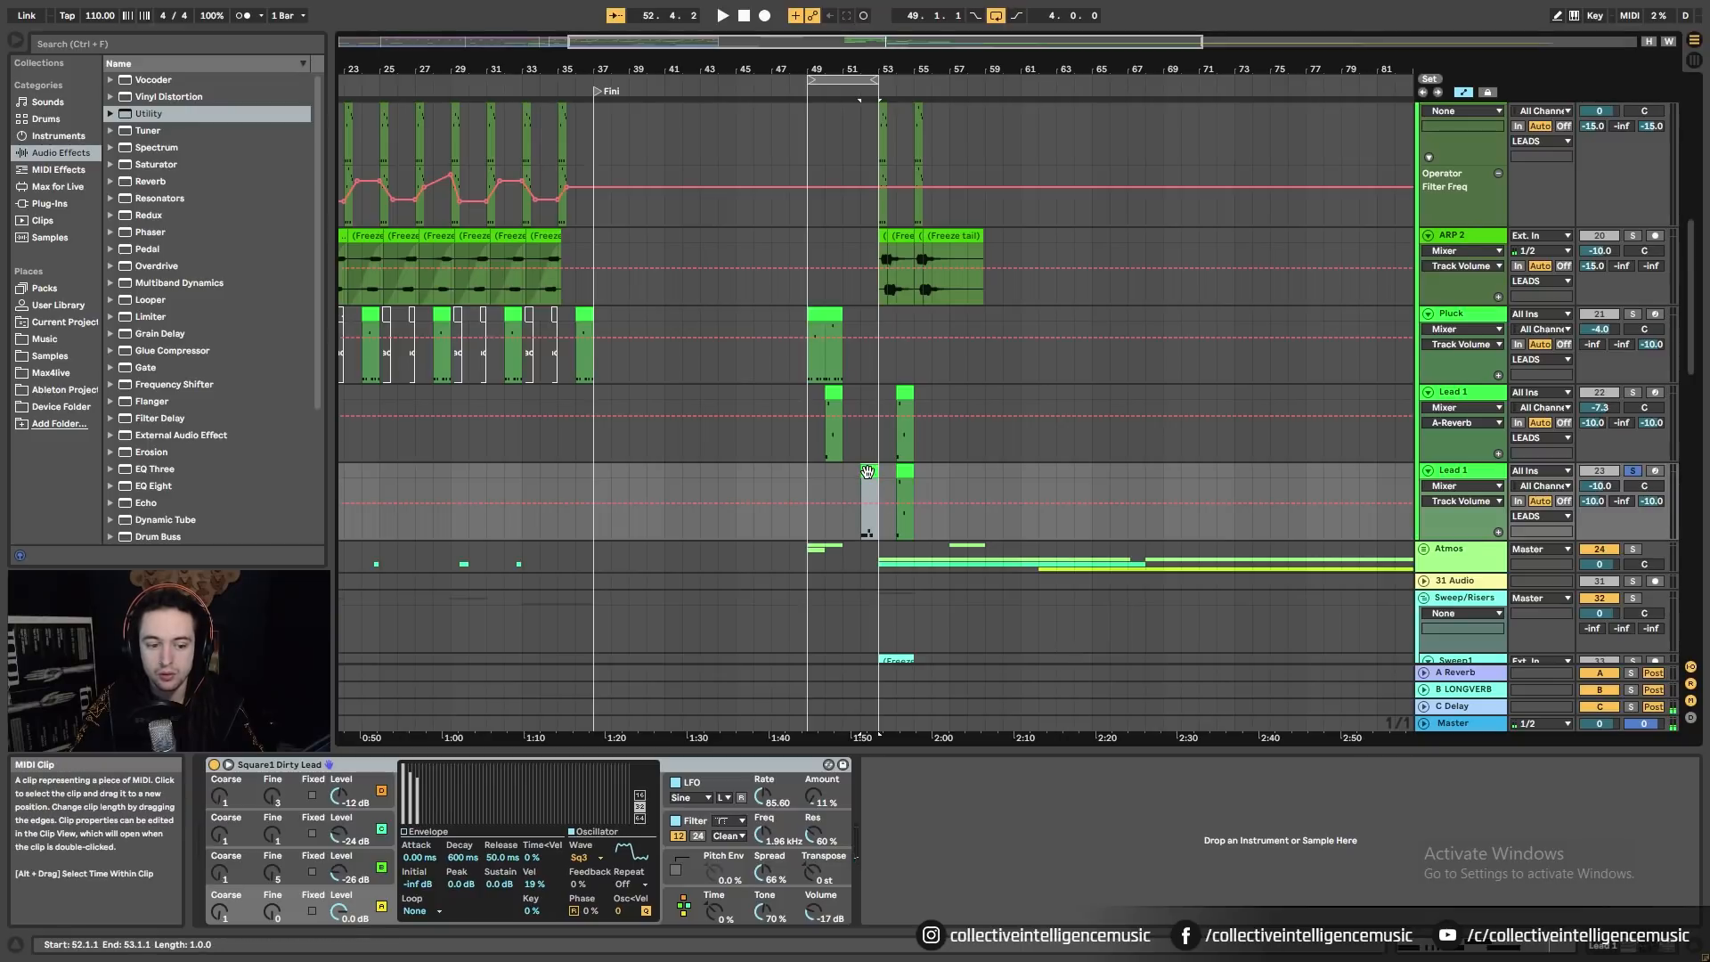
click(905, 471)
key(space)
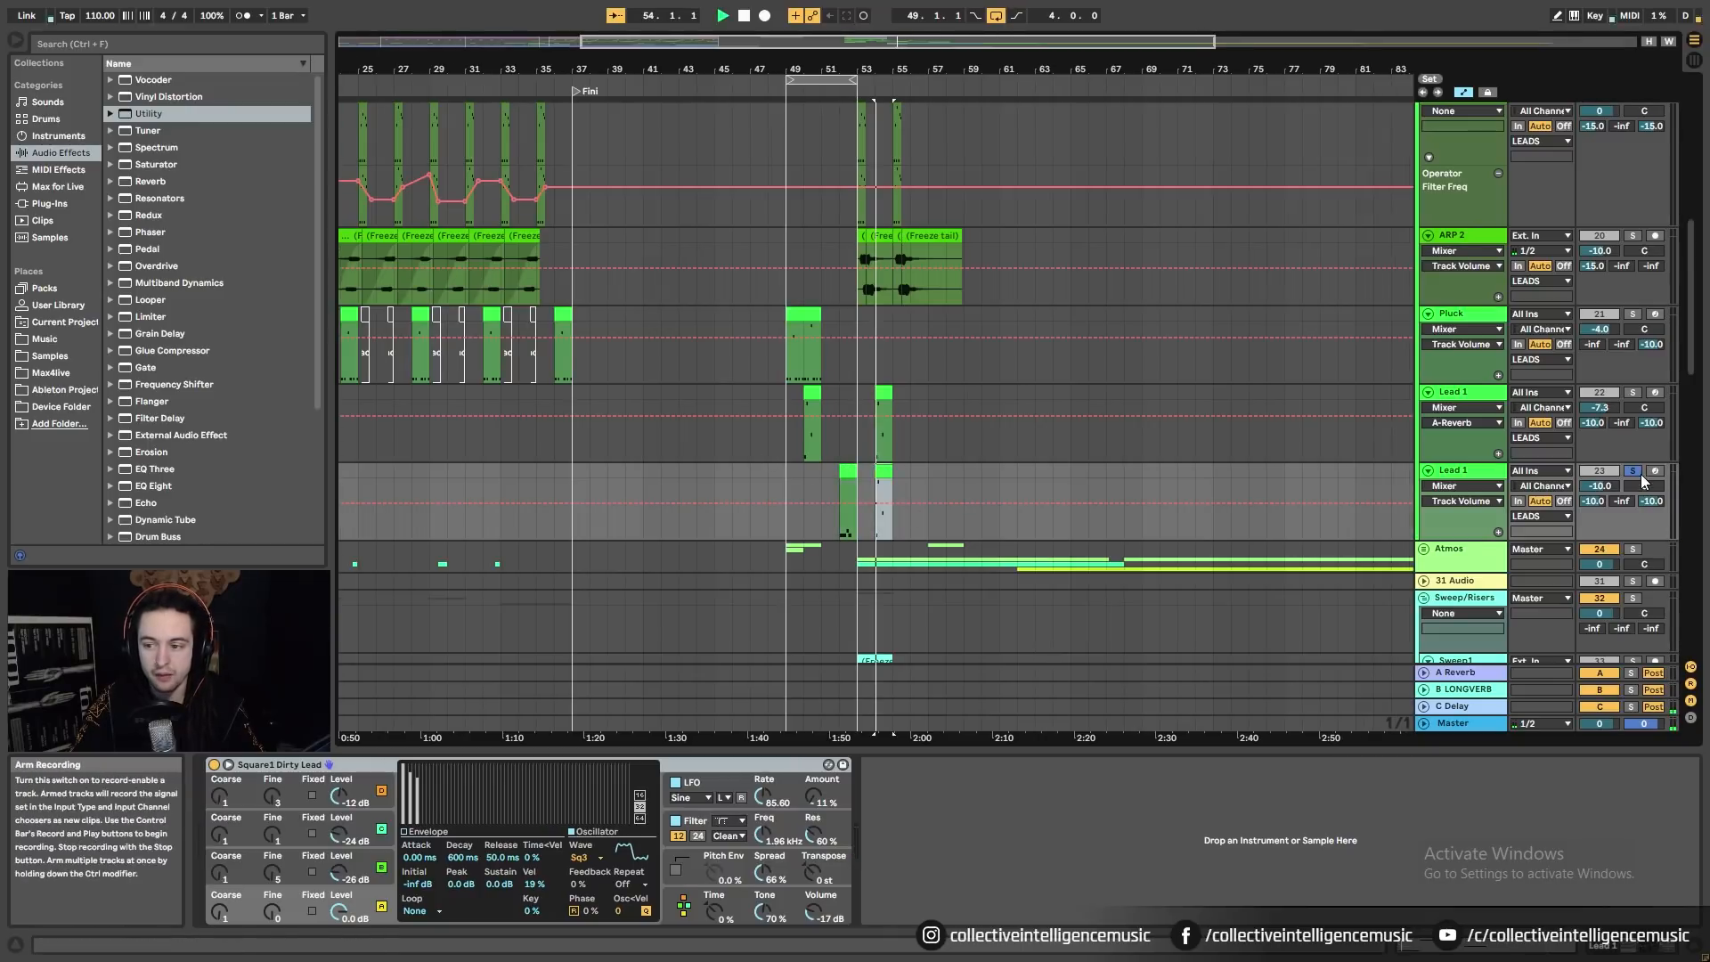
scroll(963, 430, down, 2)
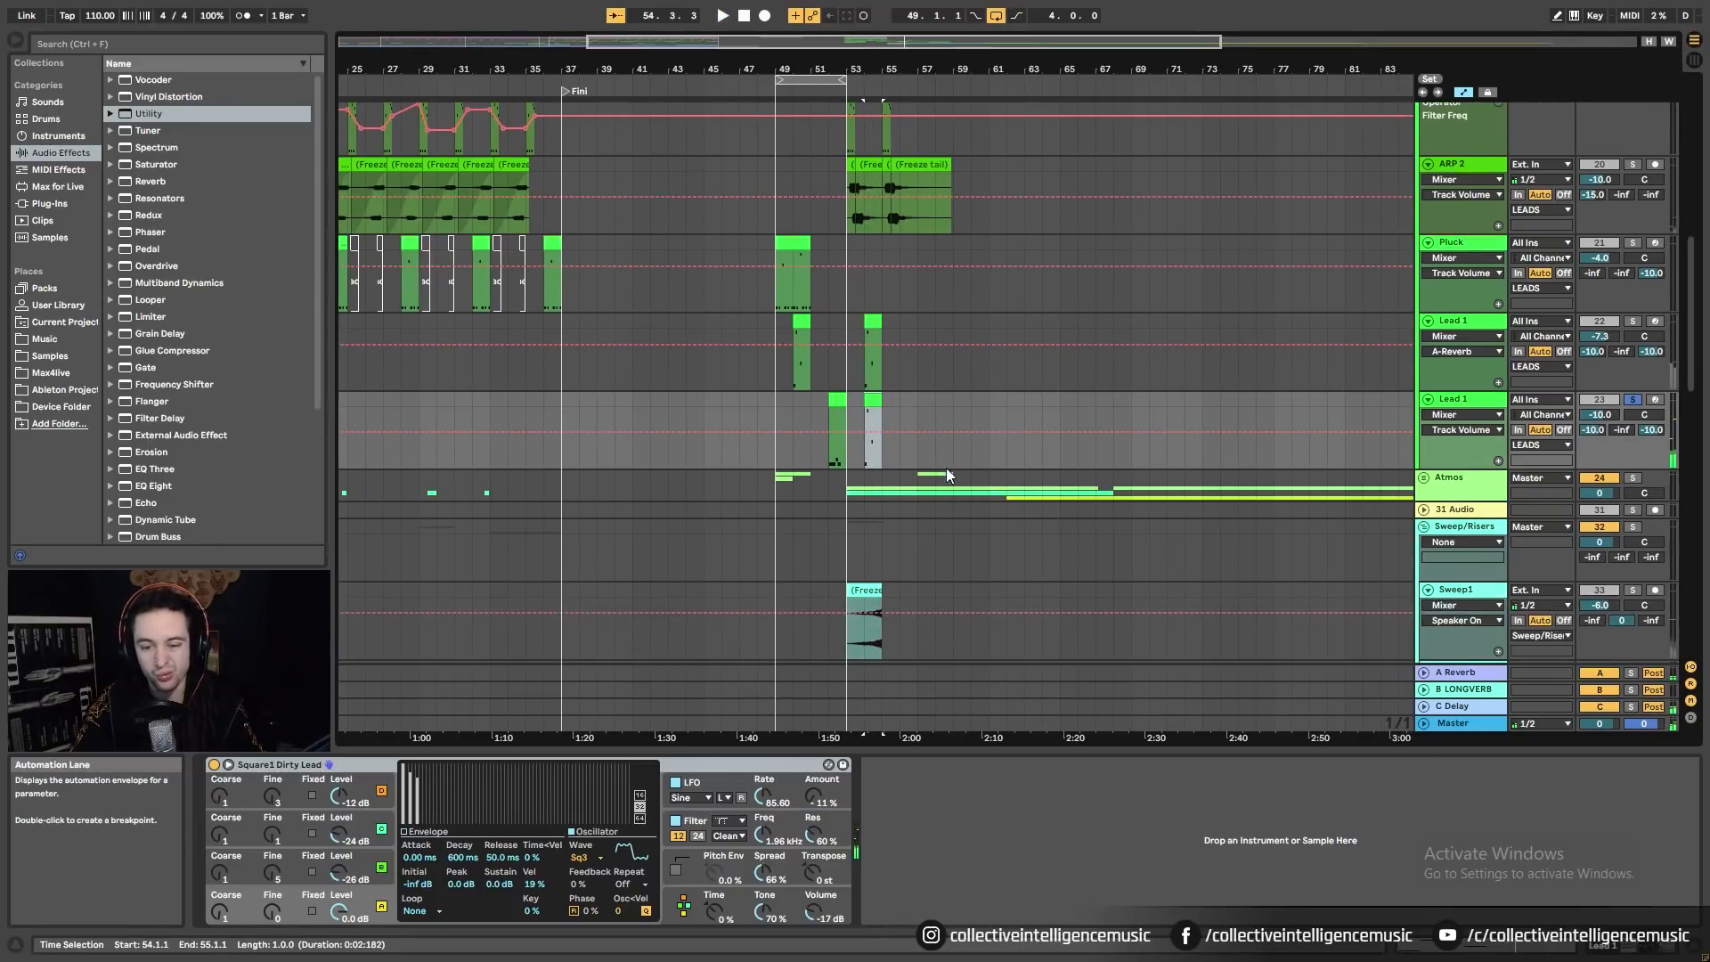
key(space)
Step: Open the notes of the lower Lead 1 track's clip at bar 54 and replay it
key(shift+Tab)
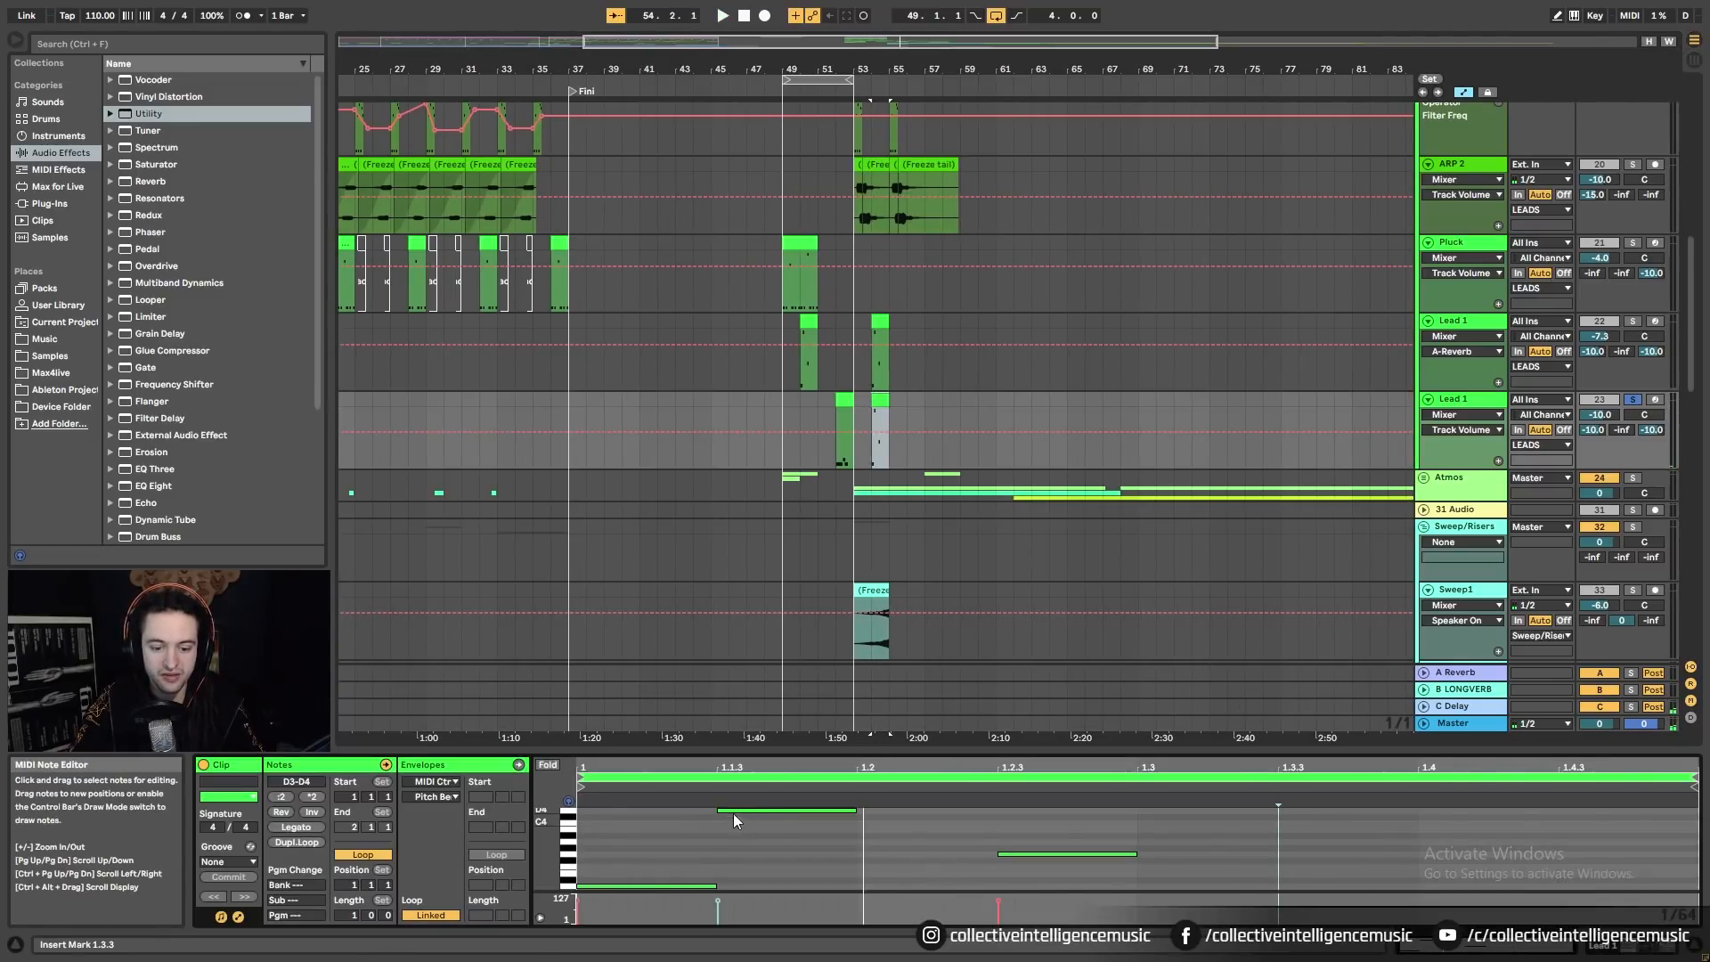
click(878, 400)
key(space)
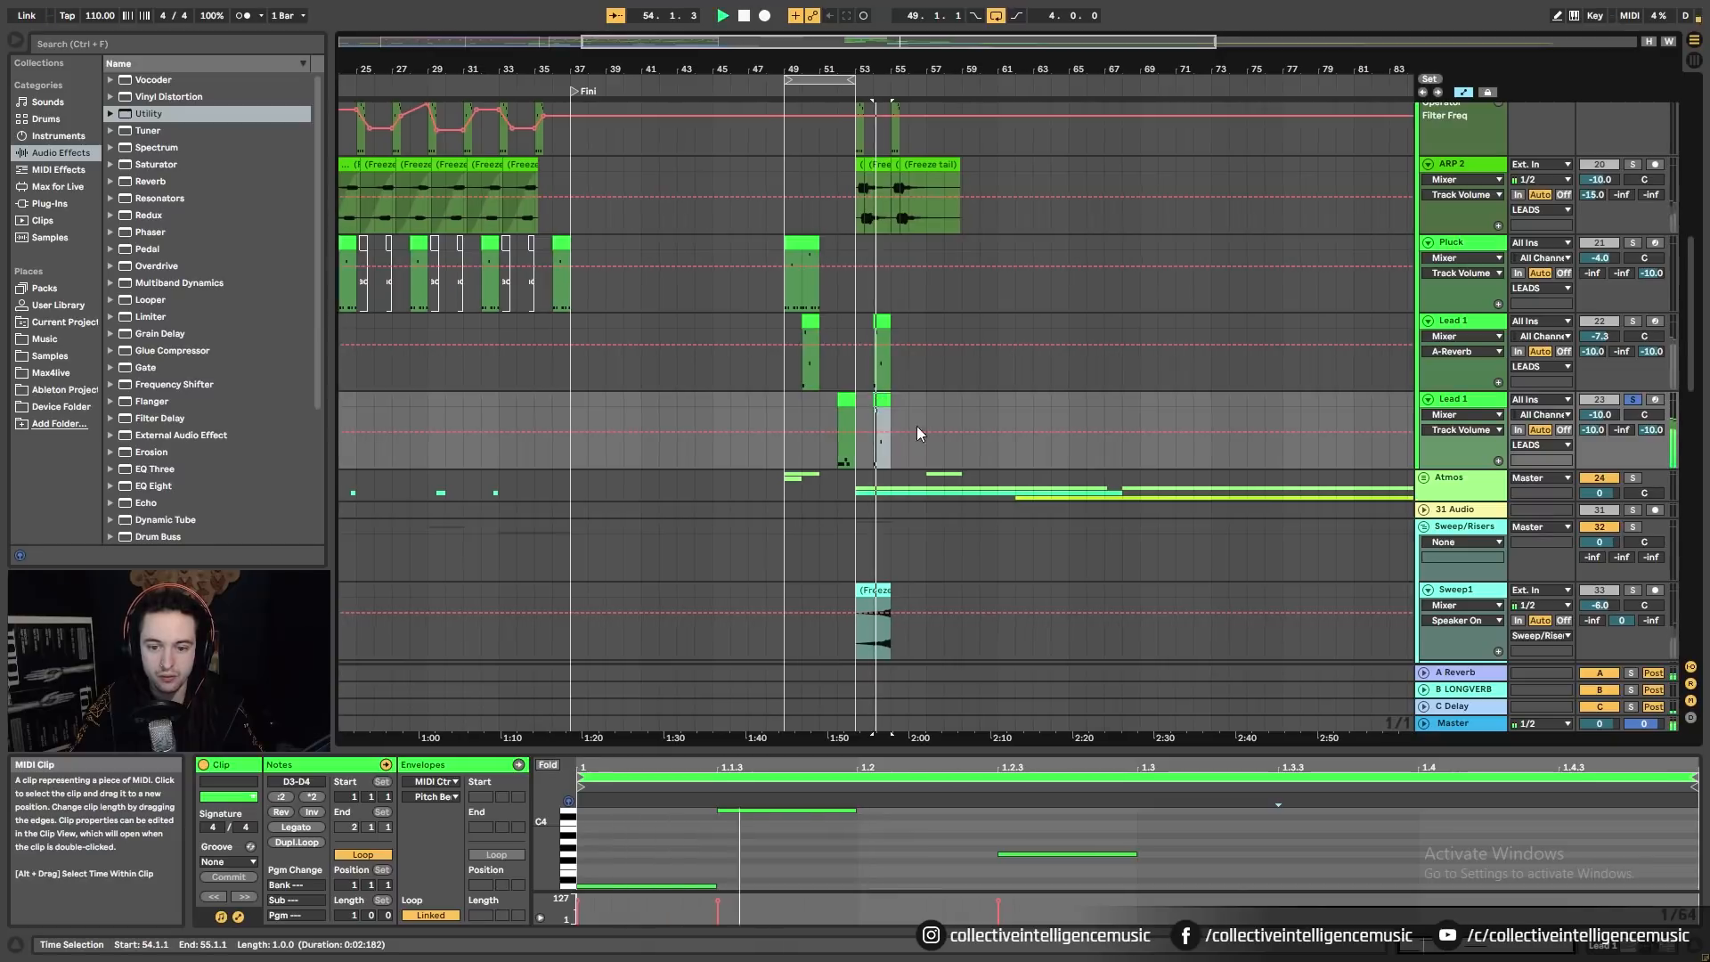
Step: Expand the Atmos group and examine its Water Drop and New Zealand Bellbird Song clips
click(1423, 478)
scroll(980, 545, down, 10)
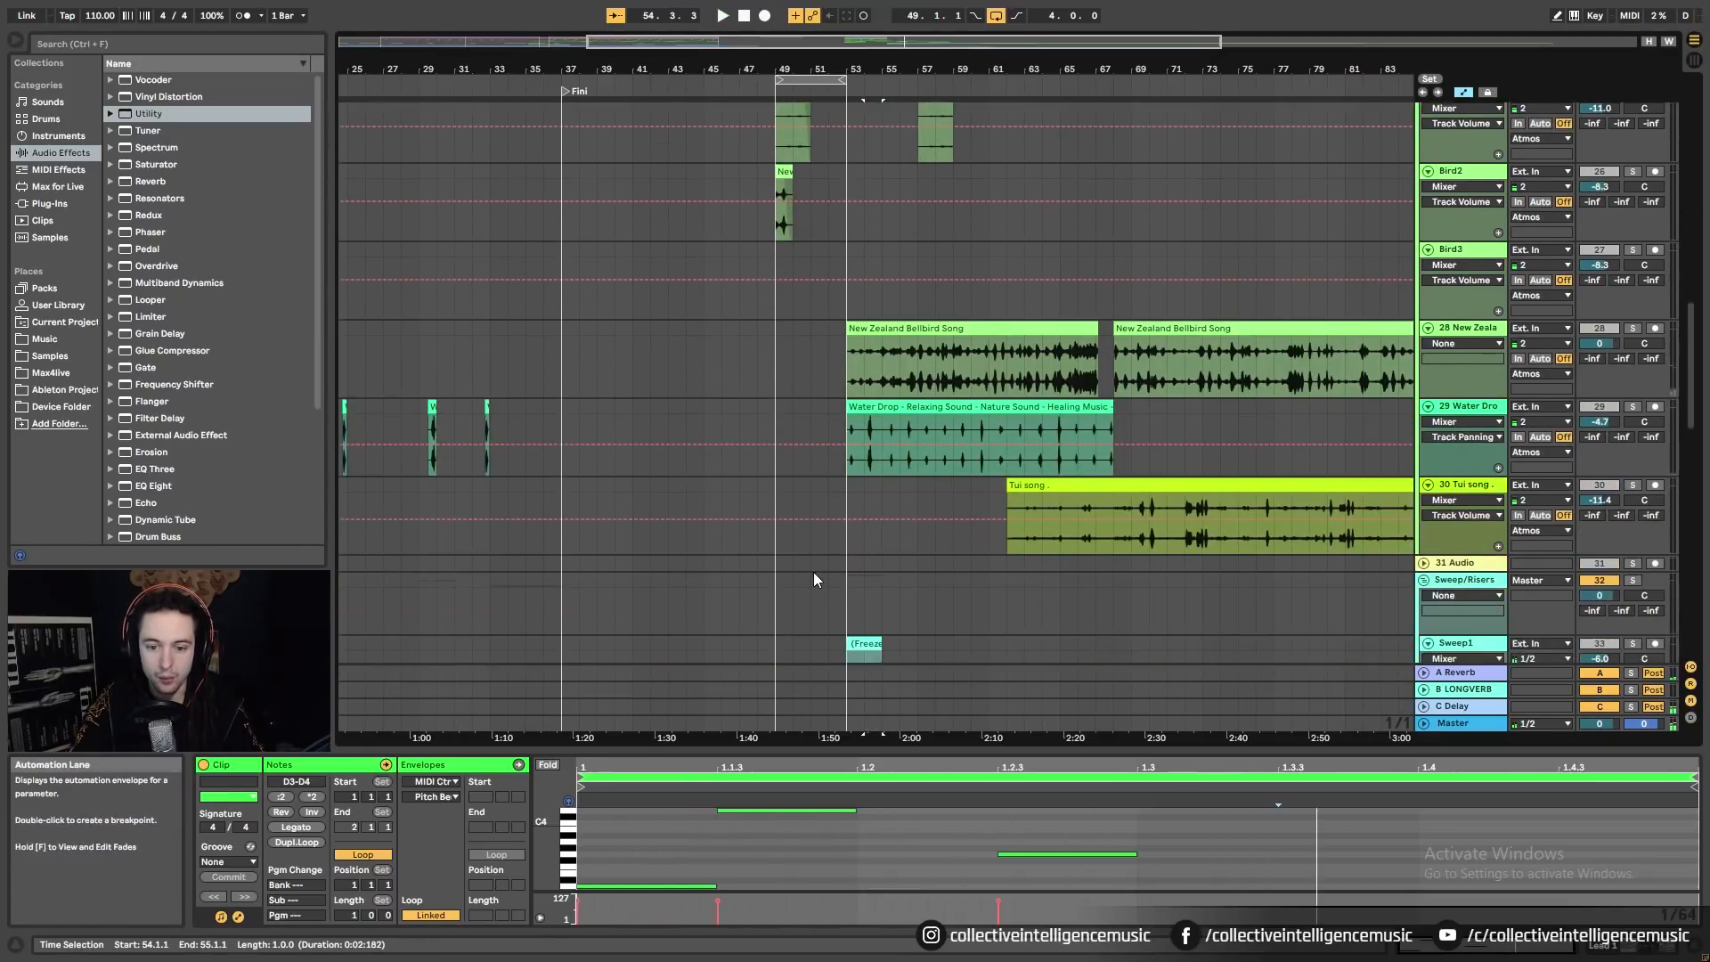
click(862, 531)
scroll(862, 531, down, 3)
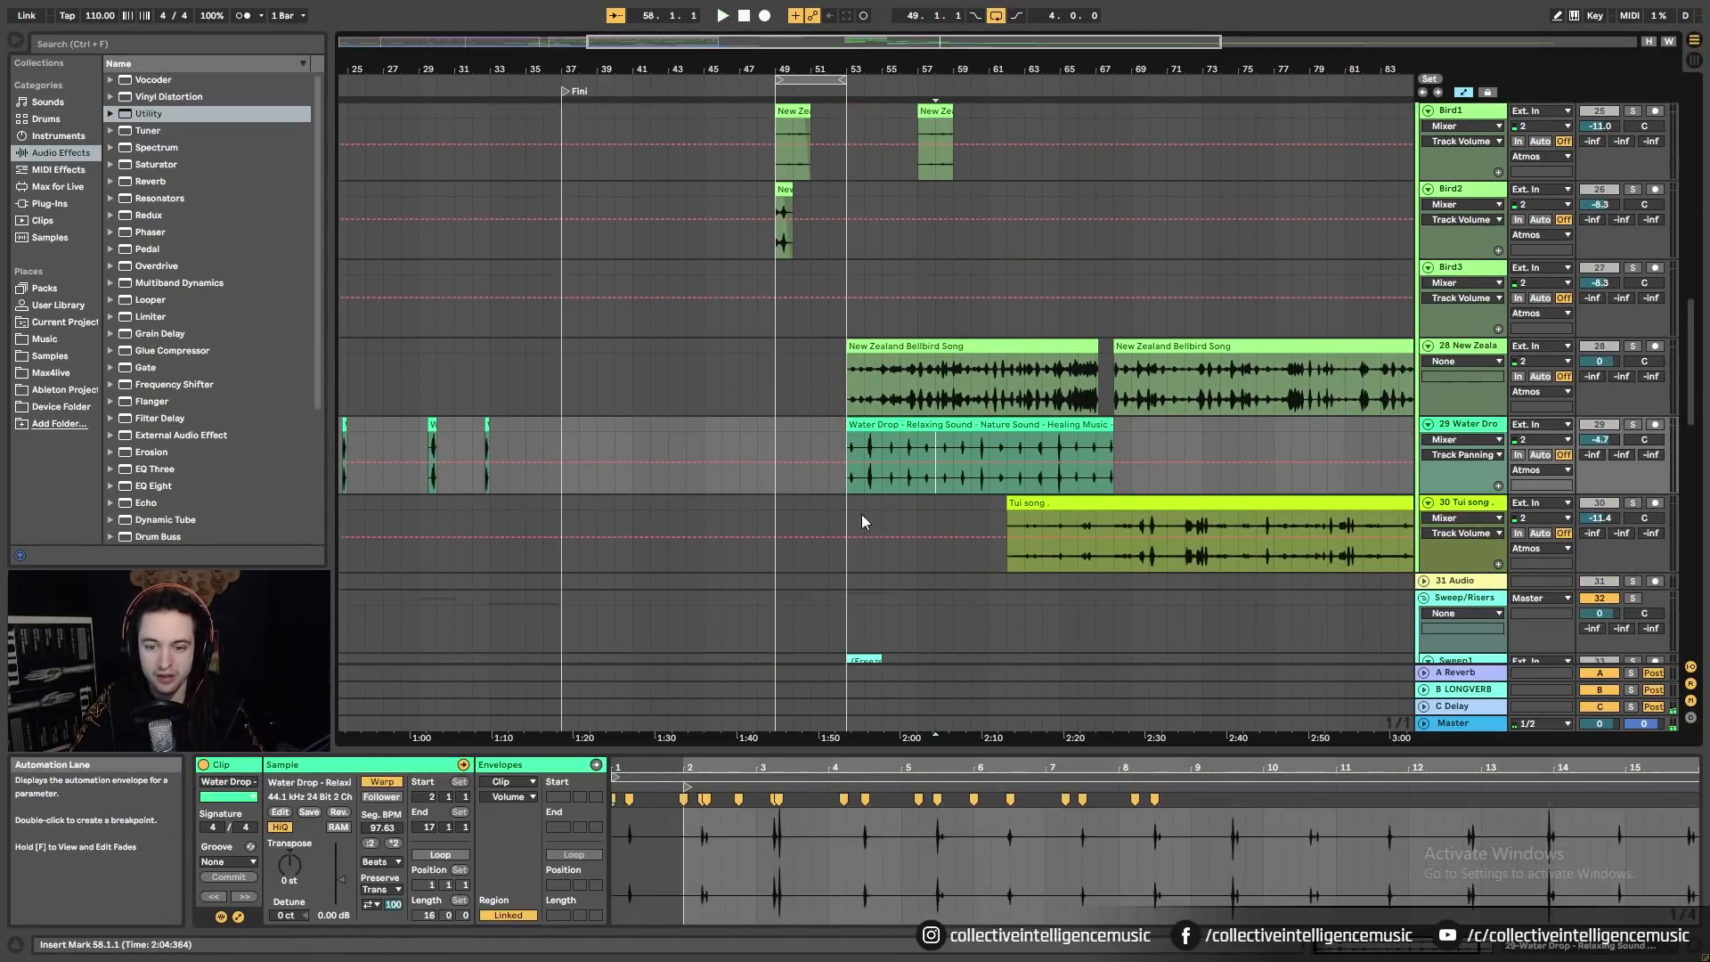
click(921, 354)
scroll(887, 516, down, 8)
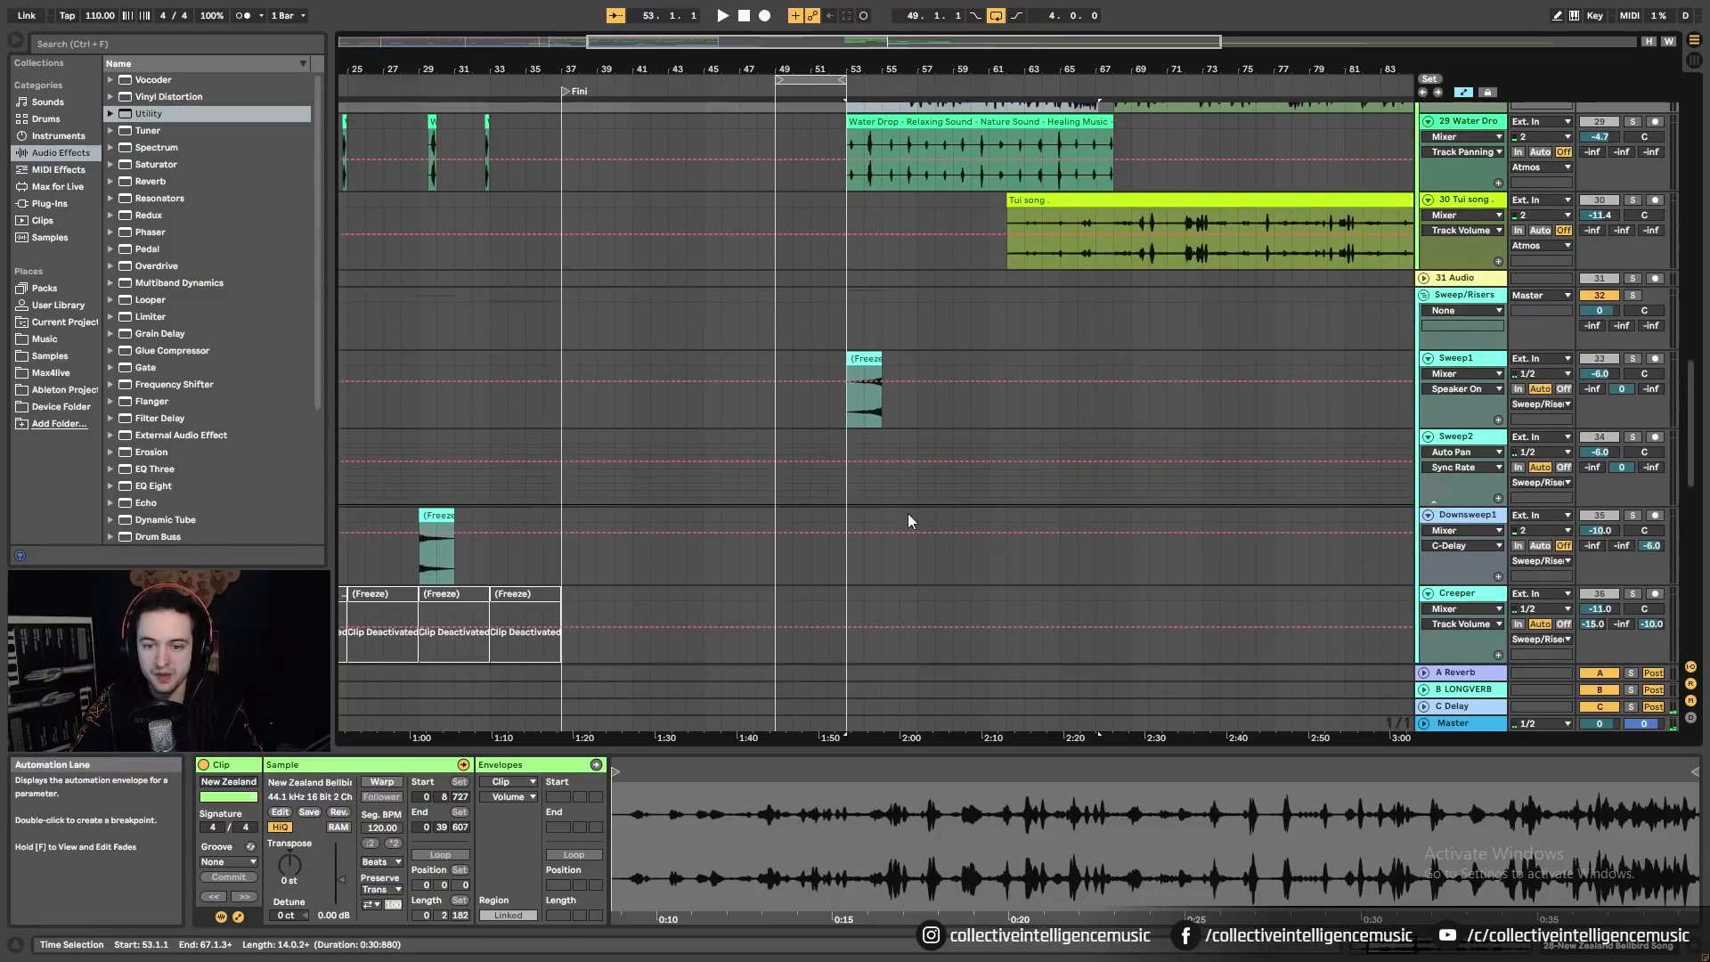
Step: Solo the Sweep1 track and audition its clip at bar 53
click(863, 391)
click(1633, 358)
key(space)
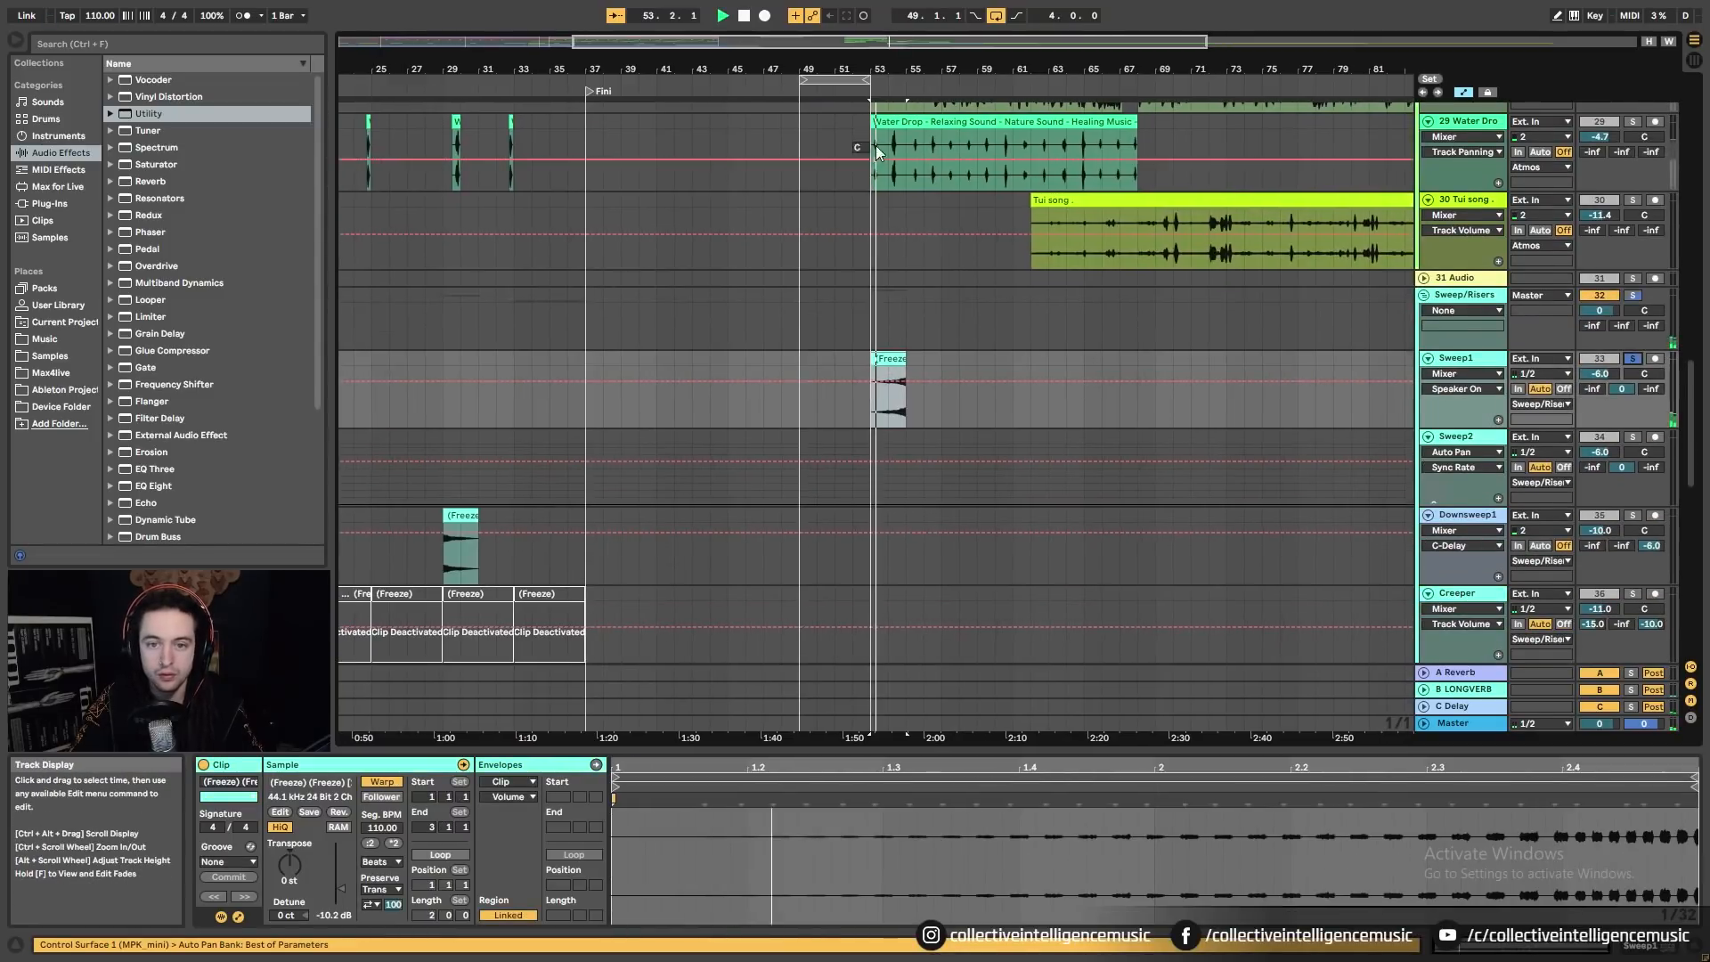
drag(890, 69, 993, 44)
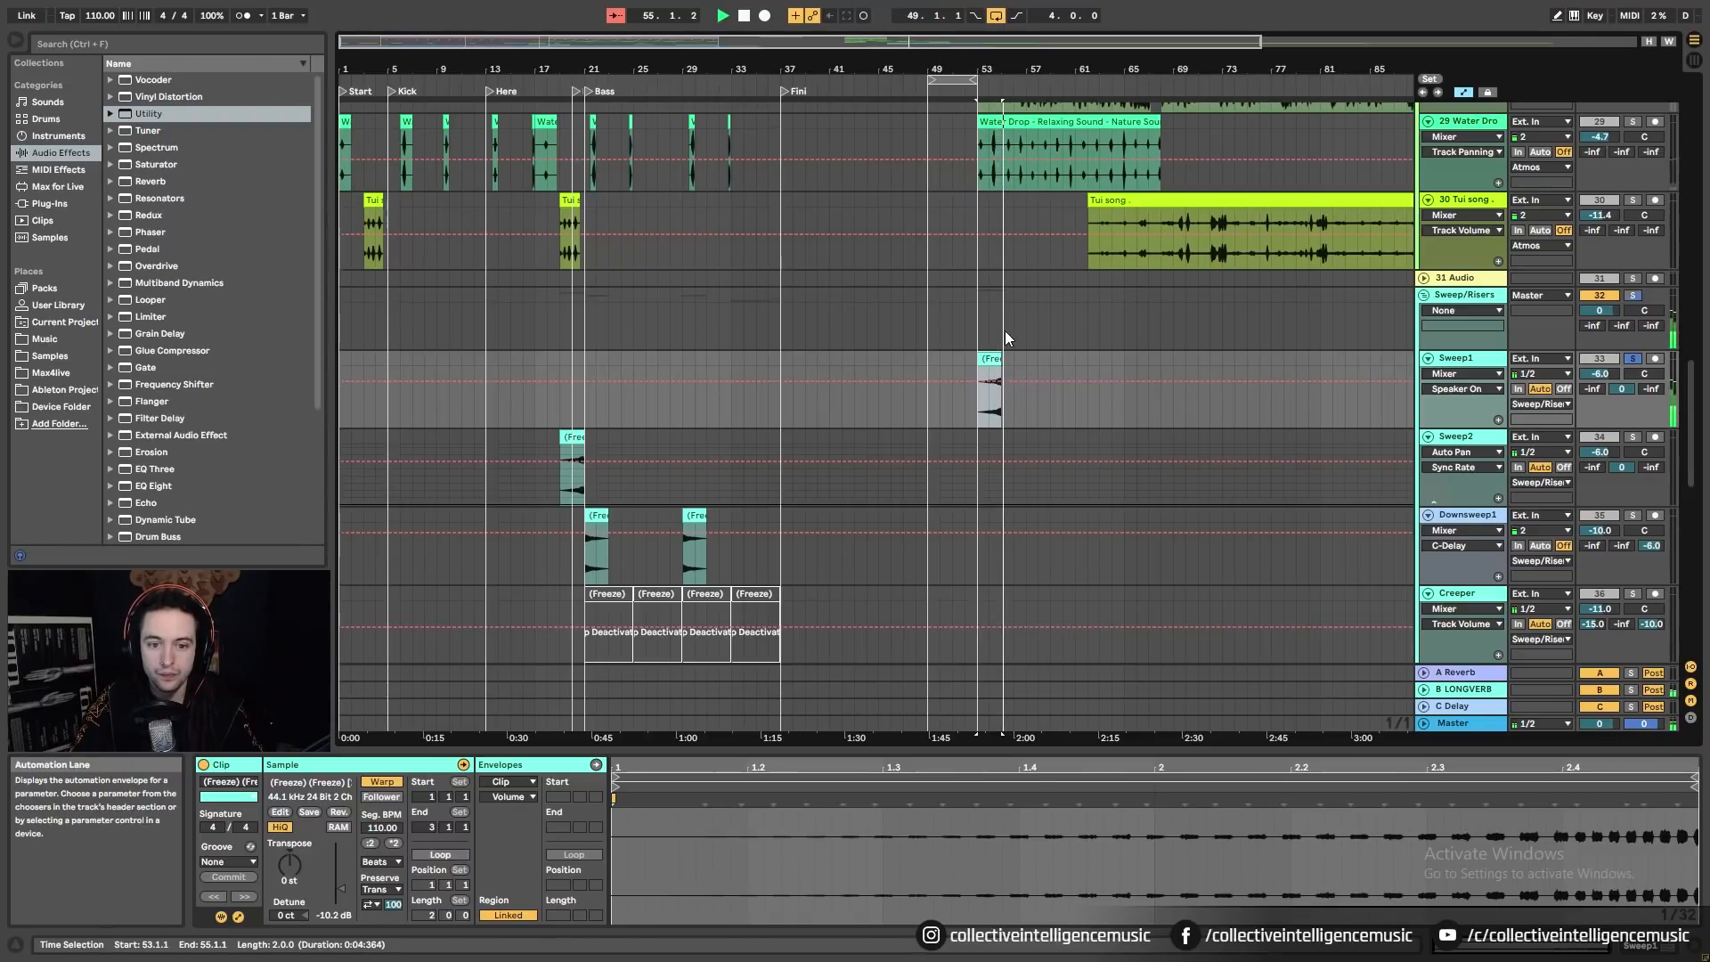
Step: Unsolo the Sweep1 track and play the full mix from bar 33
click(757, 363)
scroll(613, 259, up, 5)
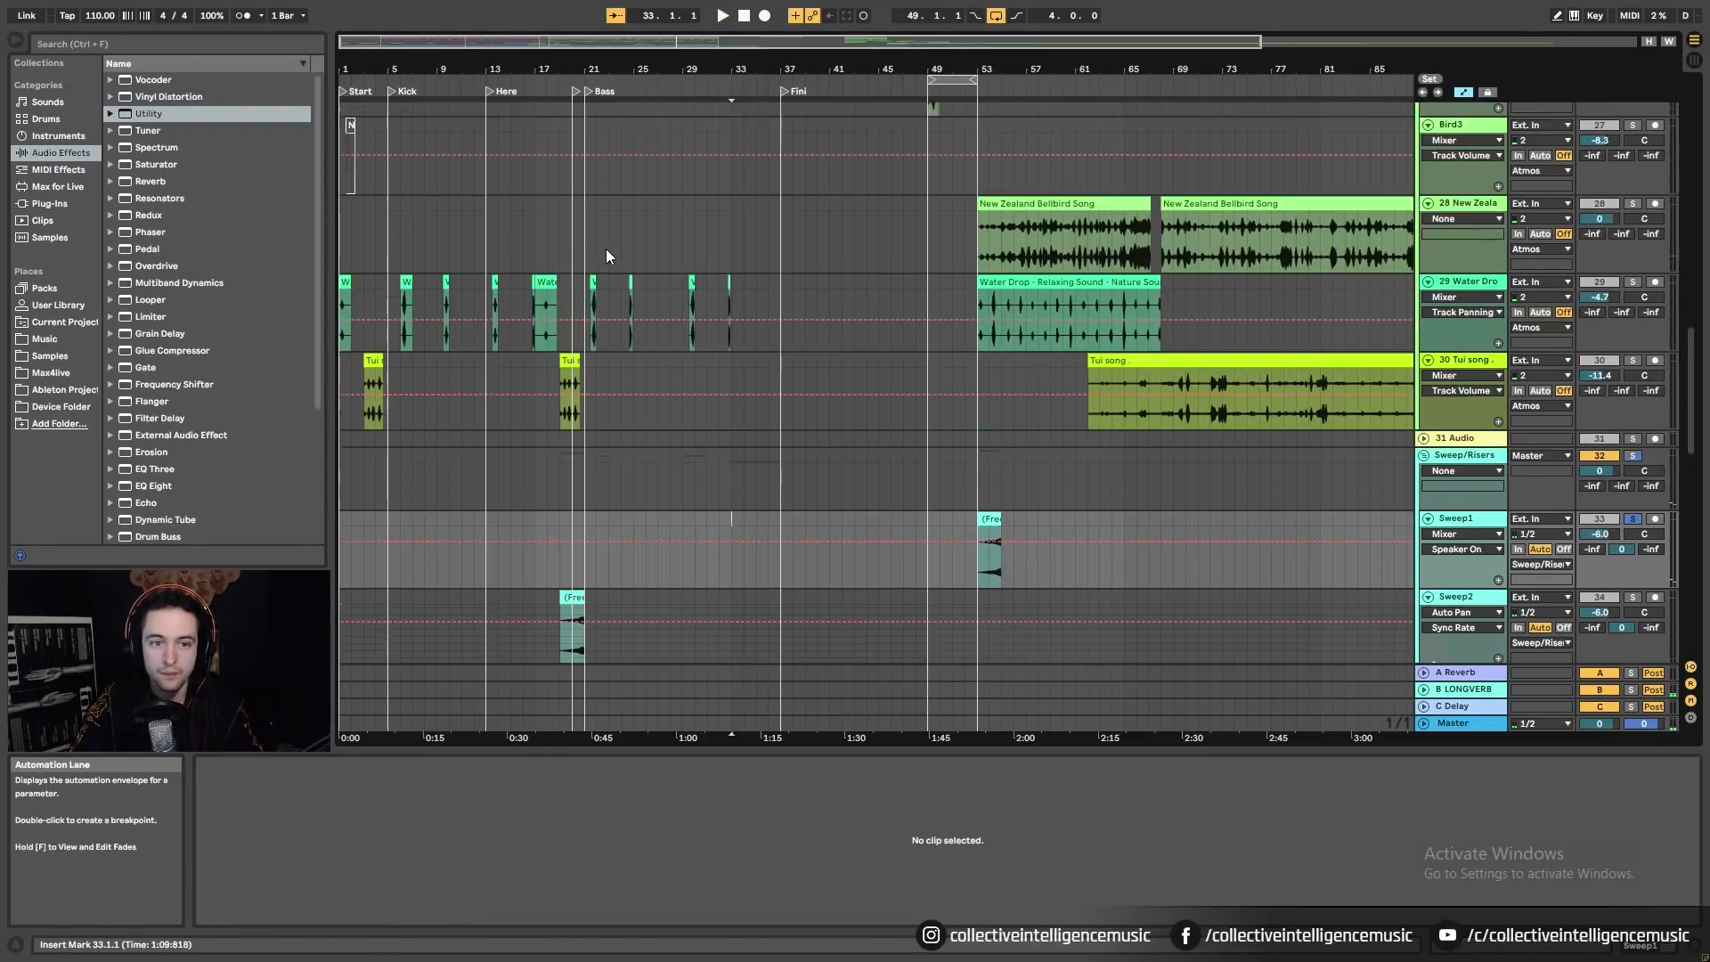
scroll(617, 256, down, 3)
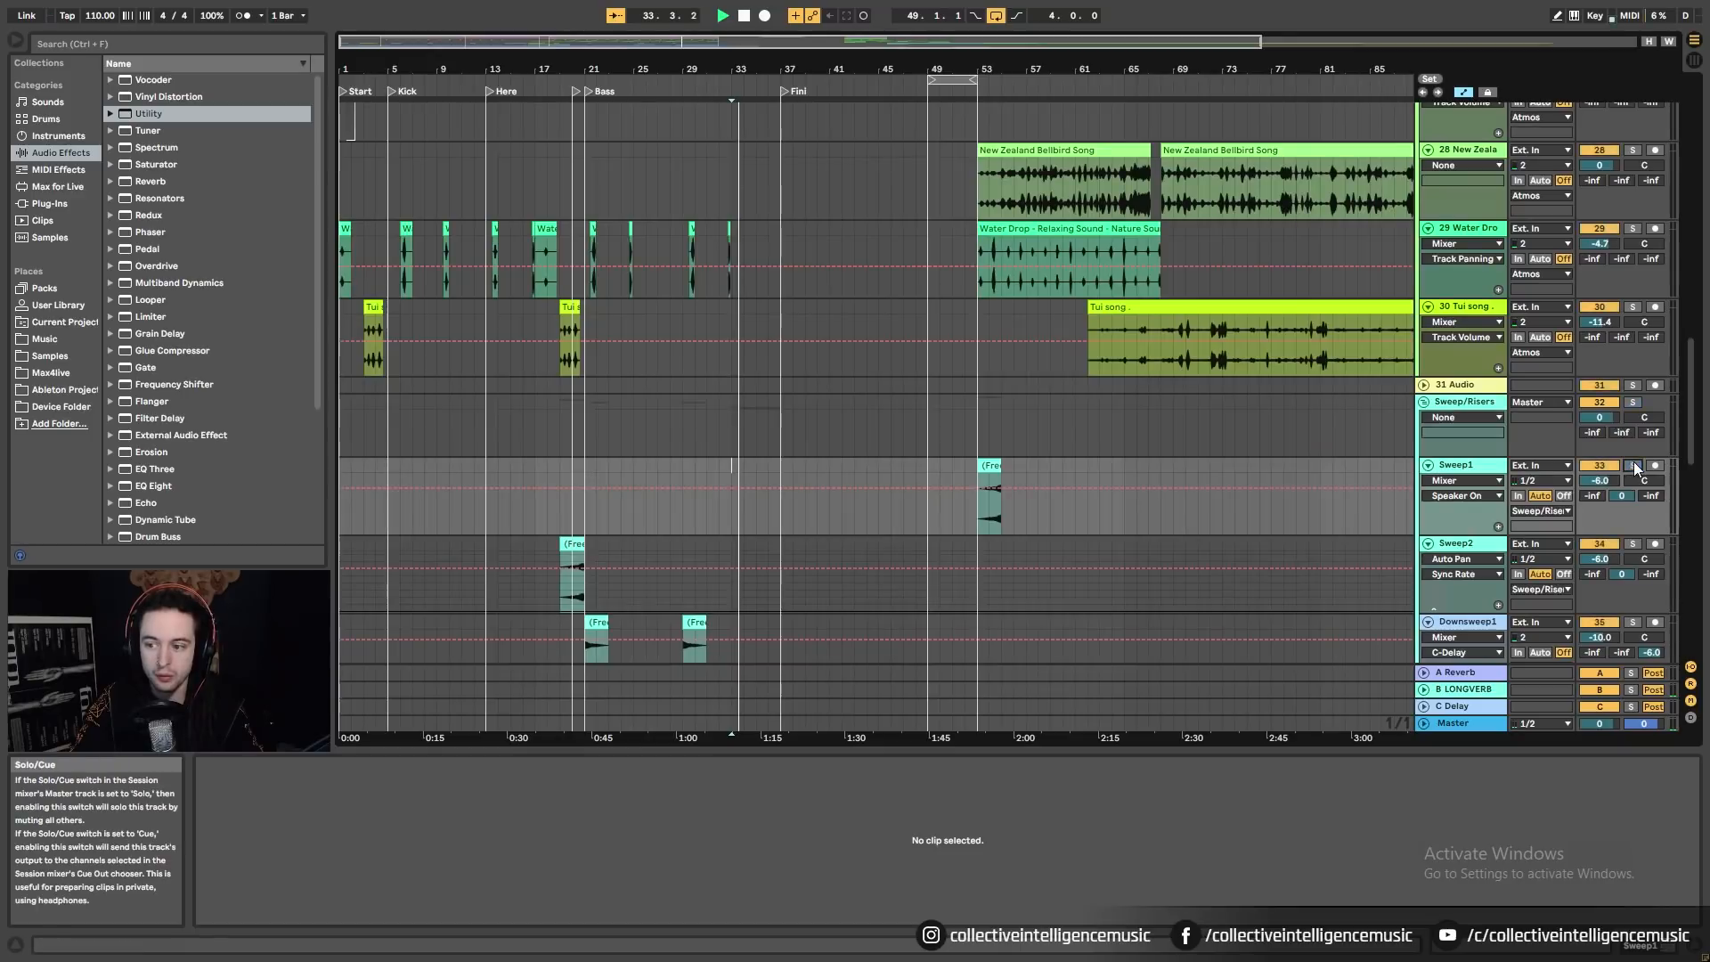
drag(792, 70, 809, 78)
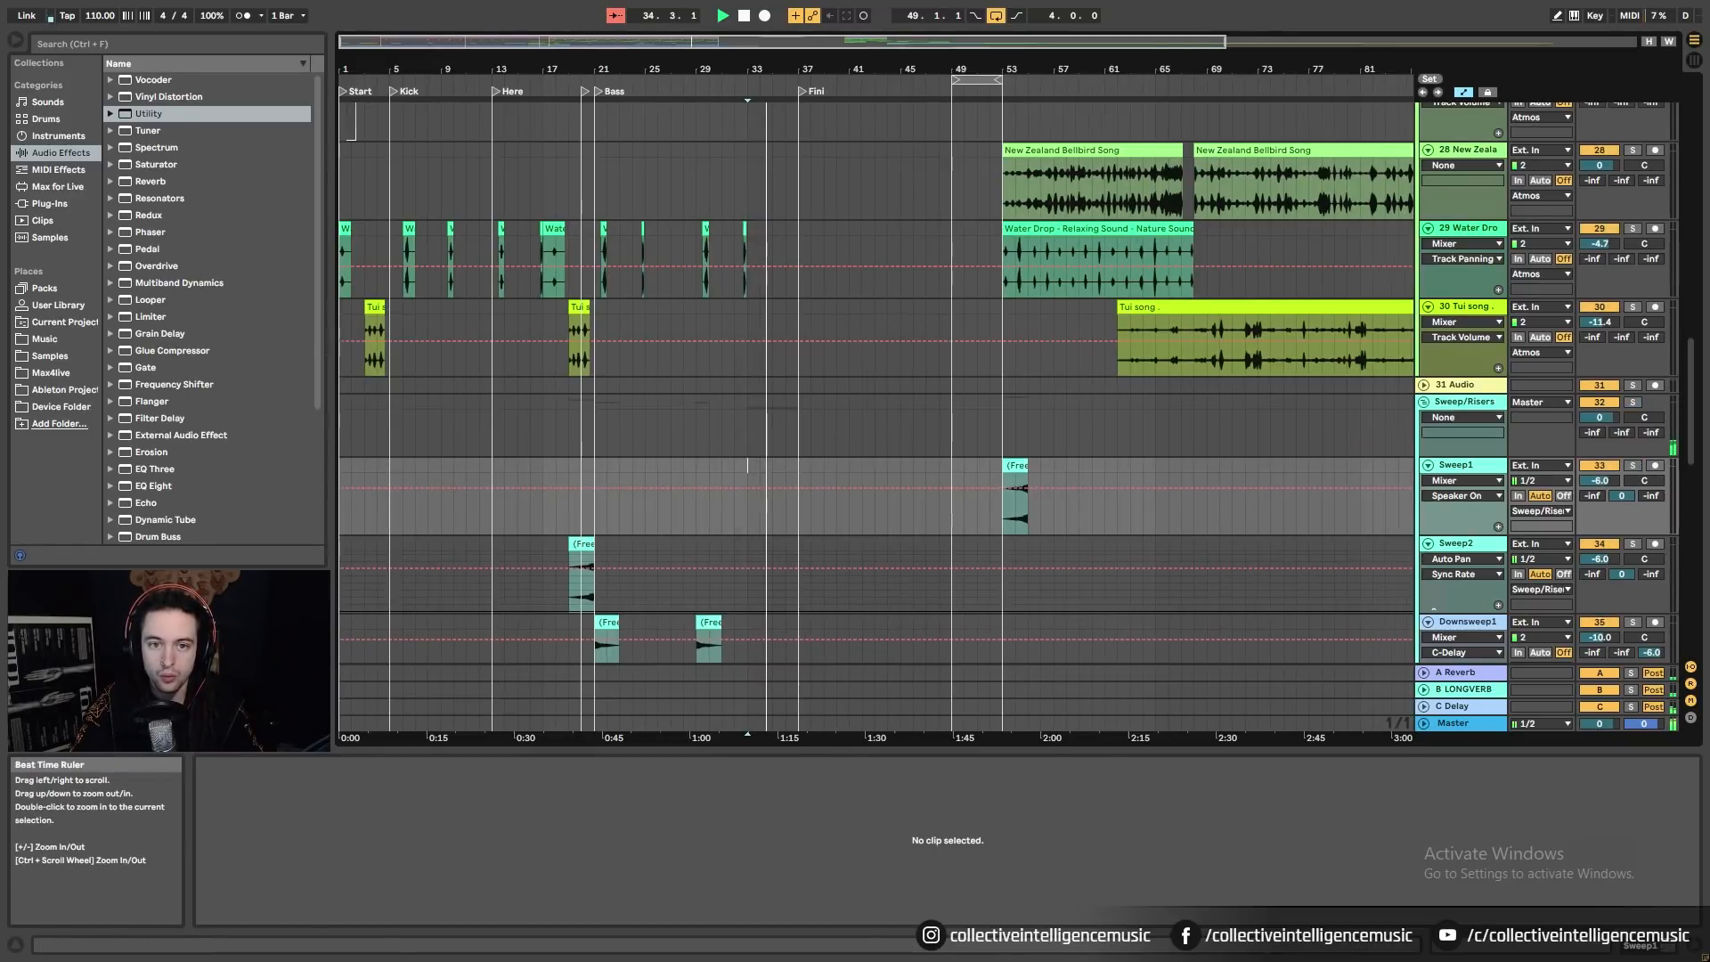
Step: Try the Sweep1 clip at bars 39 to 41 and listen through the transition with the FX tracks in view
drag(1022, 466, 850, 468)
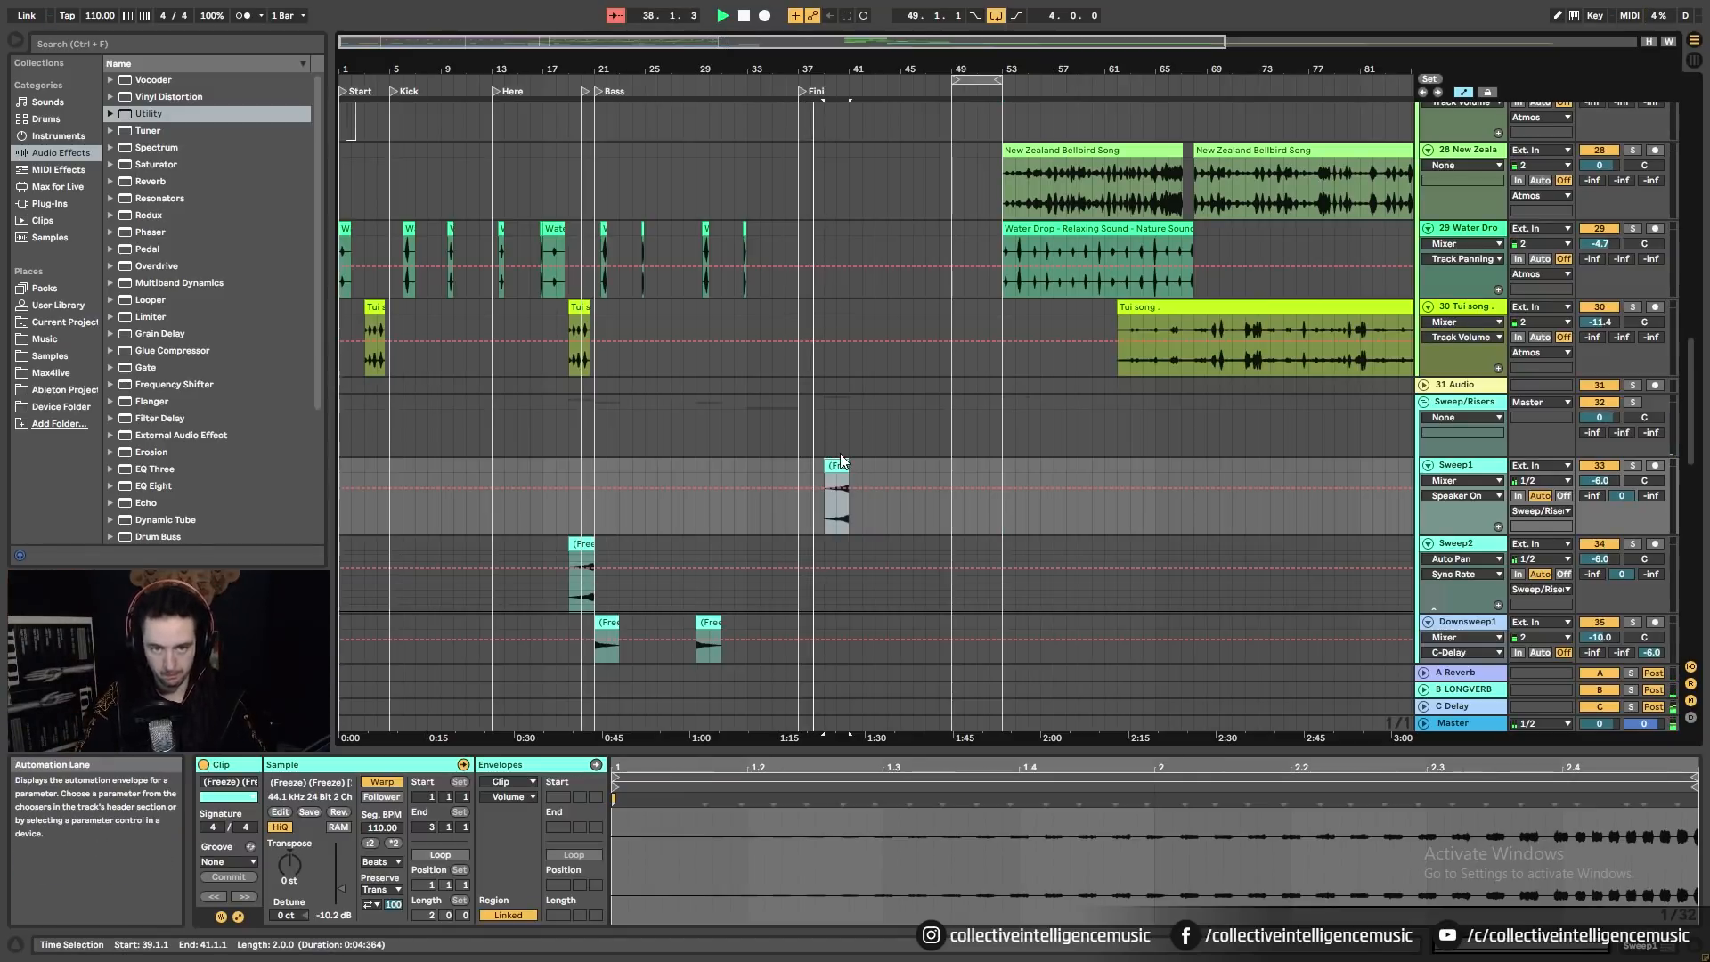
scroll(844, 446, up, 2)
scroll(845, 445, down, 6)
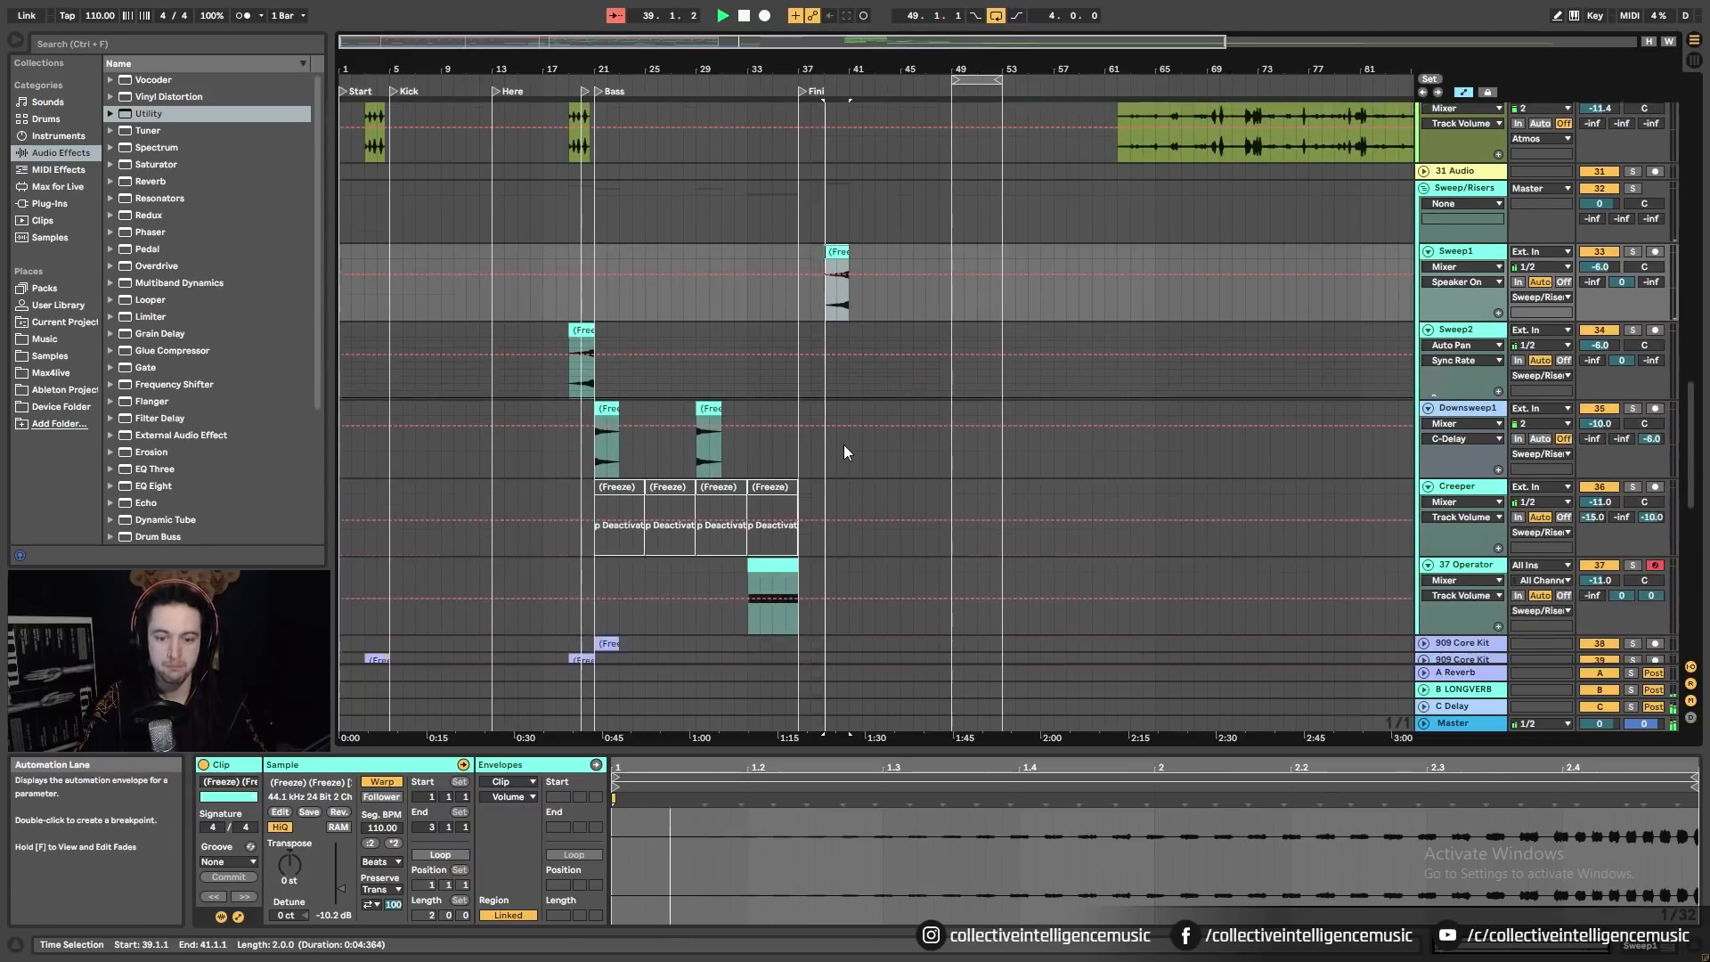
scroll(844, 450, down, 10)
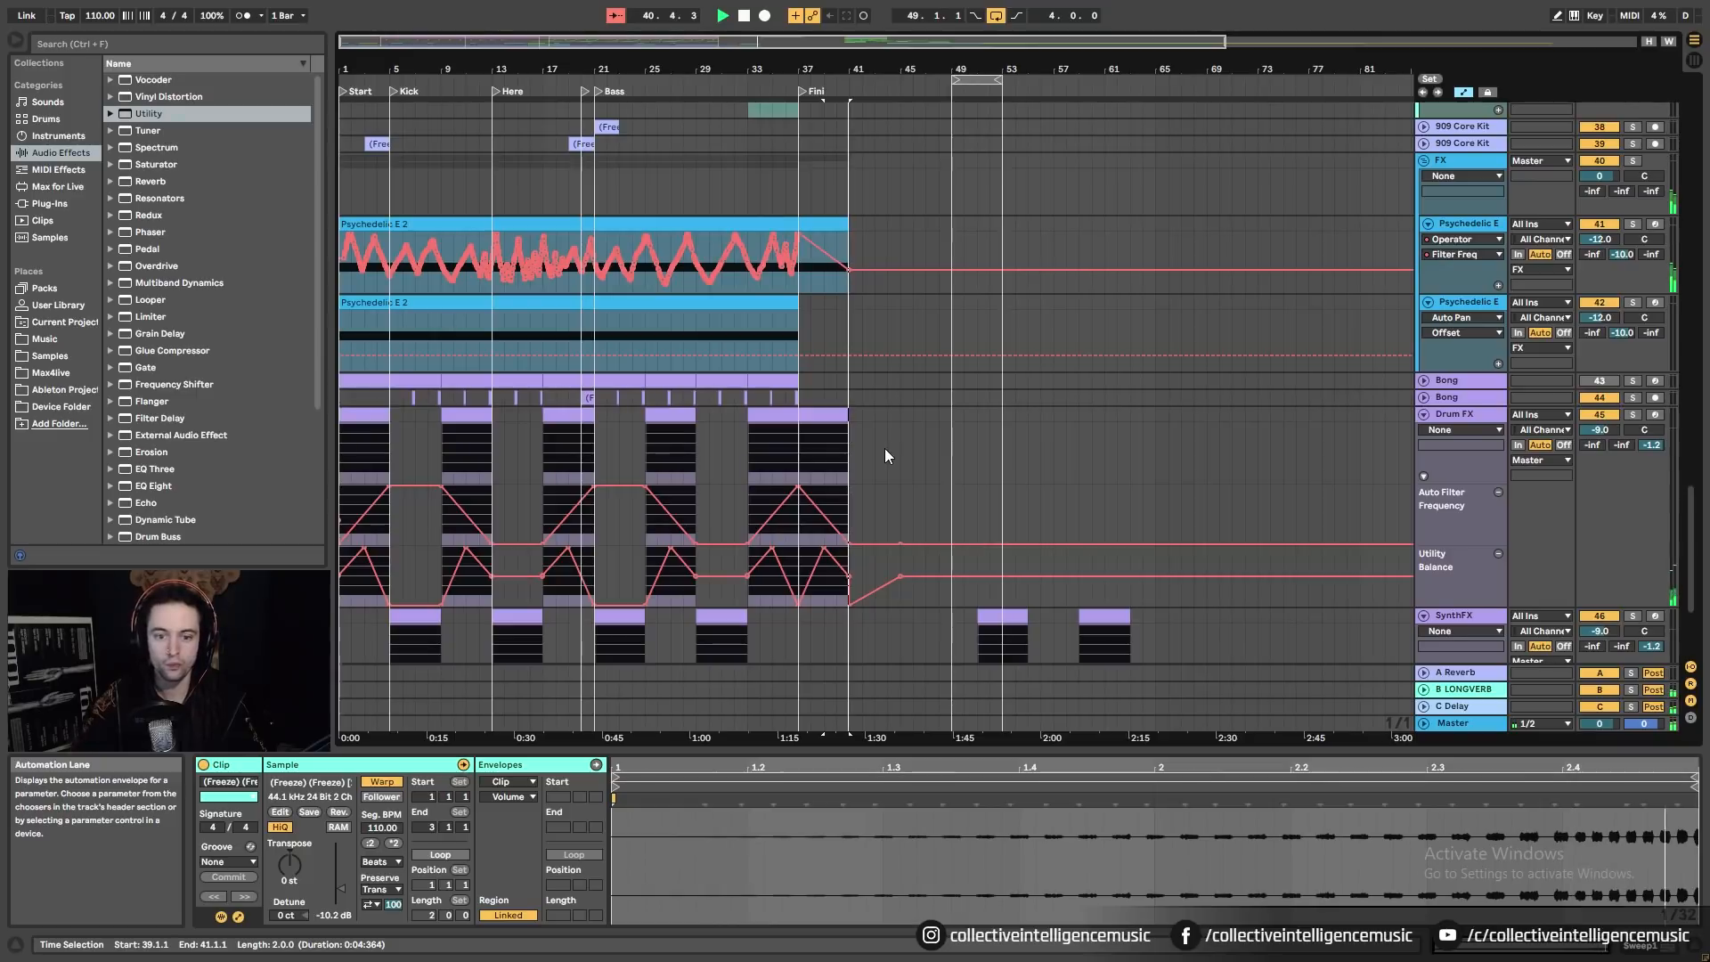
scroll(904, 436, up, 3)
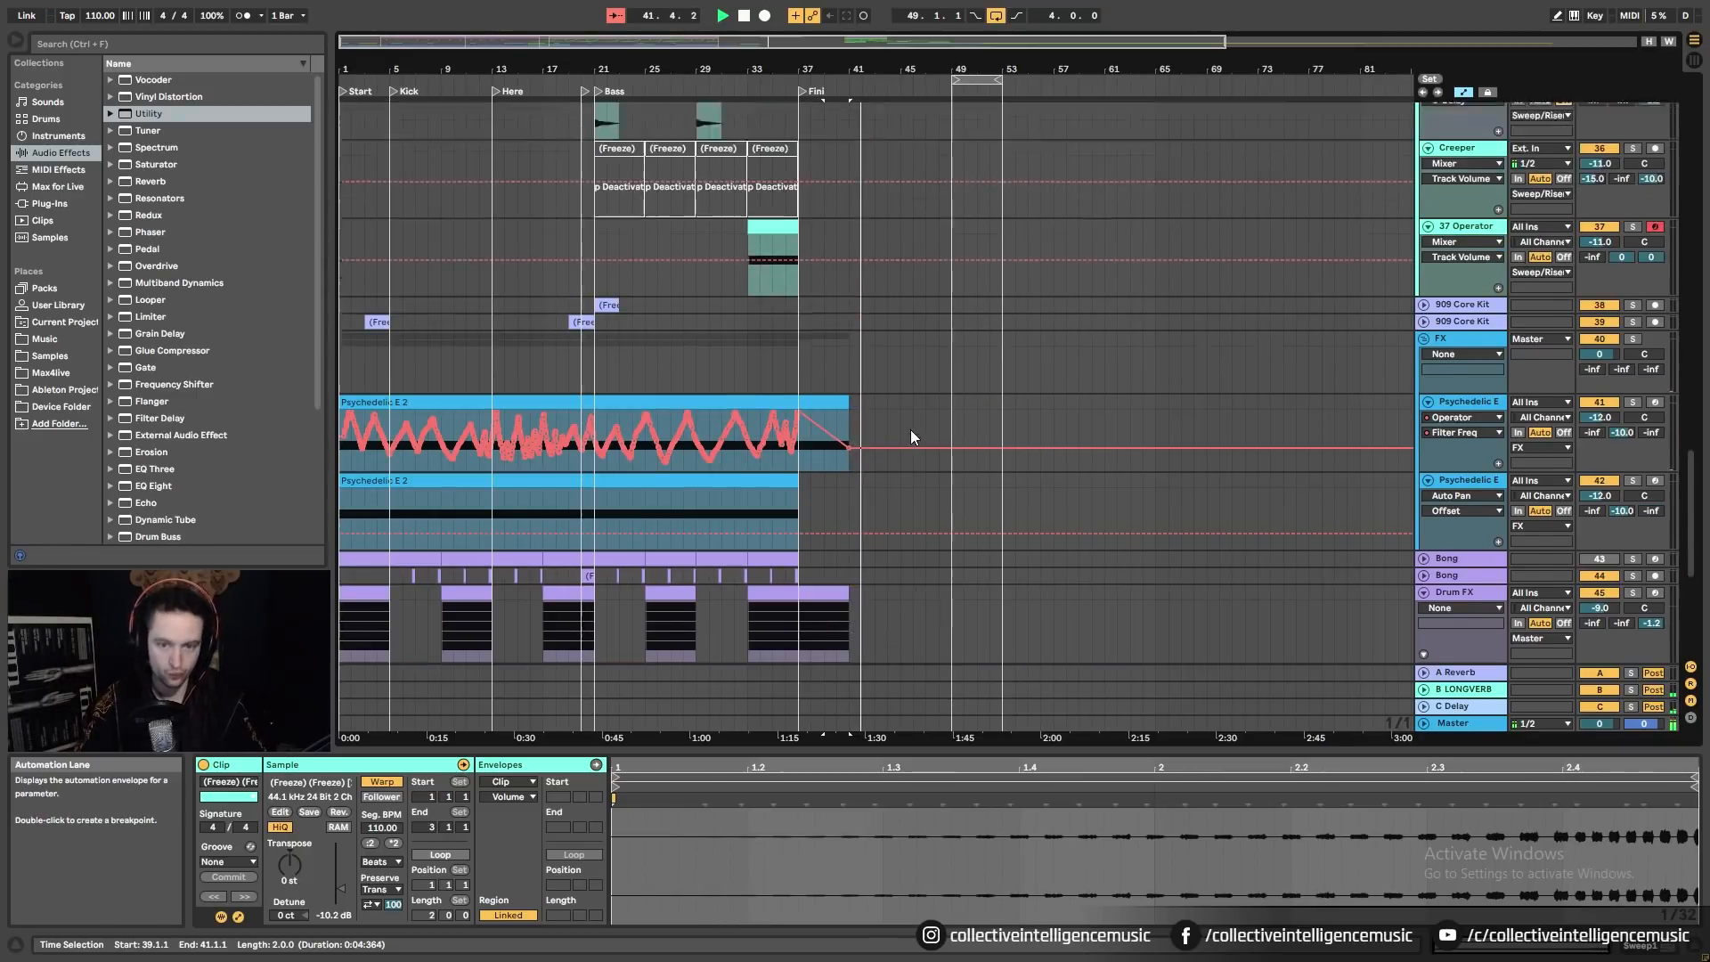
scroll(908, 434, up, 5)
key(space)
Step: Move the Sweep1 clip to bar 49 and start playback from bar 37
drag(836, 199, 964, 214)
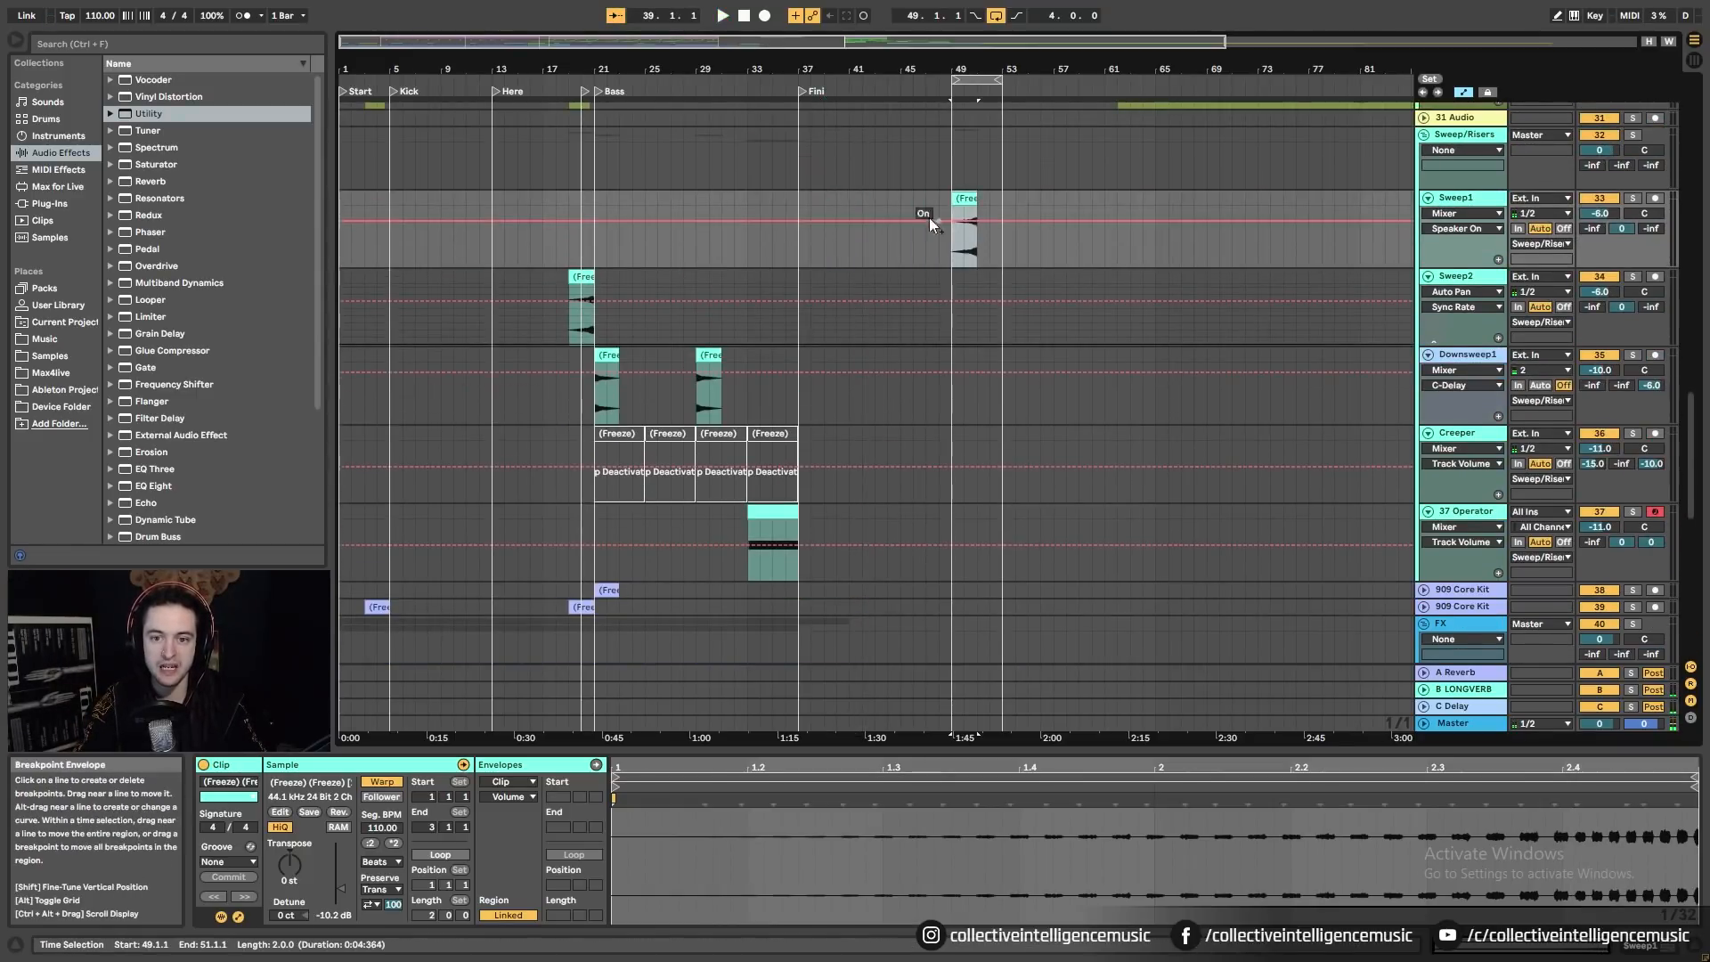
click(803, 200)
scroll(803, 381, down, 4)
key(space)
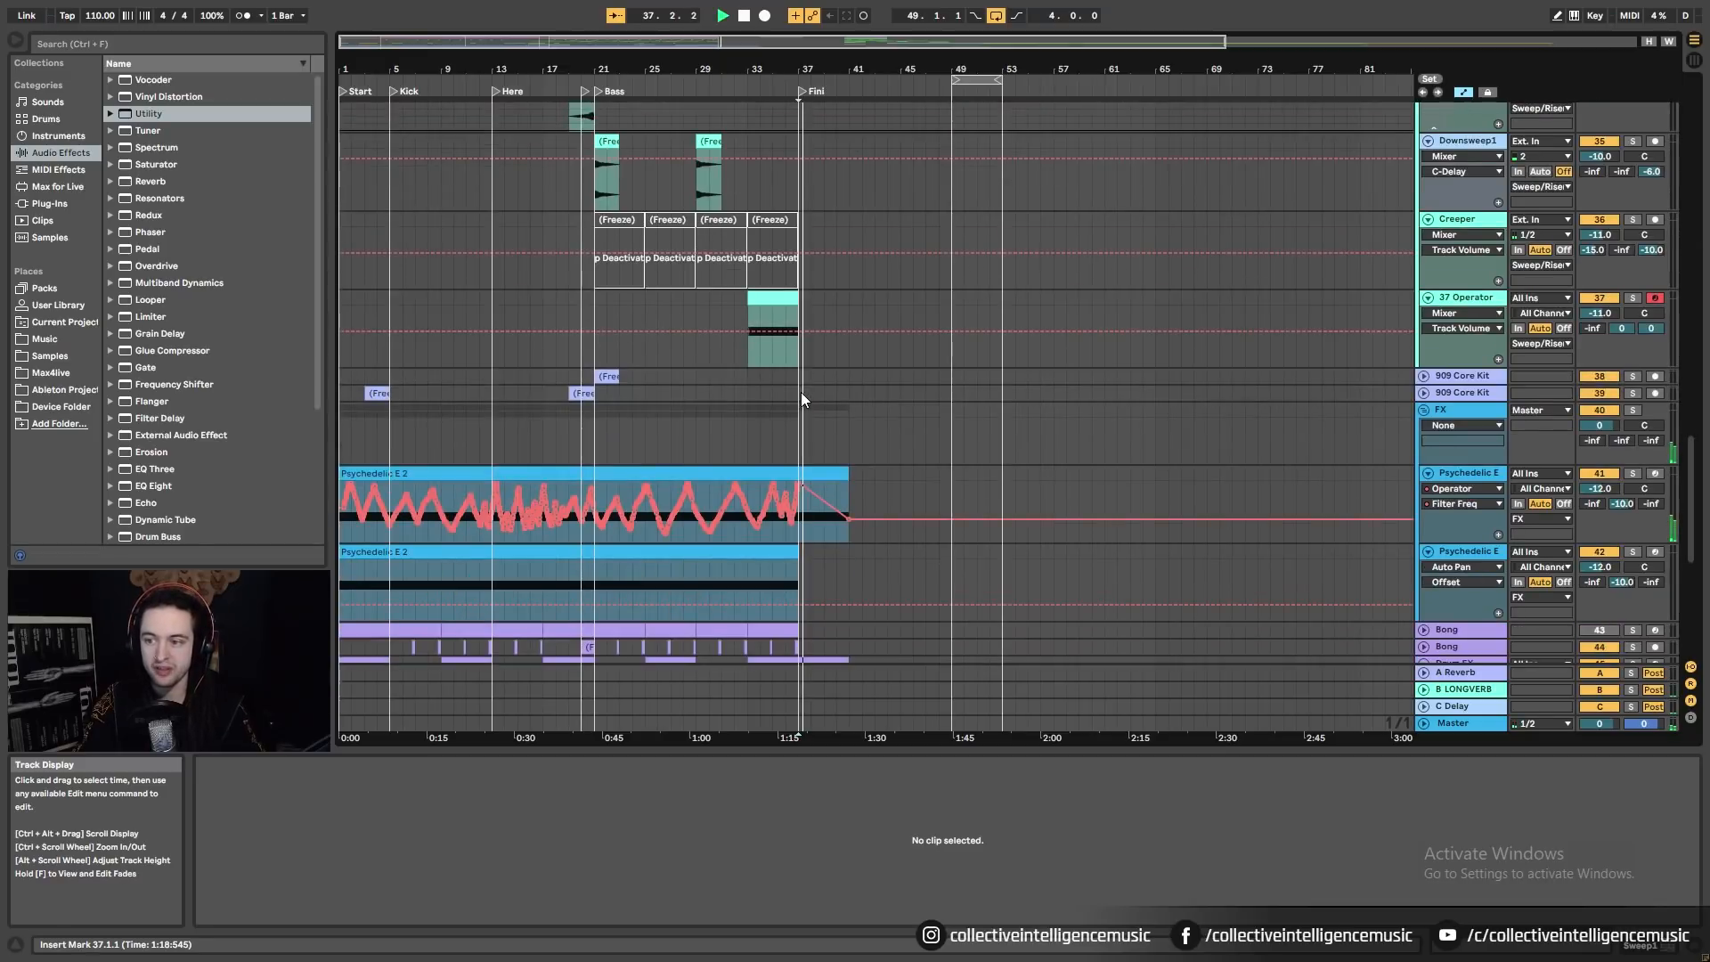
Step: Unfold the lower Bong track and review the FX, SynthFX and Kick tracks while the mix plays on past bar 41
scroll(802, 392, down, 3)
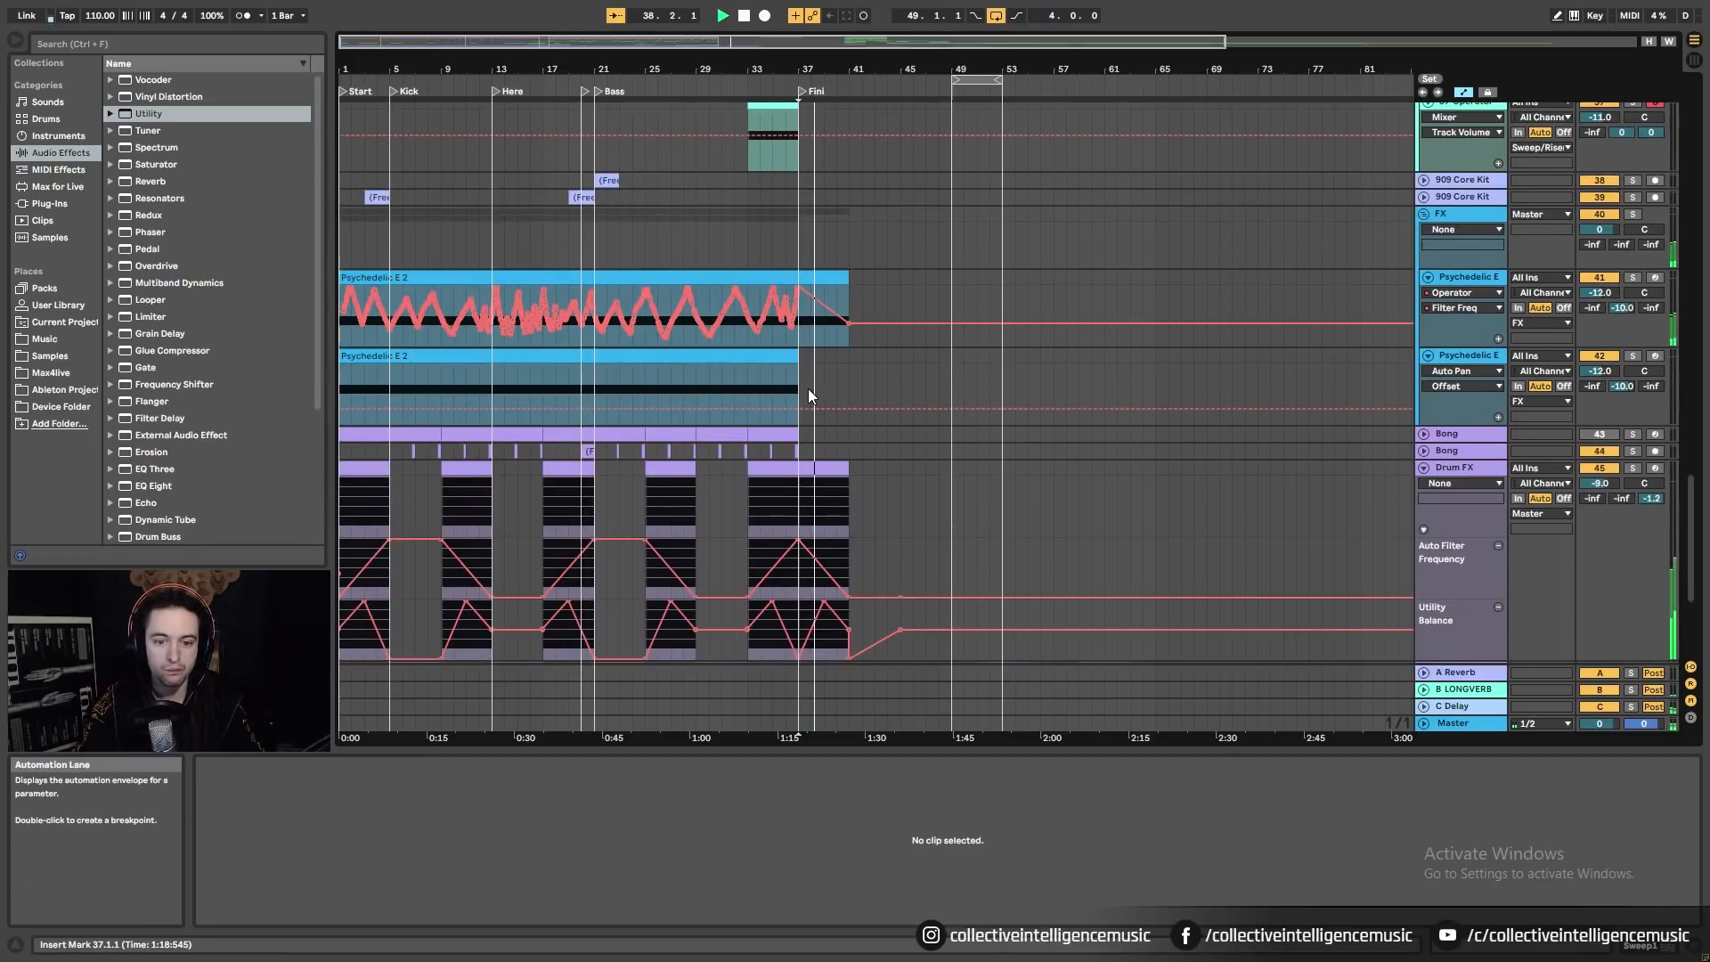
scroll(808, 389, down, 1)
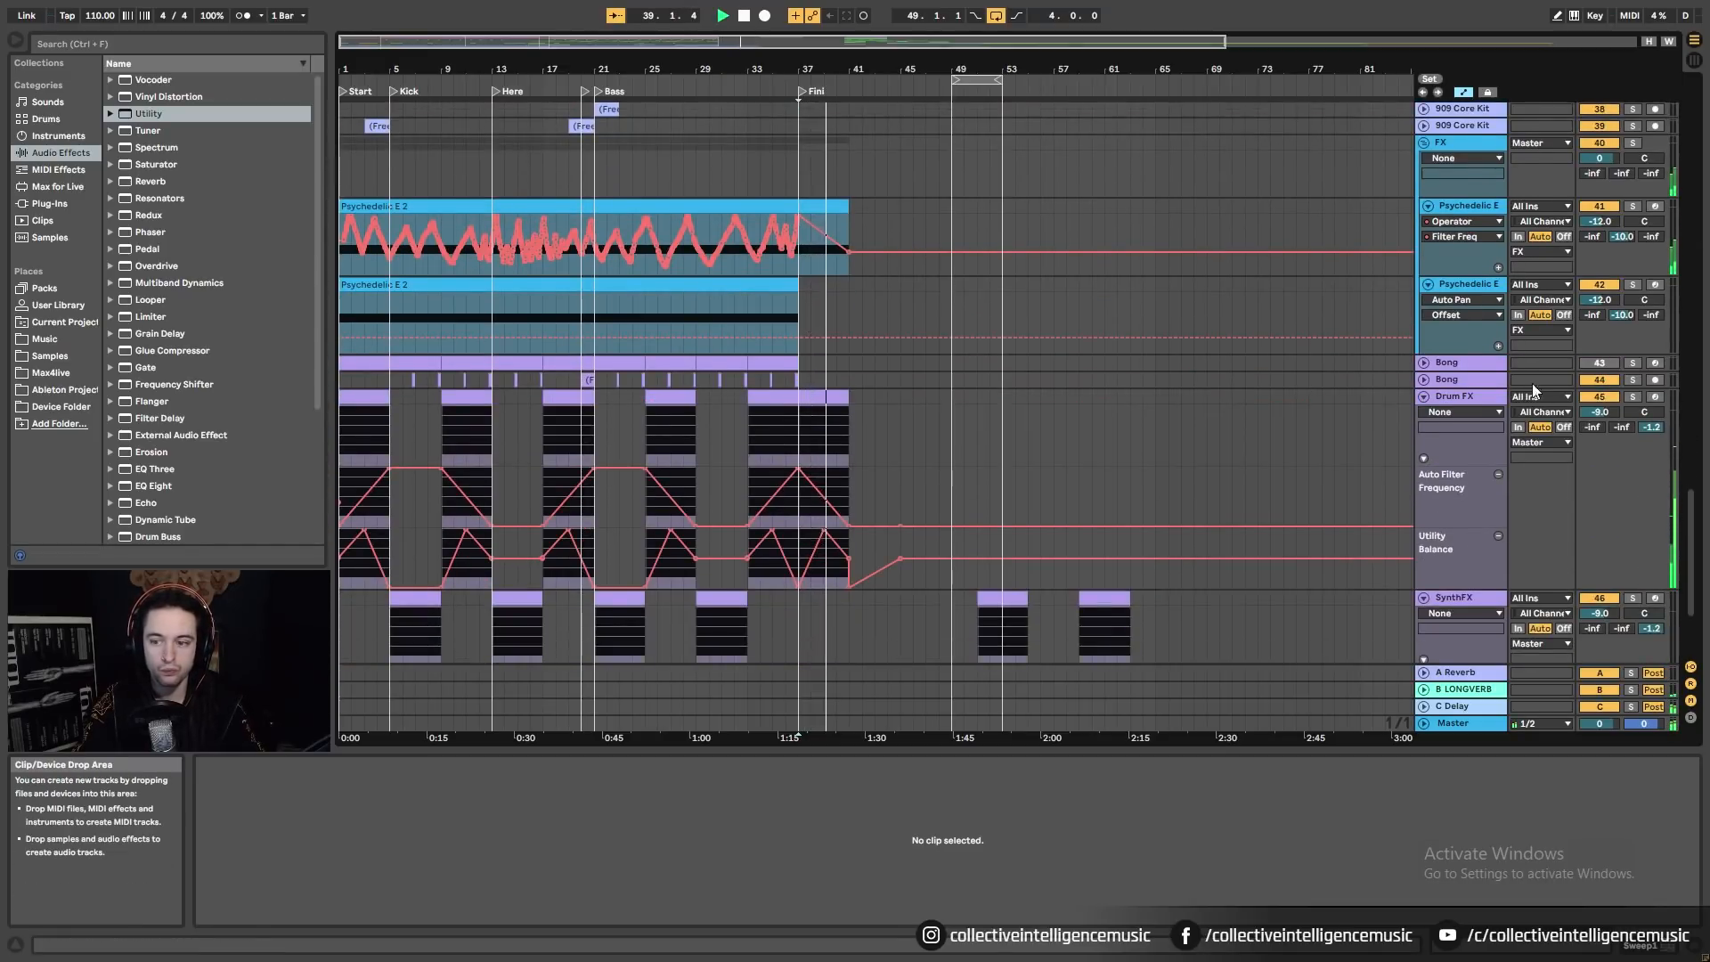
click(1424, 379)
scroll(1026, 407, down, 1)
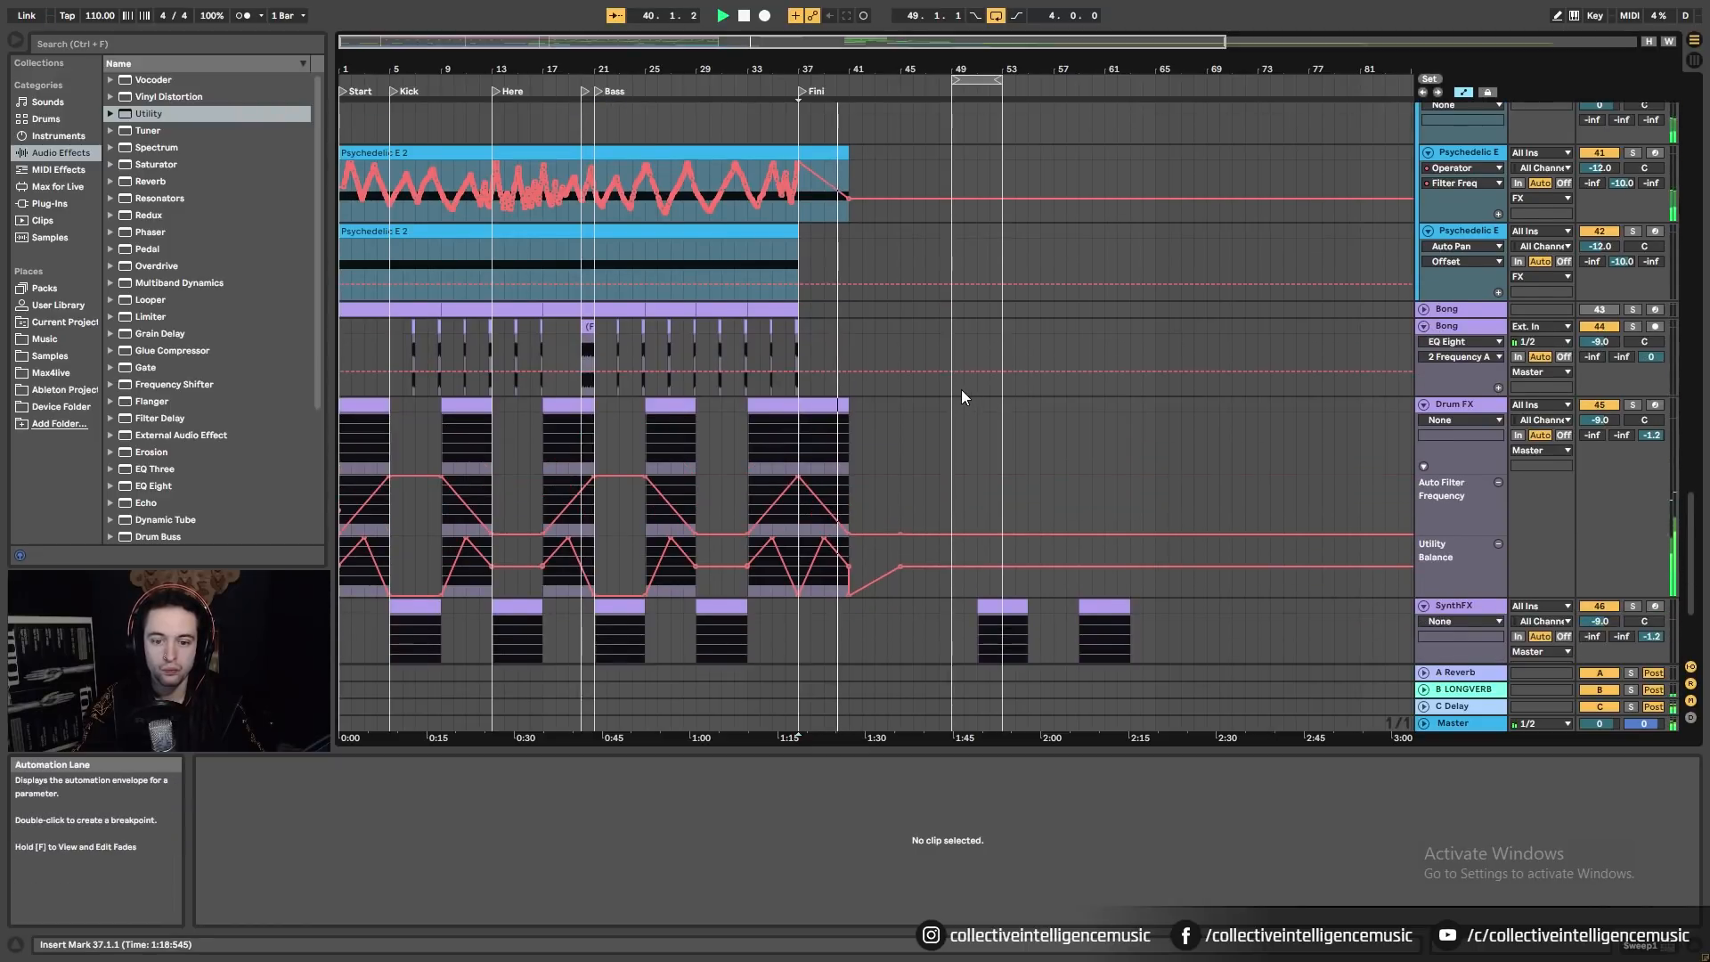
scroll(959, 397, down, 3)
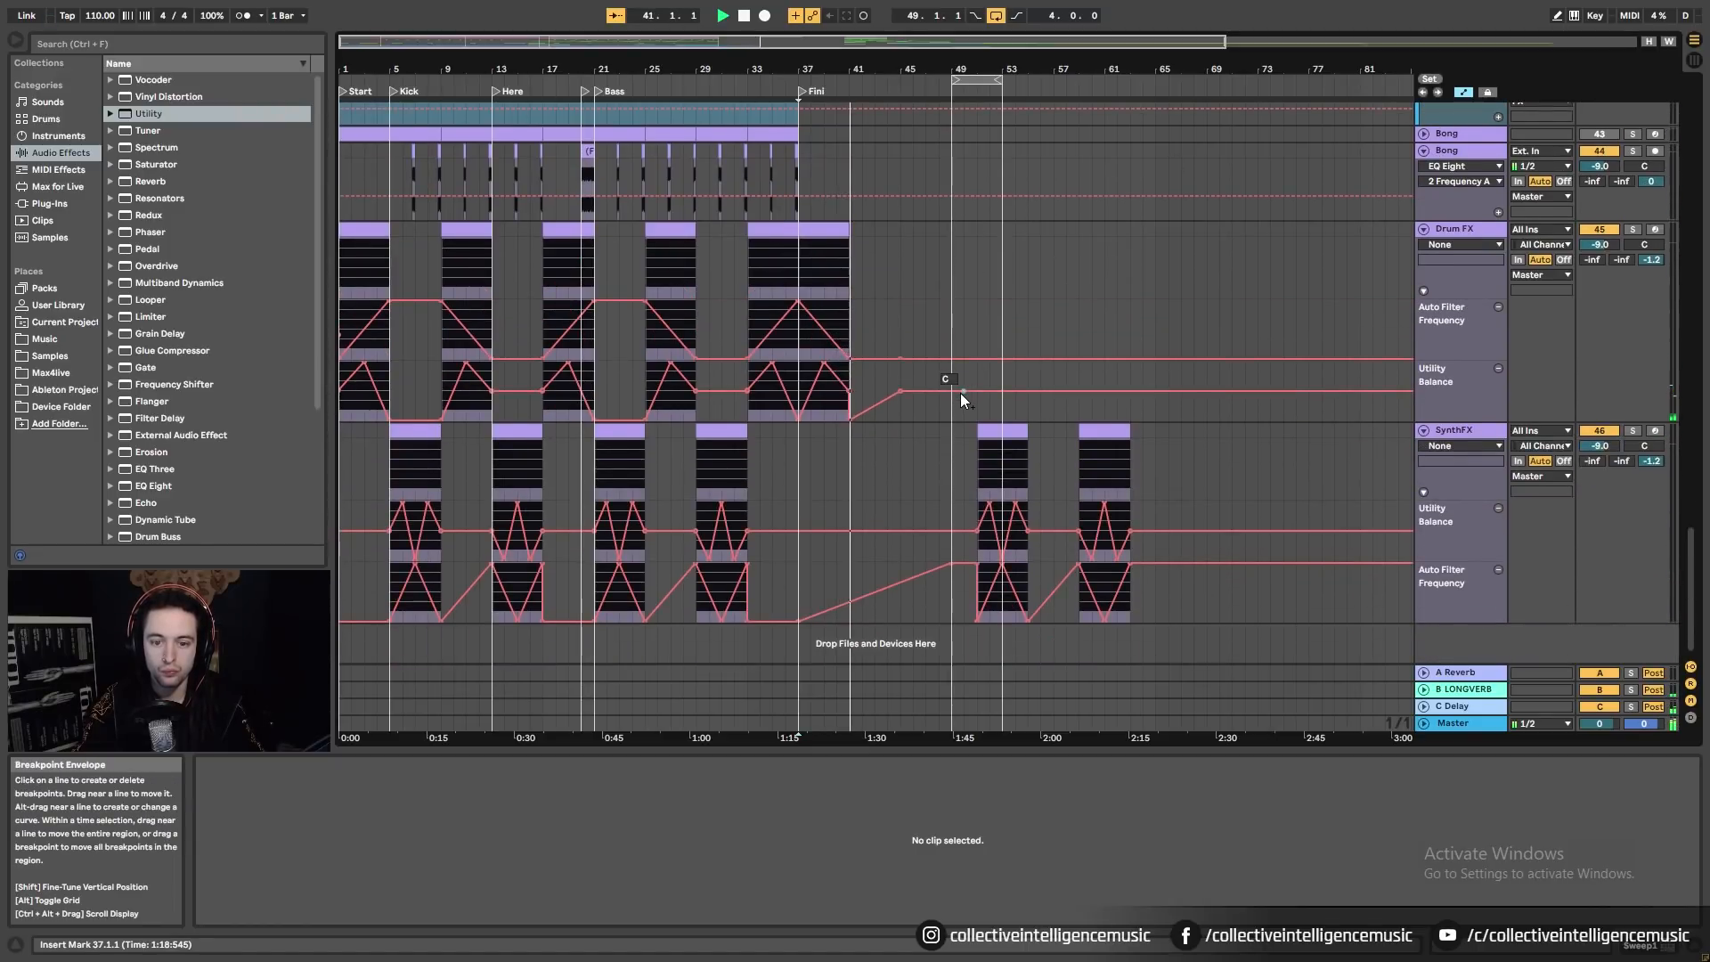
scroll(960, 392, up, 9)
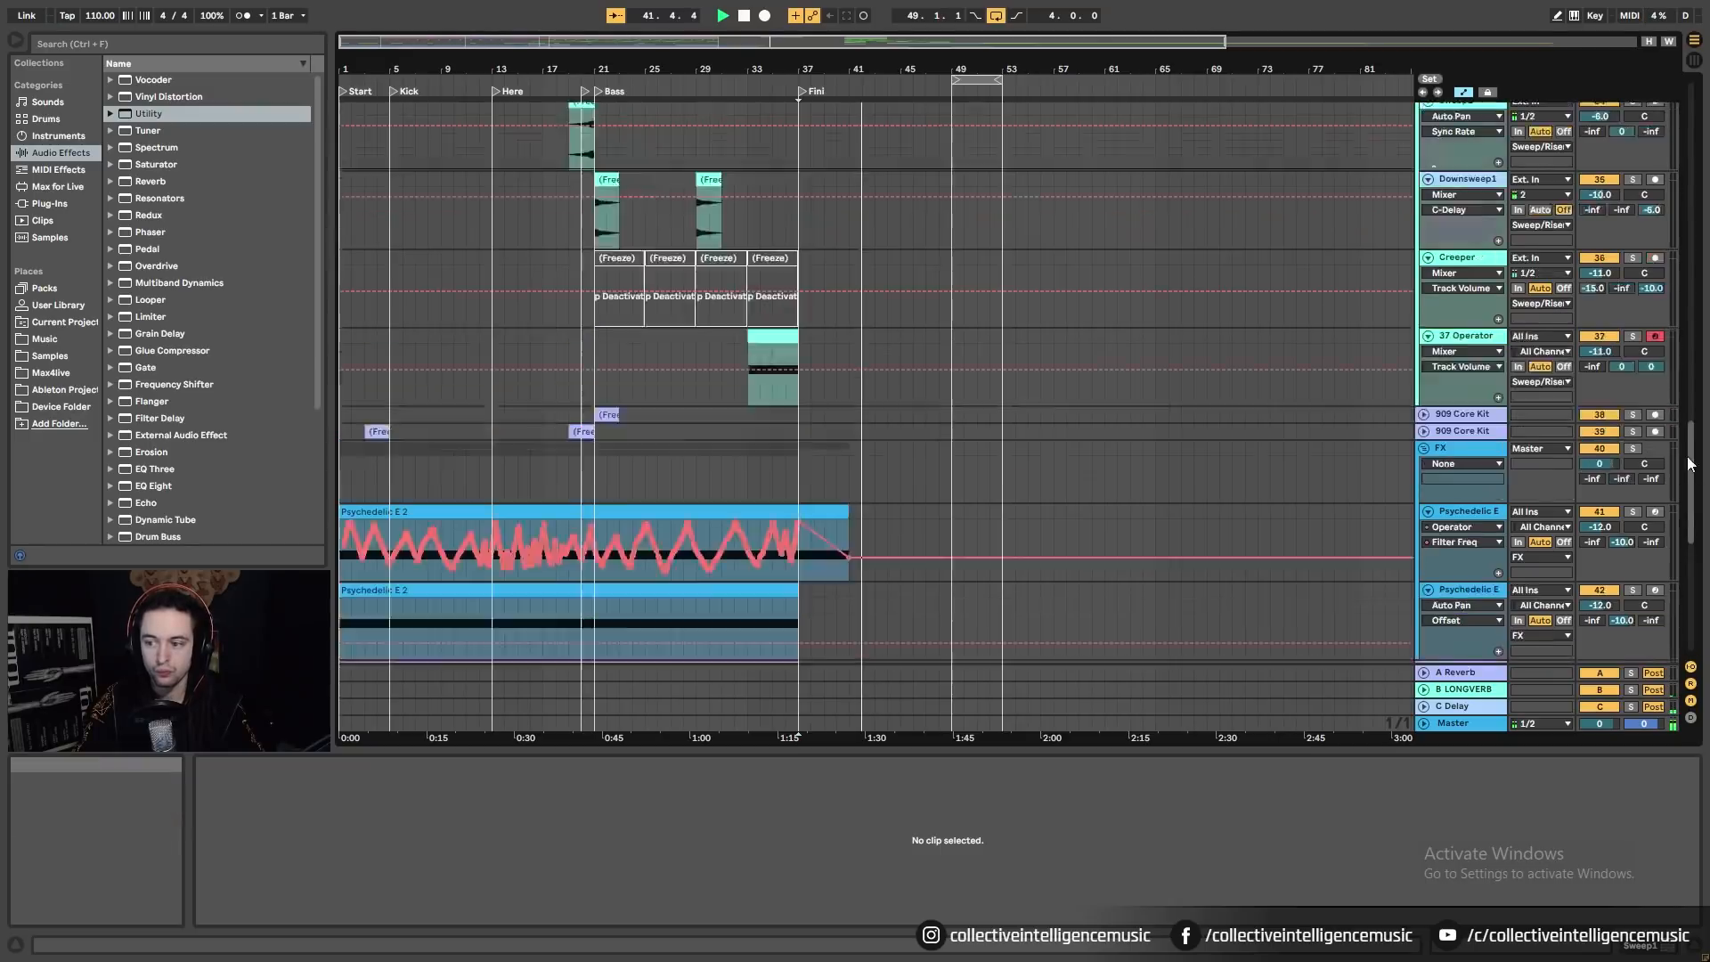
drag(1689, 463, 1689, 123)
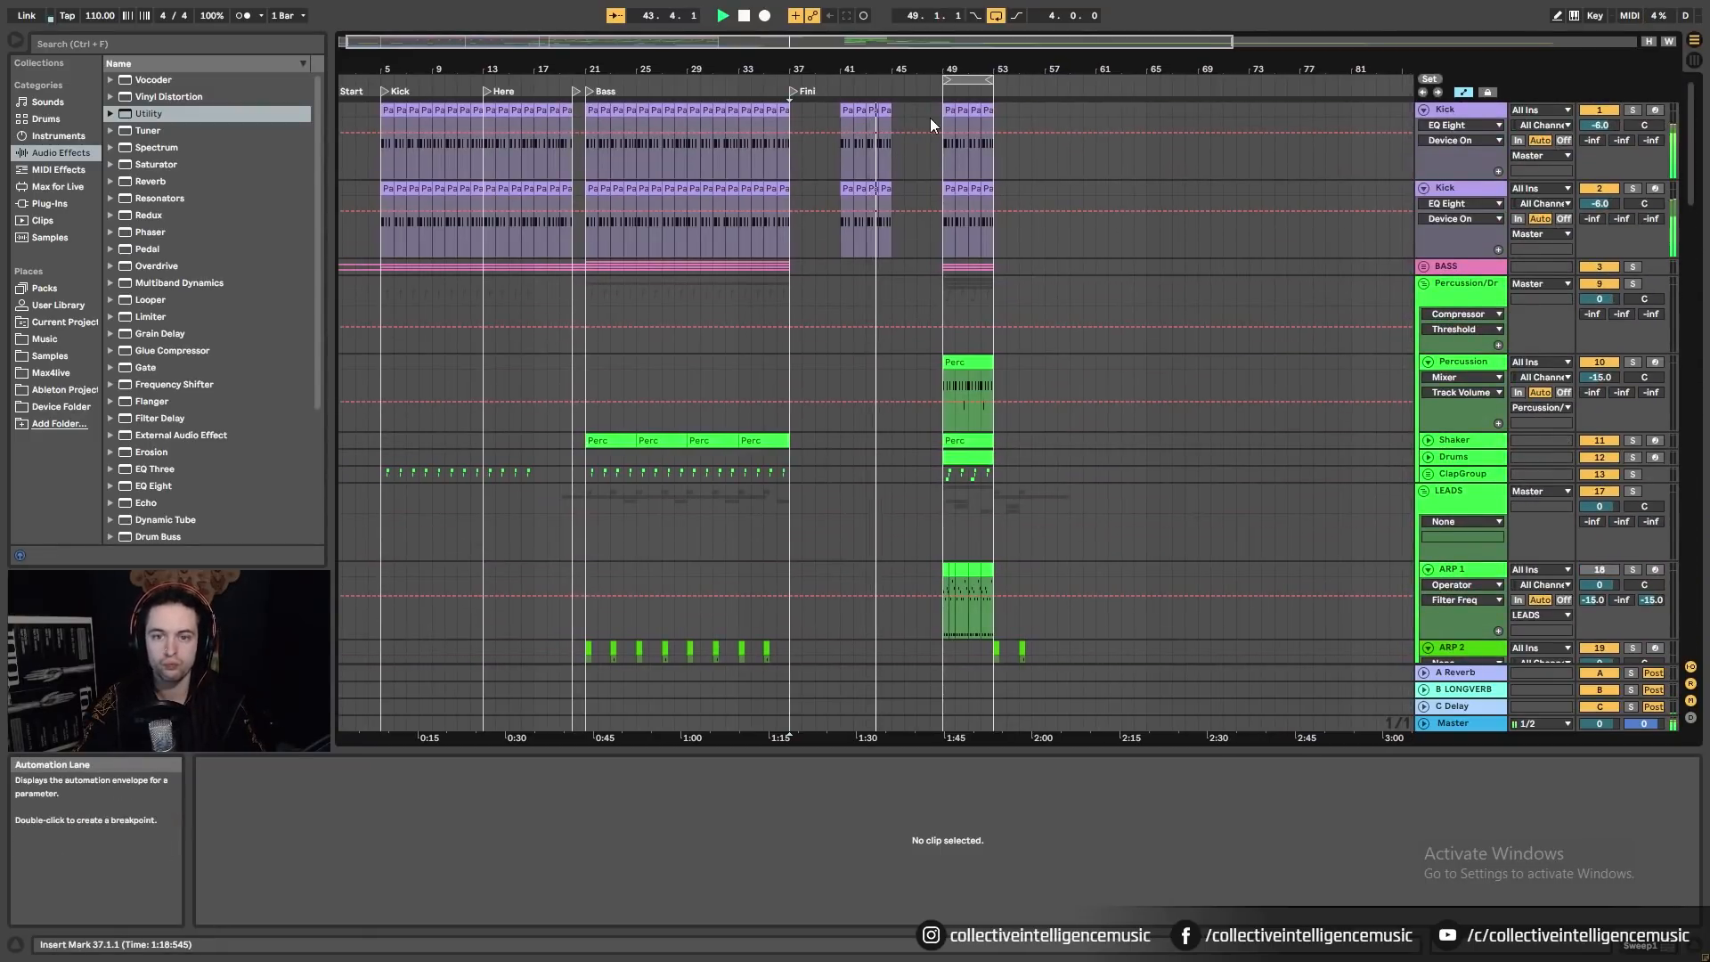
Step: Stop at bar 45 and review the lead, atmosphere and sweep tracks for parts placed from bar 49 on
click(880, 109)
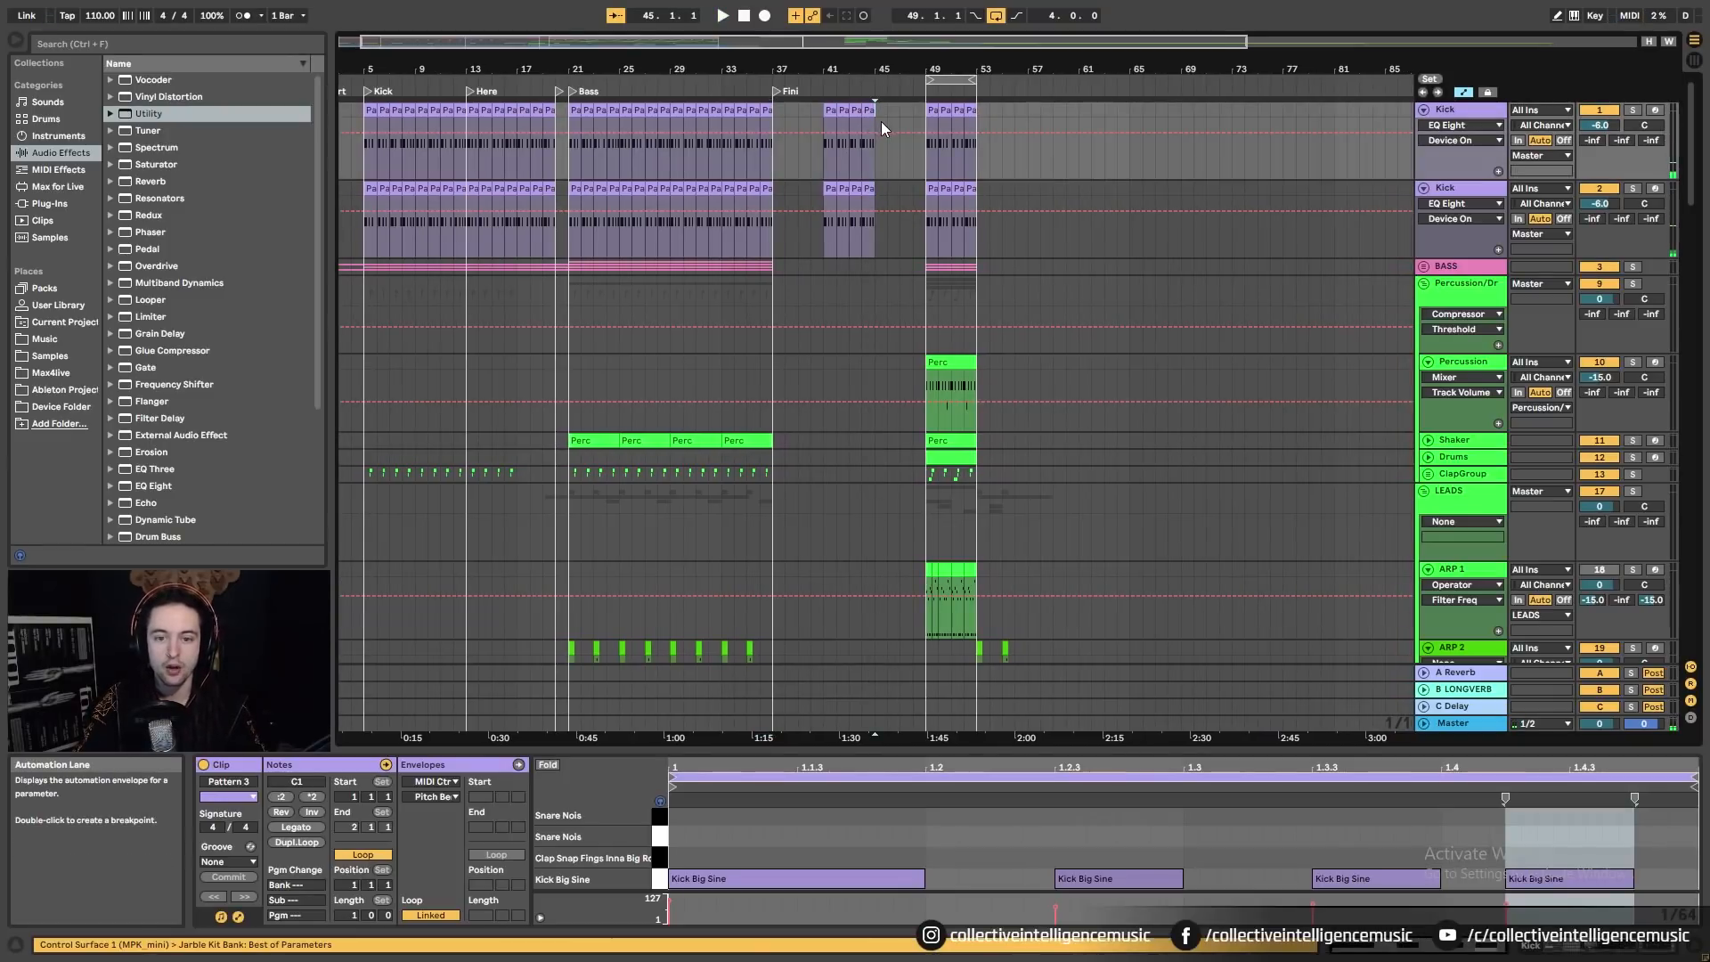
scroll(891, 267, down, 3)
scroll(860, 252, down, 15)
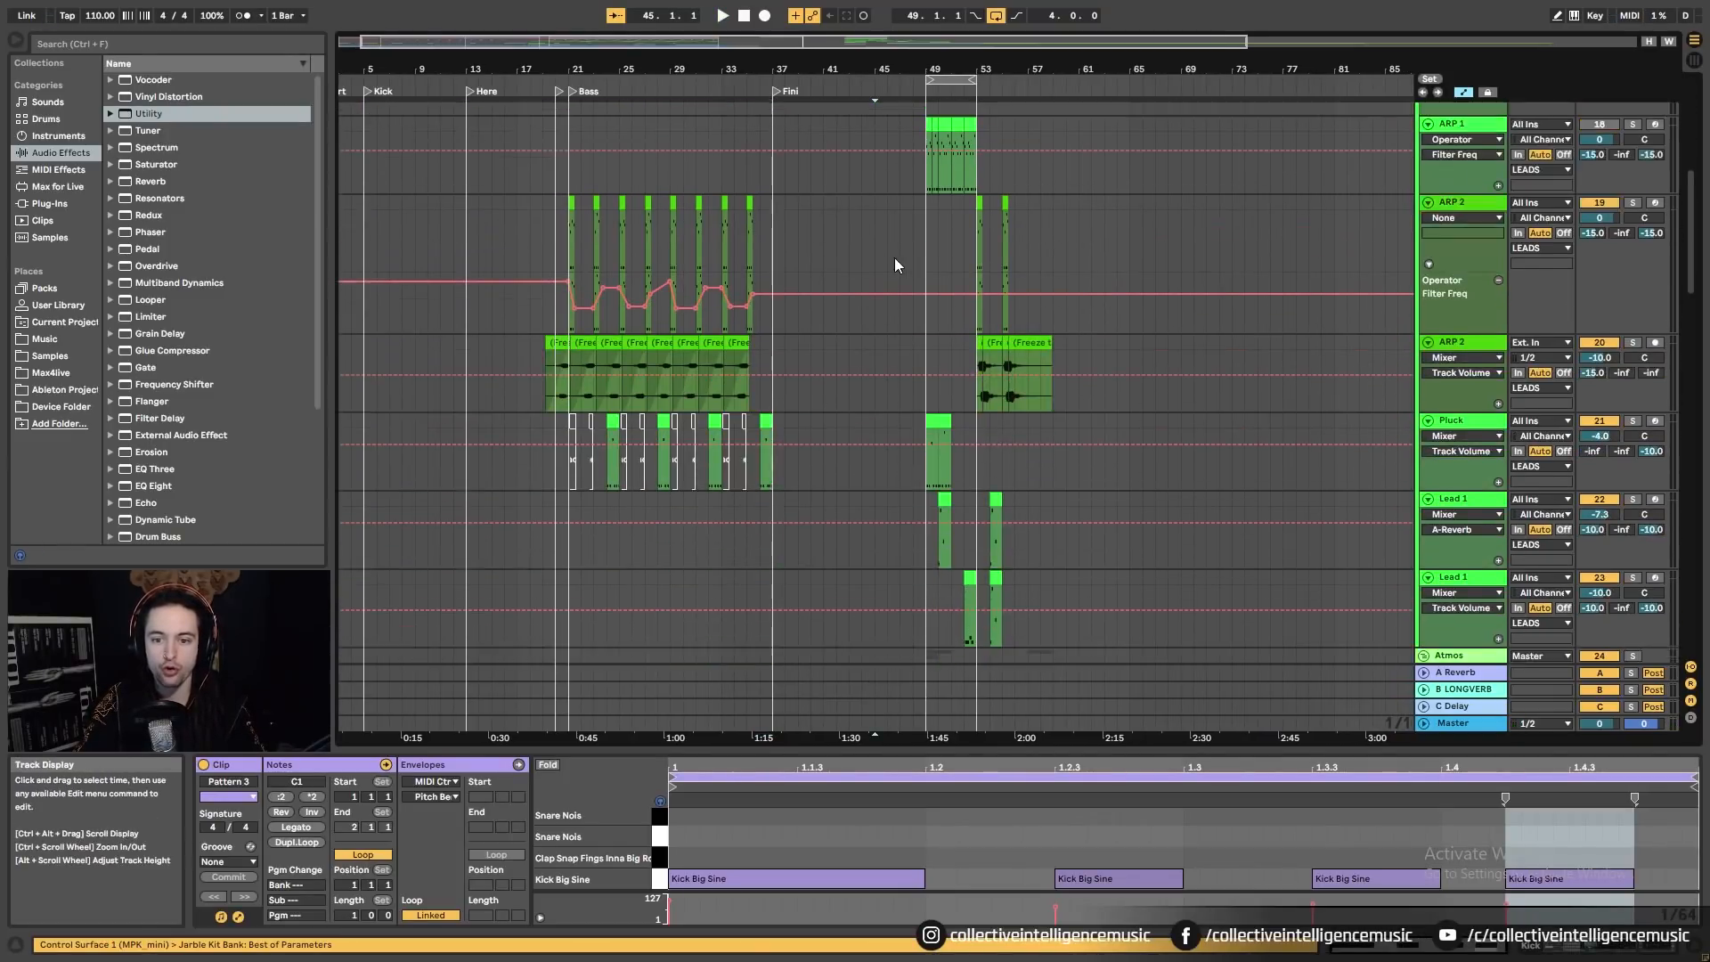
scroll(956, 601, down, 12)
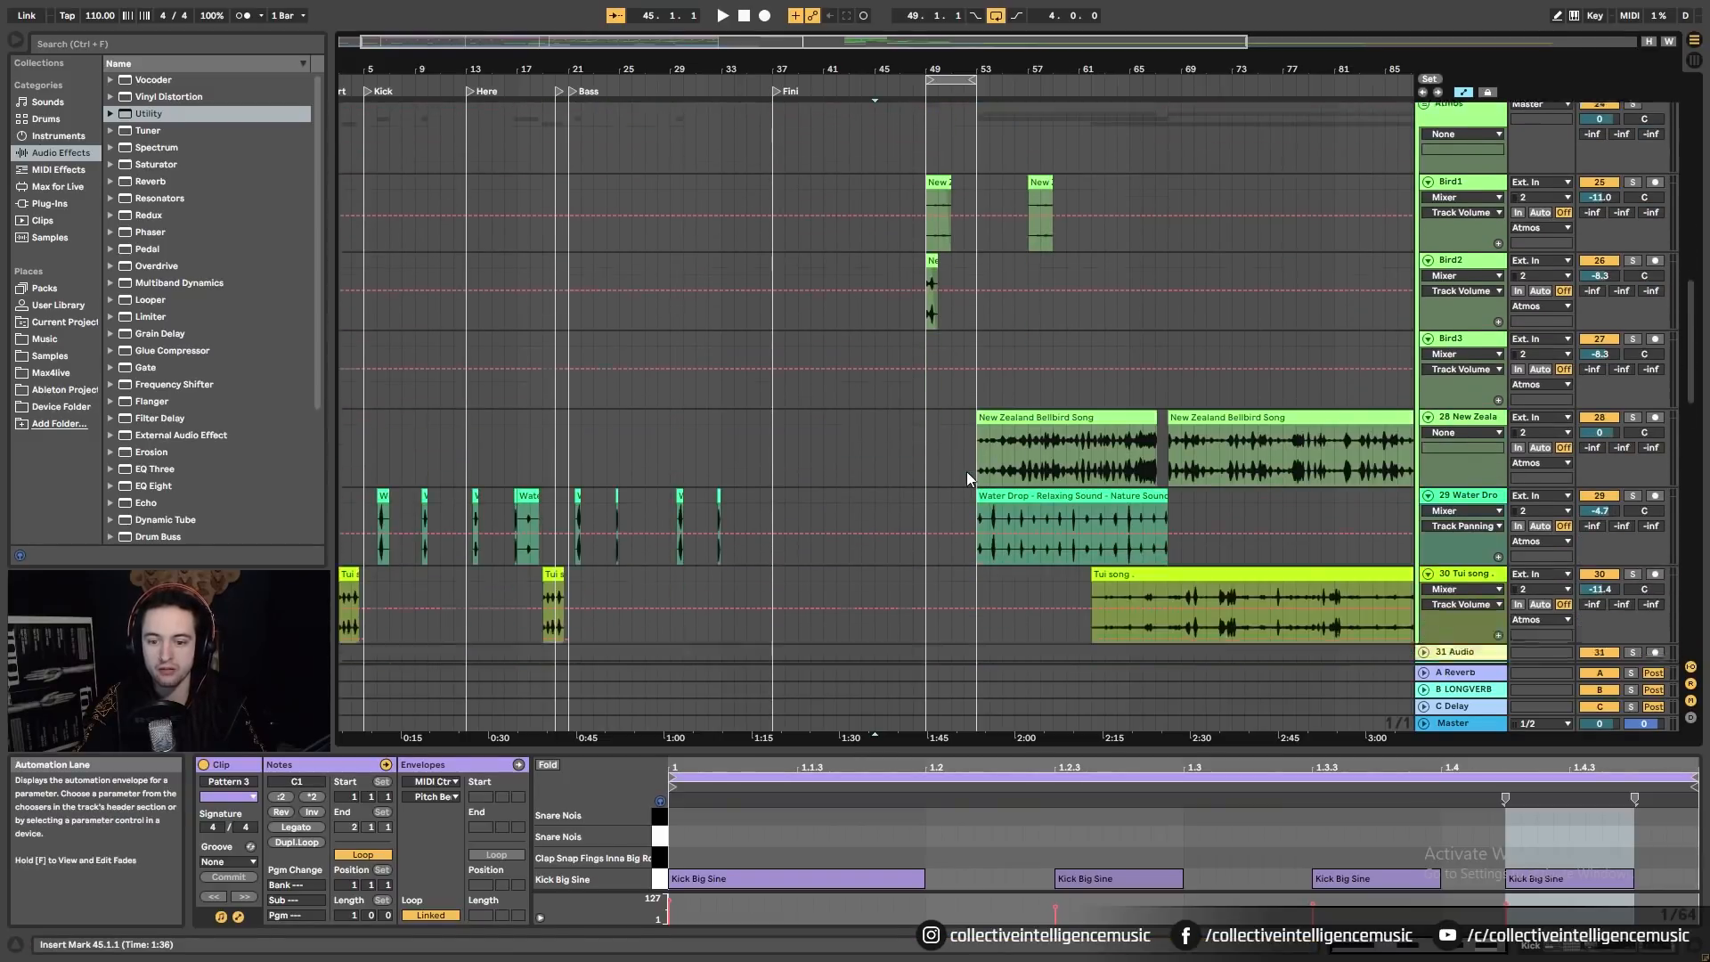
scroll(942, 465, down, 10)
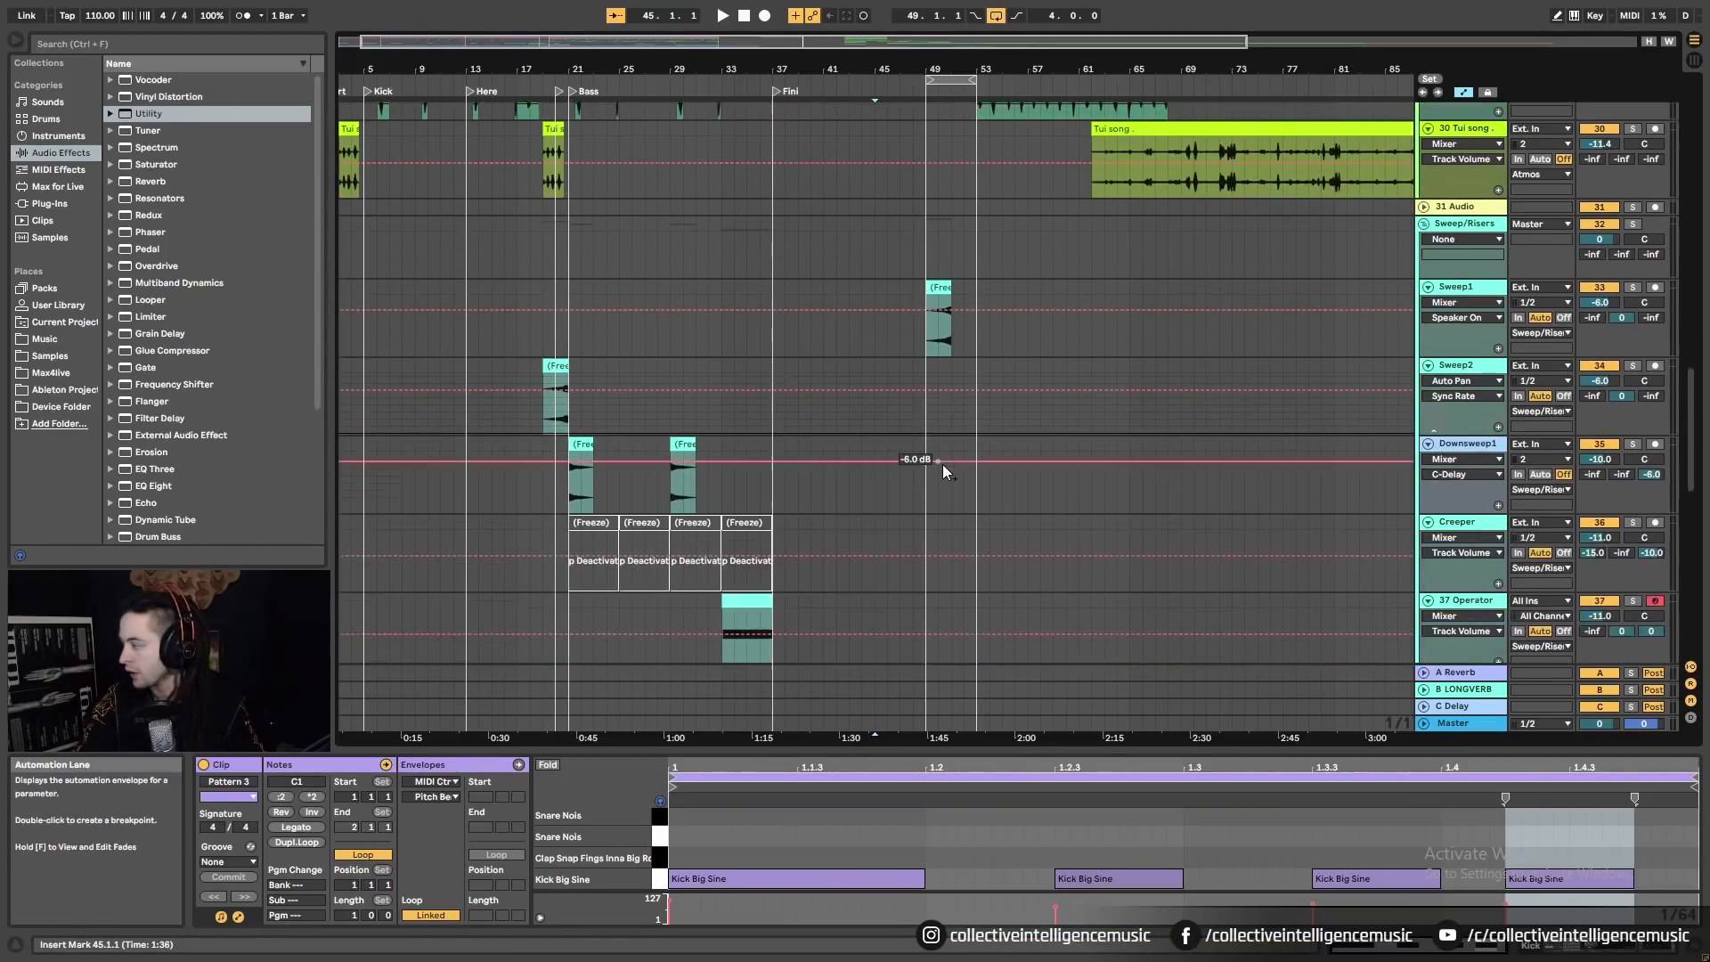
drag(1692, 536, 1665, 114)
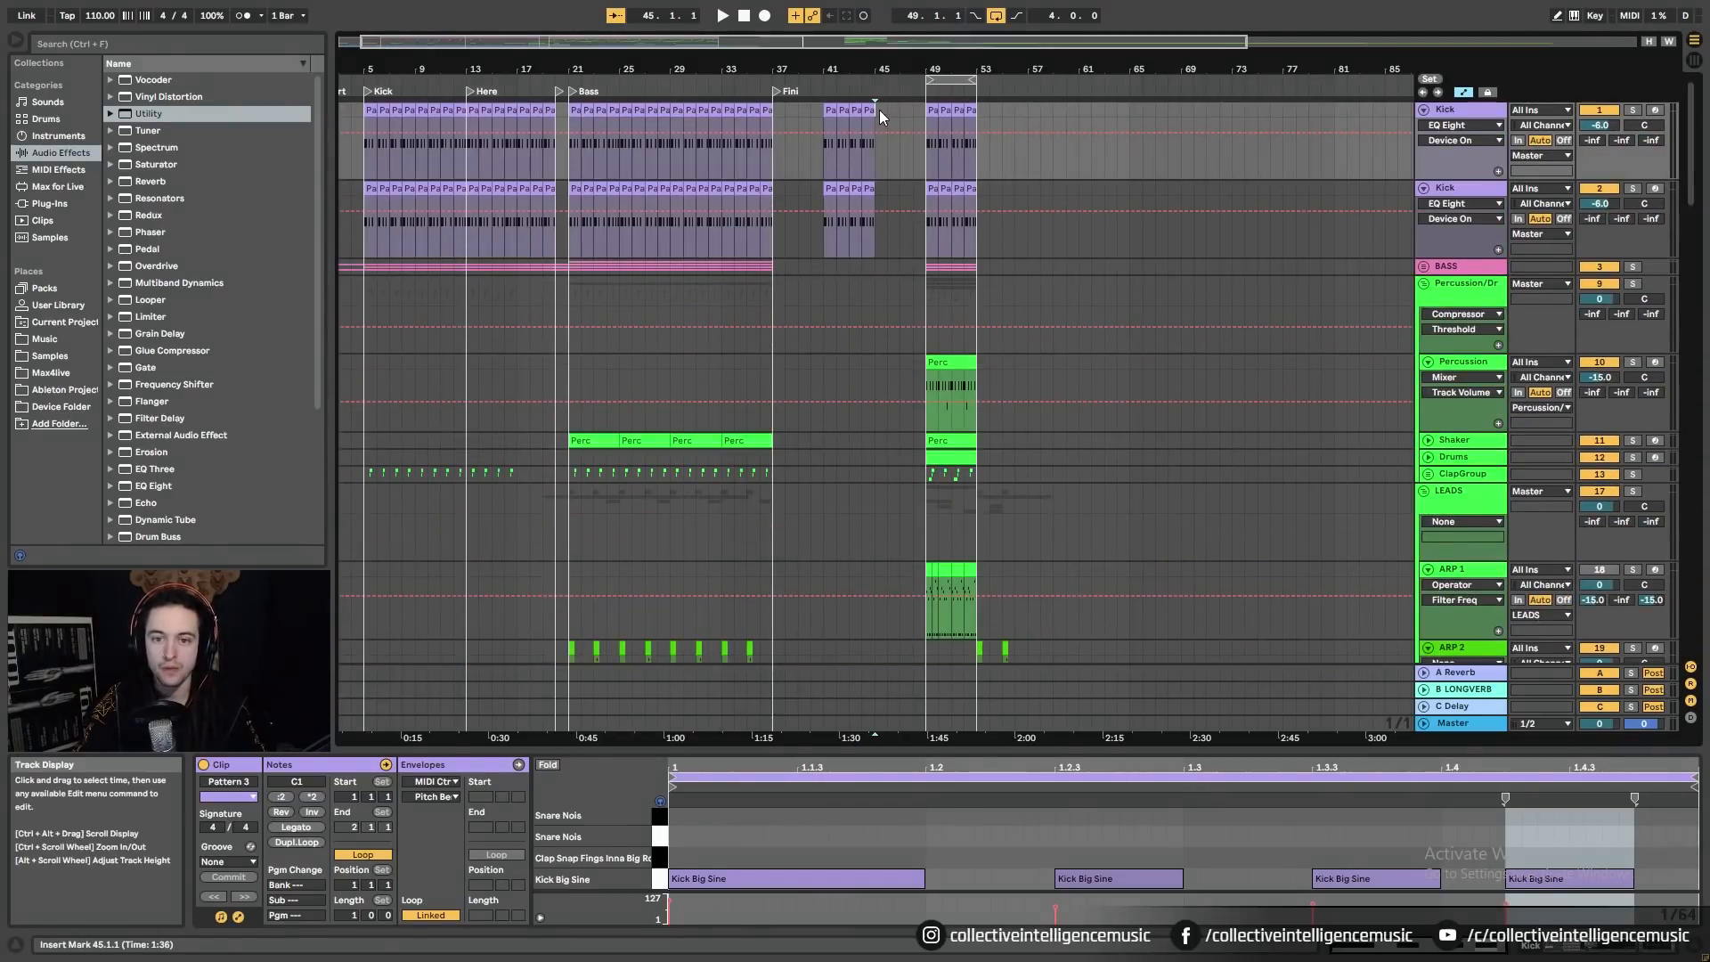
drag(880, 112, 926, 113)
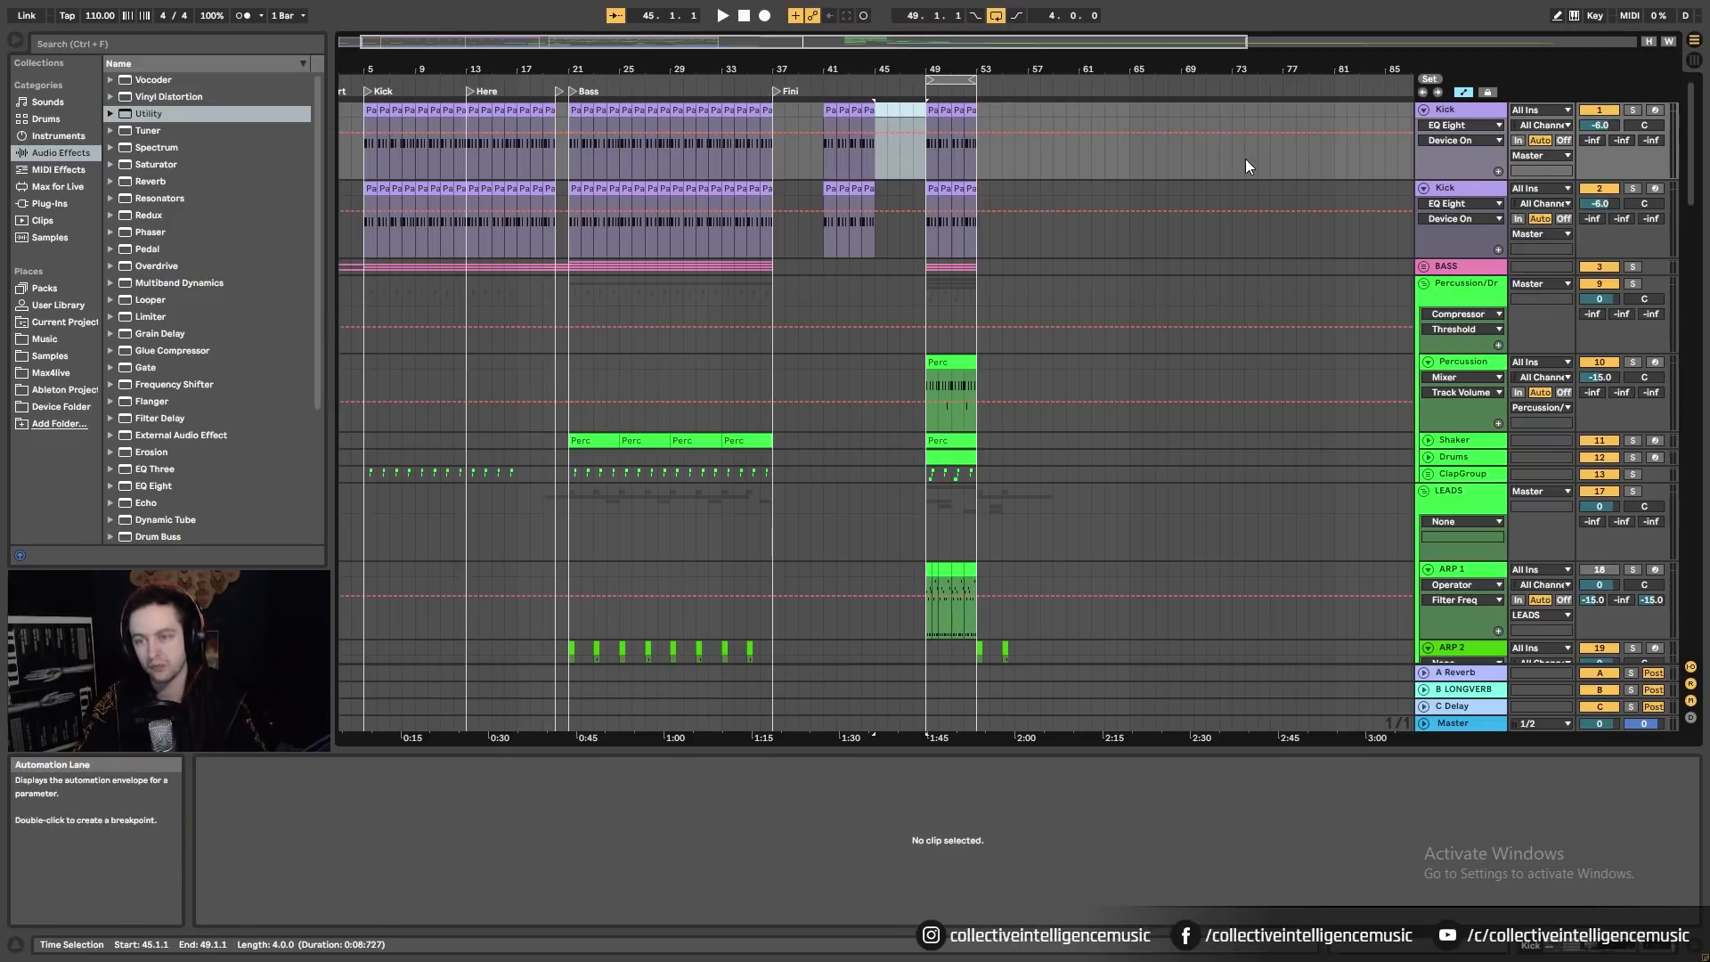
click(935, 110)
scroll(1211, 264, down, 2)
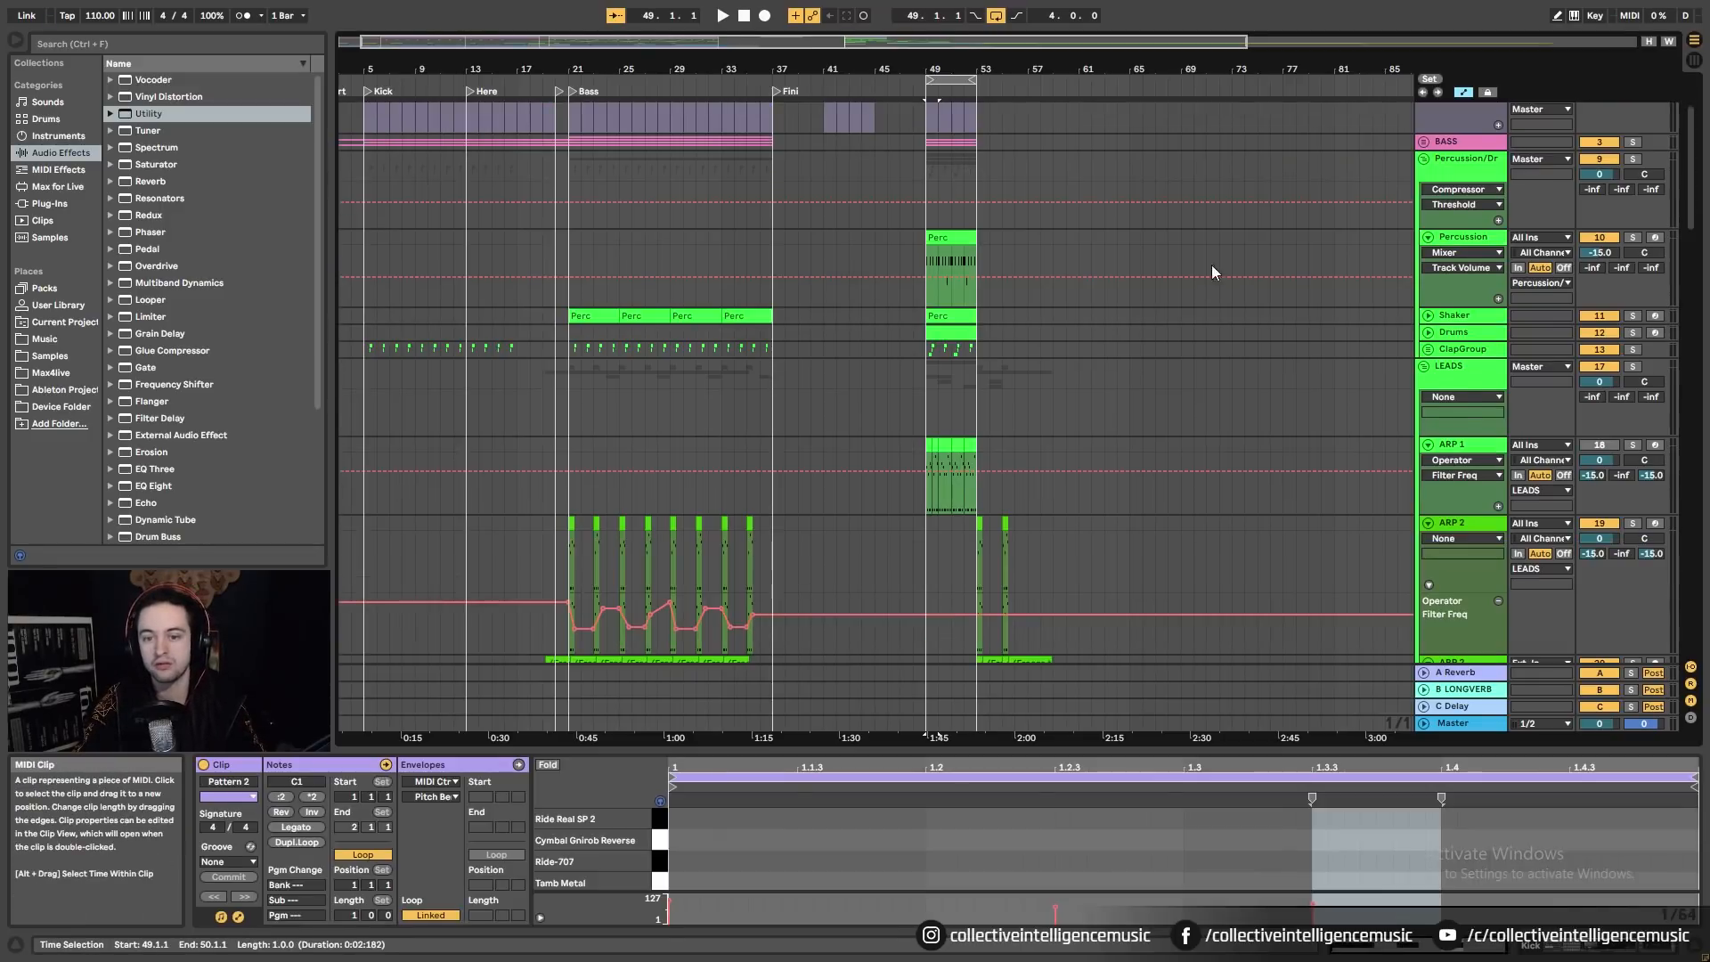
drag(1694, 159, 1702, 548)
shift+click(1367, 577)
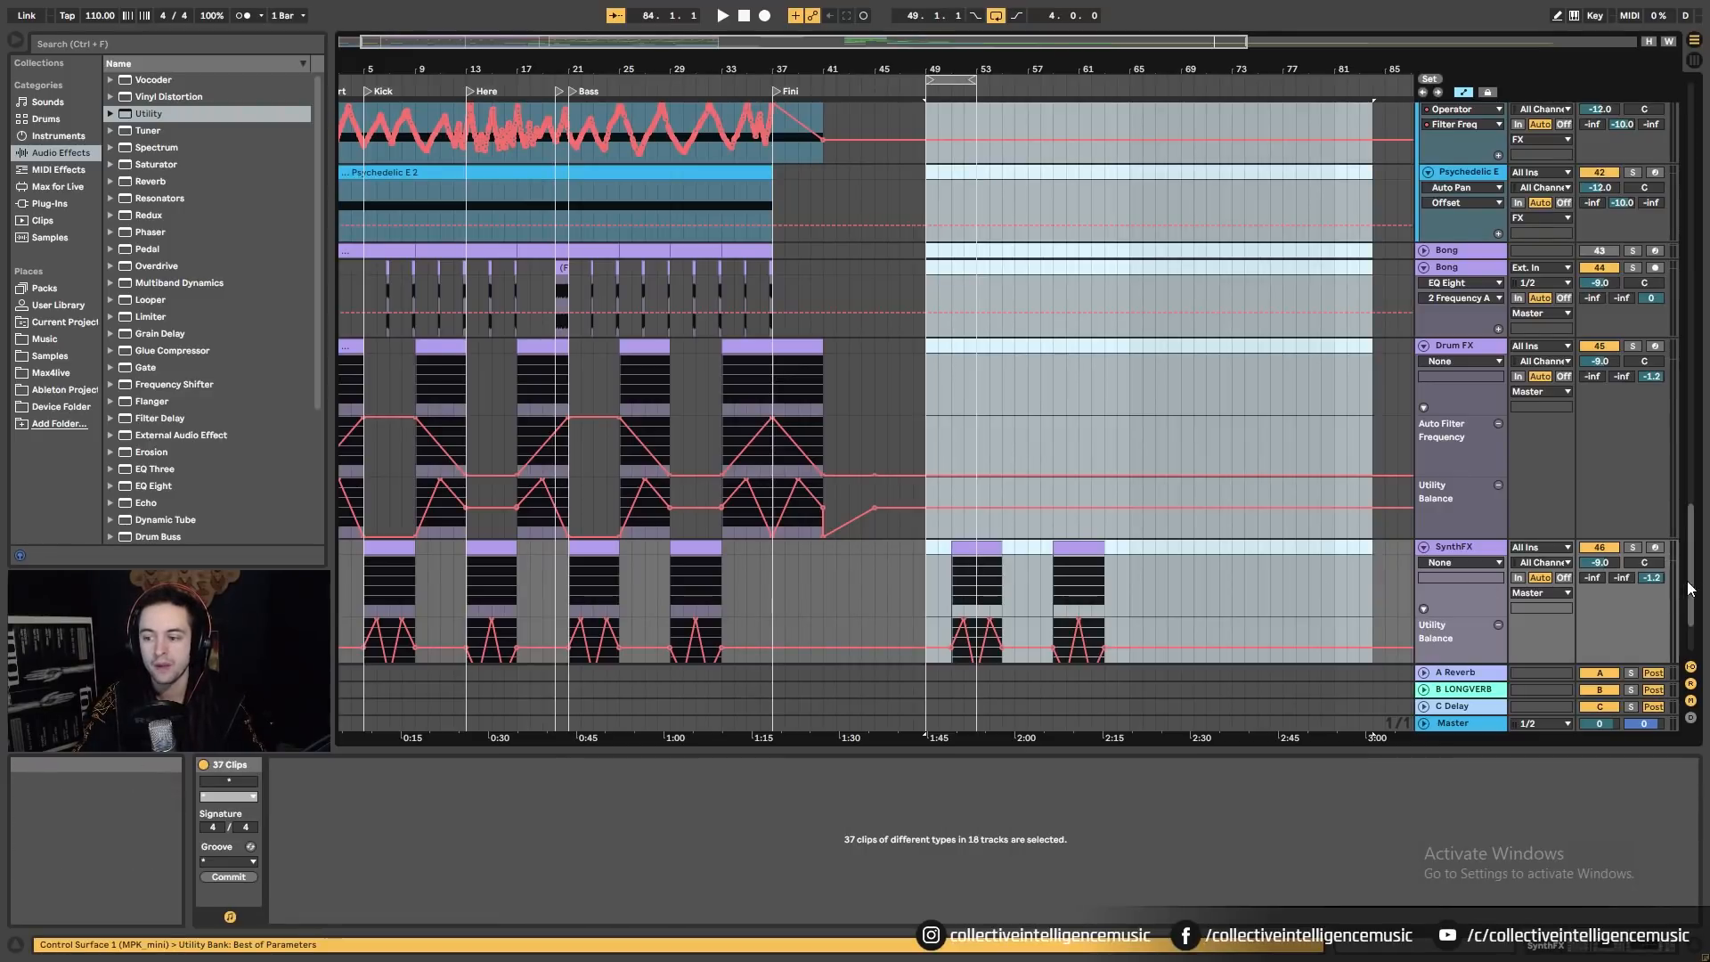
drag(1691, 588, 1651, 125)
click(925, 124)
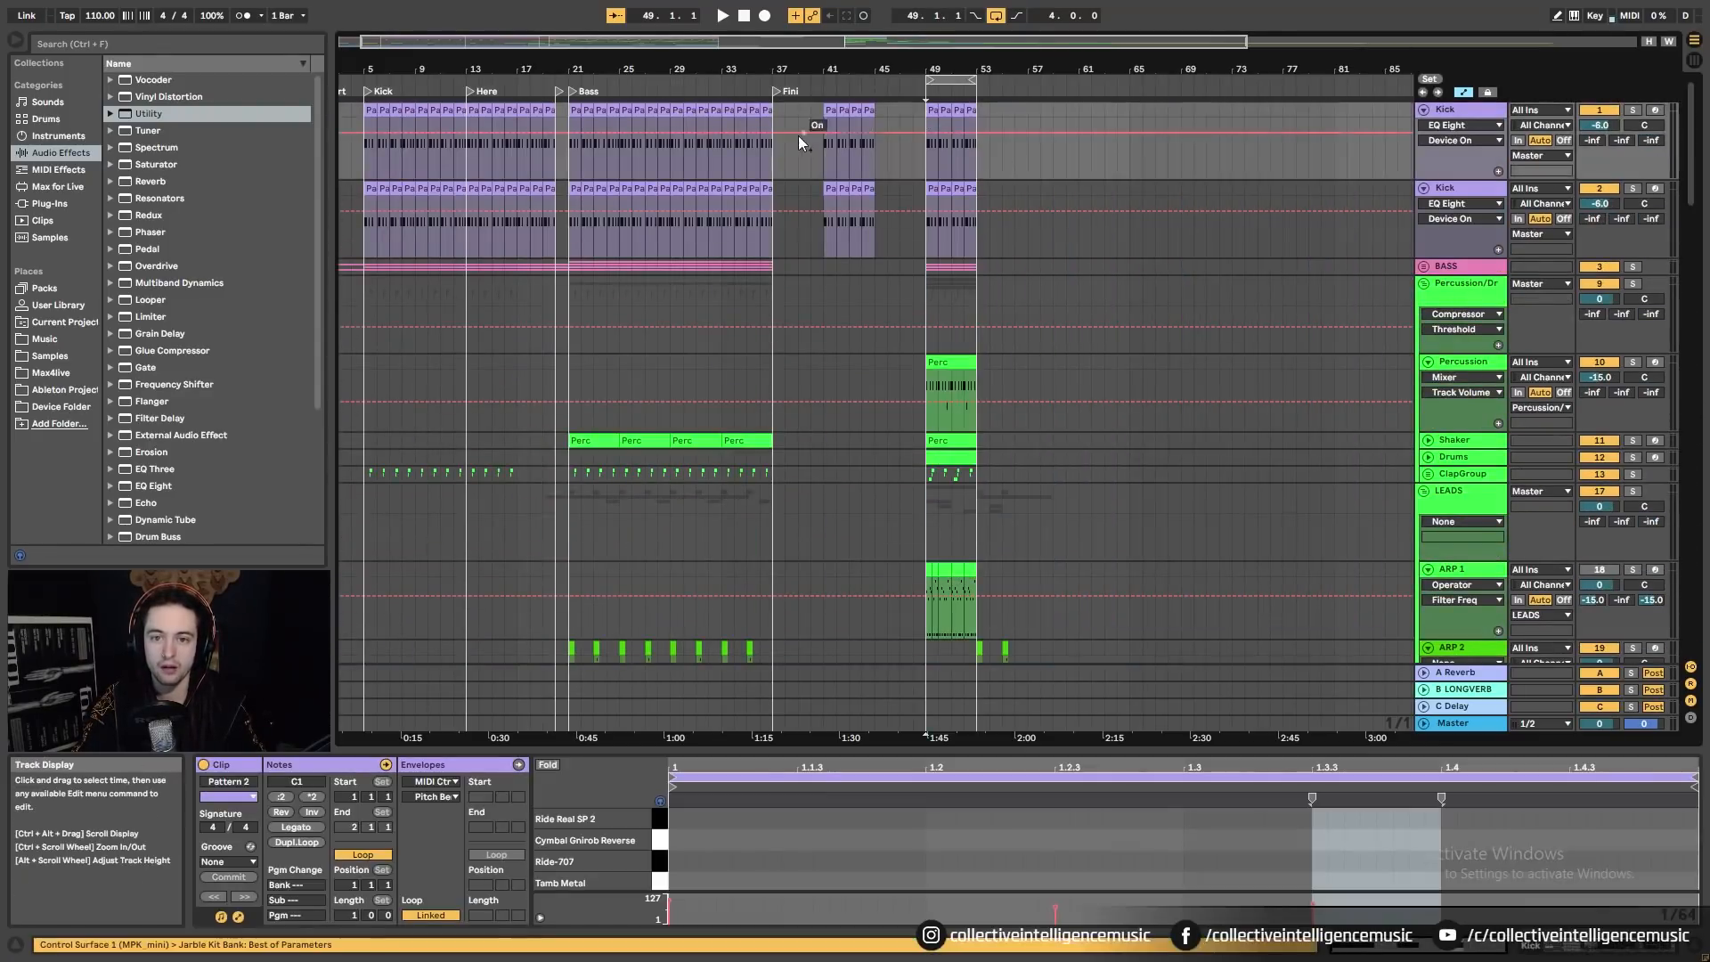
Step: Insert empty time into the arrangement at bar 45 so the spare clips from bar 49 start at bar 83
click(878, 111)
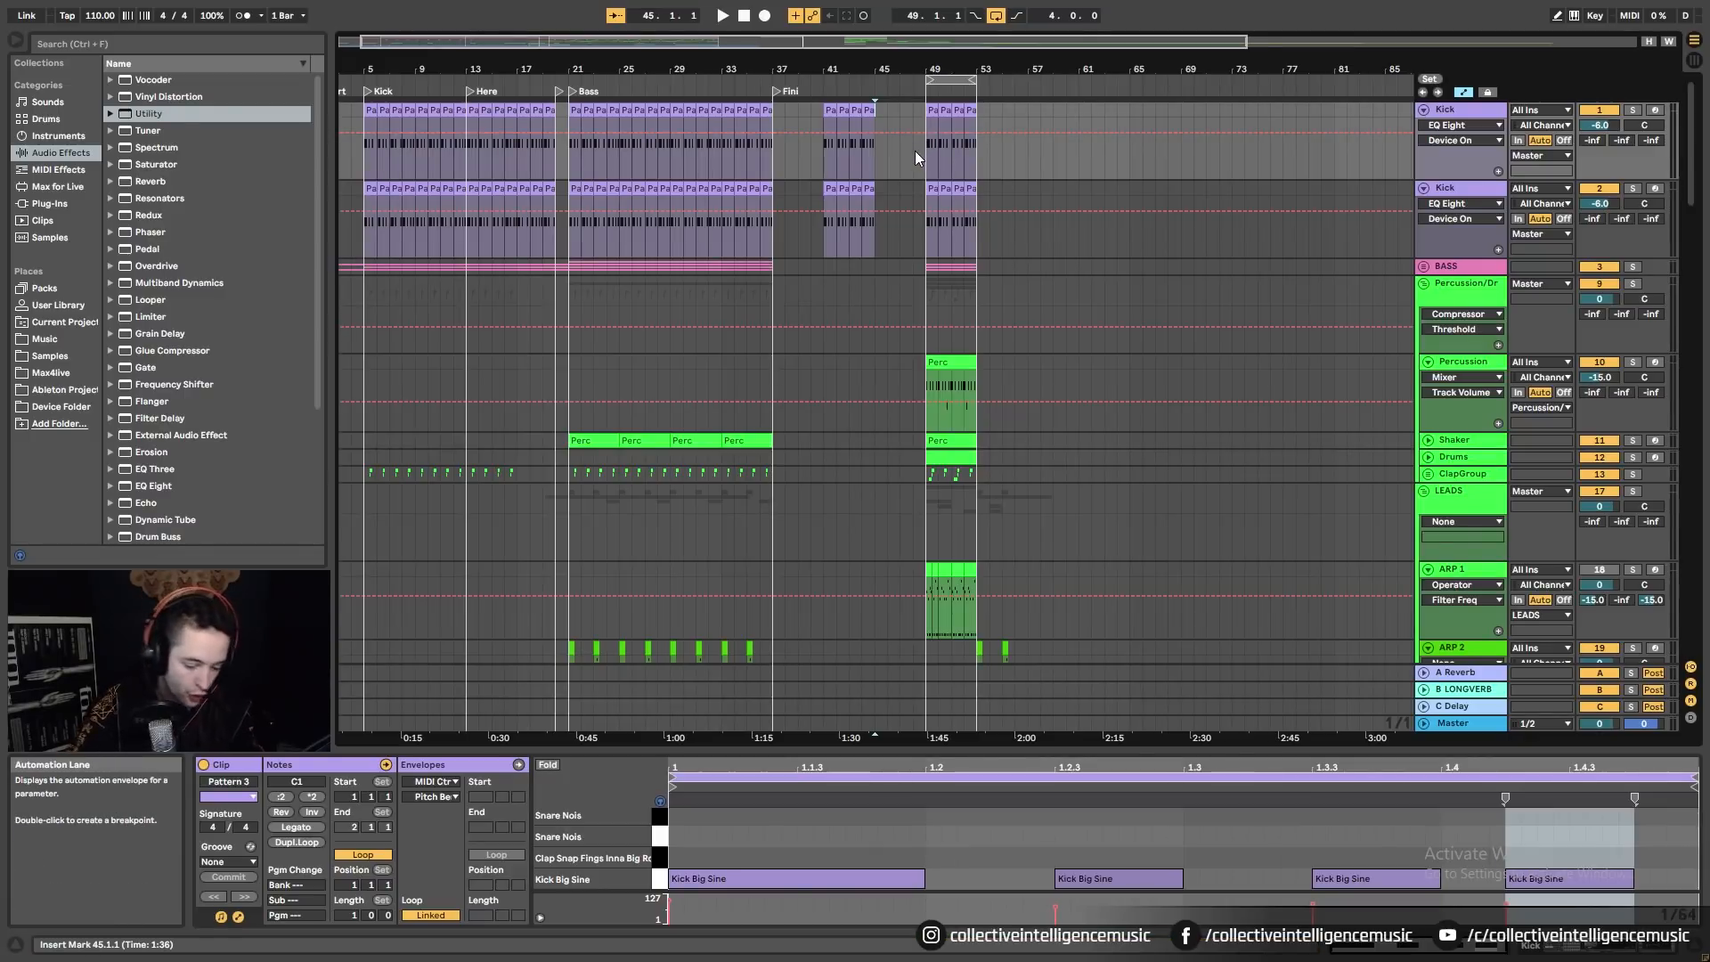
key(ctrl+i)
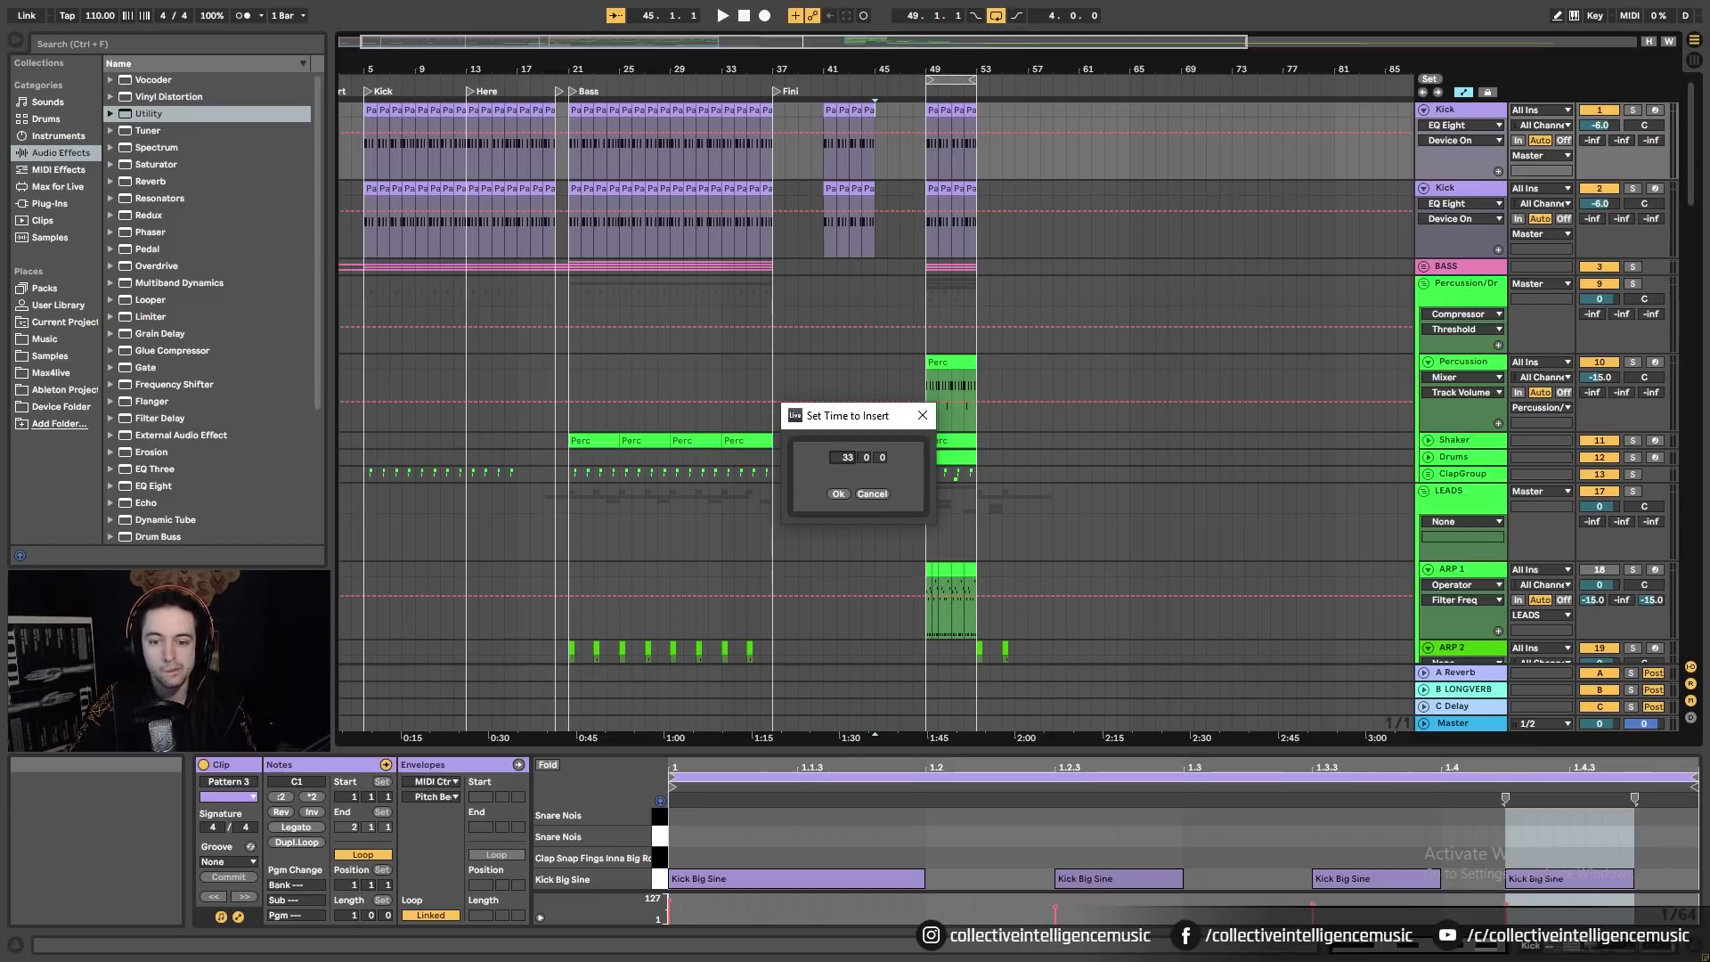
click(839, 495)
scroll(1088, 552, down, 7)
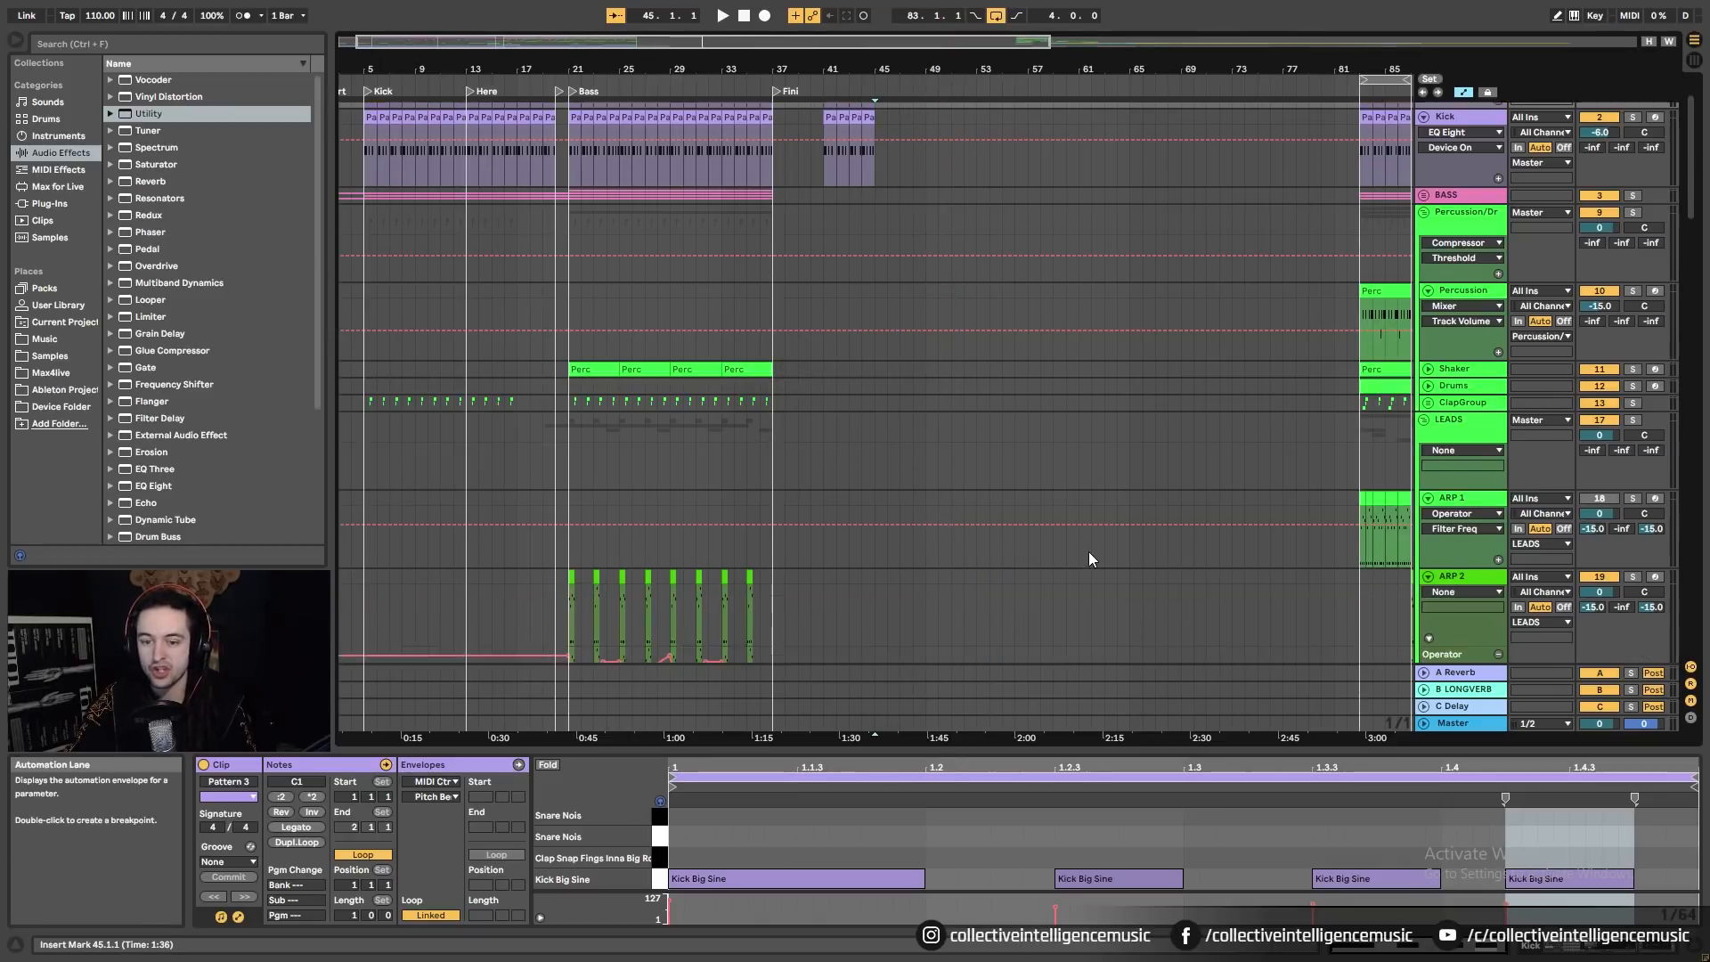
scroll(1088, 568, down, 5)
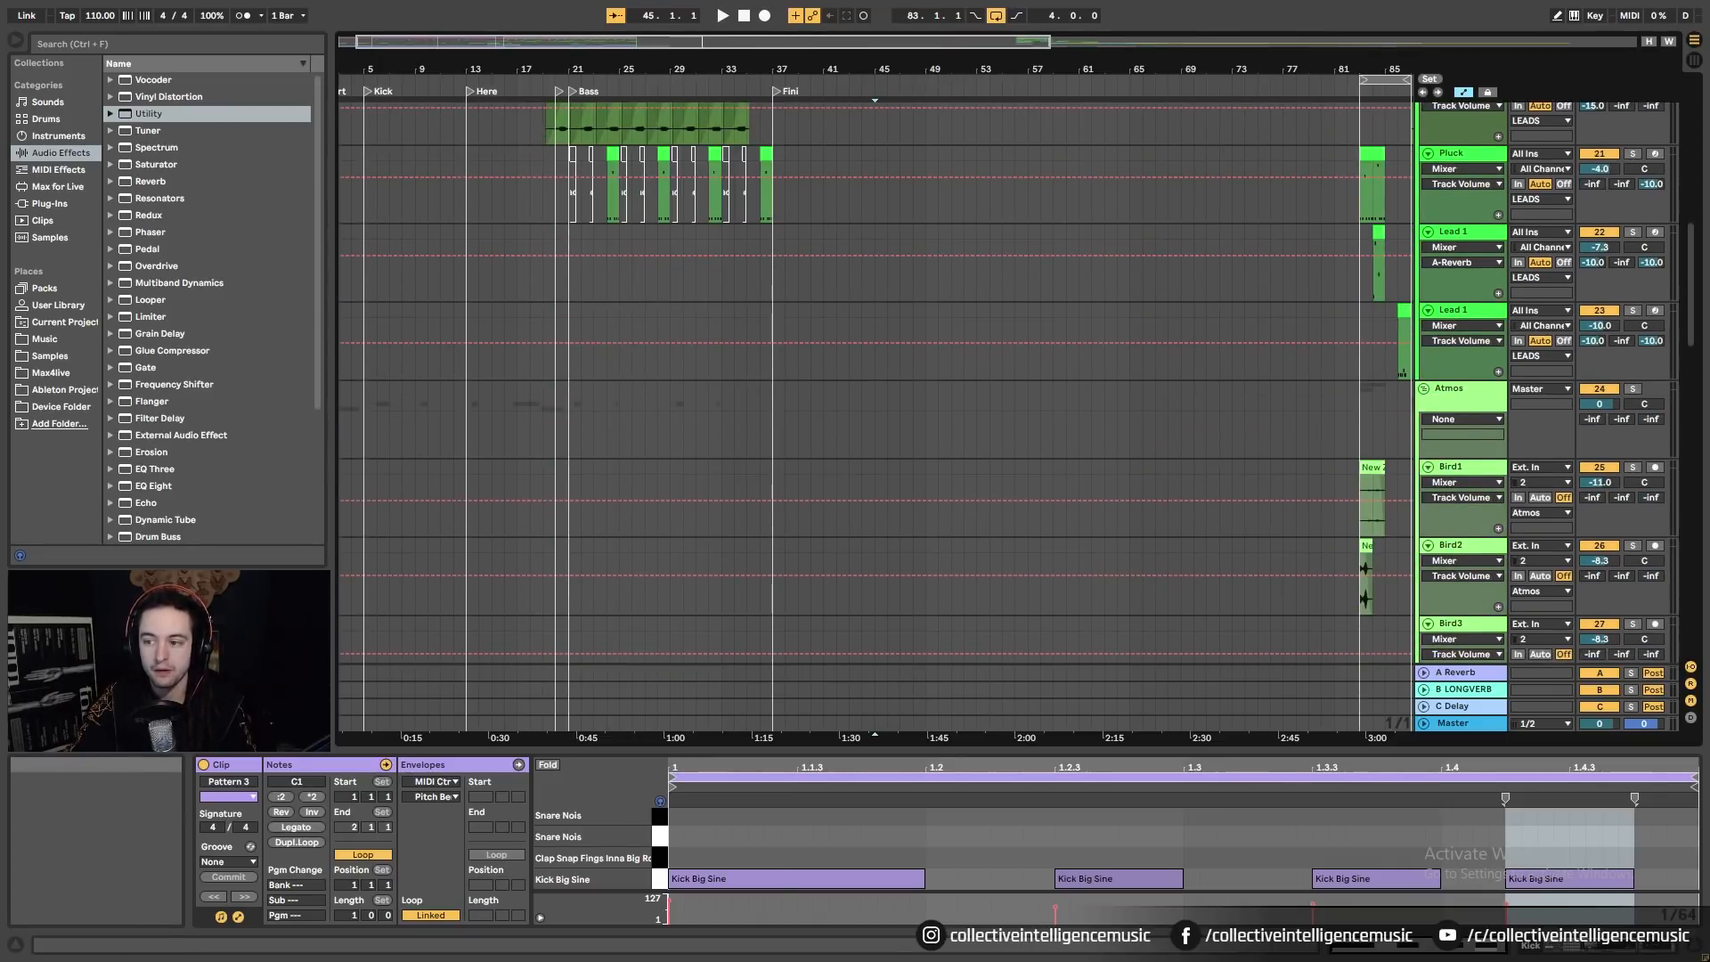
drag(1695, 336, 1505, 80)
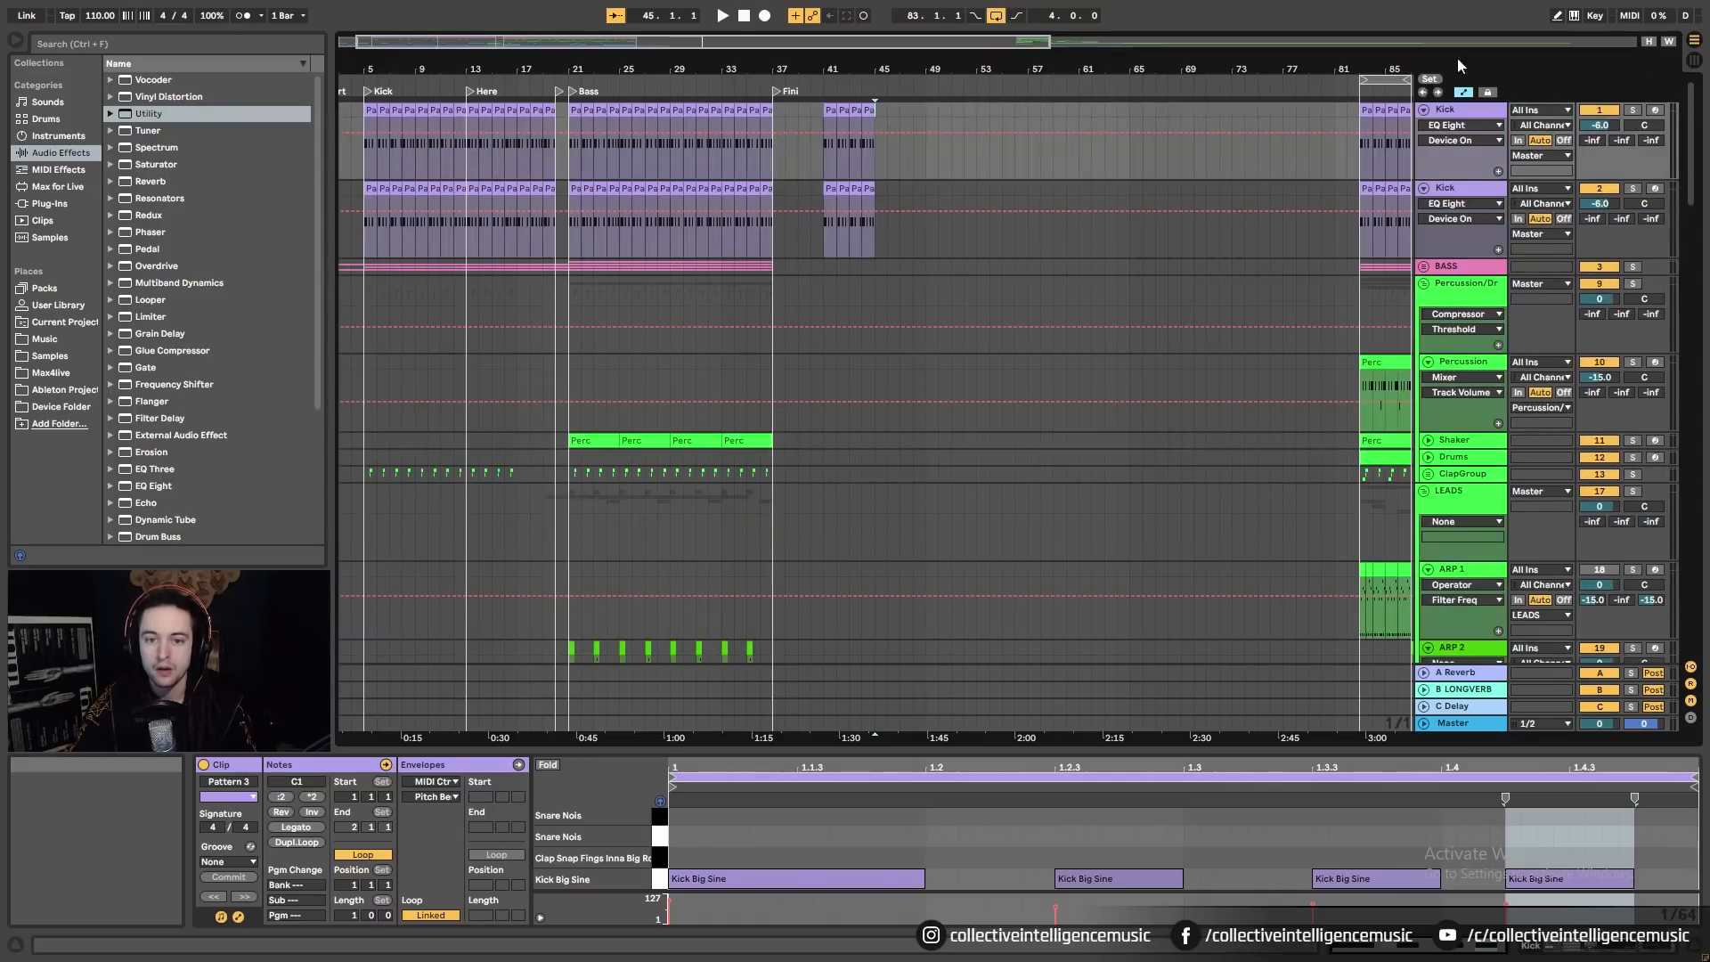
Step: Duplicate the bar 41 to 45 clips on both Kick tracks three times, extending the kicks to bar 57
click(837, 114)
shift+click(871, 188)
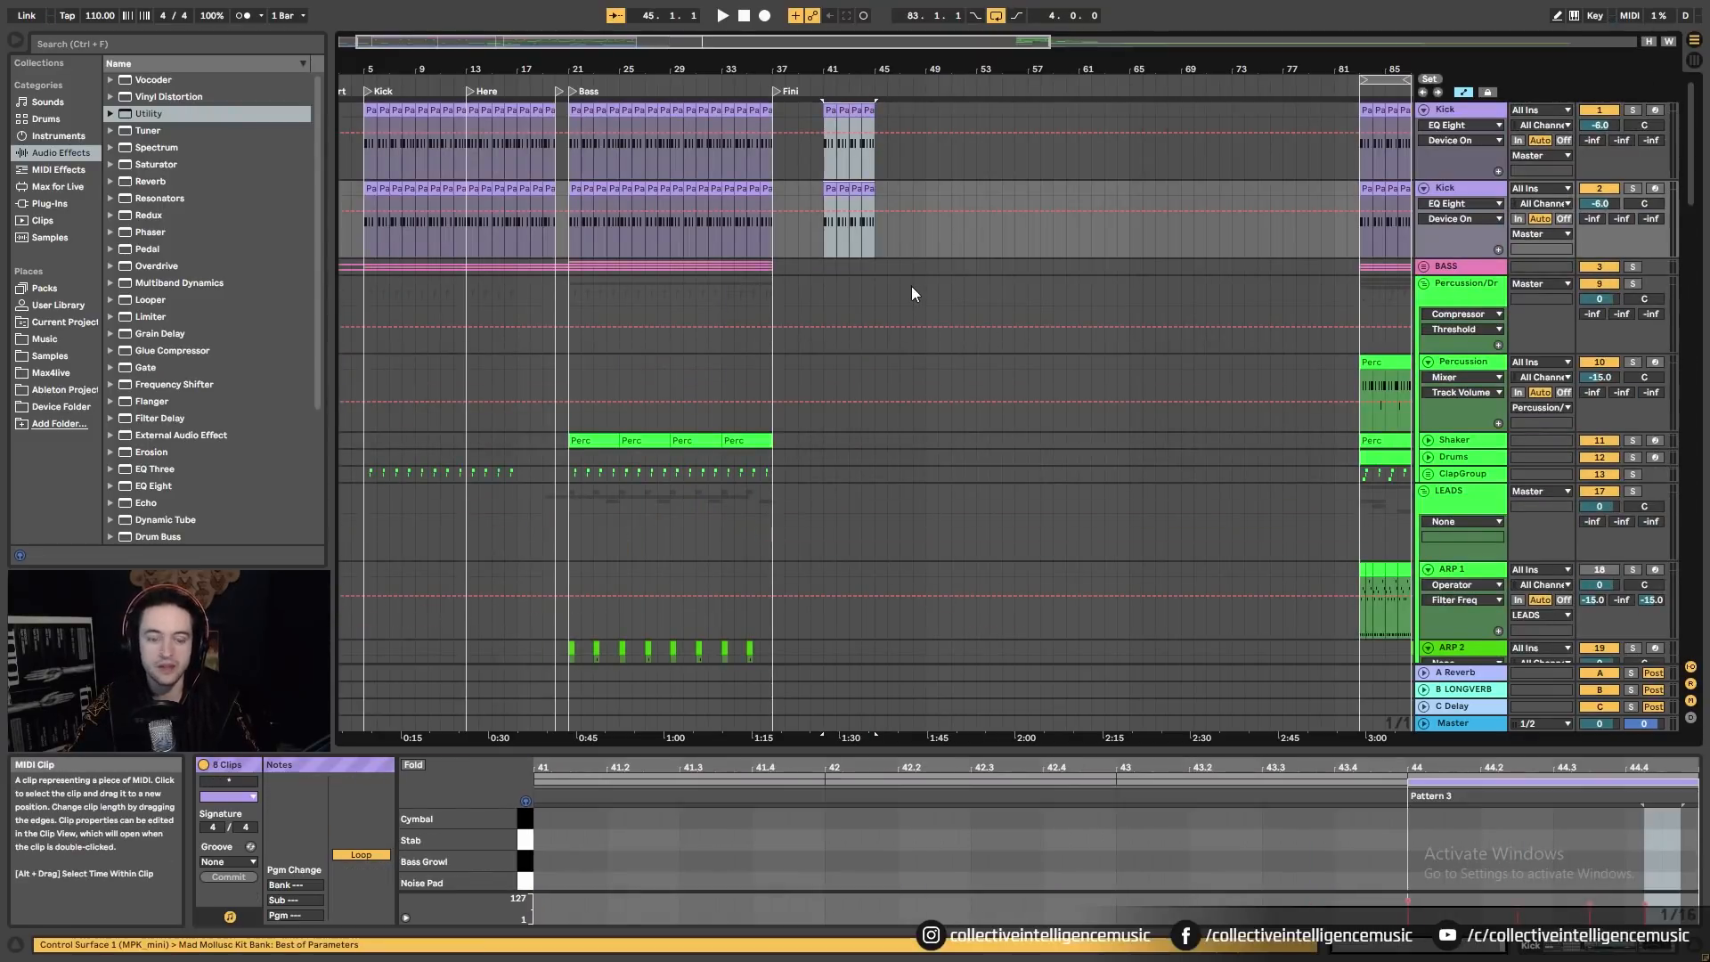
key(ctrl+d)
key(ctrl+d)
key(ctrl+d)
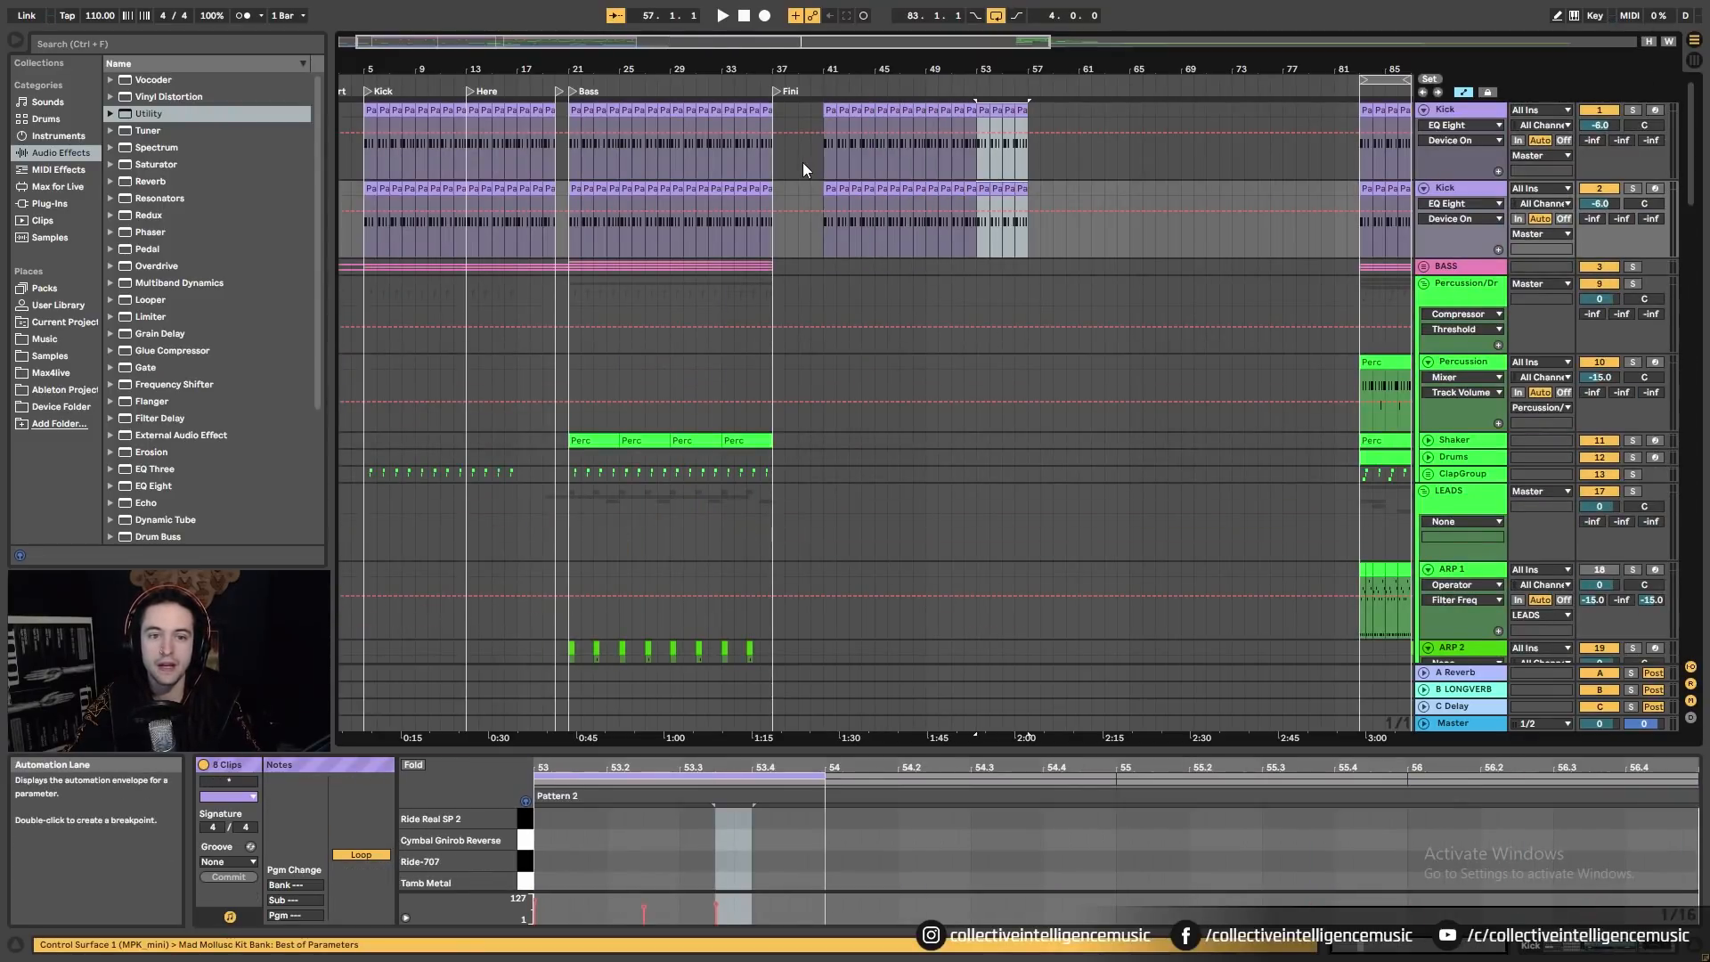
Step: Unfold the BASS group, copy a four-bar SubBass clip from before bar 37 to bar 41 and start playback
click(773, 240)
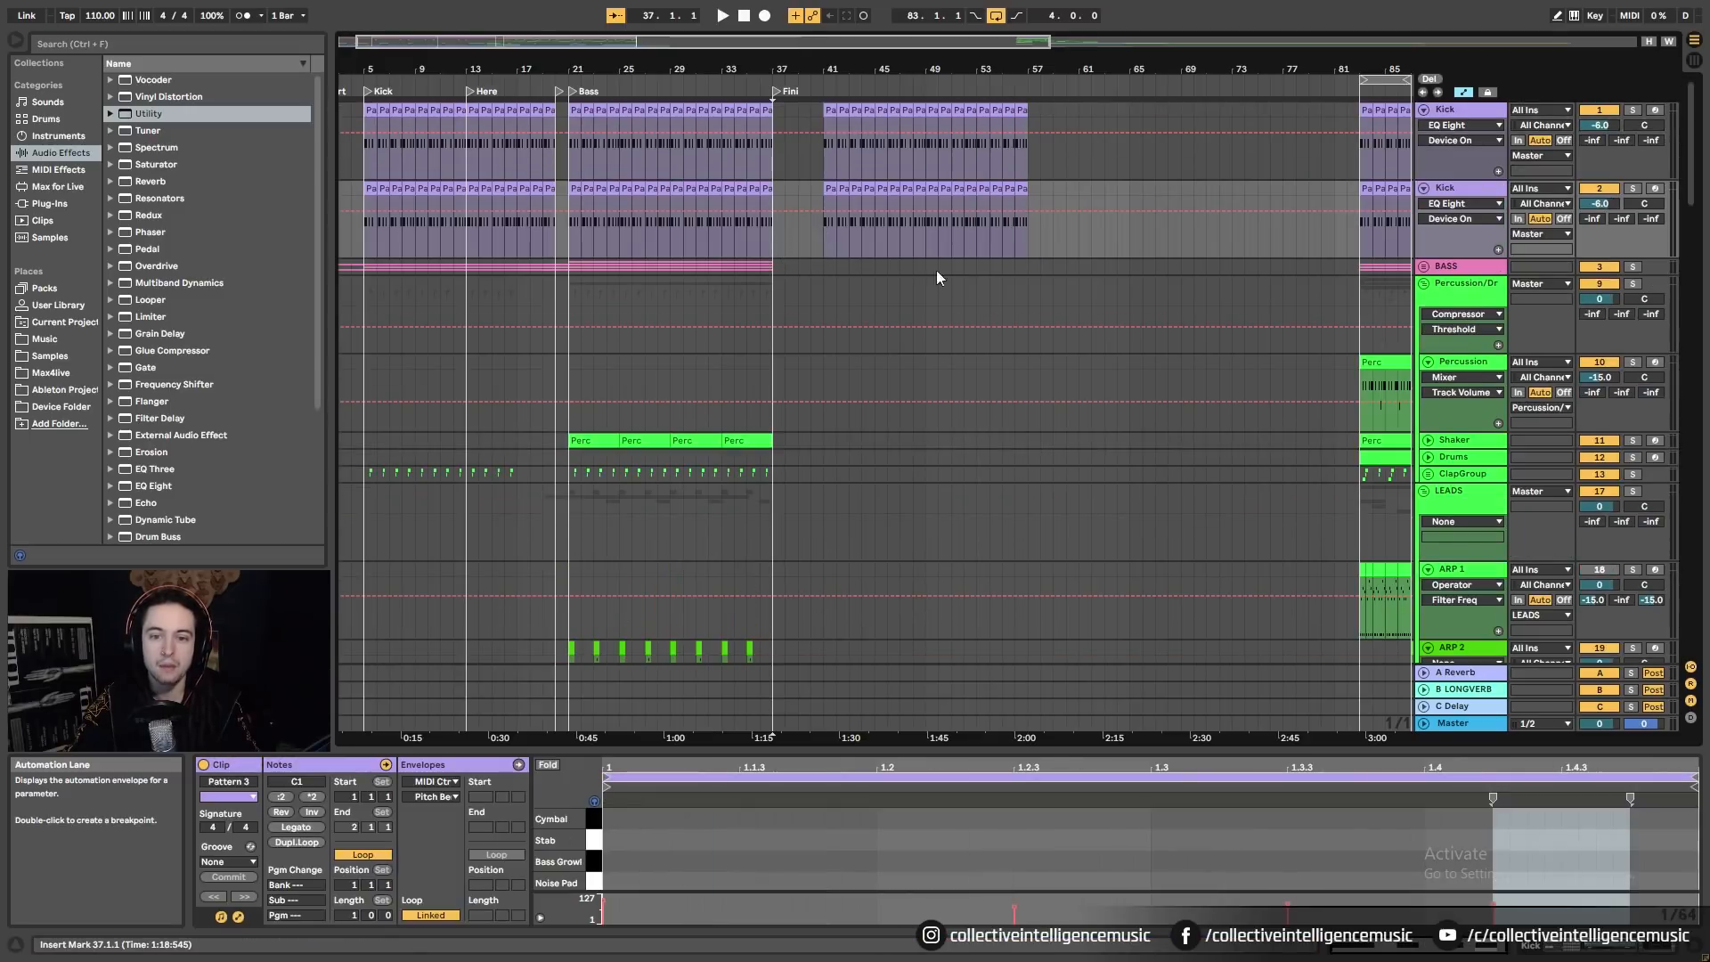
click(1423, 266)
scroll(914, 312, down, 2)
scroll(842, 272, up, 1)
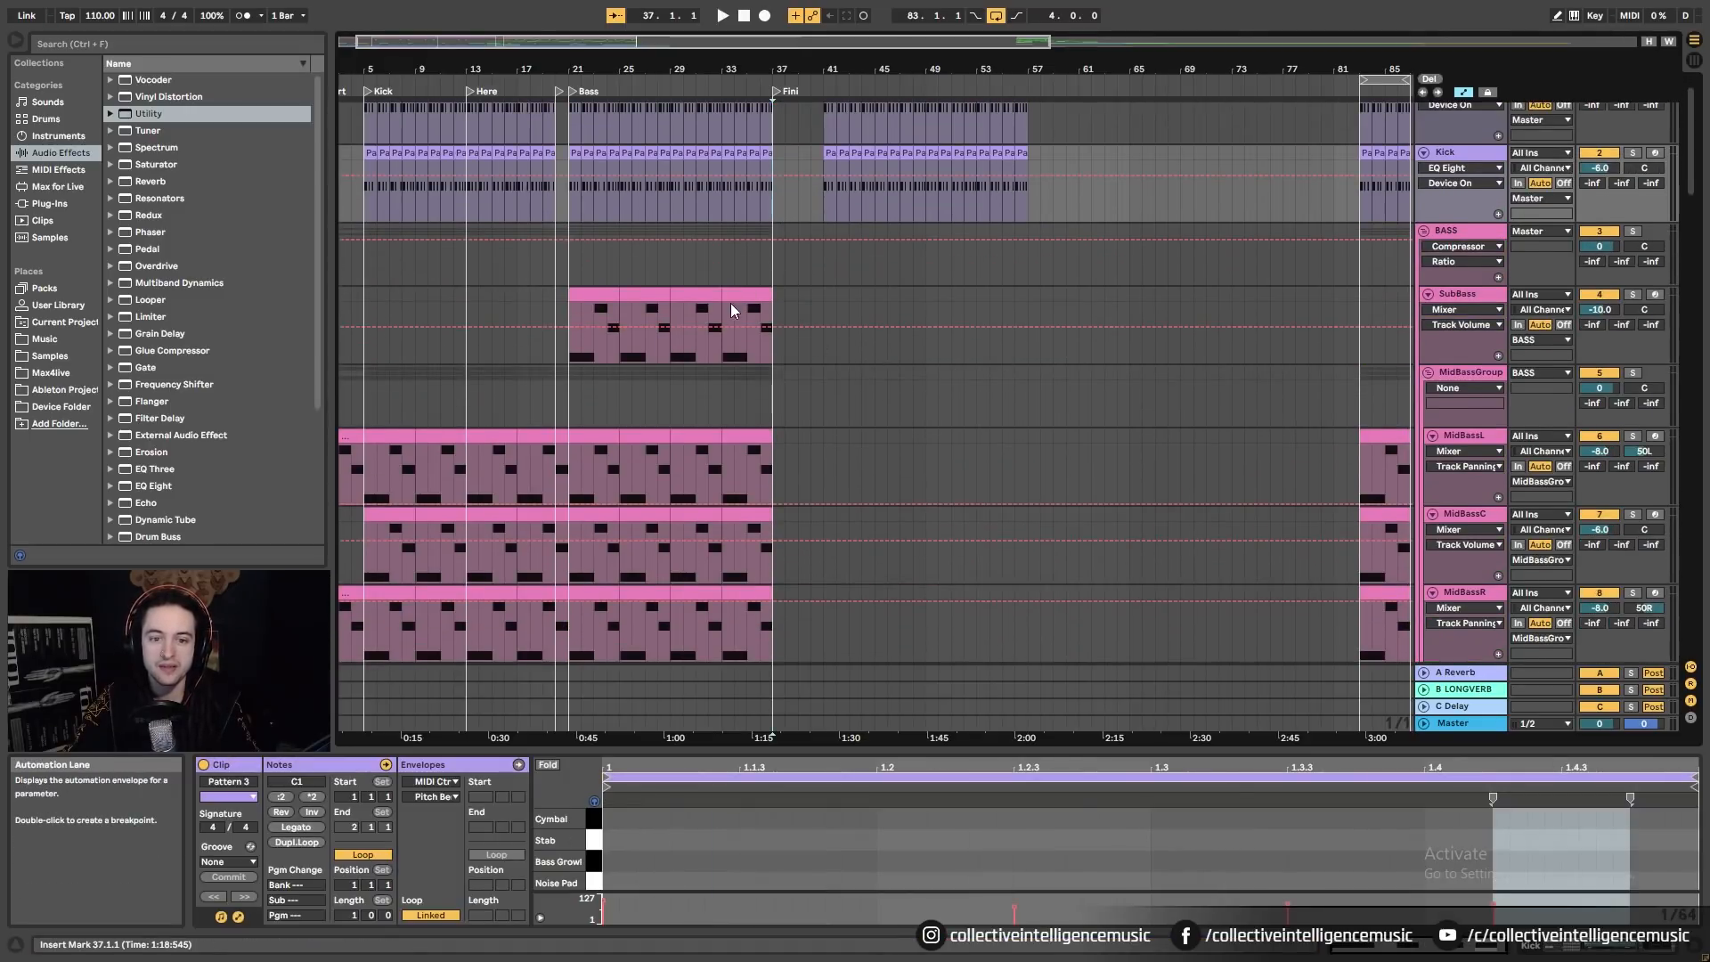
click(734, 297)
key(ctrl+c)
click(828, 294)
key(ctrl+v)
key(space)
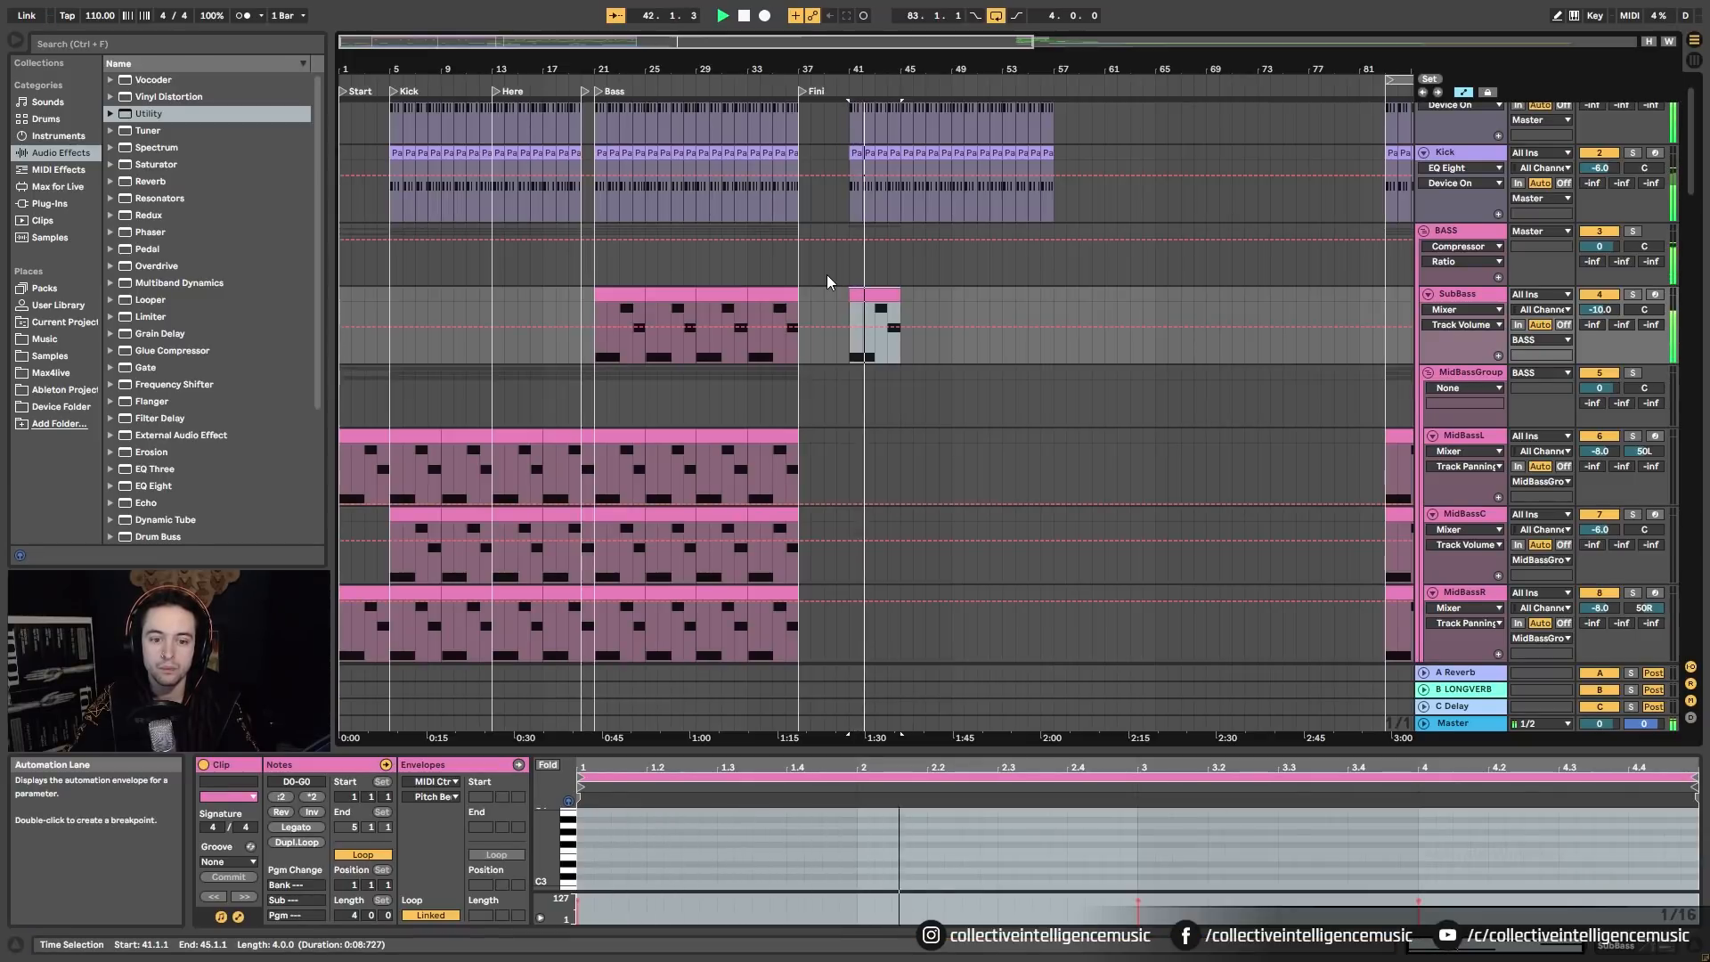
Step: Duplicate the SubBass clip at bar 41 three times so it runs to bar 57
scroll(828, 274, down, 2)
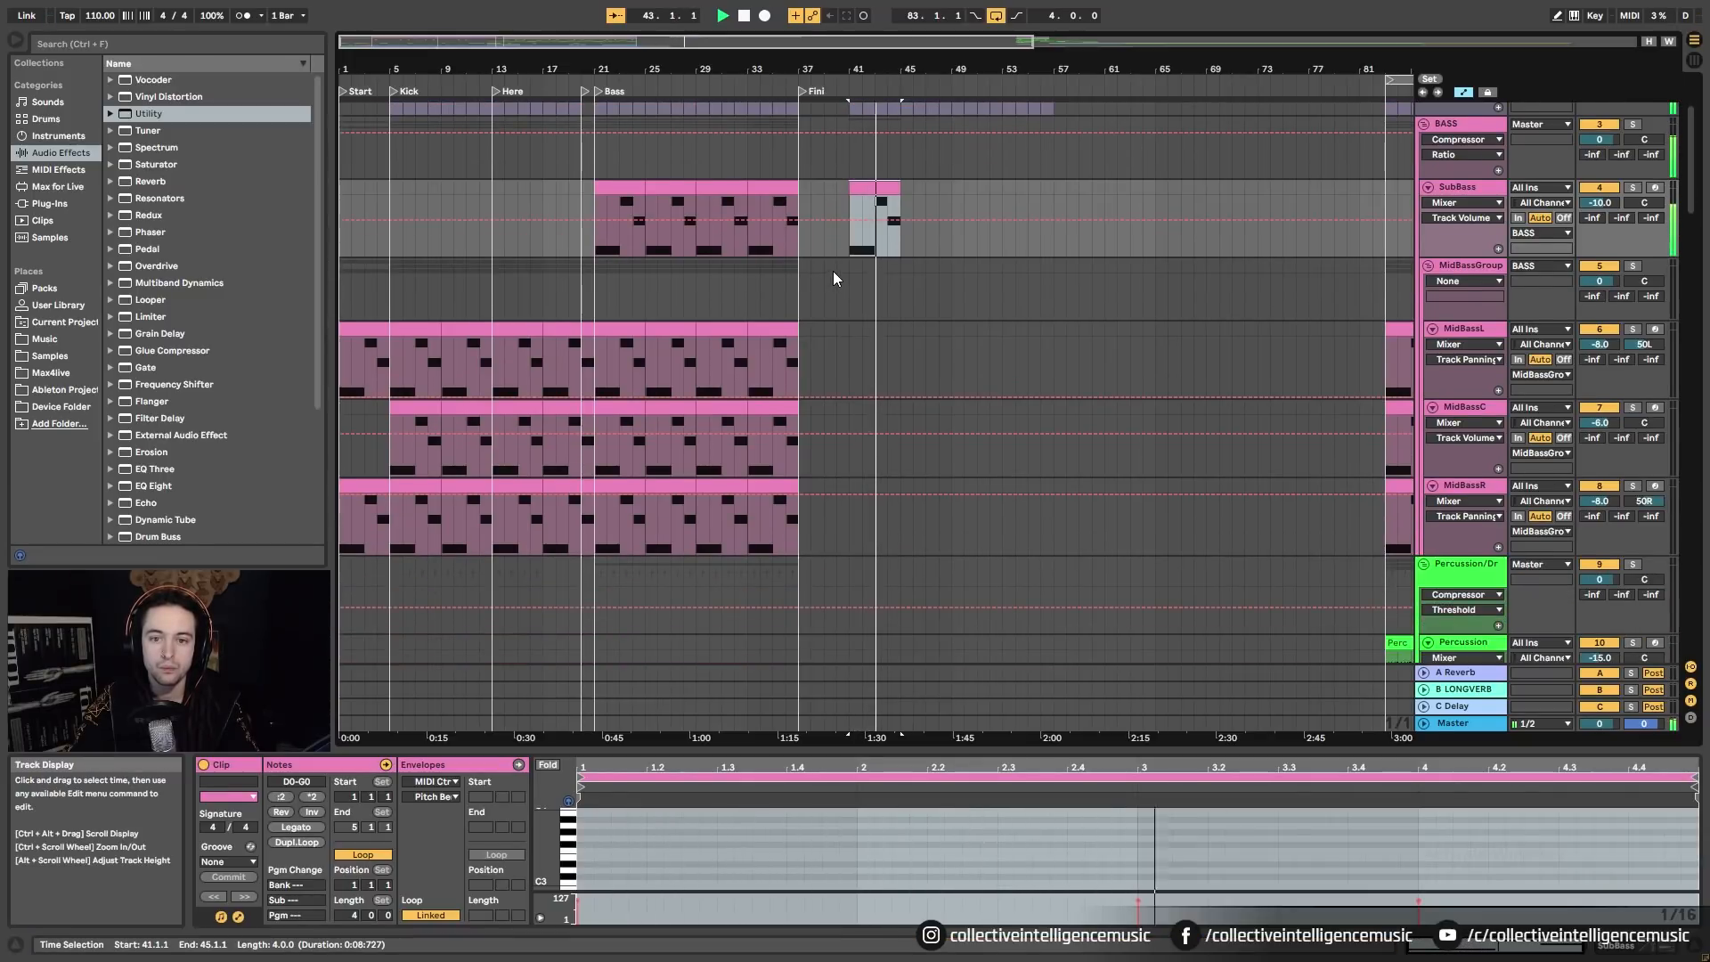
scroll(835, 270, up, 3)
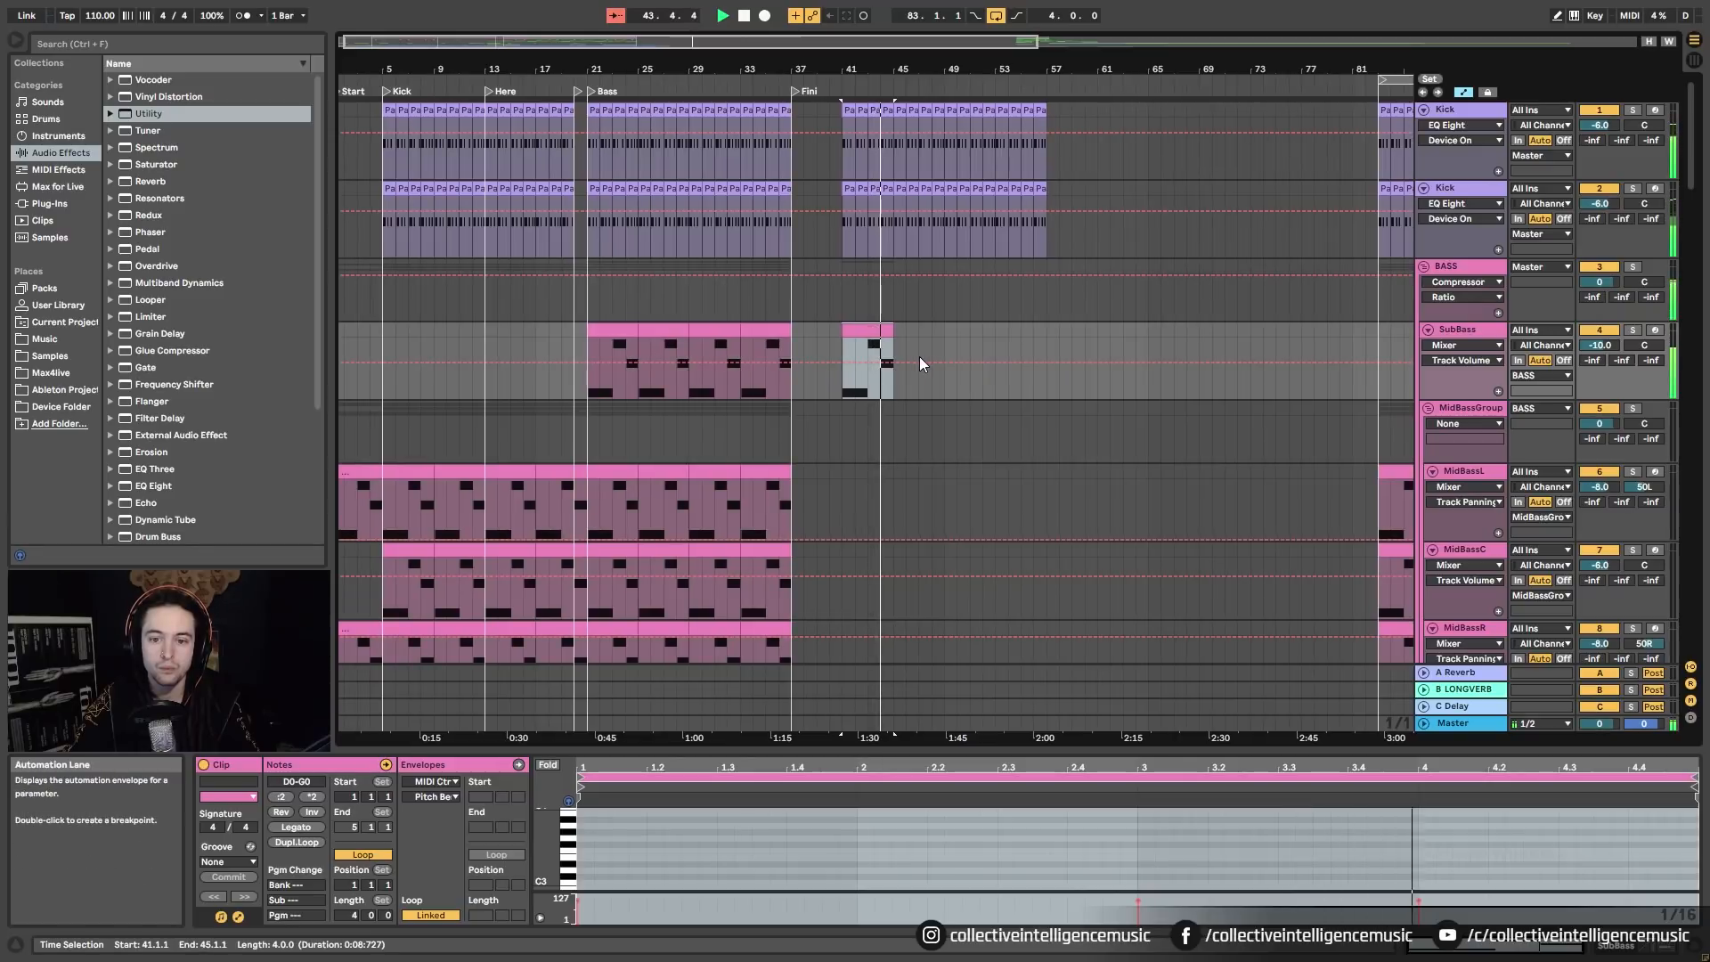
key(ctrl+d)
key(ctrl+d)
key(ctrl+d)
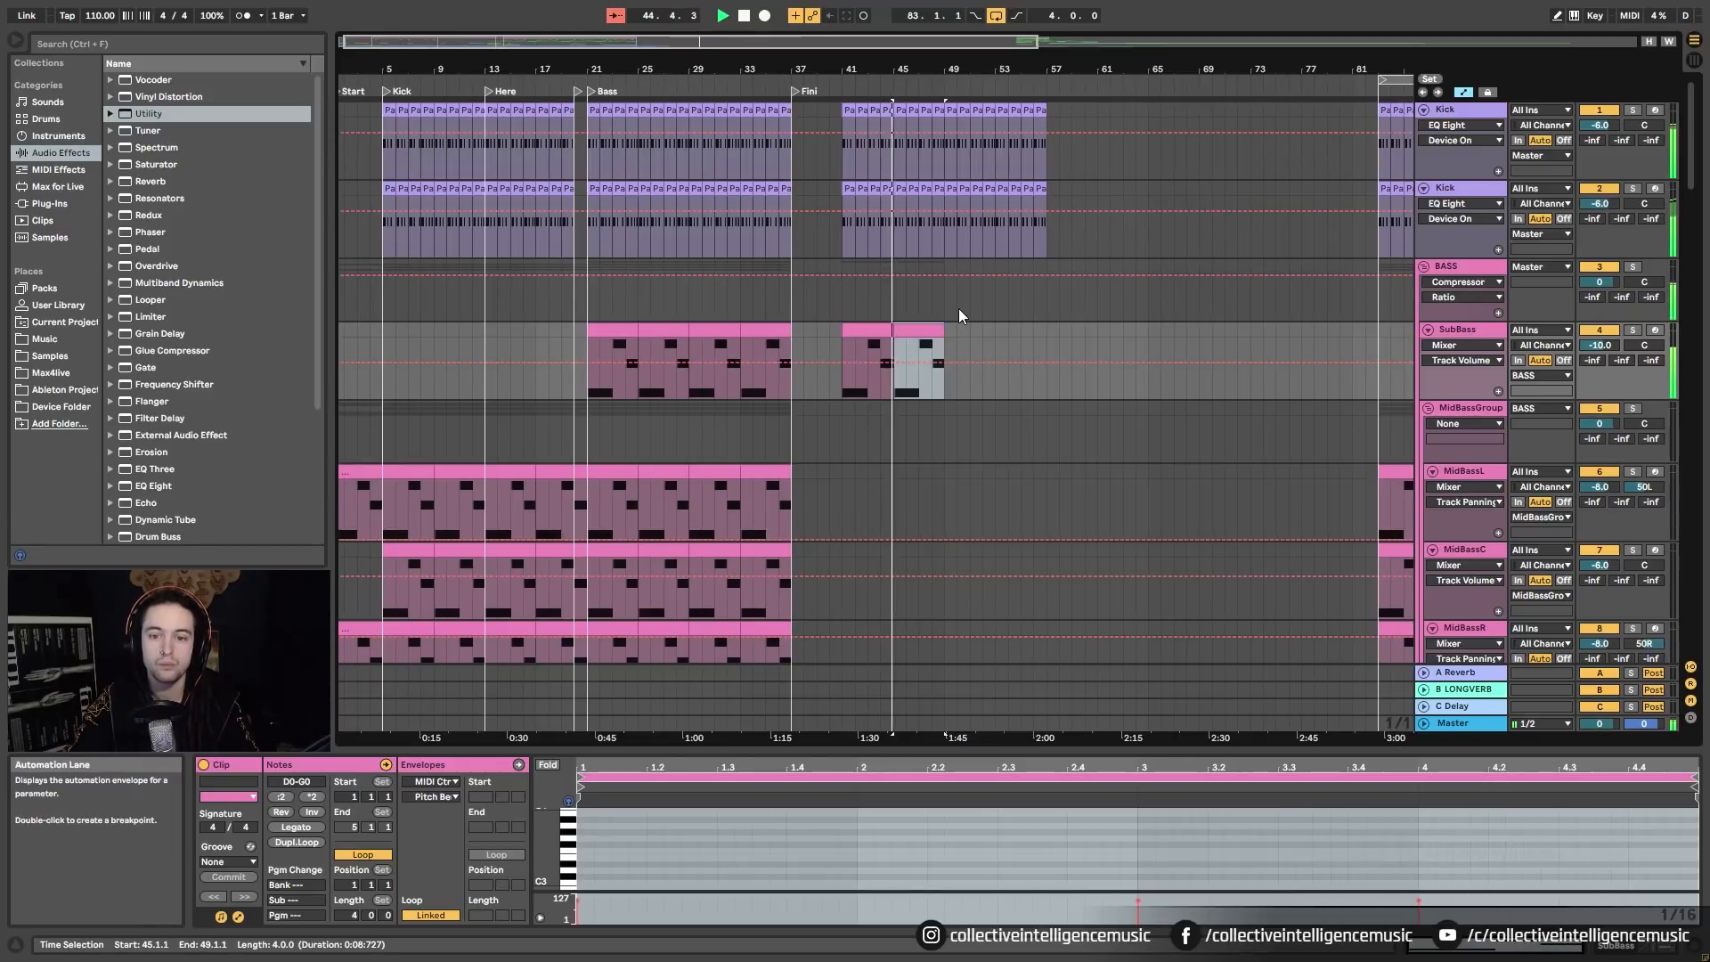
Step: Copy the MidBassL, MidBassC and MidBassR clips at bar 33 to bar 49 and duplicate them once up to bar 57
scroll(996, 356, down, 2)
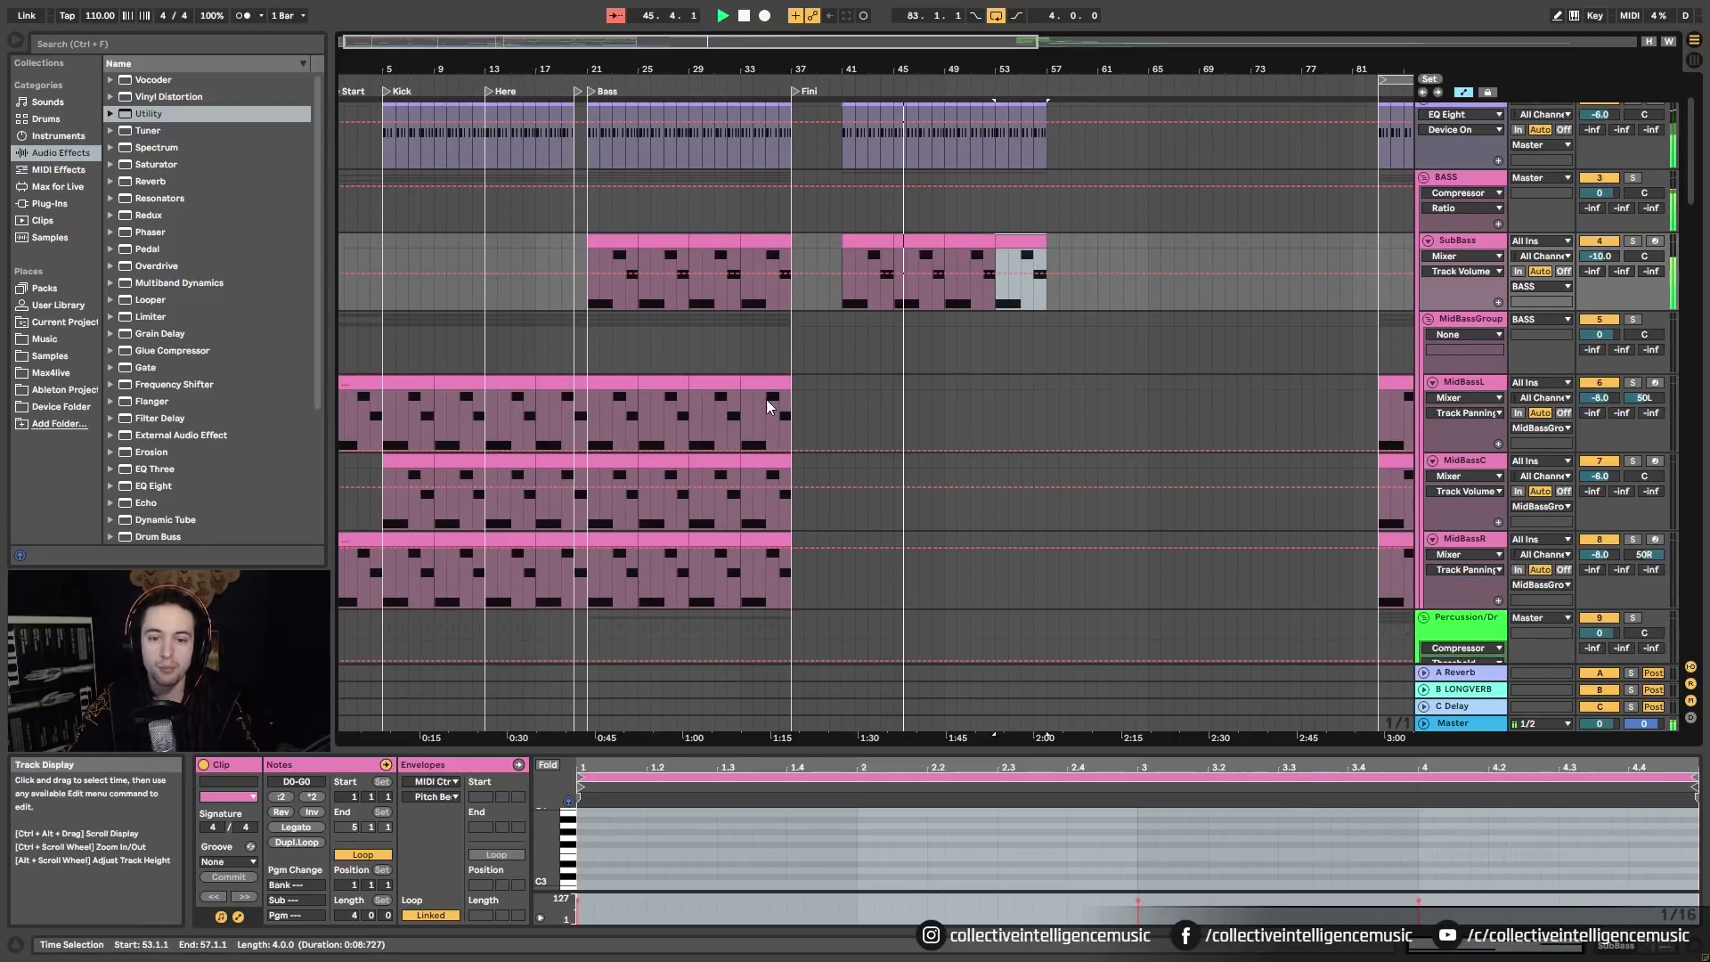
click(767, 382)
shift+click(769, 540)
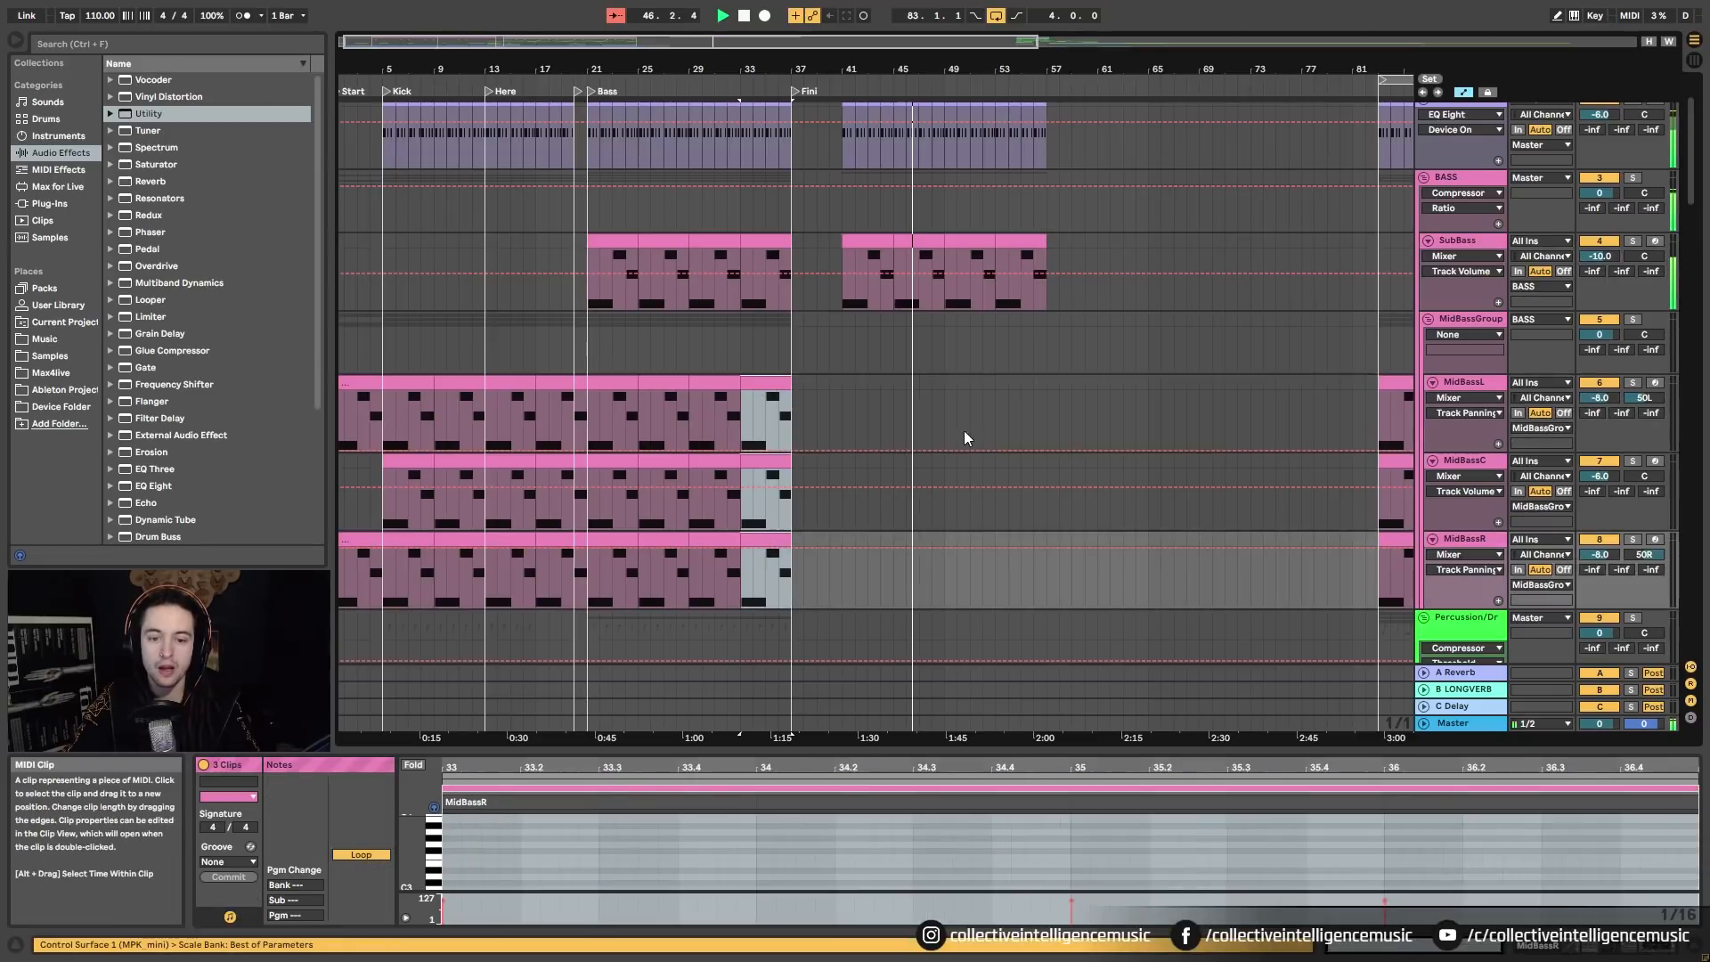
click(940, 387)
key(ctrl+v)
scroll(951, 431, down, 3)
key(ctrl+d)
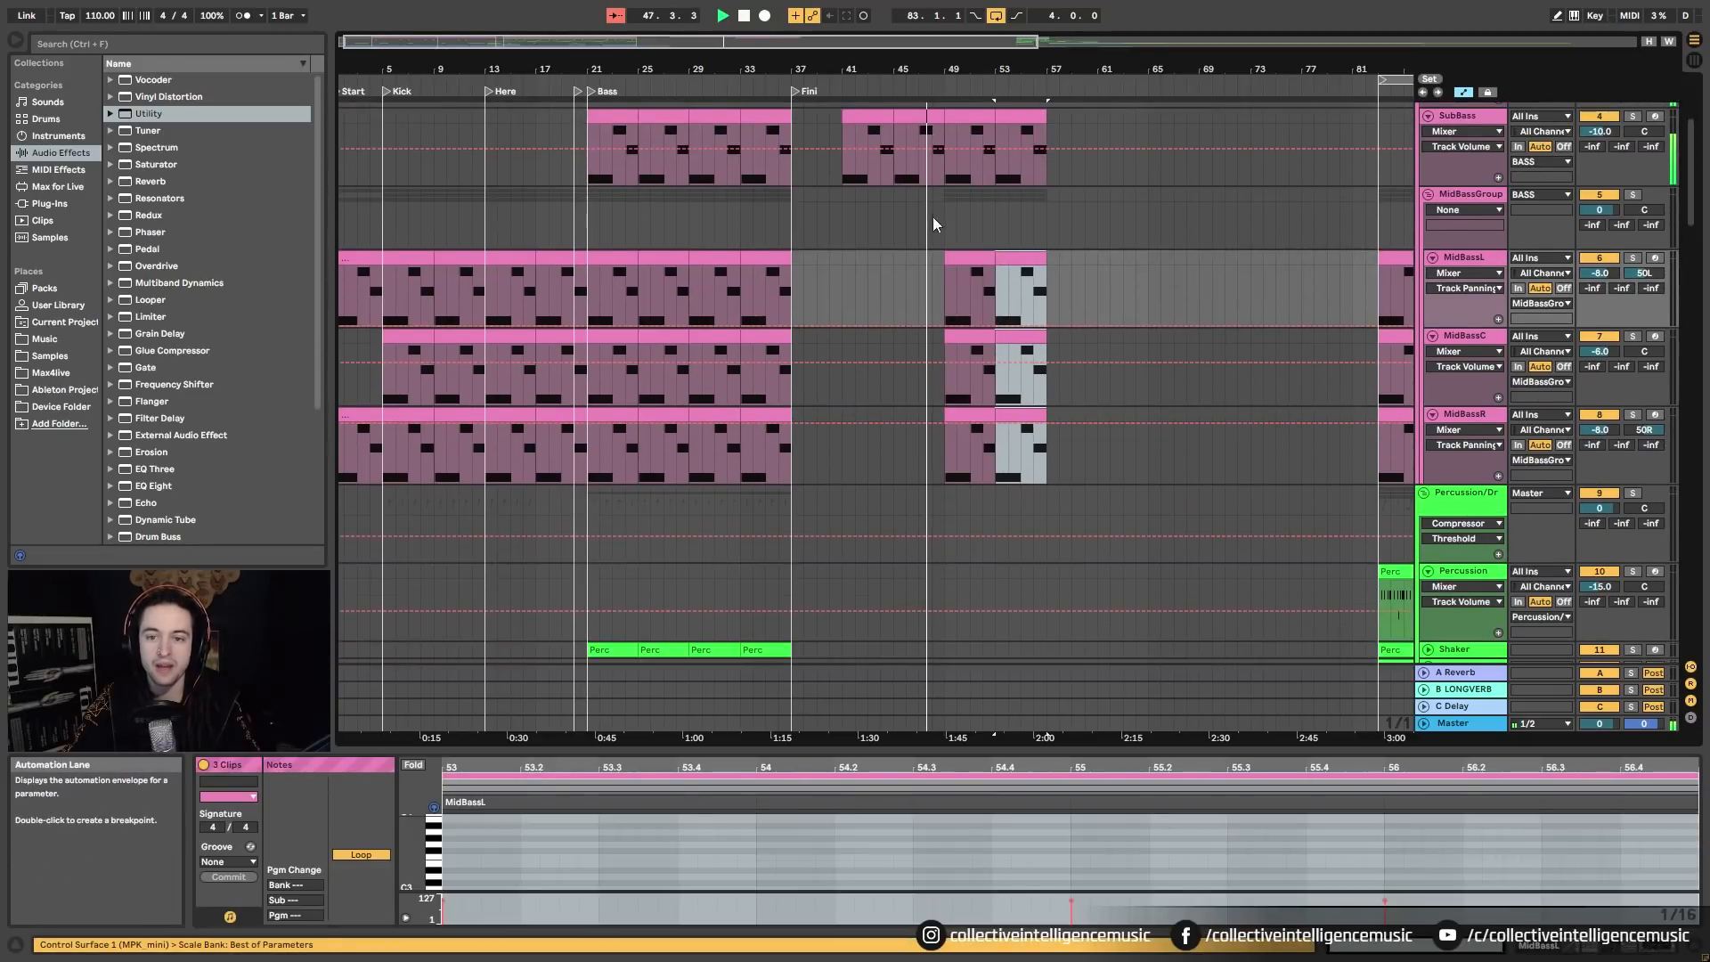
Step: Add a locator at bar 49 where the mid bass comes back in
scroll(932, 217, up, 4)
right_click(944, 84)
click(960, 128)
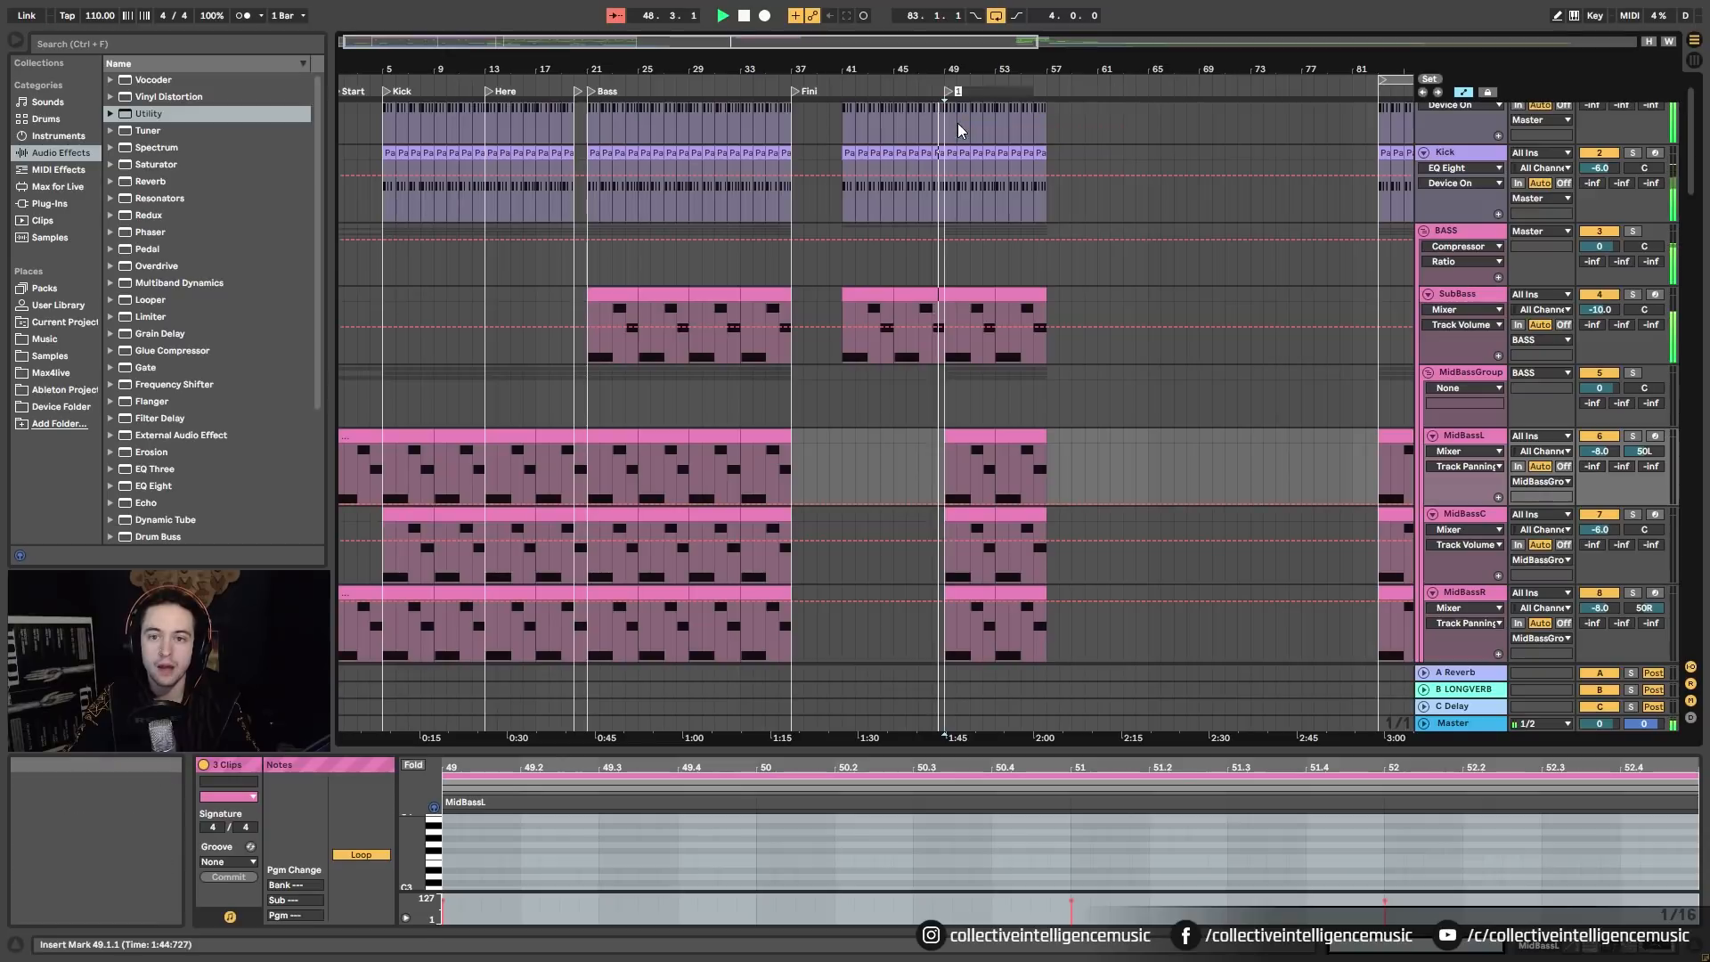
Step: Copy the Shaker track's Perc clip from bar 33 to bar 49
scroll(899, 404, down, 8)
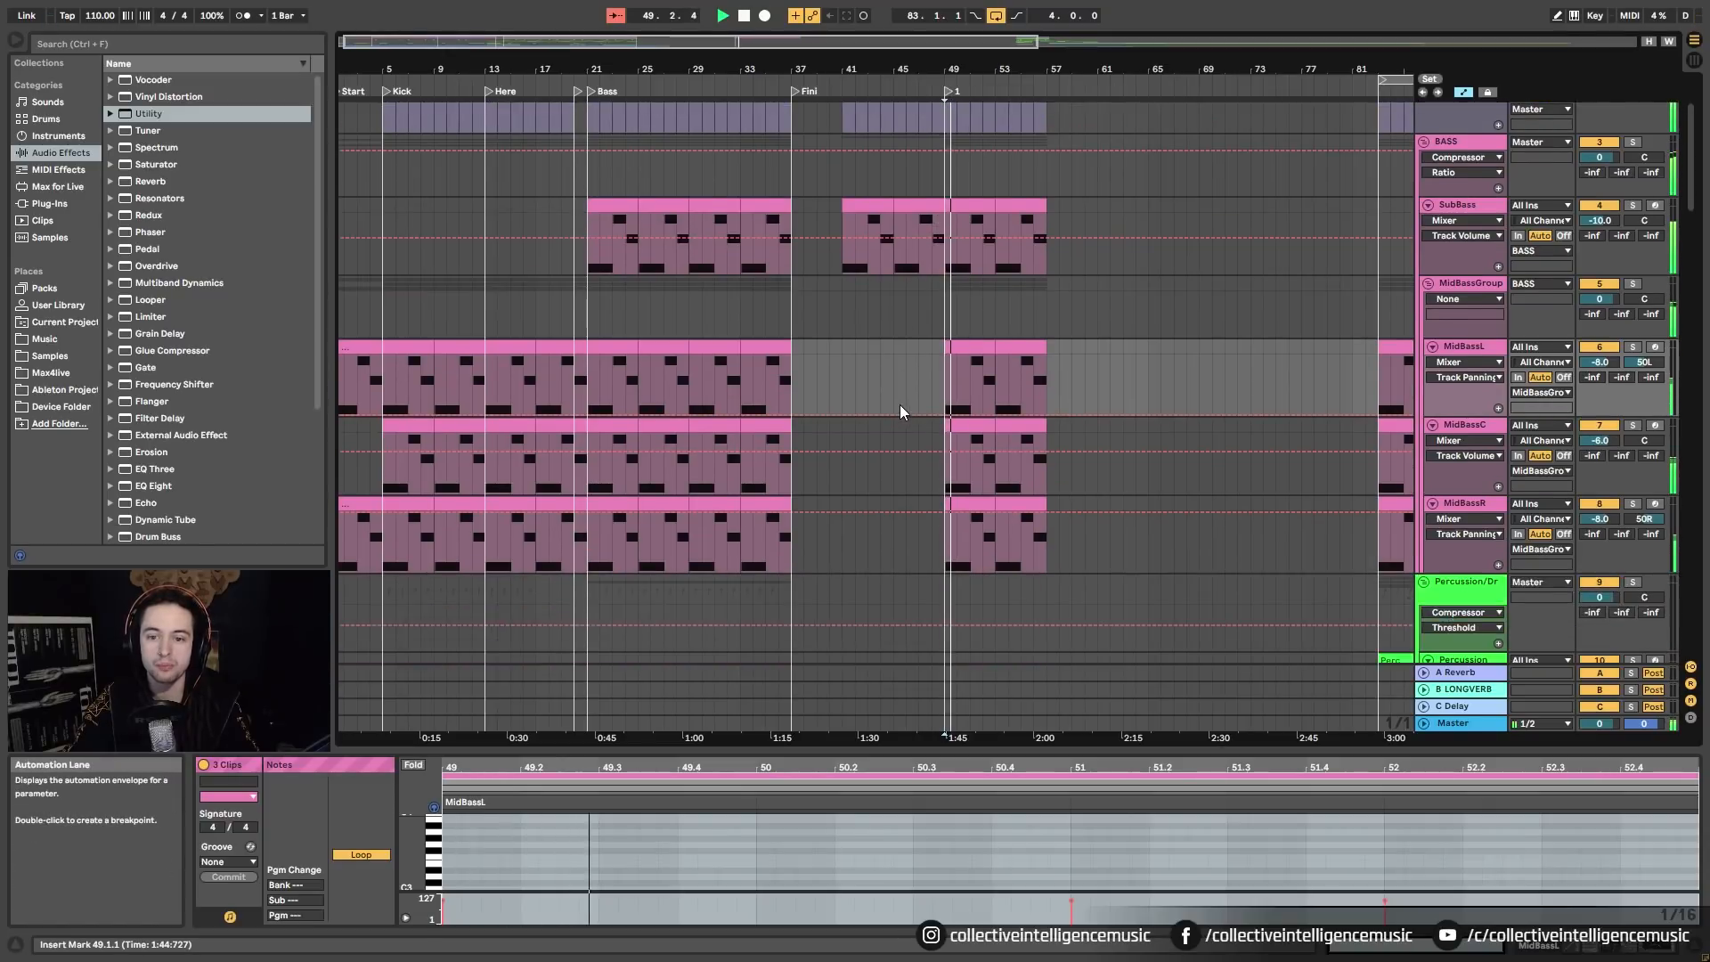
scroll(900, 415, down, 3)
click(971, 383)
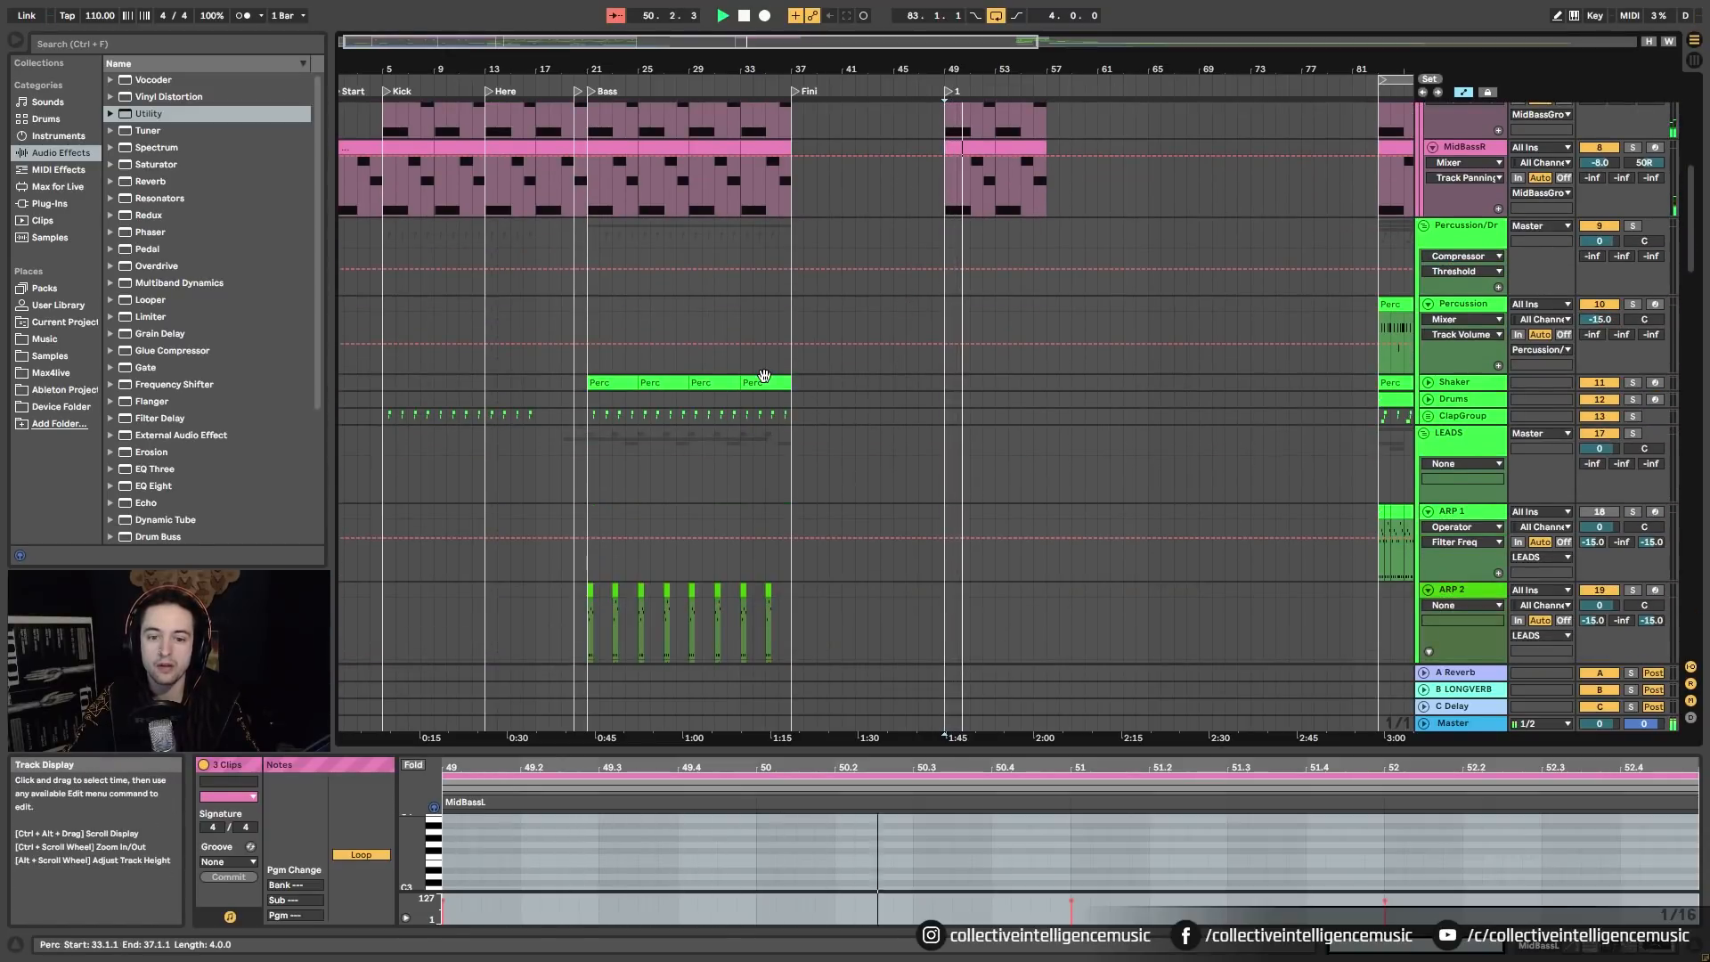
key(ctrl+v)
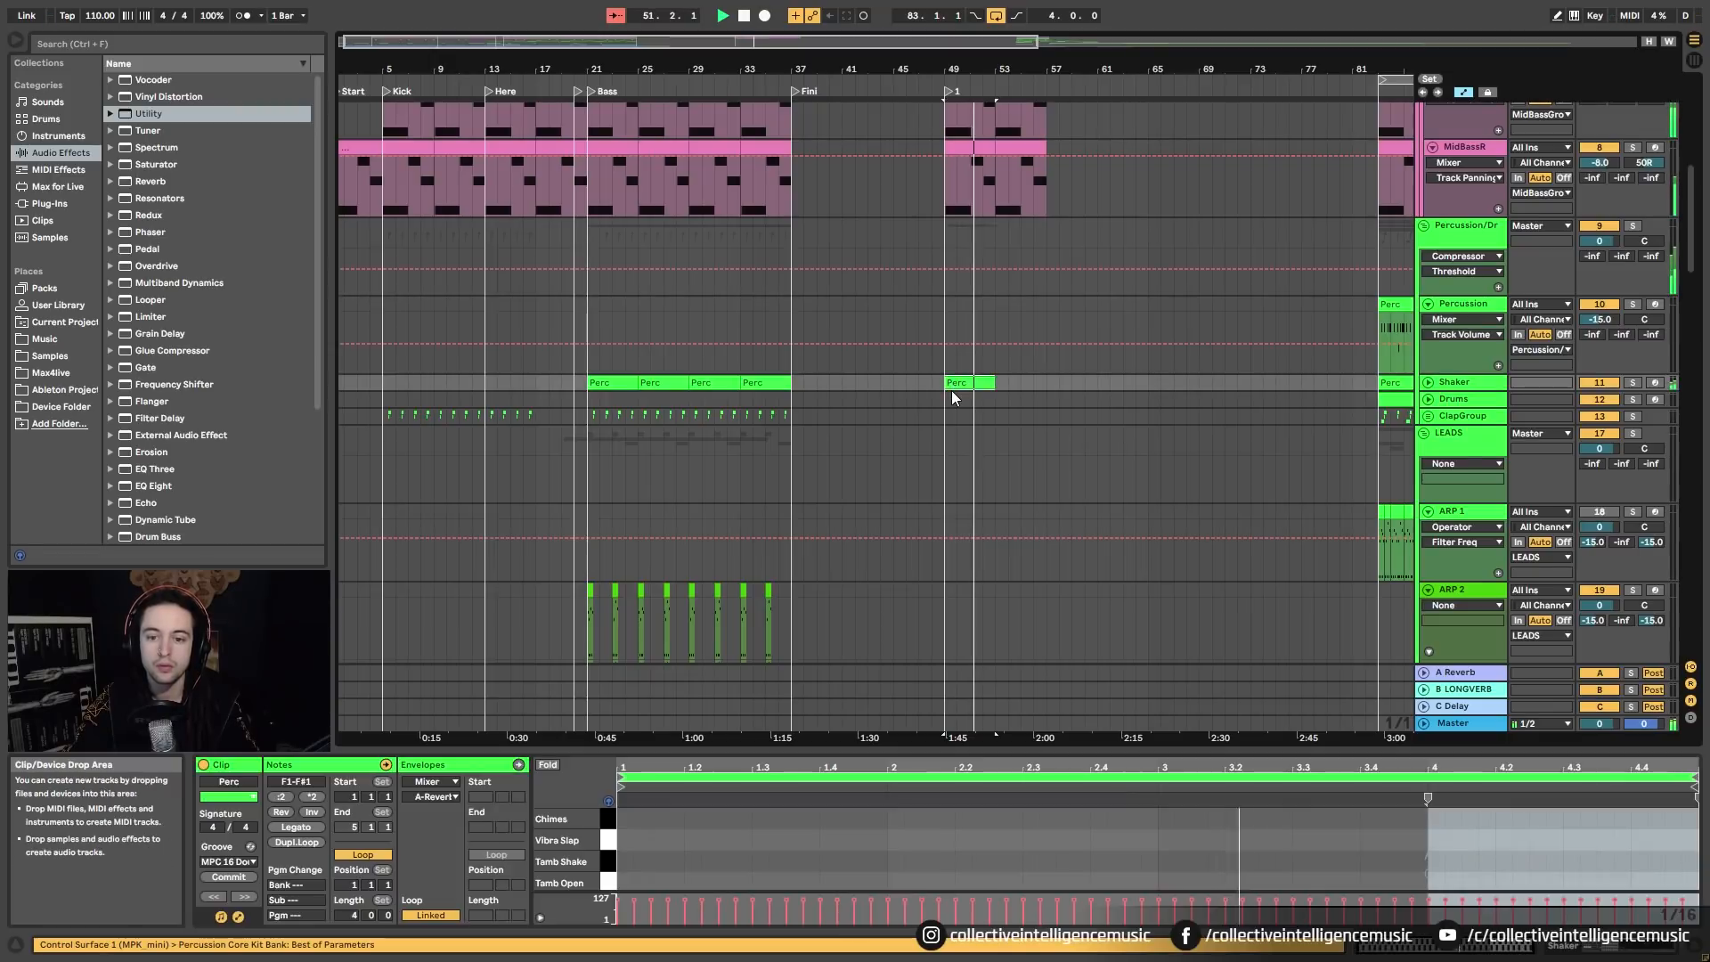
Step: Copy the Percussion clip from bar 83 to bar 49 and duplicate the Percussion and Shaker clips up to bar 57
drag(1393, 306, 968, 340)
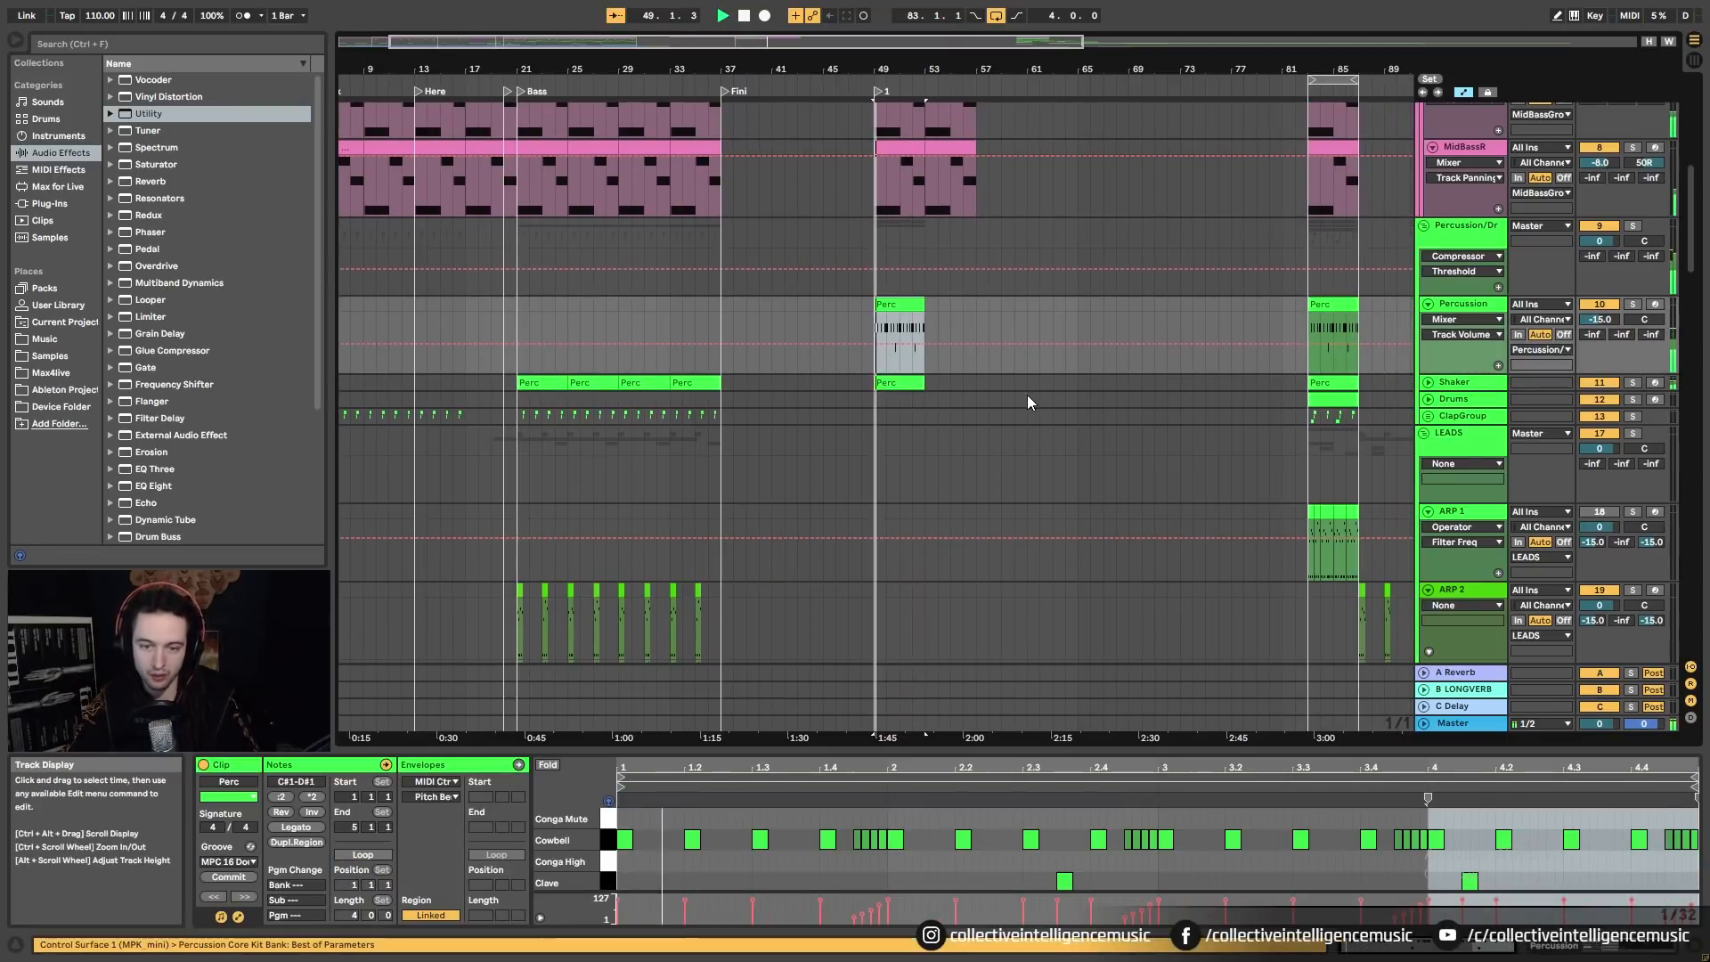
key(ctrl+d)
click(906, 383)
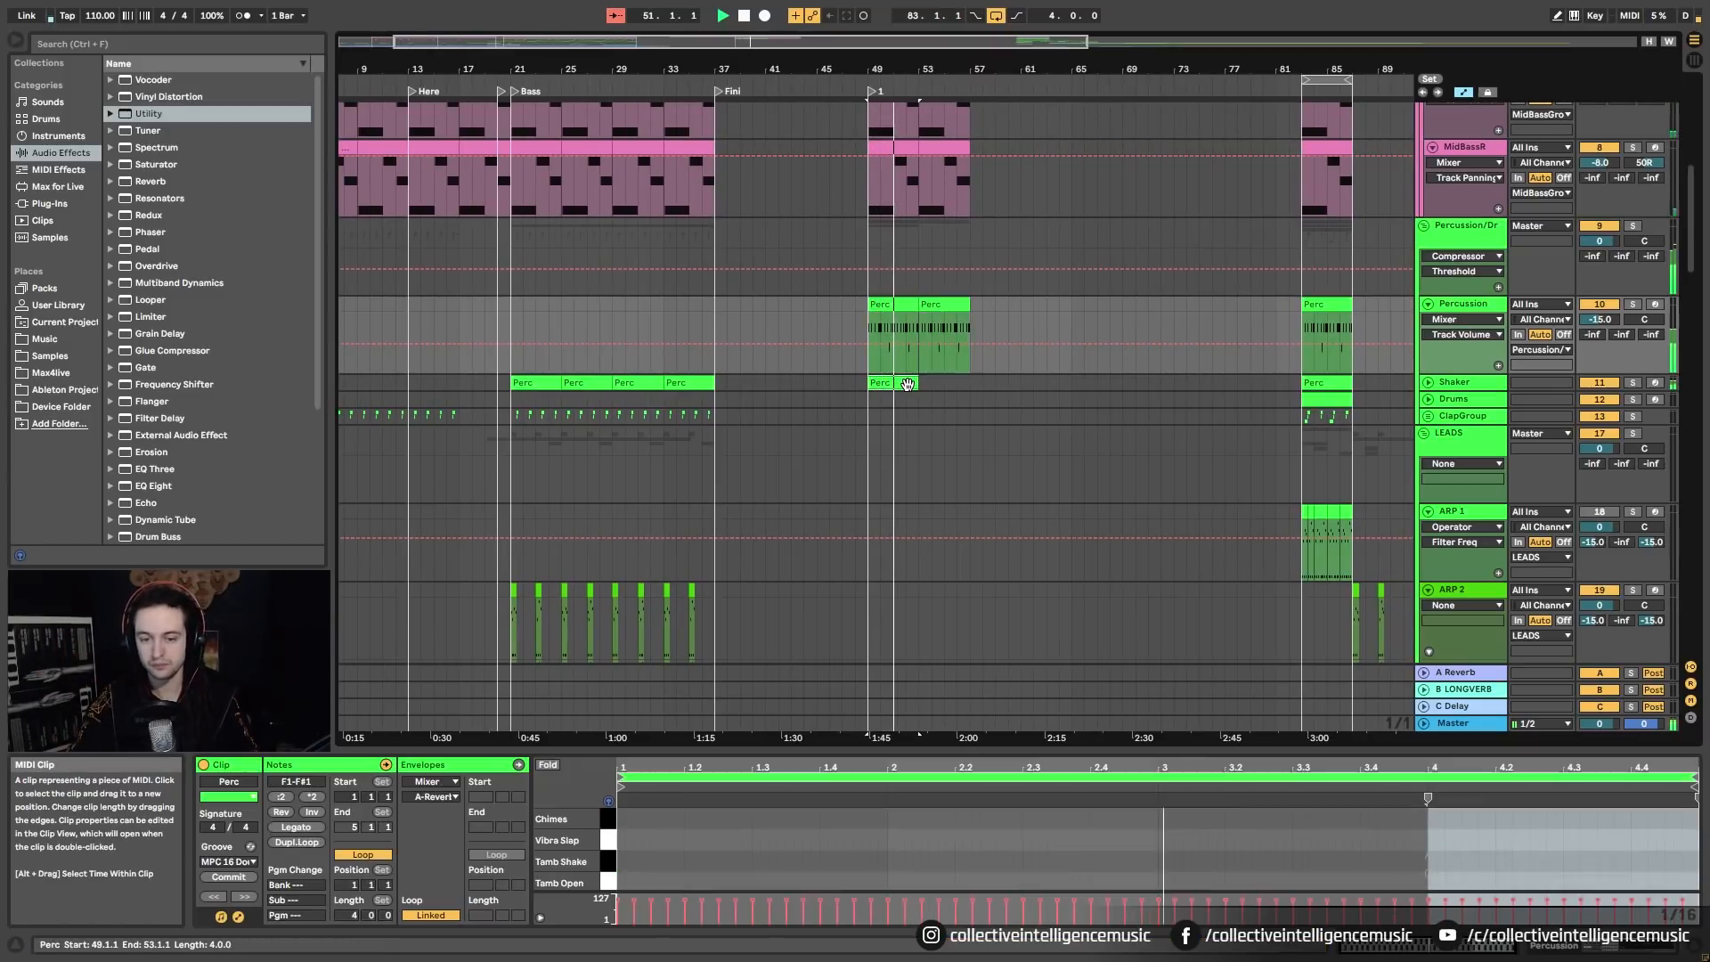
key(ctrl+d)
Step: Unfold ClapGroup, copy the ClapLayer1, ClapLayer2 and RevClap clips of bars 83 to 87 to bar 49 and duplicate them to bar 57
click(1427, 416)
scroll(1321, 457, down, 4)
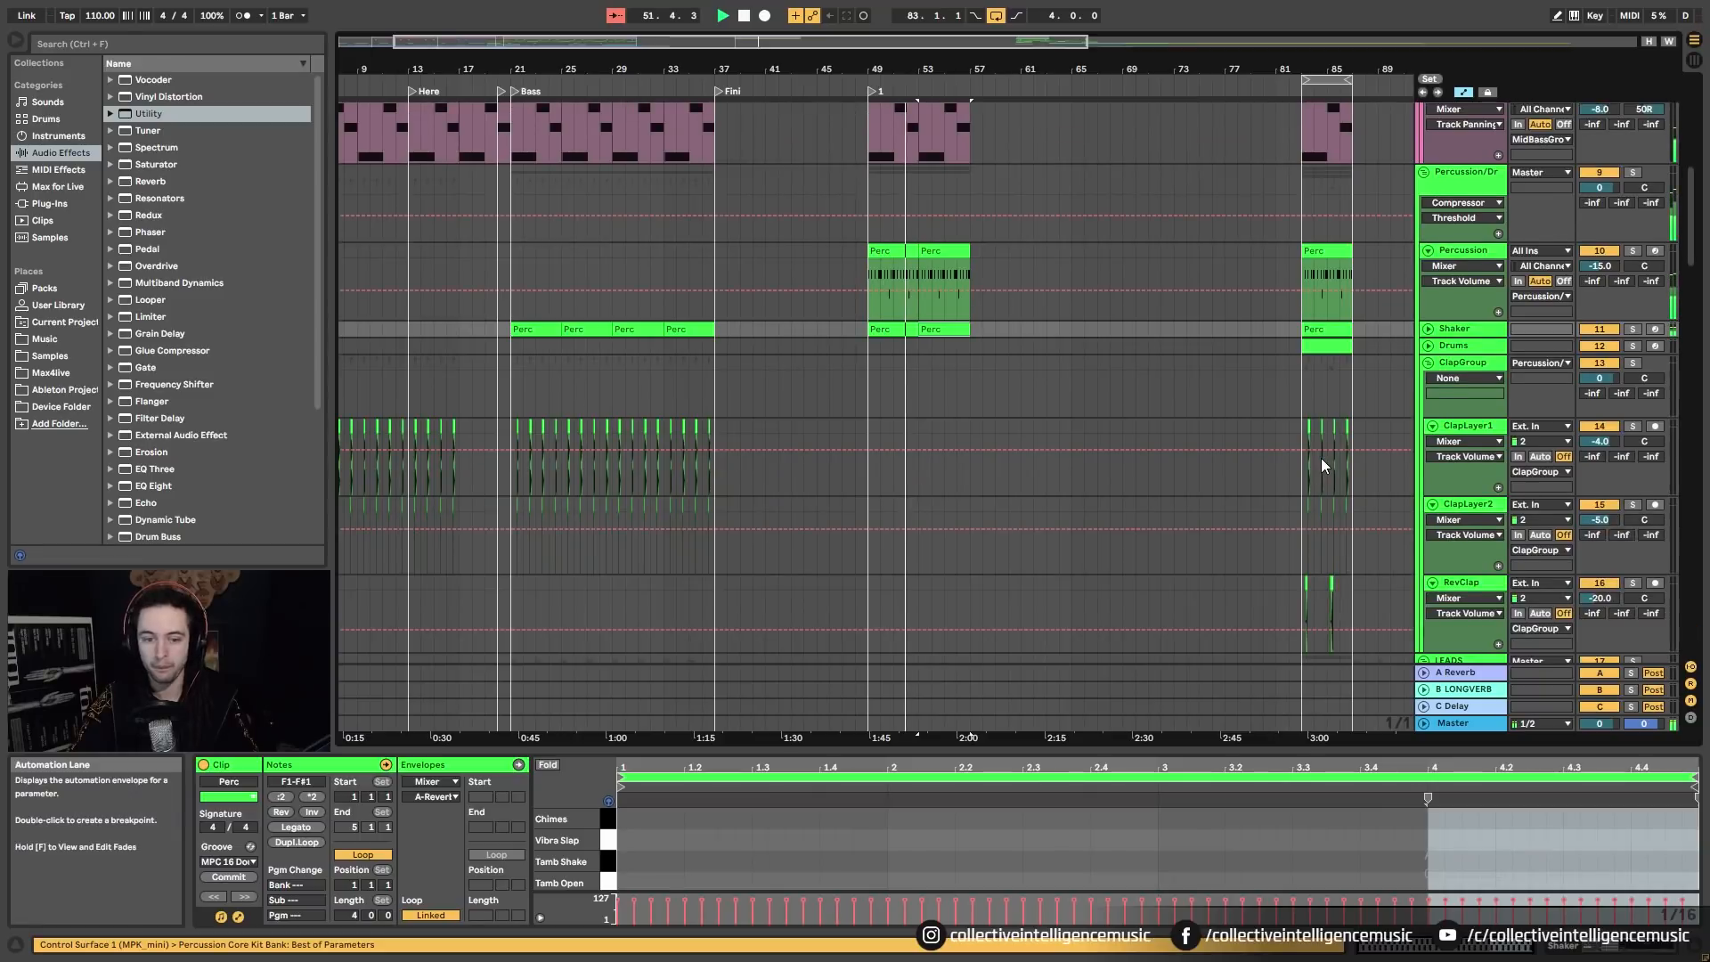
drag(1351, 458, 1300, 298)
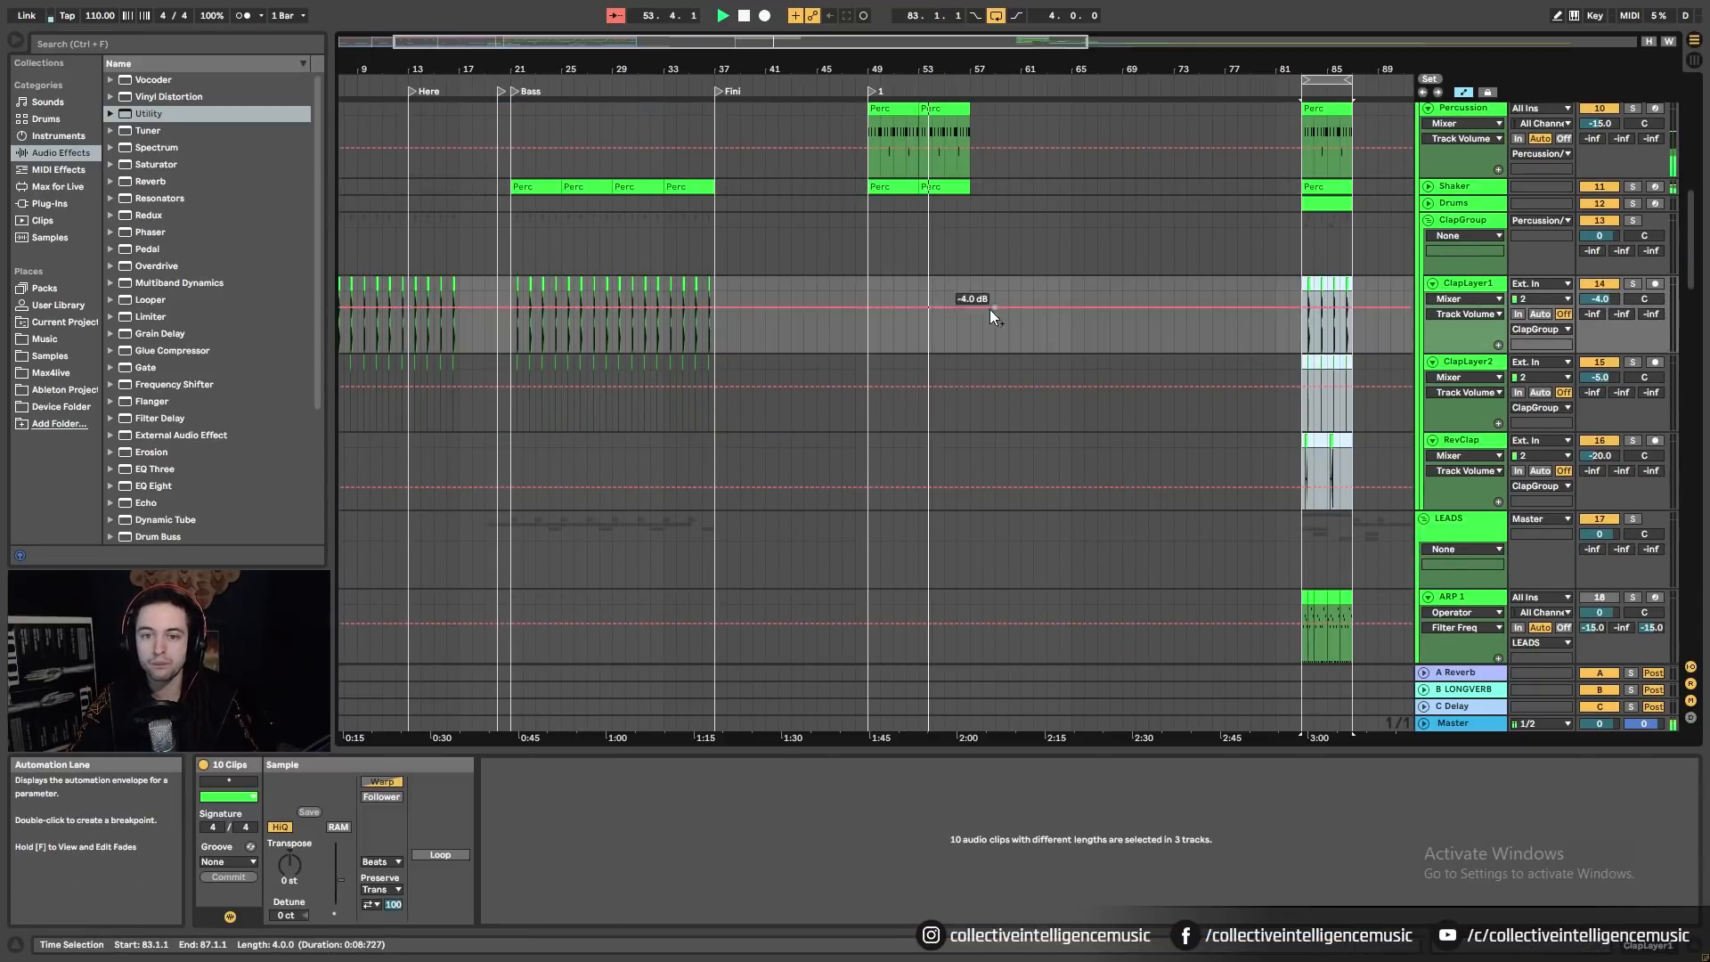
click(880, 294)
key(ctrl+v)
key(ctrl+d)
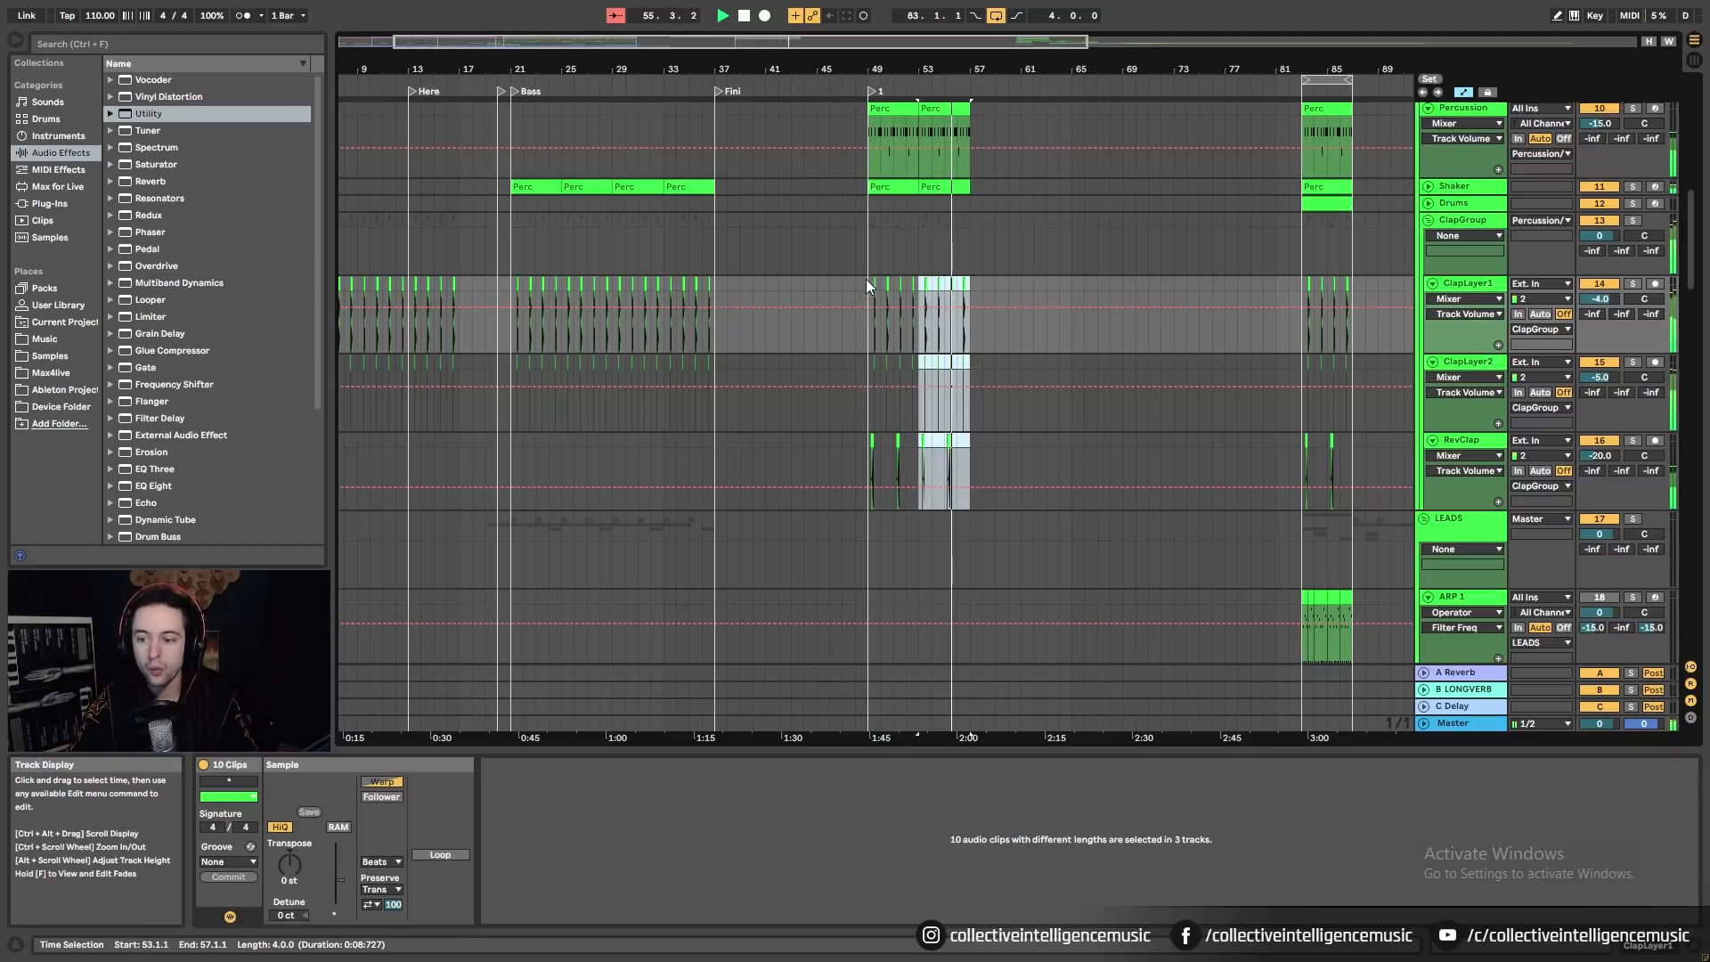
scroll(865, 280, down, 3)
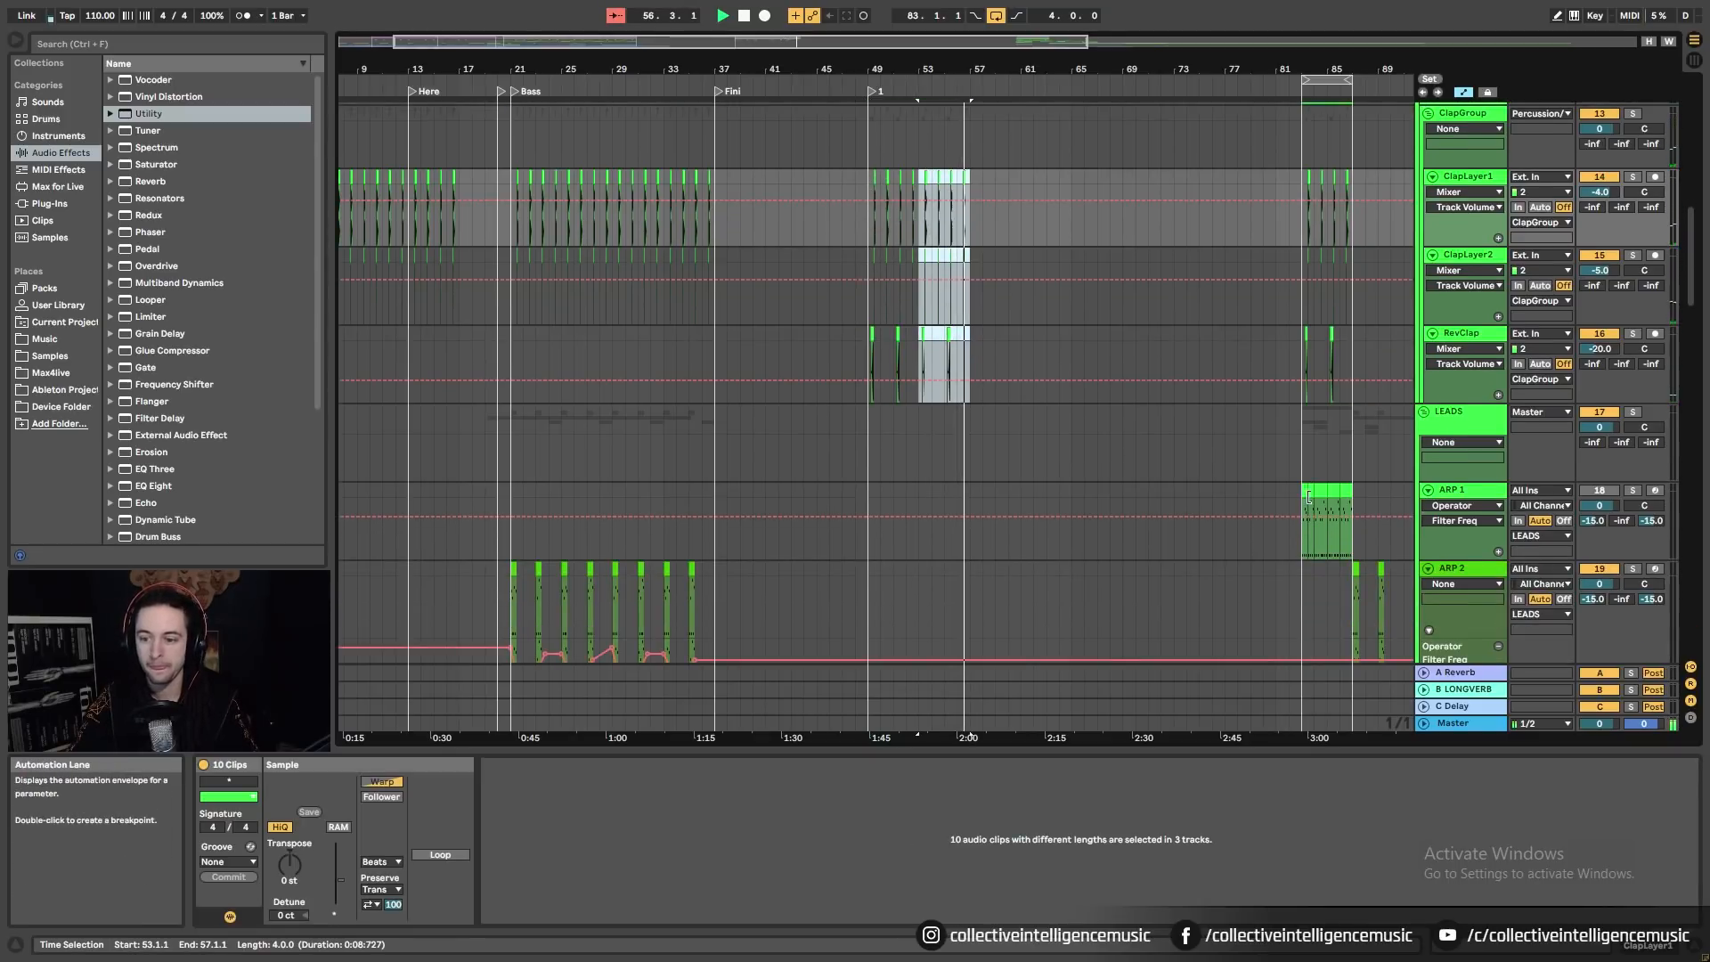
Step: Copy the ARP 1 clips of bars 83 to 87 to bar 49 and reactivate the muted ARP 1 track
click(1335, 495)
key(ctrl+c)
click(869, 491)
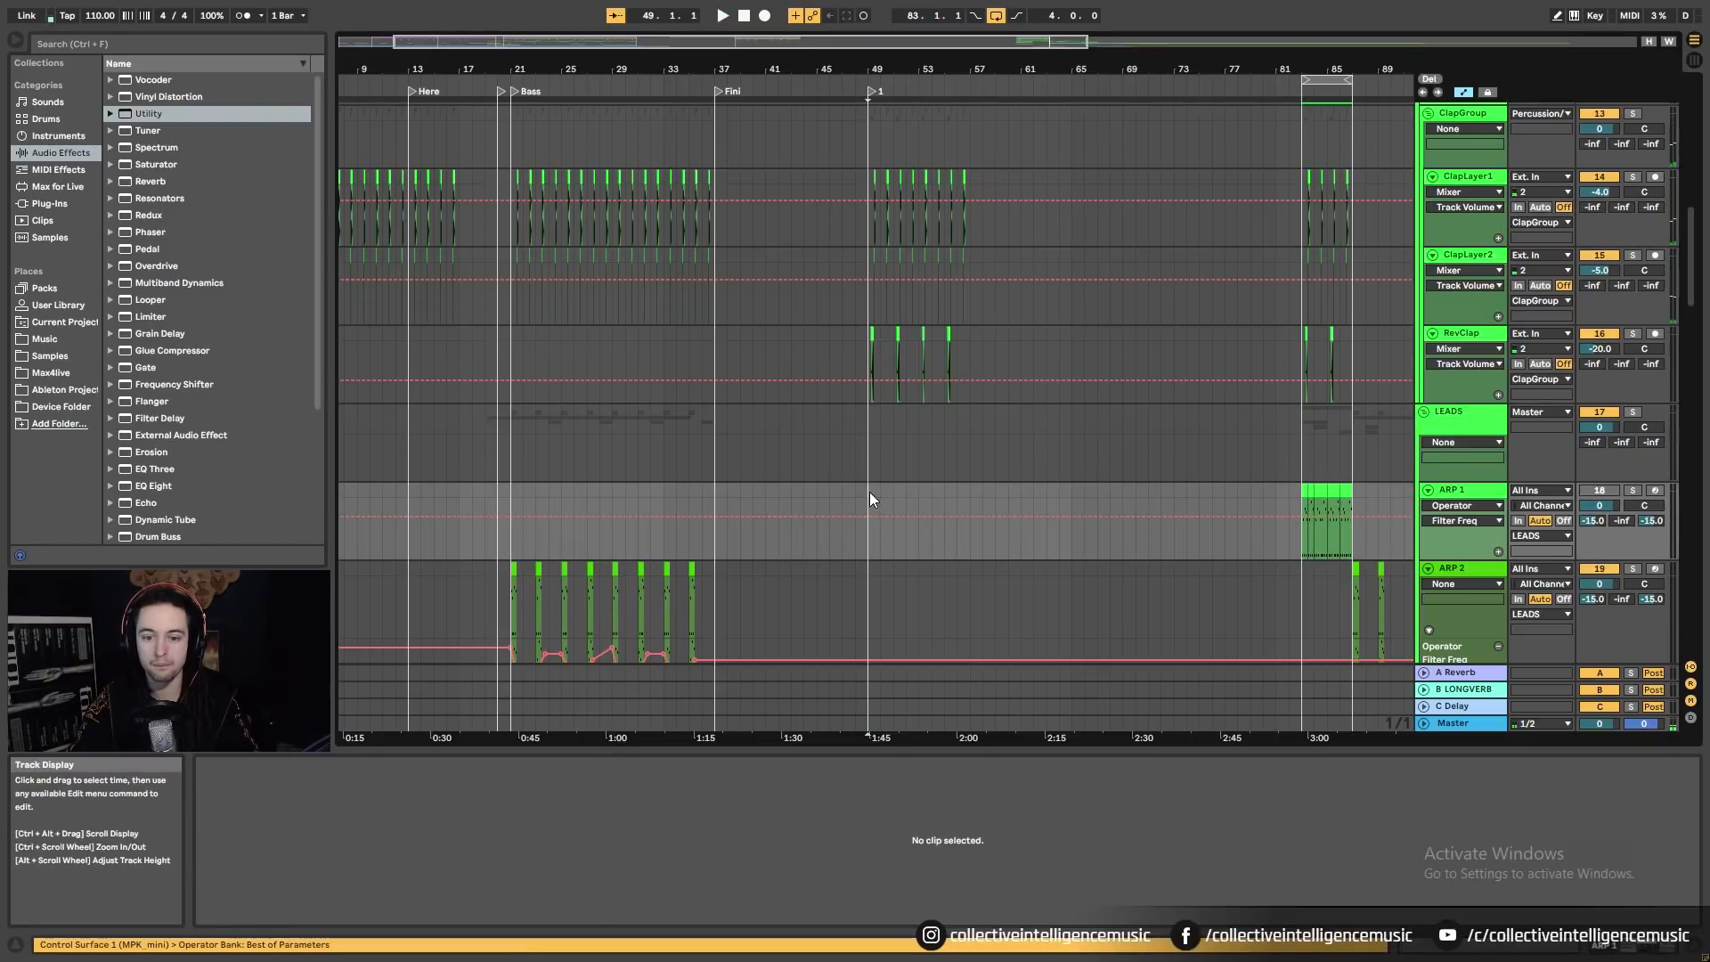
key(ctrl+v)
key(space)
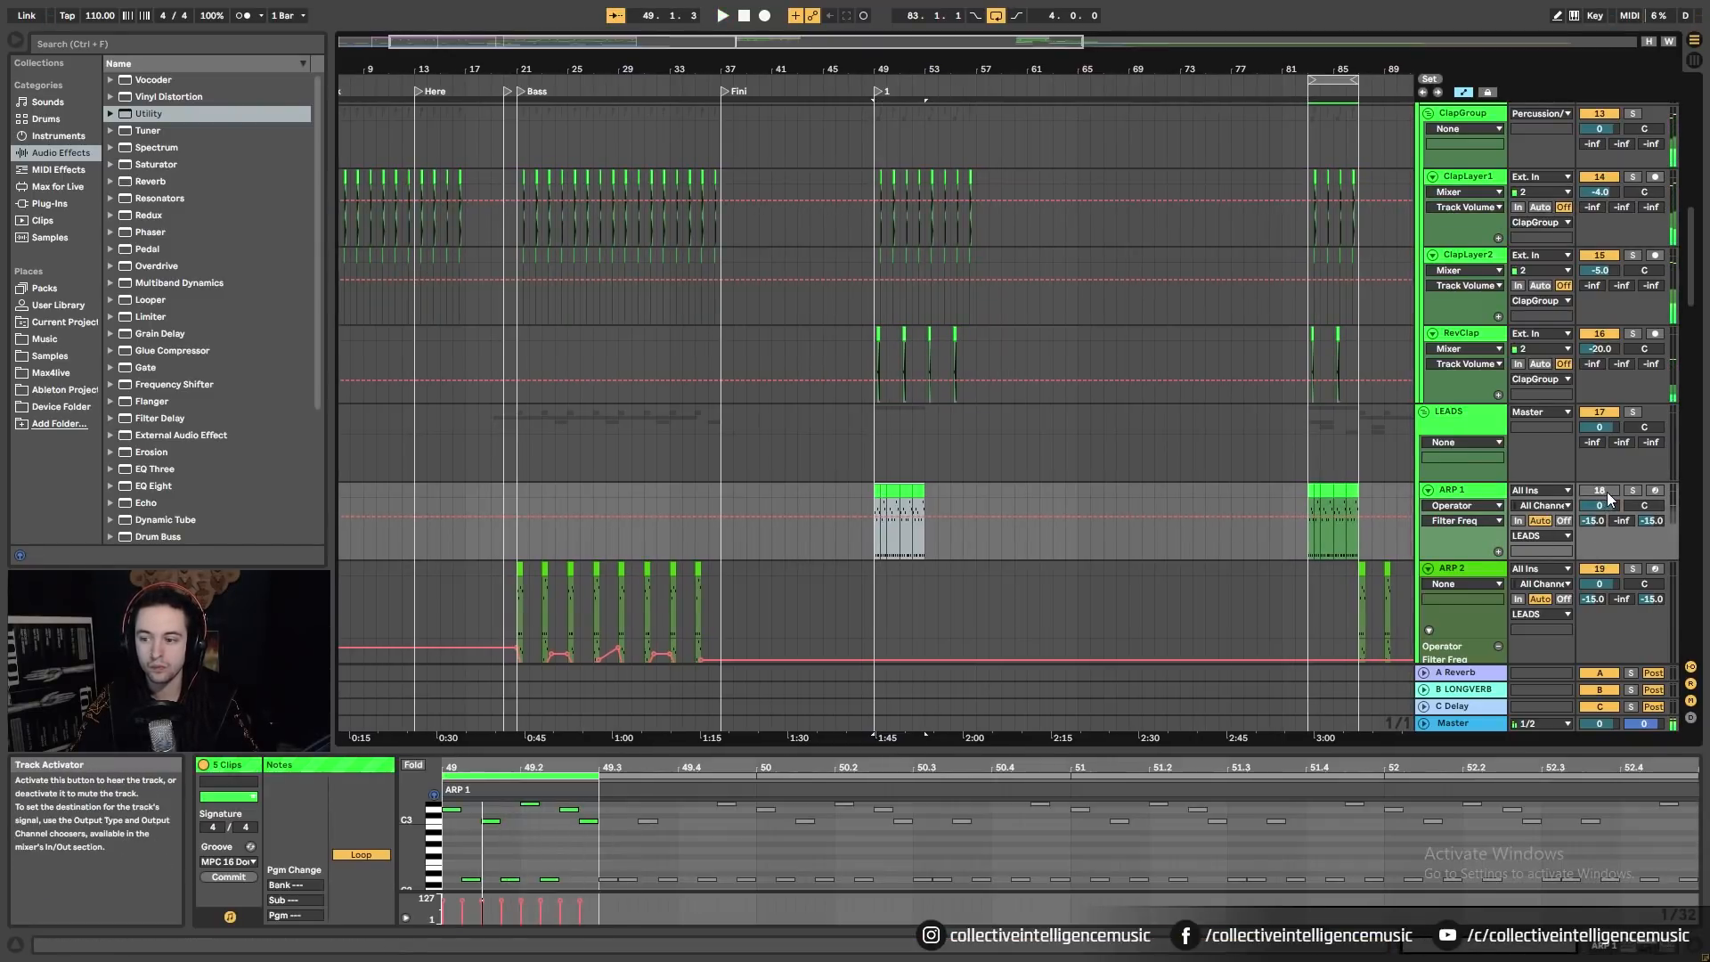
click(1605, 491)
key(space)
key(space)
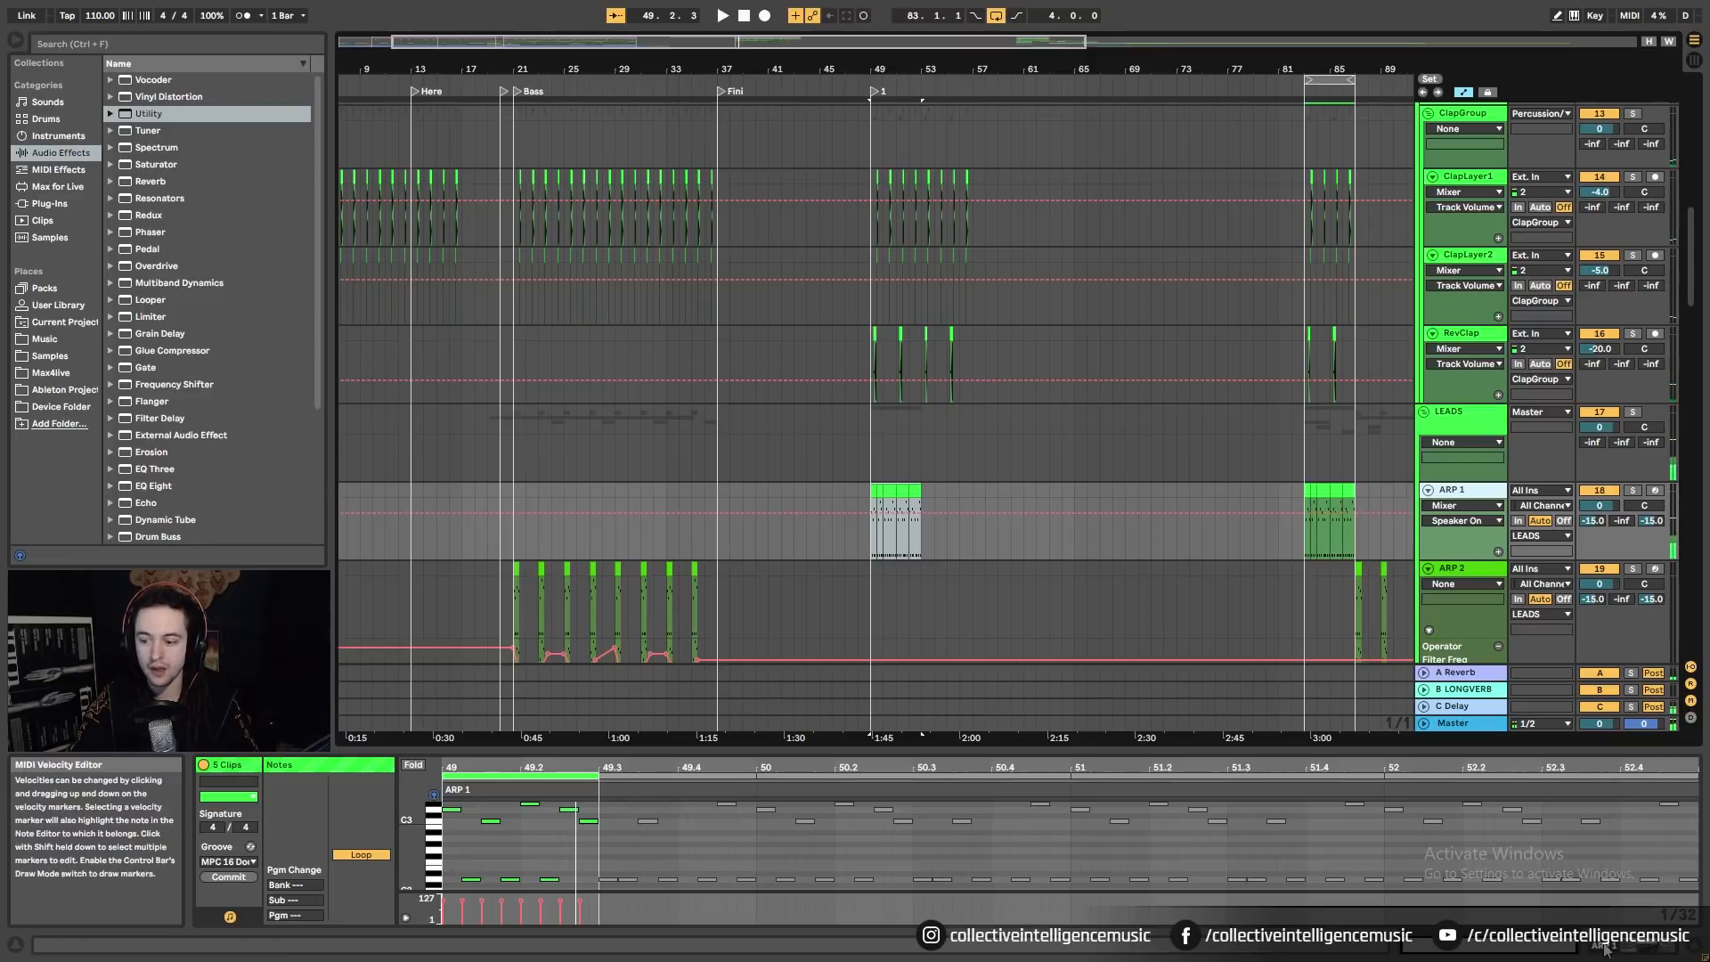
Step: Lower the filter frequency of ARP 1's Operator to 119 Hz while auditioning from bar 49
click(1455, 572)
drag(768, 835, 767, 868)
key(space)
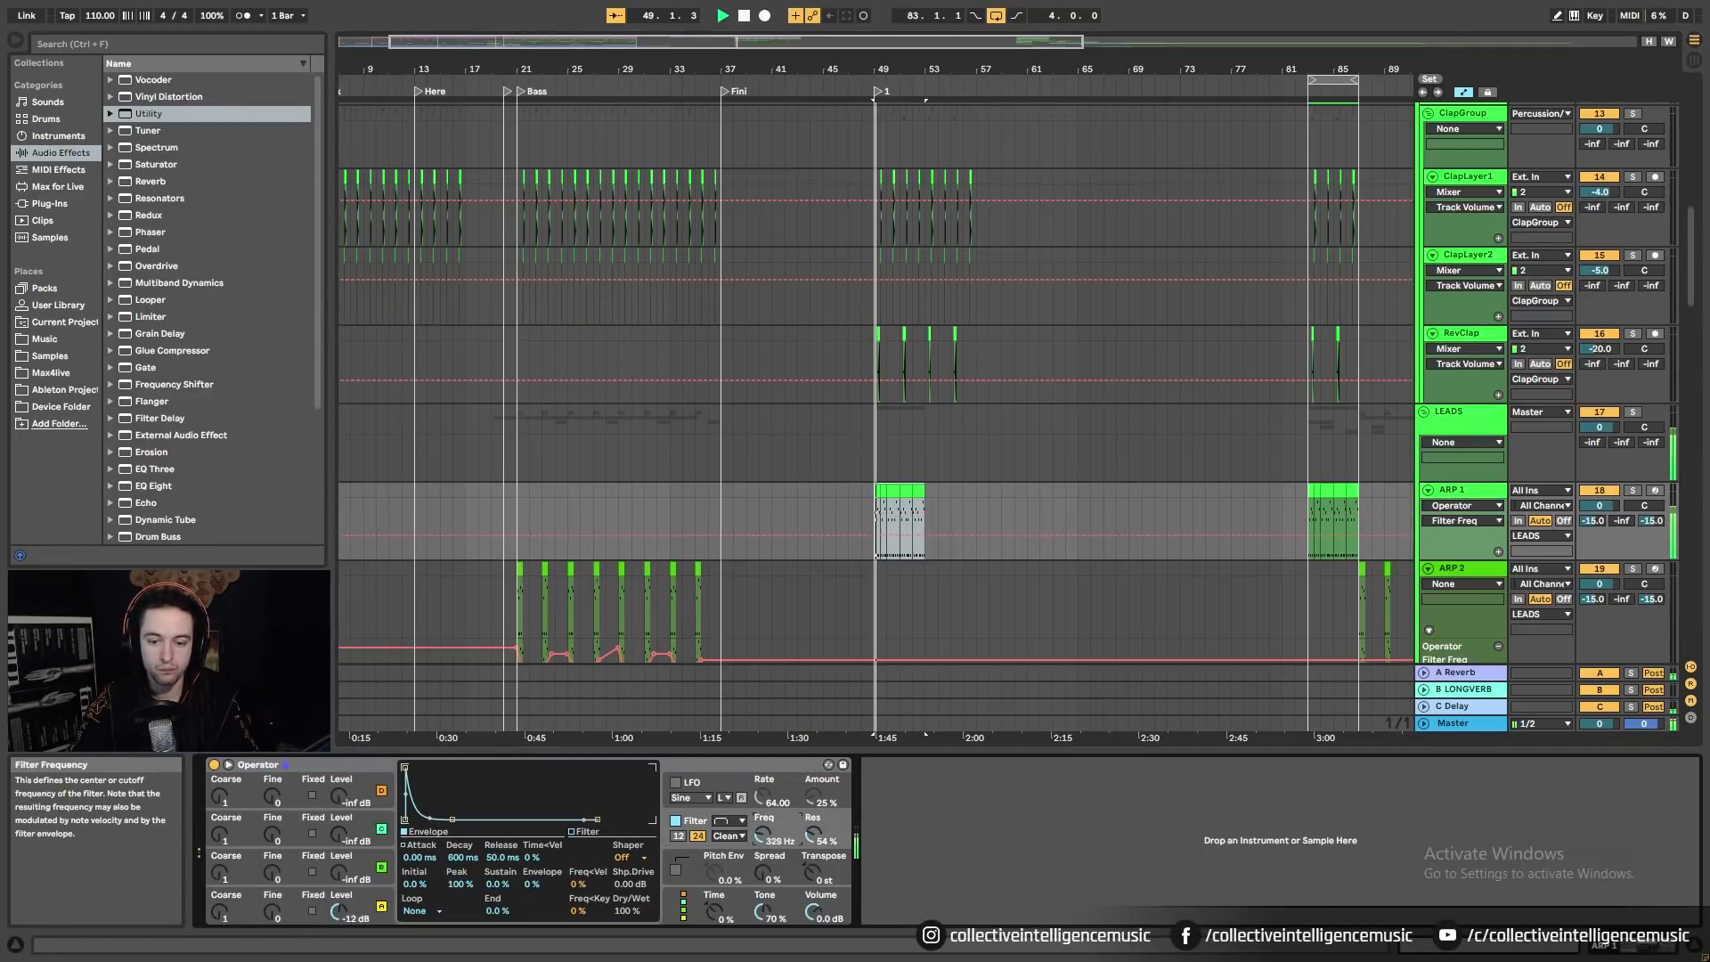
key(space)
key(space)
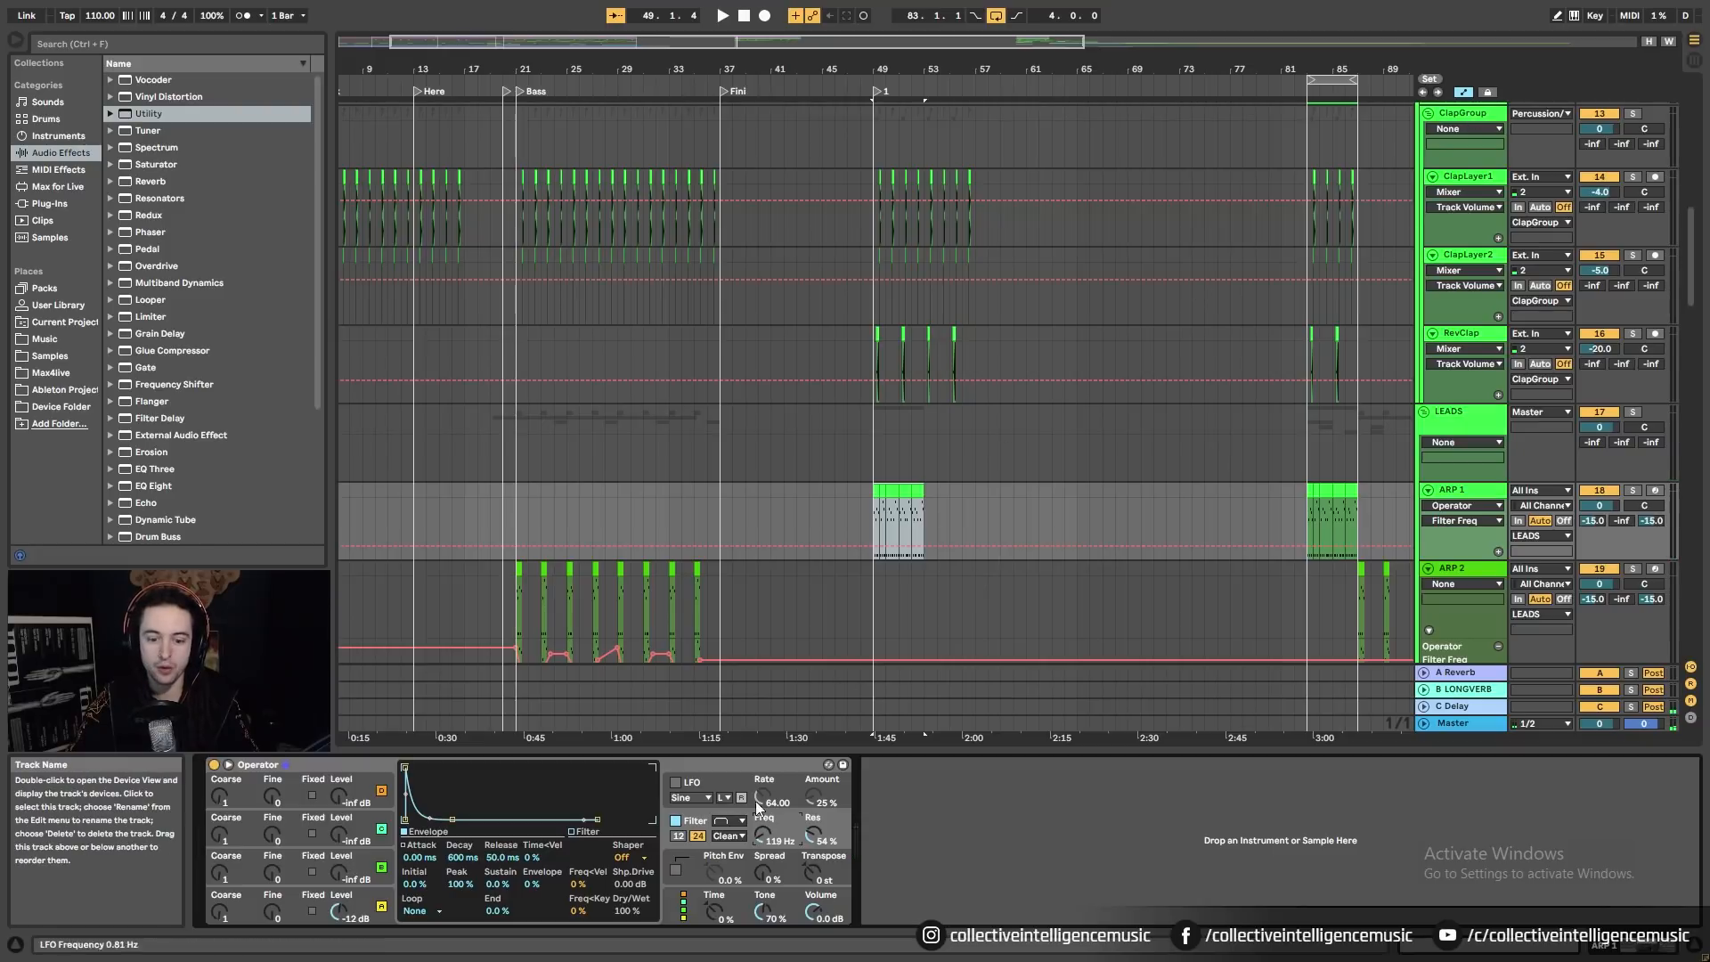
Step: Duplicate the ARP 1 clips up to bar 57 and automate the Operator's filter frequency to rise from 119 Hz at bar 49 until bar 57
click(873, 547)
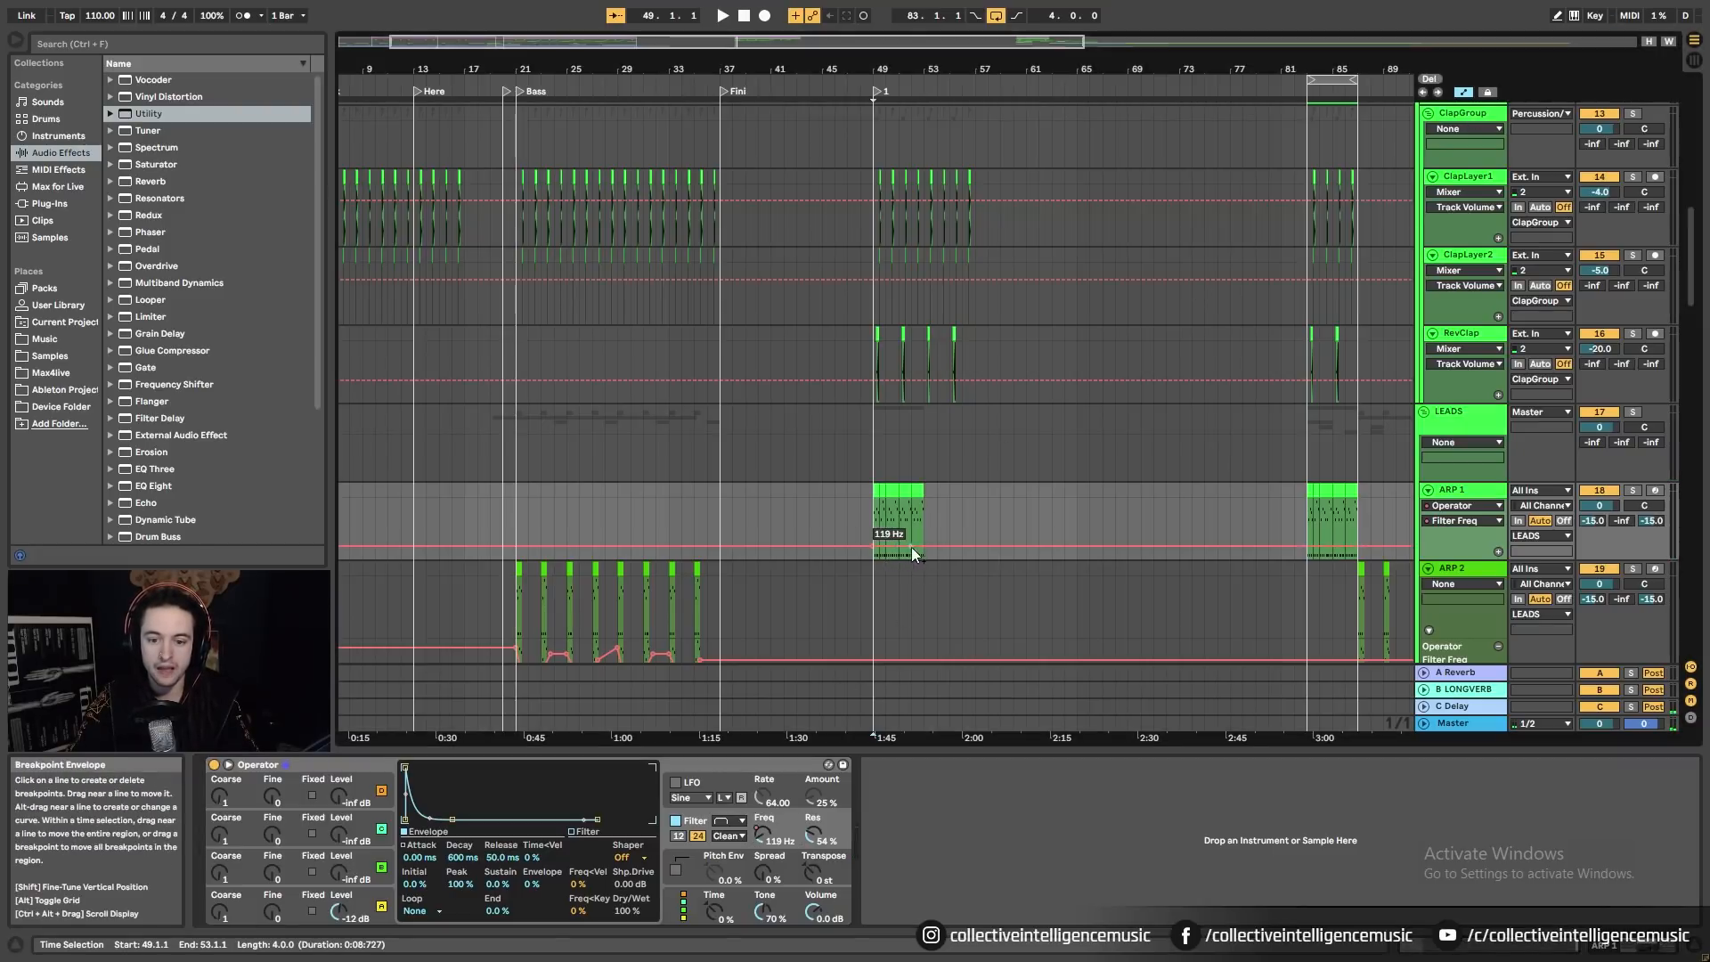
click(882, 490)
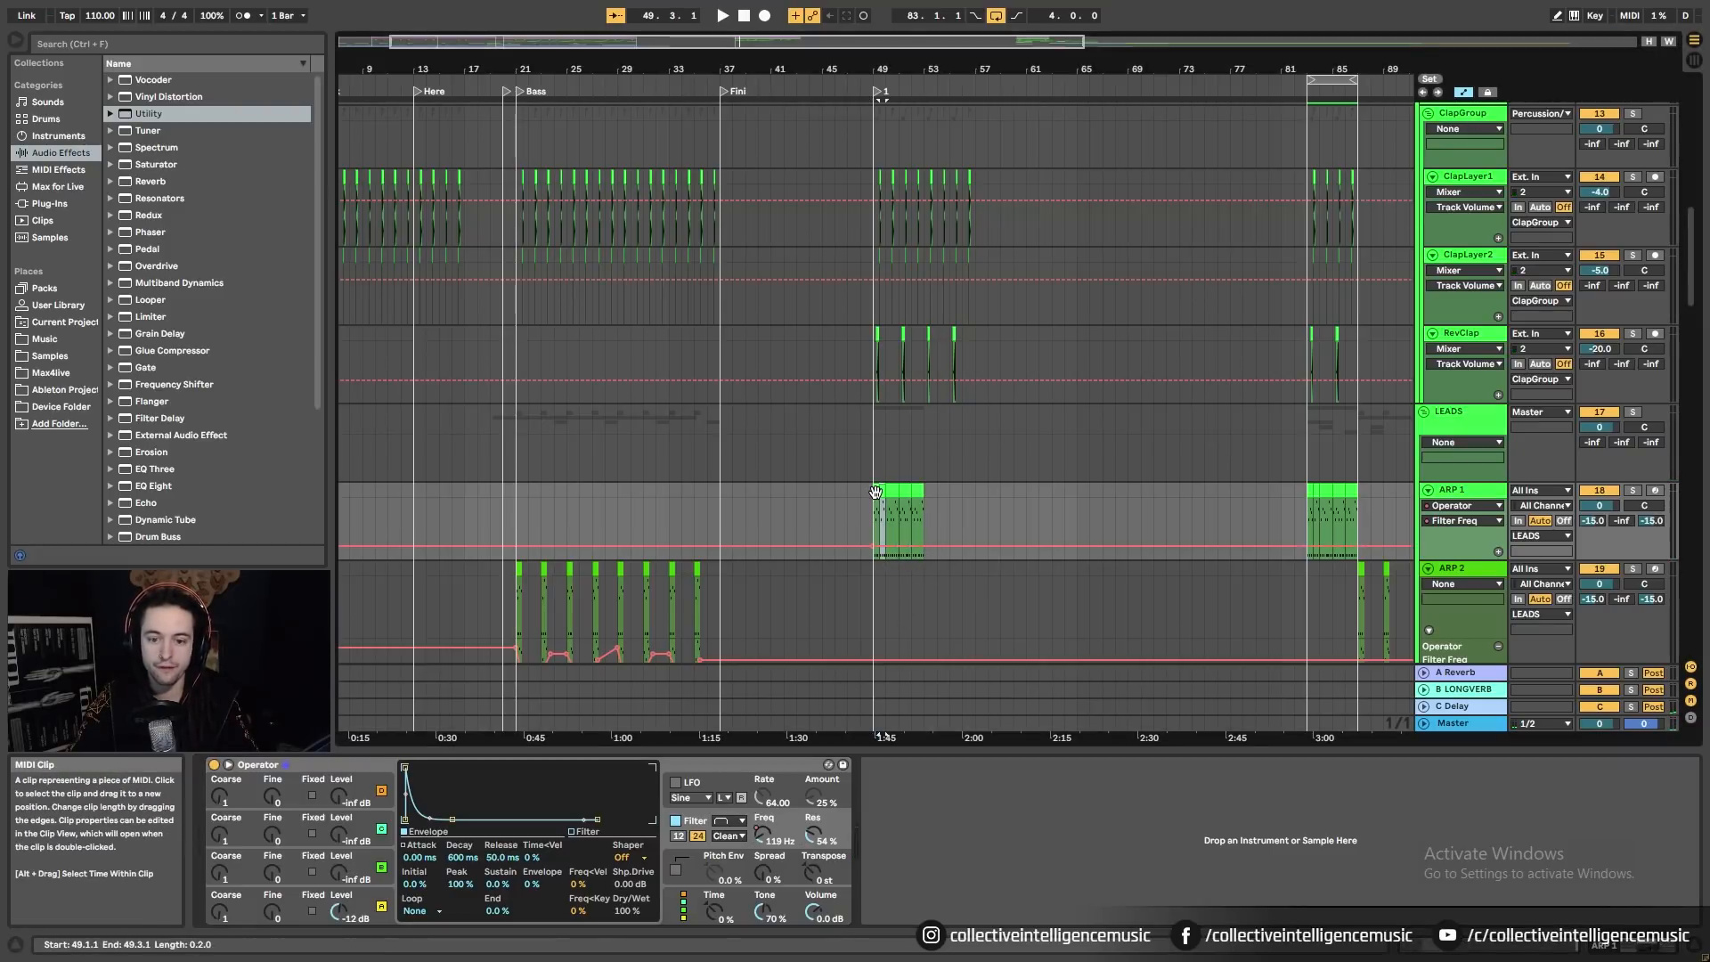
click(876, 493)
key(ctrl+d)
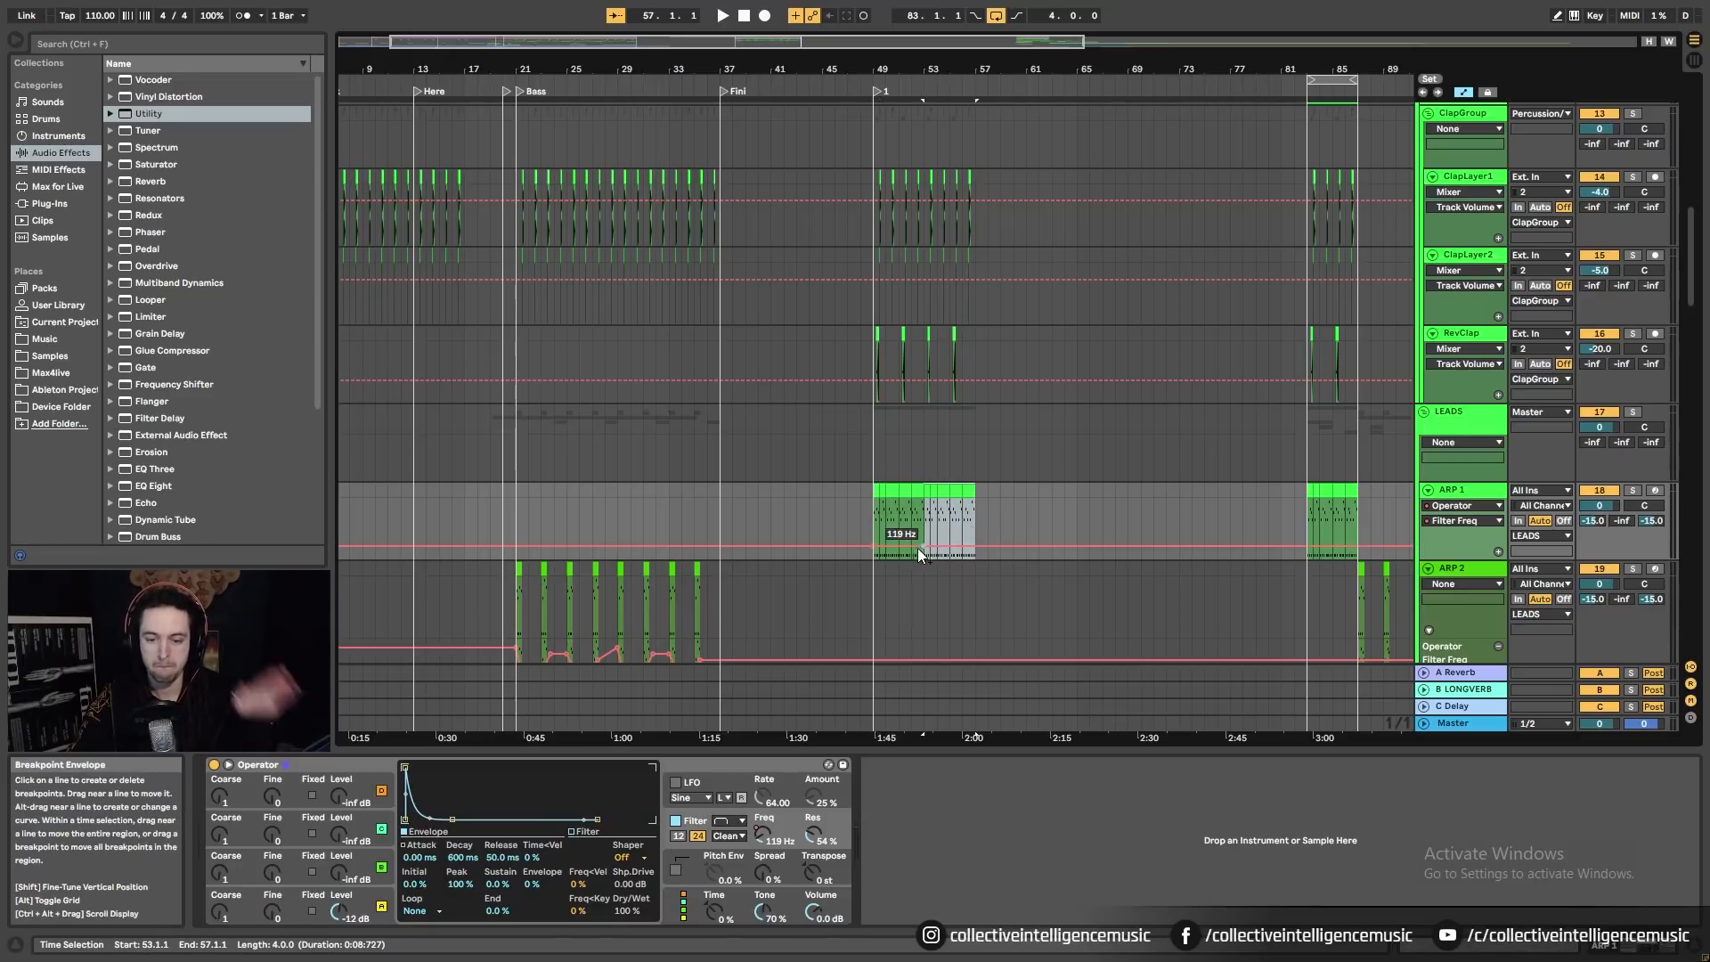
drag(915, 547, 974, 509)
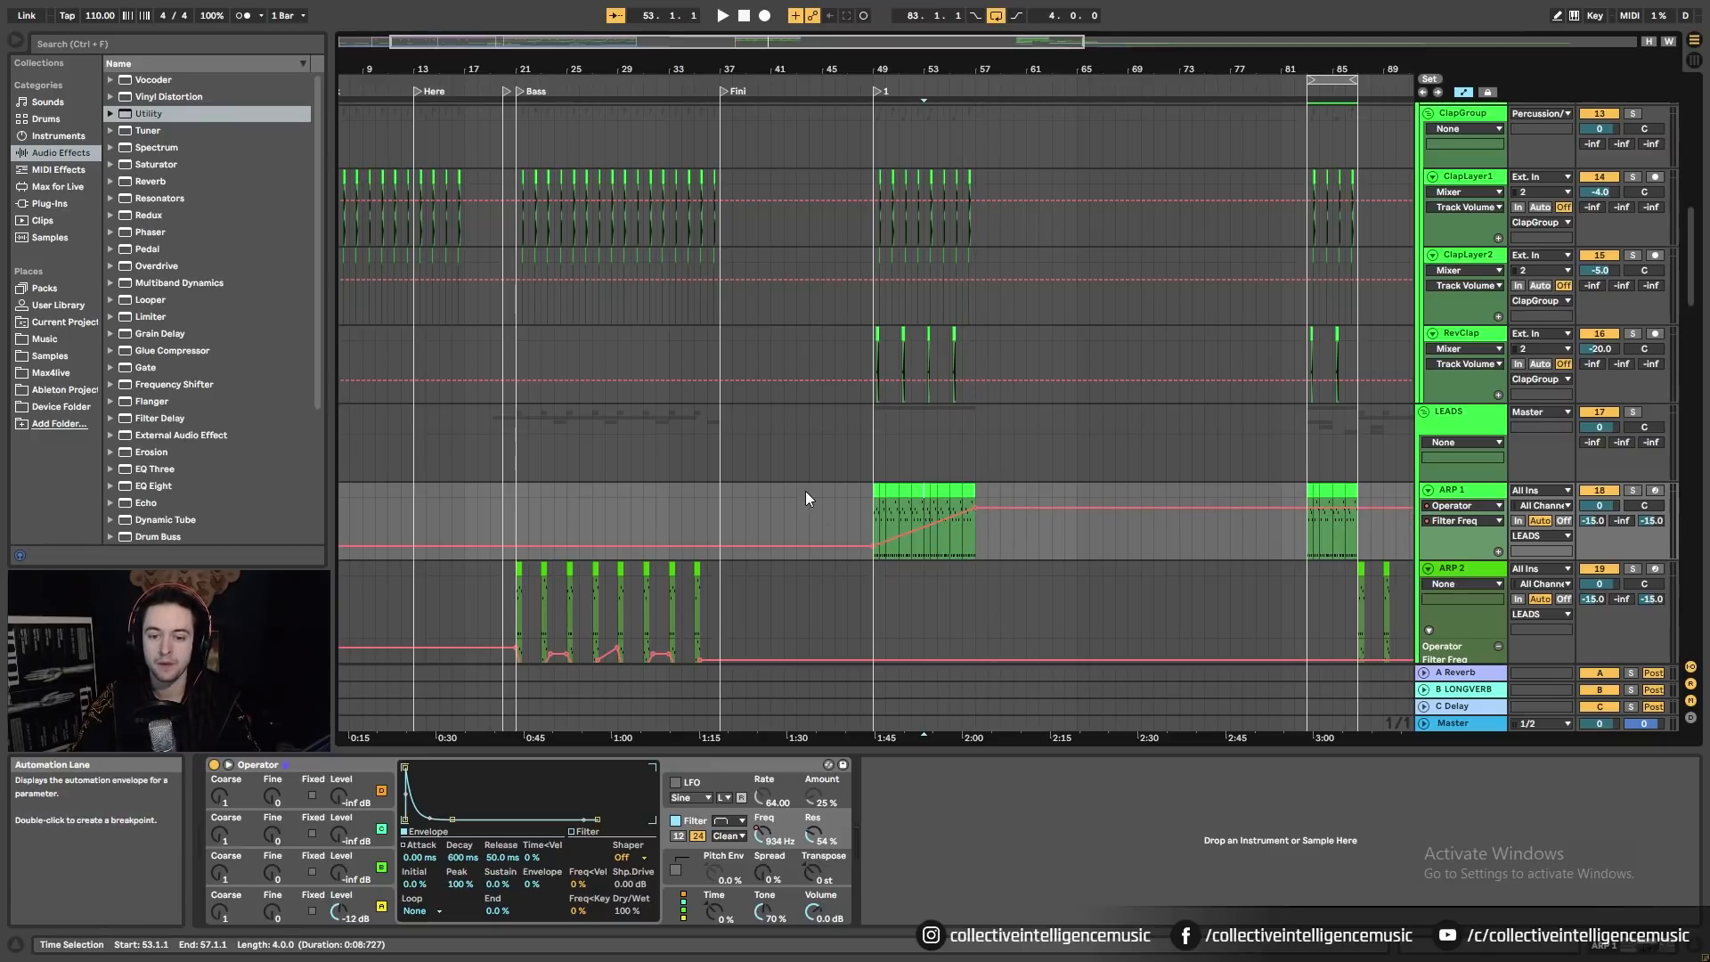
Step: Play from bar 33 and move the Sweep1 clip from bar 83 to bars 47 to 49
click(745, 492)
scroll(841, 452, down, 2)
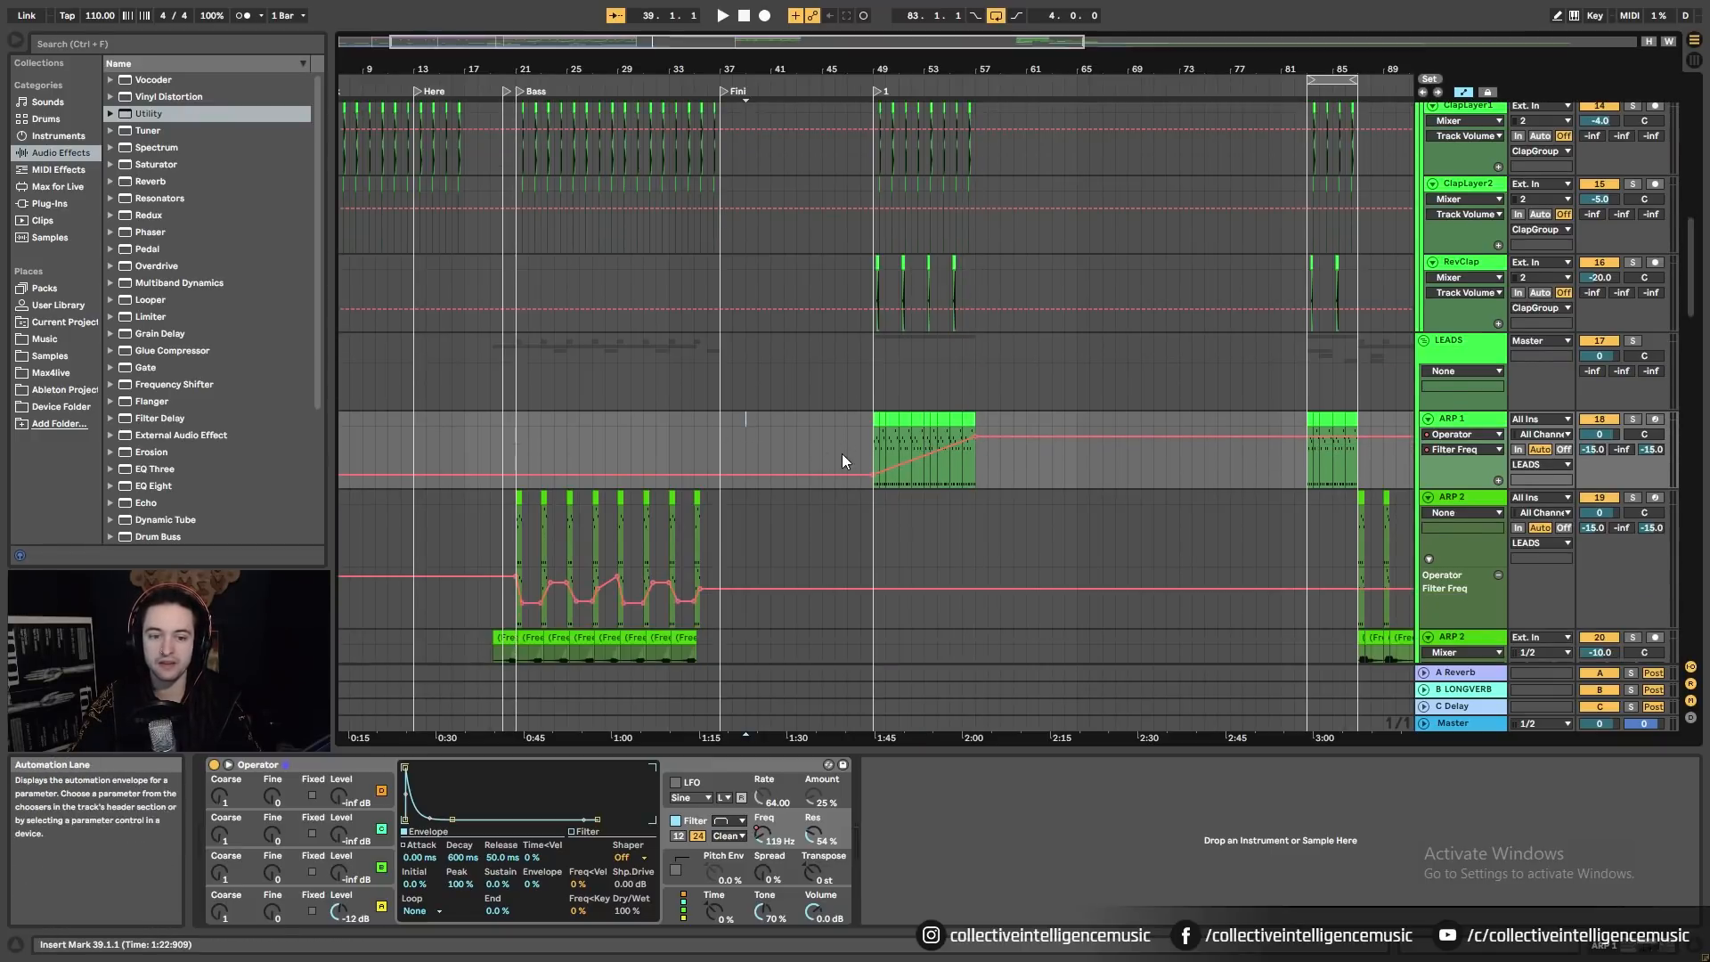
click(674, 420)
key(space)
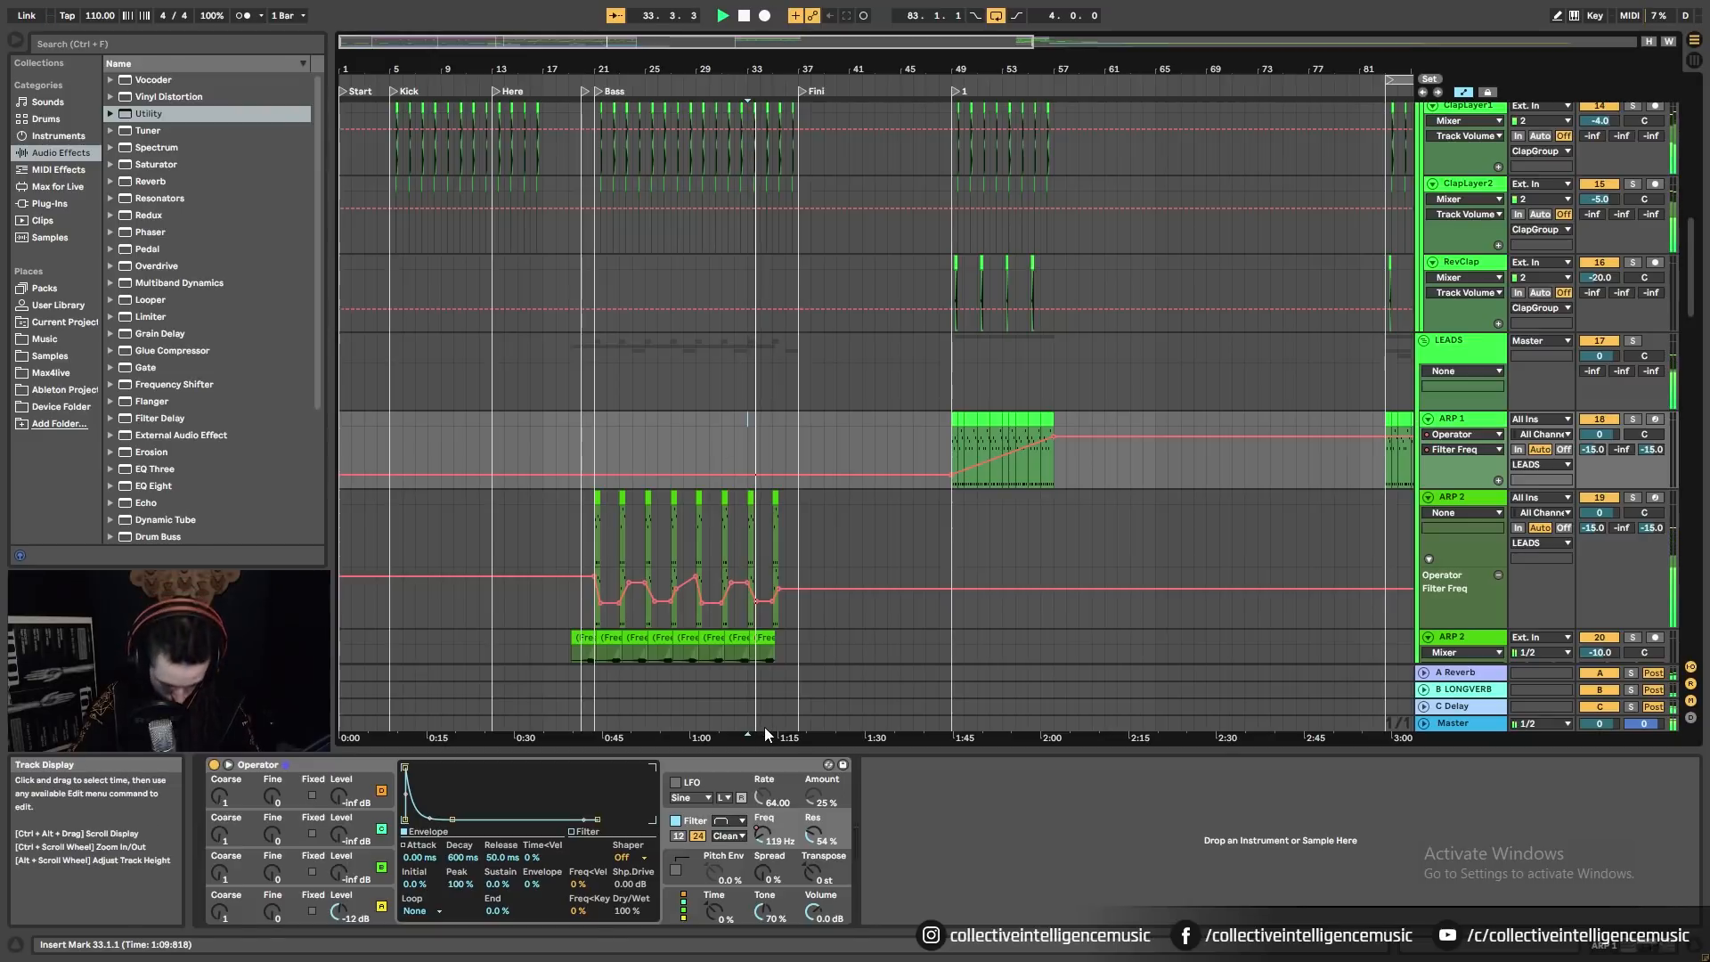
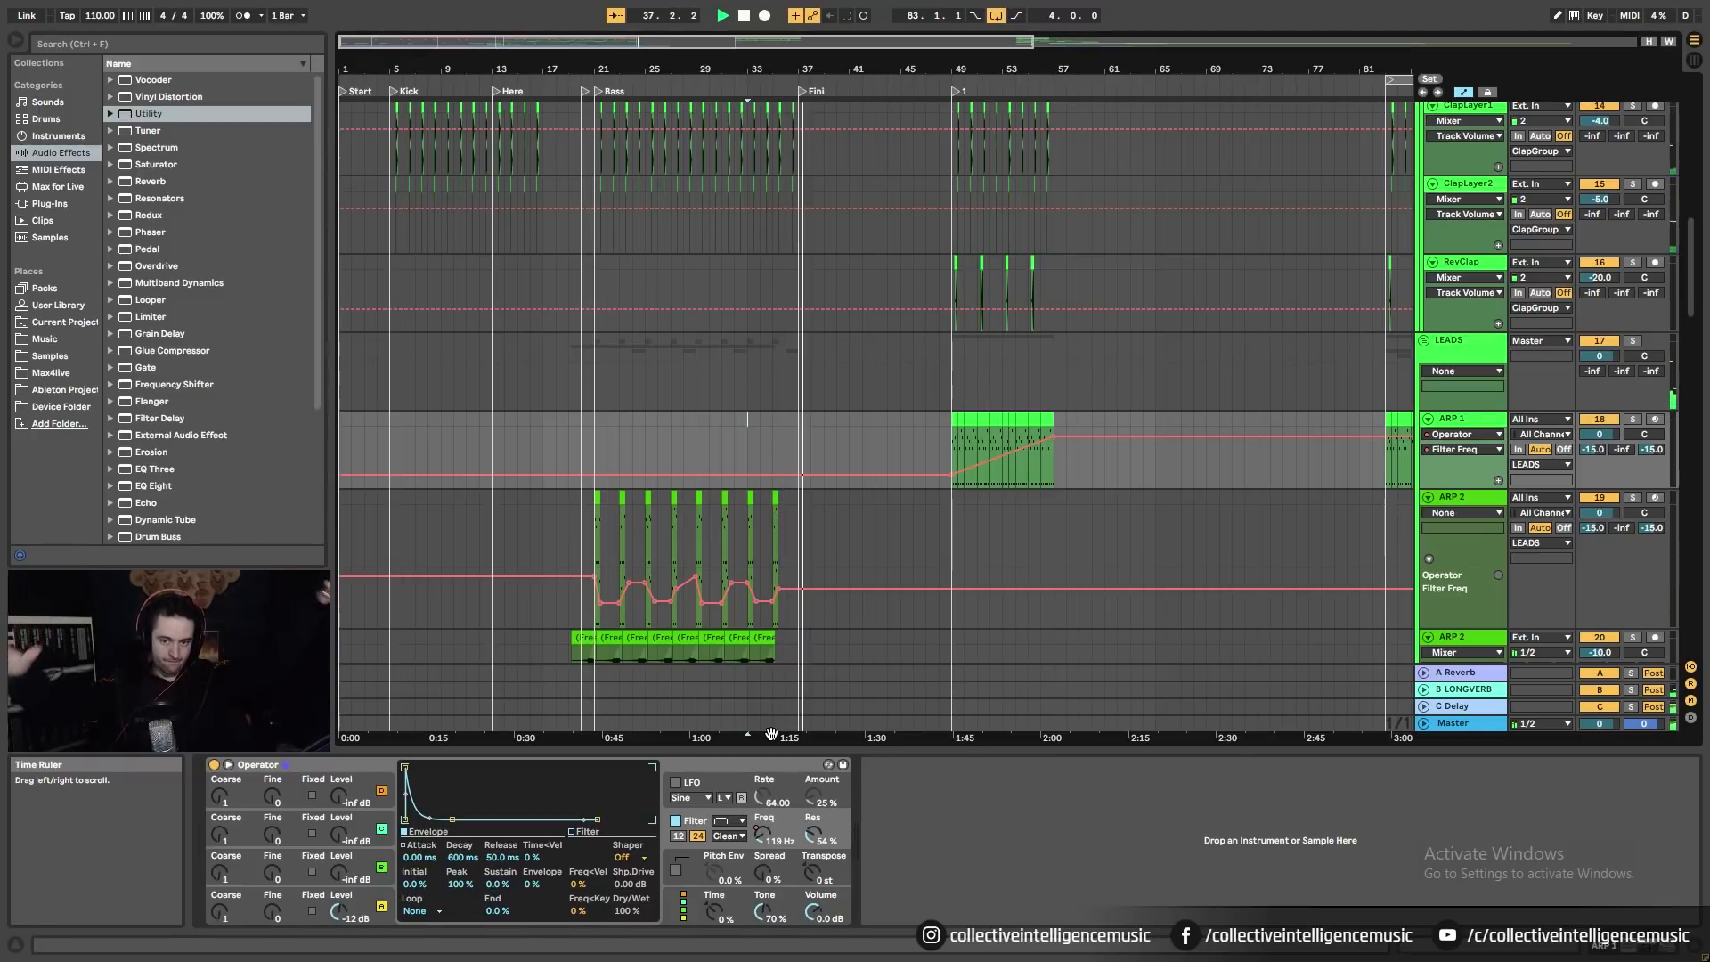
scroll(964, 533, down, 5)
scroll(923, 597, down, 10)
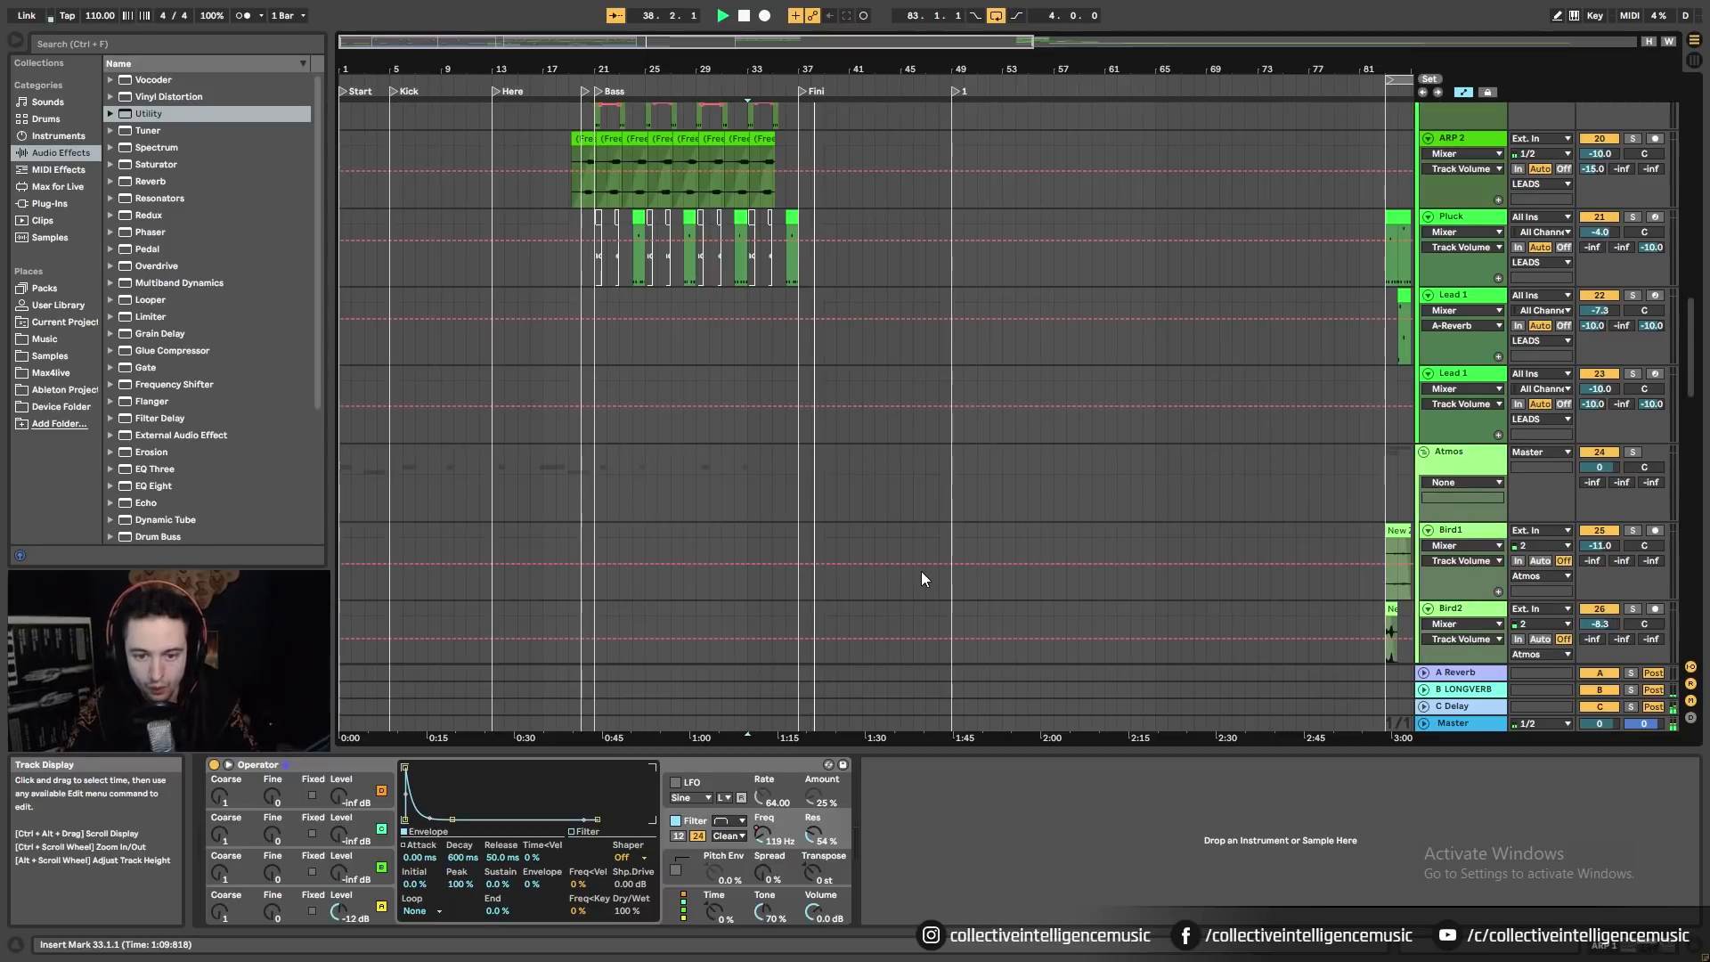
scroll(971, 445, down, 6)
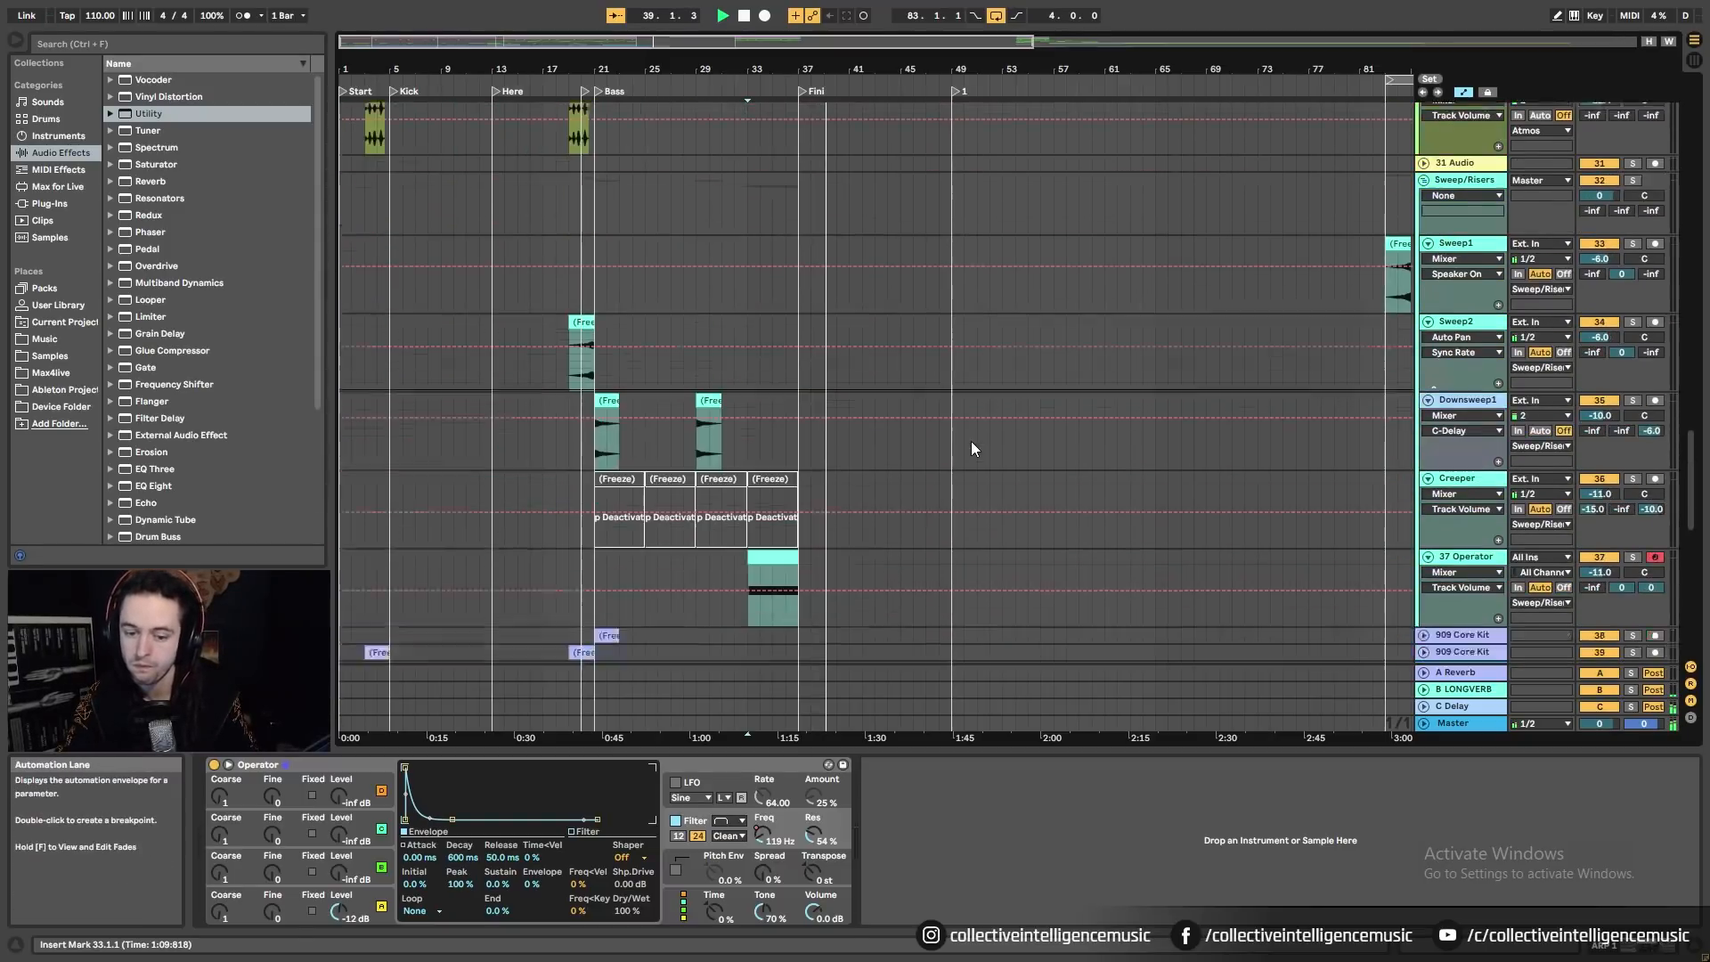
scroll(976, 431, up, 2)
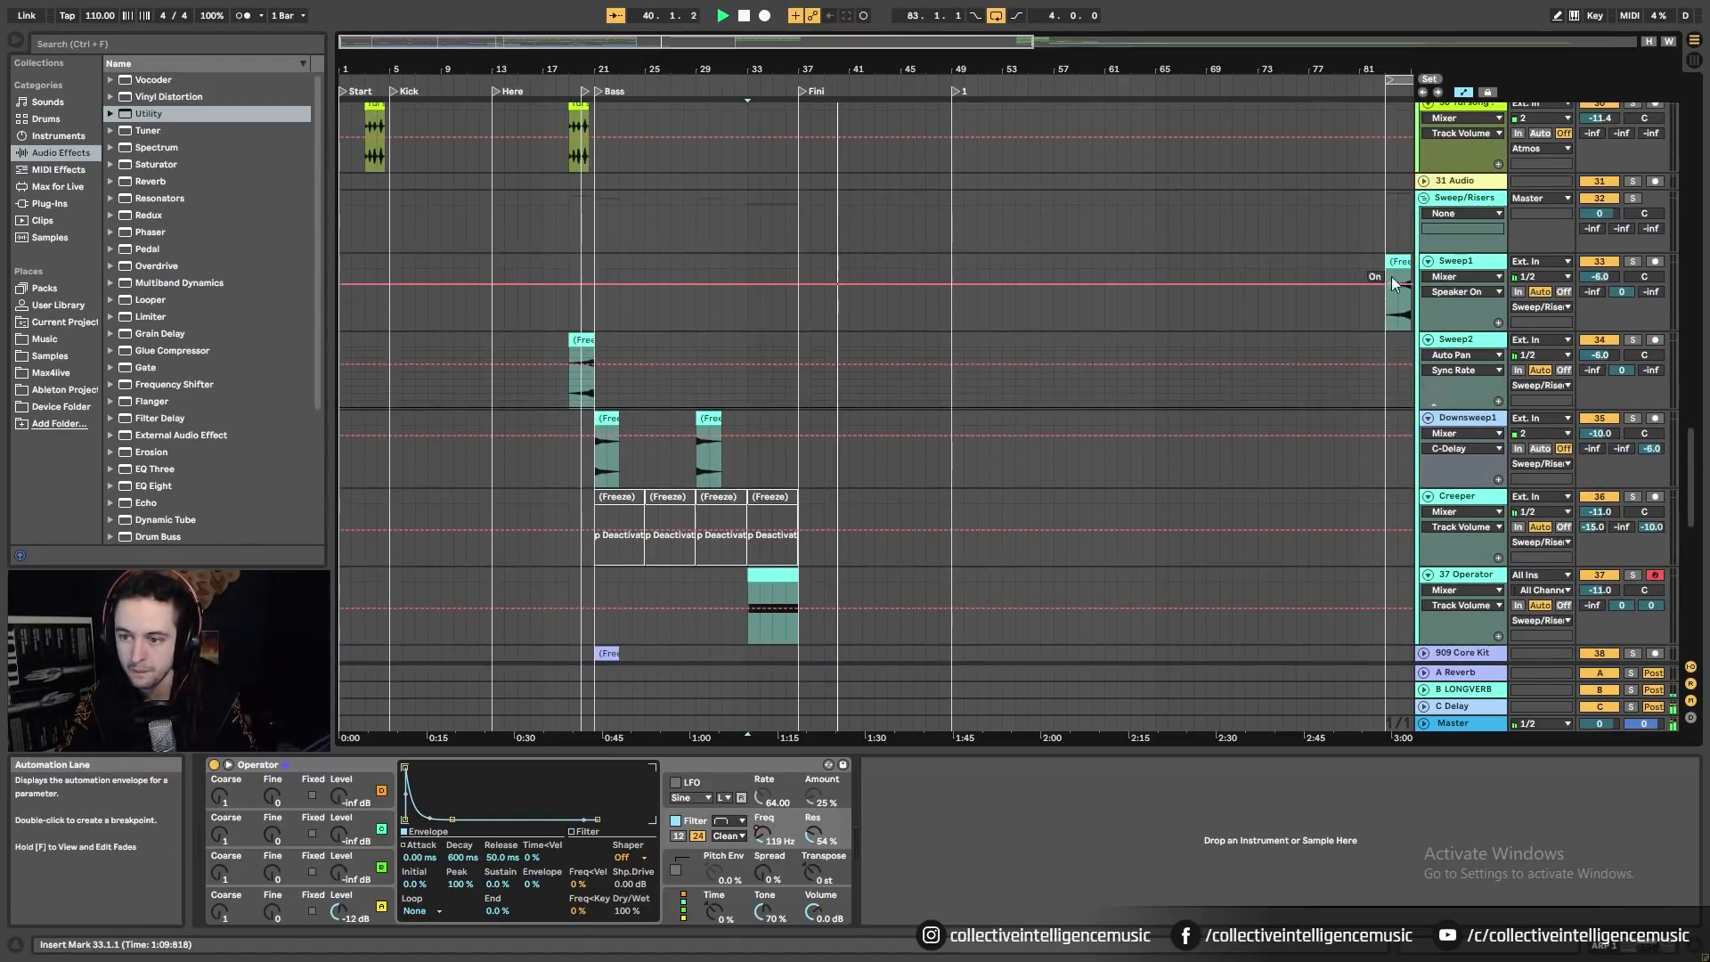
drag(1398, 270, 939, 271)
Step: Review the kick, bass, percussion, clap and lead tracks while the section leading into bar 49 plays
scroll(982, 347, up, 10)
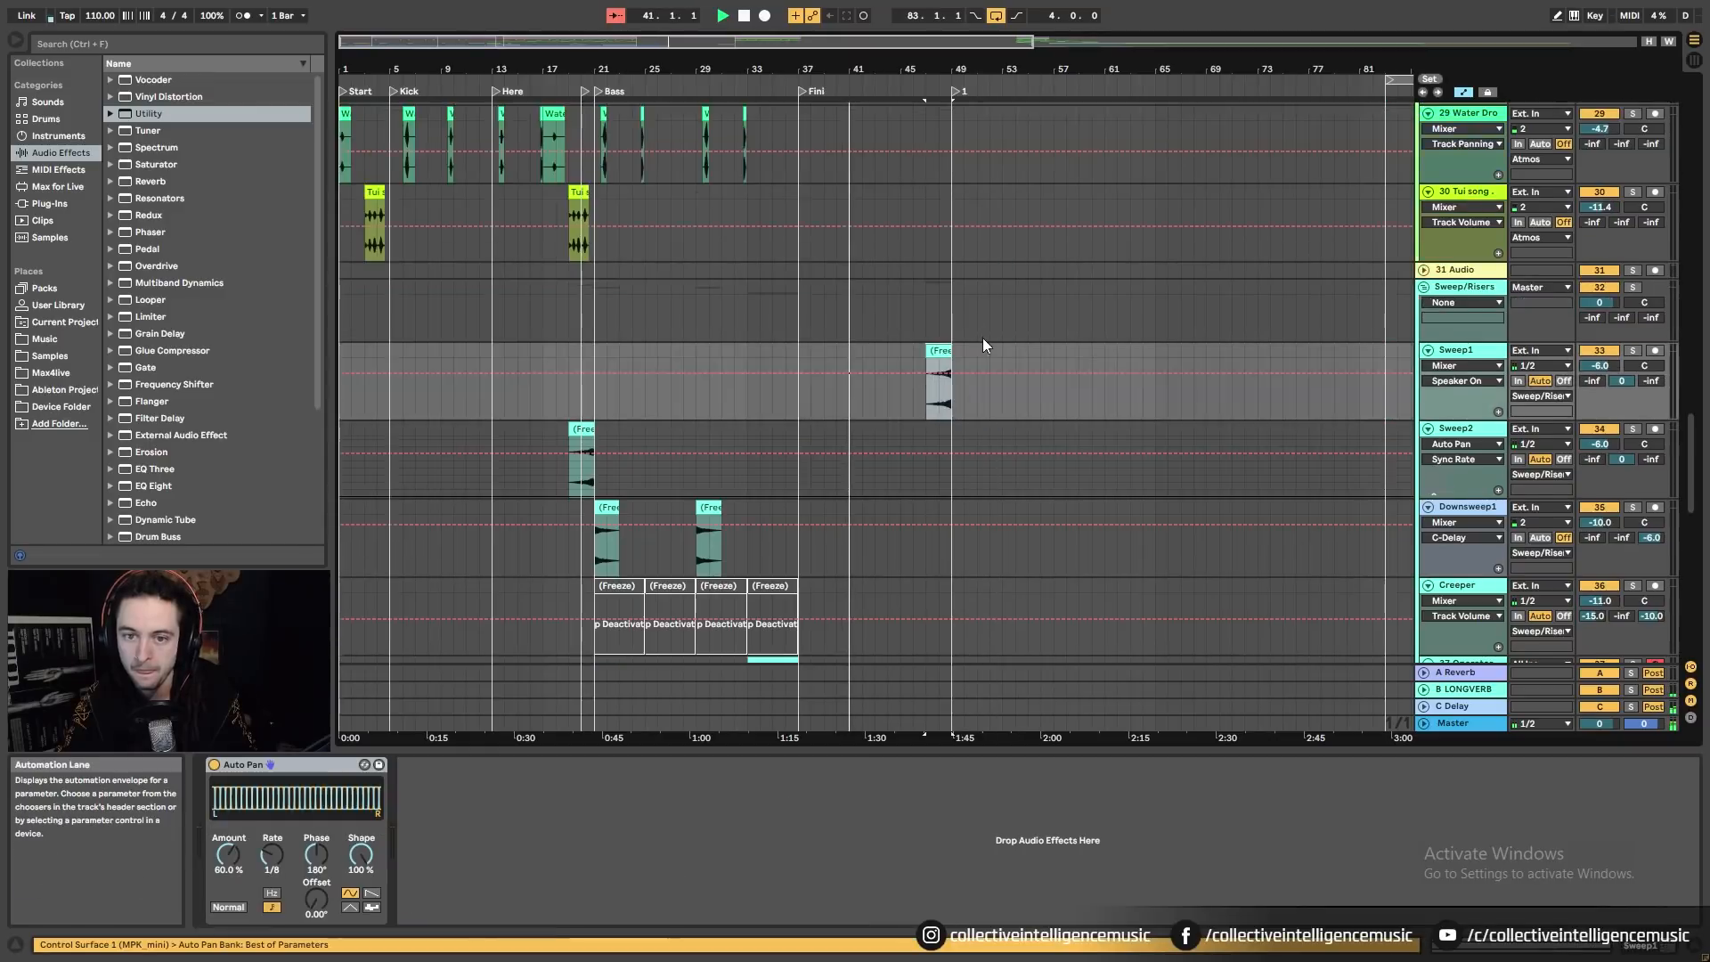
scroll(995, 368, up, 10)
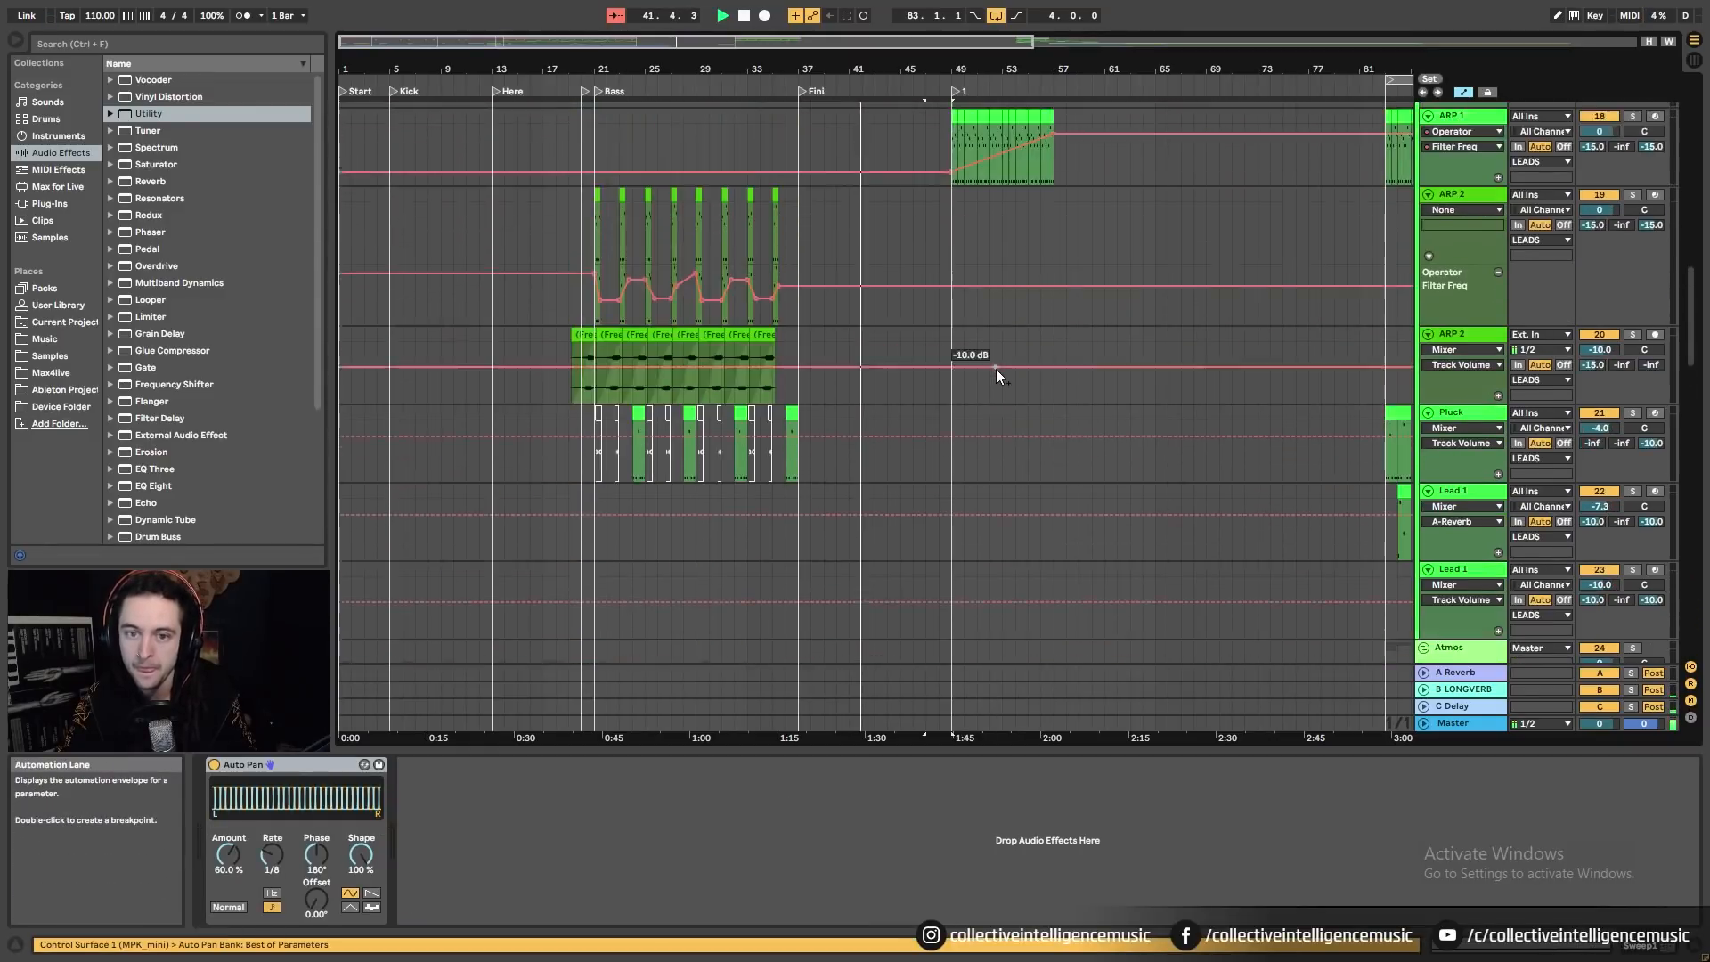
scroll(1003, 367, up, 10)
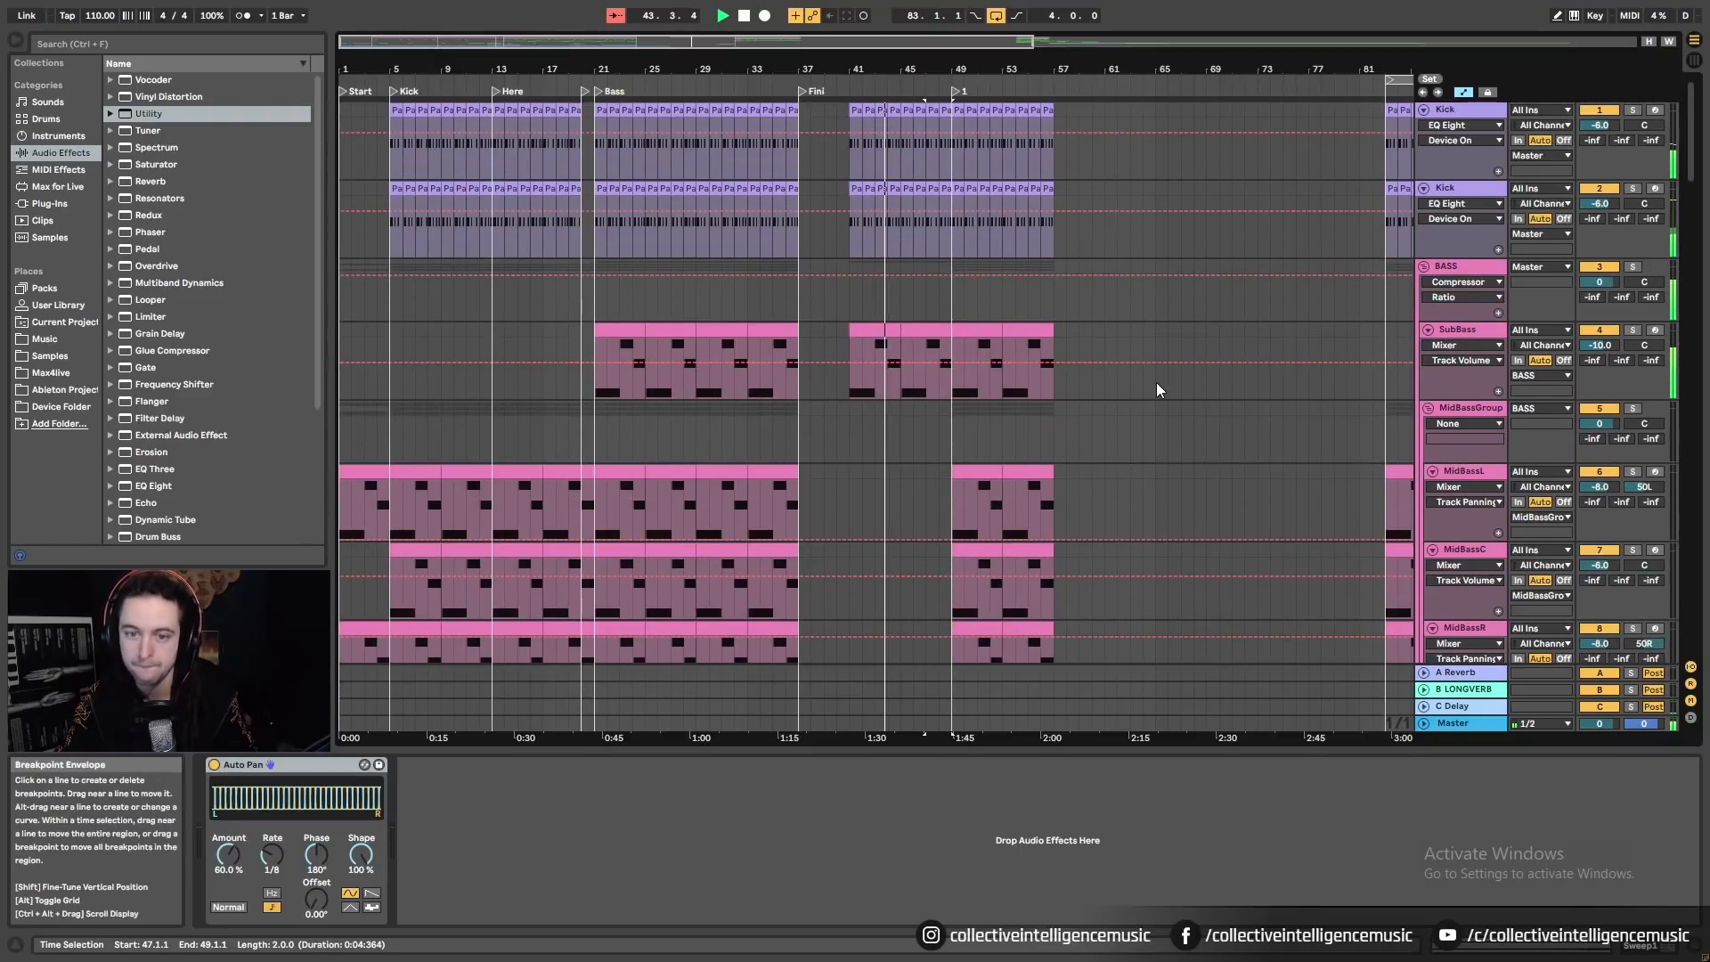
scroll(1156, 382, down, 5)
scroll(1158, 384, down, 2)
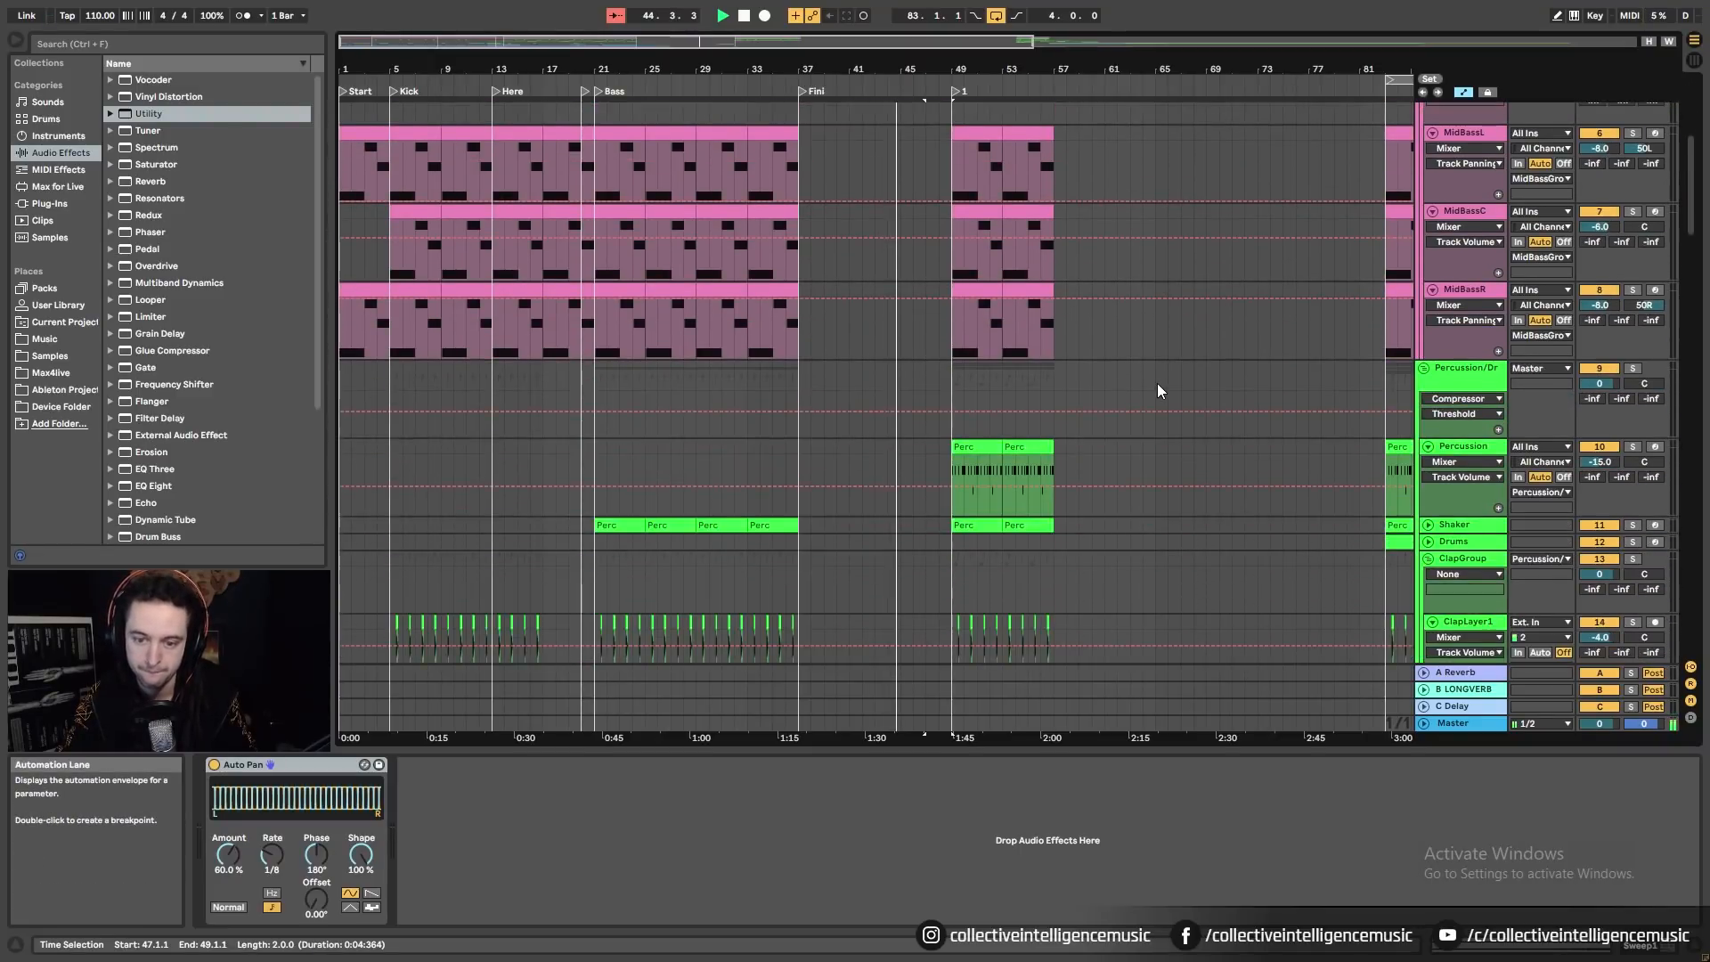
scroll(1157, 383, down, 2)
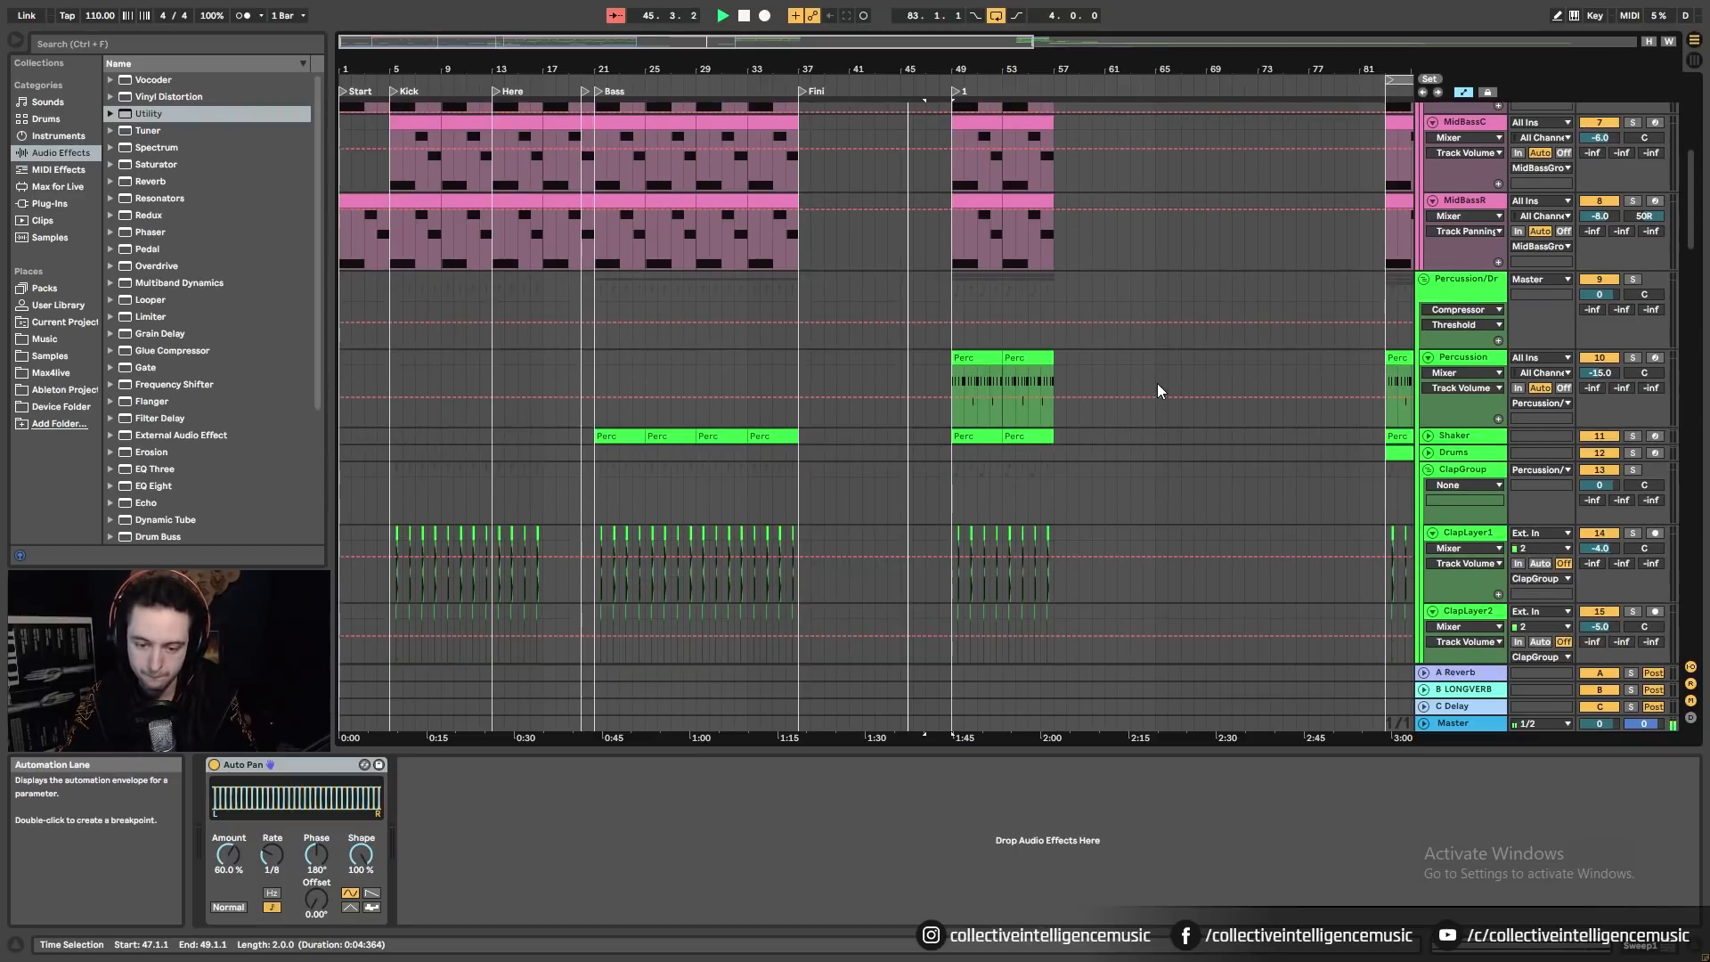
drag(820, 402, 885, 372)
click(902, 363)
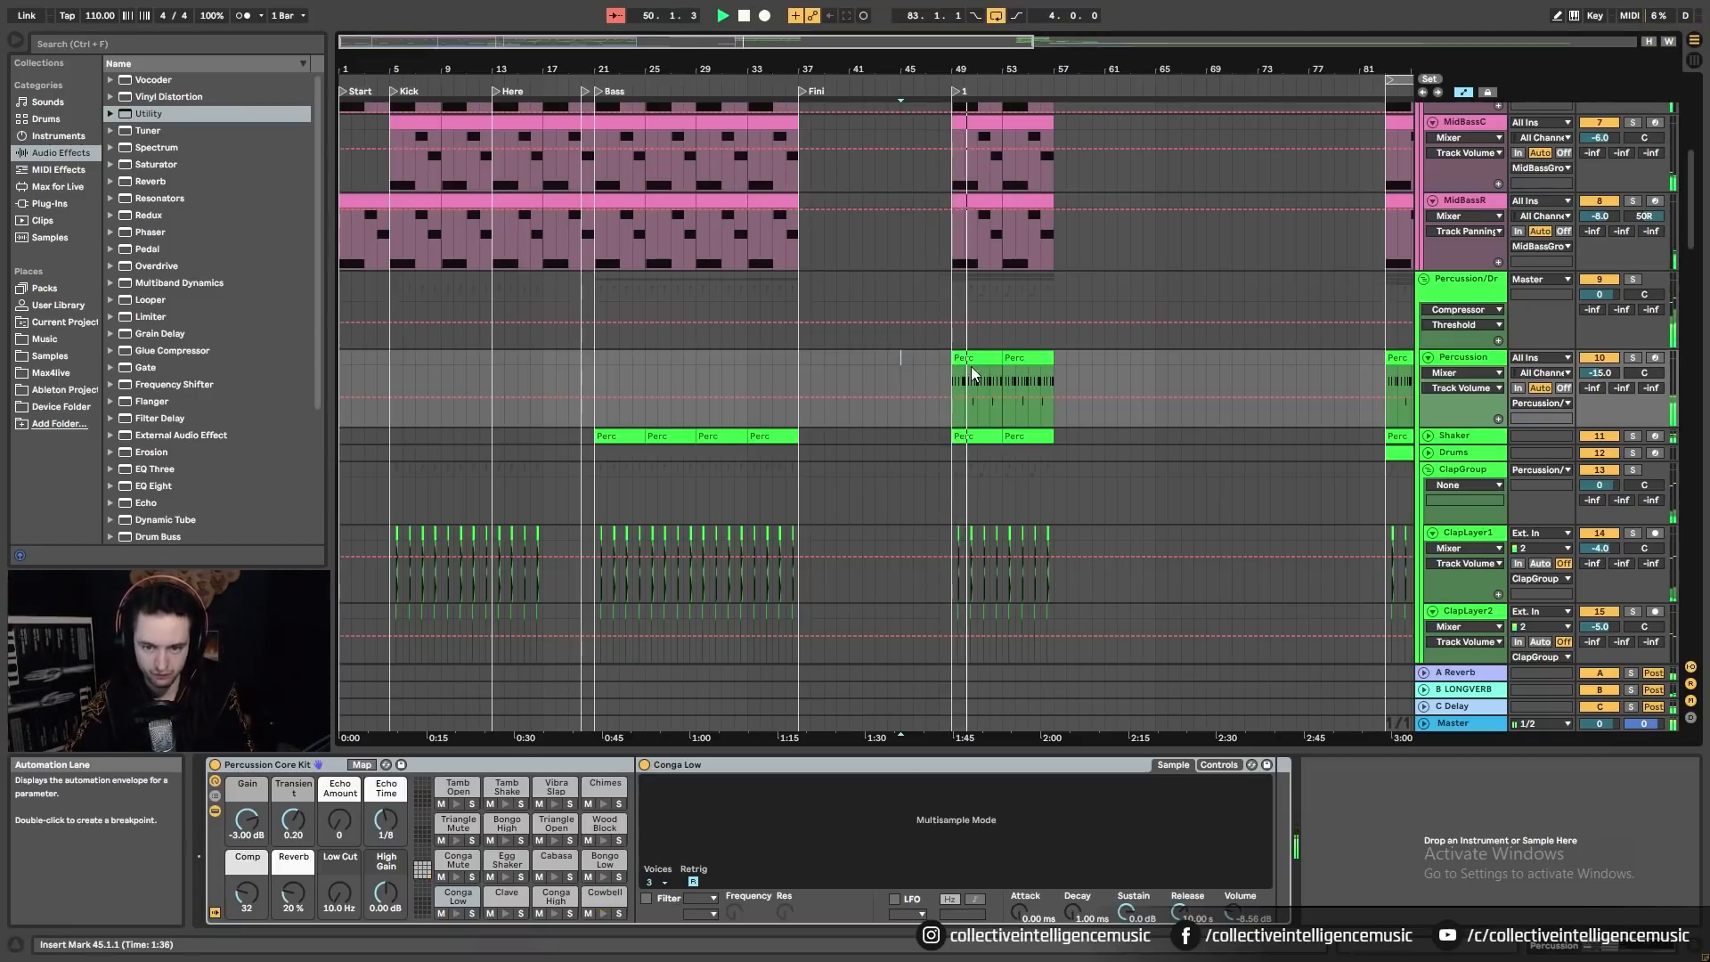
scroll(1001, 452, down, 5)
scroll(997, 468, down, 8)
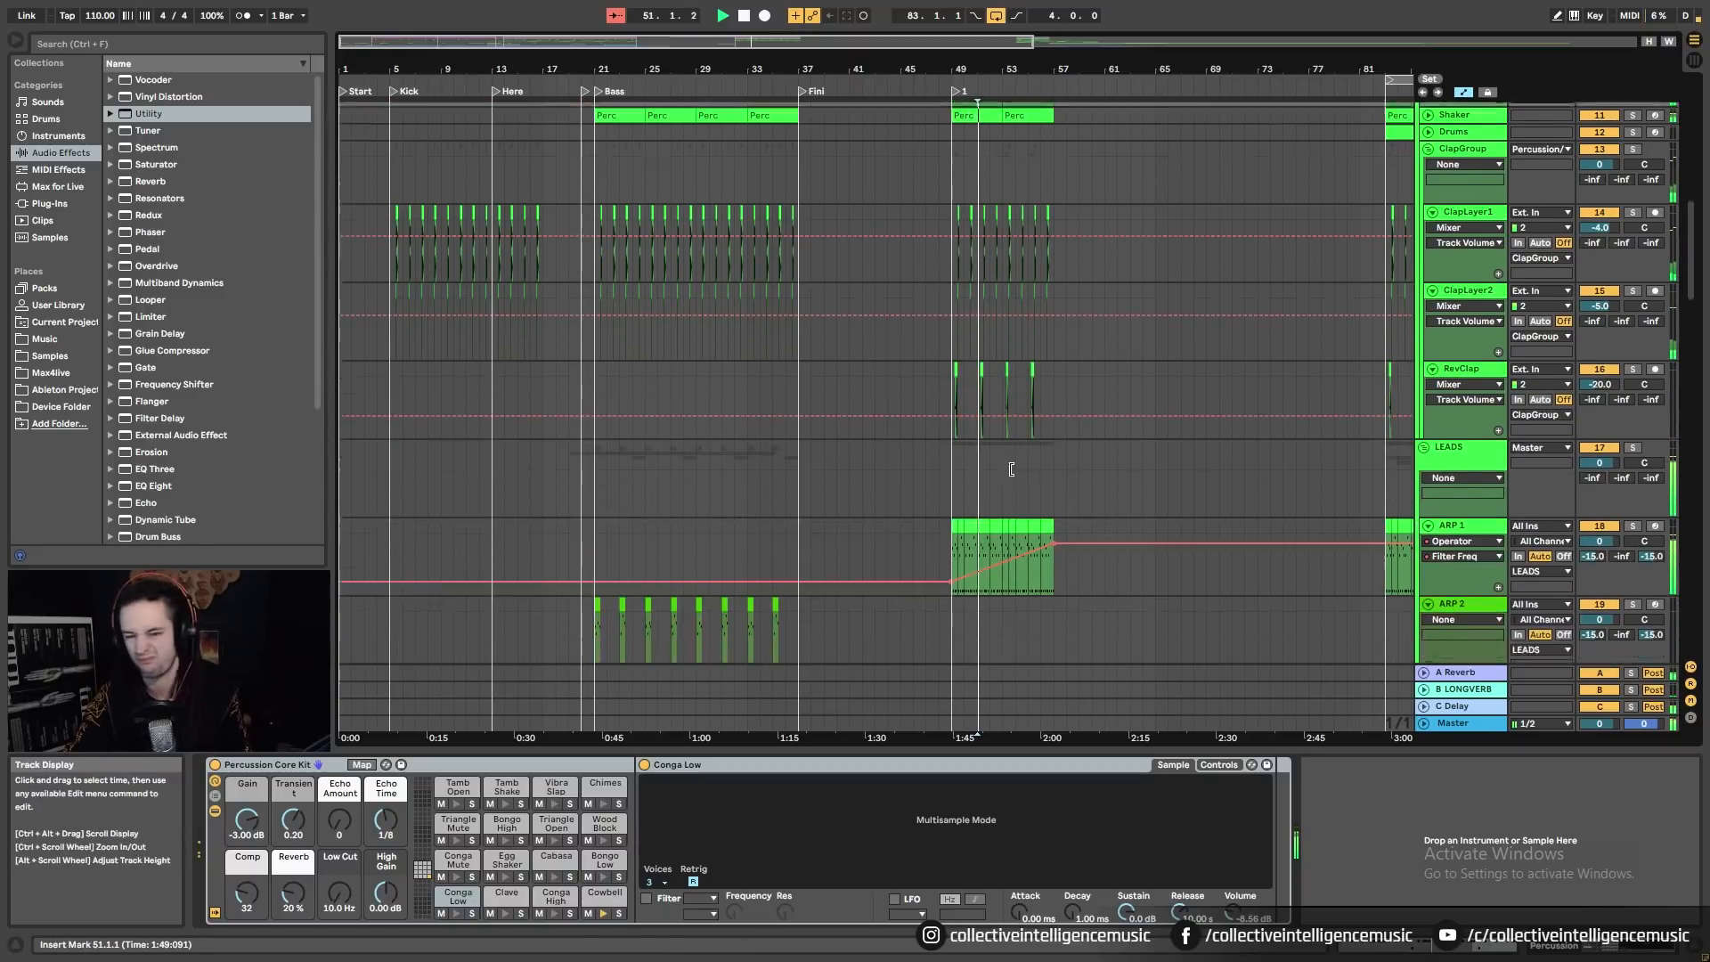
Step: Lower the ARP 1 track volume to -8.9 dB
click(968, 442)
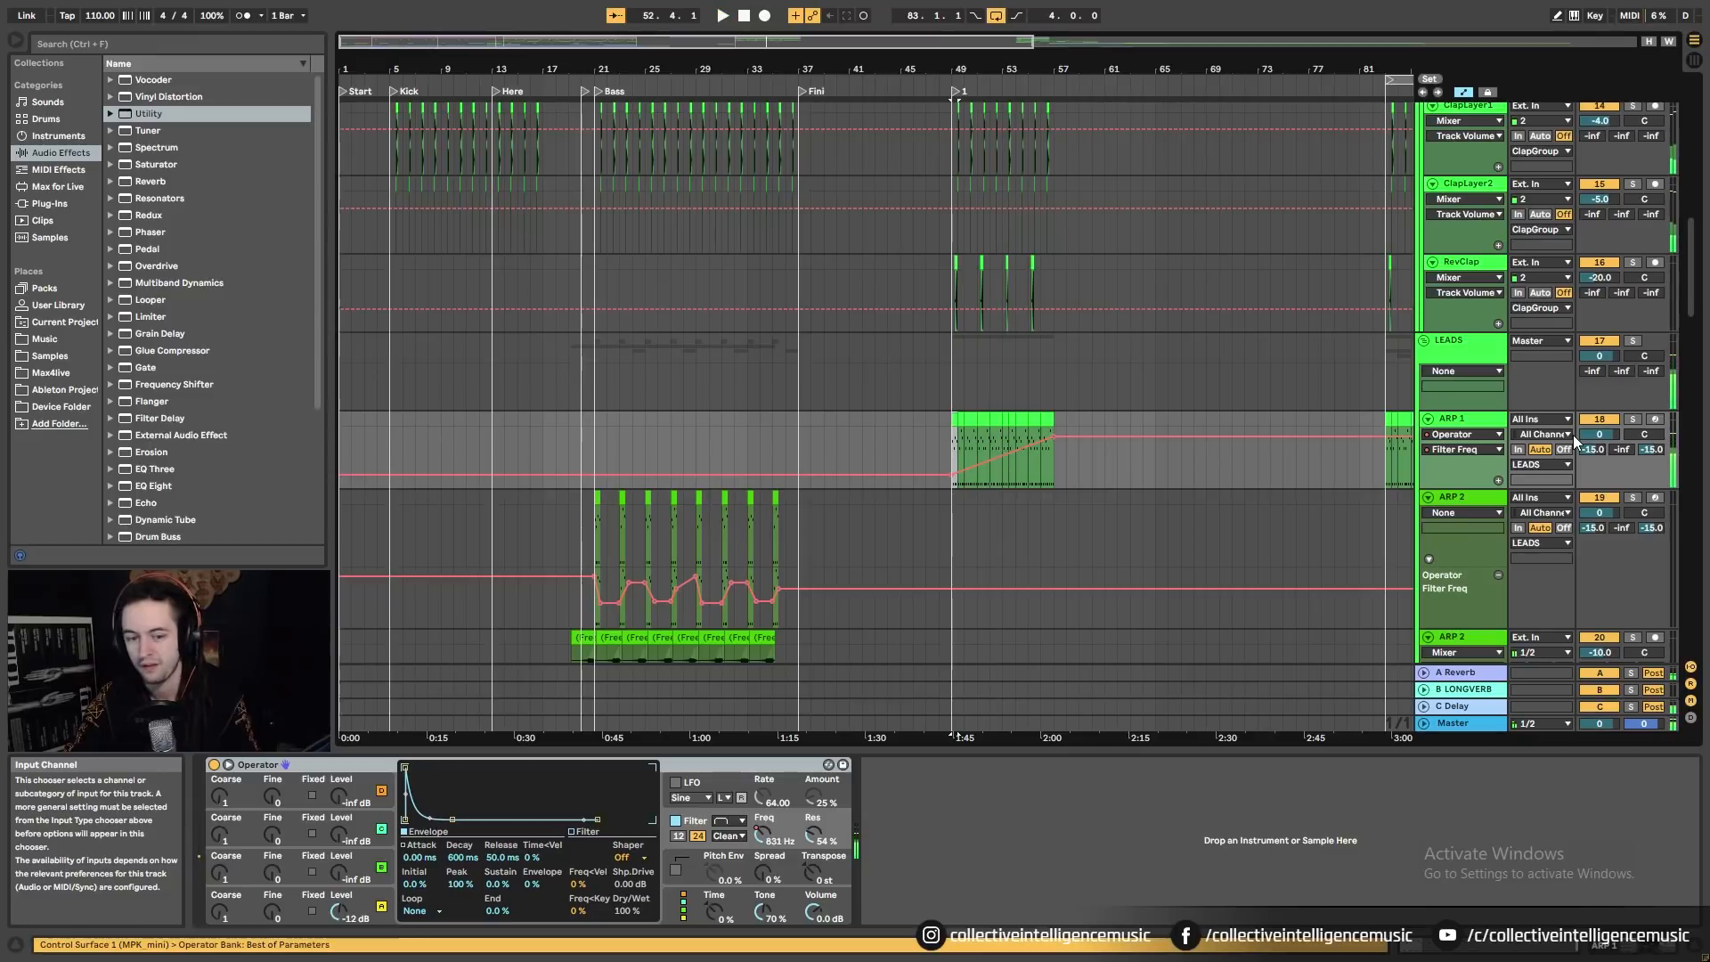
scroll(1408, 493, down, 1)
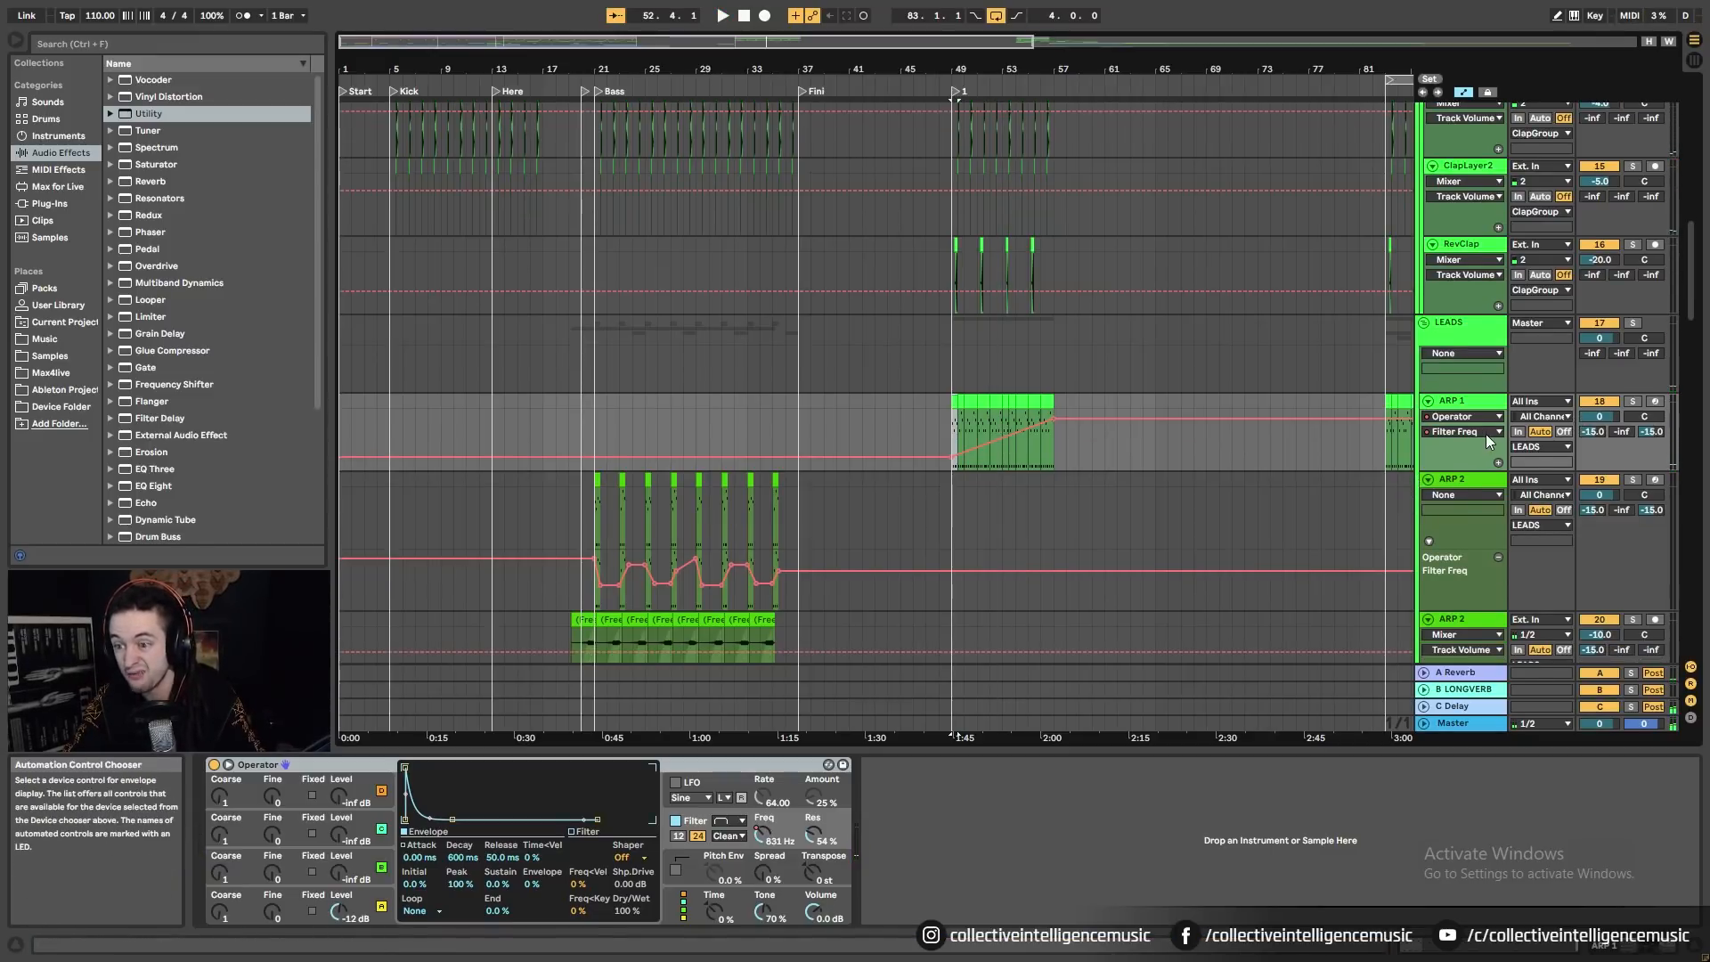
scroll(1435, 501, down, 4)
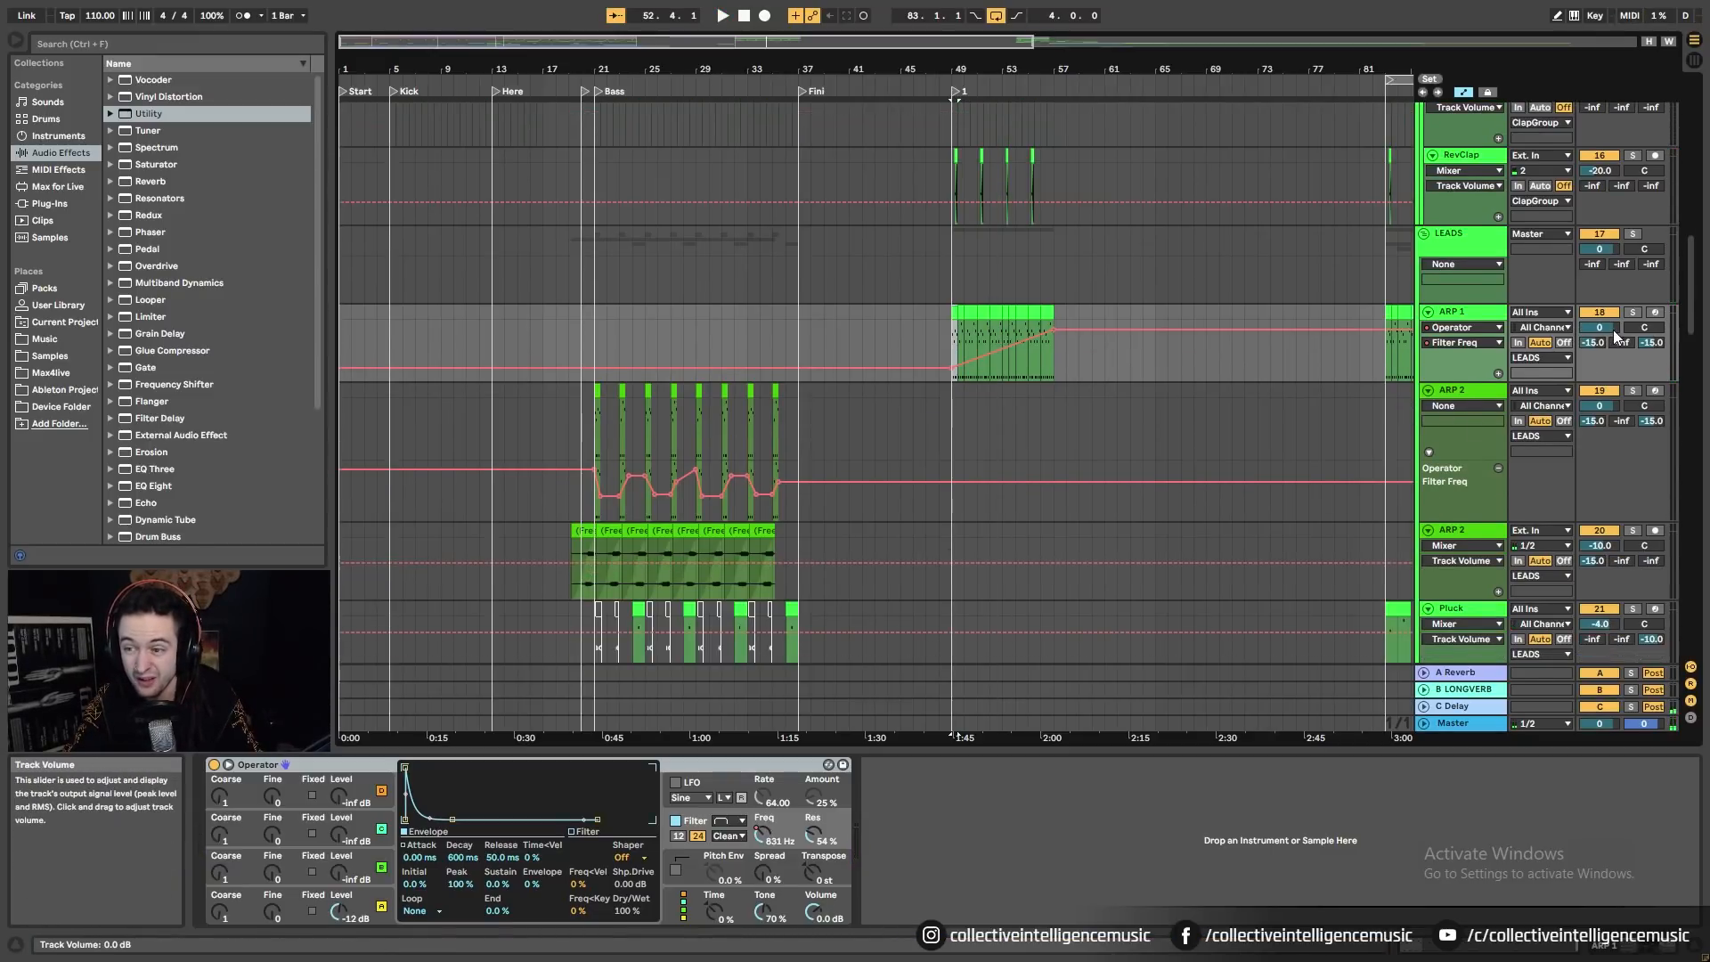
drag(1610, 329, 1610, 374)
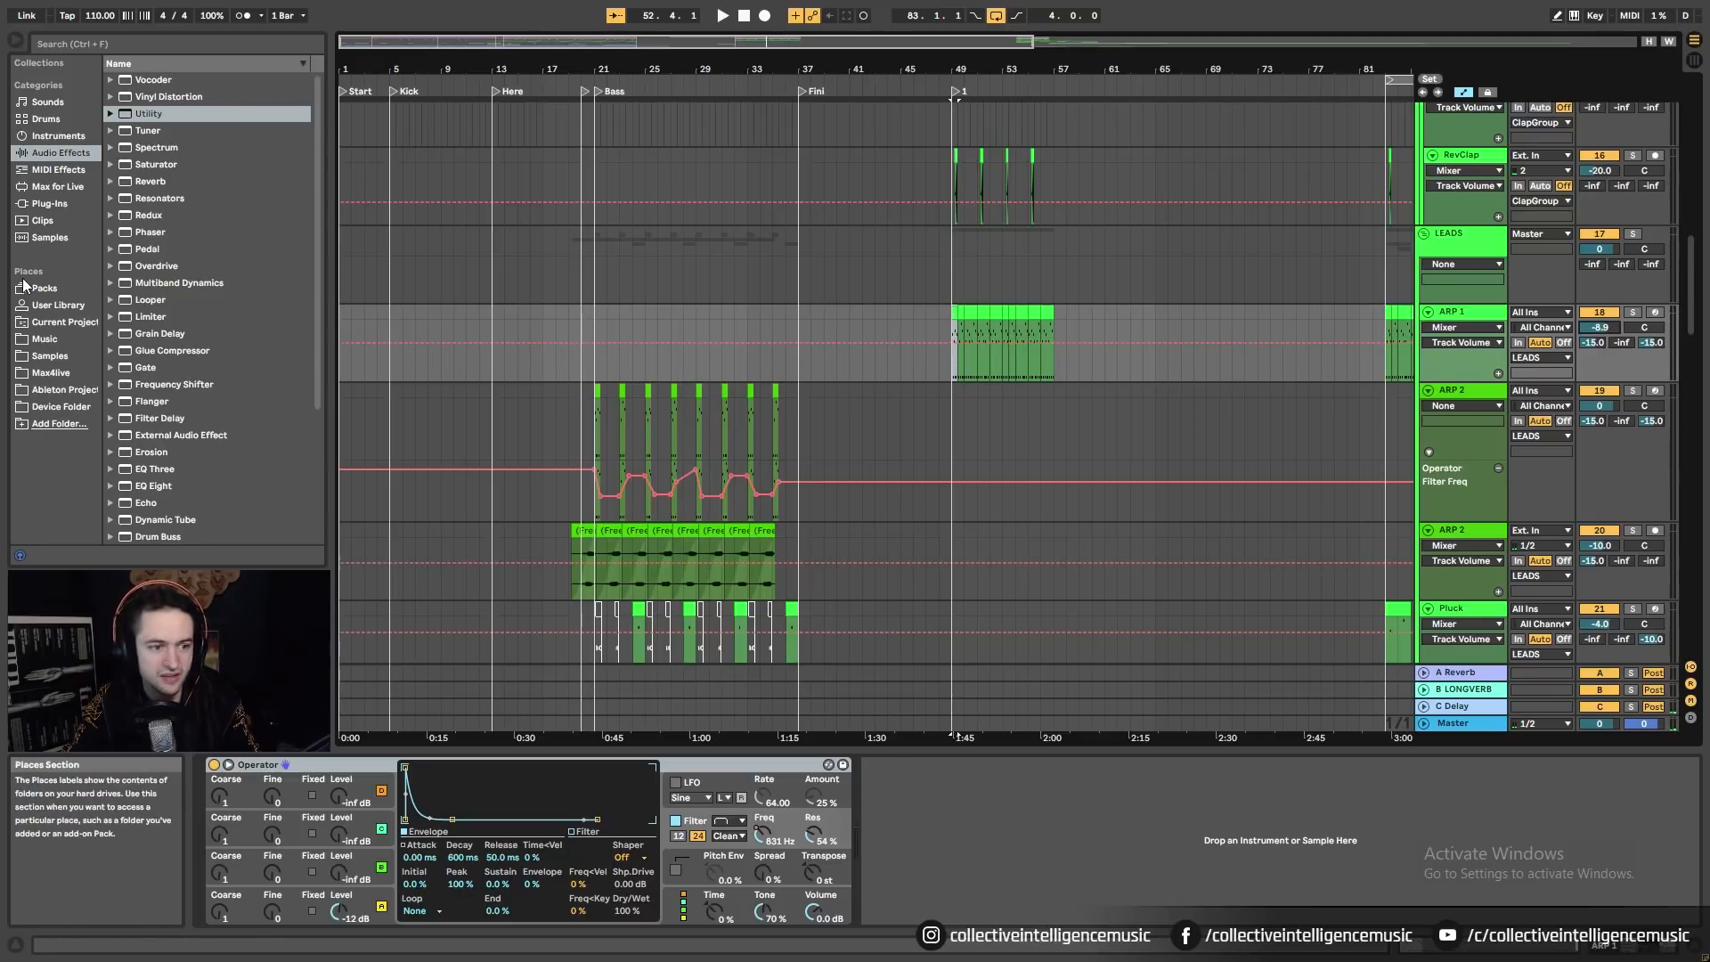
Step: Solo the ARP 1 track during playback and add an EQ Eight after its Operator
scroll(279, 347, down, 5)
key(space)
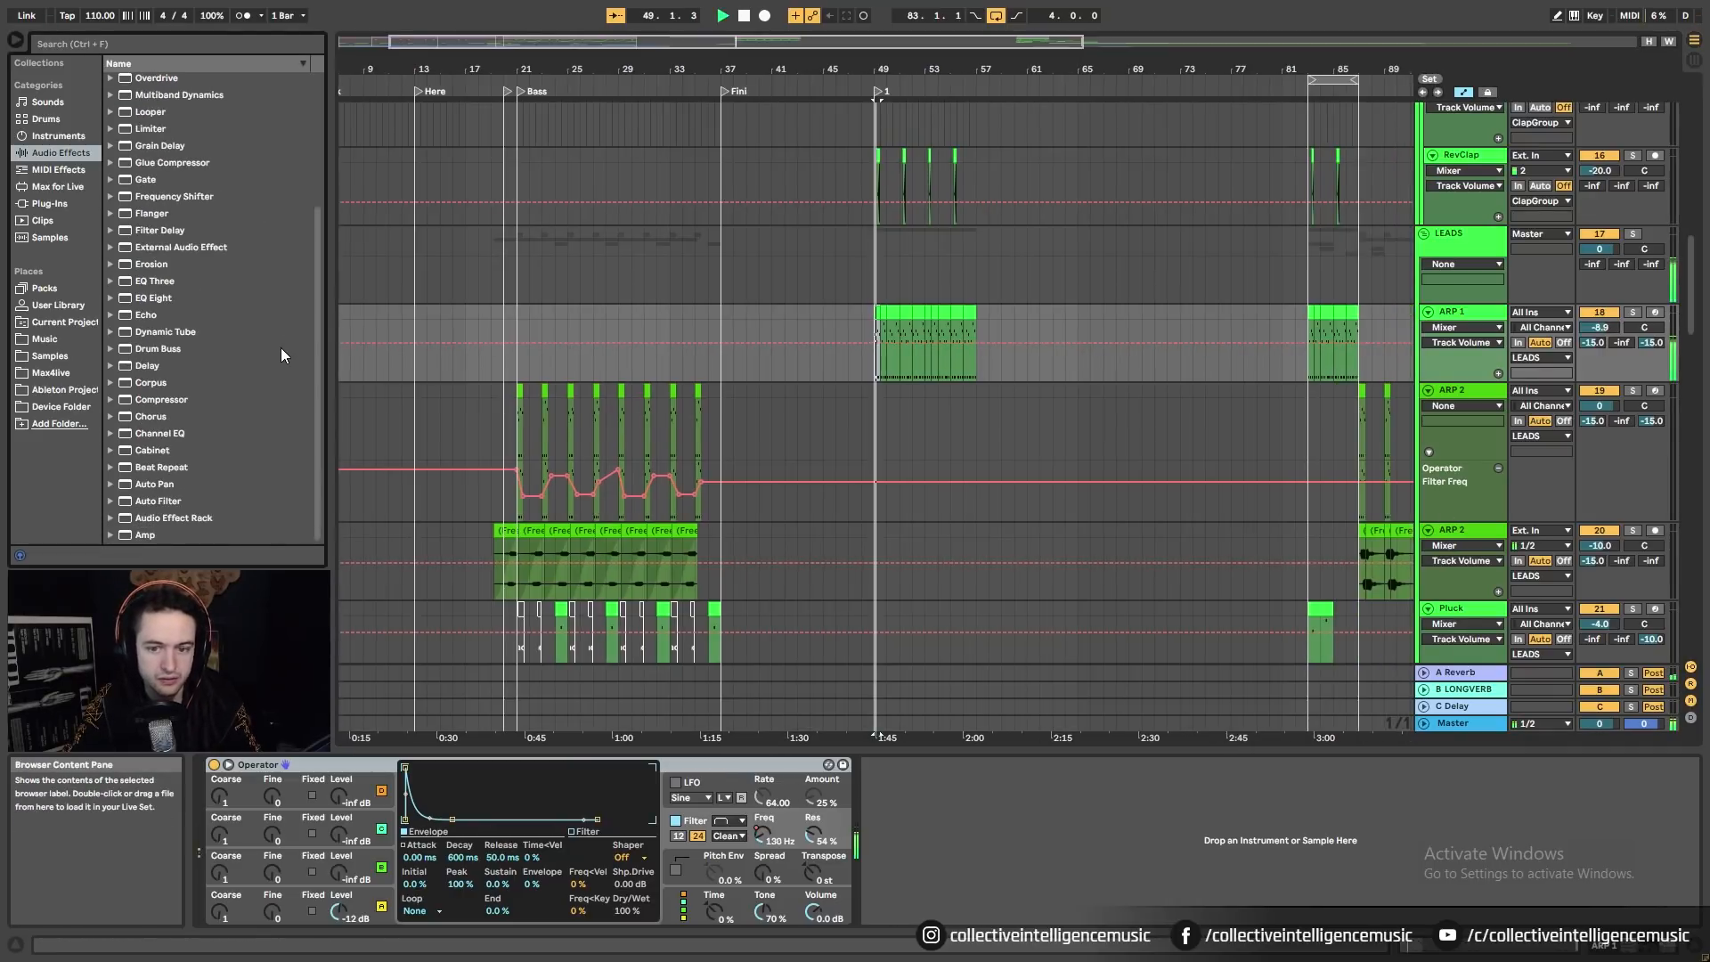
click(1634, 311)
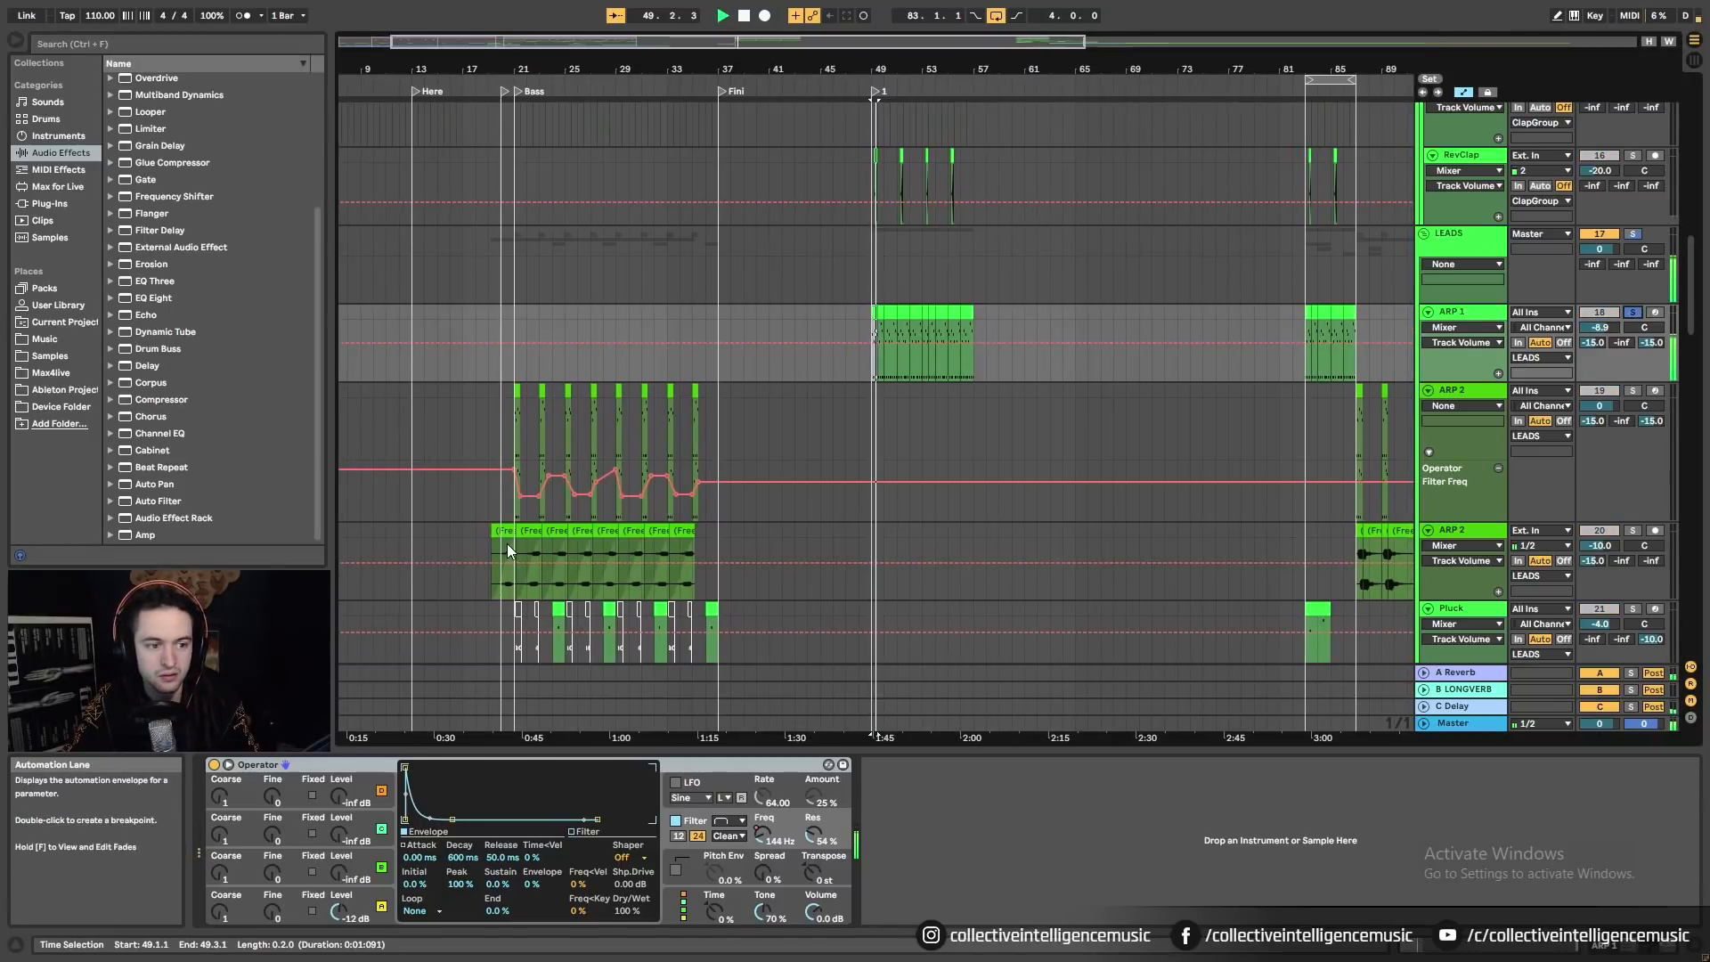
scroll(513, 526, up, 5)
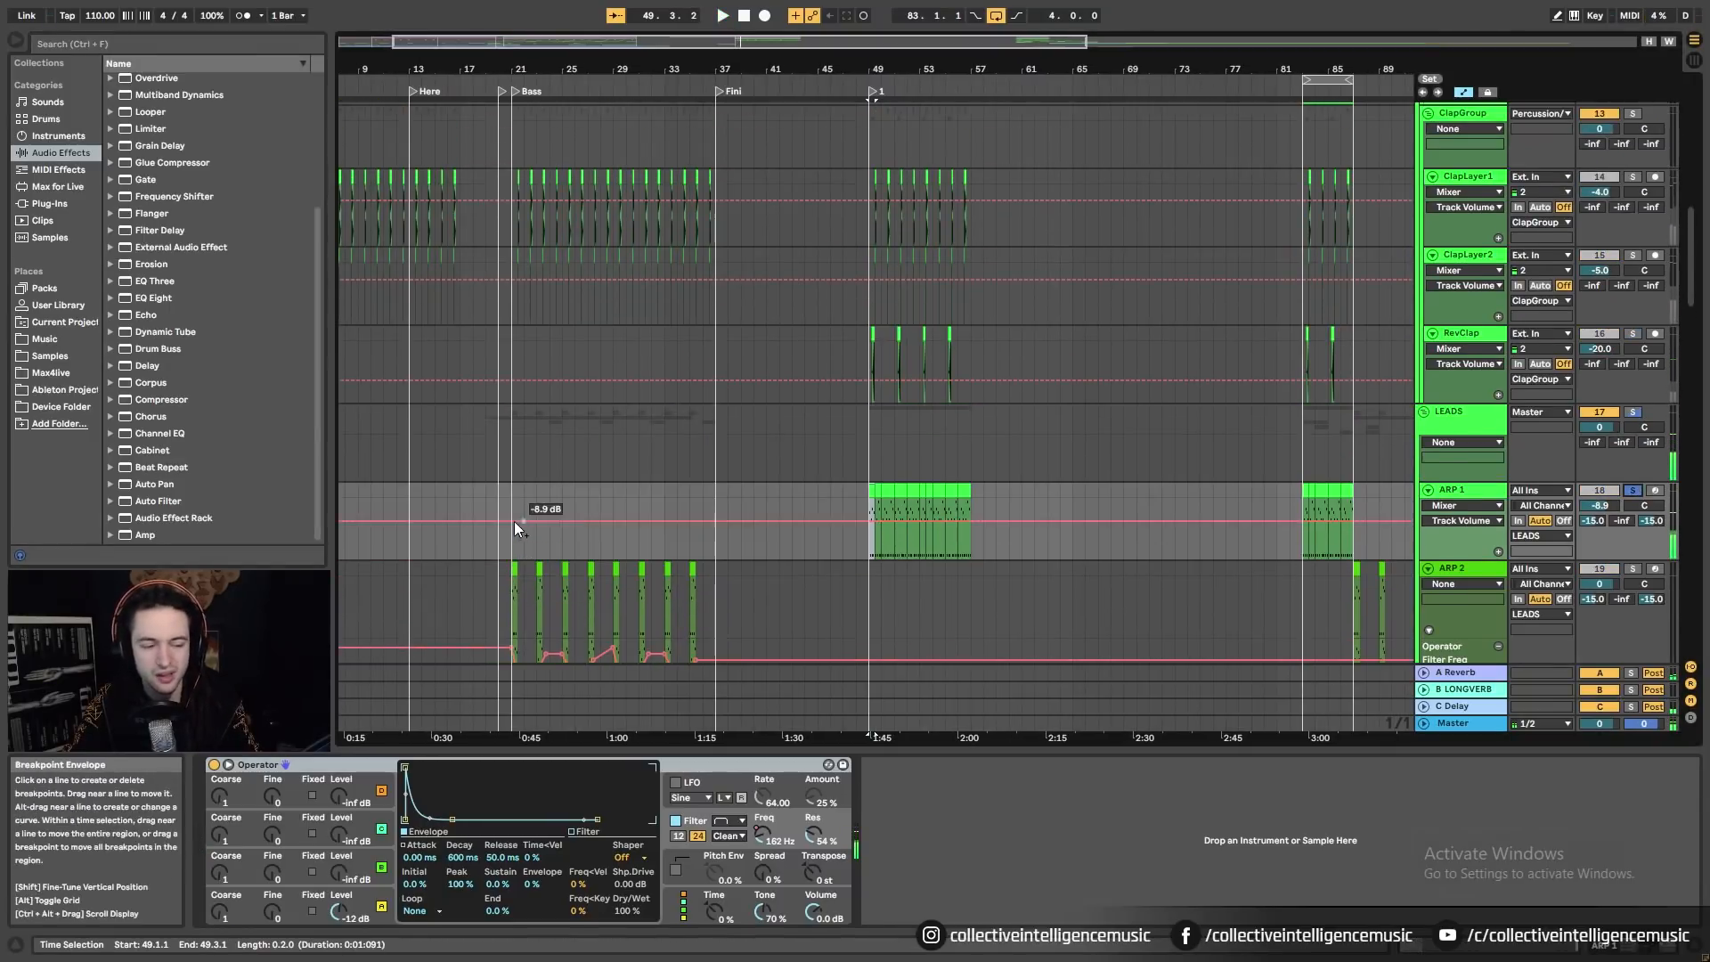
click(155, 298)
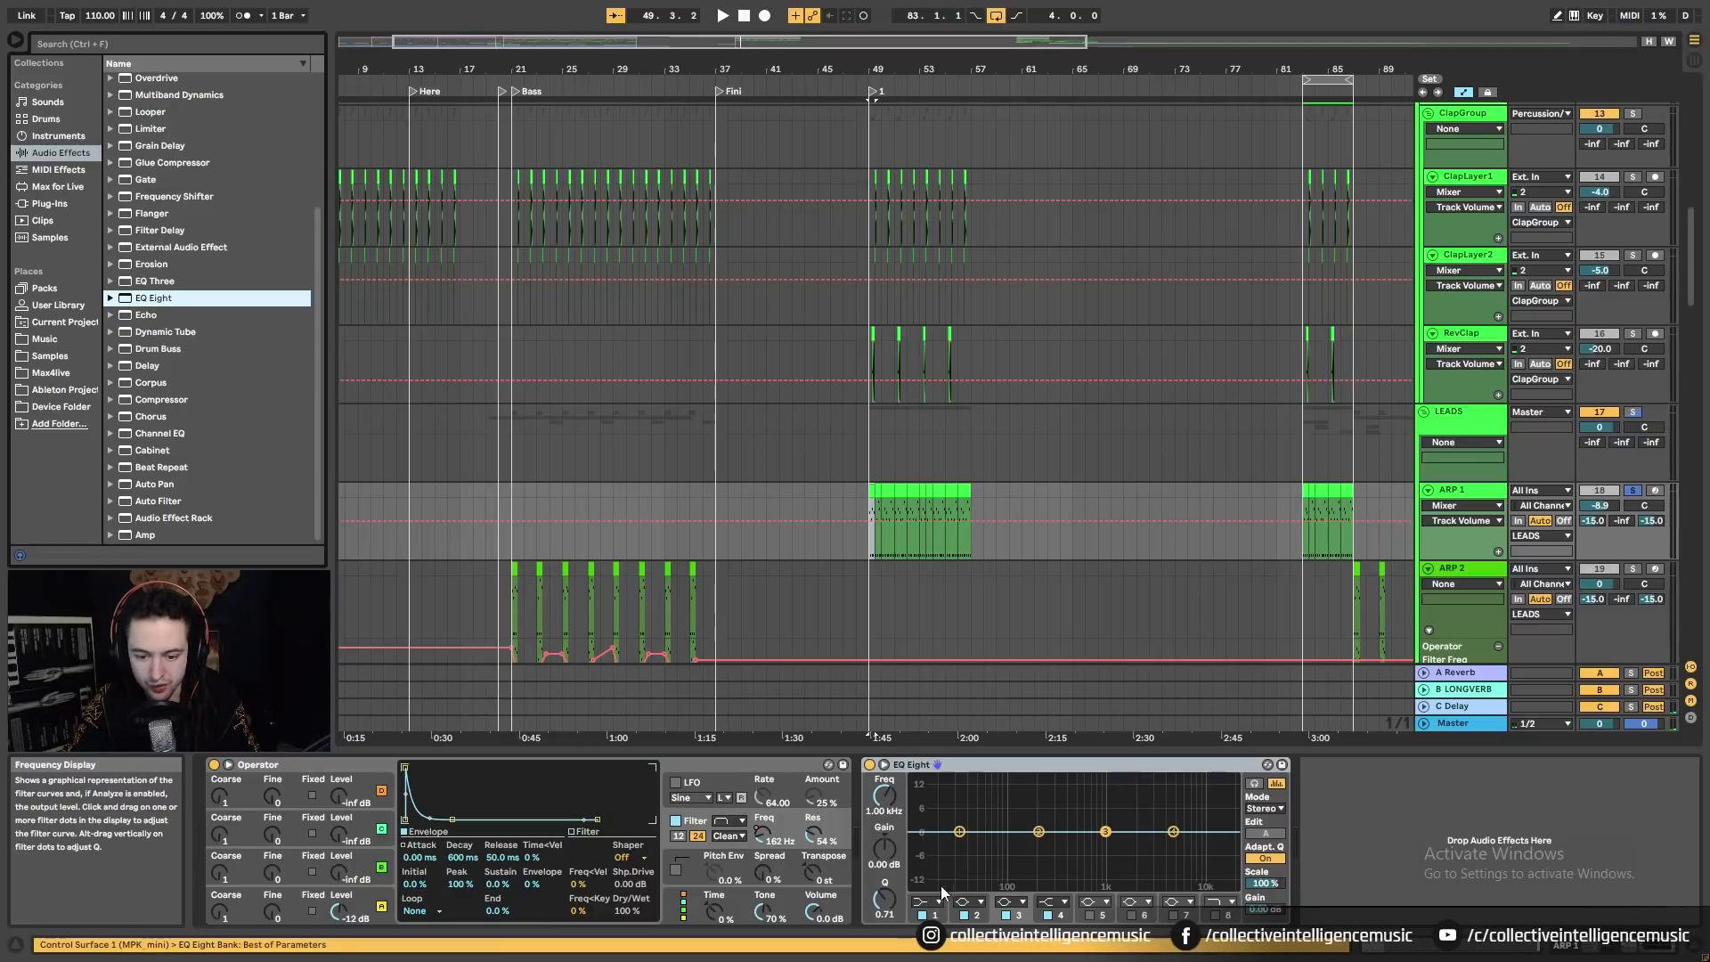
Step: Make the EQ Eight's first band a low cut at 306 Hz and lower the ARP 1 track volume to -10.1 dB
drag(958, 845, 1044, 843)
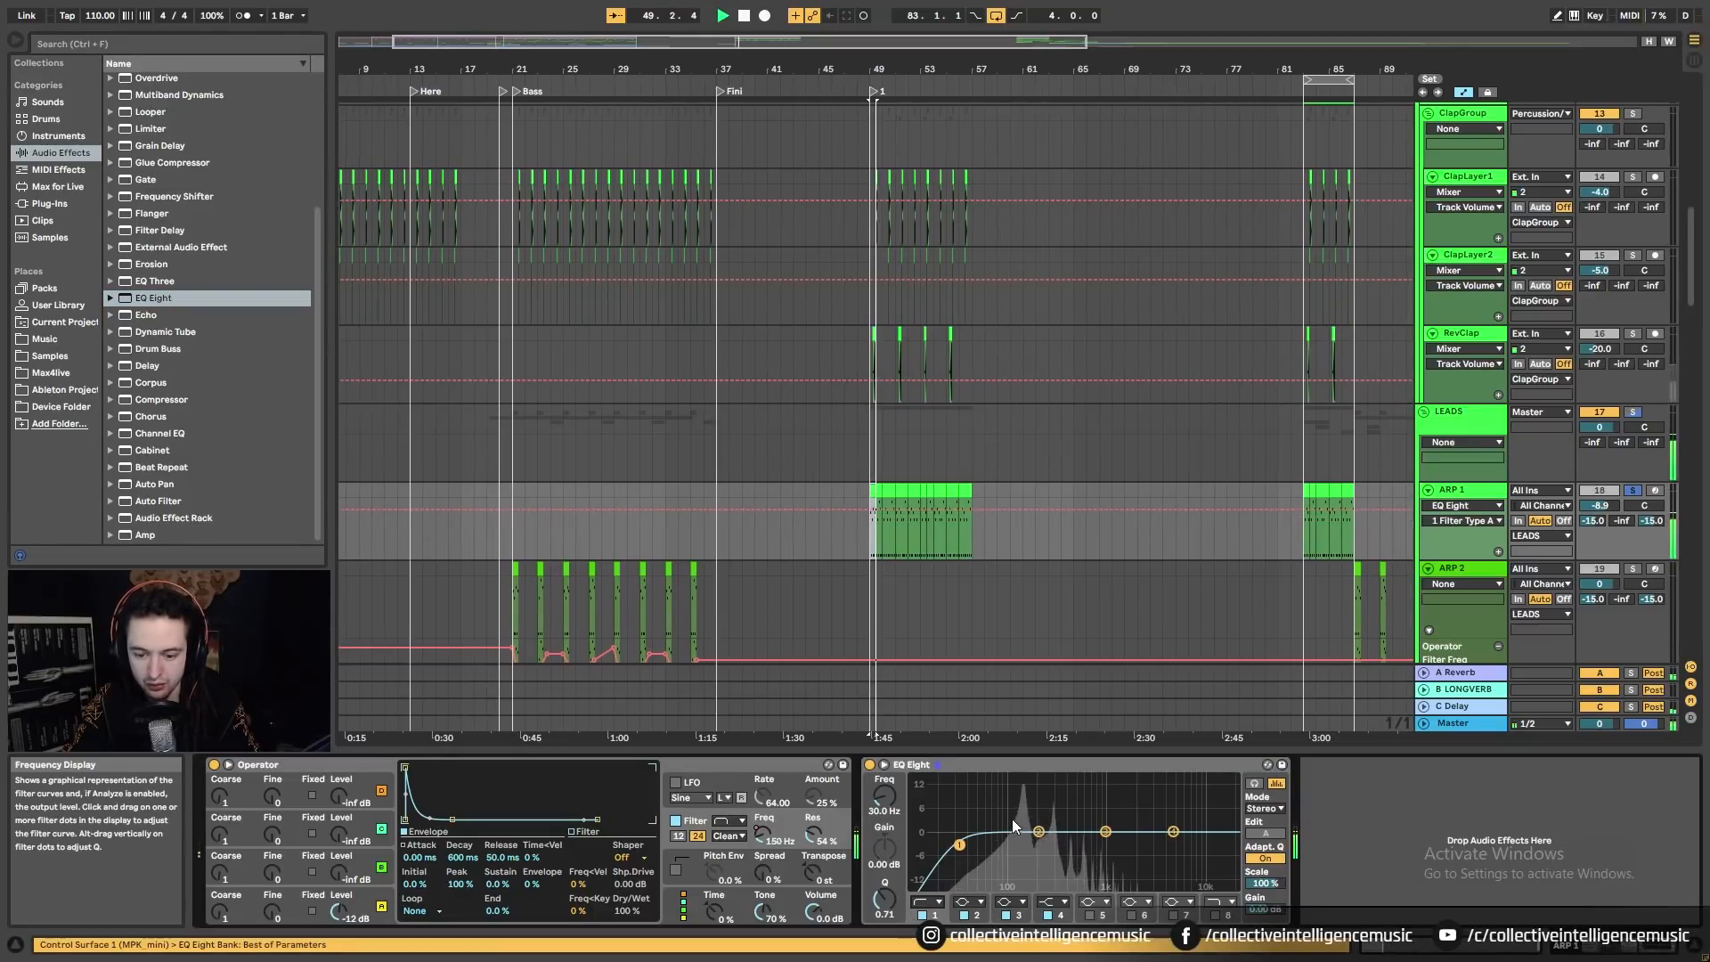
key(space)
drag(884, 795, 884, 786)
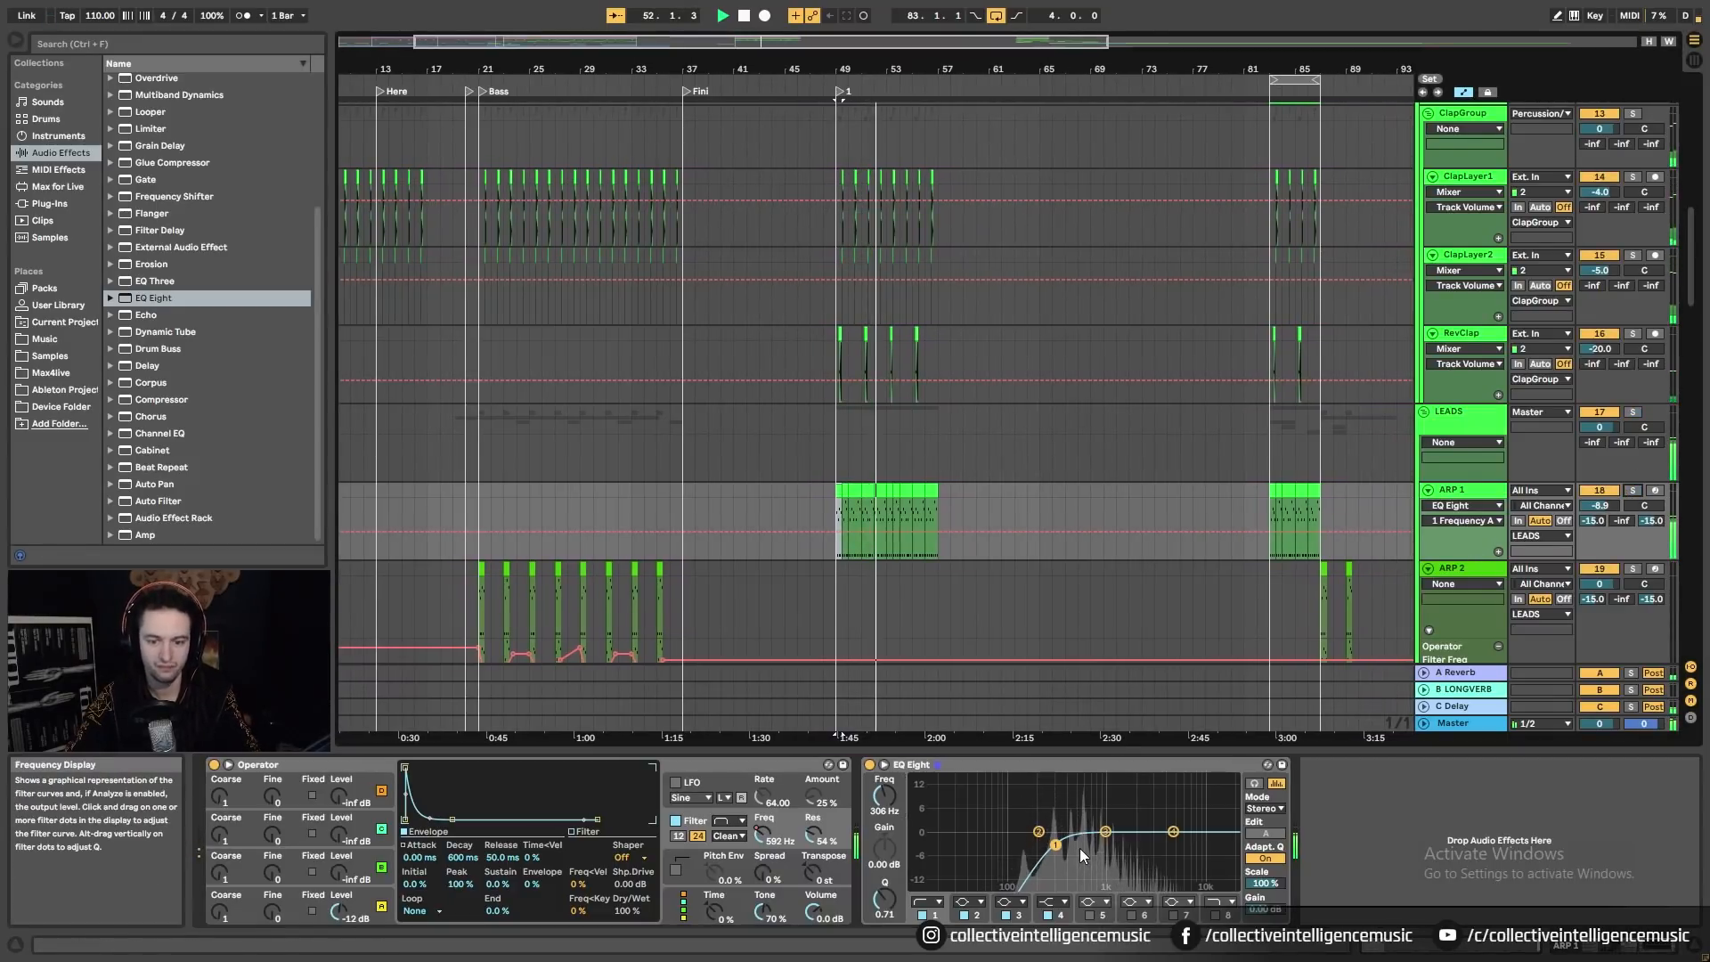
drag(1600, 506, 1600, 516)
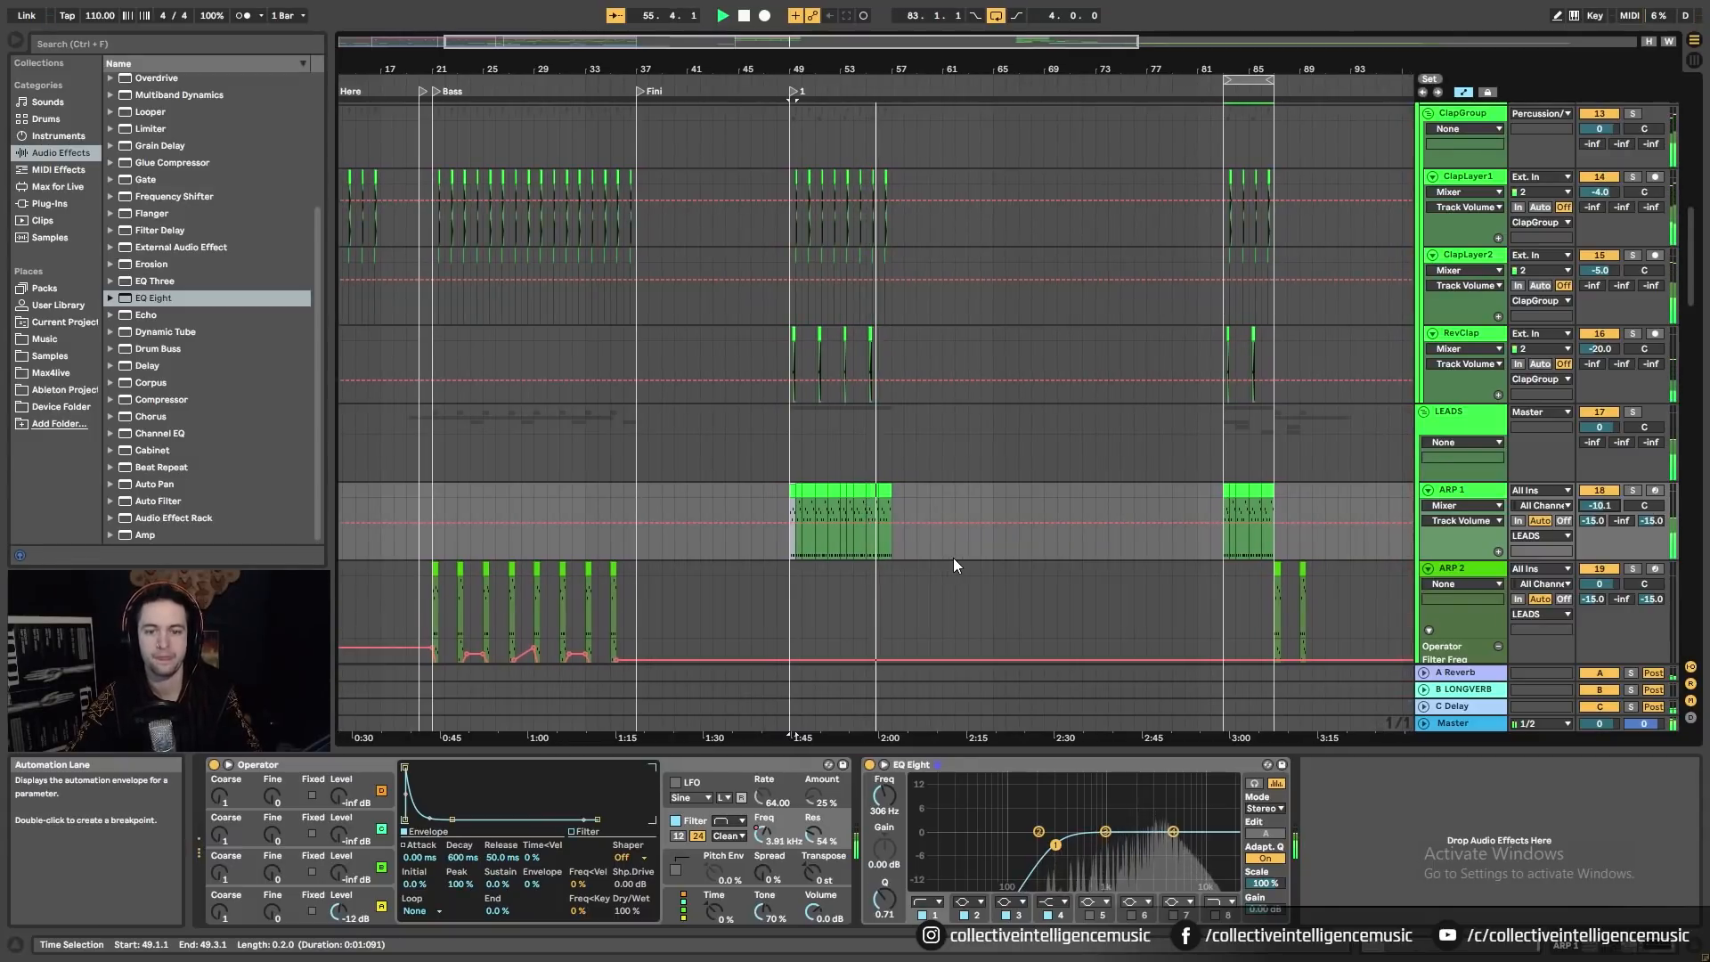
Step: Duplicate all ARP 1 clips of bars 49 to 57 so the arpeggio continues up to bar 65
click(881, 489)
shift+click(846, 500)
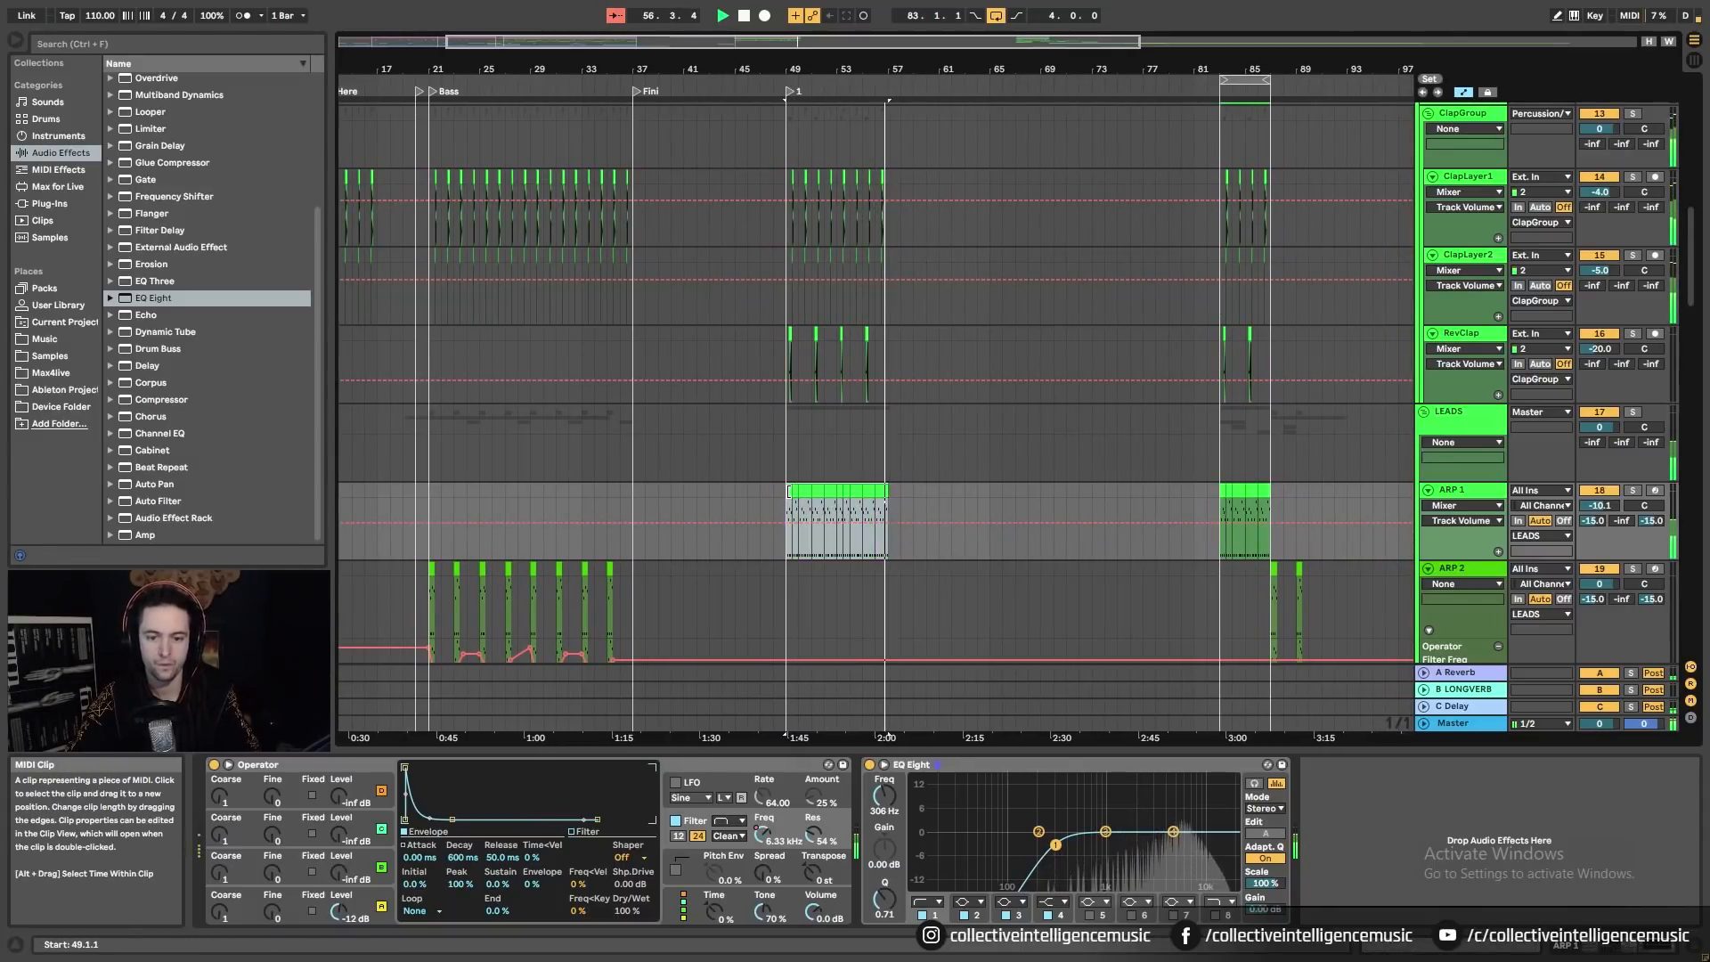
key(ctrl+d)
key(space)
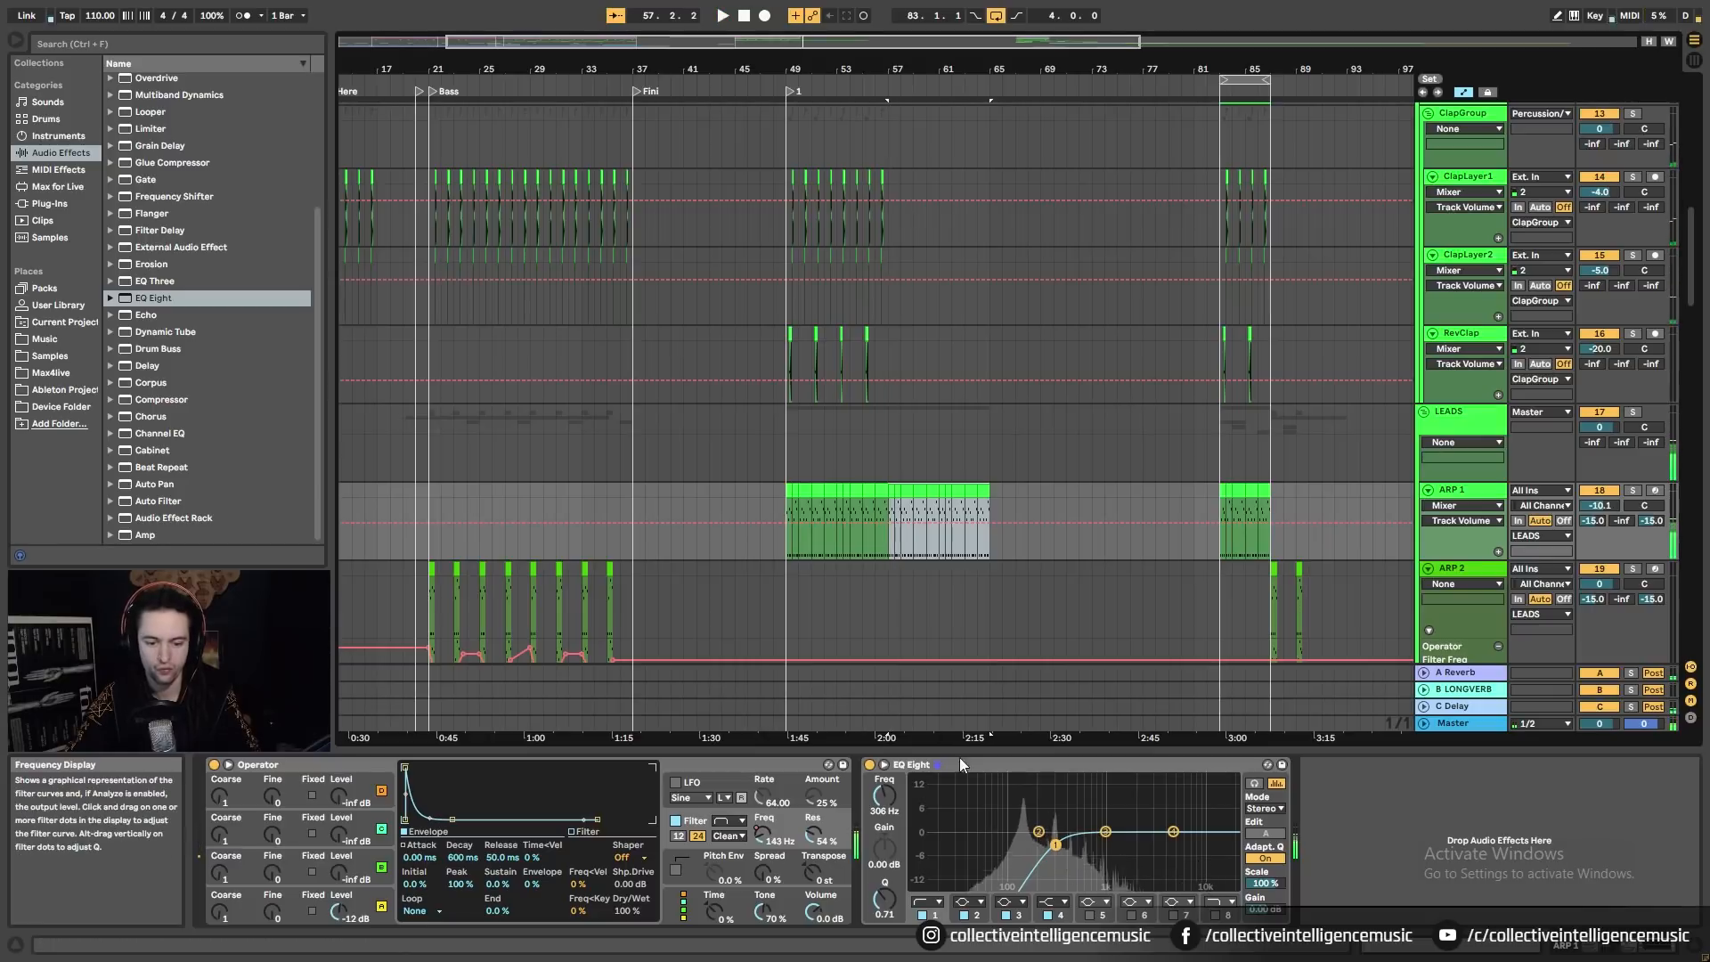
Step: Show ARP 1's Filter Freq automation and lower its bar 65 breakpoint so the filter ramps down from bar 57
right_click(764, 833)
click(825, 714)
click(890, 544)
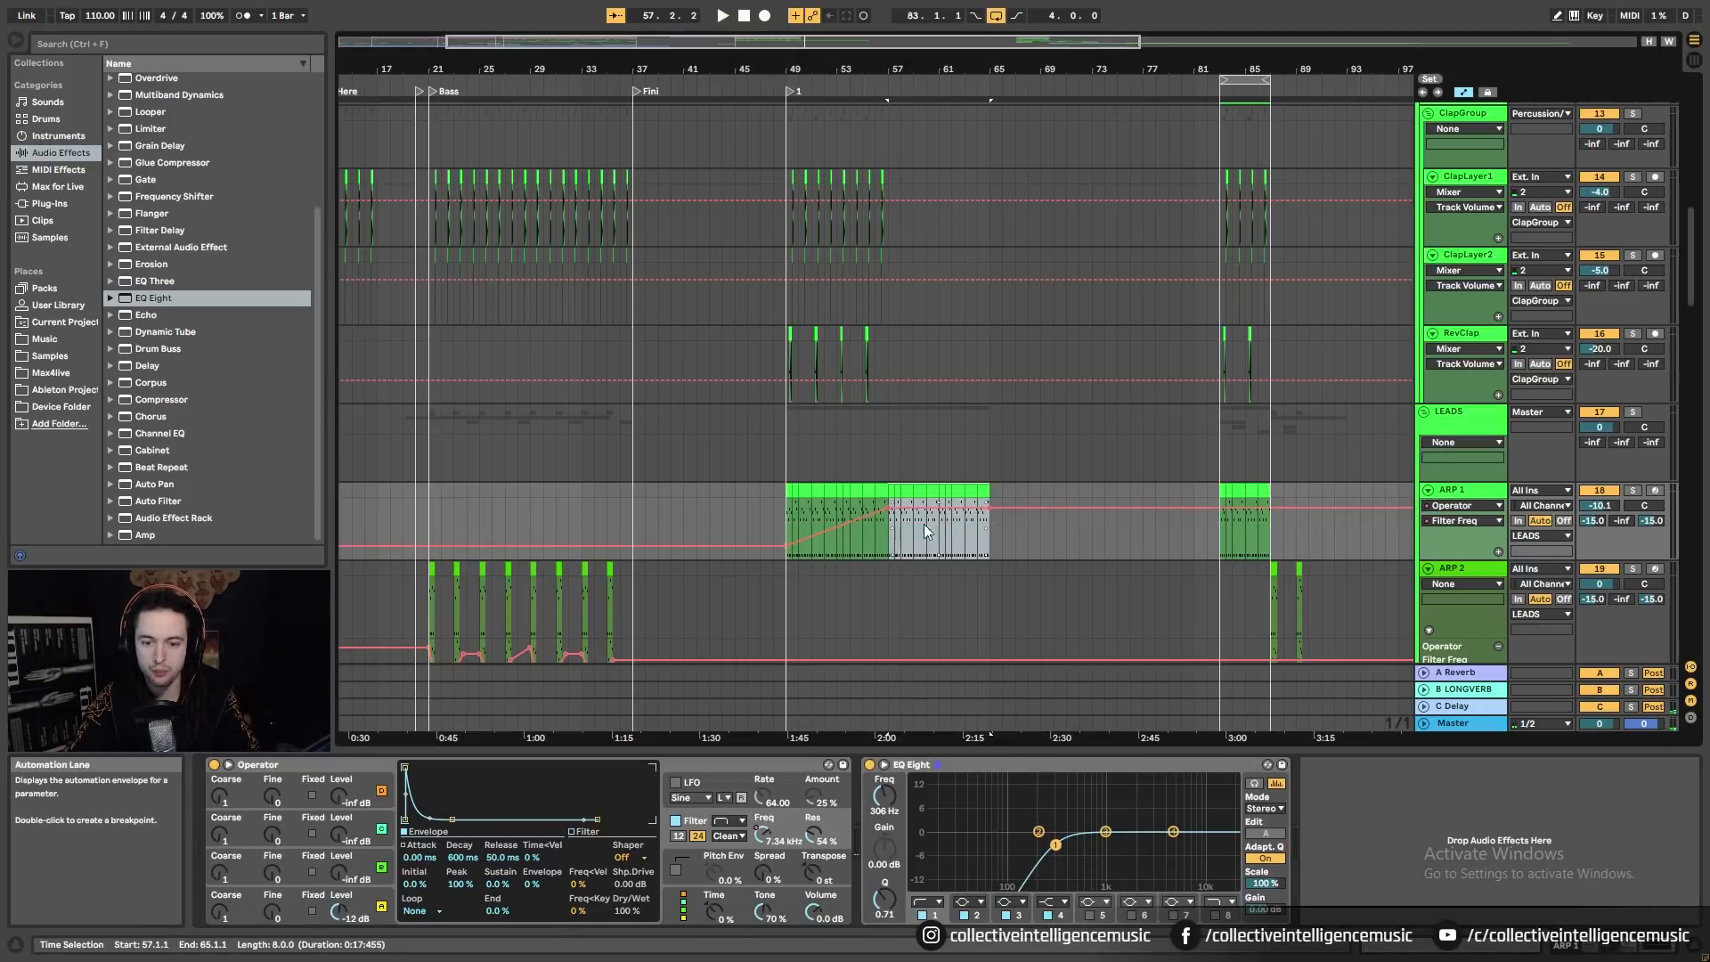
drag(991, 506, 990, 534)
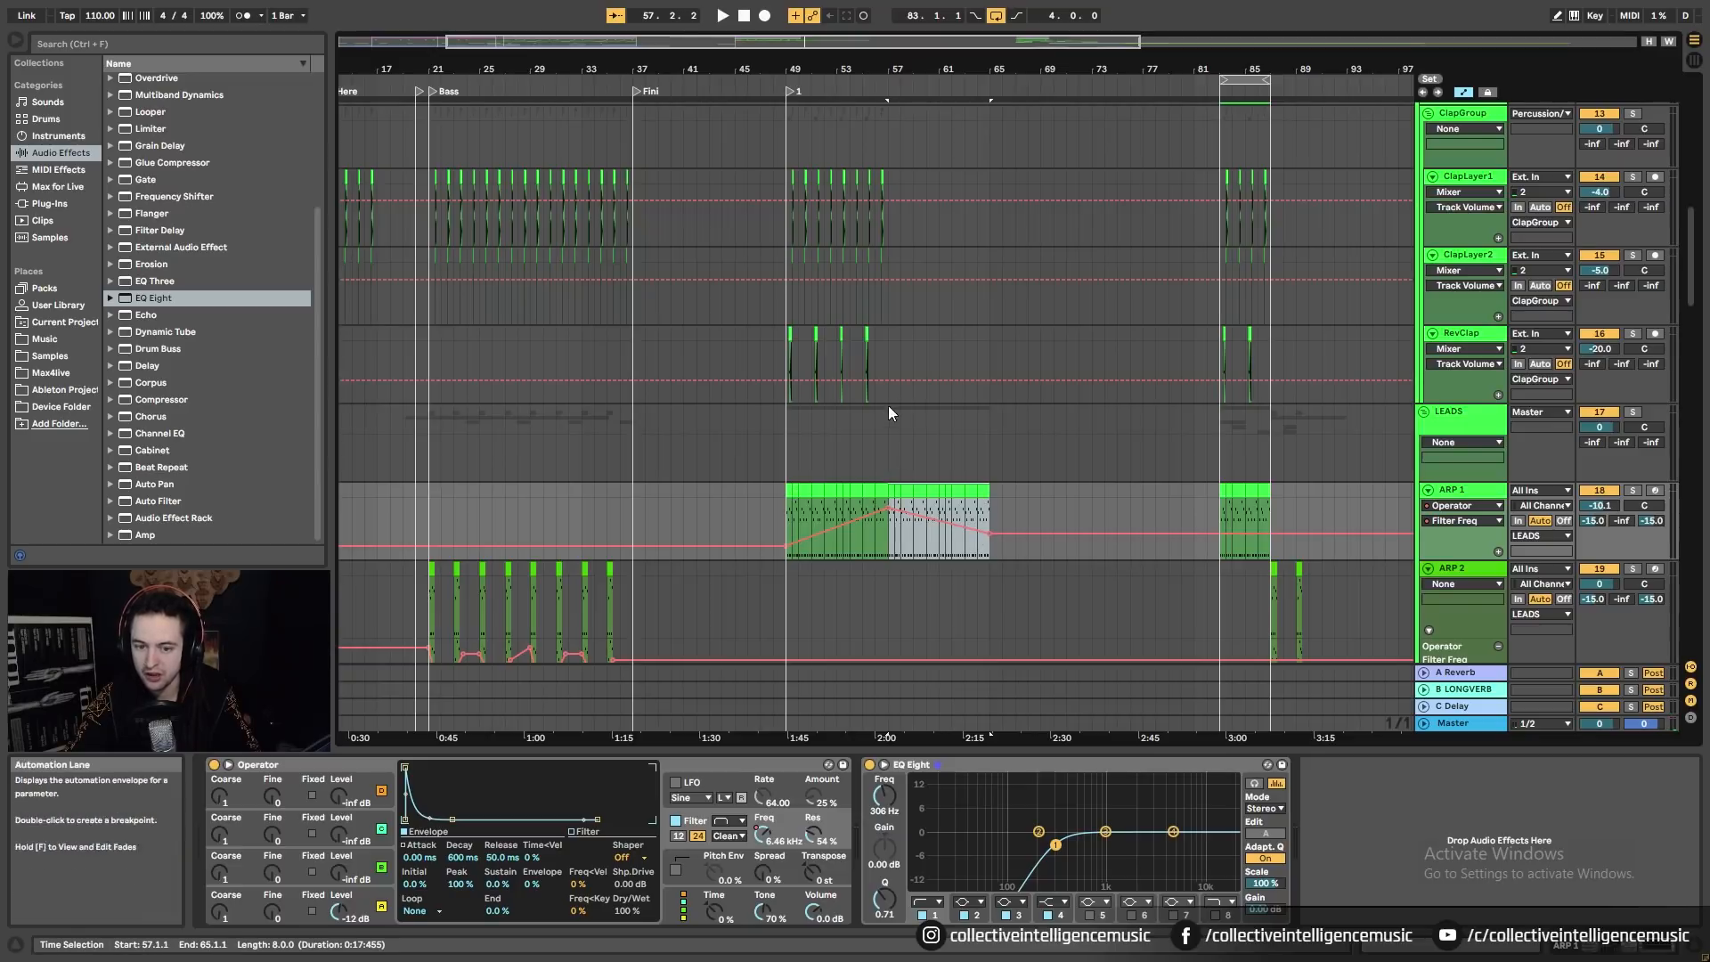
drag(990, 535, 991, 545)
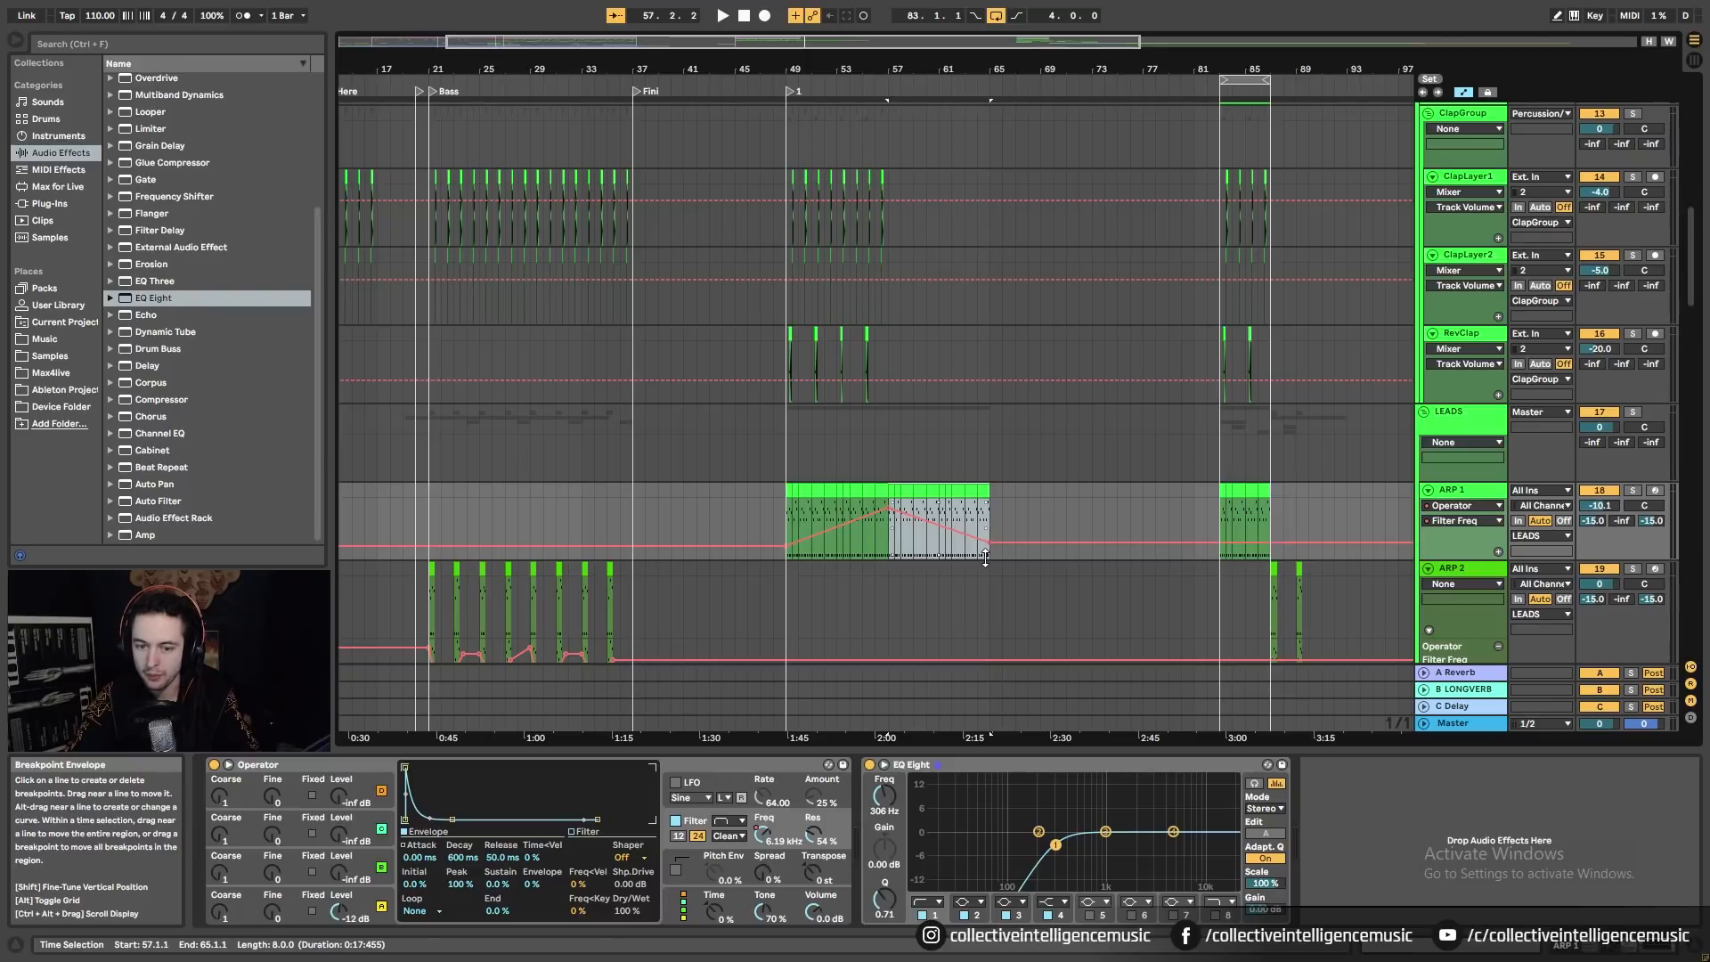
Step: Duplicate the ClapLayer1, ClapLayer2 and RevClap clips of bars 49 to 57 so the claps continue up to bar 65
scroll(773, 343, up, 4)
click(778, 317)
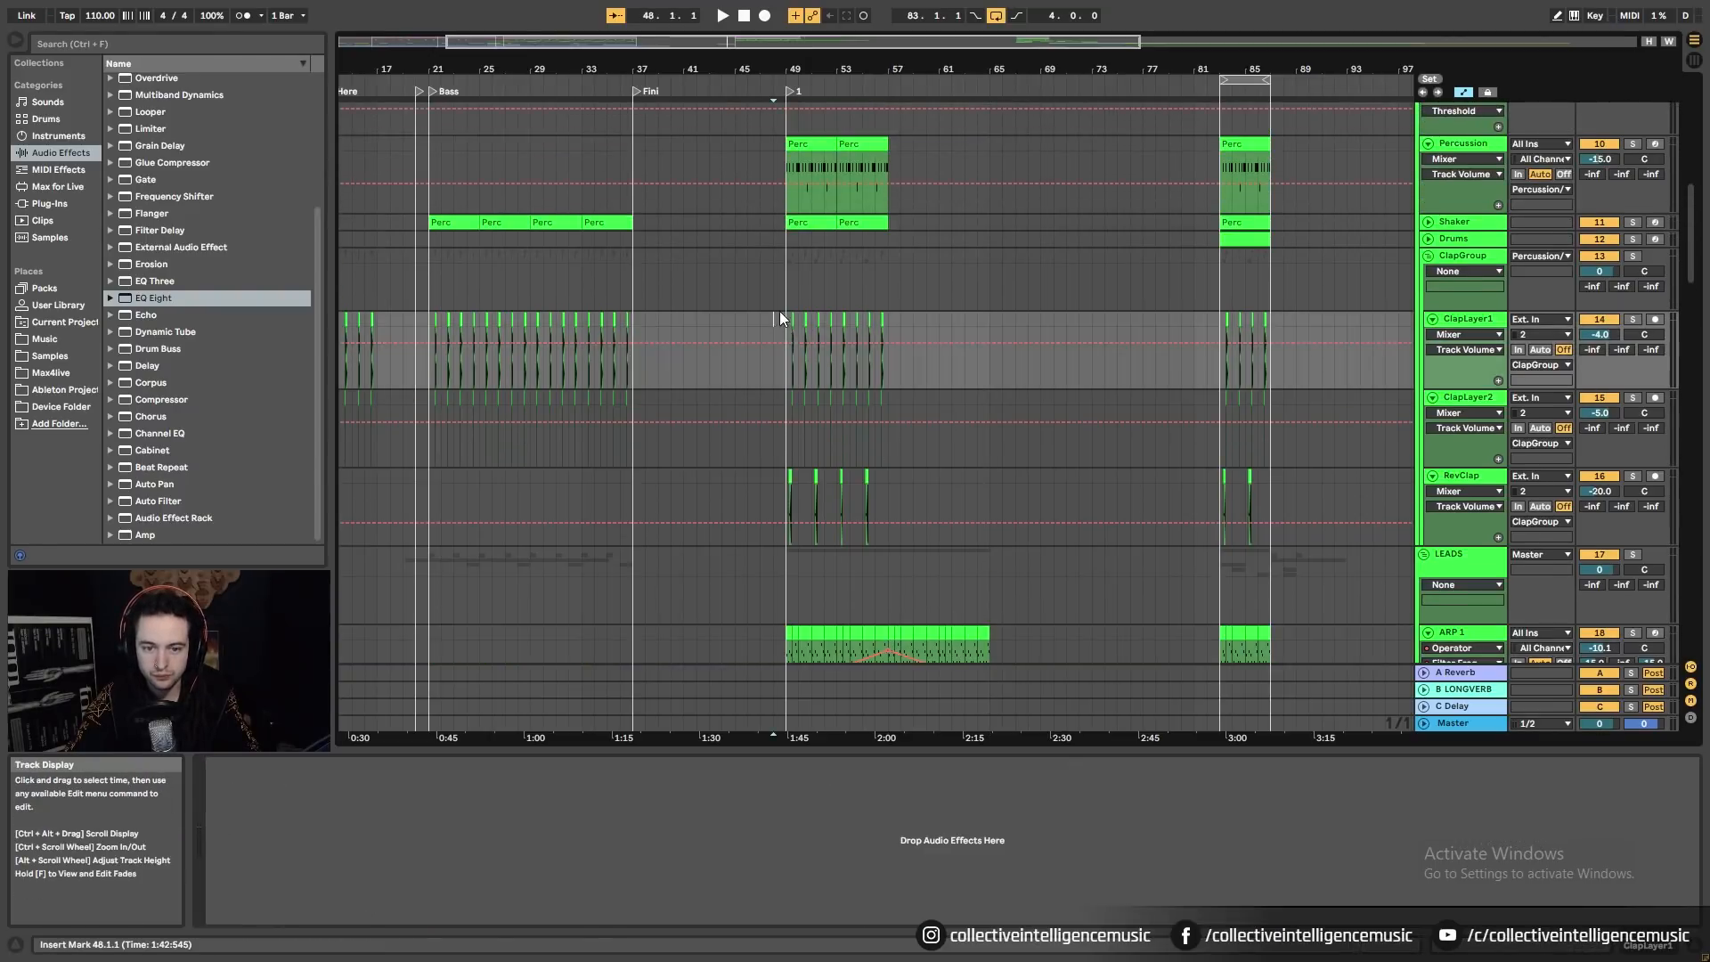
right_click(778, 312)
click(896, 496)
drag(785, 319, 900, 517)
key(ctrl+d)
Step: Duplicate the Percussion and Shaker clips of bars 49 to 57 so they continue up to bar 65
scroll(898, 512, up, 3)
click(805, 303)
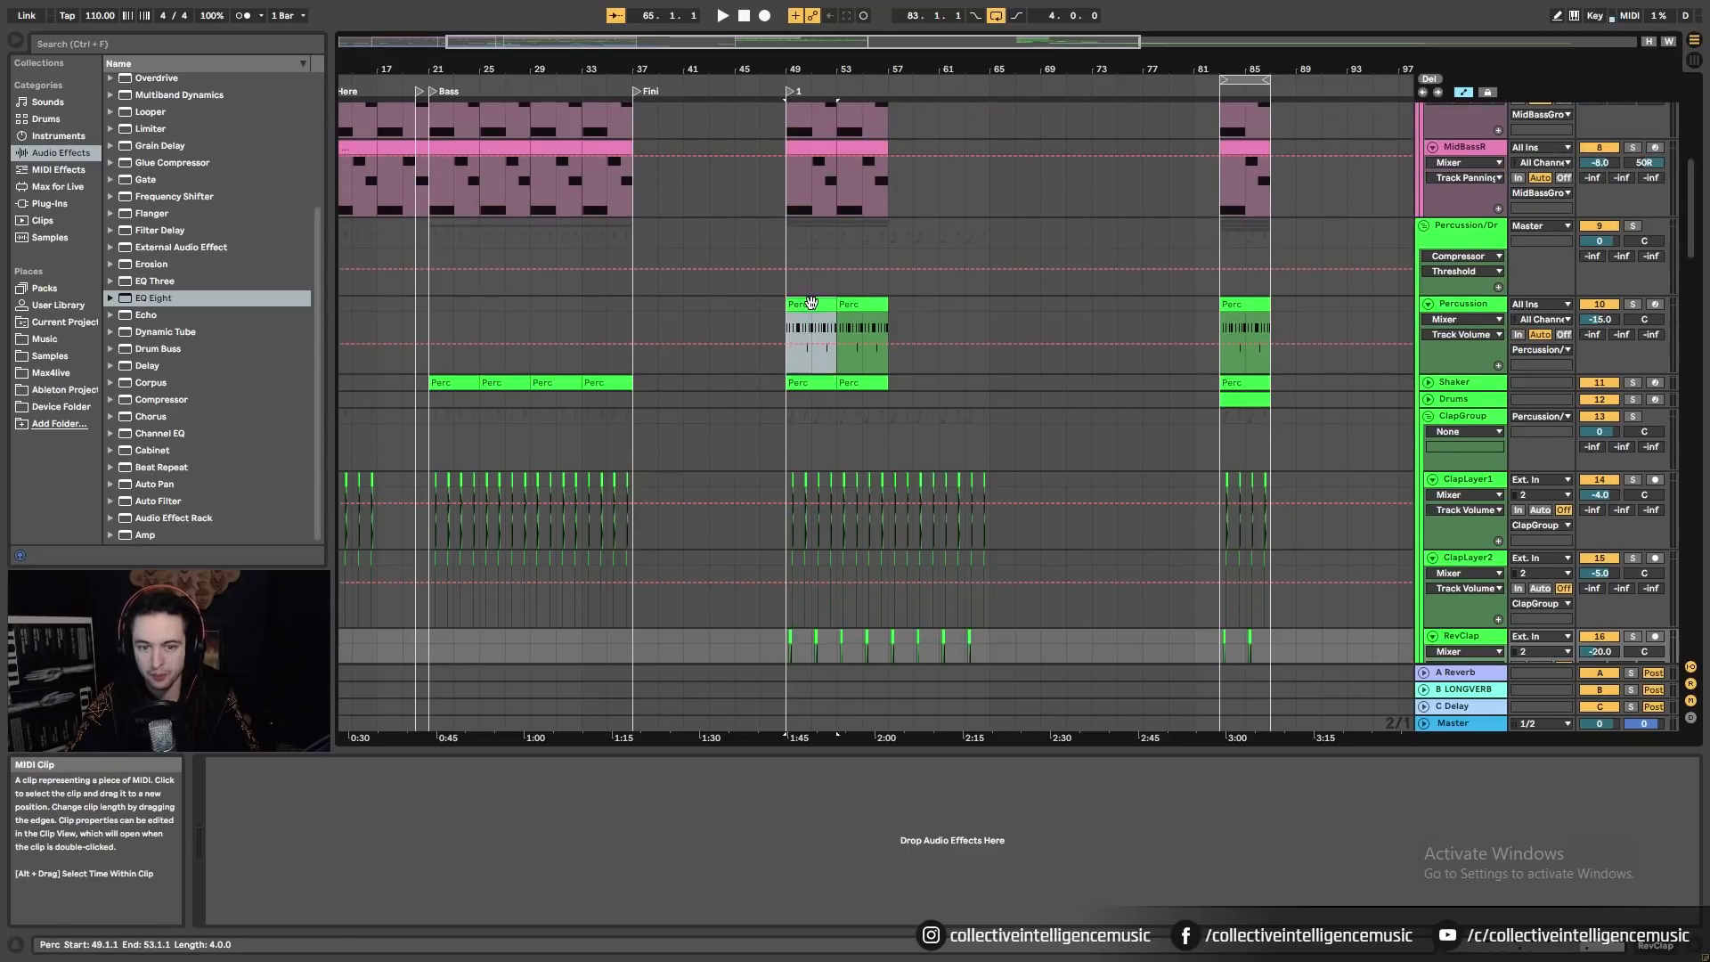
shift+click(859, 305)
shift+click(862, 383)
key(ctrl+d)
Step: Duplicate the three mid bass tracks' clips and the SubBass clips of bars 49 to 57 up to bar 65
scroll(867, 486, up, 4)
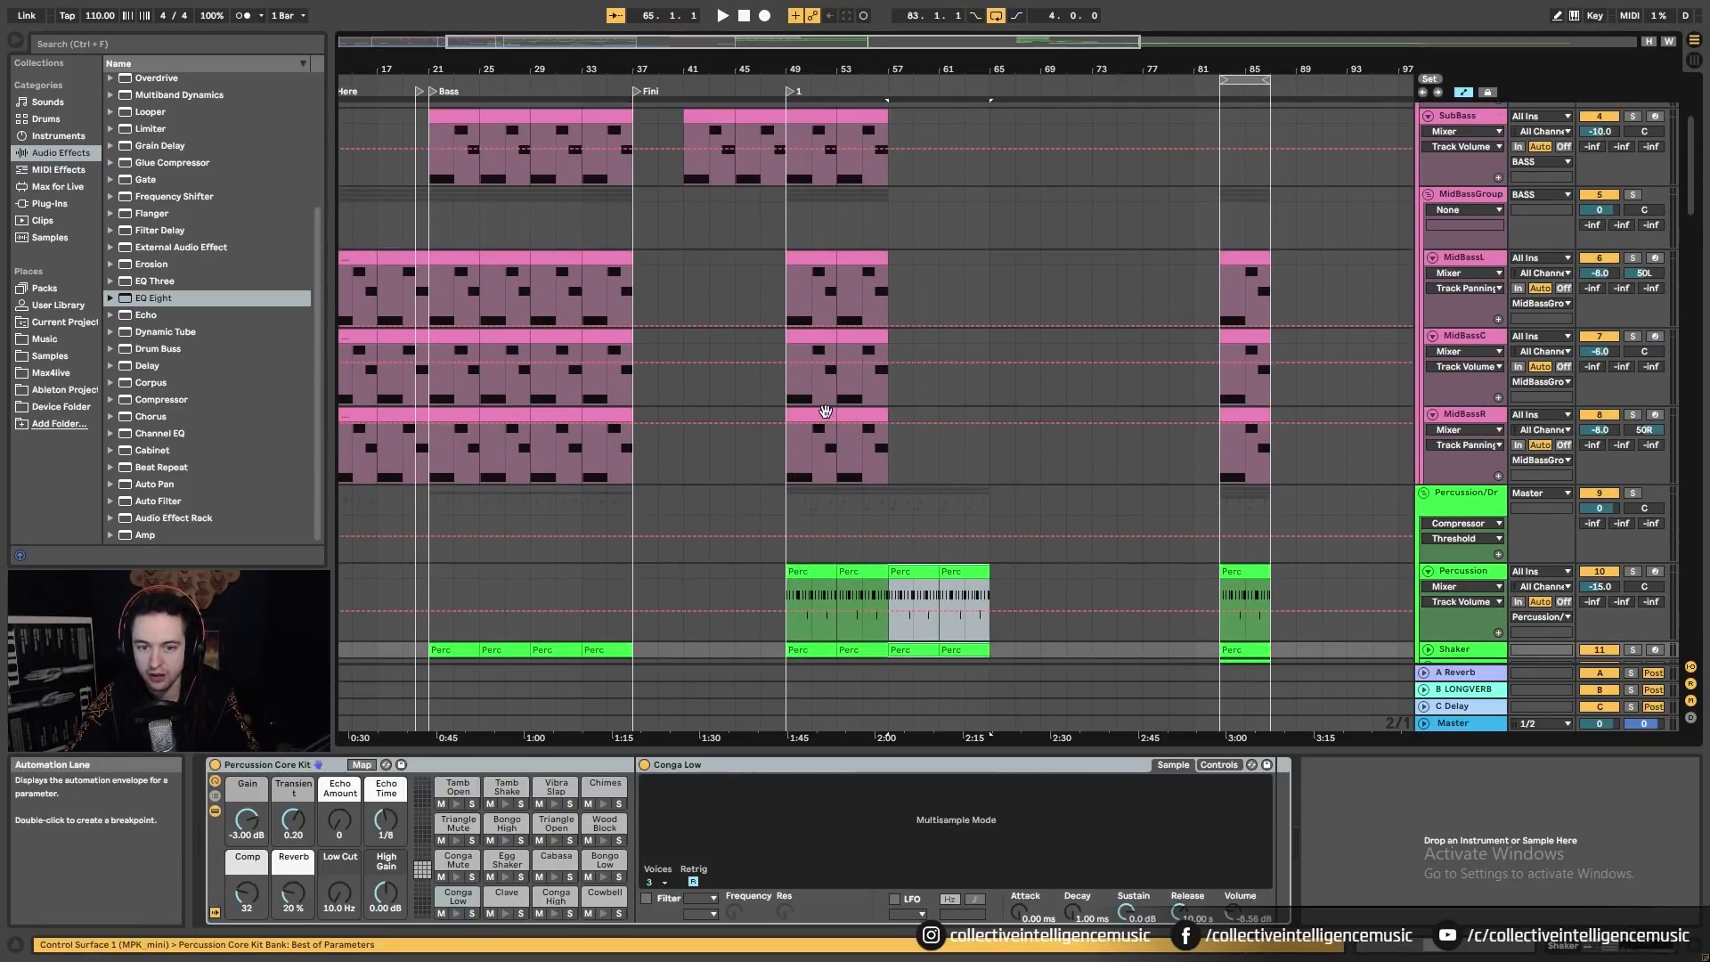
click(826, 414)
shift+click(866, 259)
key(ctrl+d)
scroll(898, 383, up, 3)
drag(787, 258, 887, 258)
key(ctrl+d)
Step: Duplicate the clips of both Kick tracks from bars 49 to 57 so the kicks continue up to bar 65
scroll(837, 268, up, 3)
click(787, 142)
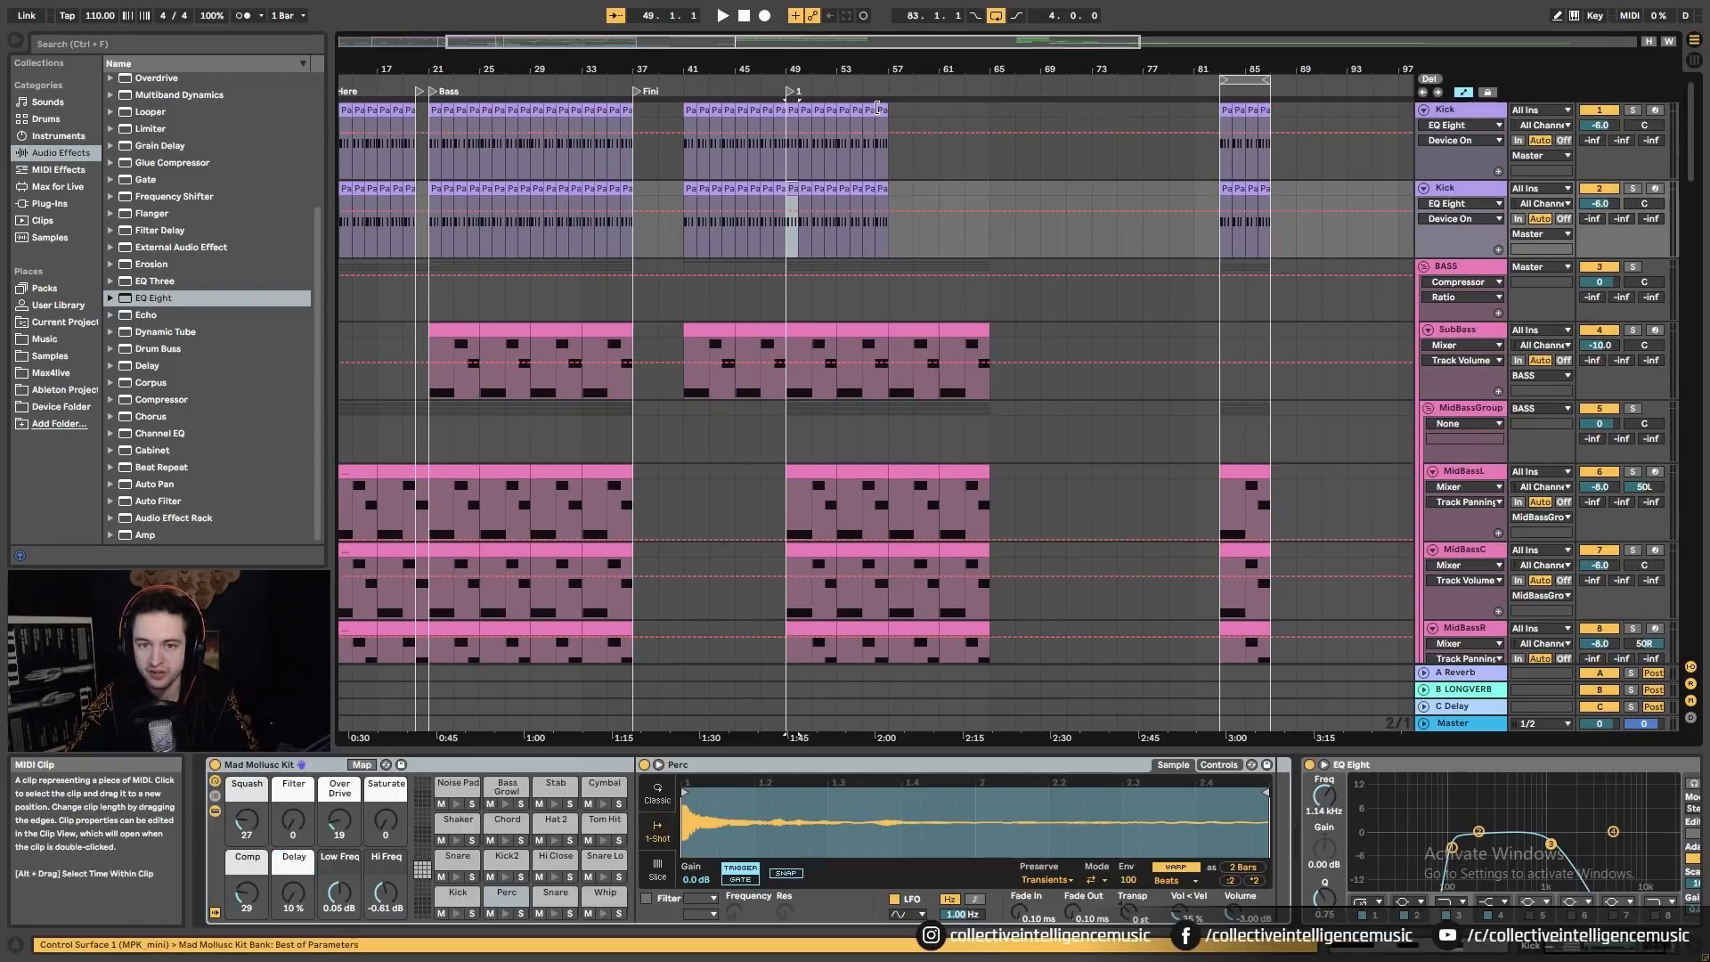
shift+click(890, 207)
key(ctrl+d)
Step: Copy the Pluck track's clips of bars 21 to 37 to bar 49
scroll(889, 294, down, 3)
scroll(889, 286, down, 12)
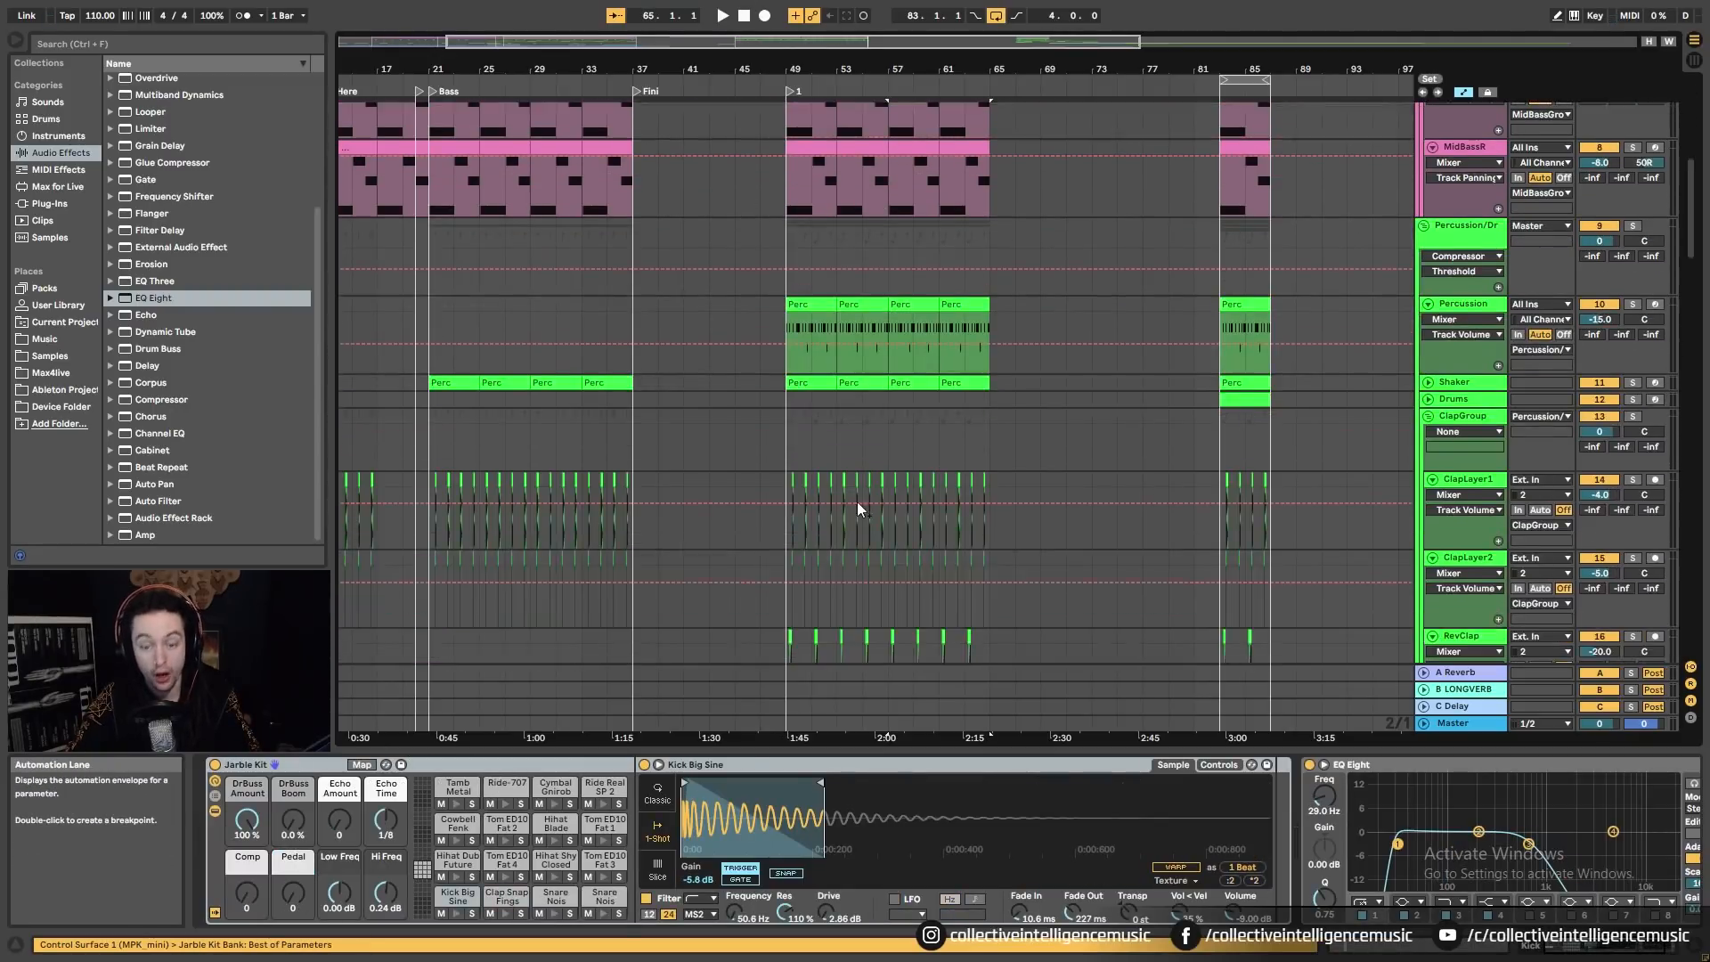
scroll(882, 454, down, 6)
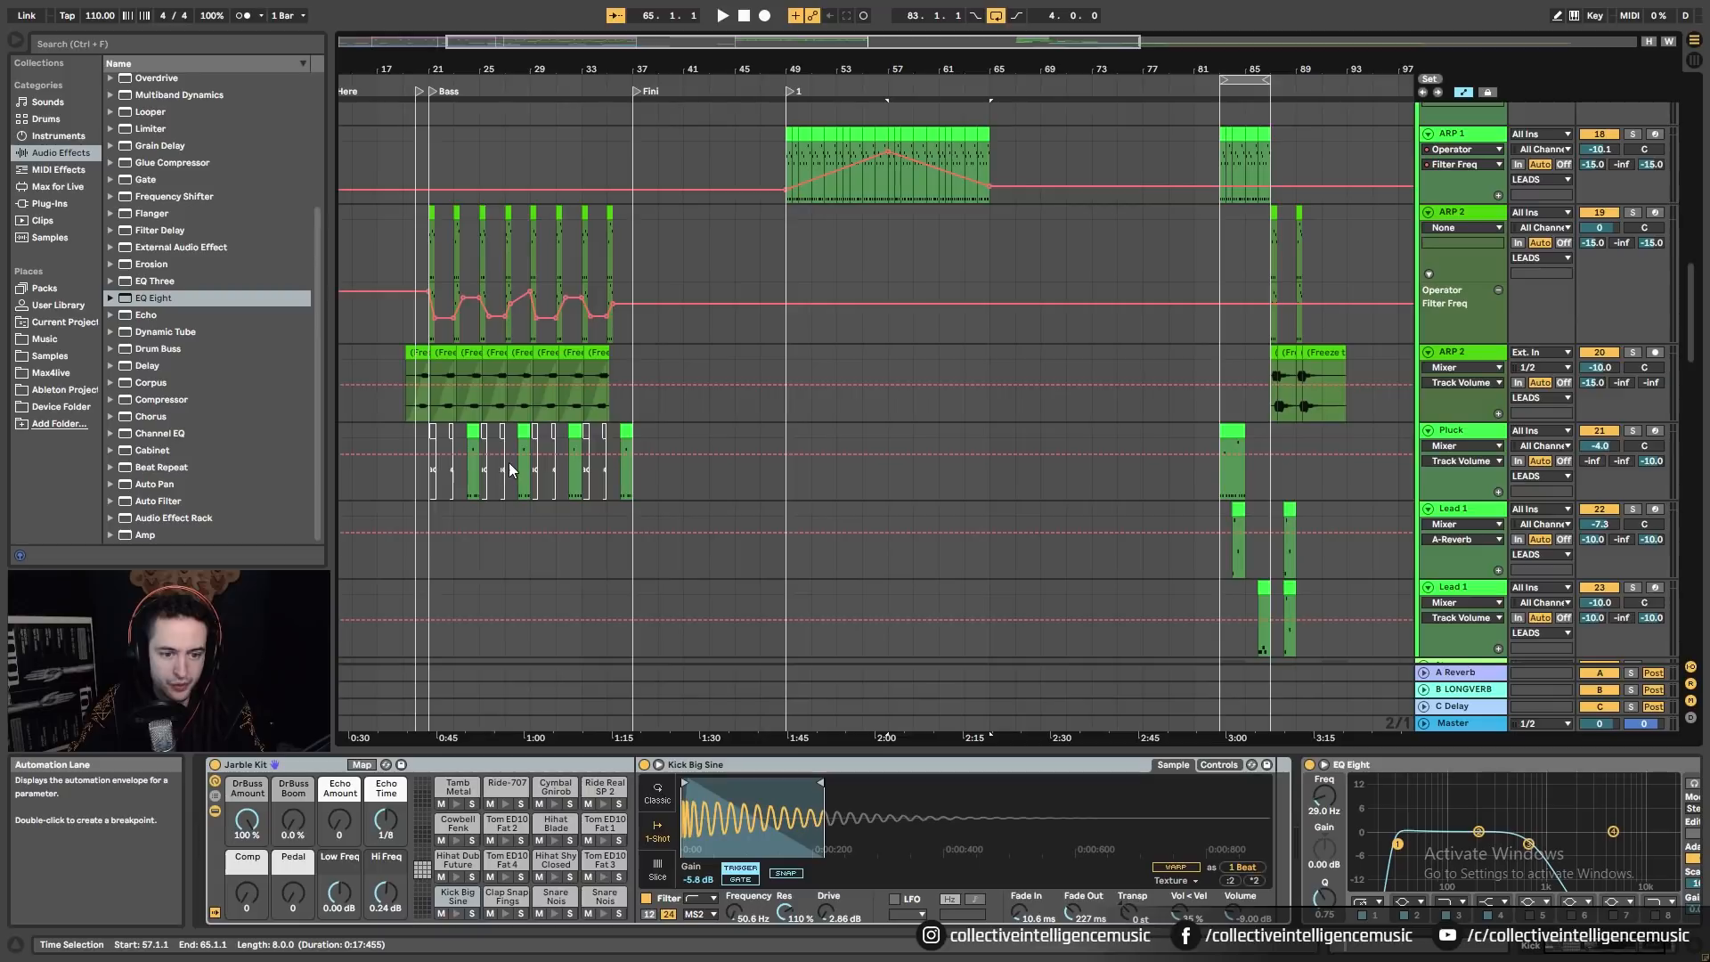
shift+click(433, 431)
drag(464, 70, 485, 196)
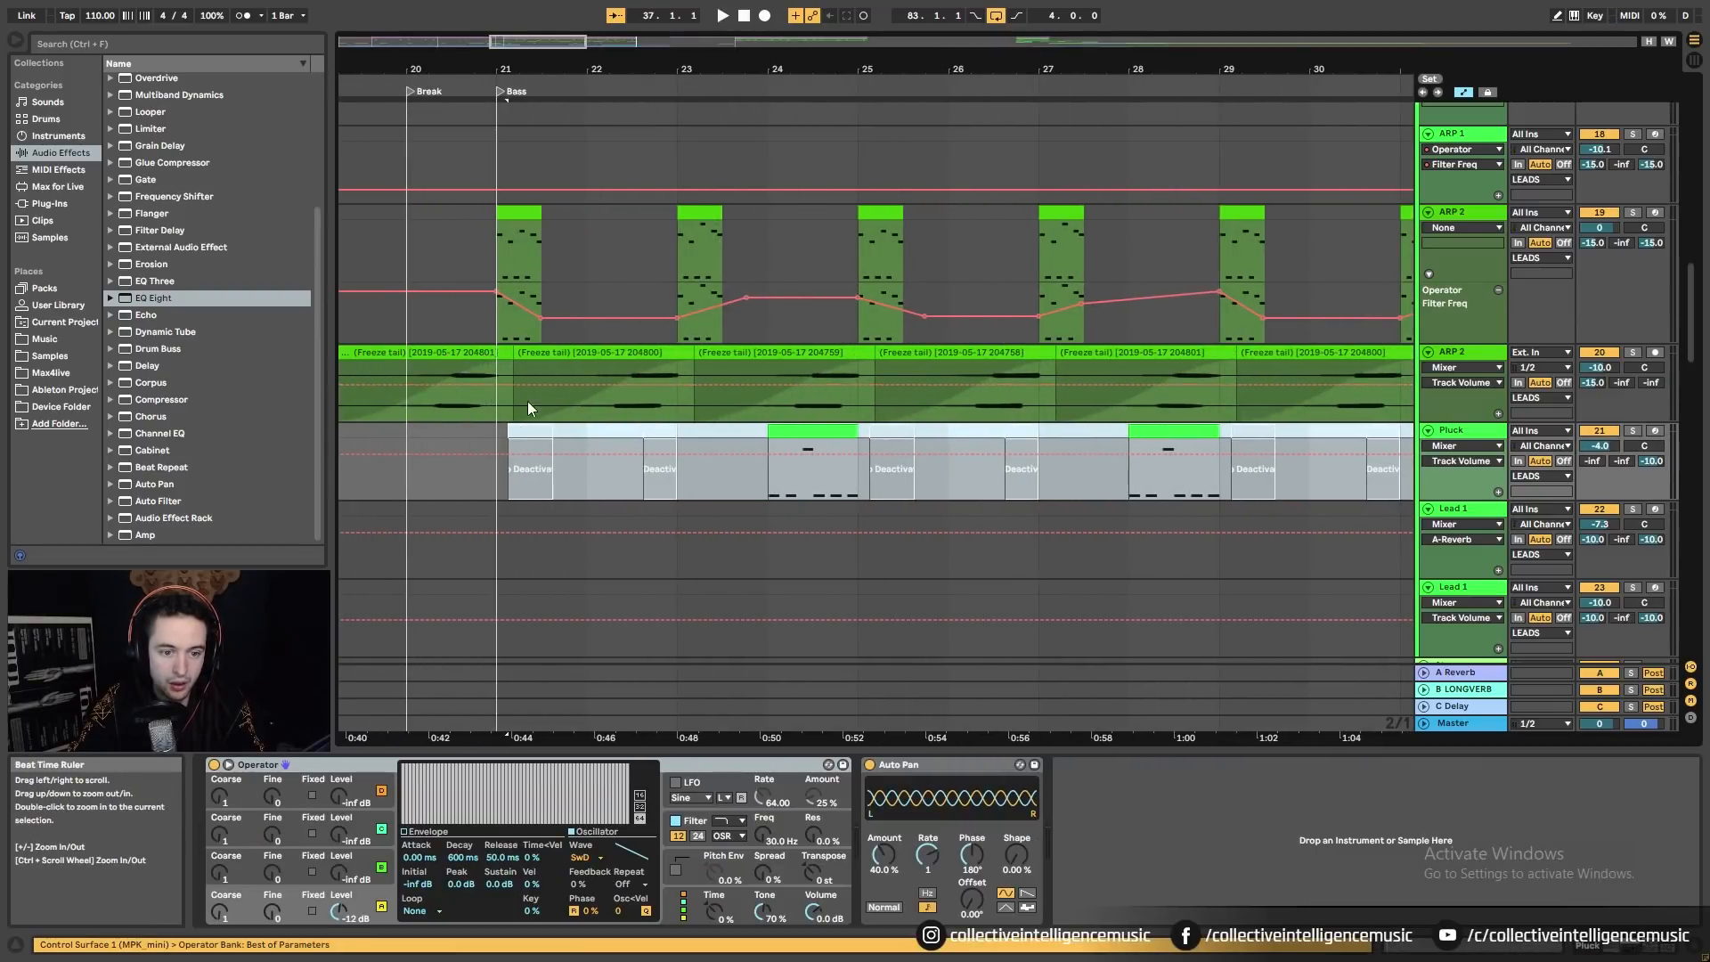
shift+click(495, 429)
drag(519, 70, 521, 61)
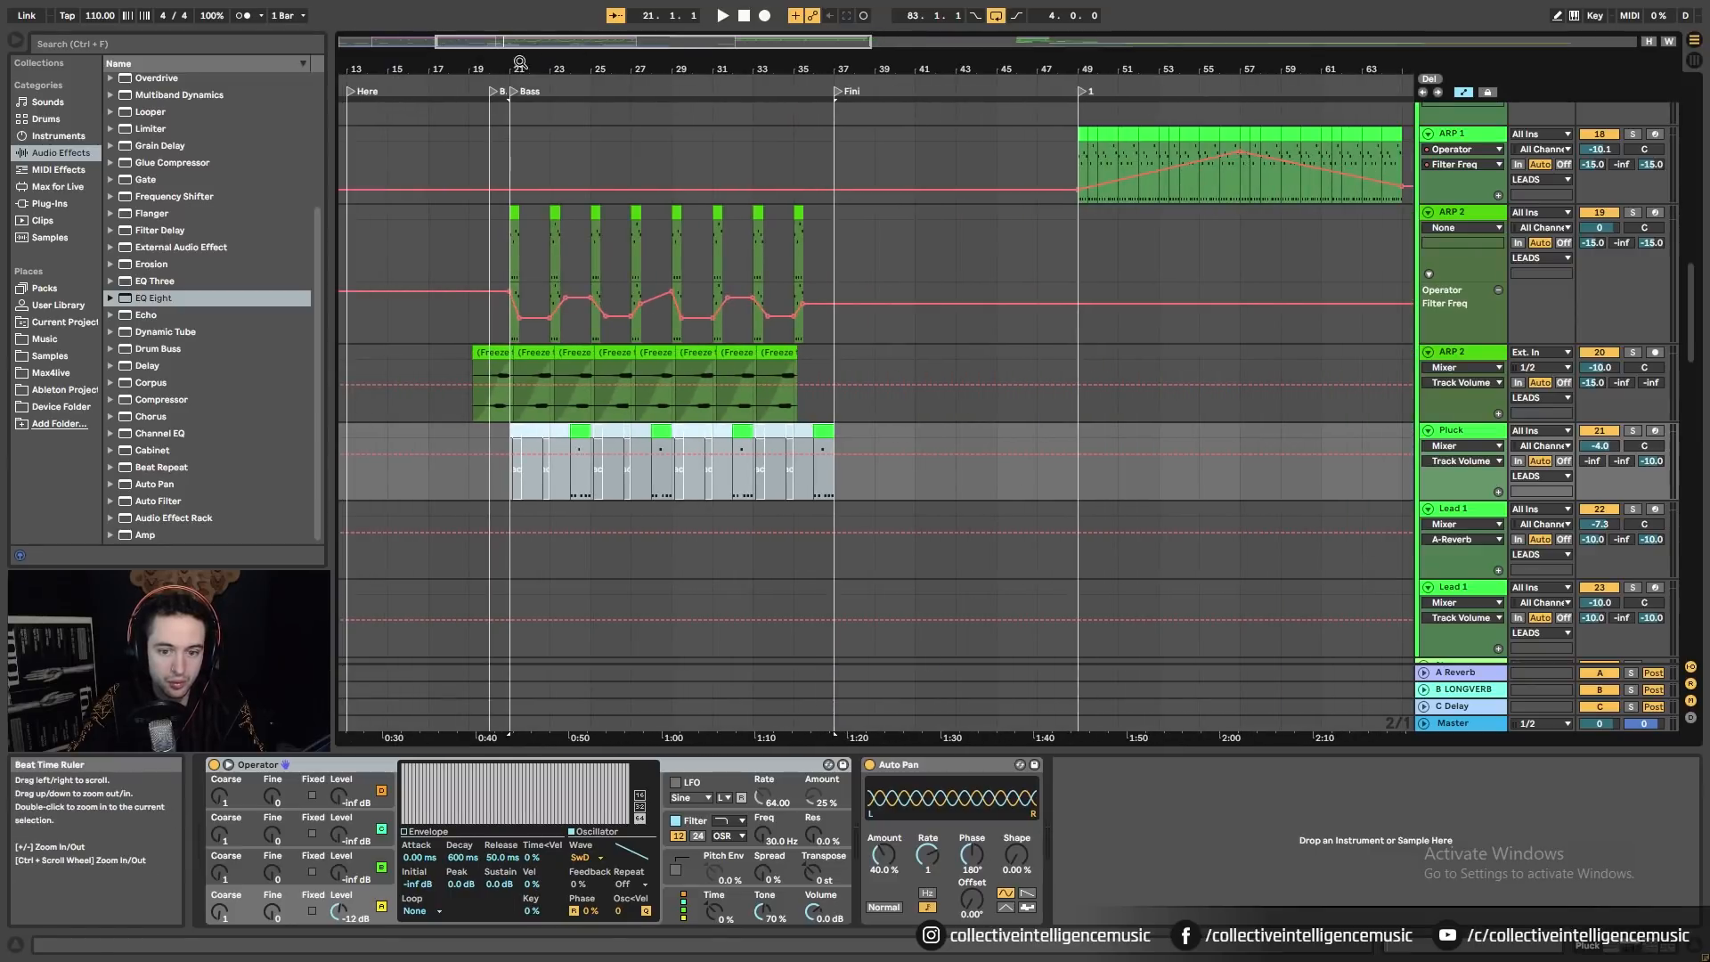
click(1082, 430)
key(ctrl+v)
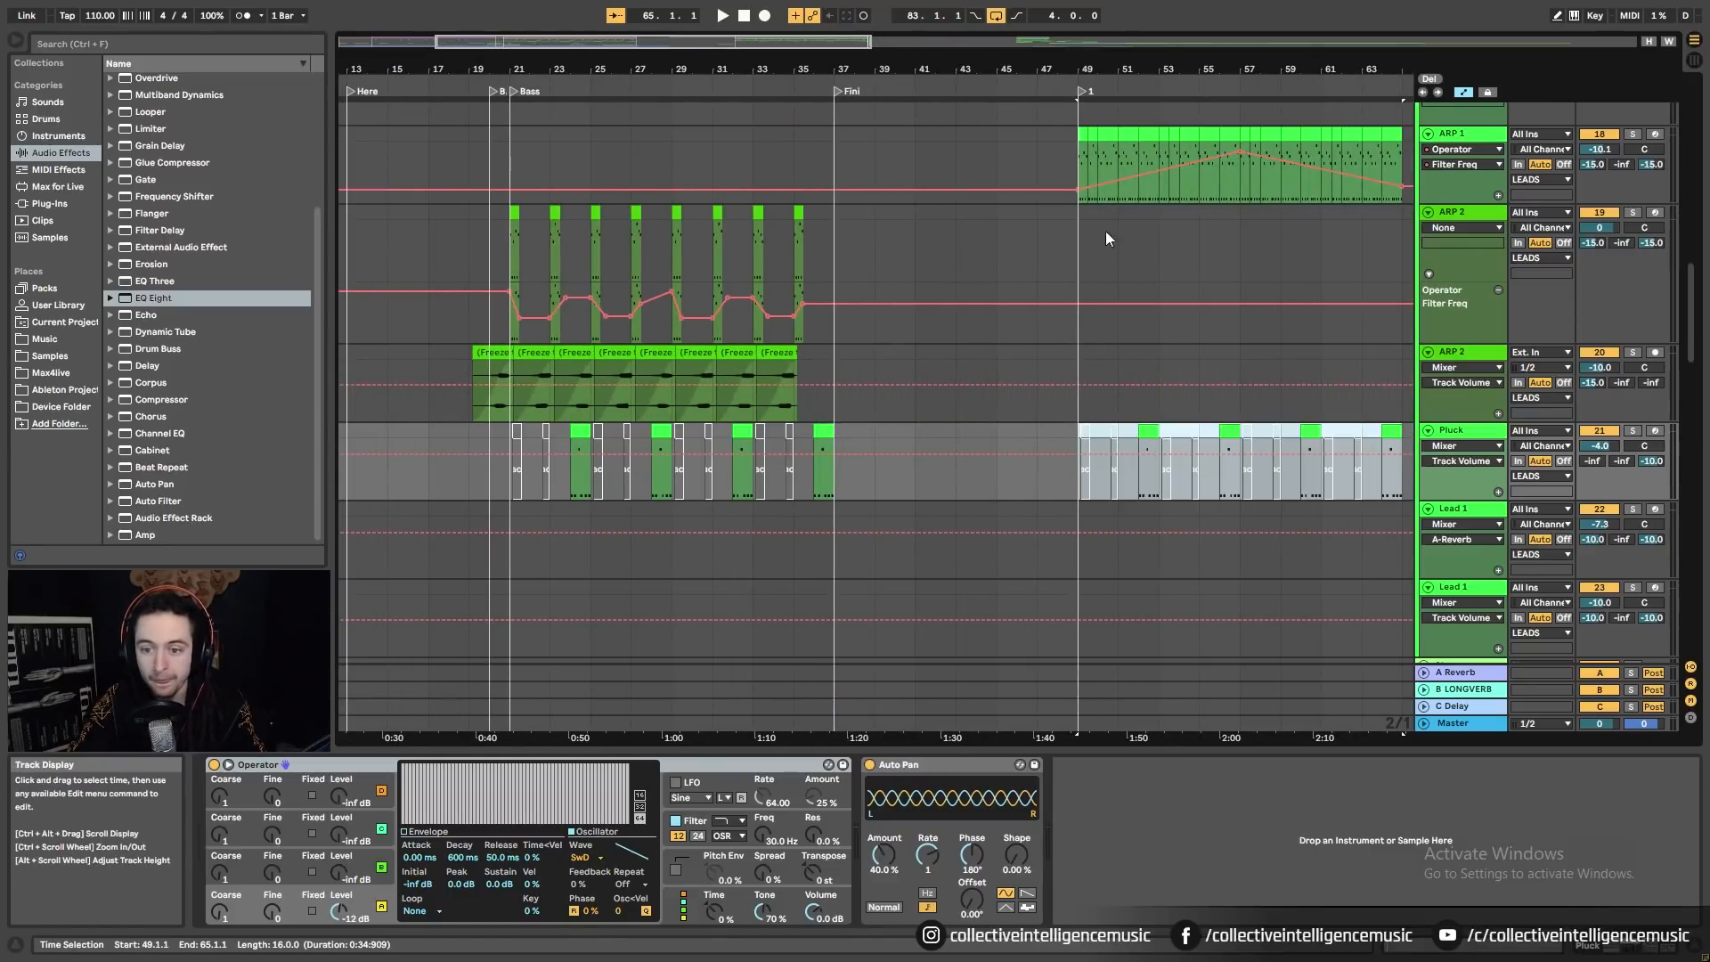
Step: Copy the water drop track's clips of bars 1 to 37 to bar 41 and play the arrangement from bar 39
drag(1105, 70, 736, 71)
scroll(776, 411, down, 6)
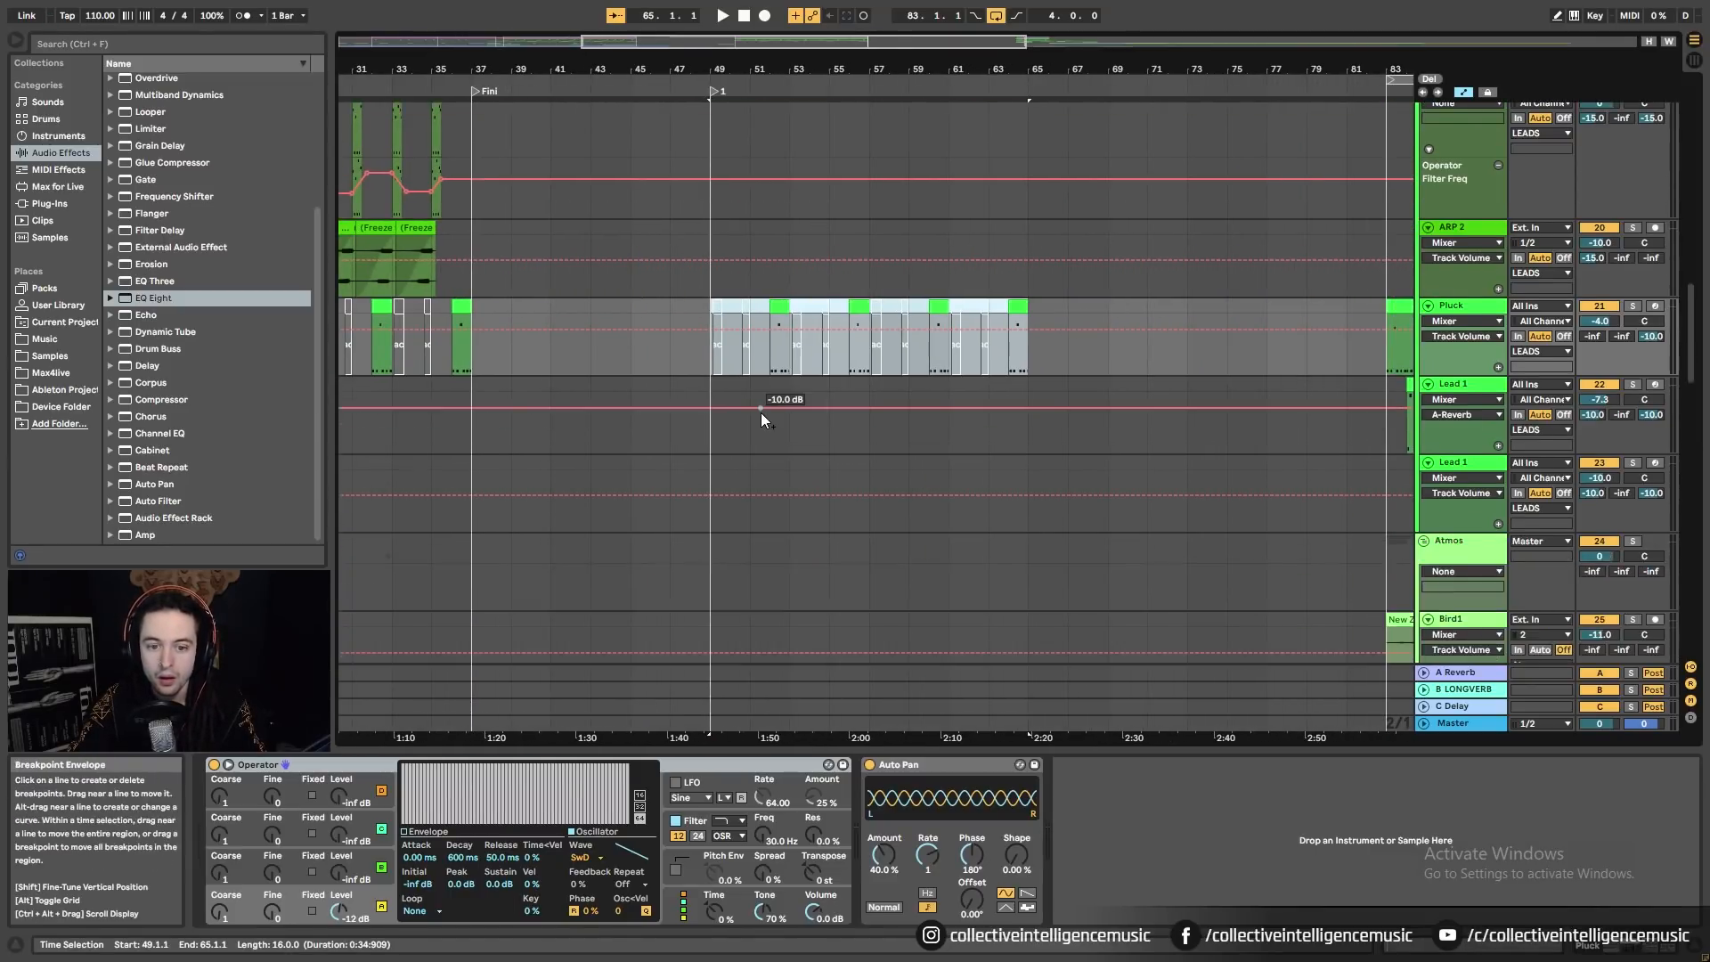
scroll(766, 414, up, 2)
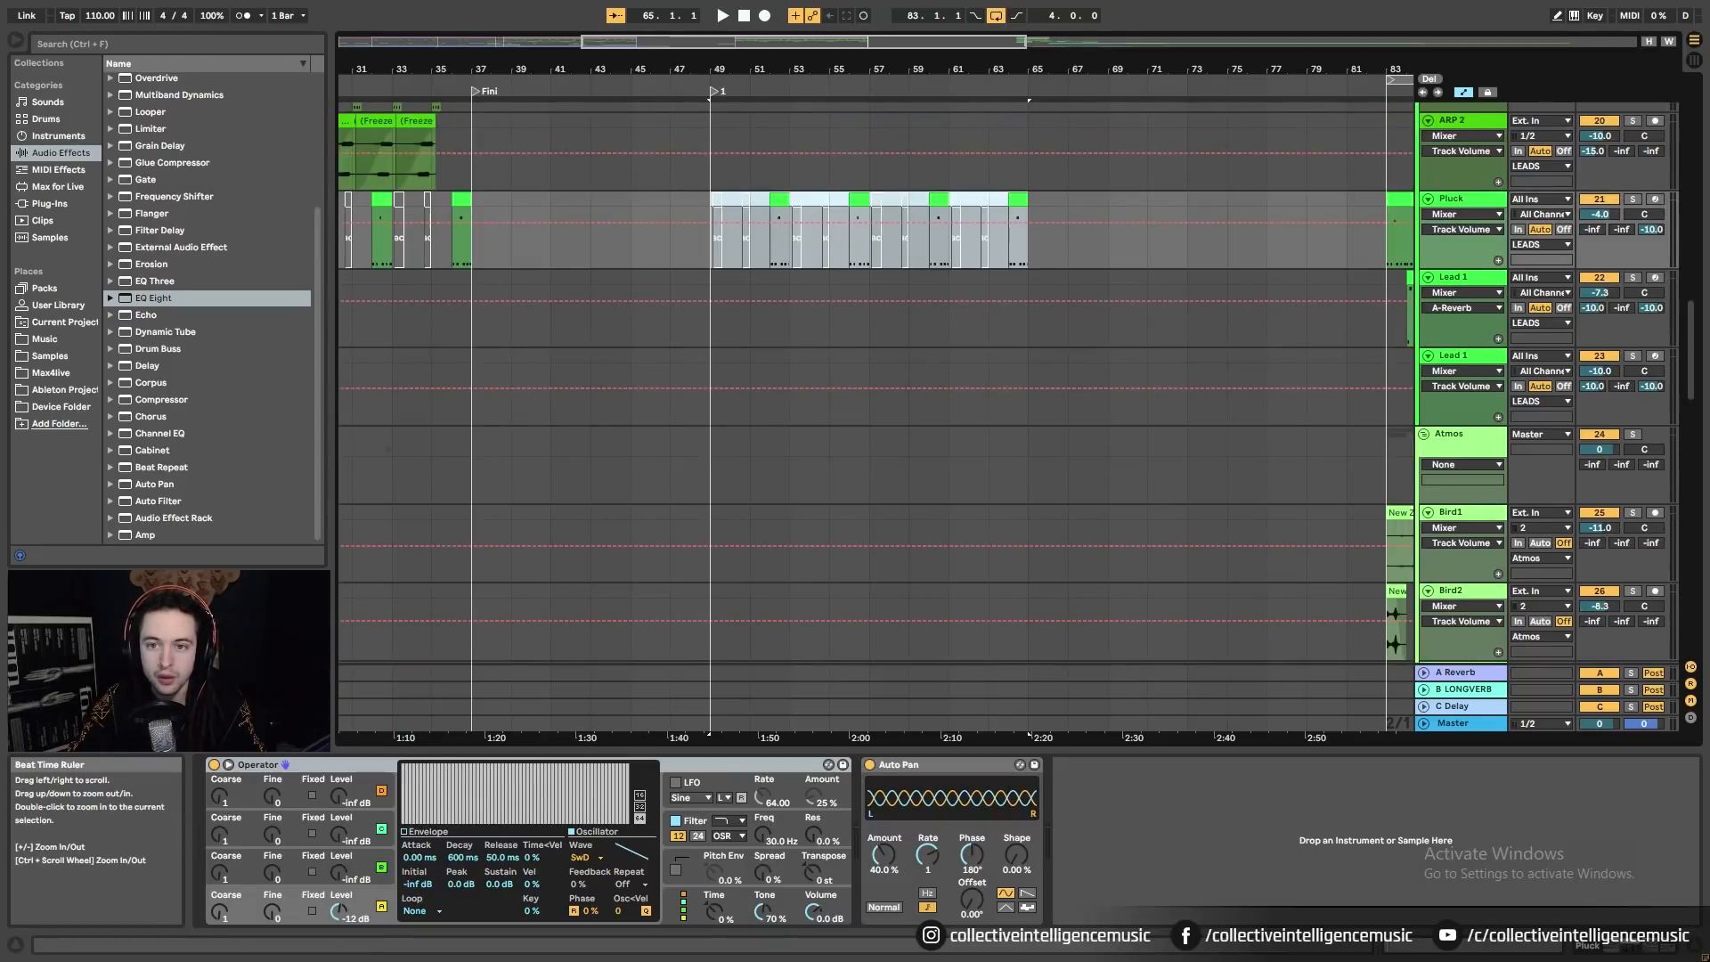
drag(1099, 70, 801, 66)
scroll(692, 488, down, 8)
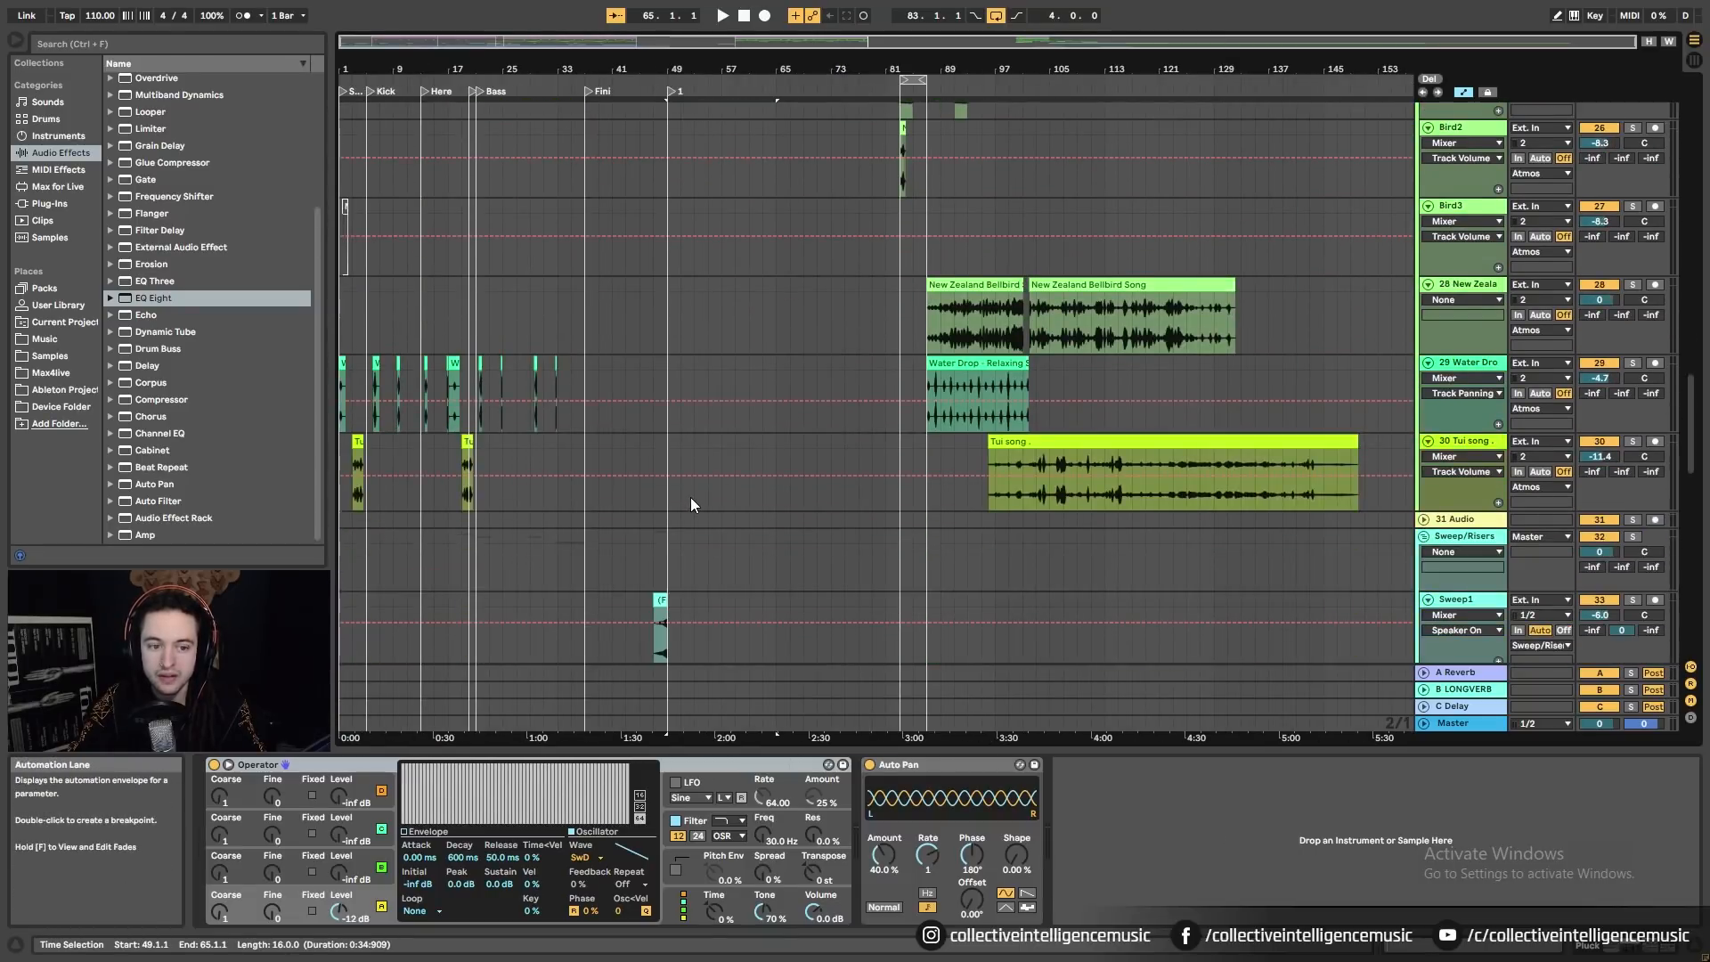
drag(374, 71, 324, 366)
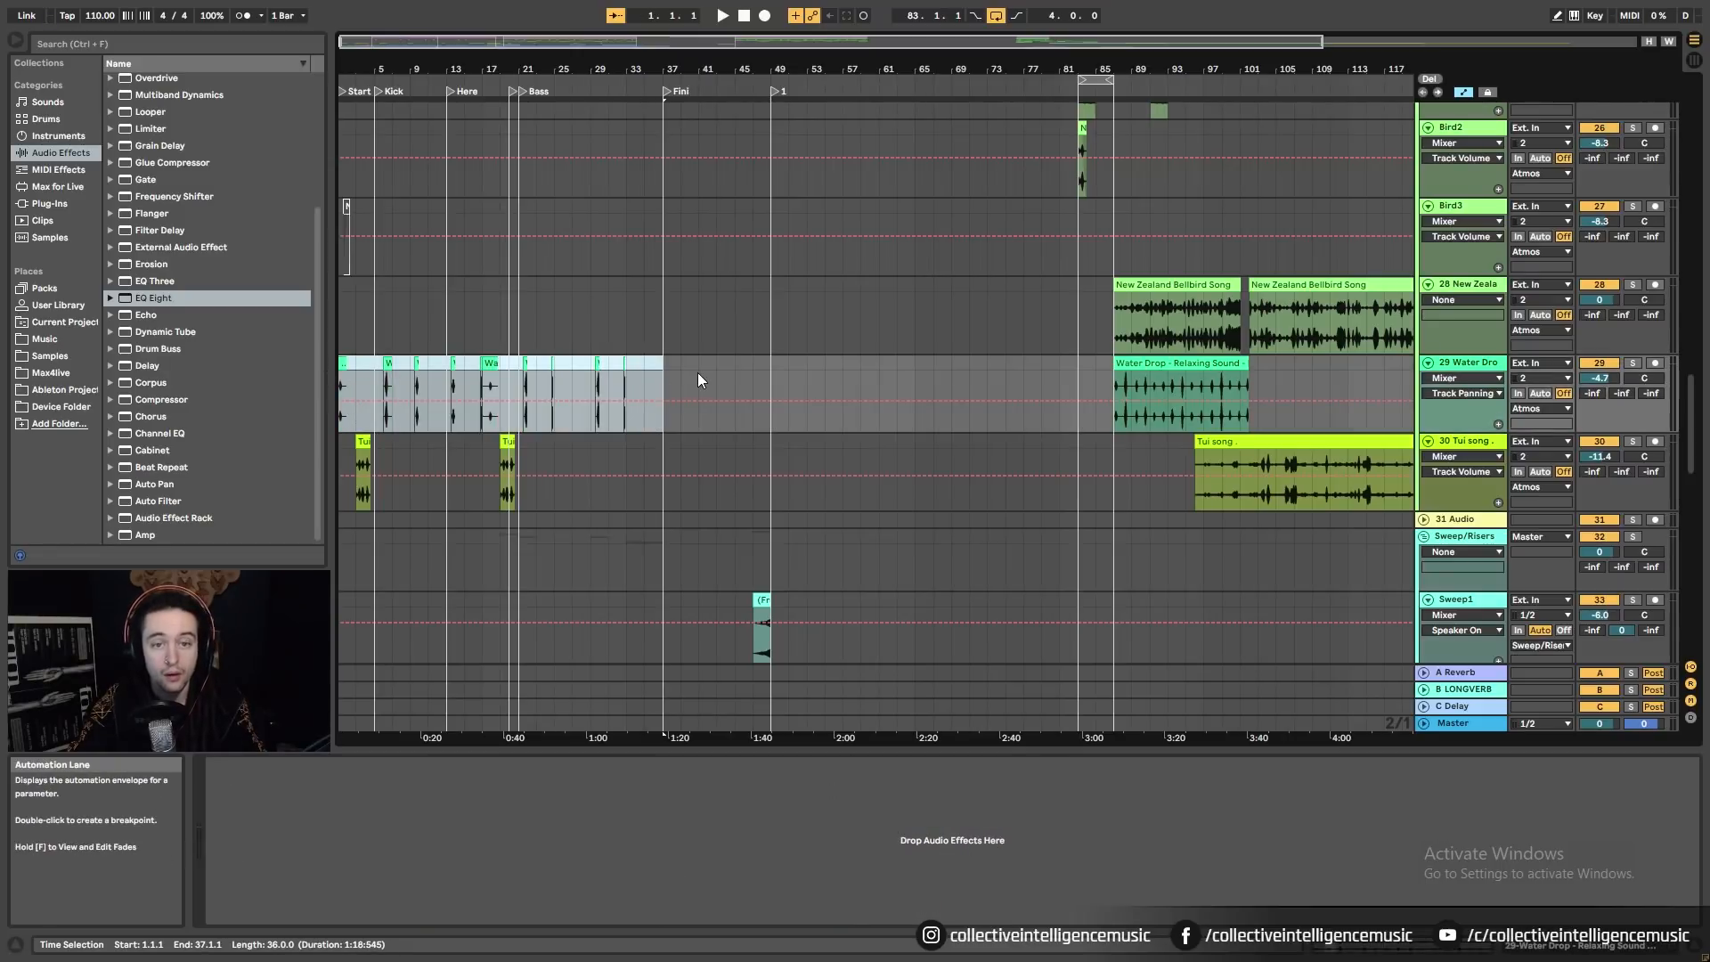
click(700, 371)
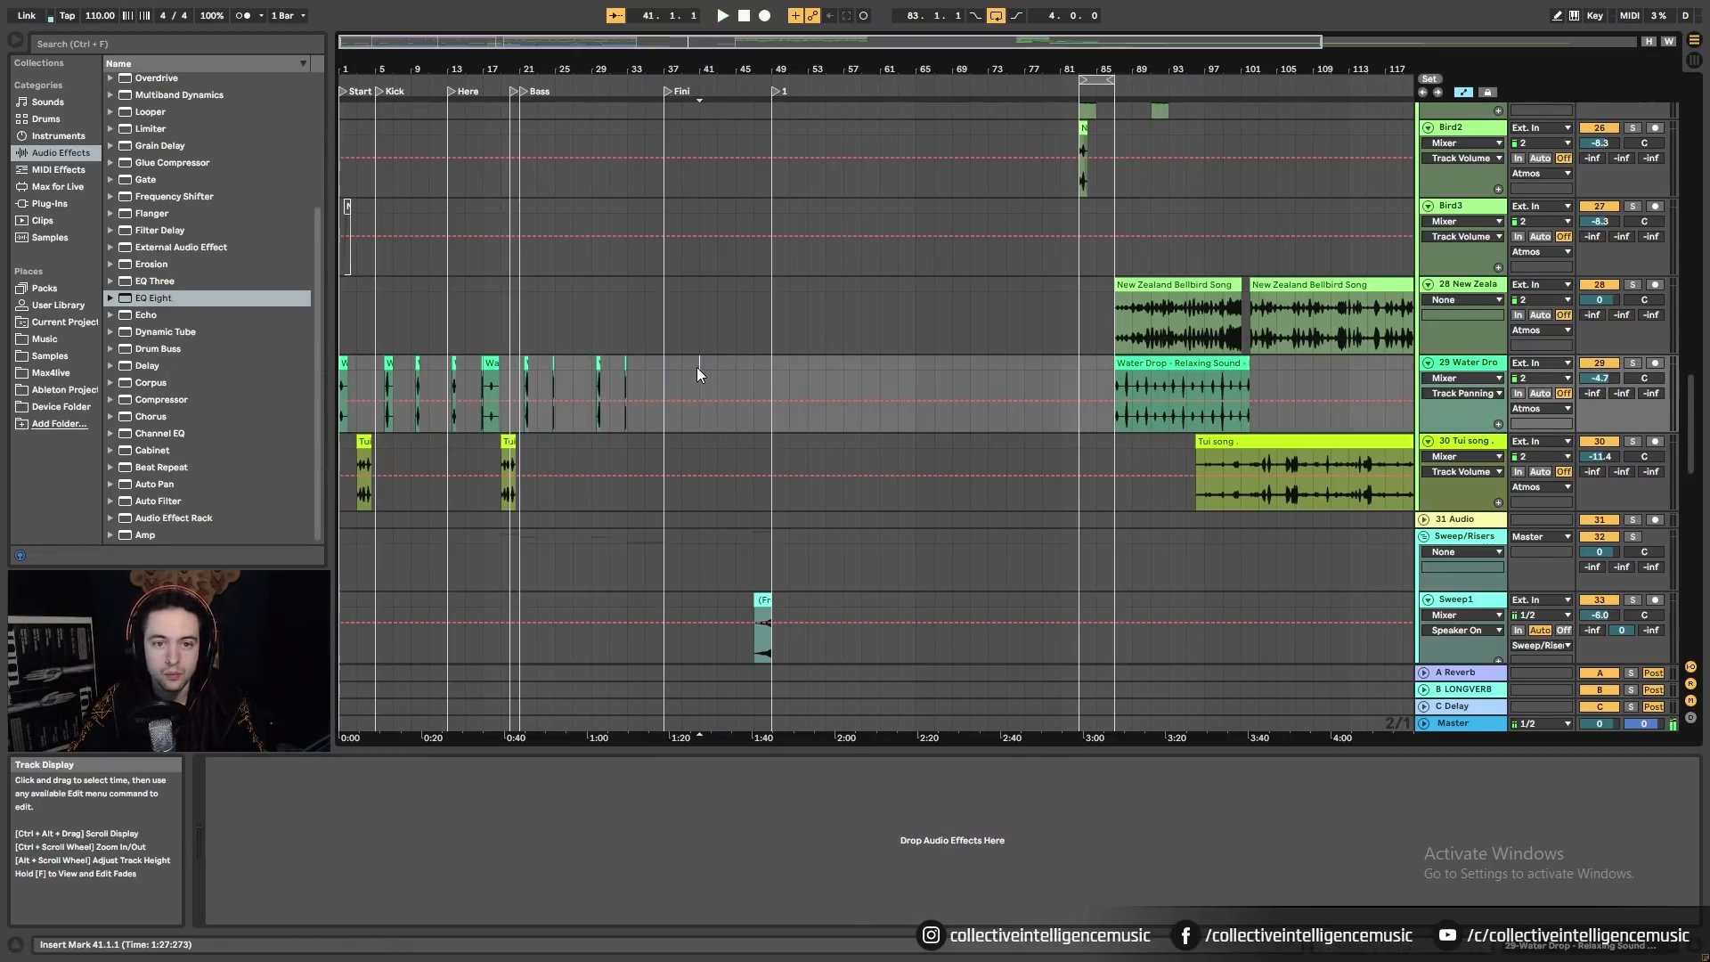
key(ctrl+v)
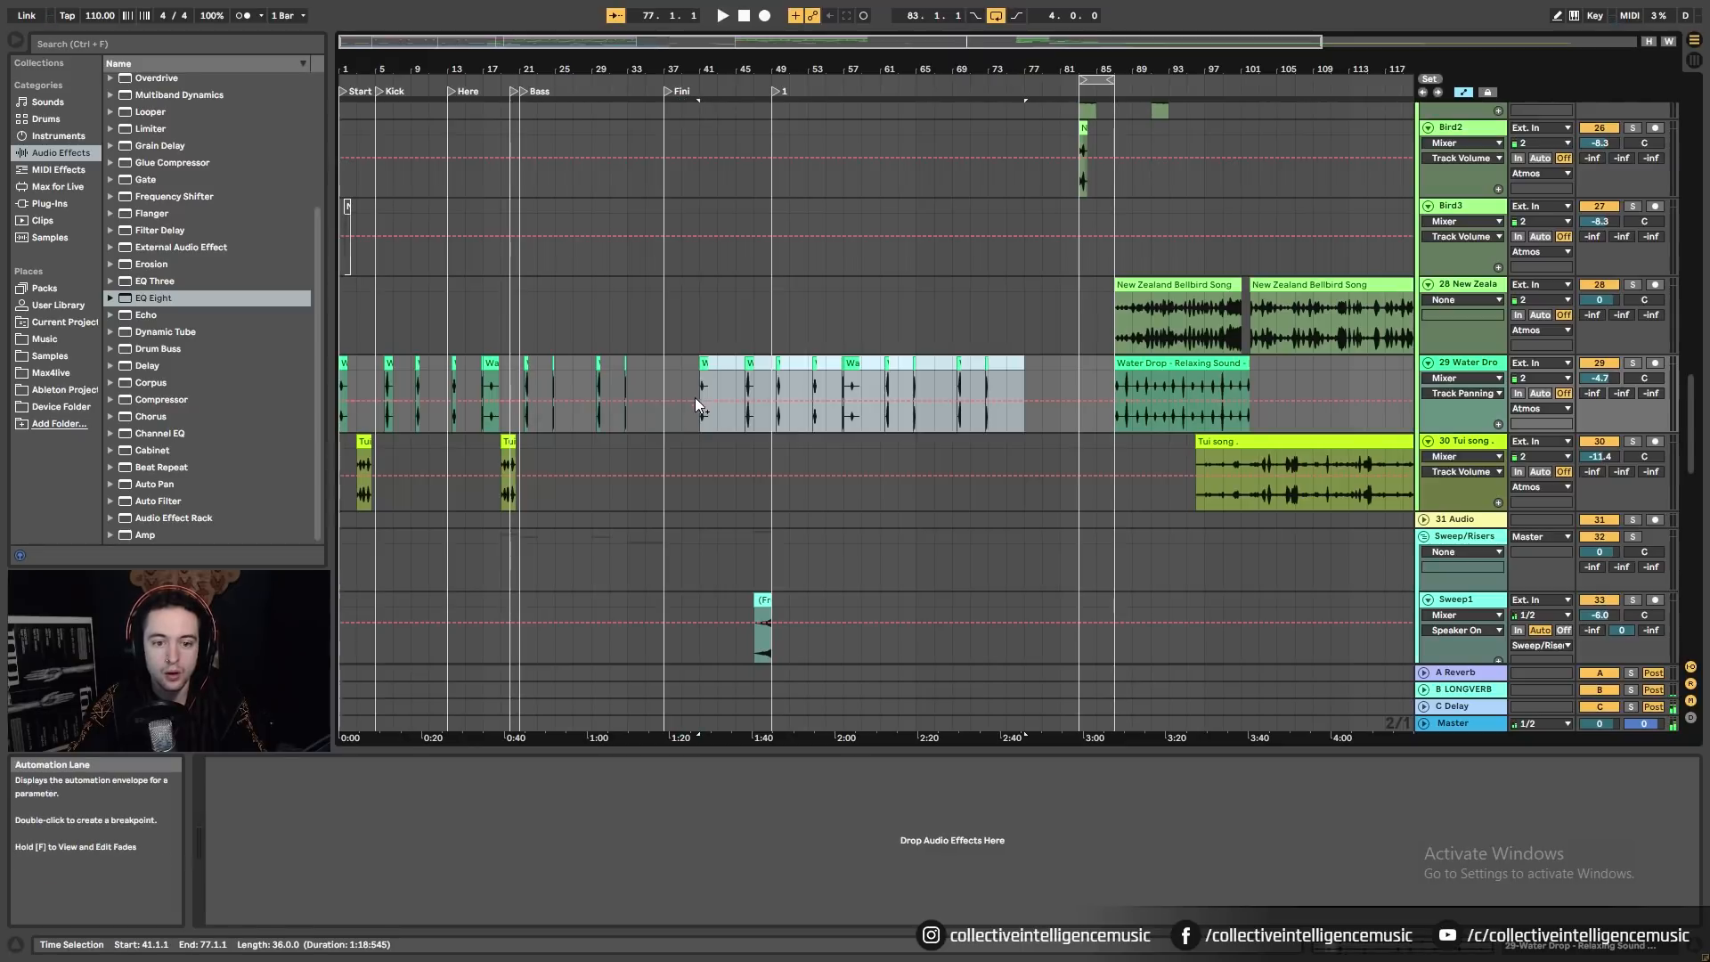
click(683, 392)
mouse_move(697, 74)
mouse_down()
mouse_move(677, 285)
mouse_move(708, 69)
mouse_up()
key(space)
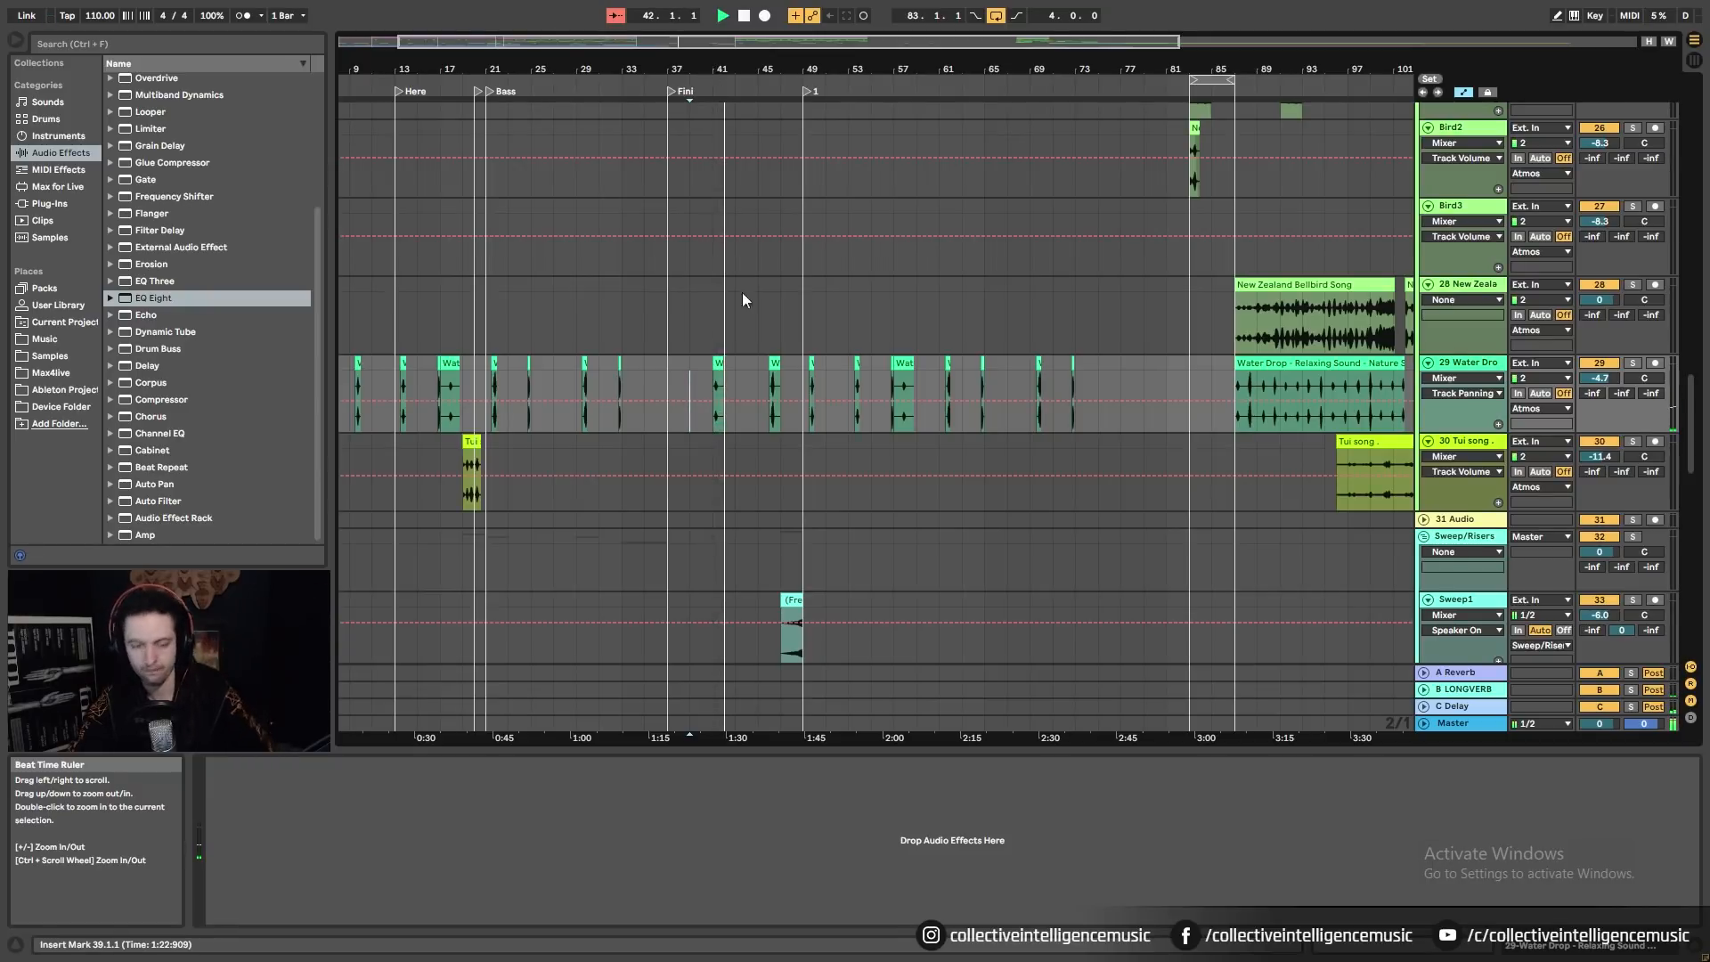
Step: Copy the Tui song clip from bar 3 to bar 45 and remove the water drop clip at bar 46
scroll(578, 390, down, 1)
drag(536, 68, 605, 62)
click(371, 352)
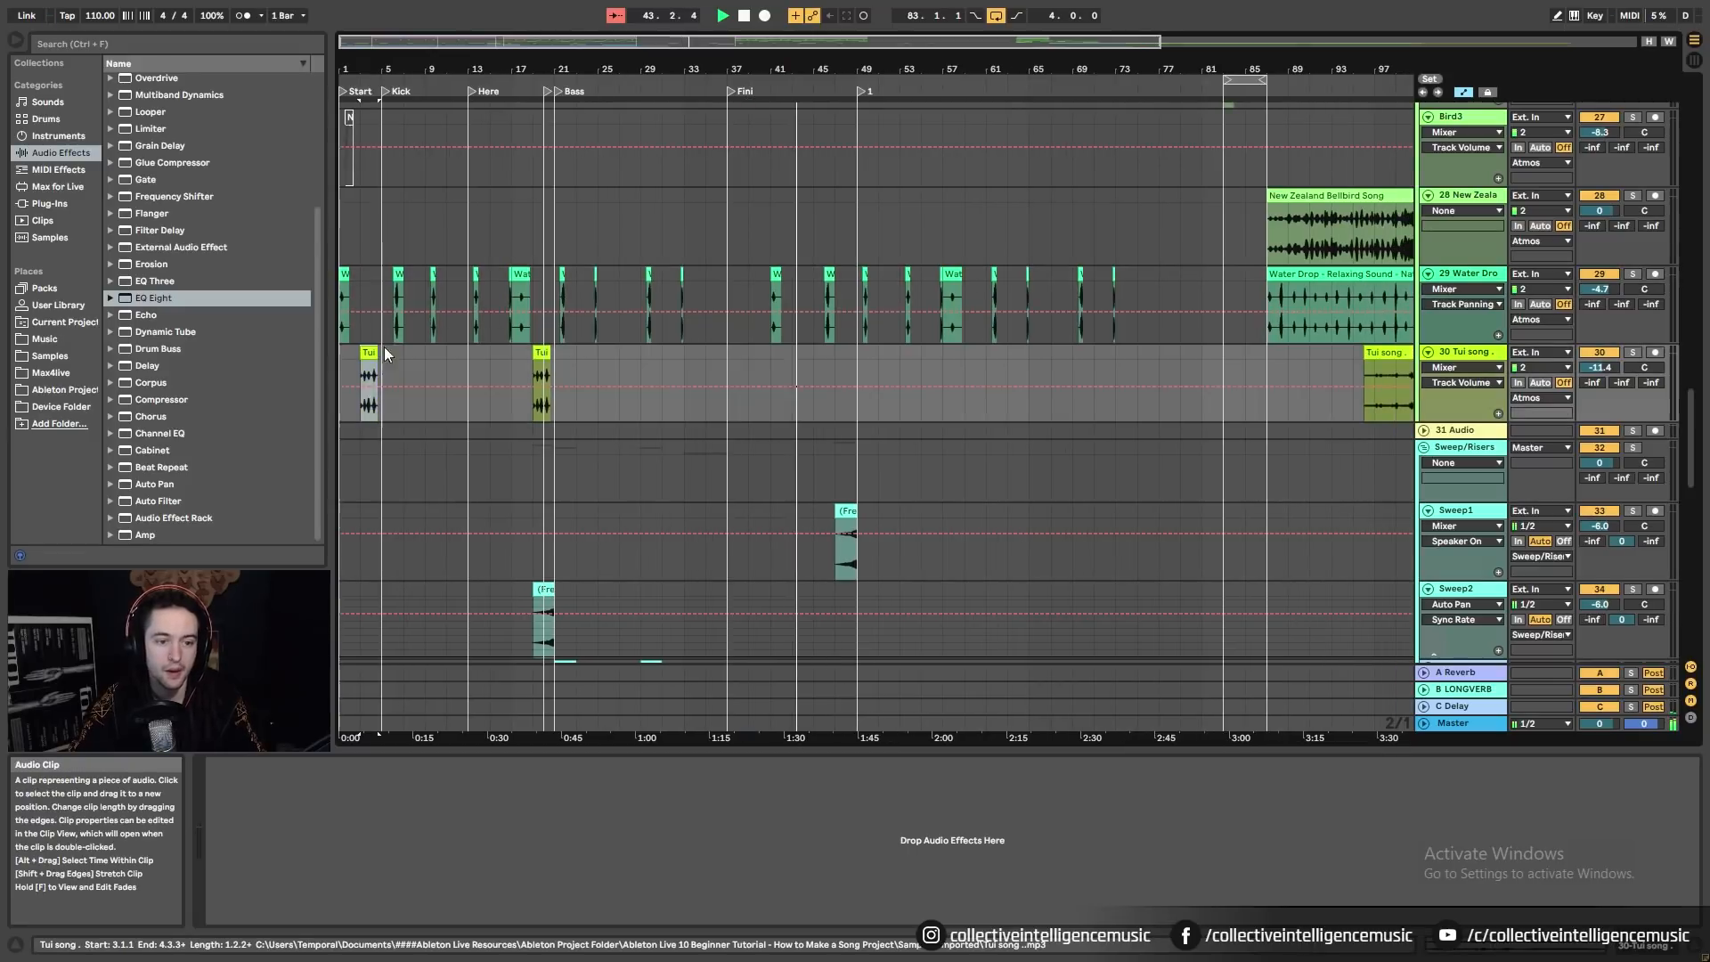
click(809, 357)
key(ctrl+v)
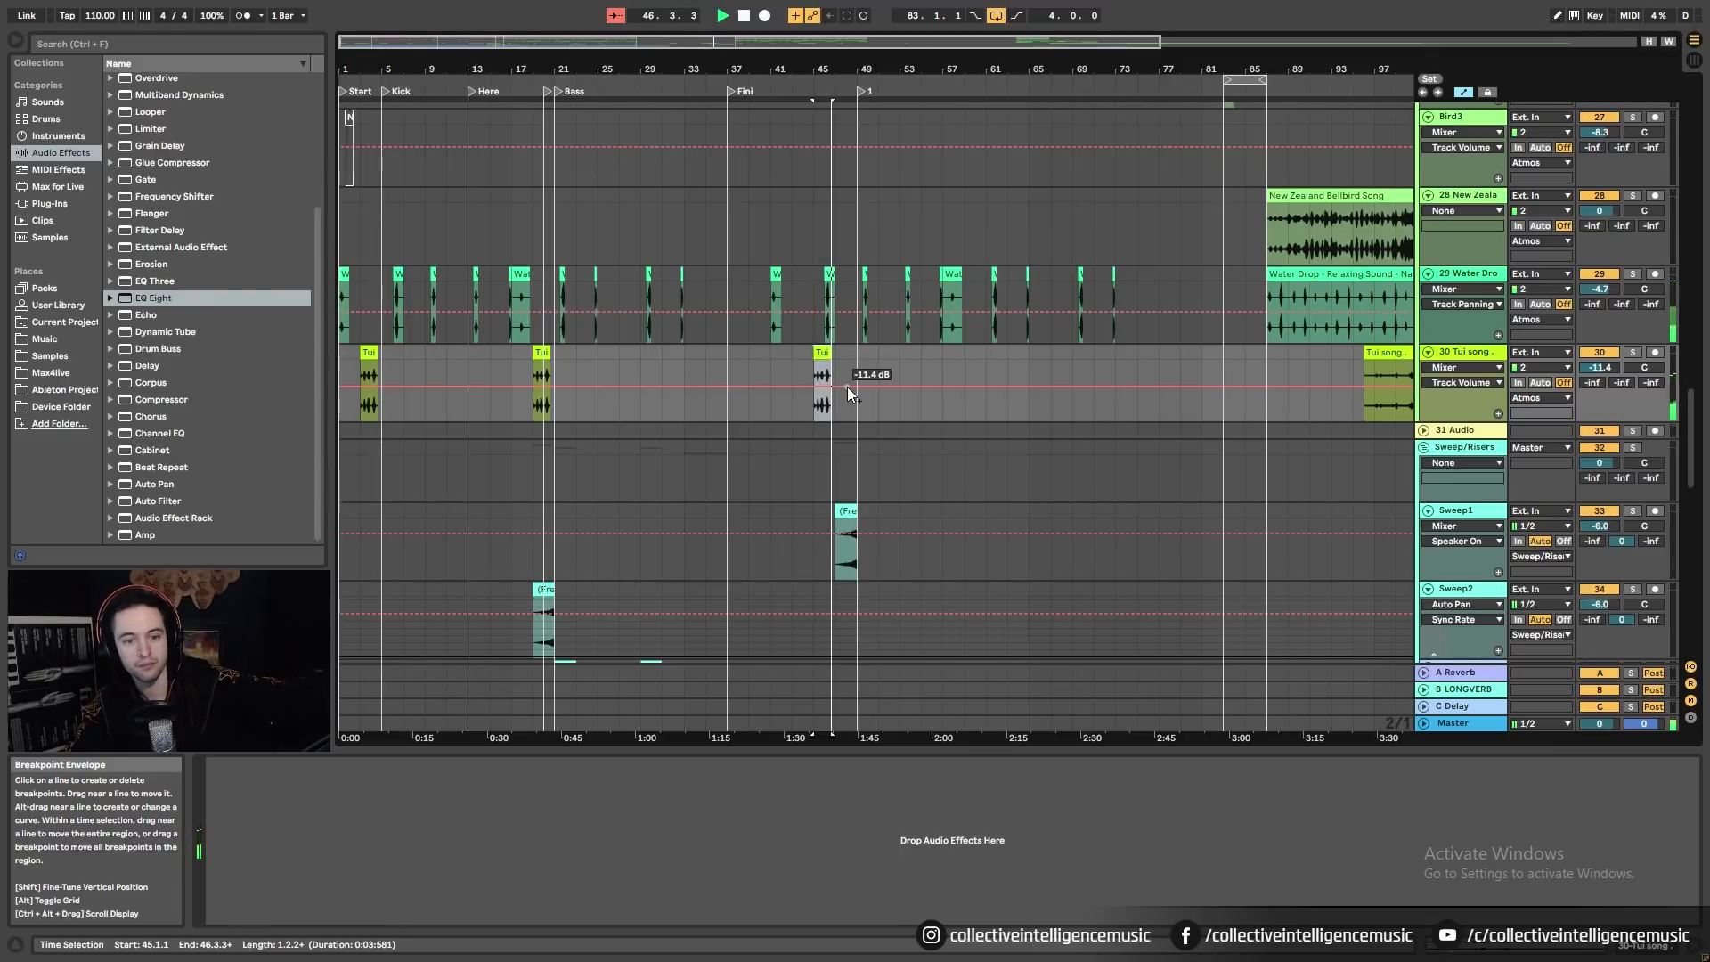
click(830, 277)
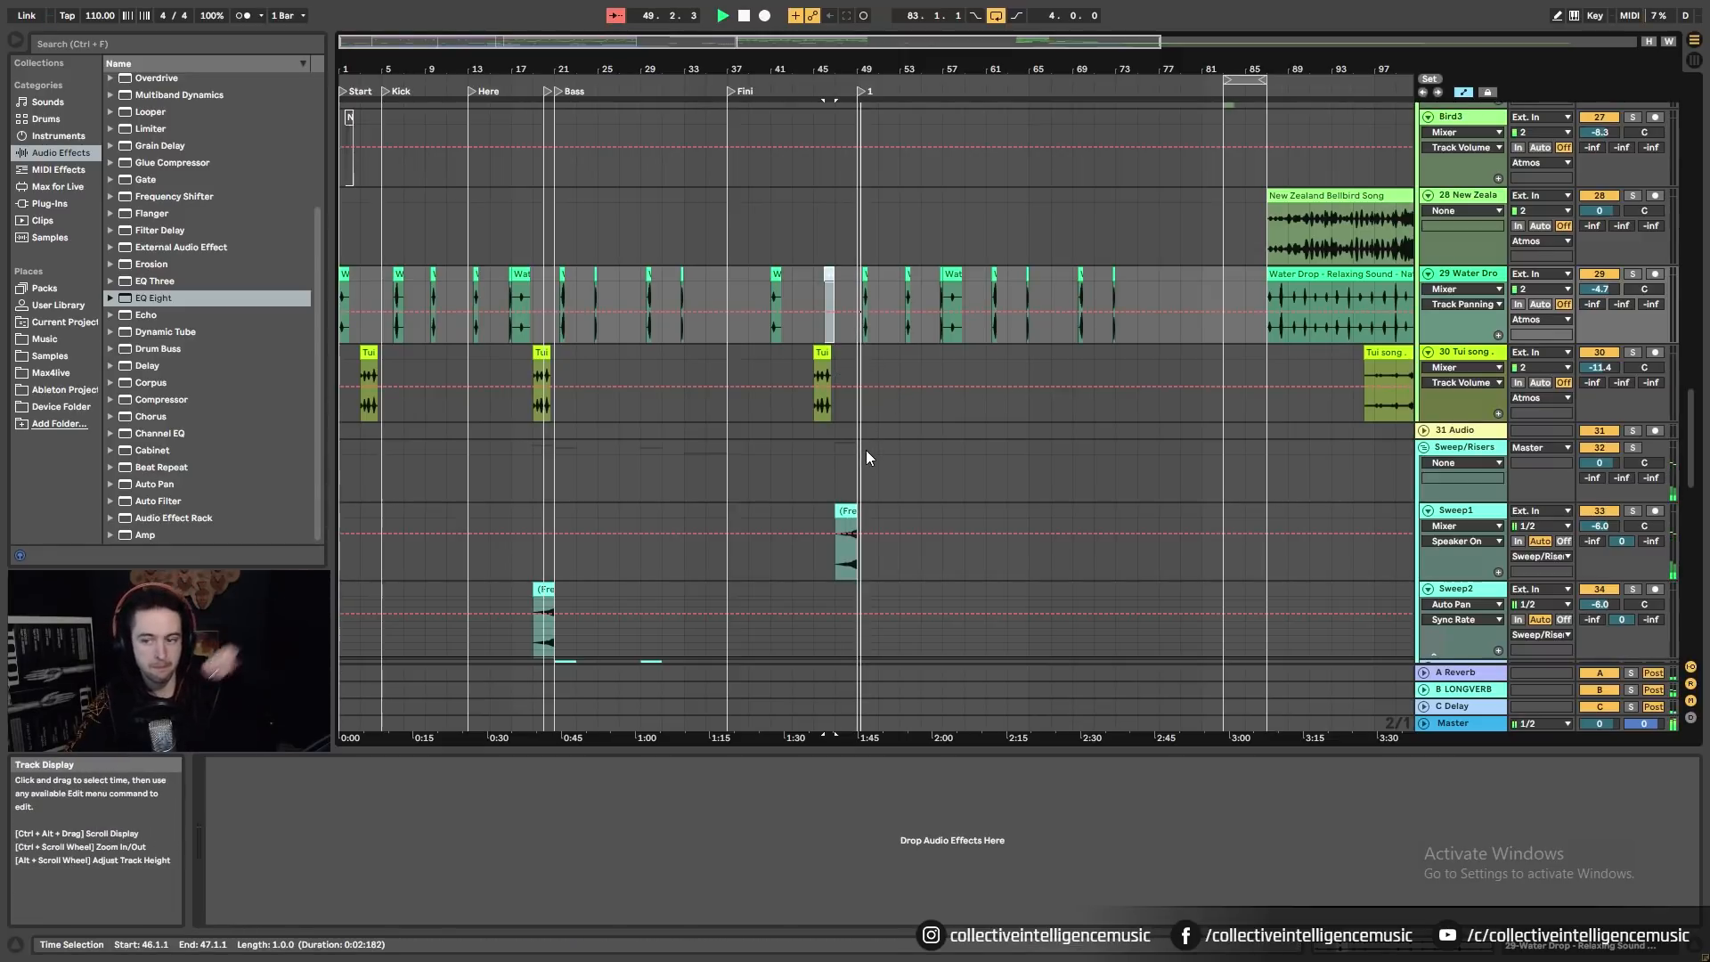
Step: Copy the ARP 1 clips of bars 49 to 57, with their filter automation, to bar 41
scroll(869, 439, up, 4)
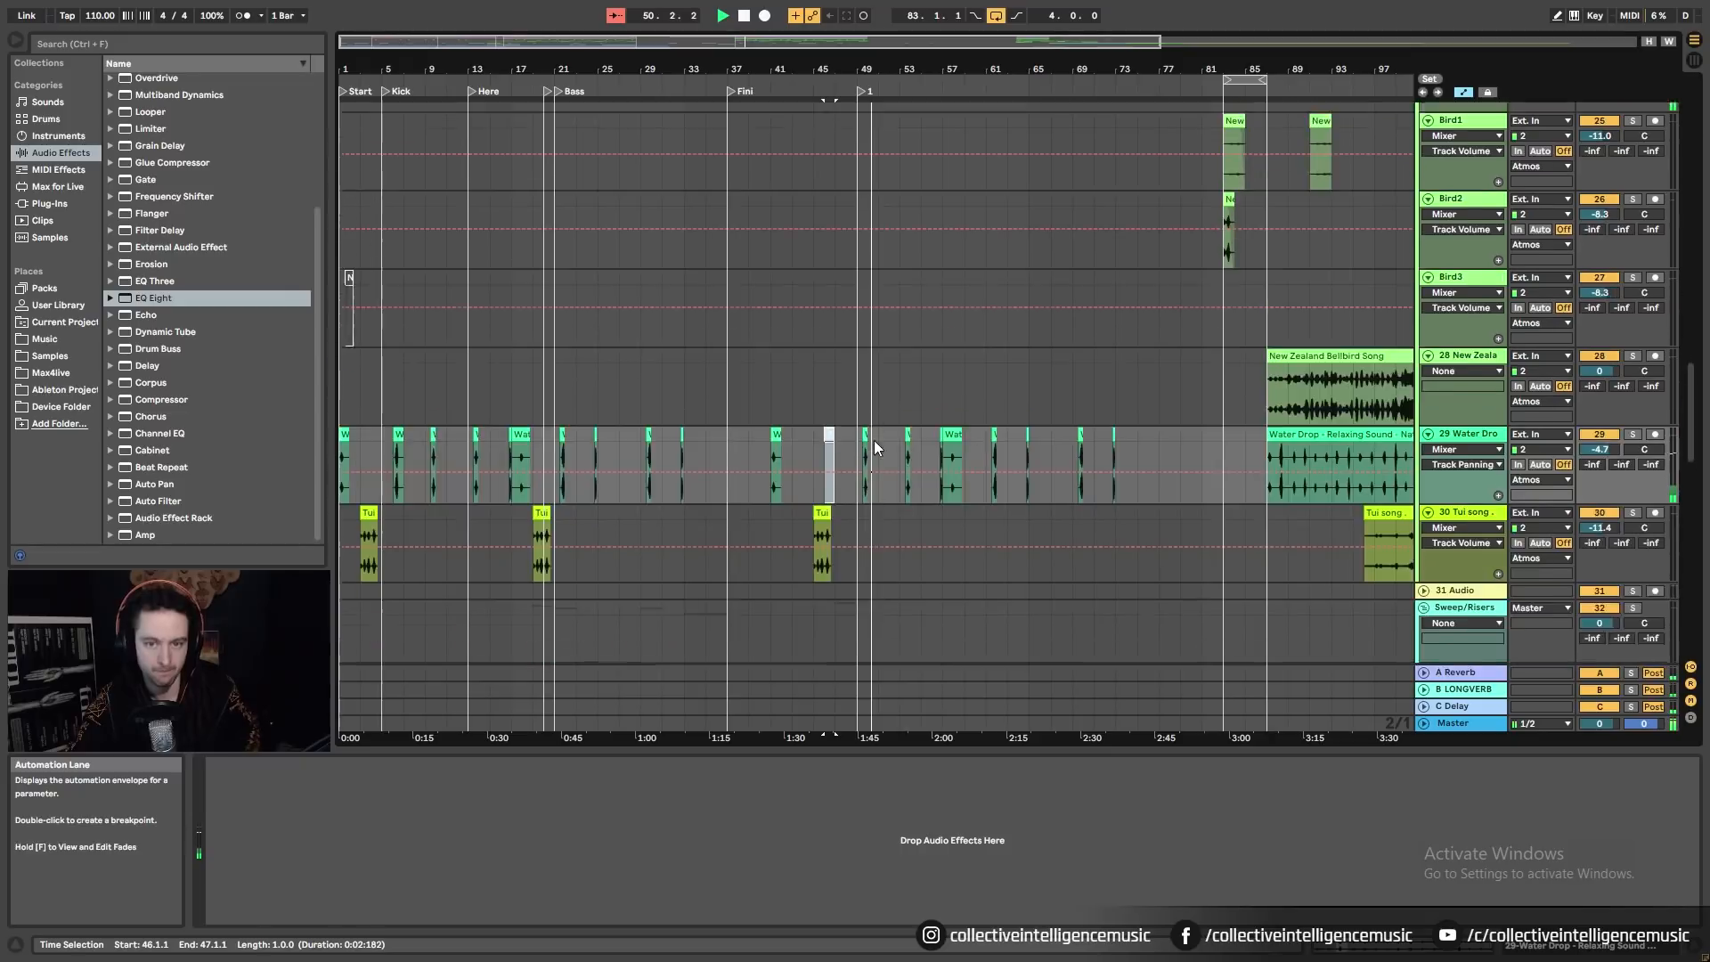
scroll(874, 440, up, 15)
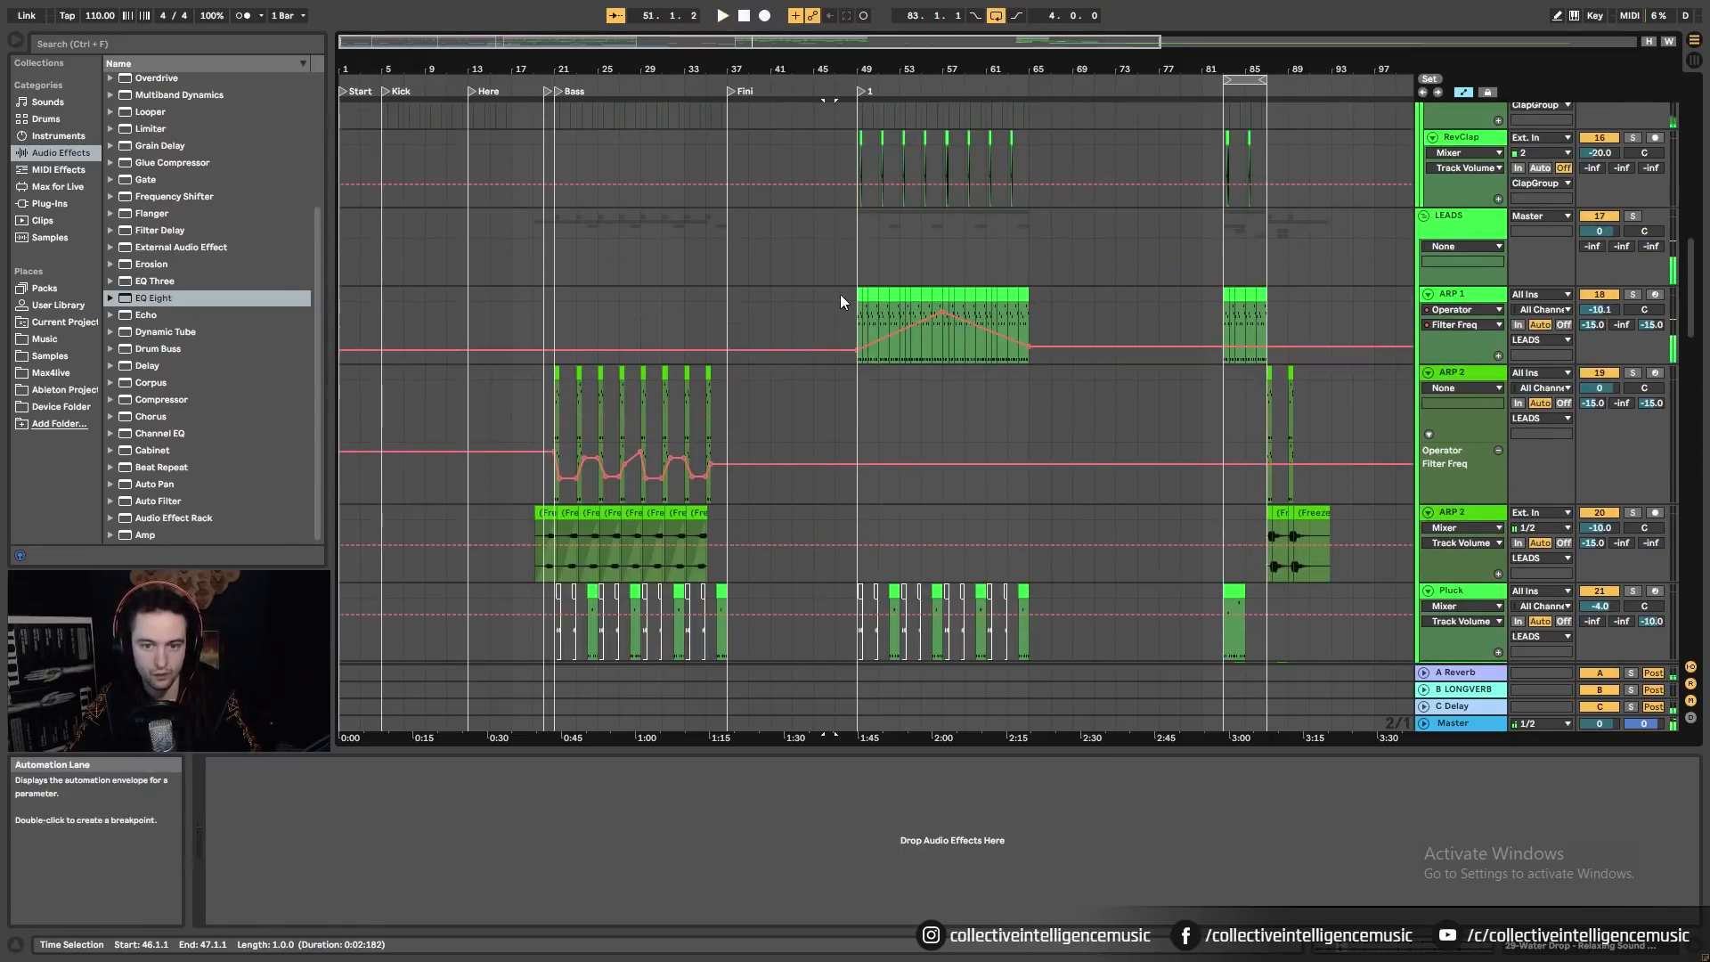
click(908, 293)
shift+click(939, 294)
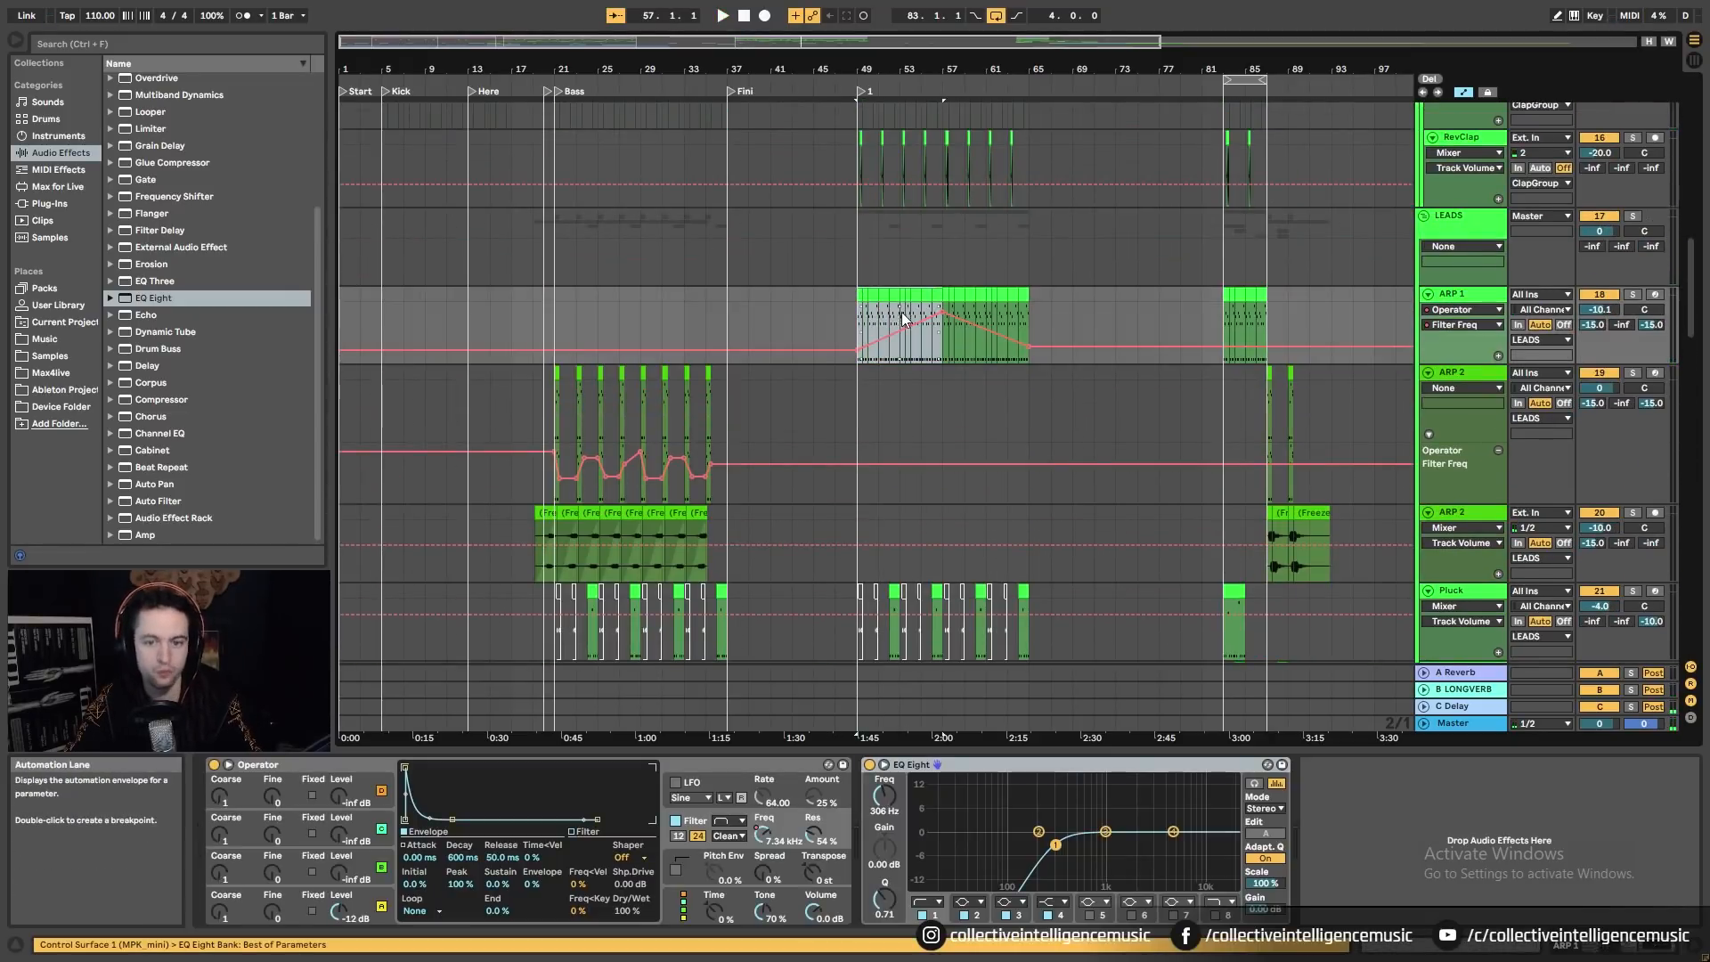
key(ctrl+c)
click(779, 296)
key(ctrl+v)
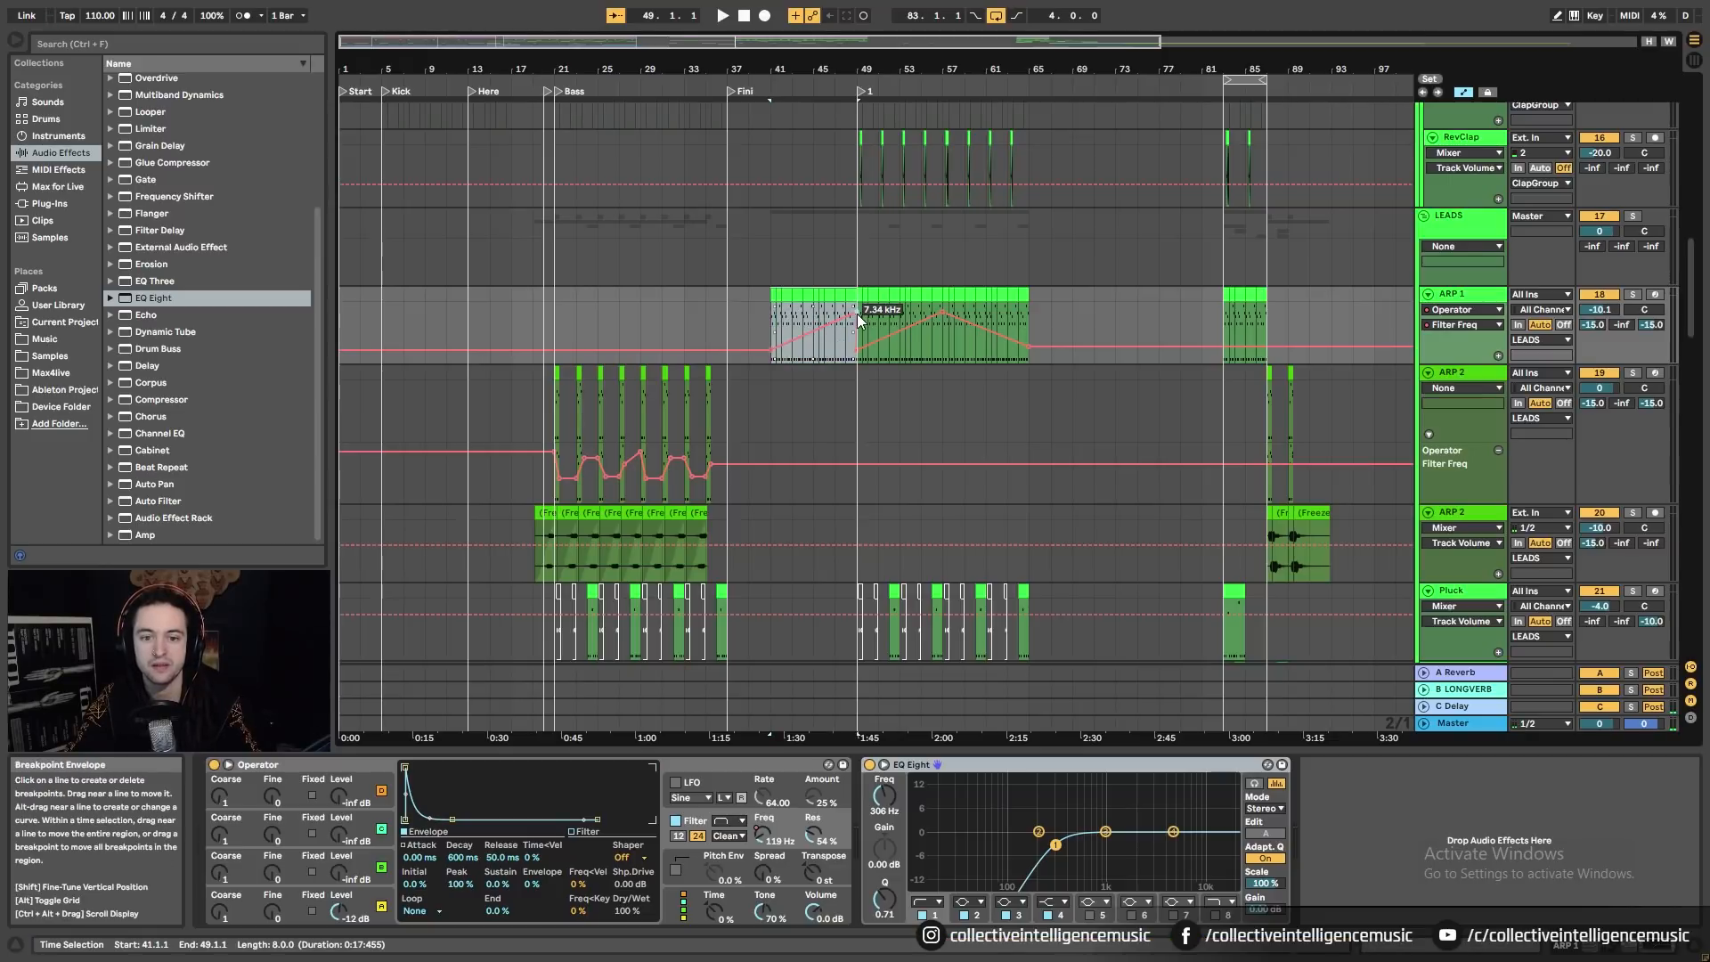
Step: Remove ARP 1's Filter Freq breakpoints at bar 49 for one continuous rise from bar 41 to 57, and play from bar 37
click(856, 350)
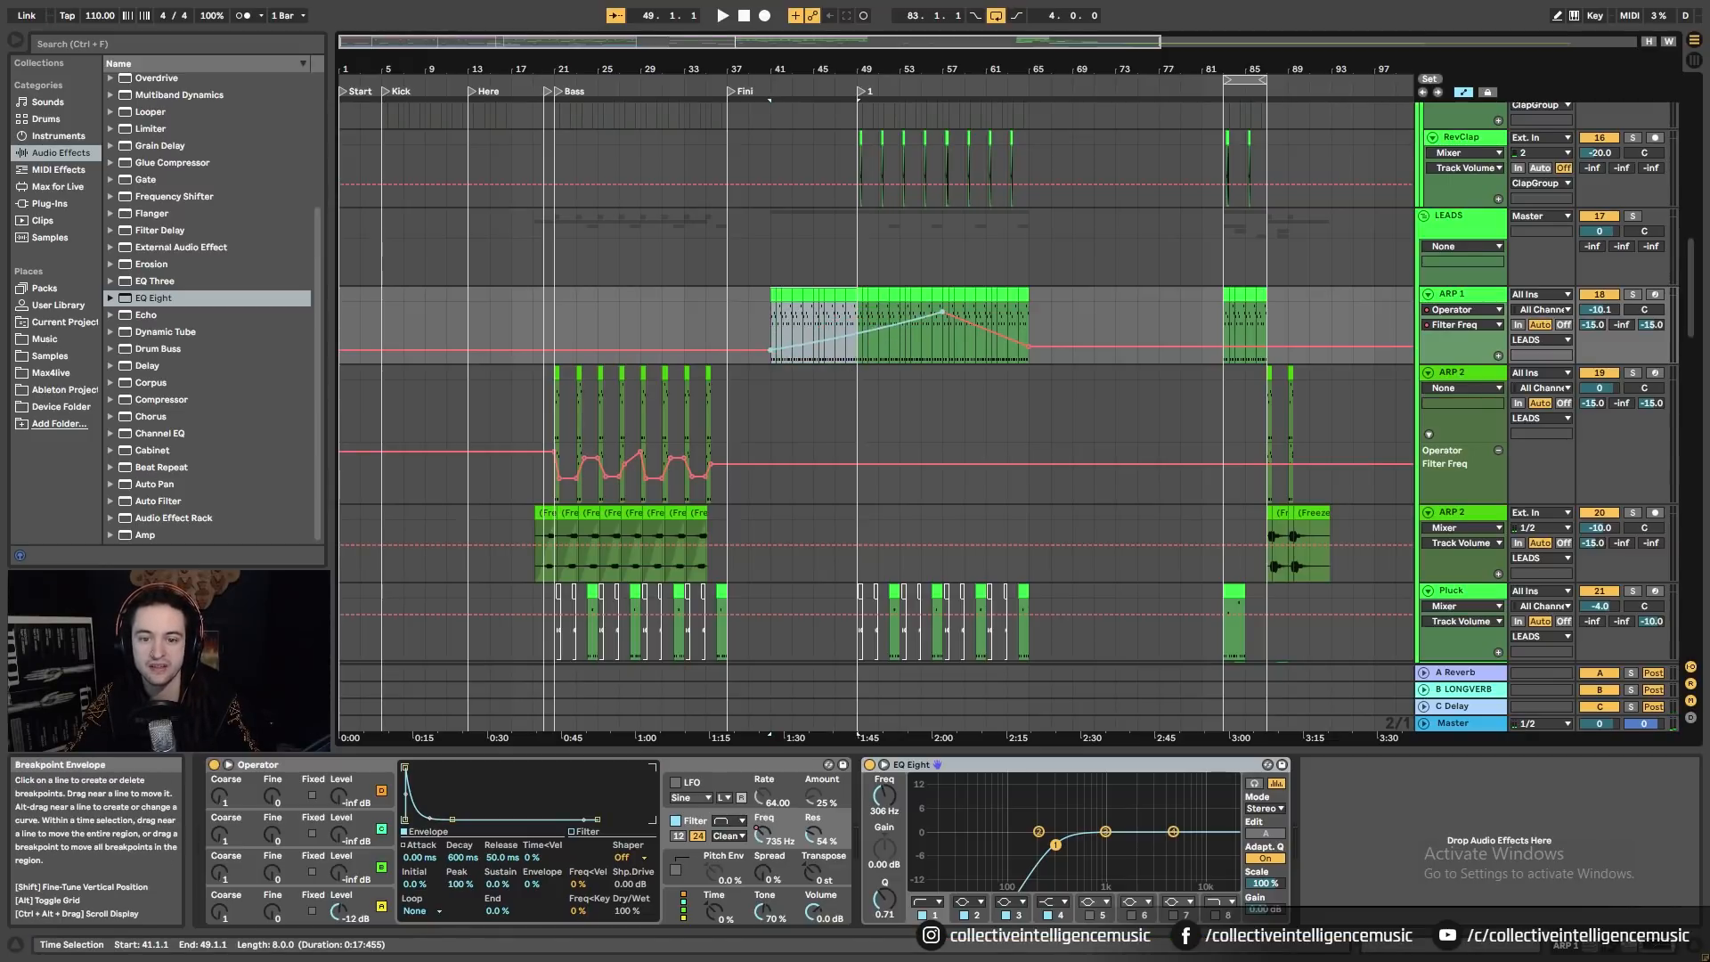
click(728, 305)
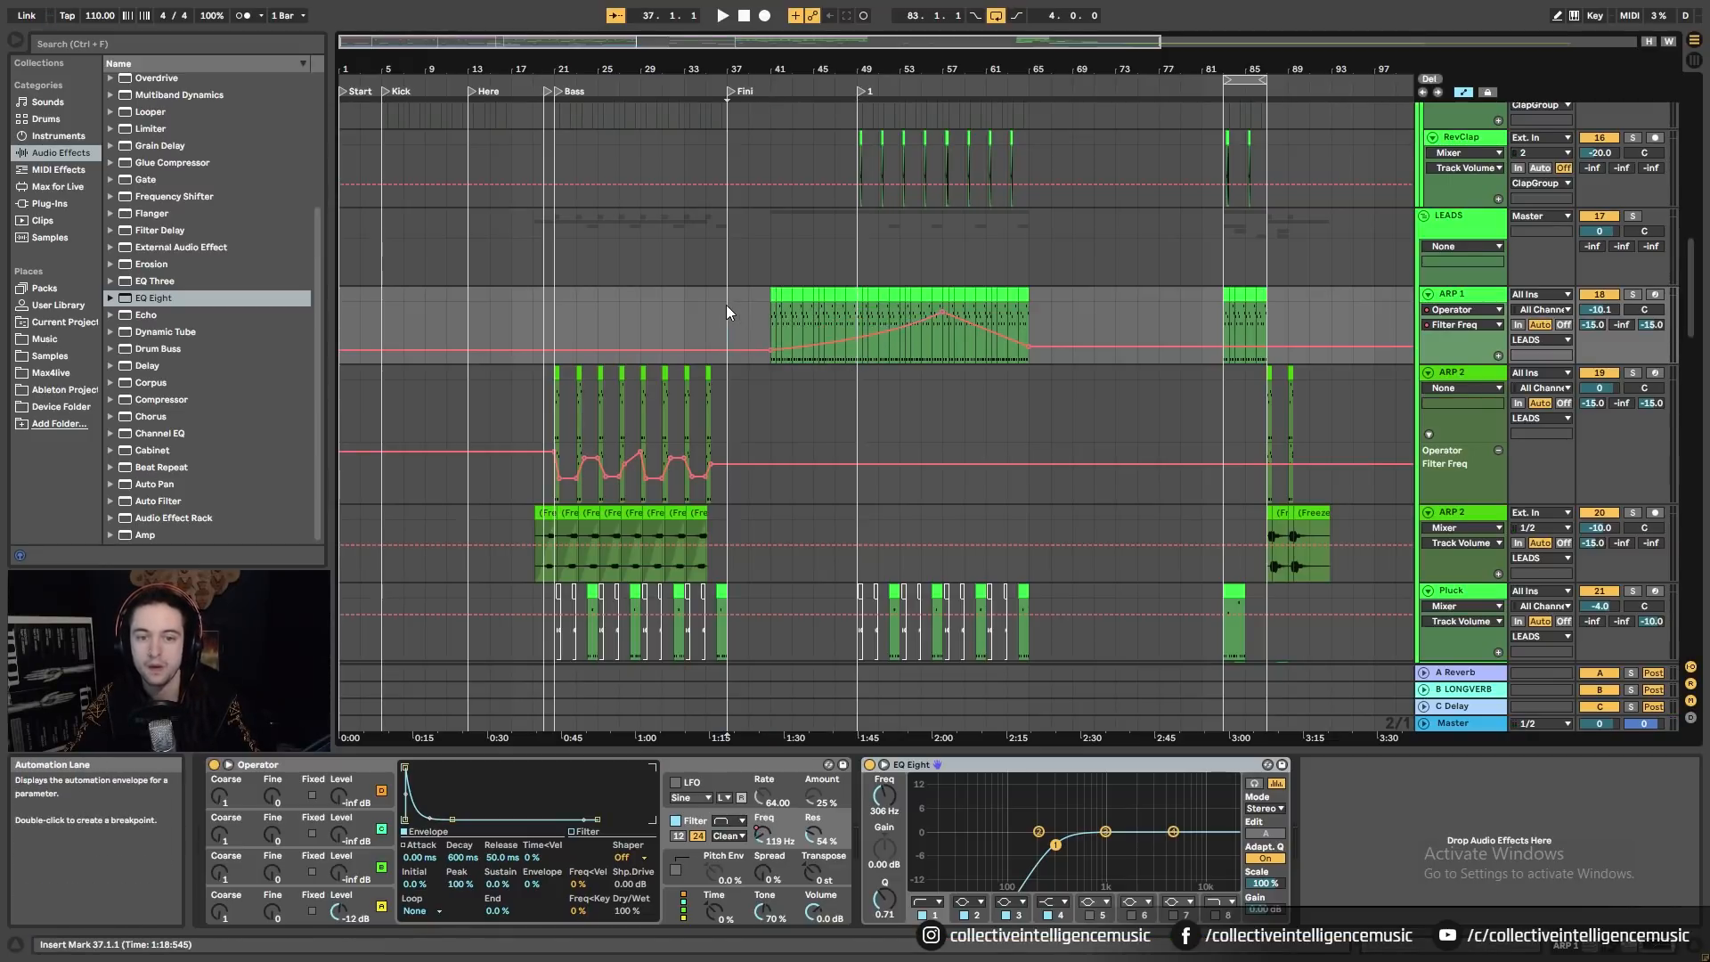
key(space)
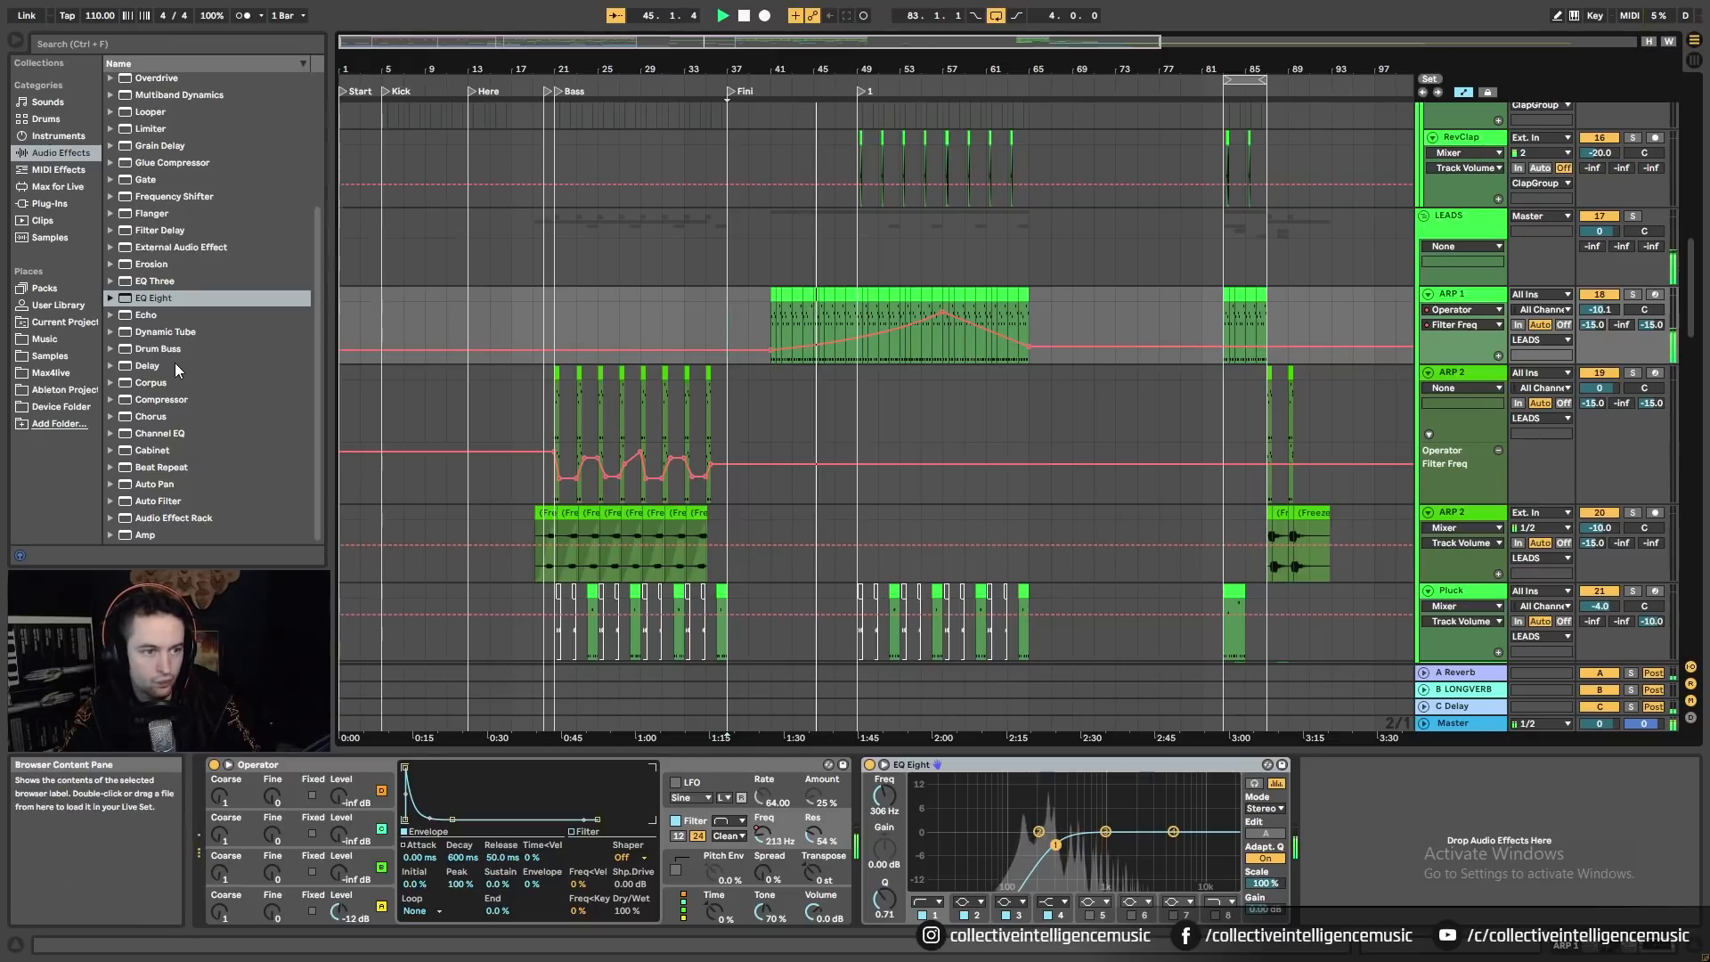
Step: Cut the second band of ARP 1's EQ Eight by 4.34 dB at 495 Hz during playback
scroll(178, 362, up, 3)
scroll(178, 361, up, 3)
scroll(180, 360, down, 5)
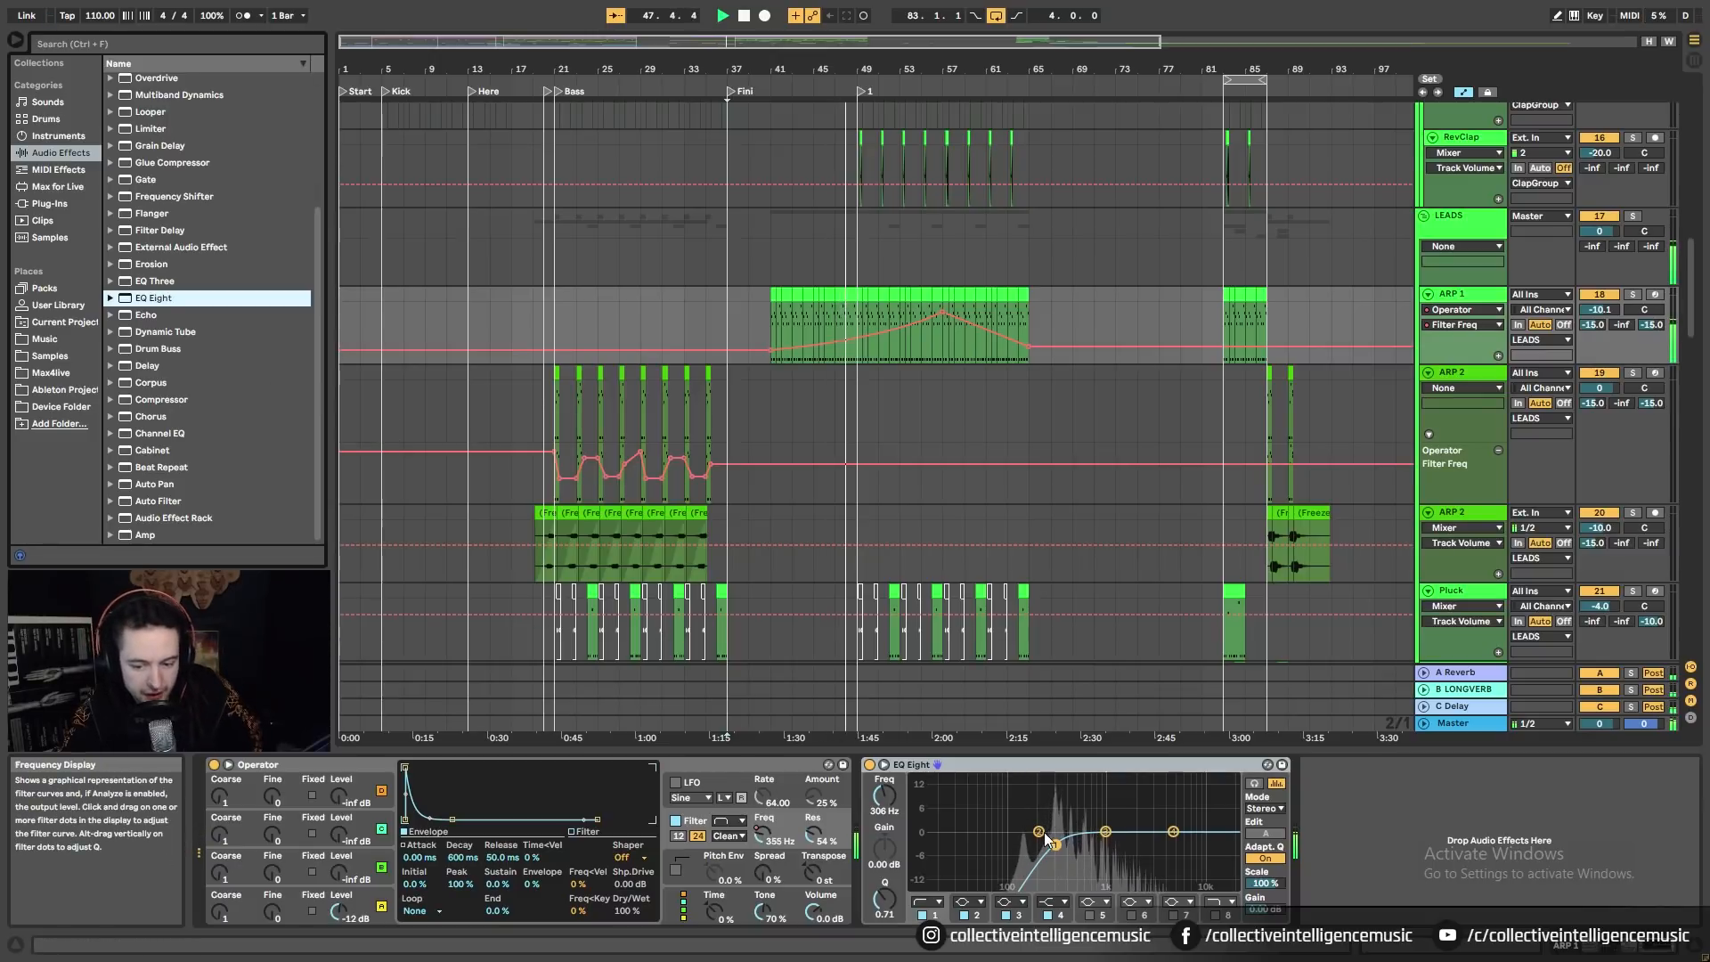
drag(1040, 832, 1075, 848)
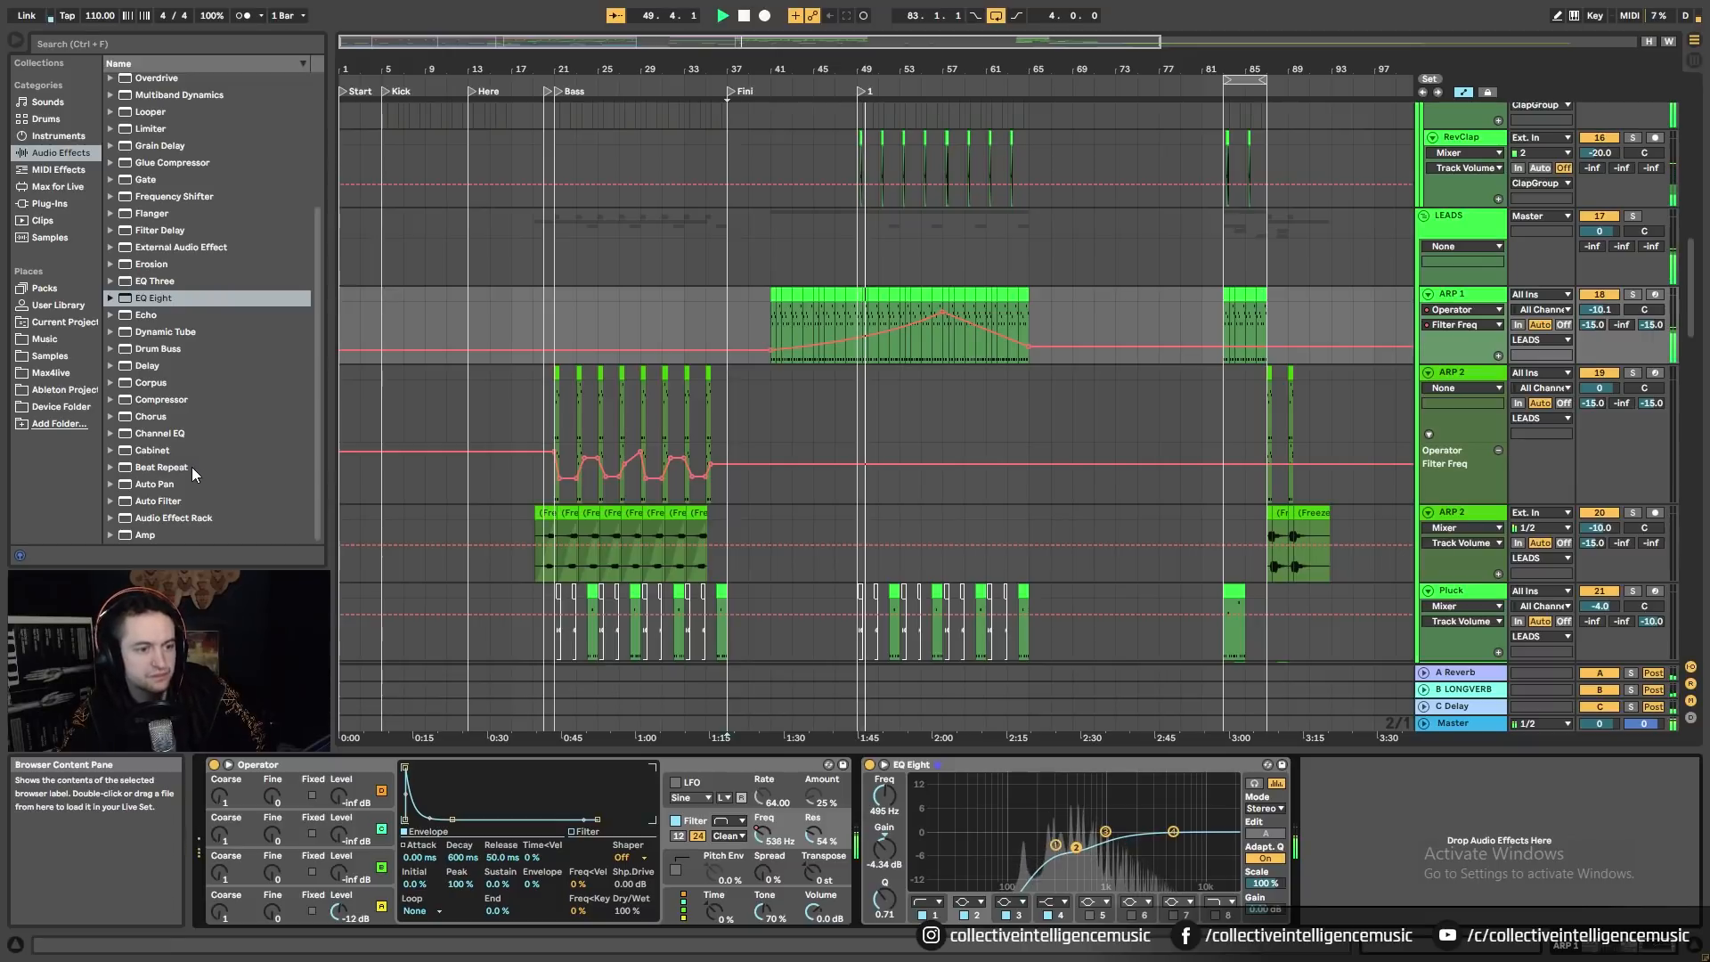
Step: Add an Auto Pan after ARP 1's EQ Eight and raise its Amount to about 36%
scroll(190, 465, up, 3)
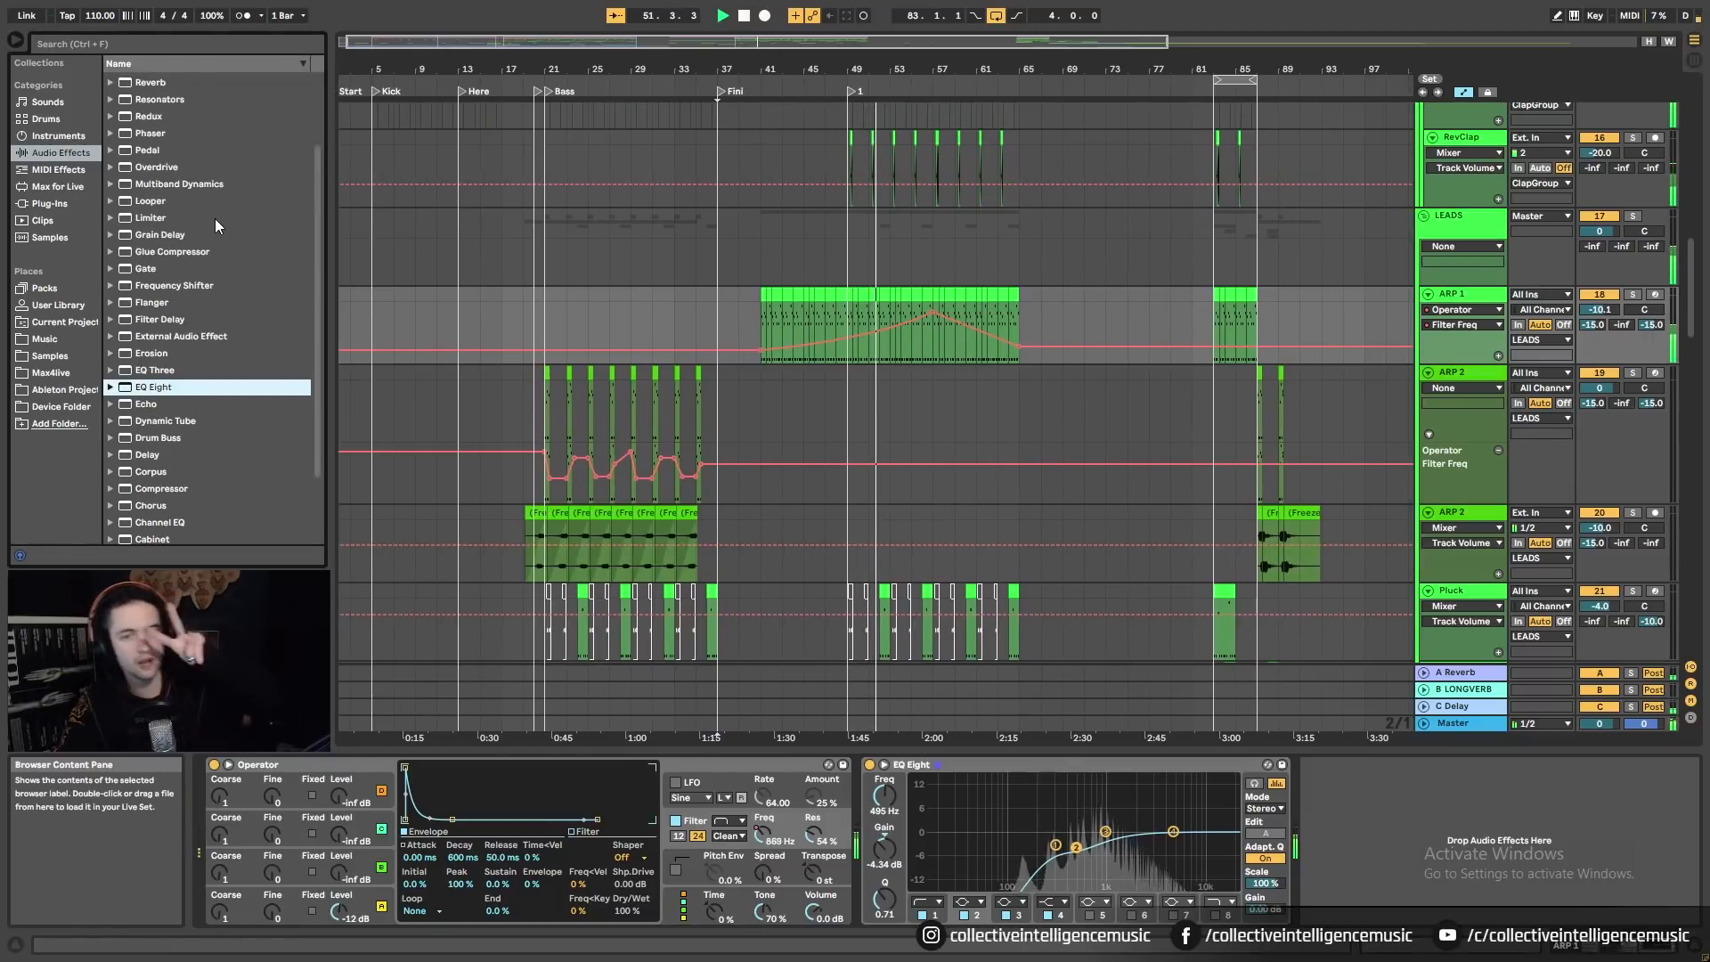
scroll(165, 369, down, 3)
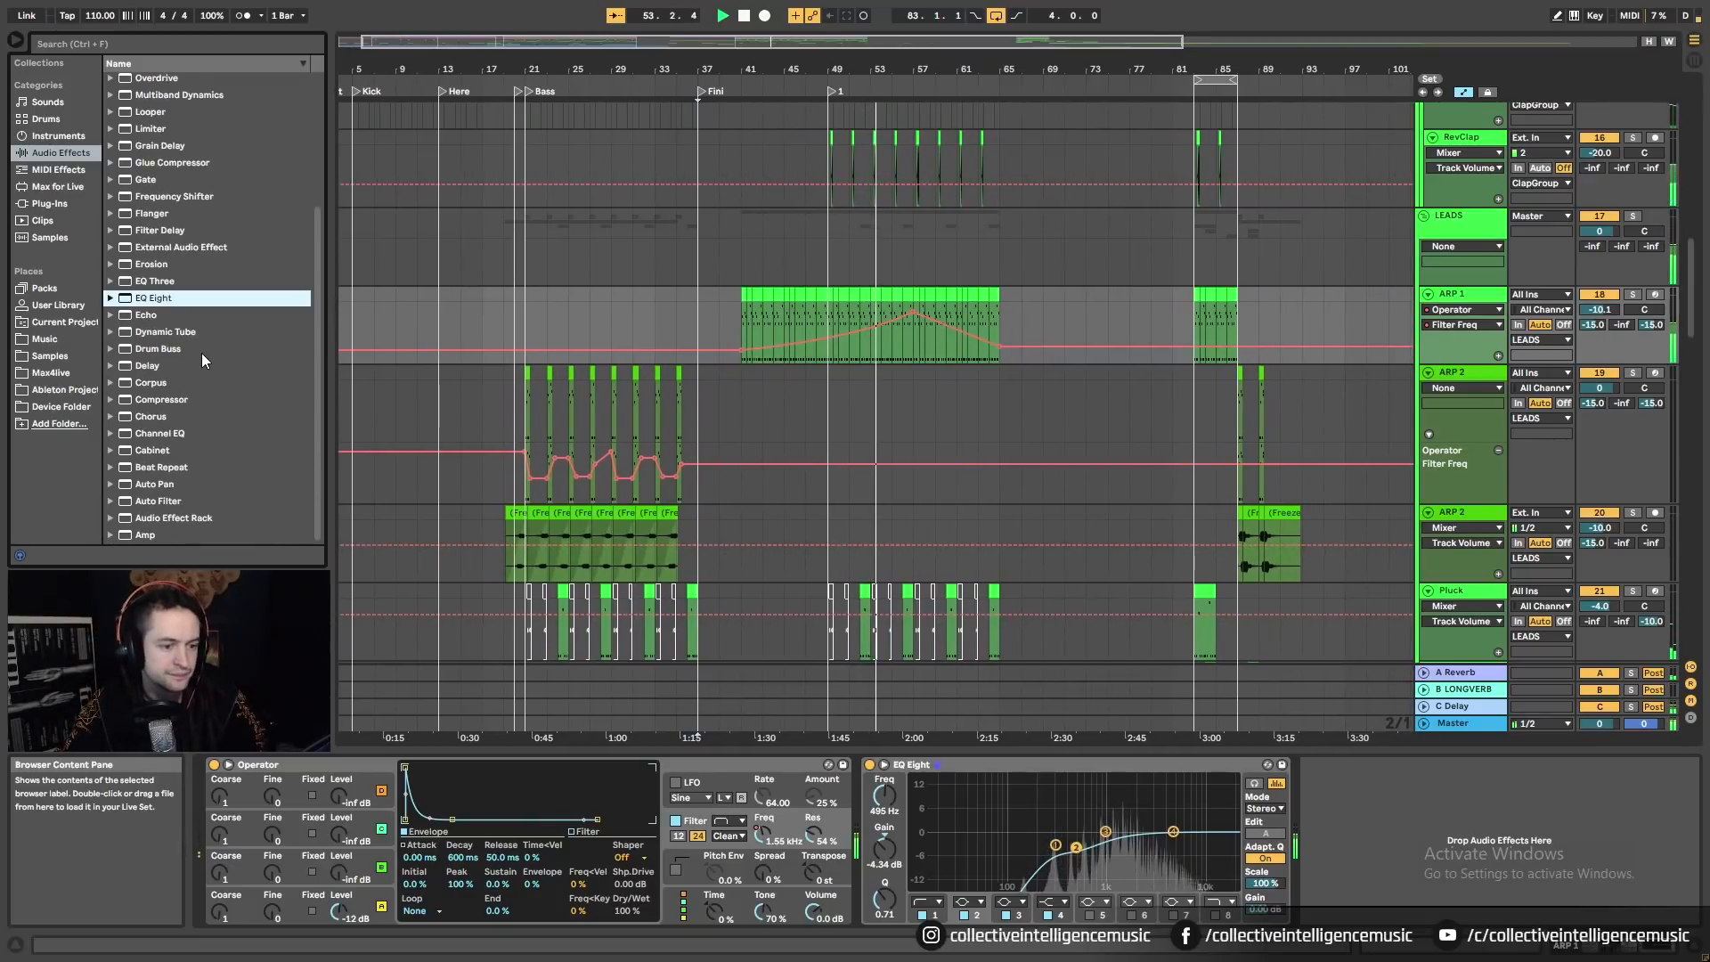
click(167, 484)
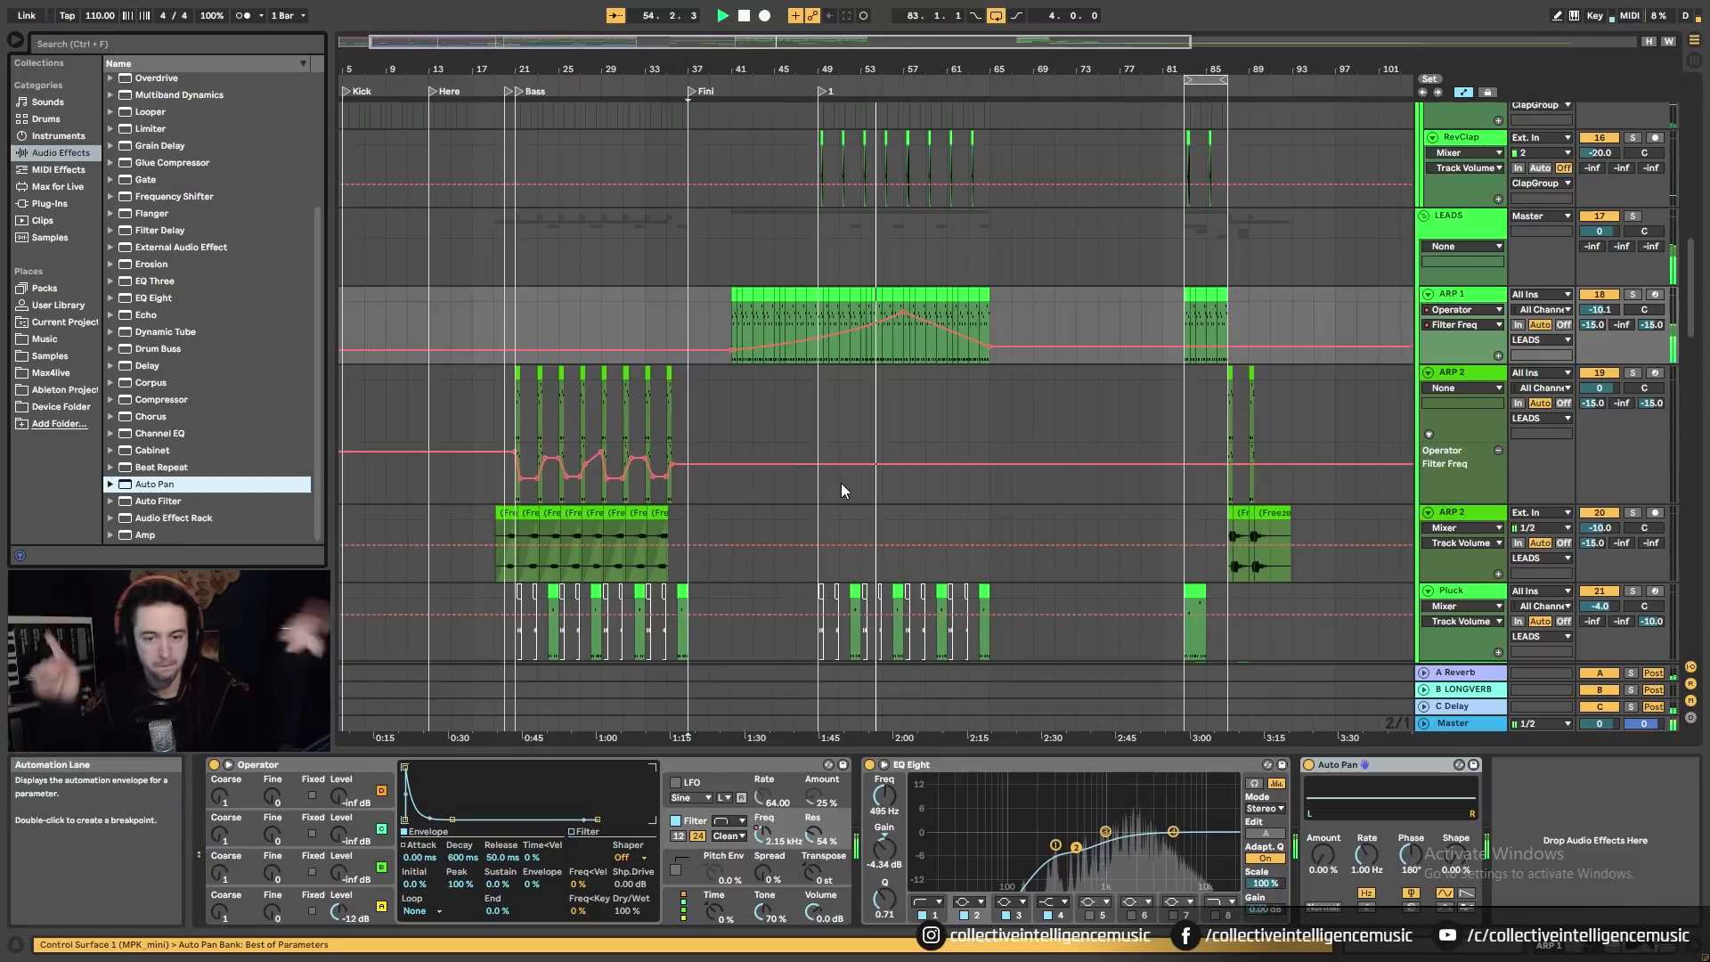
drag(1323, 854, 1322, 797)
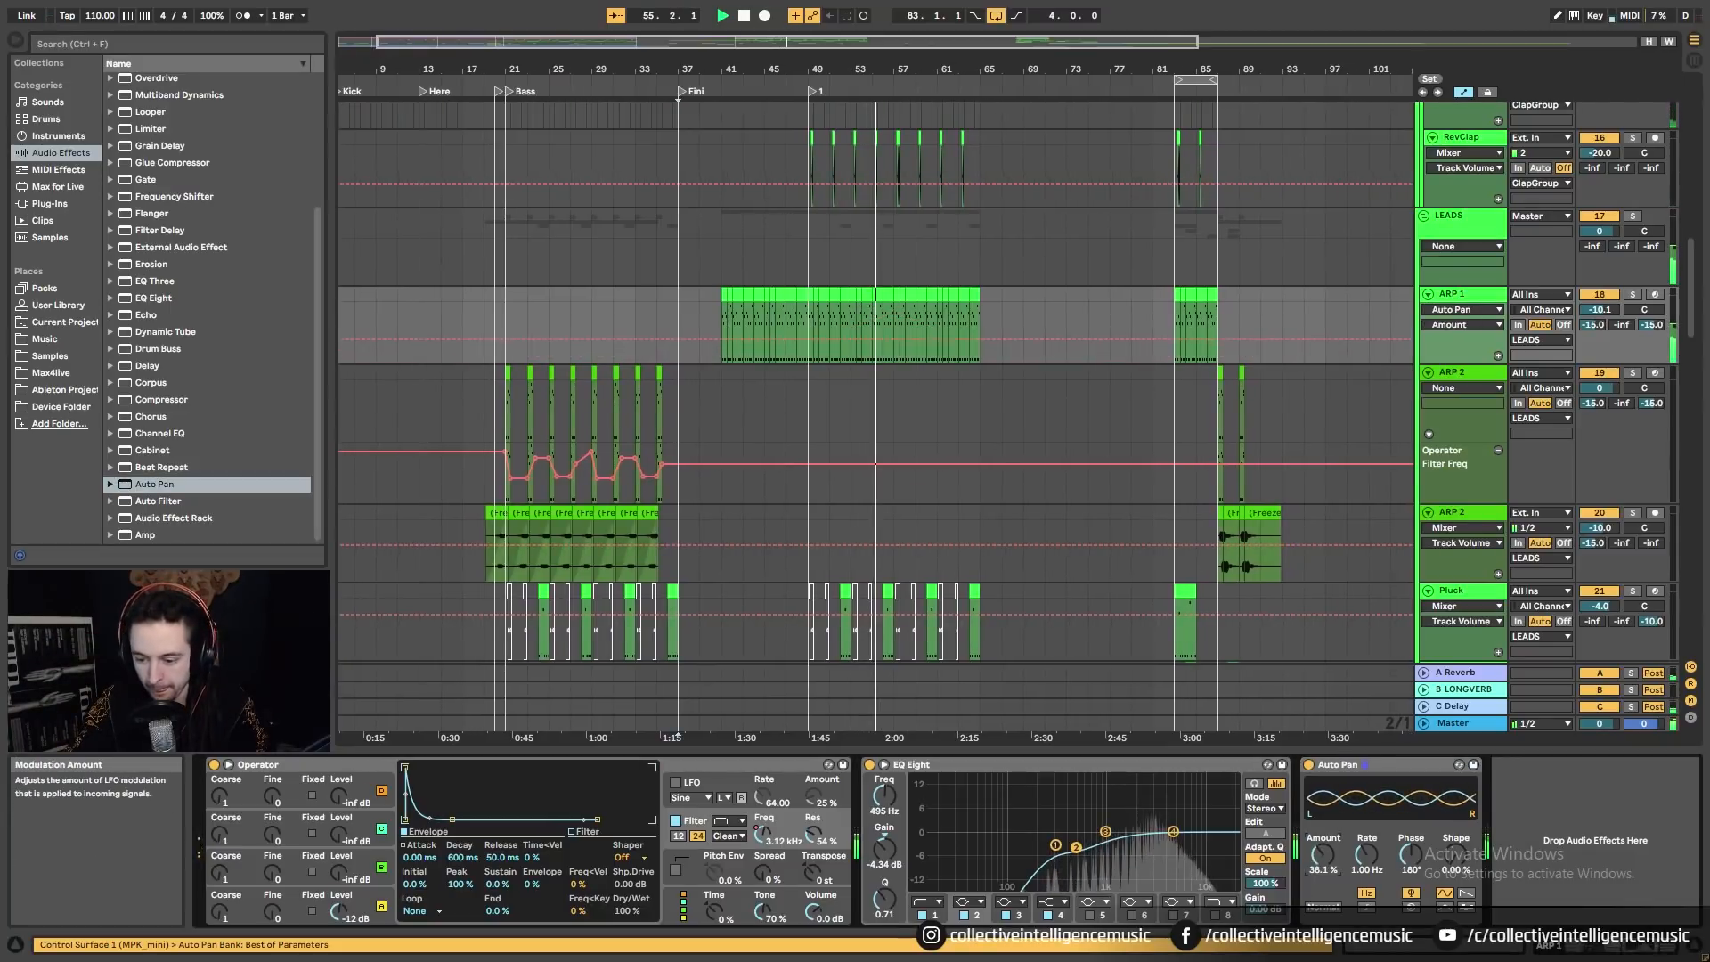
Step: Sync ARP 1's Auto Pan rate to the tempo with an Amount of 41.3%, and add a Utility after it
click(1366, 906)
drag(1369, 853, 1370, 912)
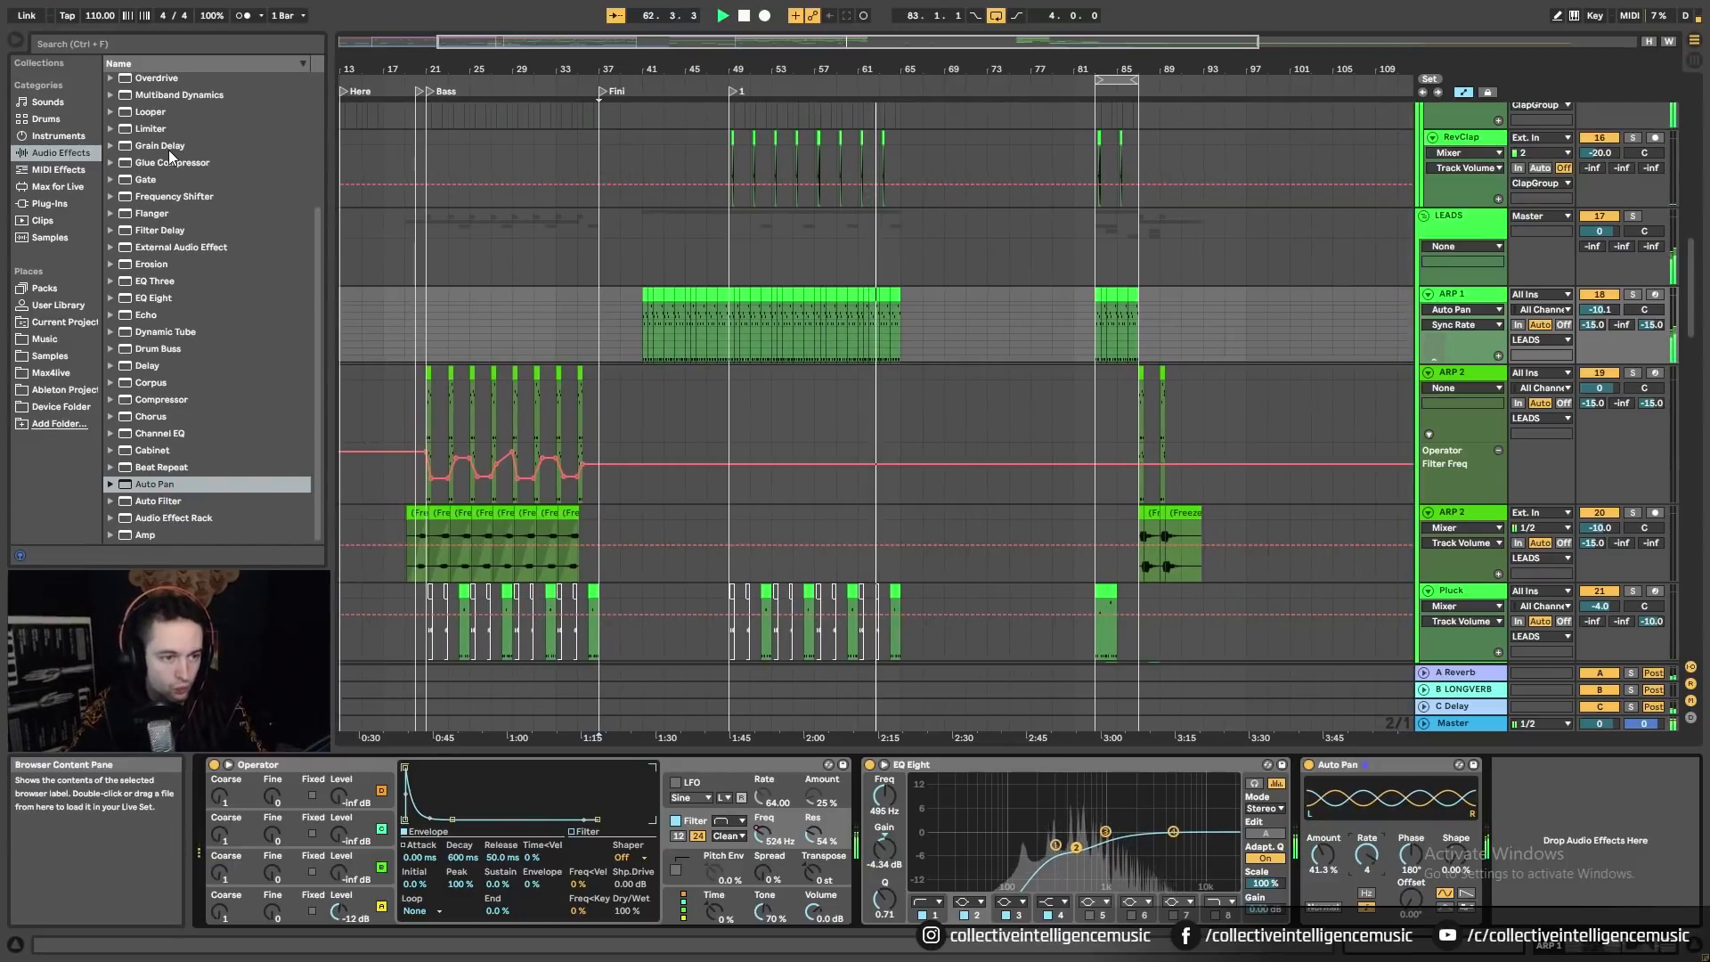
click(92, 43)
text(utility)
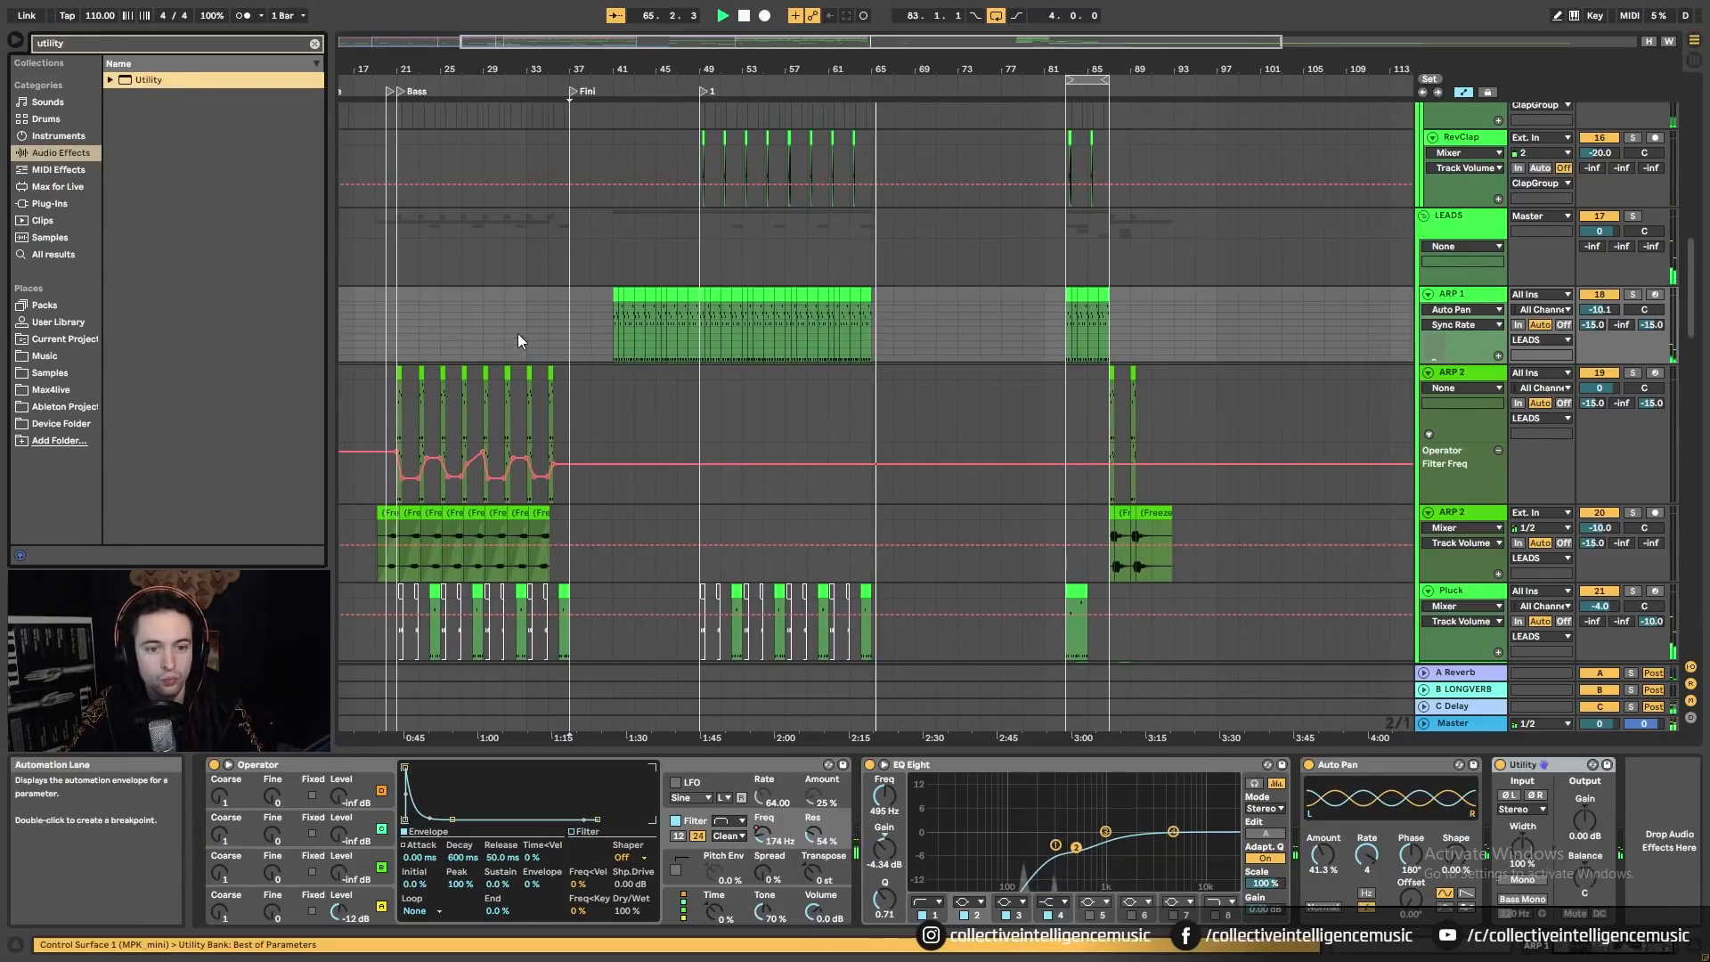
Step: Stop playback and copy the ARP 1 clips of bars 41 to 45 to bar 37
click(628, 295)
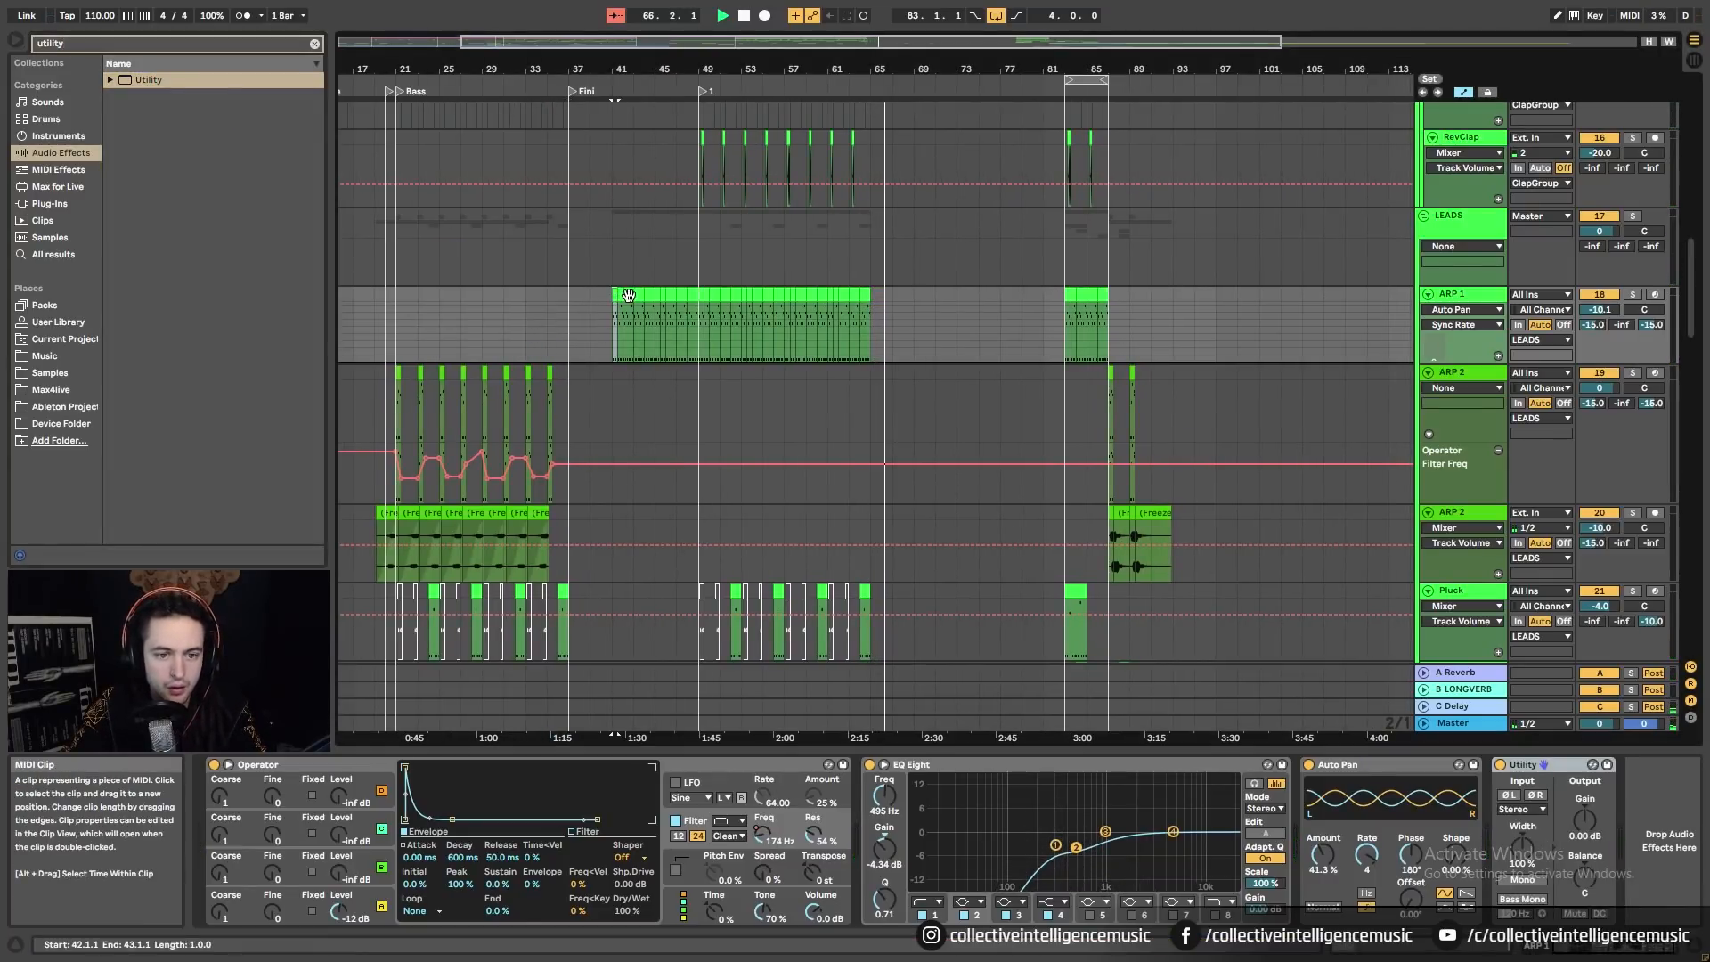
key(space)
drag(584, 67, 692, 116)
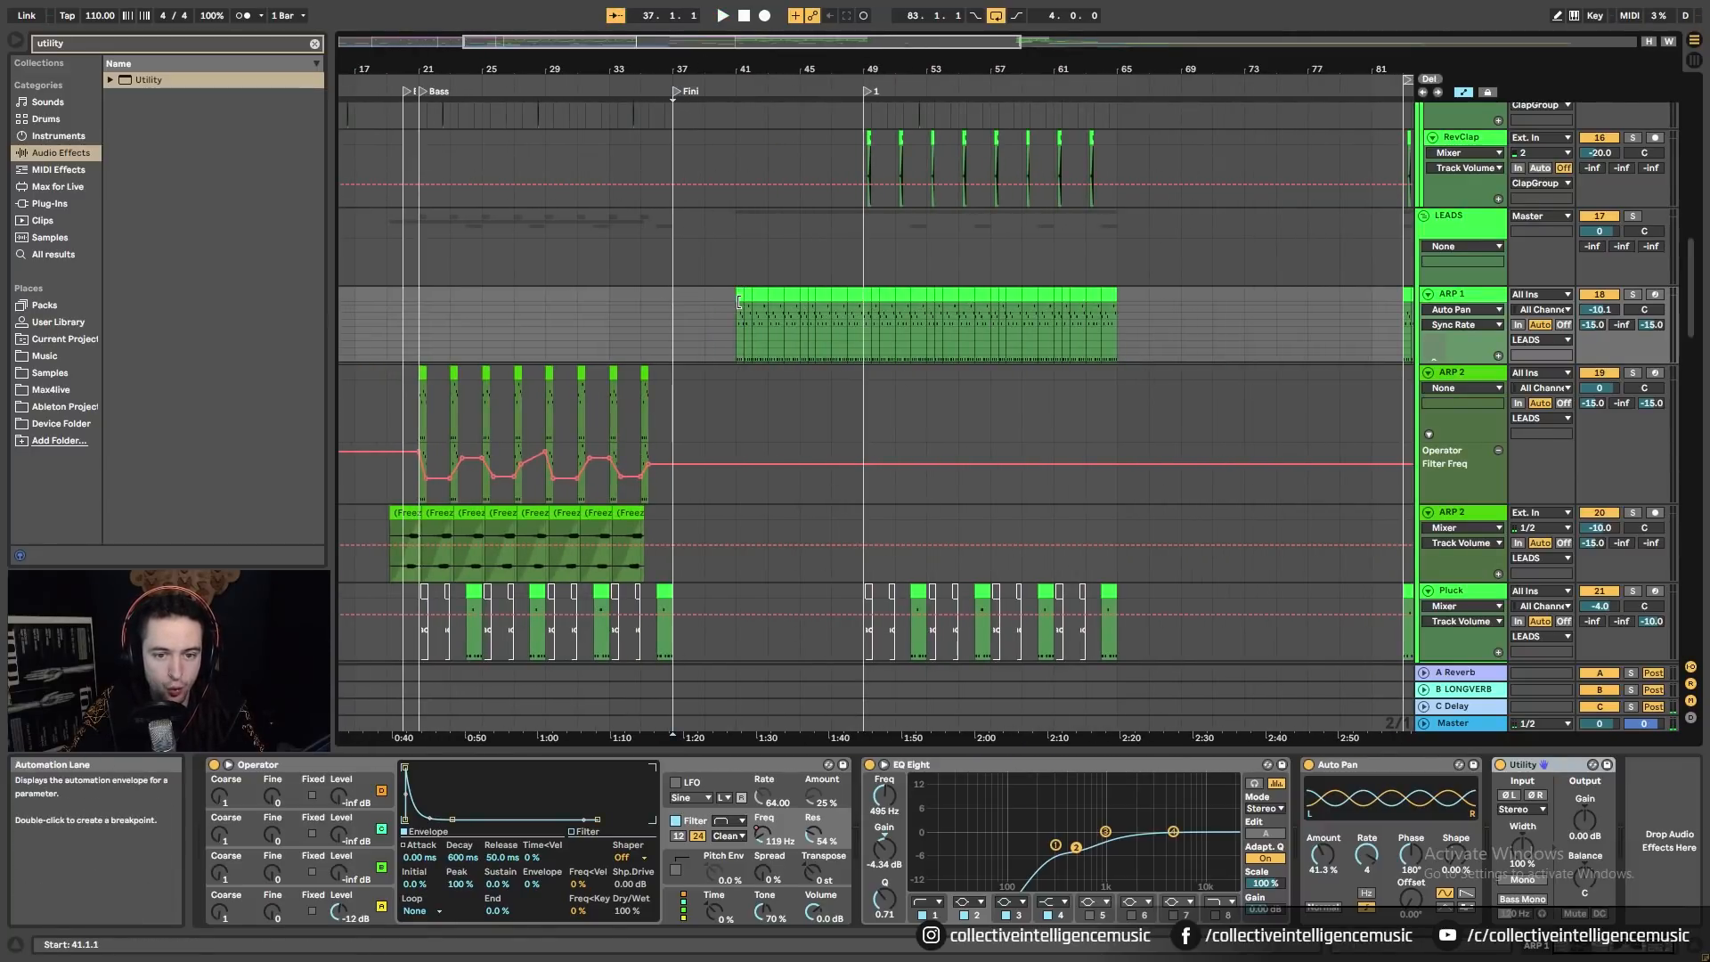
shift+click(797, 296)
drag(749, 298, 675, 296)
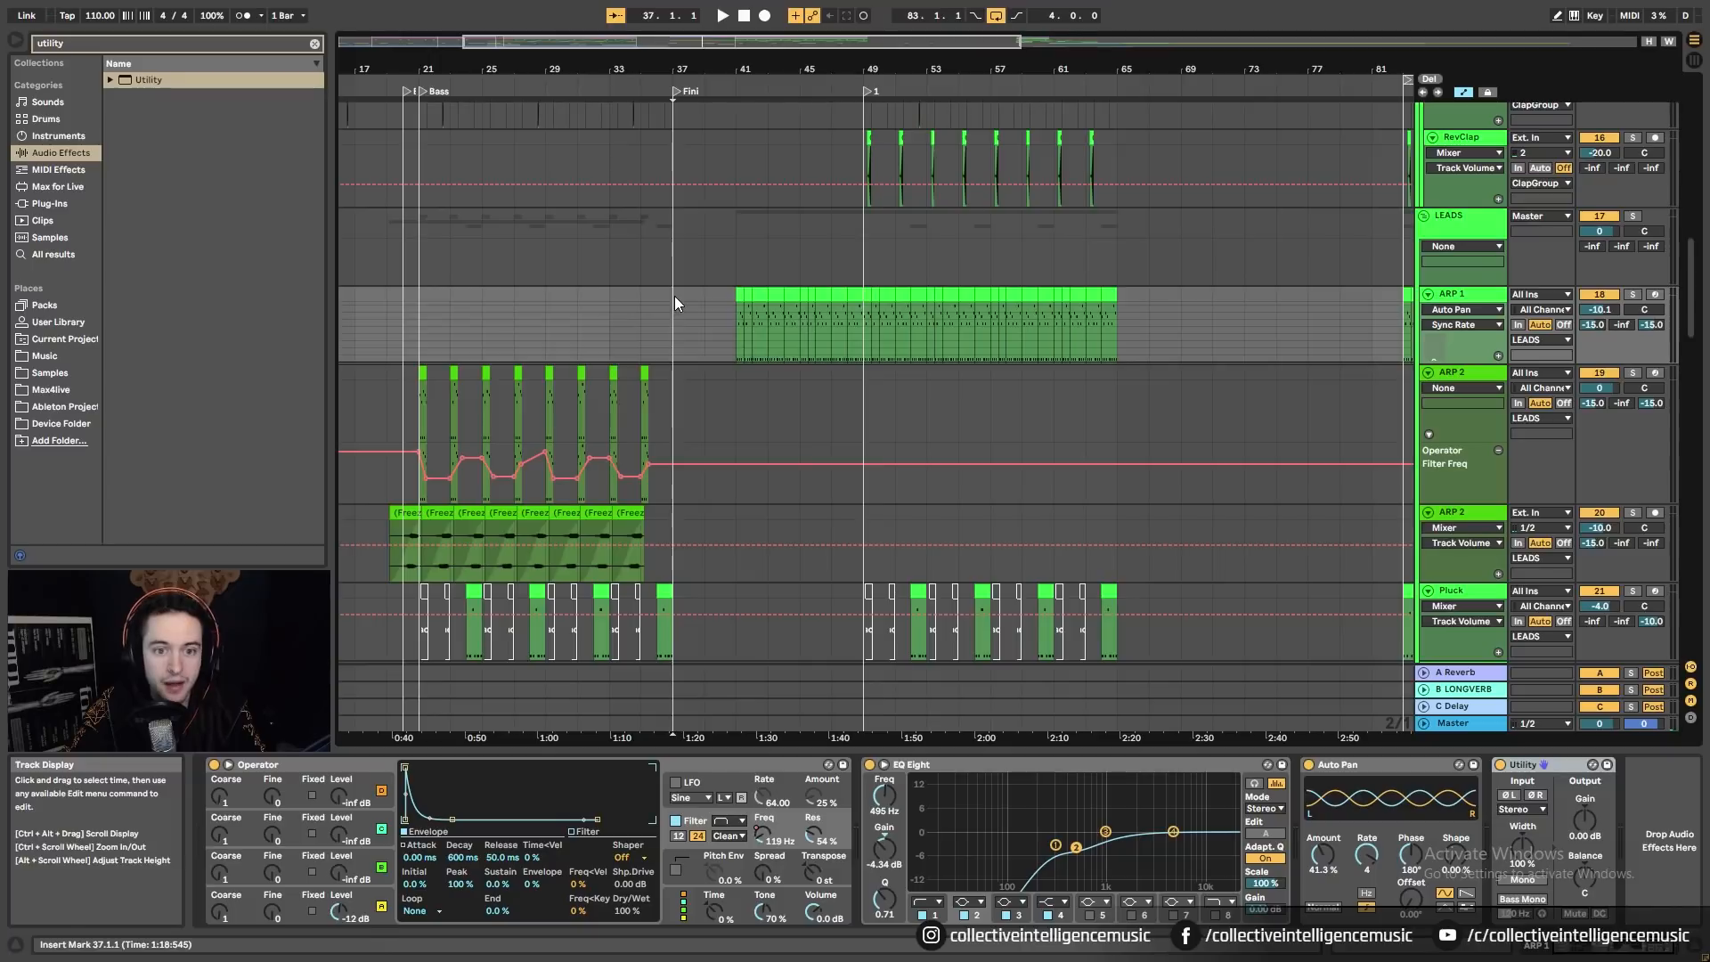
Step: Remove ARP 1's Filter Freq breakpoint at bar 41 and bend the rise from bar 37 to 57 into a gentle upward curve
right_click(762, 830)
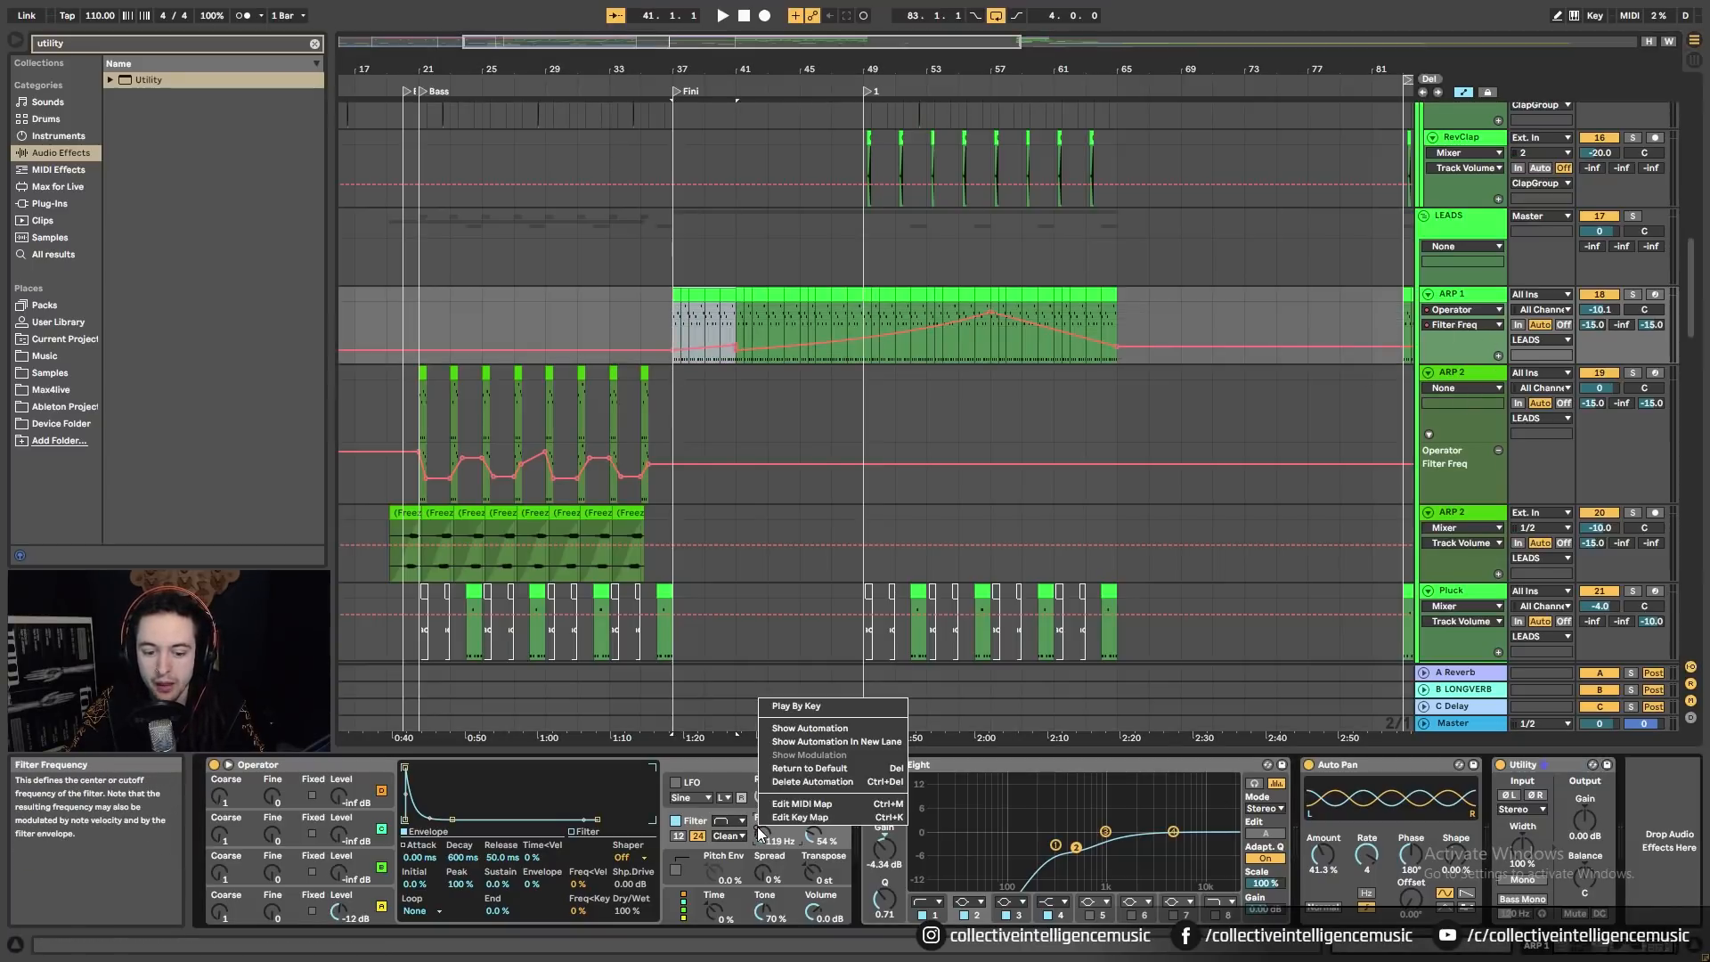
click(801, 732)
click(736, 345)
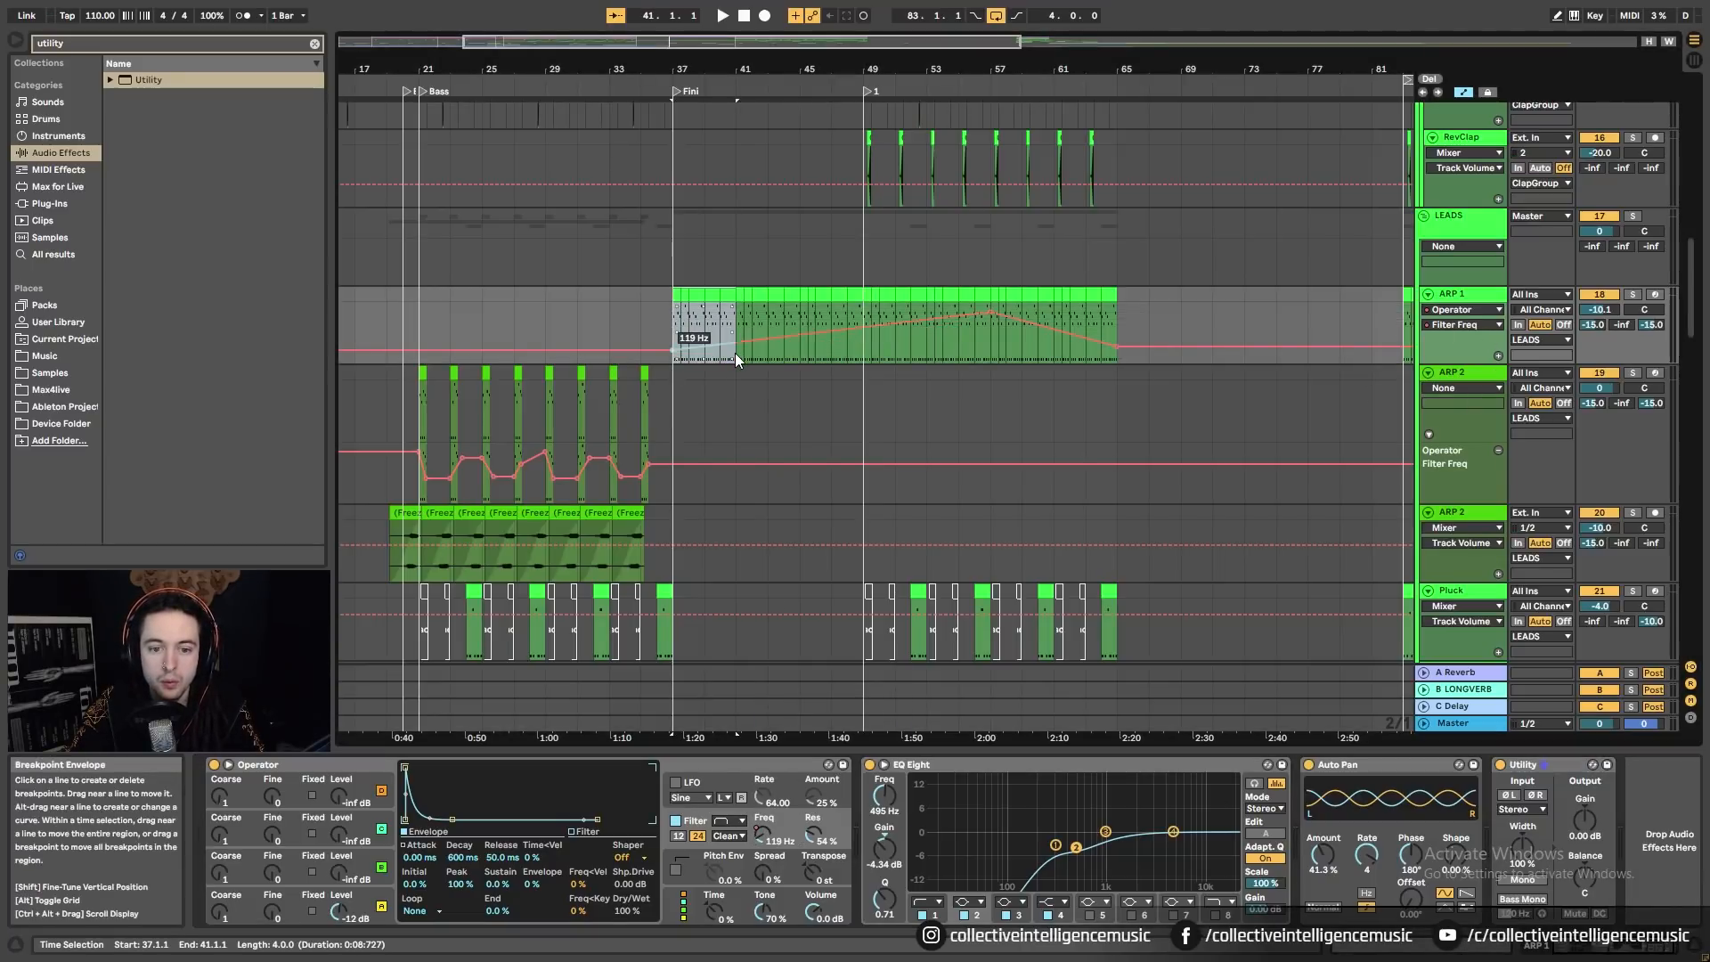
click(734, 351)
drag(753, 342, 753, 354)
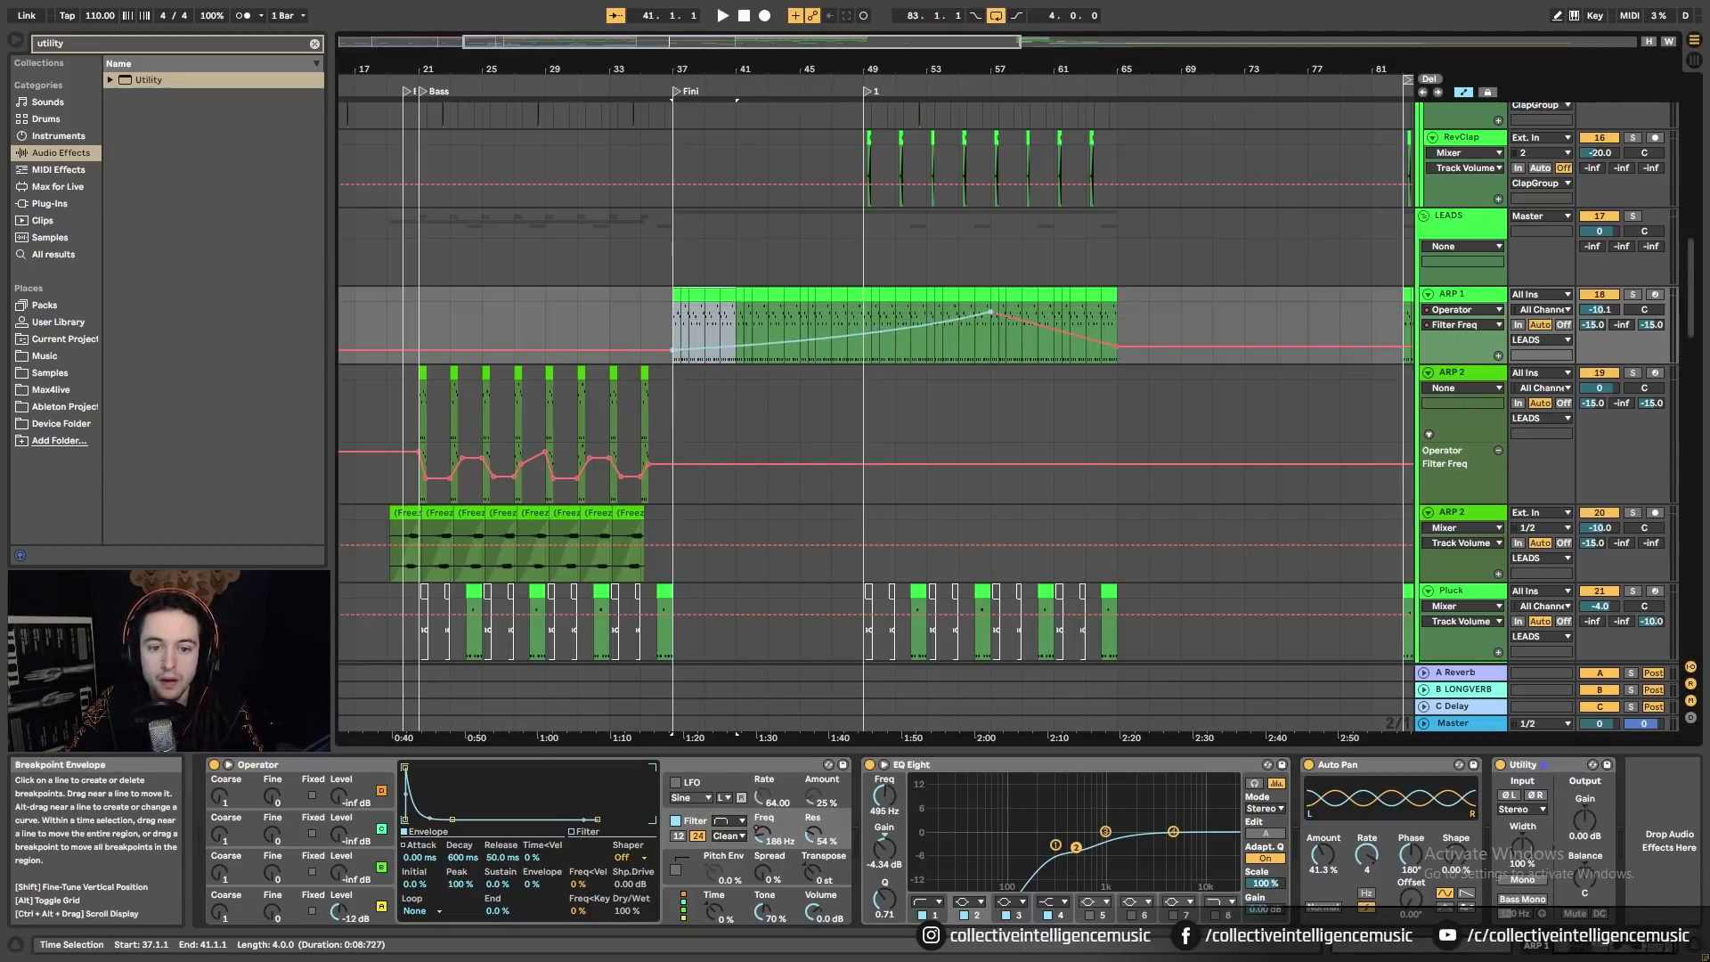
Step: Automate ARP 1's Utility Gain to rise from -6.27 dB at bar 37 to 0 dB at bar 49
right_click(1594, 825)
click(1493, 834)
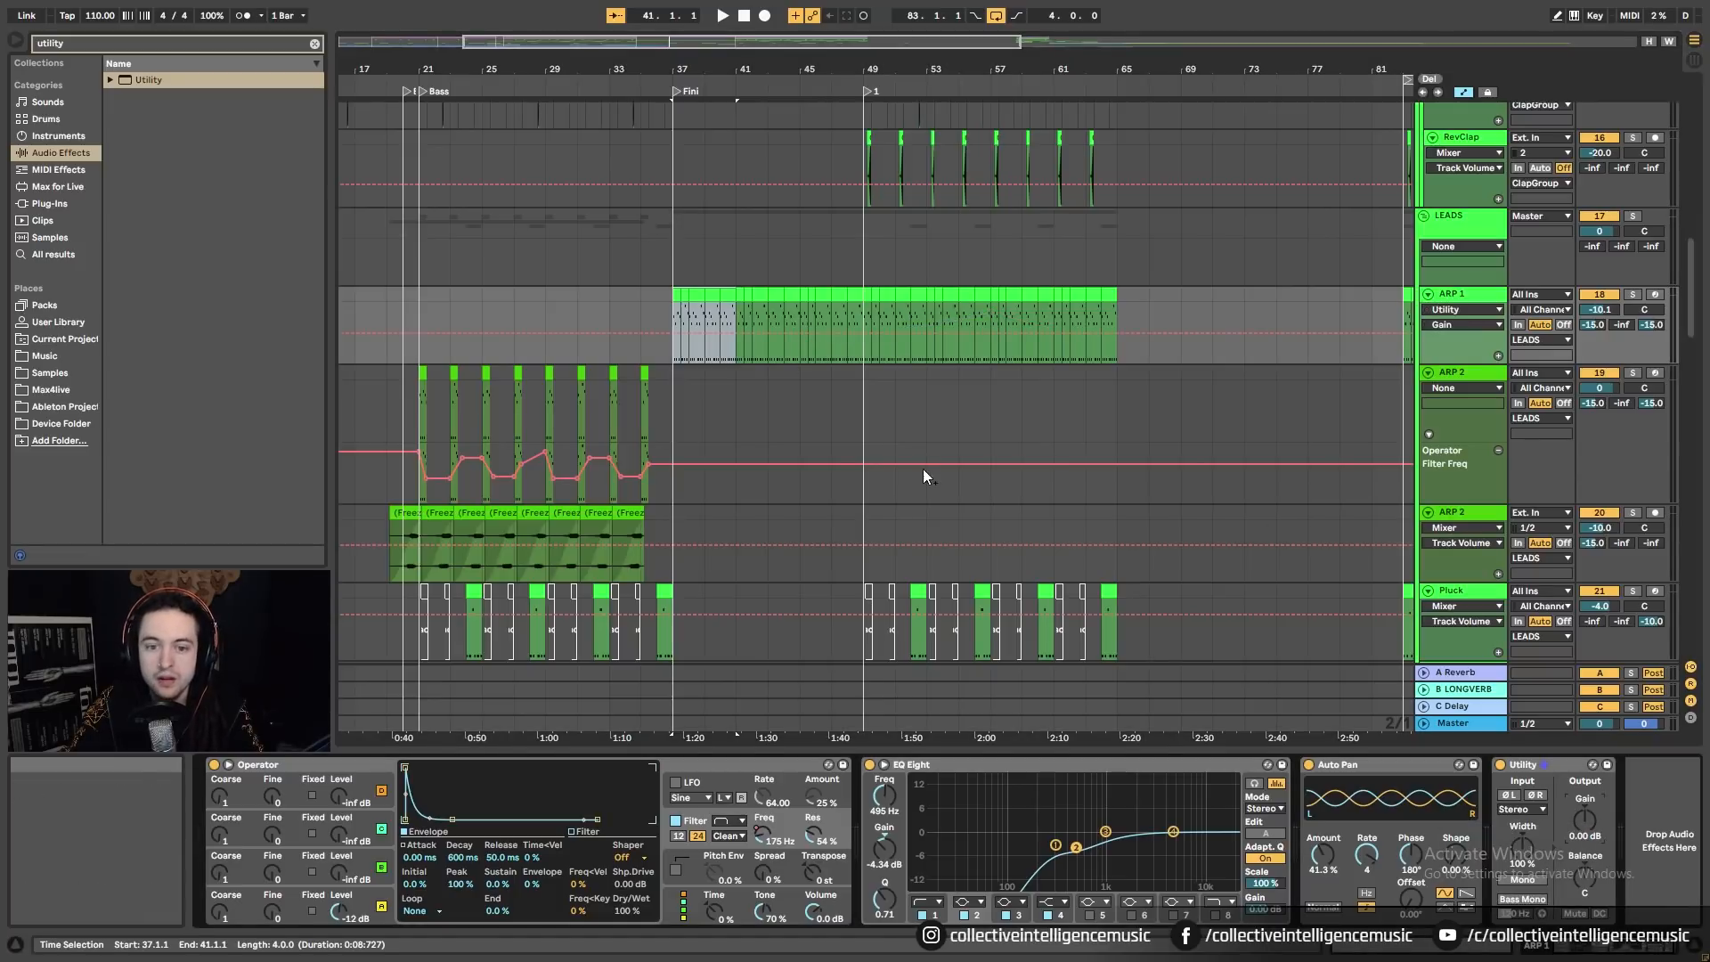
click(677, 332)
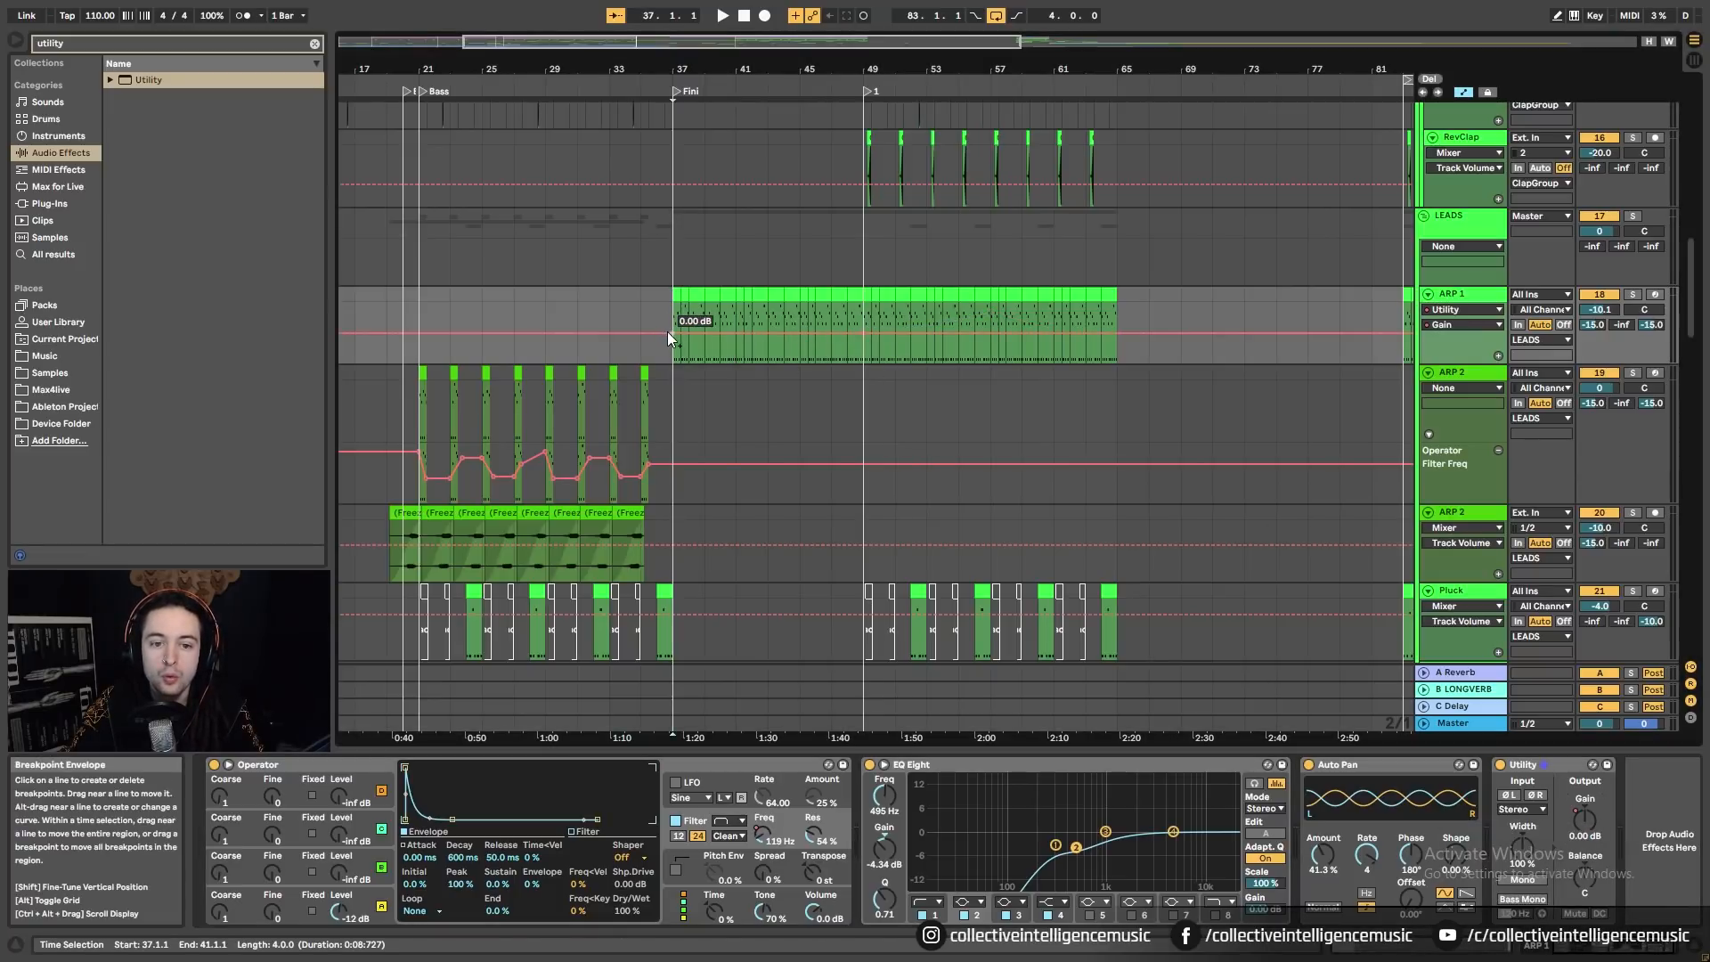
drag(670, 333, 672, 337)
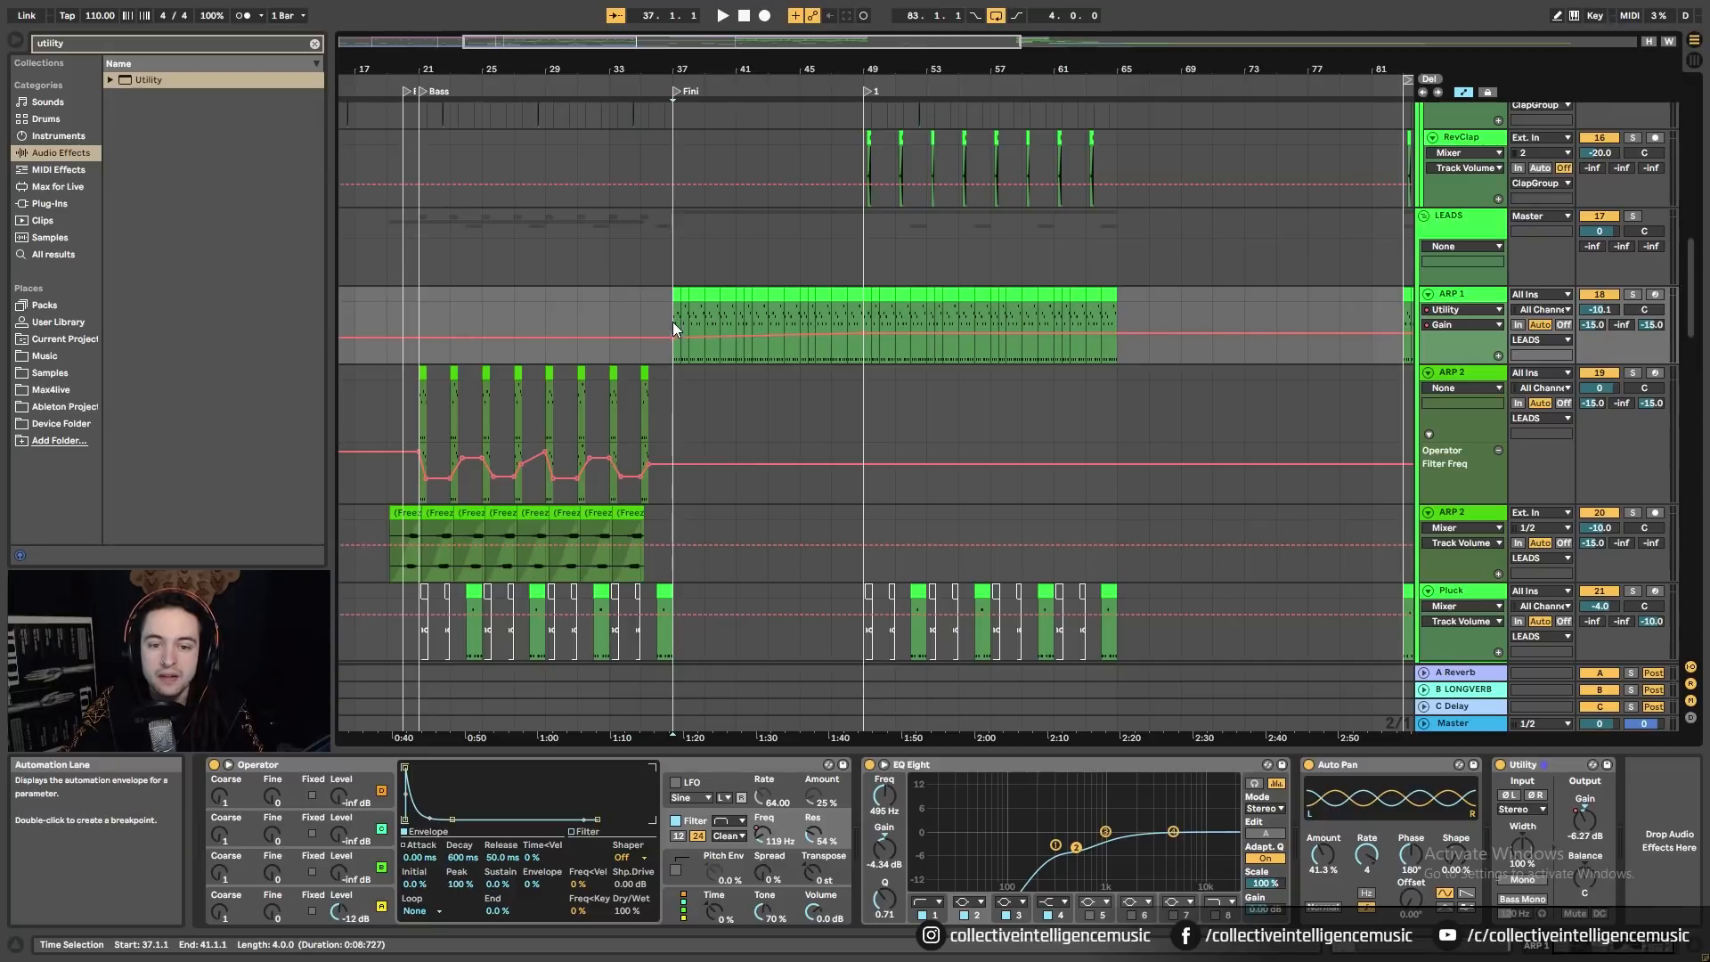
click(636, 297)
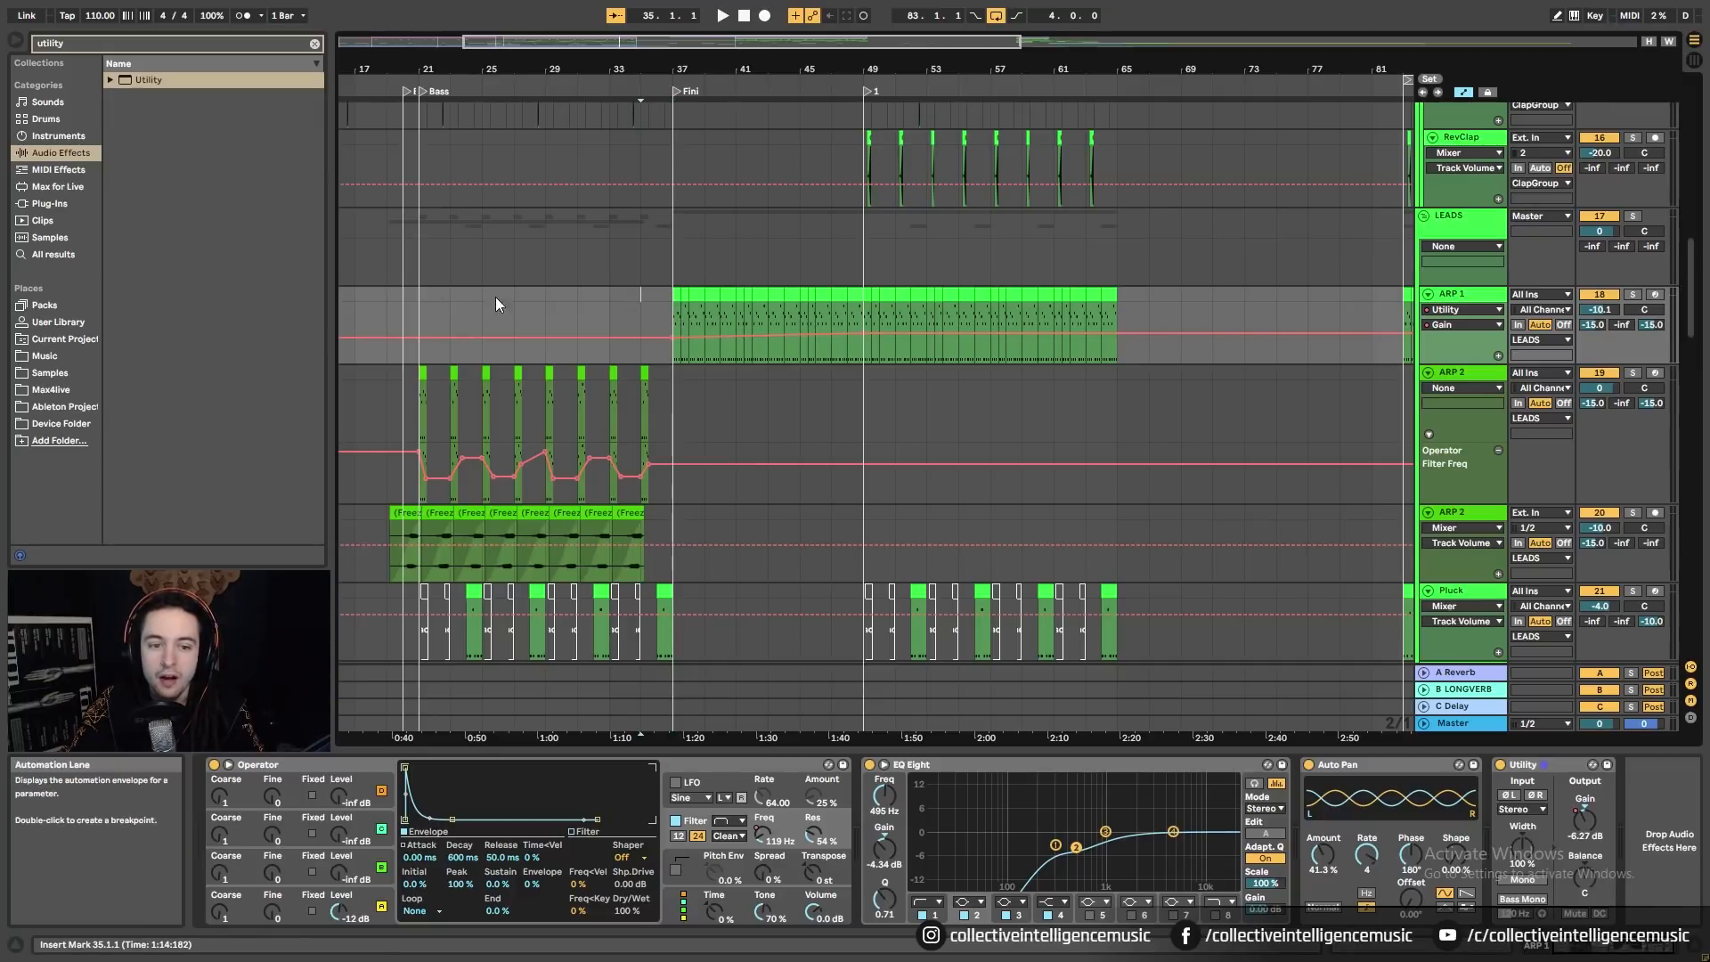
Step: Loop bars 1 to 65 and play the arrangement from the start
mouse_move(534, 68)
mouse_down()
mouse_move(764, 66)
mouse_move(600, 130)
mouse_up()
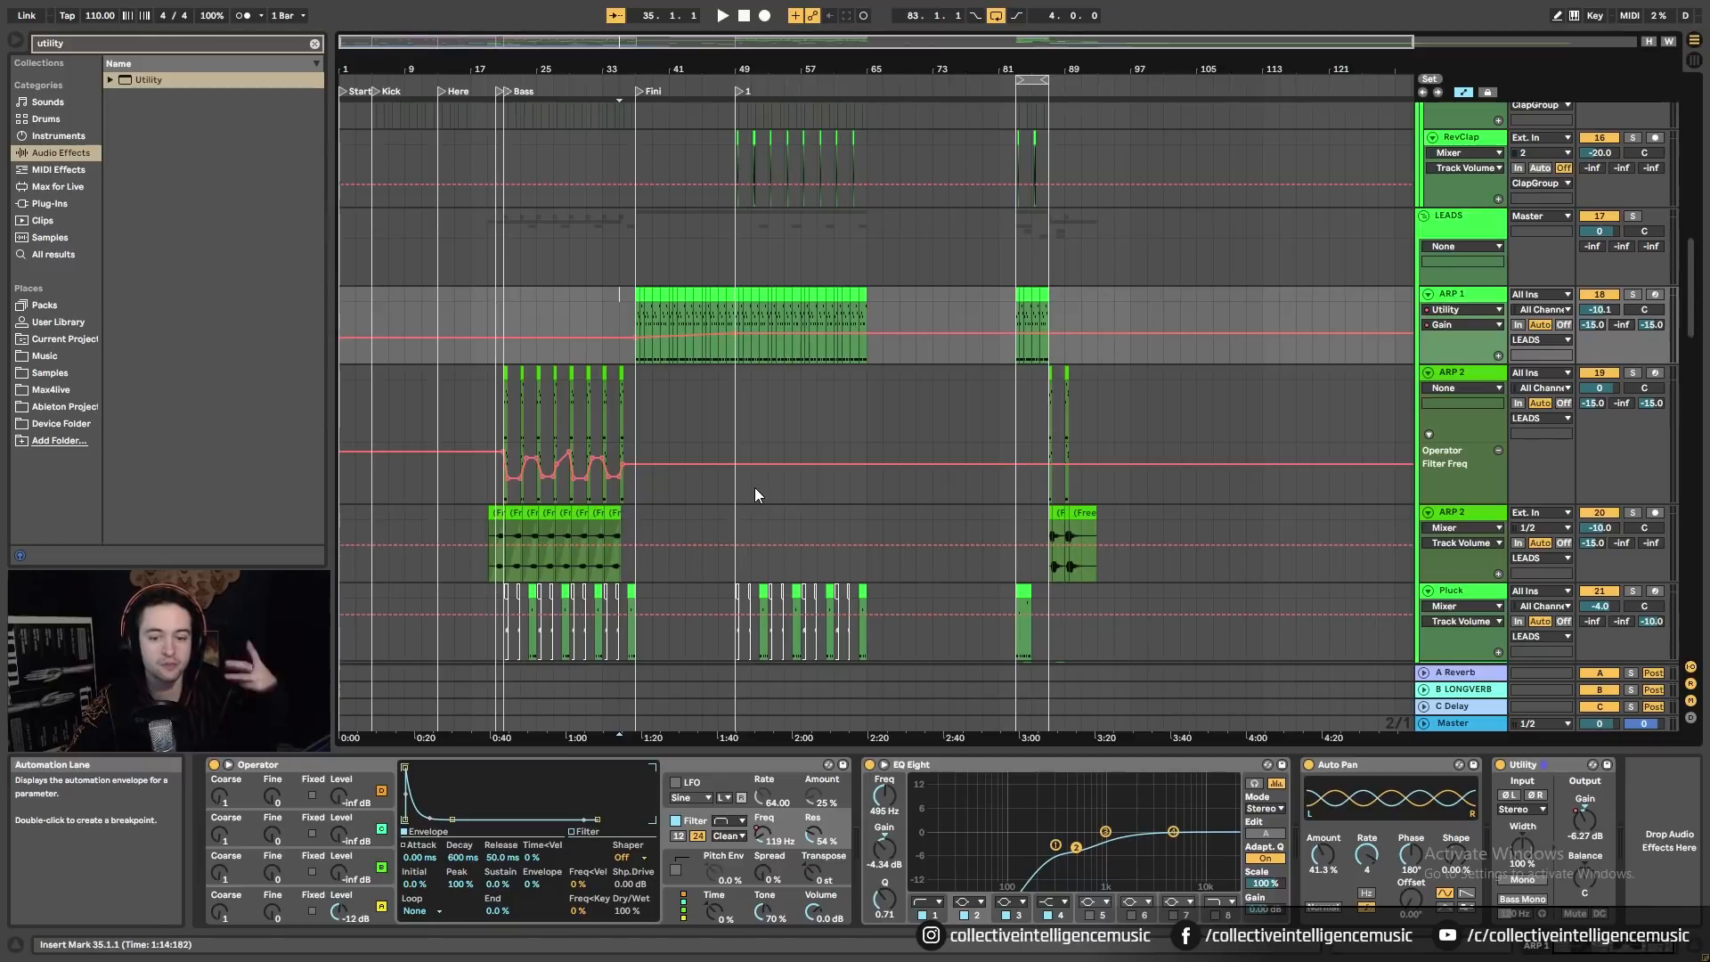
right_click(861, 414)
click(887, 551)
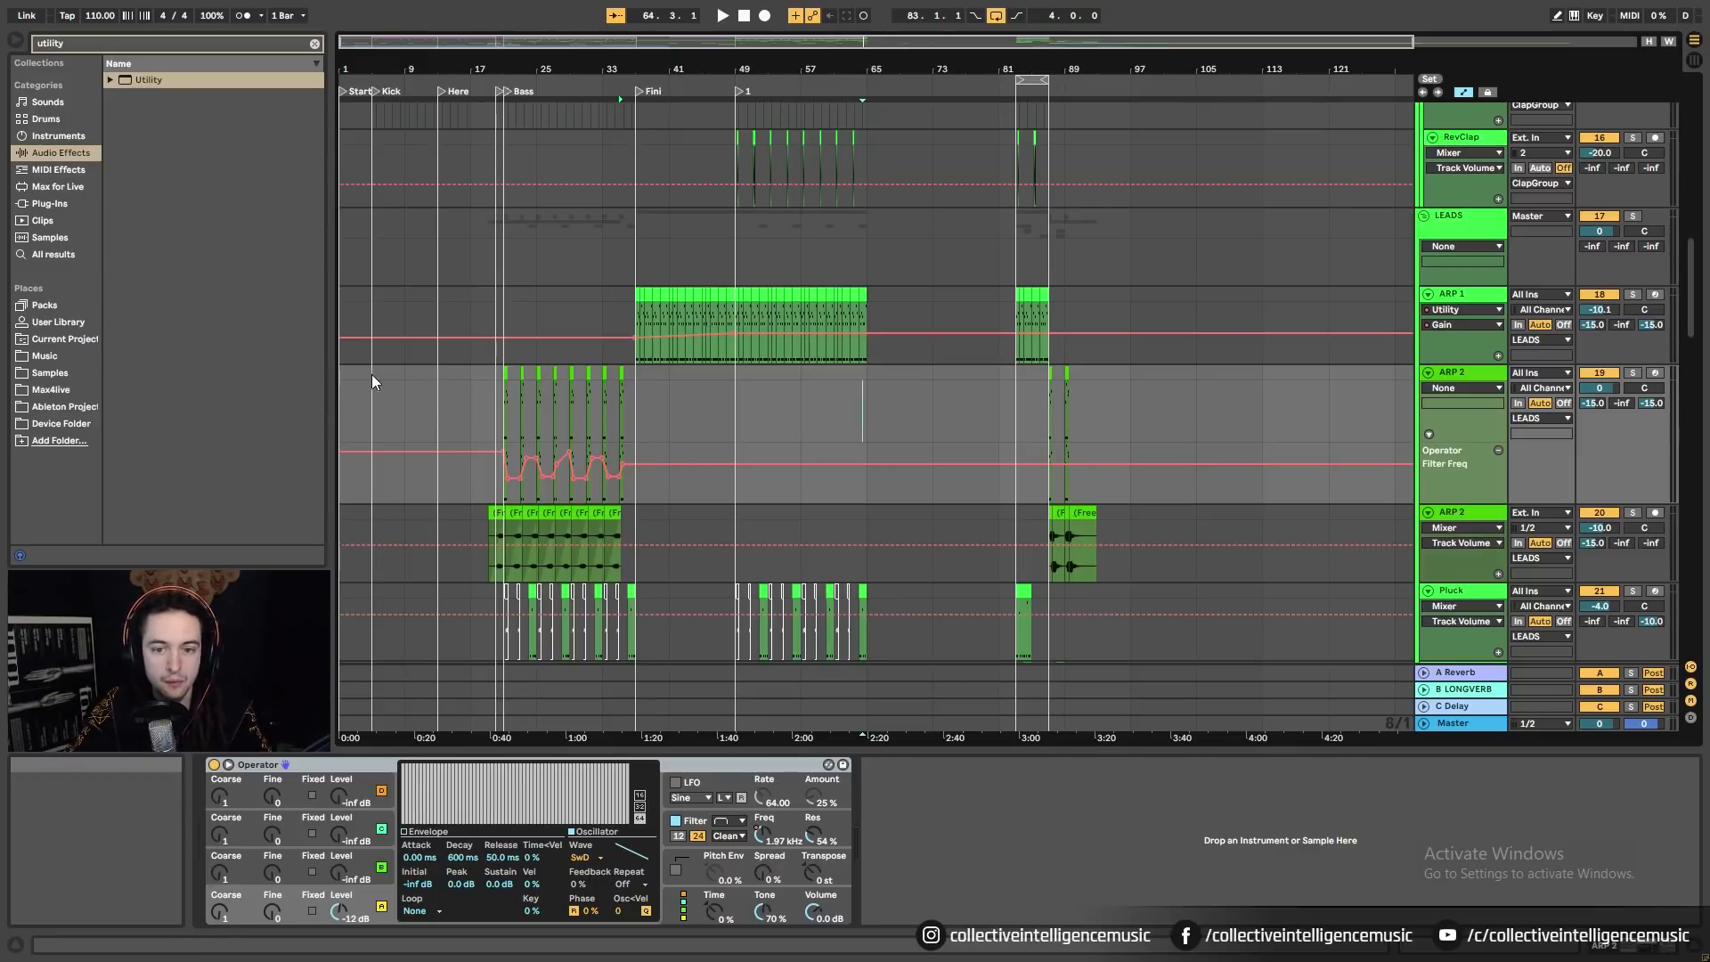
drag(371, 381, 855, 392)
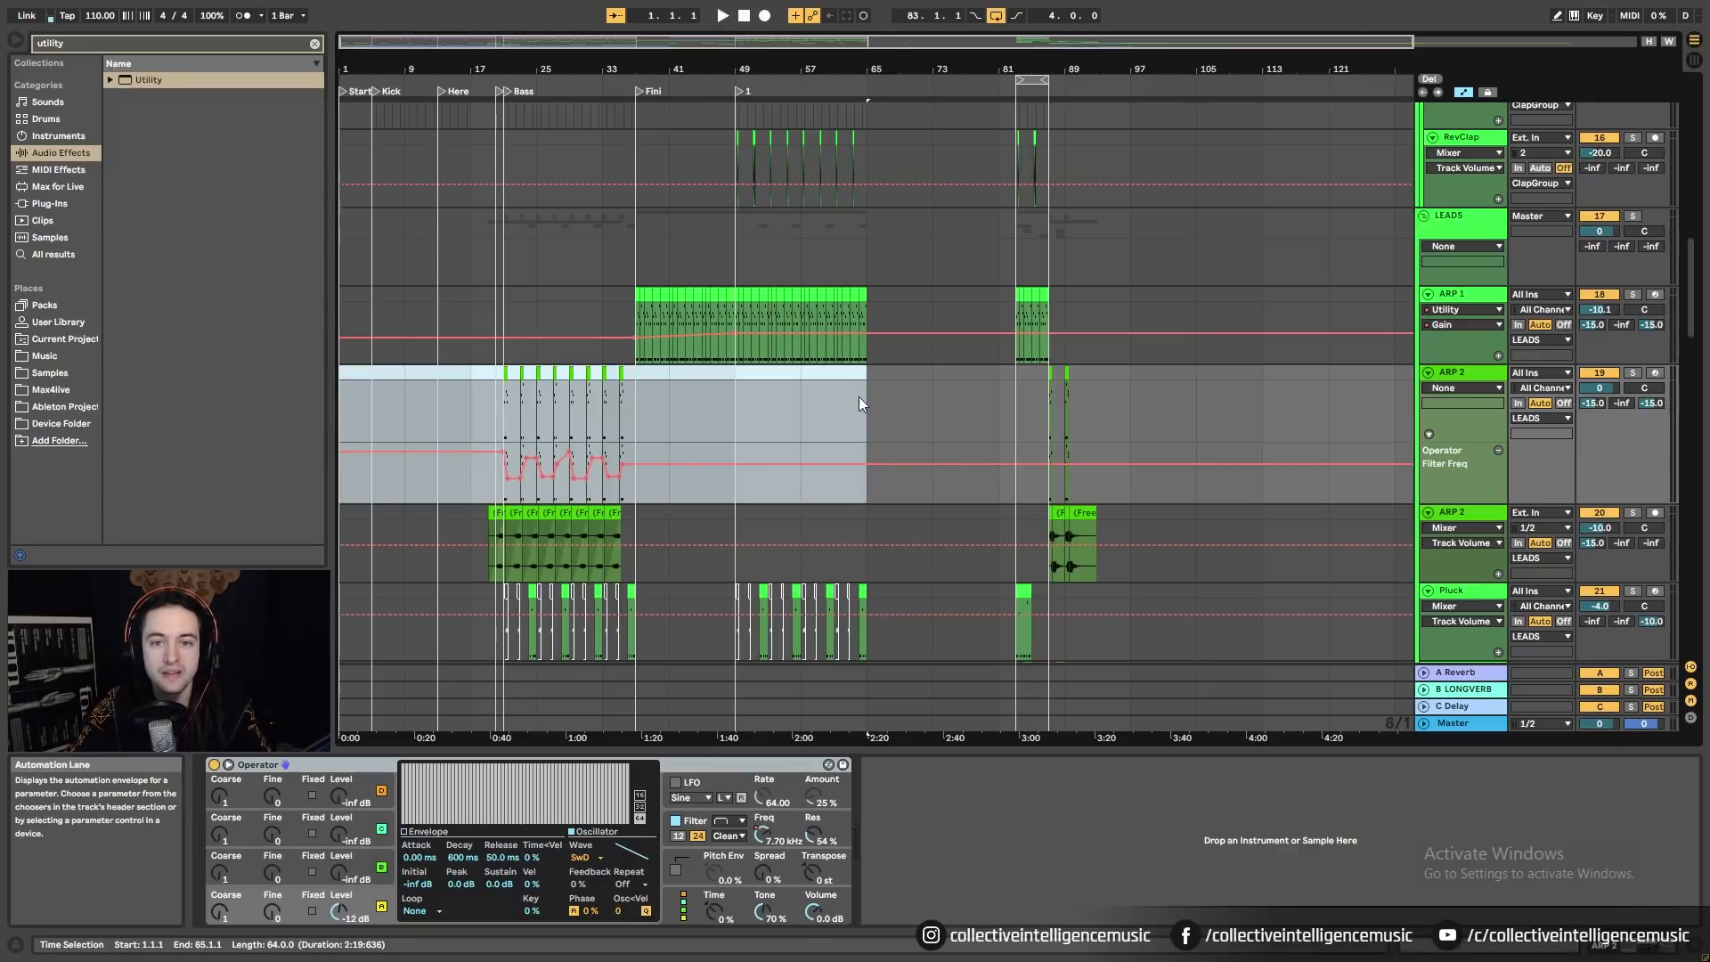
key(ctrl+l)
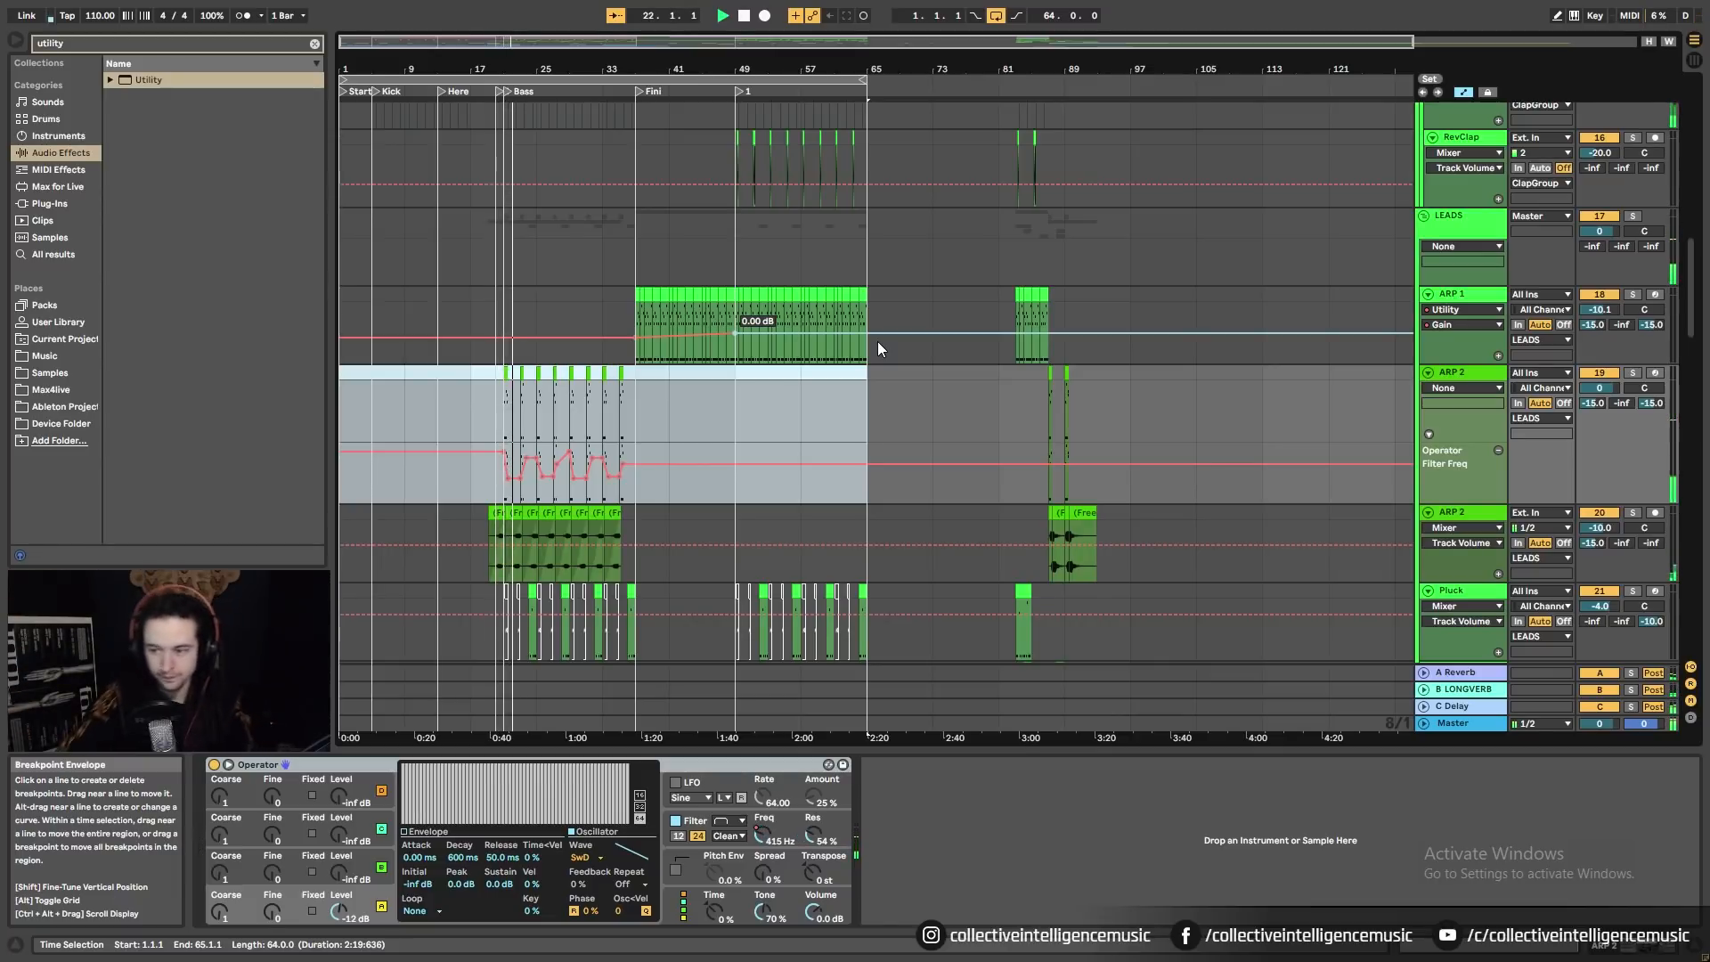
Step: Lower ARP 2's track volume to -4.2 dB and switch the Percussion track off and on during playback
click(1600, 389)
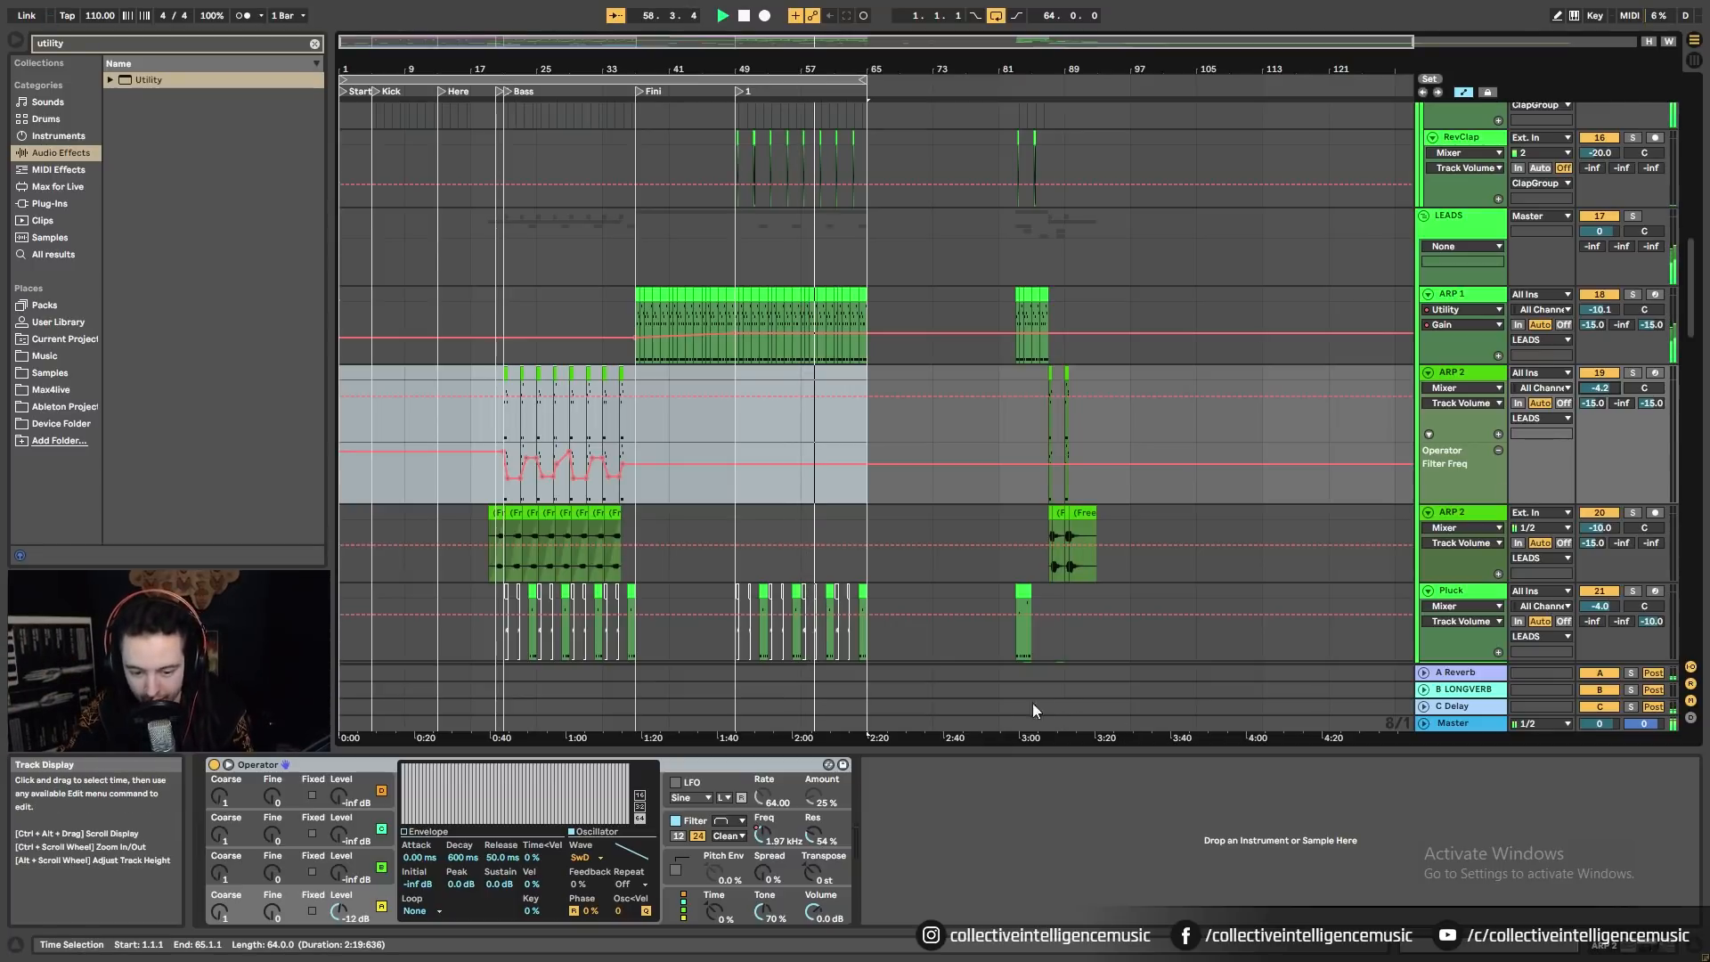
scroll(896, 468, up, 5)
scroll(891, 429, up, 4)
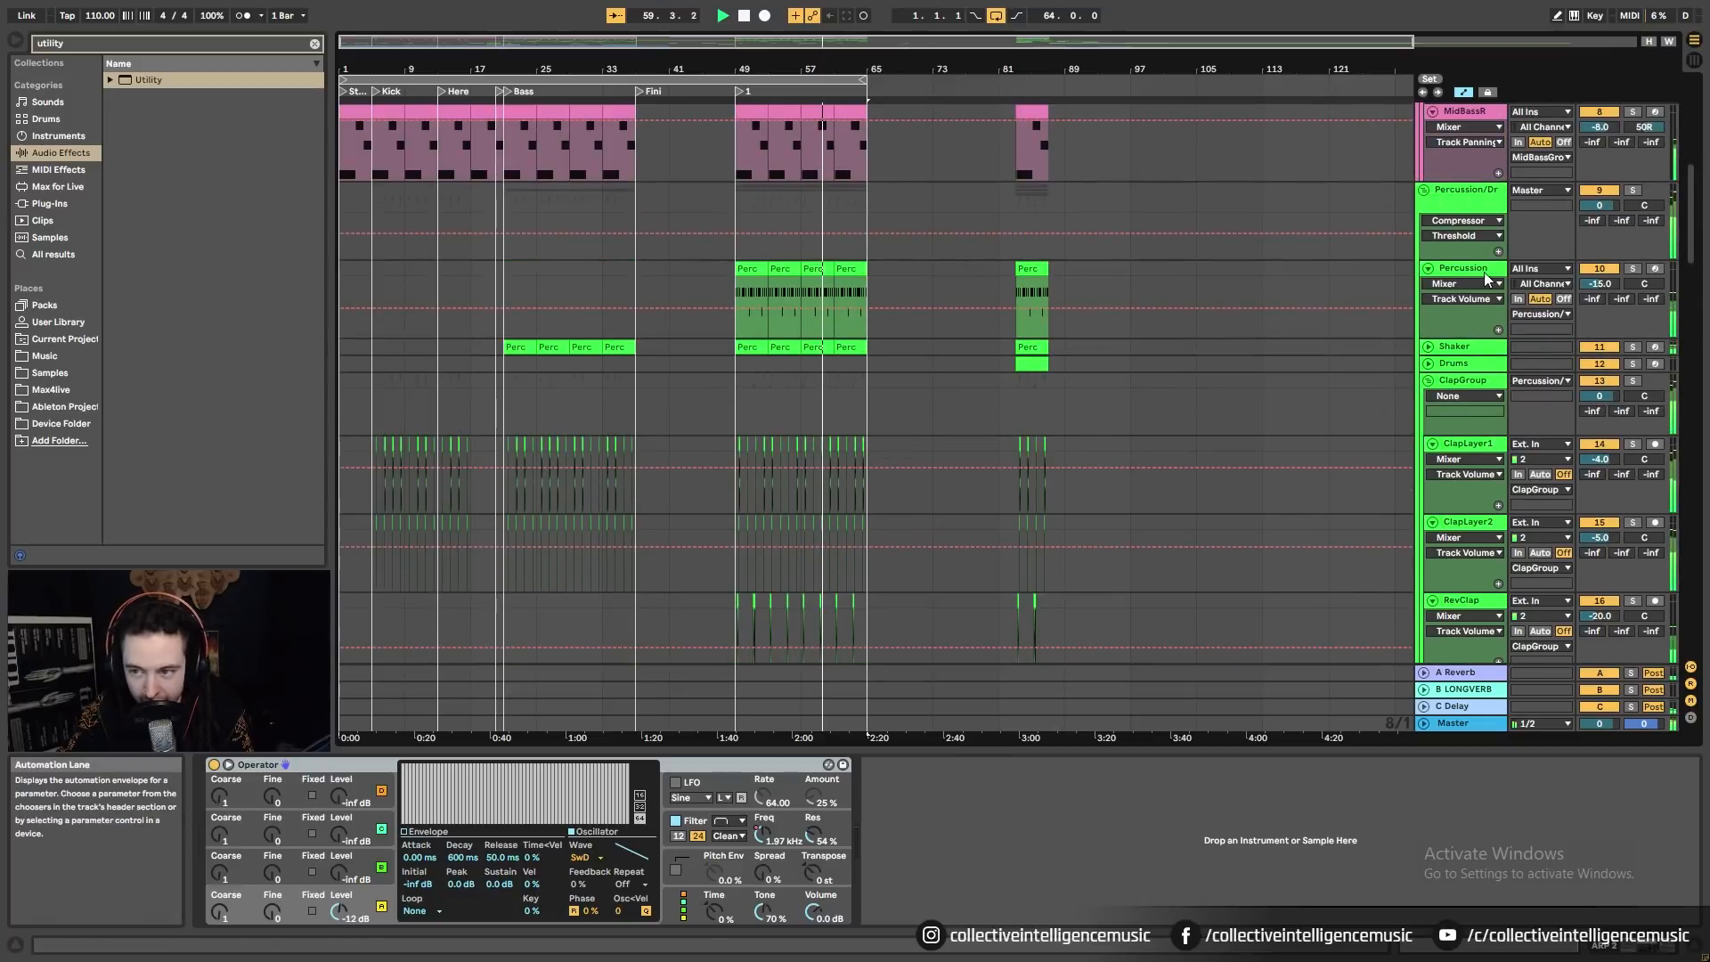
click(1601, 268)
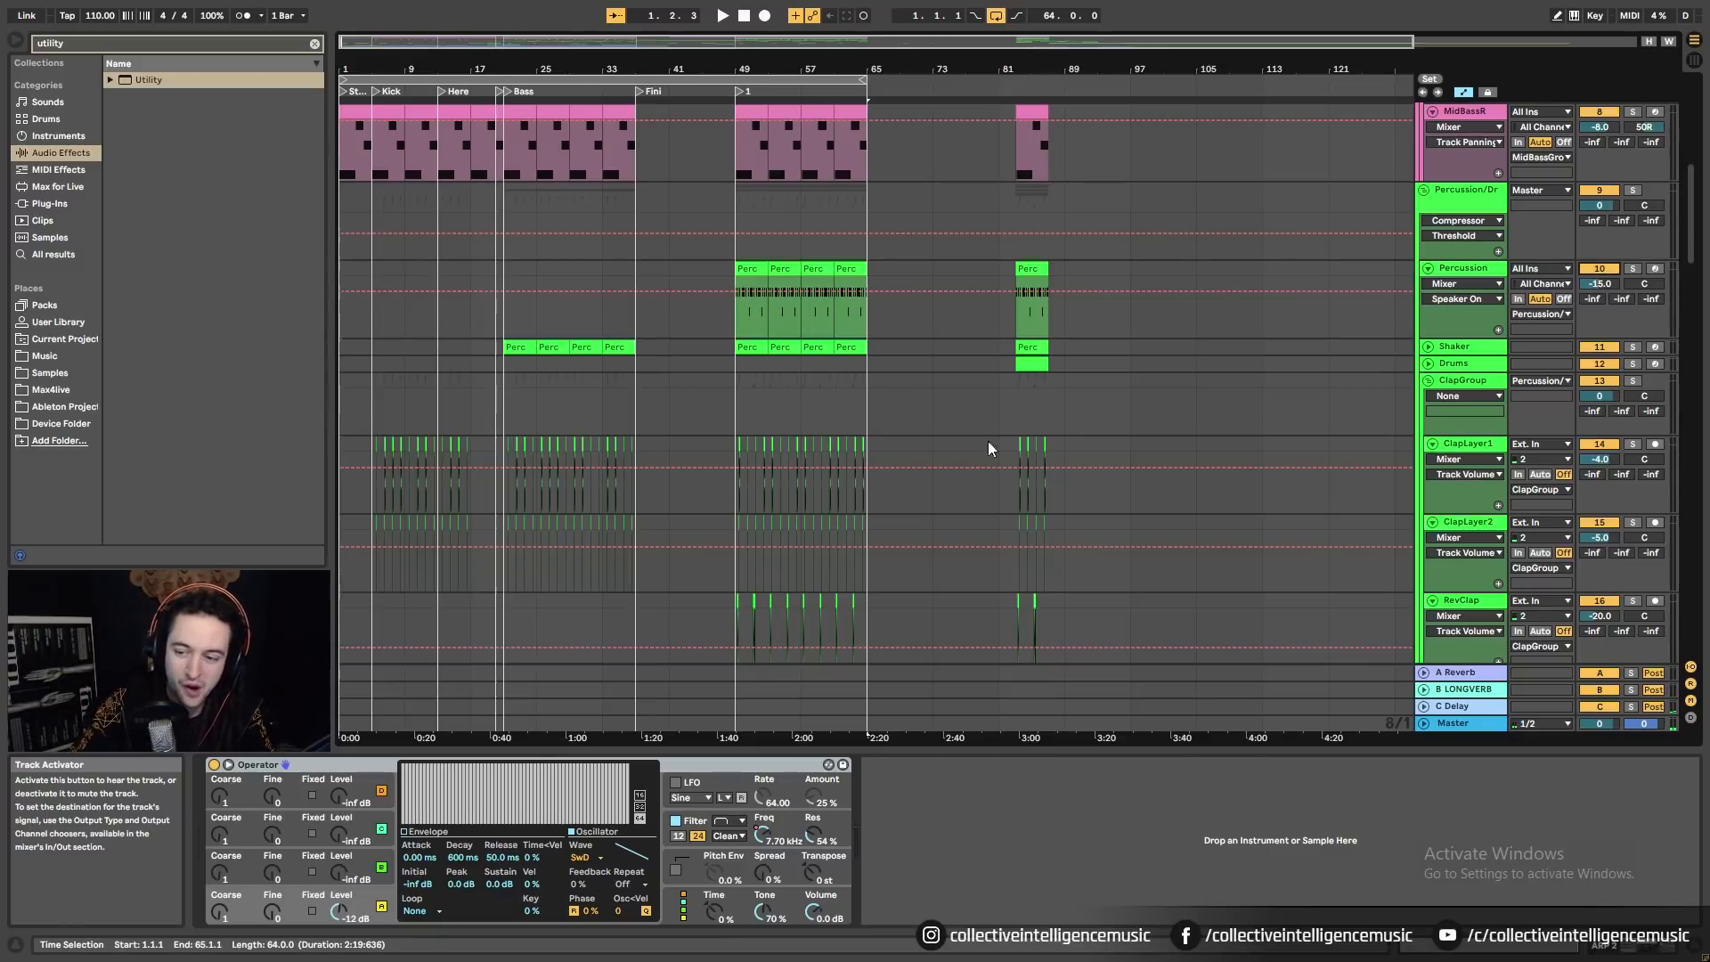
Step: Look over the synth, drum FX, psychedelic and sweep tracks for what fills the section after bar 37
drag(1689, 221, 1643, 629)
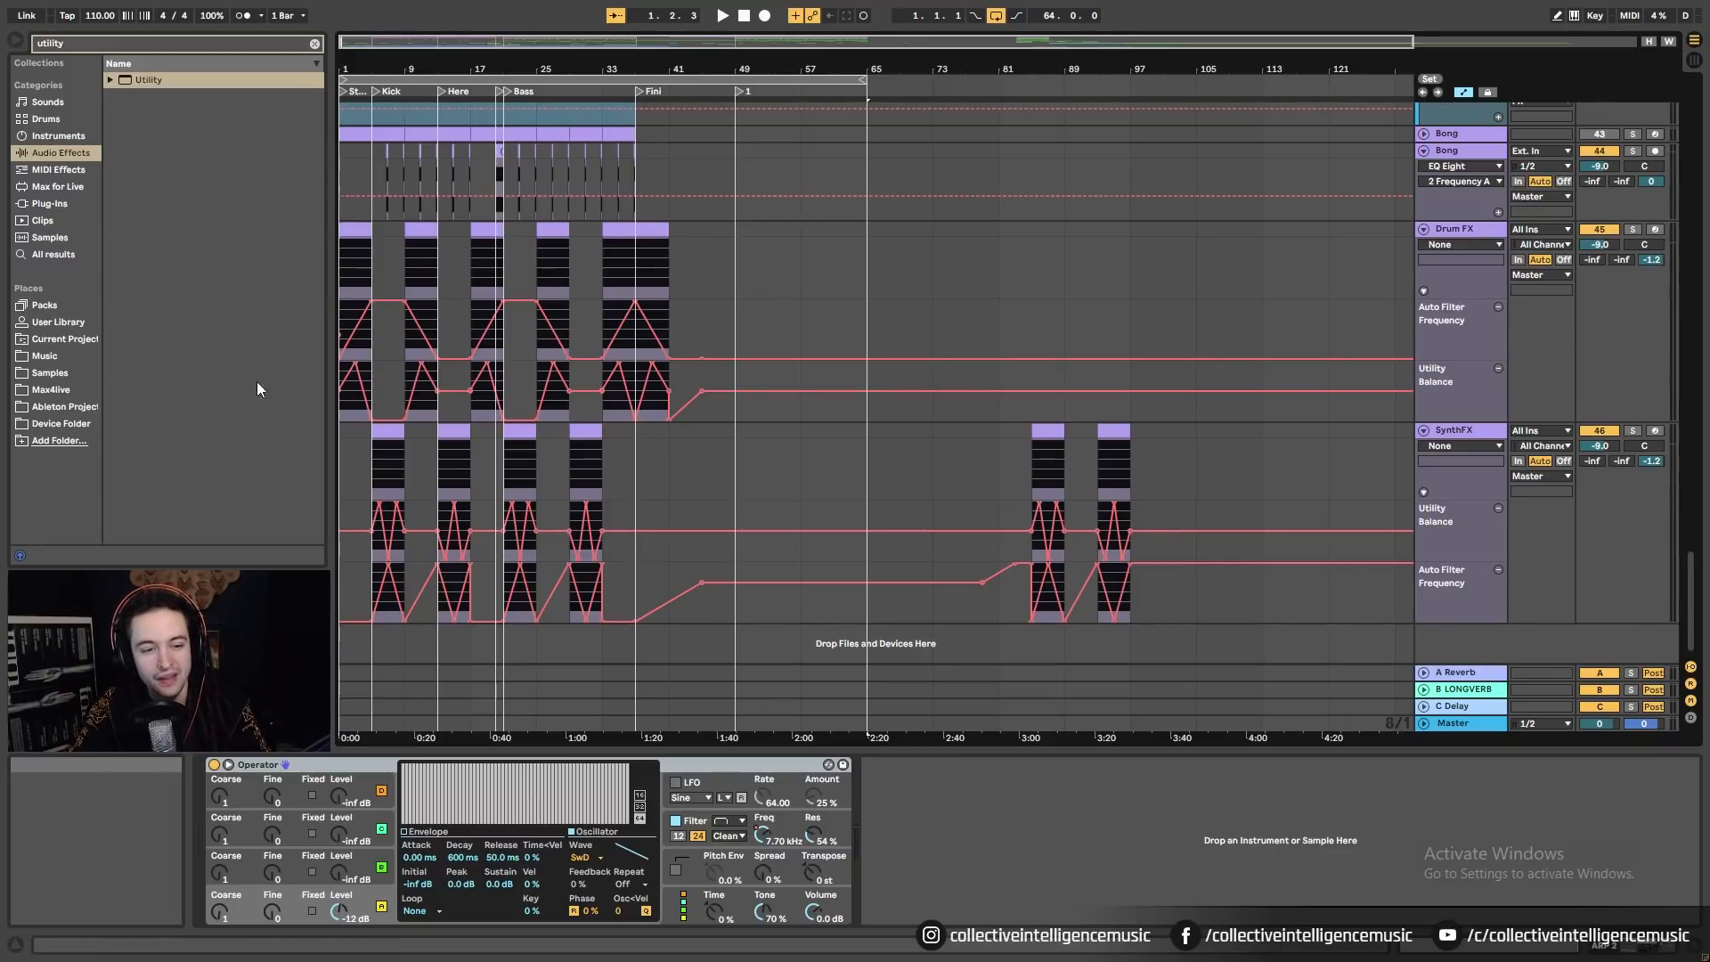
scroll(655, 292, up, 8)
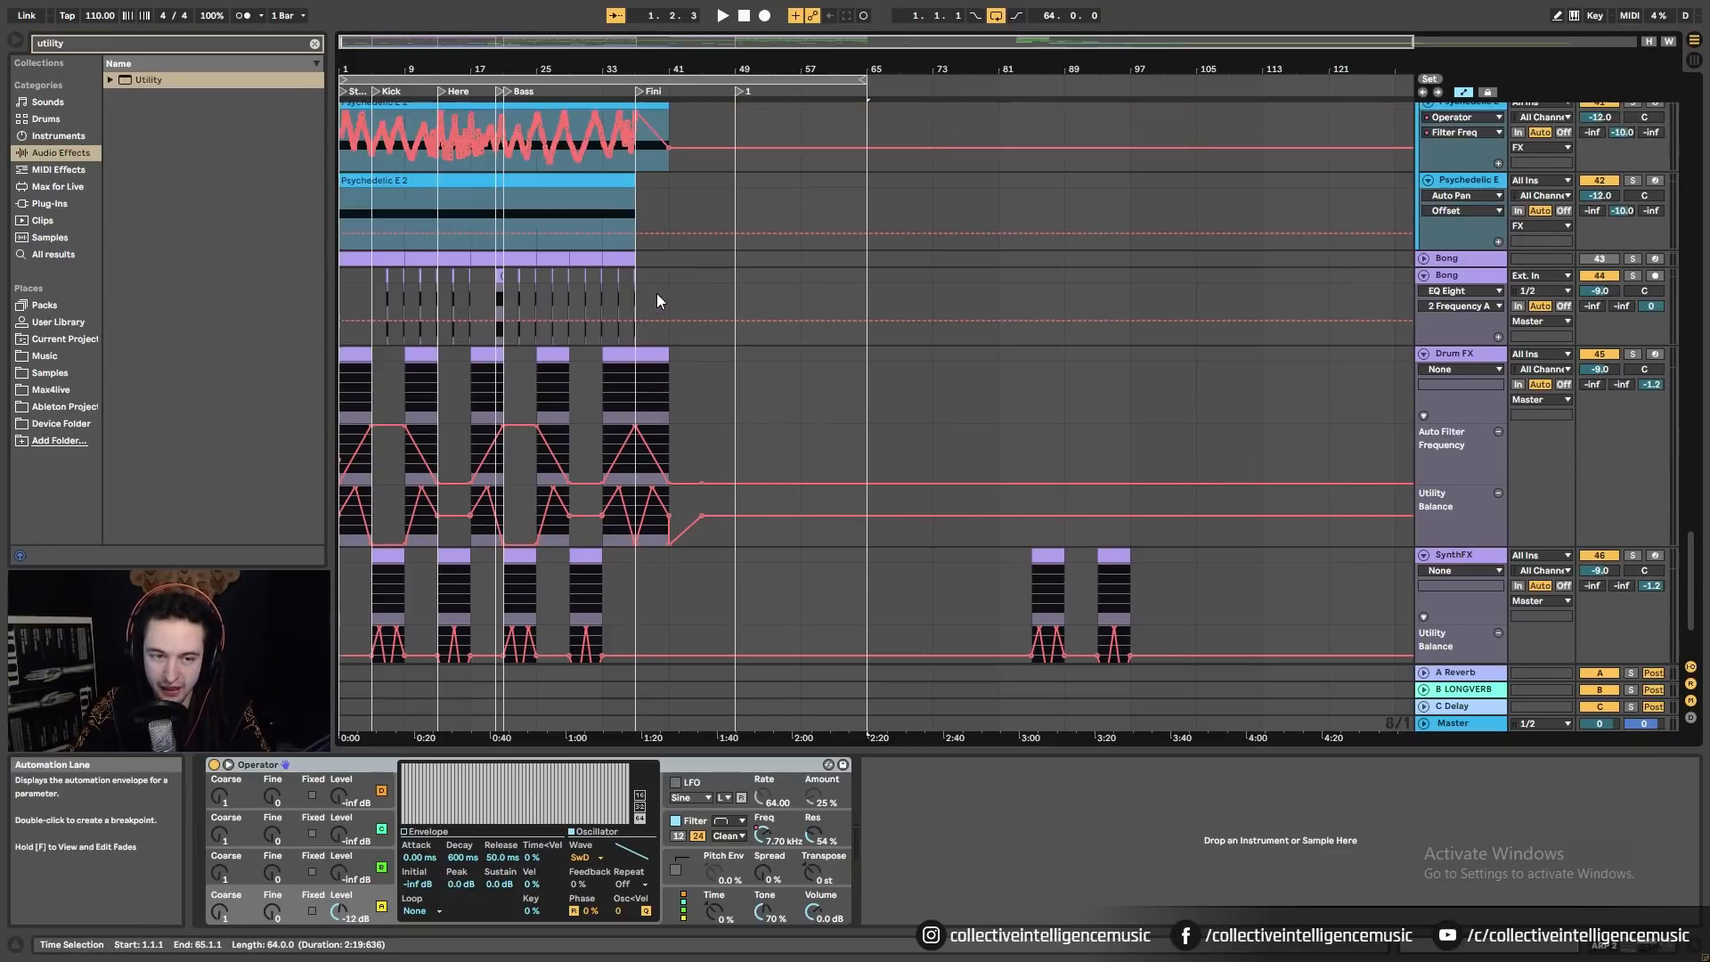
scroll(658, 307, up, 4)
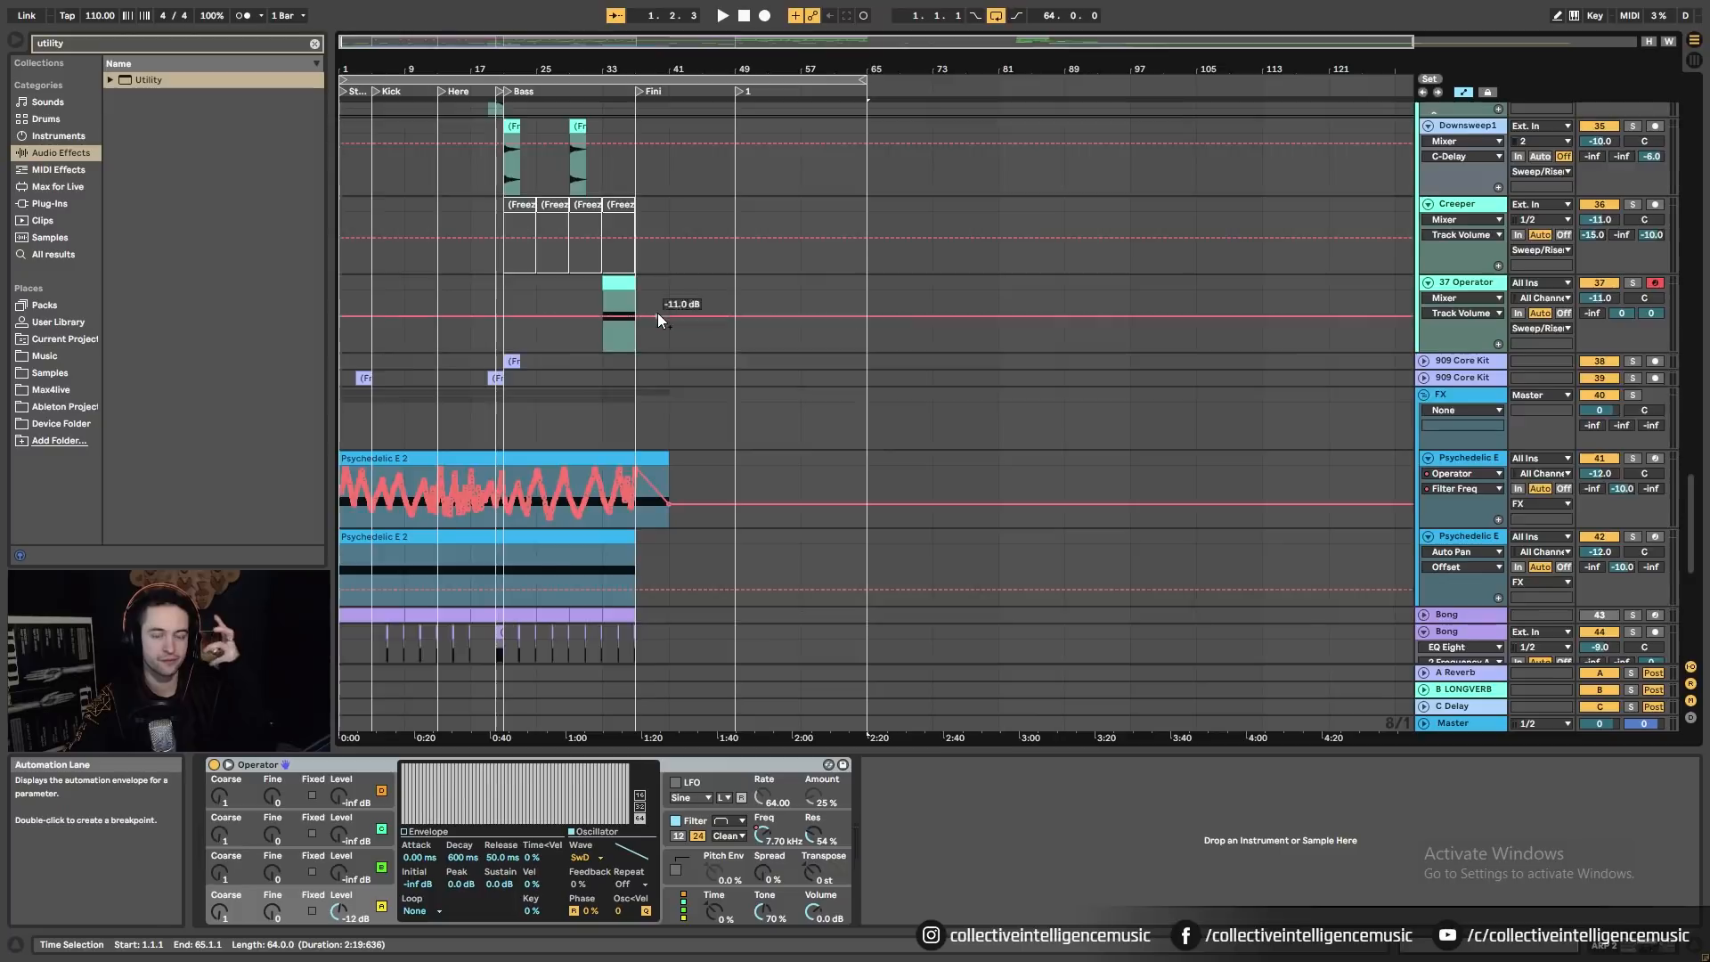
scroll(677, 233, up, 13)
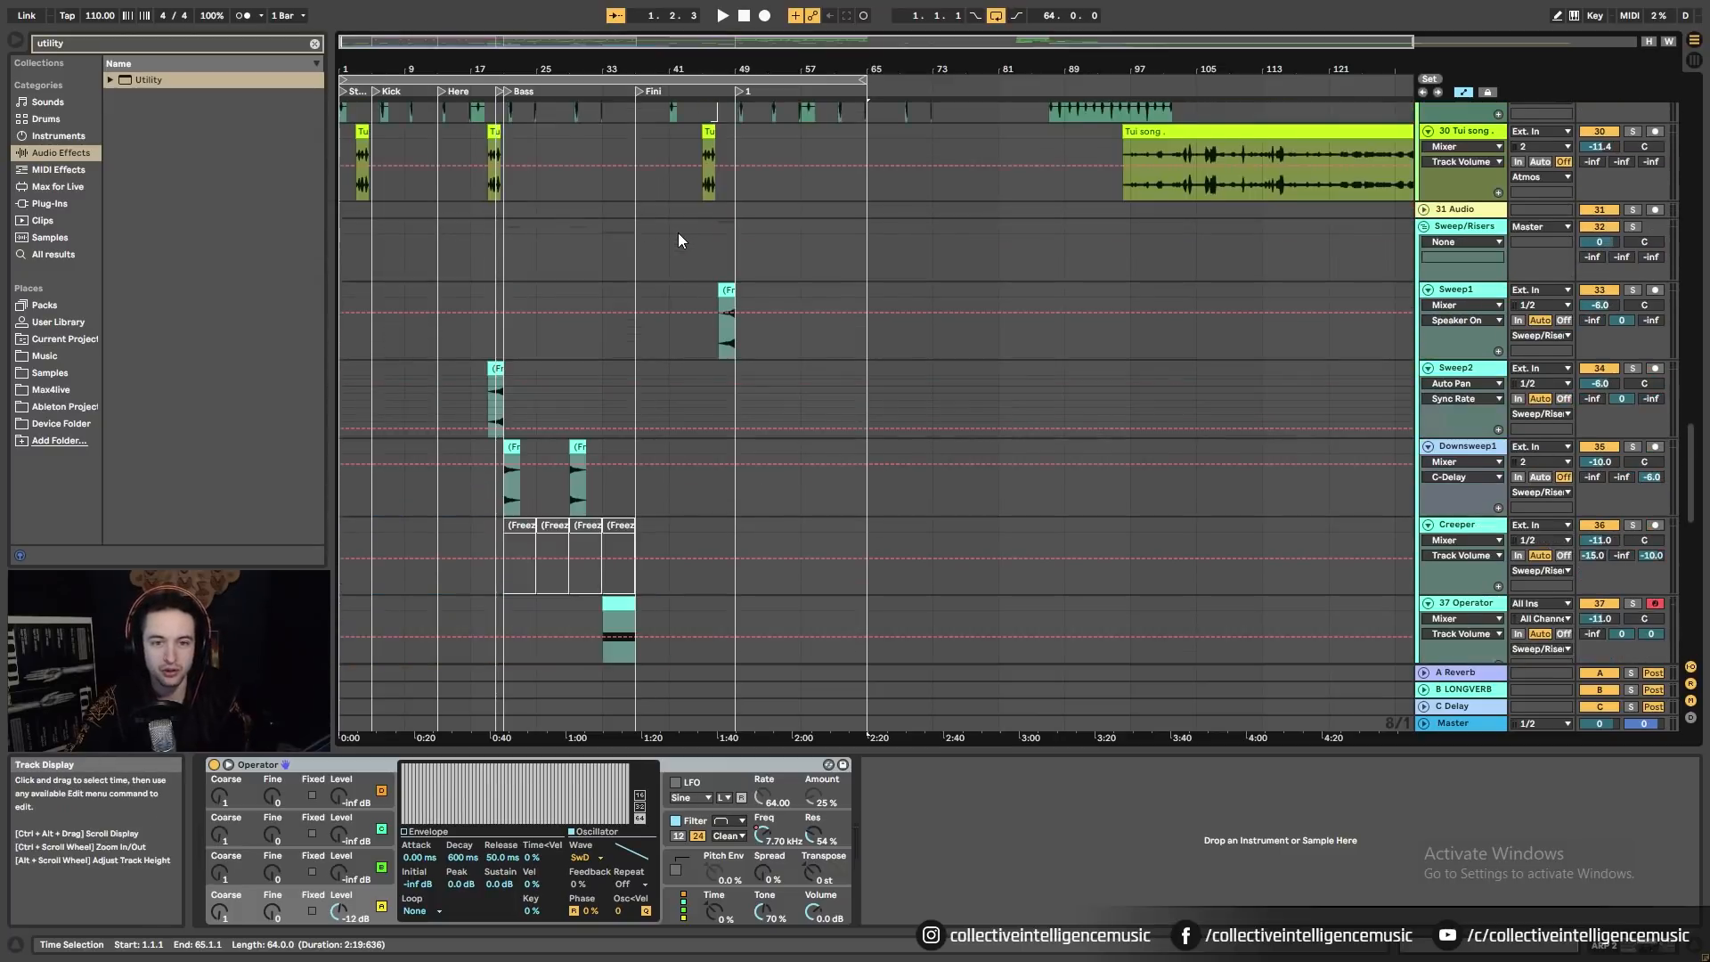